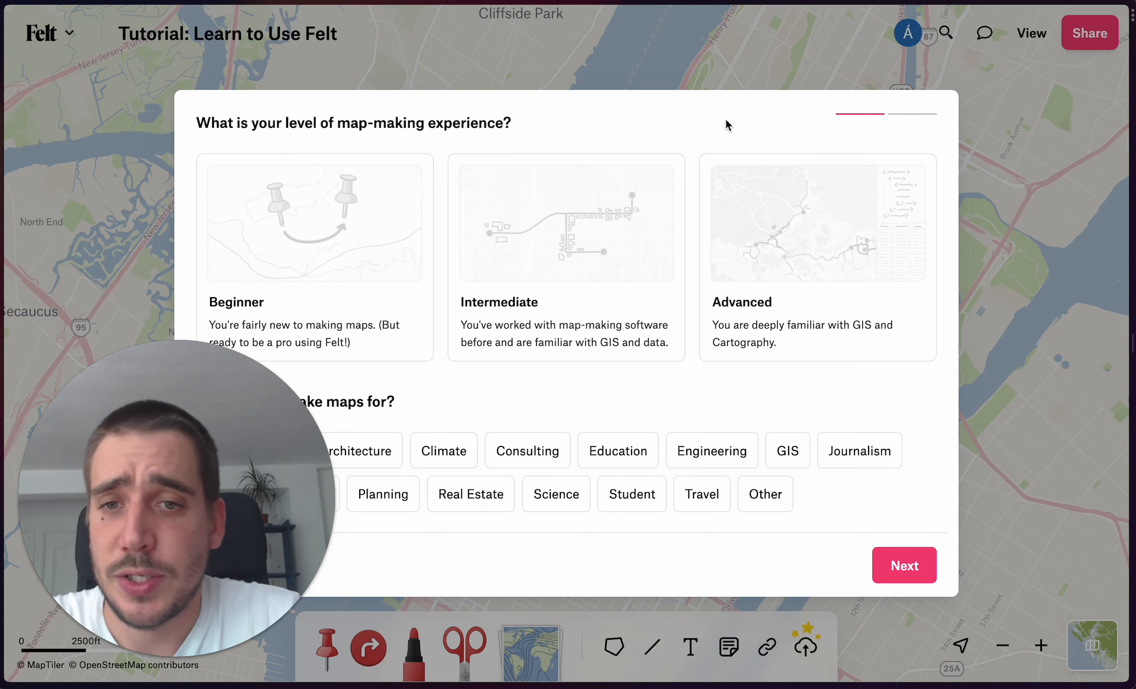
Complete the map-making survey with Beginner as experience level and Education and GIS as map purposes
{"action": "left_click", "coordinate": [397, 212]}
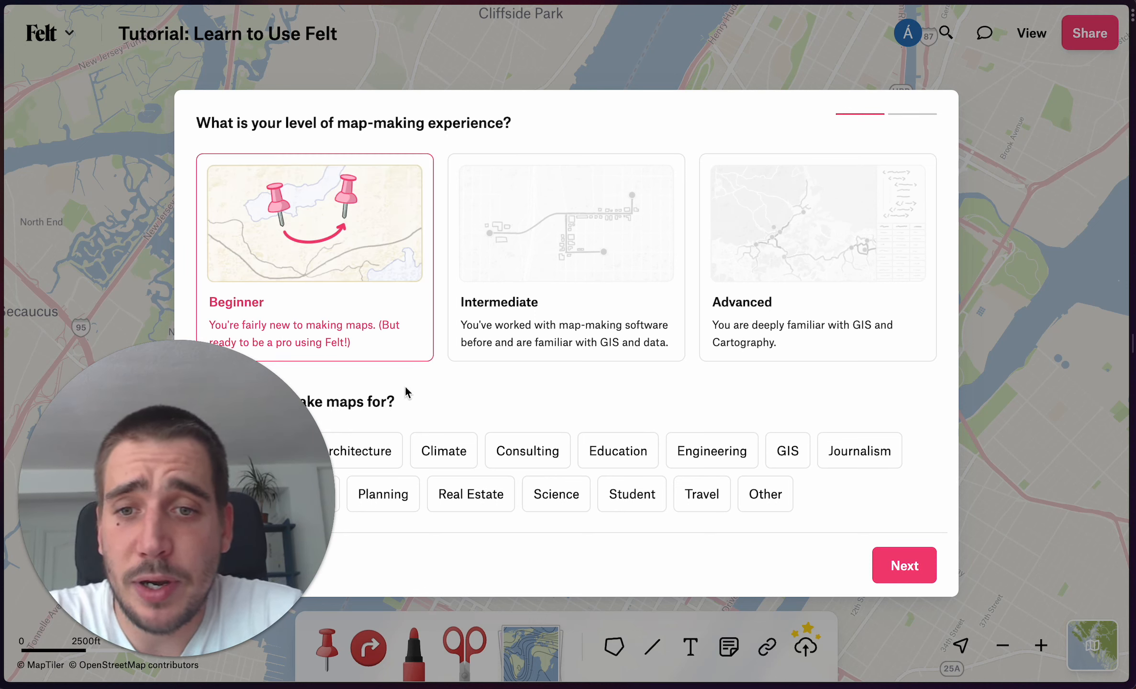
{"action": "left_click", "coordinate": [623, 448]}
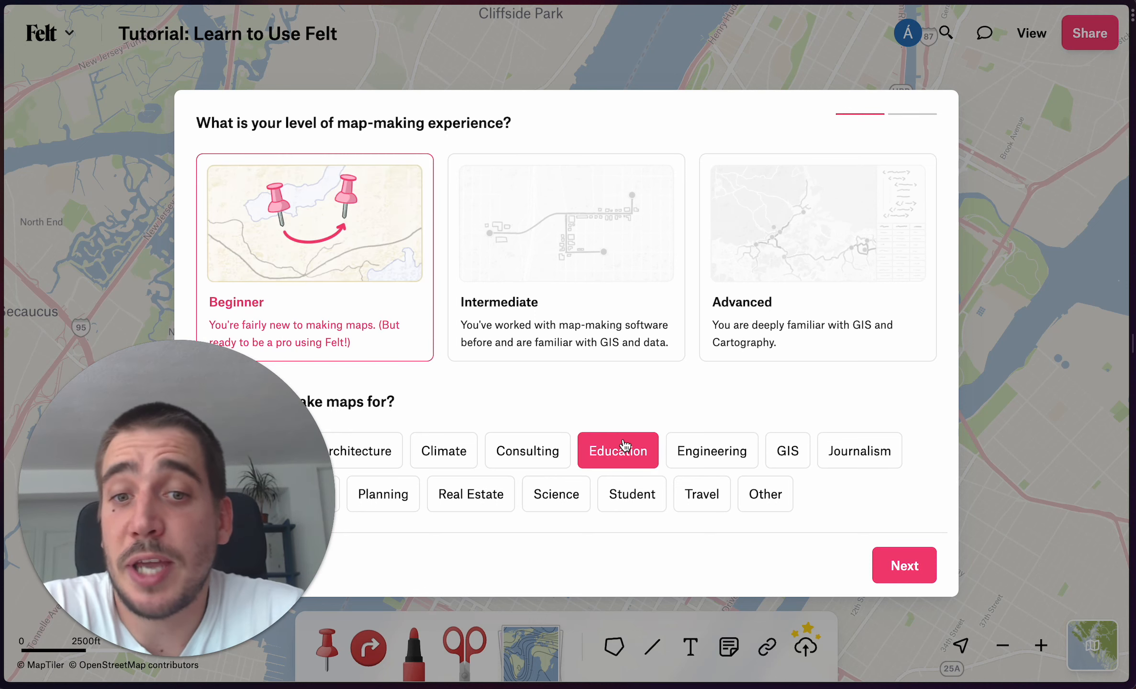
{"action": "left_click", "coordinate": [772, 454]}
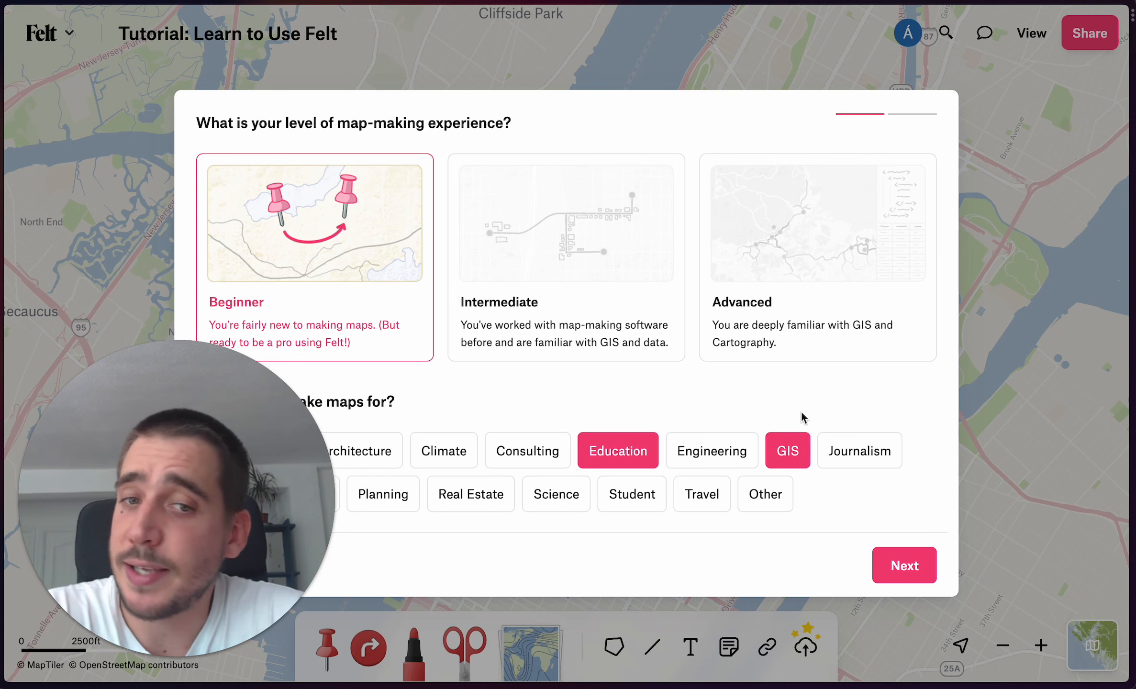
{"action": "left_click", "coordinate": [901, 567]}
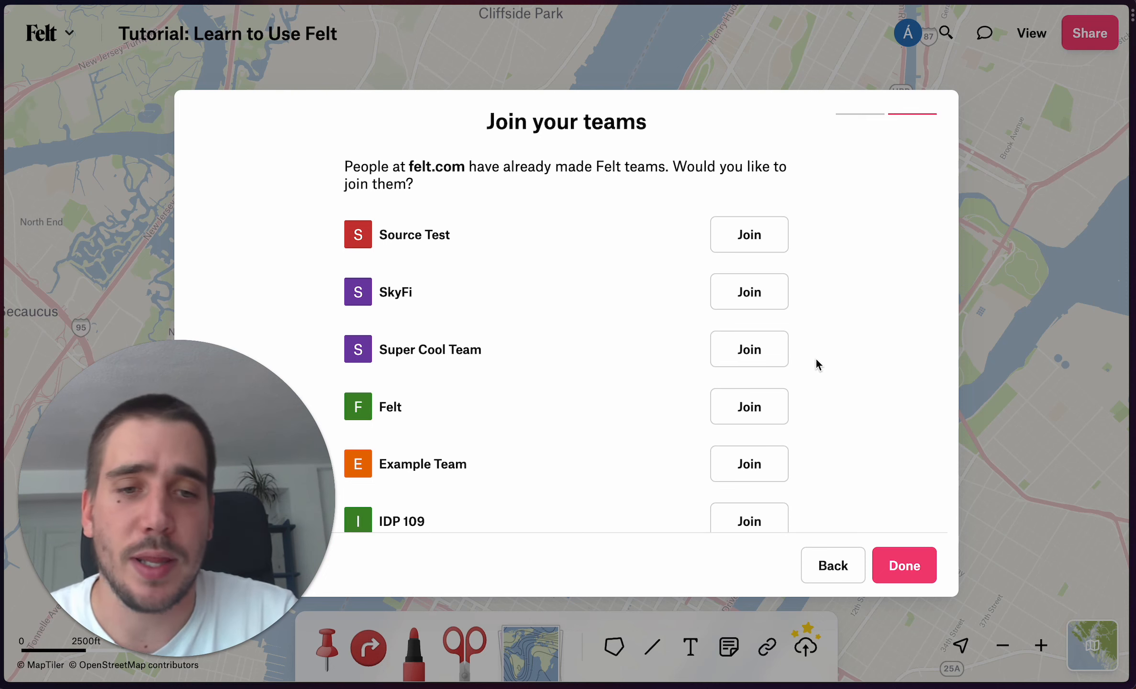
{"action": "scroll", "coordinate": [640, 360], "scroll_direction": "down", "scroll_amount": 8}
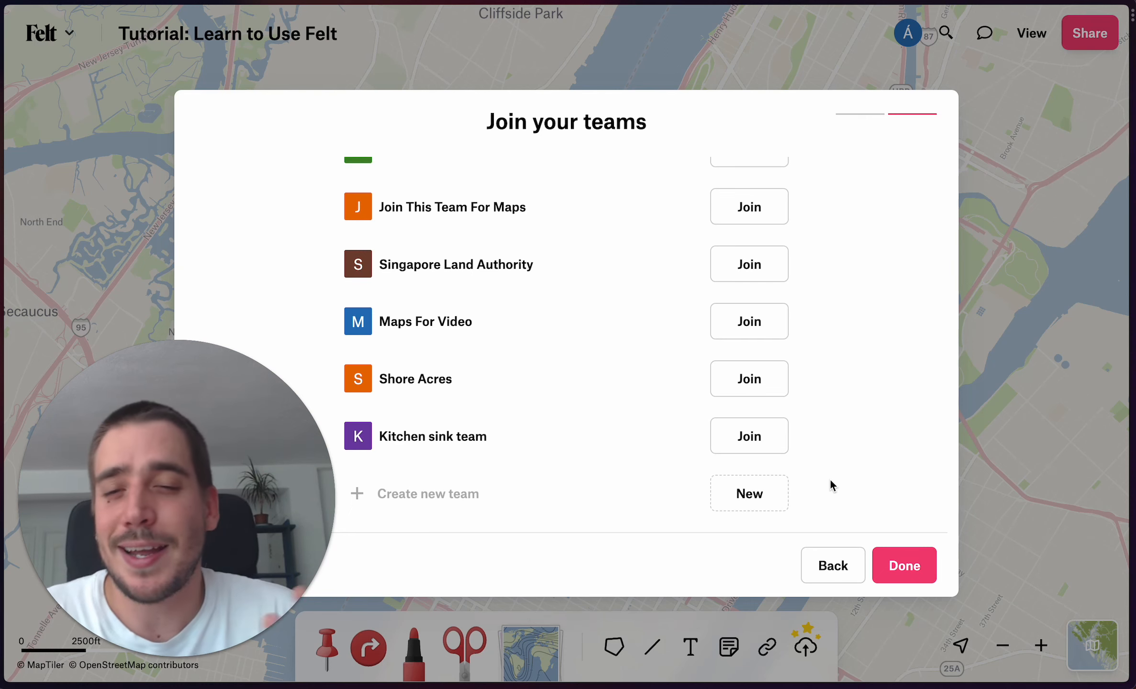
{"action": "left_click", "coordinate": [775, 493]}
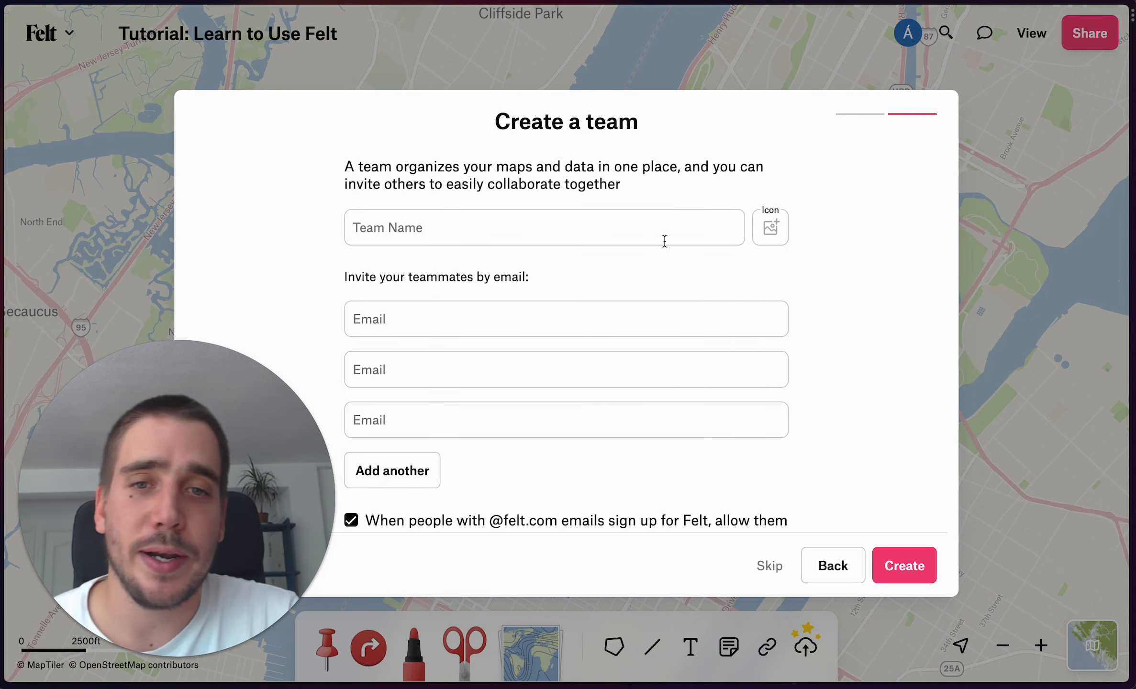
{"action": "type", "text": "Fell"}
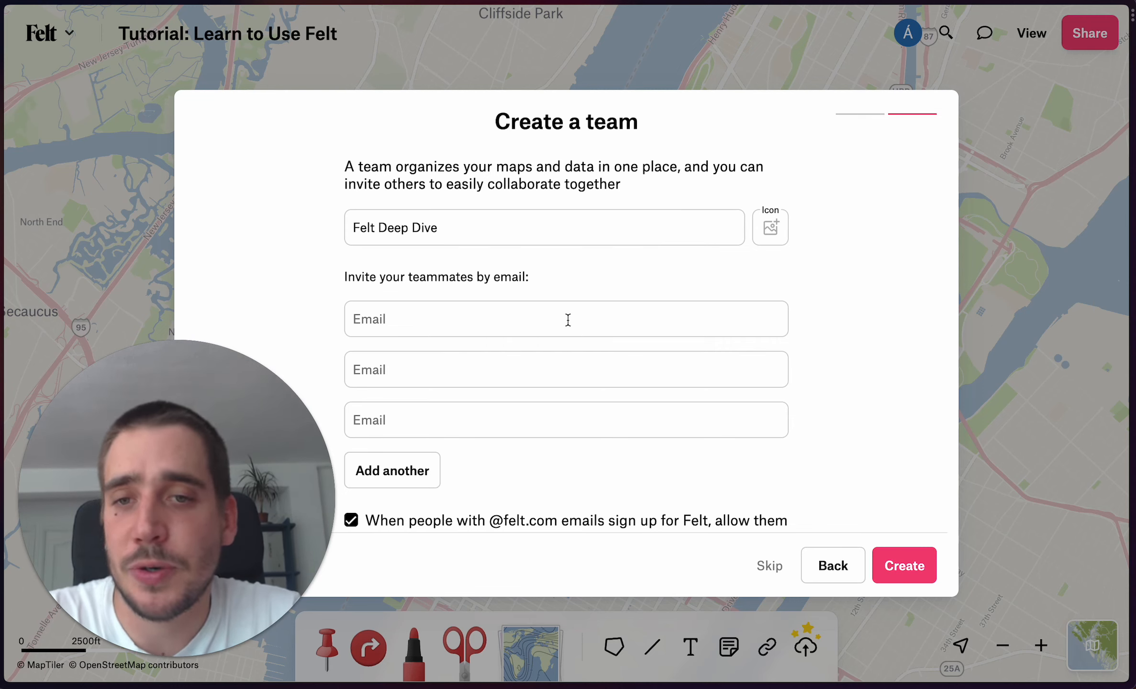
{"action": "scroll", "coordinate": [552, 347], "scroll_direction": "down", "scroll_amount": 2}
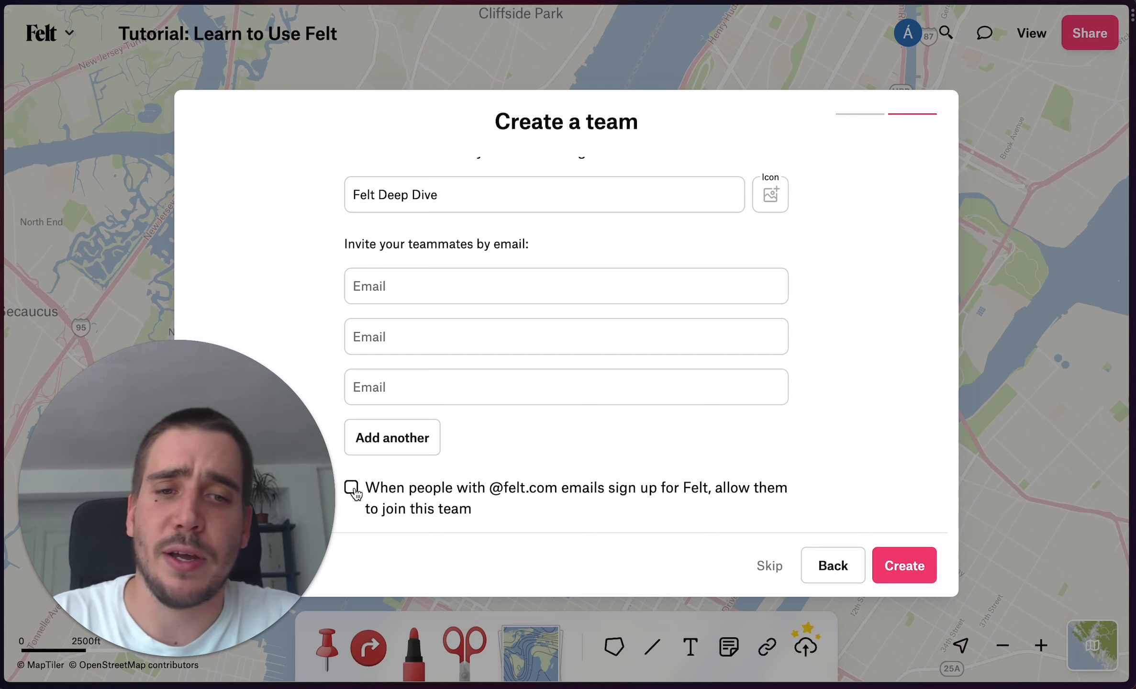
{"action": "left_click", "coordinate": [917, 562]}
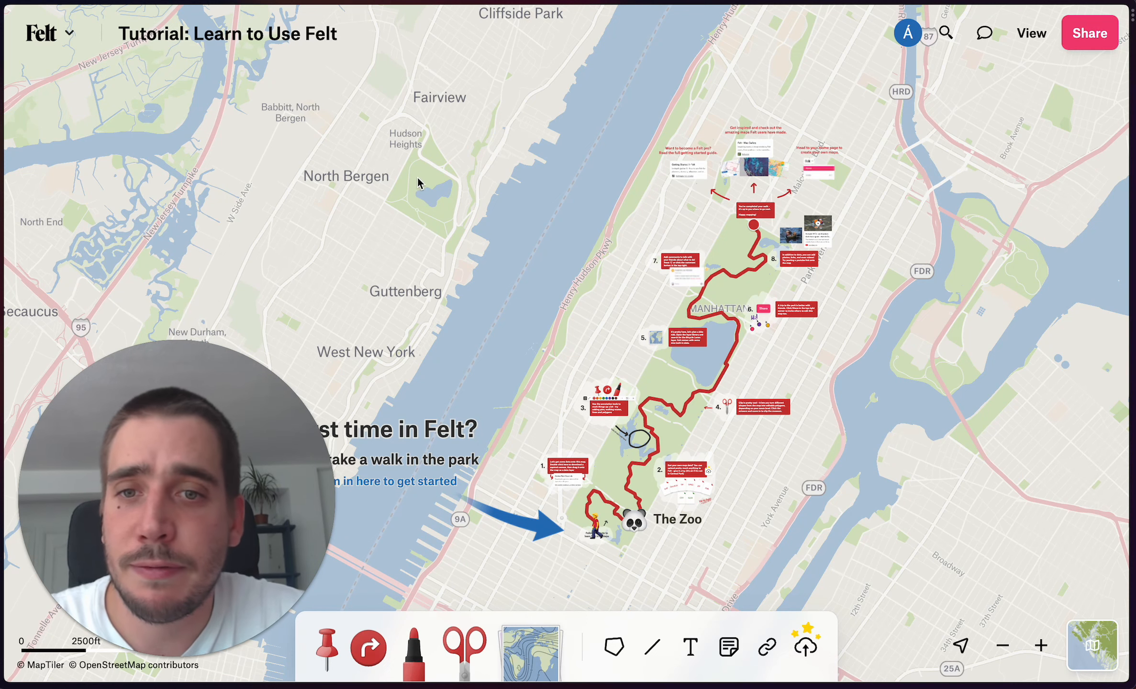
Leave the tutorial map for the home page and look through the Drafts and Shared with me map lists
{"action": "left_click_drag", "start_coordinate": [418, 183], "coordinate": [446, 154]}
{"action": "left_click", "coordinate": [56, 32]}
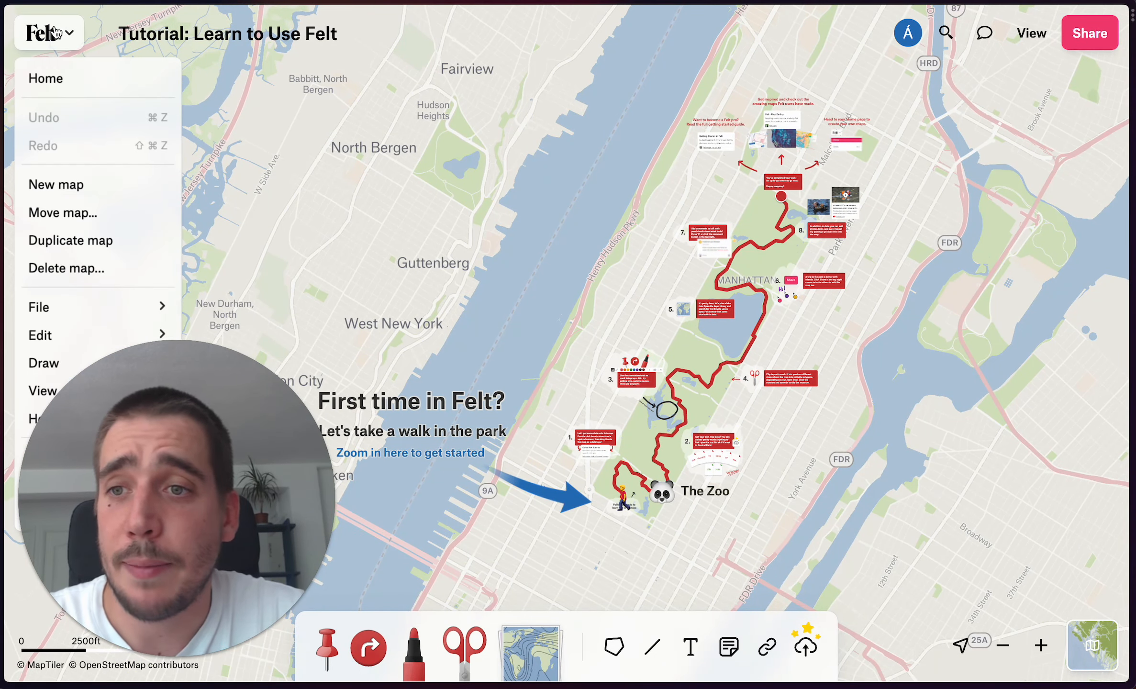
{"action": "left_click", "coordinate": [71, 78]}
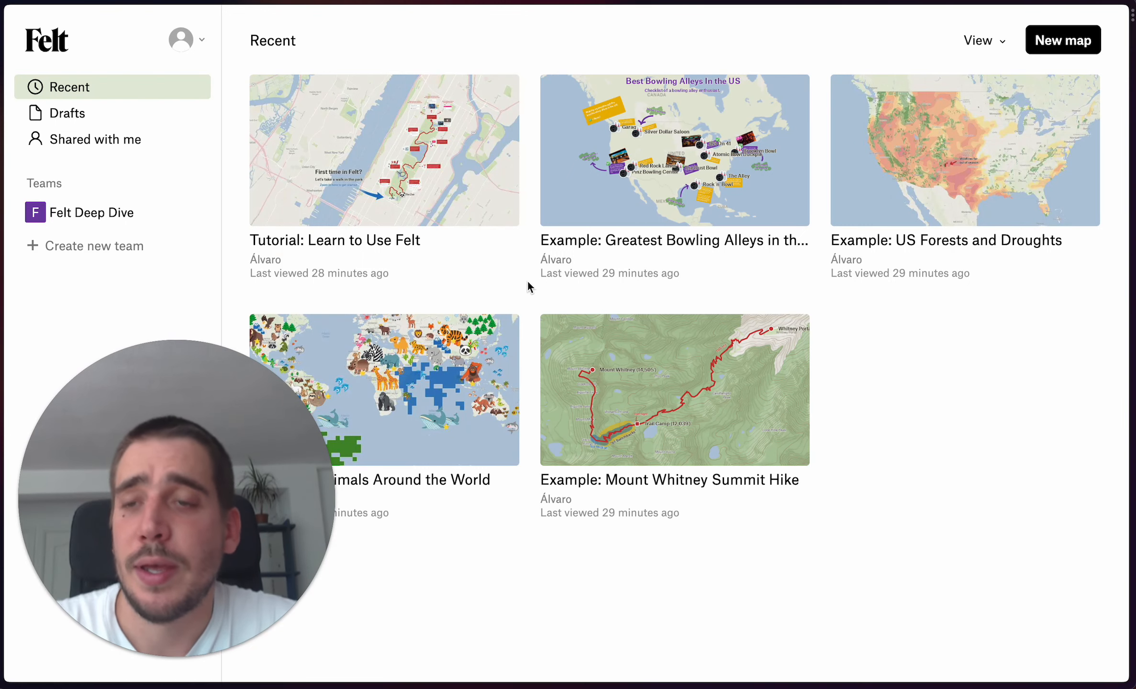
{"action": "left_click", "coordinate": [140, 115]}
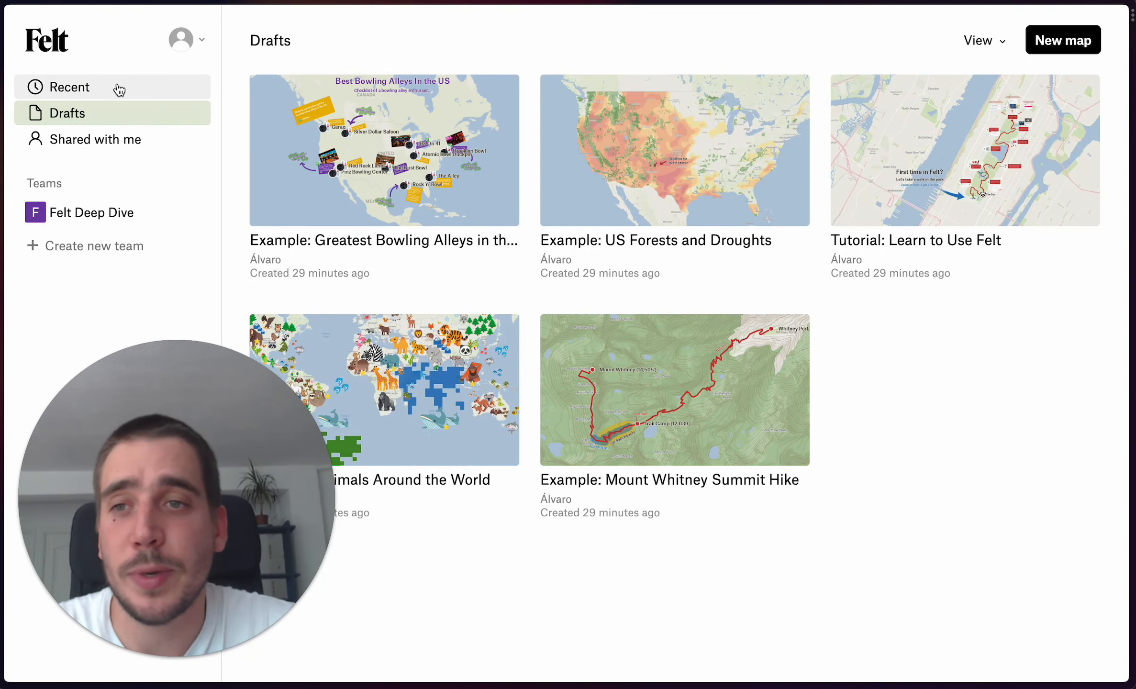
{"action": "left_click", "coordinate": [169, 144]}
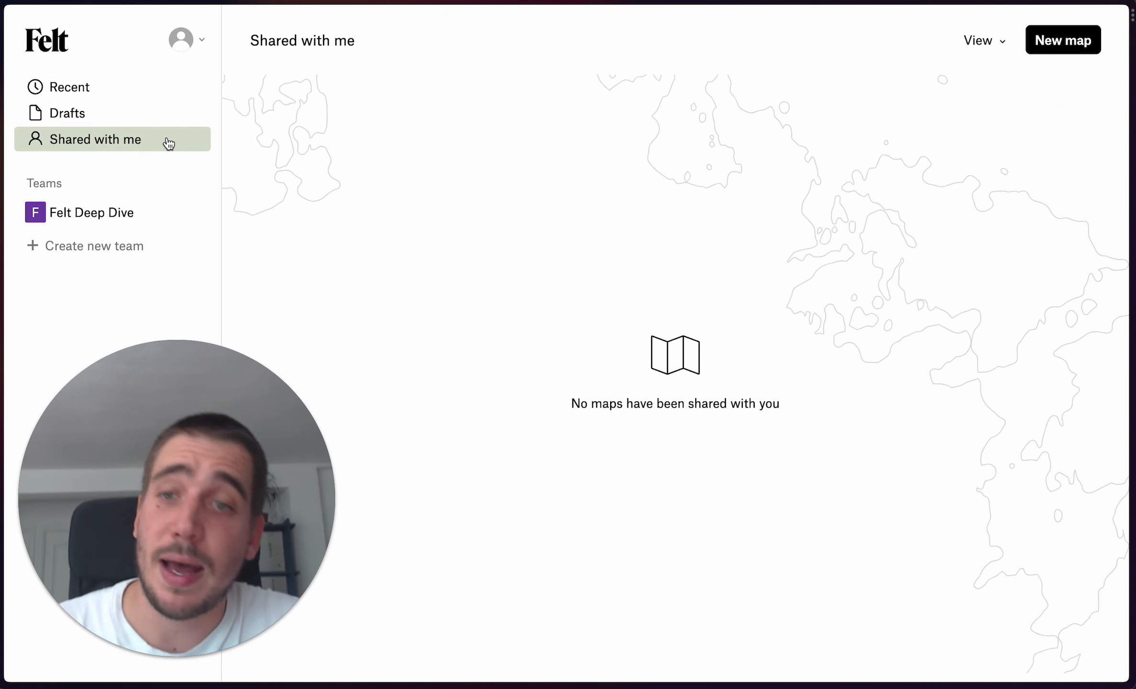
Create a folder named Super Tutorial inside the Felt Deep Dive team
{"action": "left_click", "coordinate": [152, 215]}
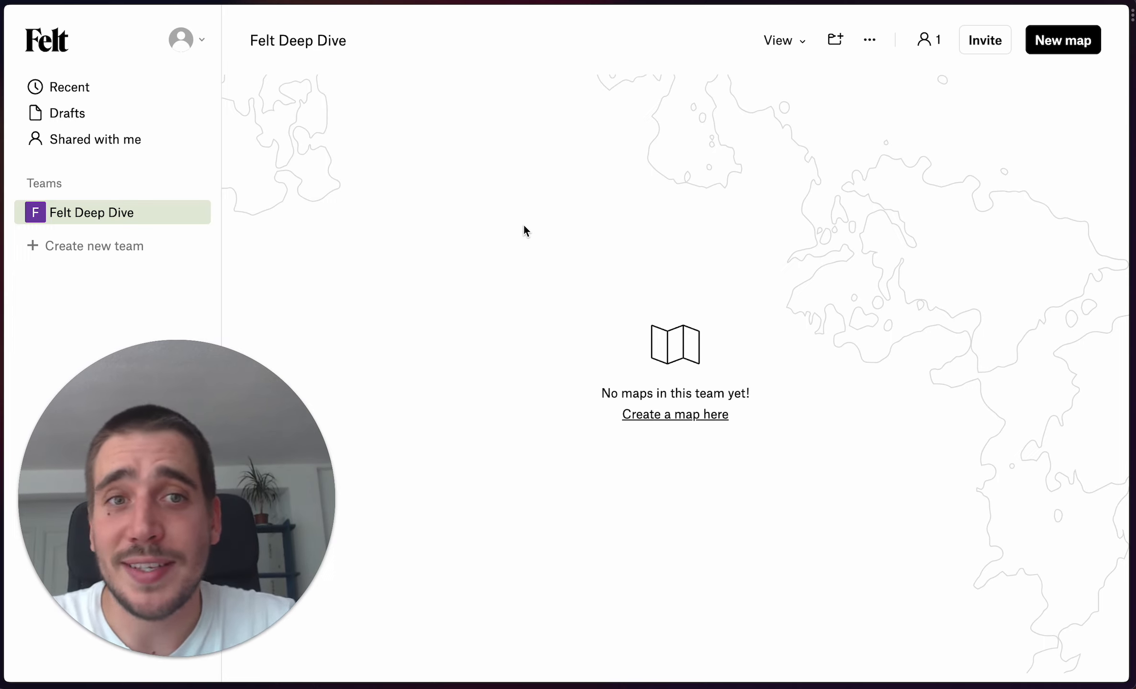
{"action": "left_click", "coordinate": [835, 44]}
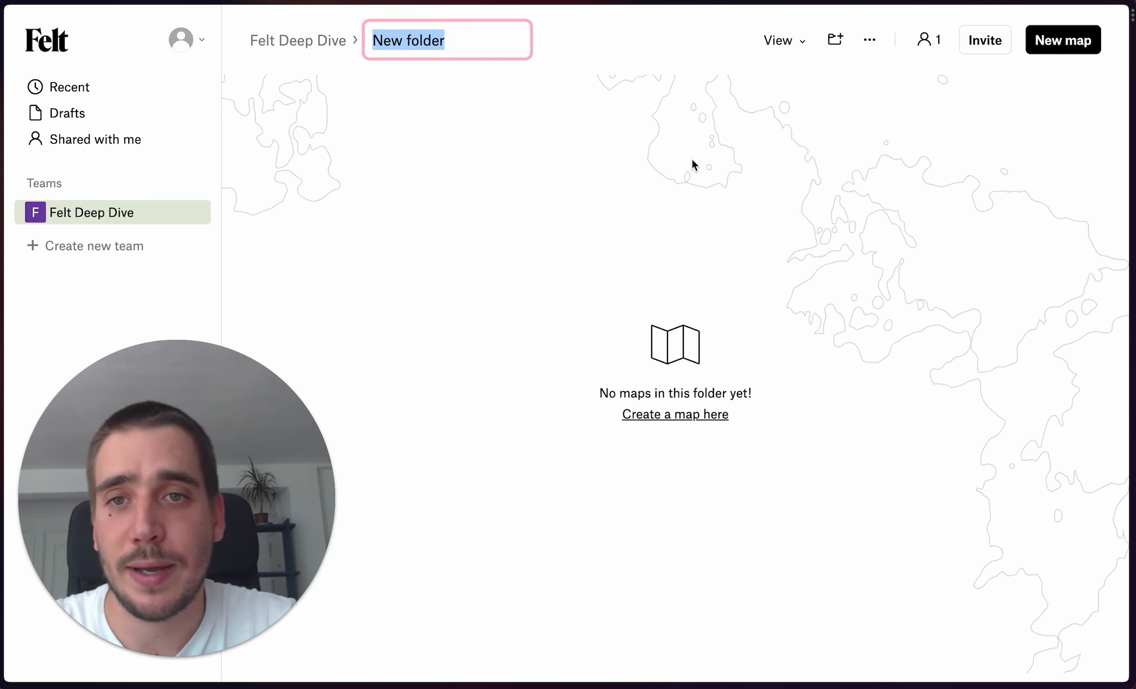
{"action": "type", "text": "Tutorial"}
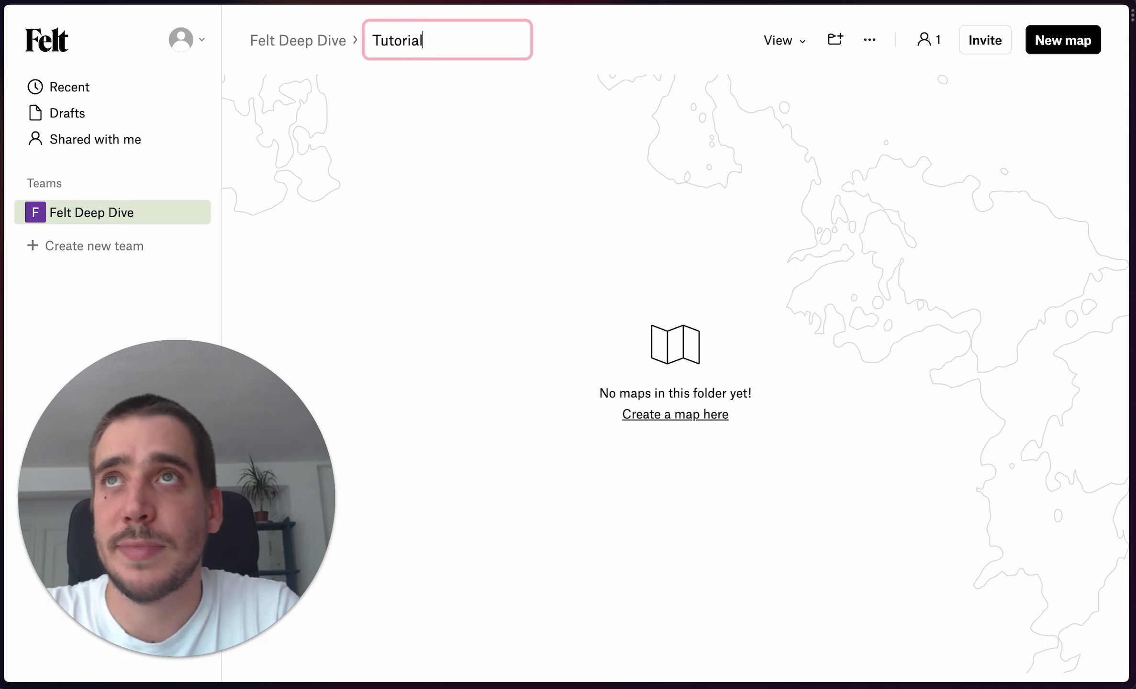
{"action": "key", "text": "super+Left"}
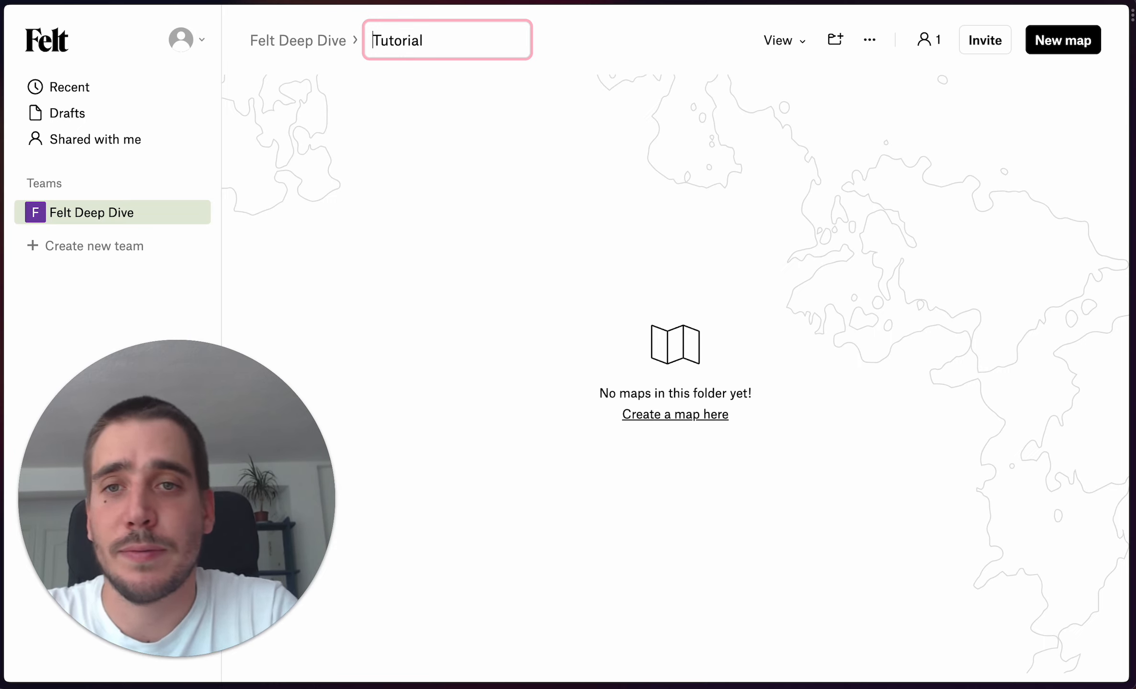
{"action": "type", "text": "Super"}
{"action": "key", "text": "Return"}
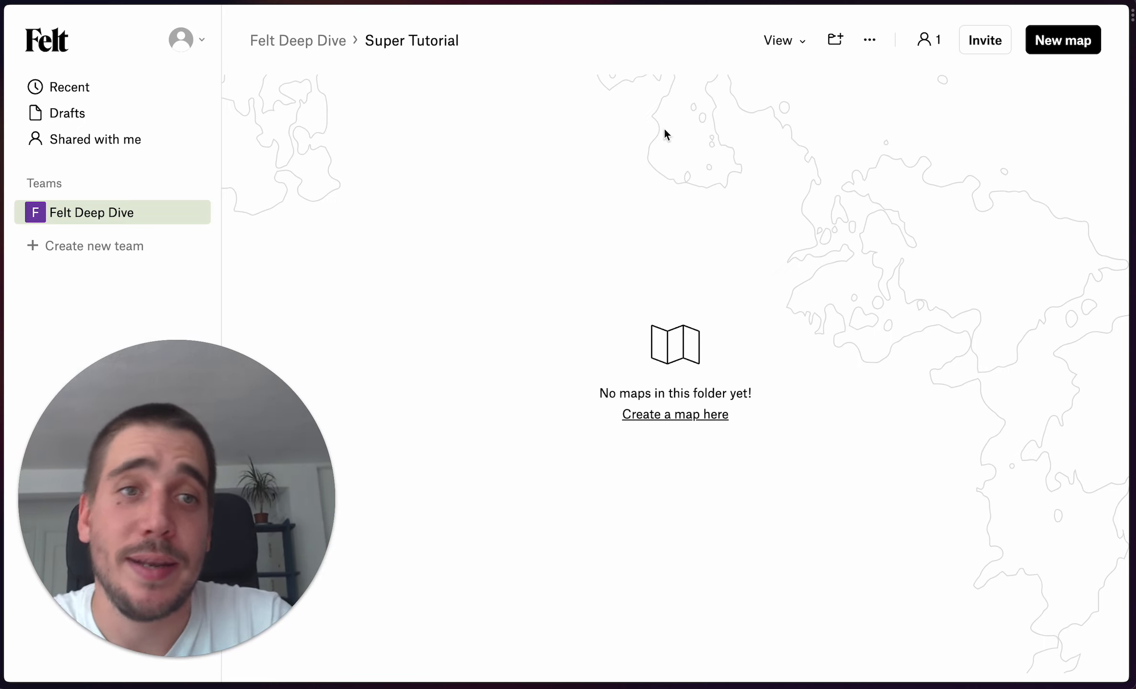
Create a new map in the Super Tutorial folder and bring central Madrid into view
{"action": "left_click", "coordinate": [1044, 42]}
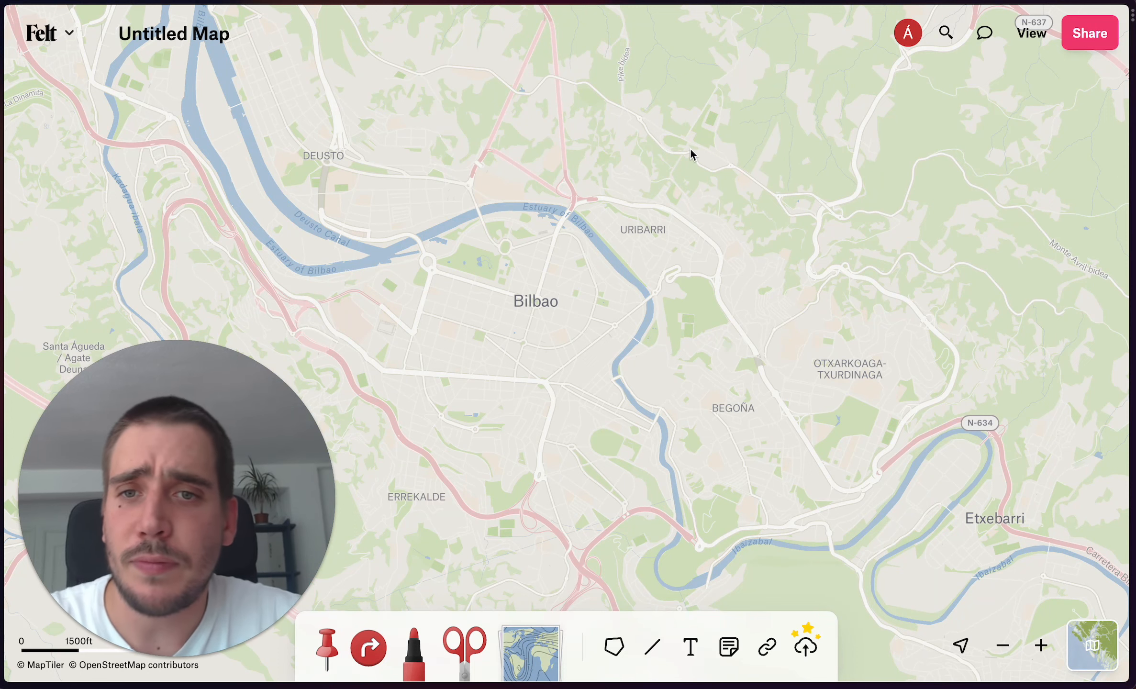
{"action": "scroll", "coordinate": [689, 152], "scroll_direction": "down", "scroll_amount": 10}
{"action": "scroll", "coordinate": [689, 152], "scroll_direction": "down", "scroll_amount": 3}
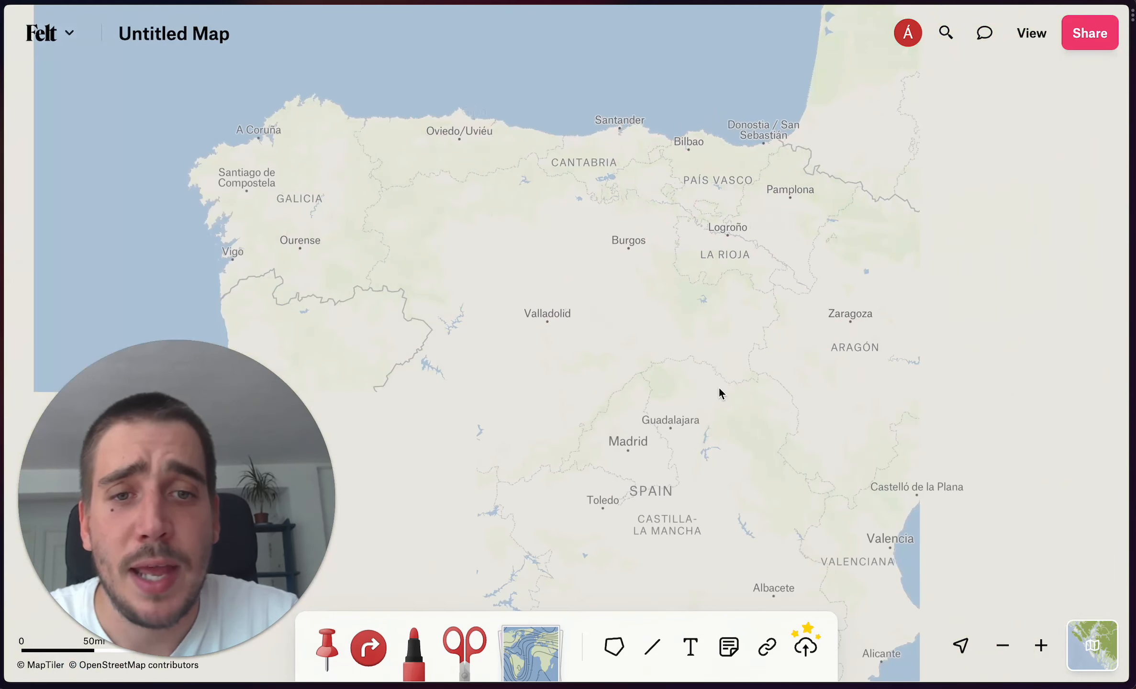
{"action": "left_click_drag", "start_coordinate": [718, 393], "coordinate": [710, 170]}
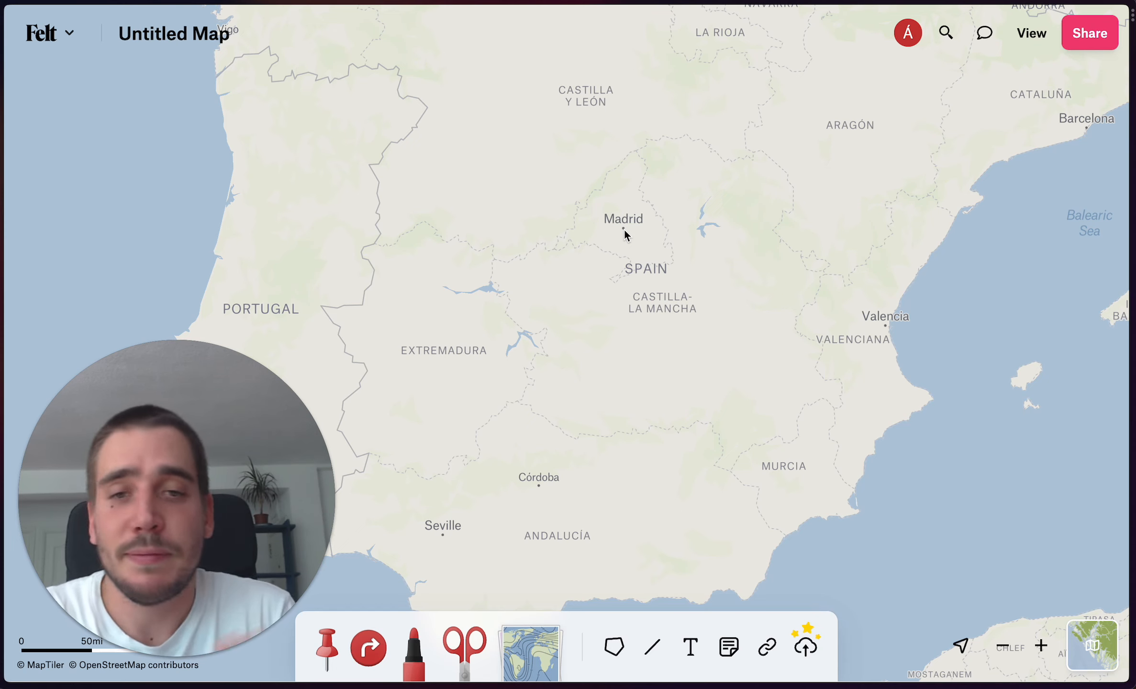
{"action": "scroll", "coordinate": [624, 229], "scroll_direction": "up", "scroll_amount": 5}
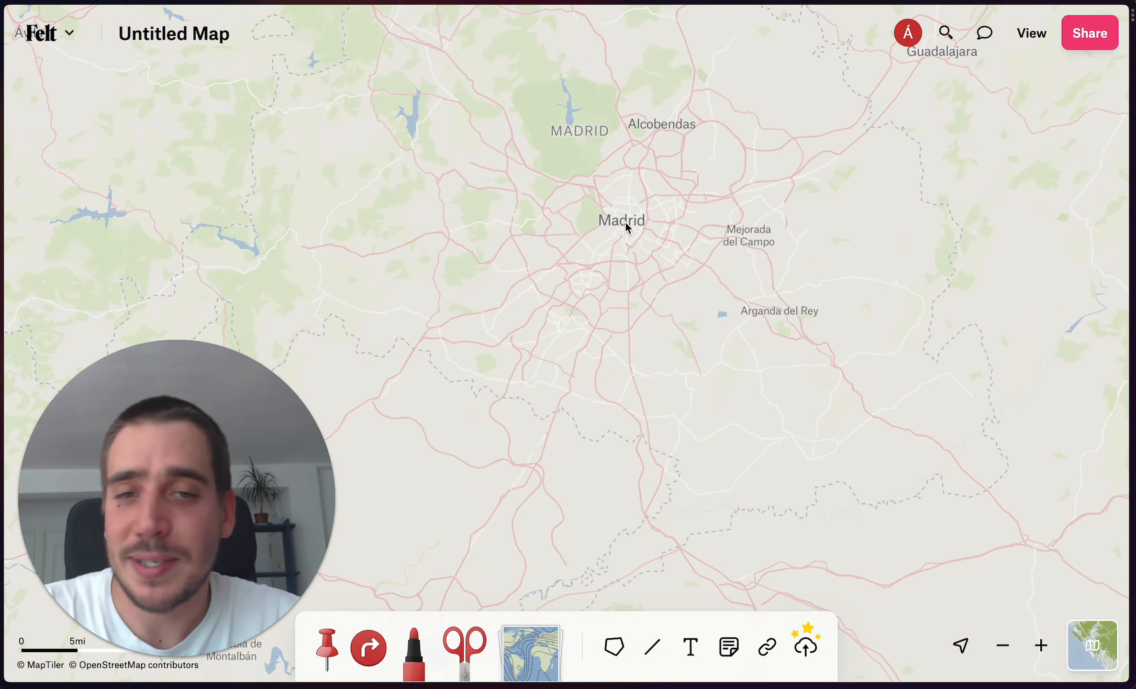
{"action": "scroll", "coordinate": [626, 222], "scroll_direction": "up", "scroll_amount": 5}
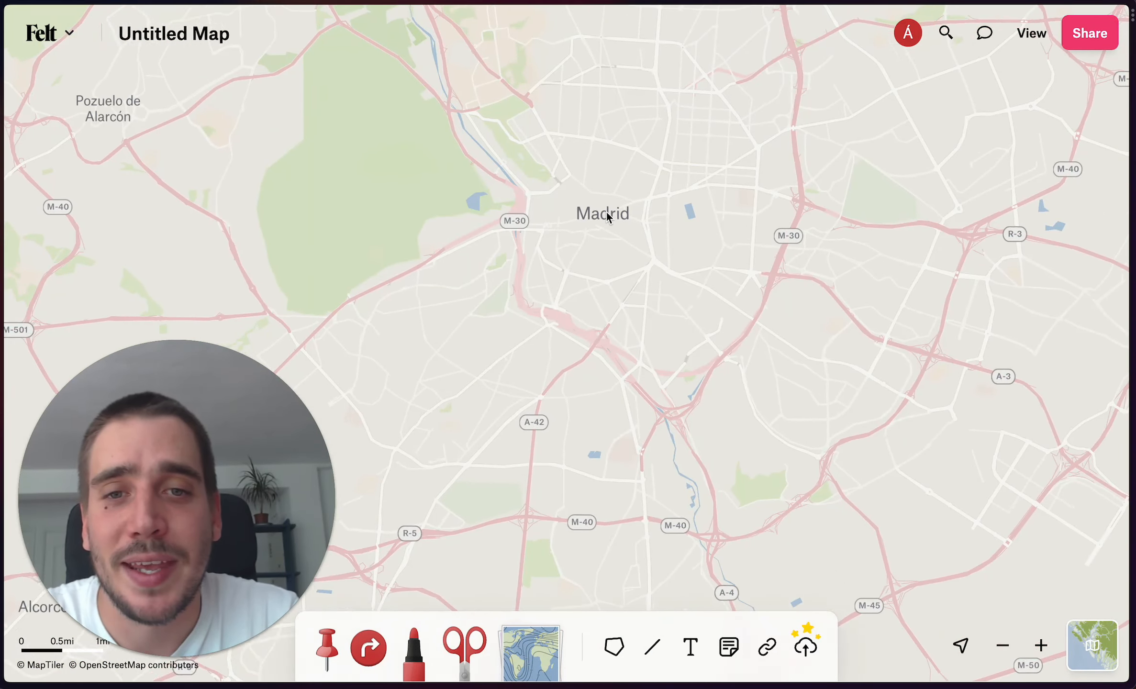
{"action": "scroll", "coordinate": [607, 211], "scroll_direction": "up", "scroll_amount": 3}
{"action": "left_click_drag", "start_coordinate": [651, 196], "coordinate": [600, 255]}
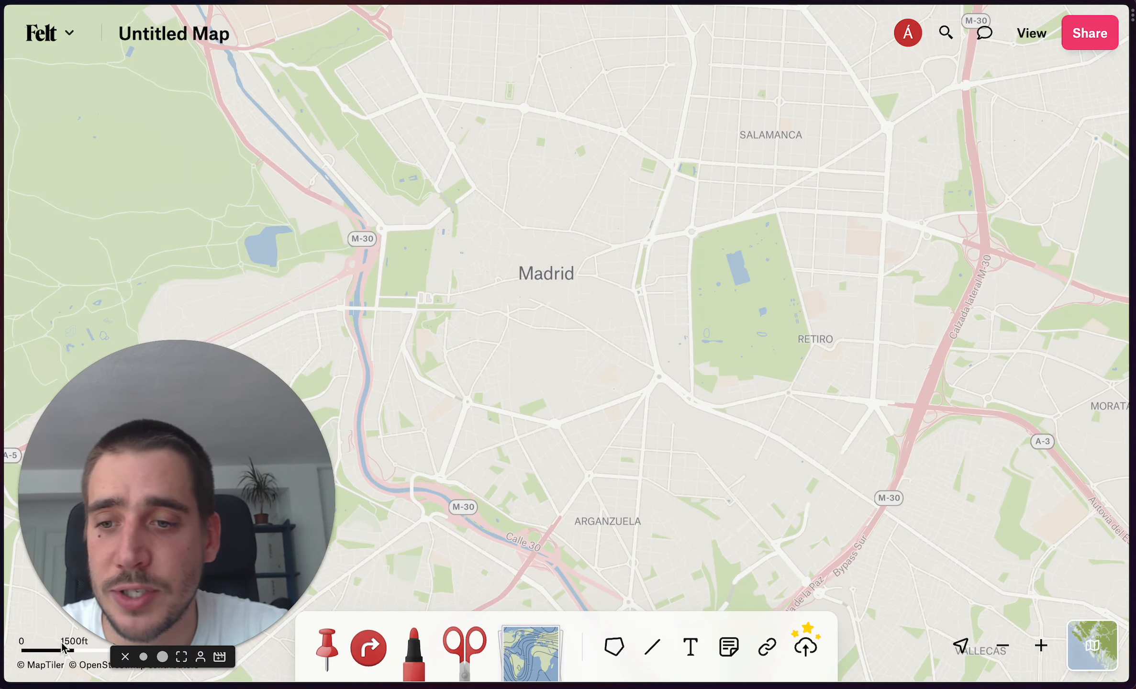
Switch the map's measurement units to metric using a command search for "unit"
{"action": "scroll", "coordinate": [617, 228], "scroll_direction": "down", "scroll_amount": 3}
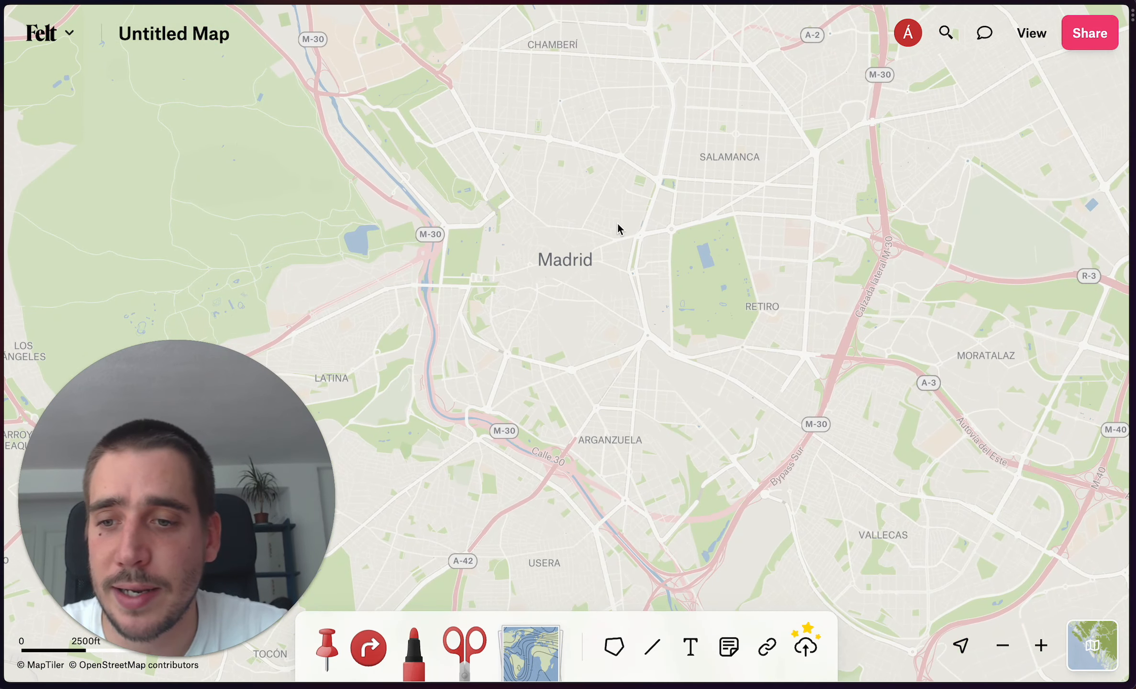
{"action": "left_click_drag", "start_coordinate": [223, 452], "coordinate": [216, 381]}
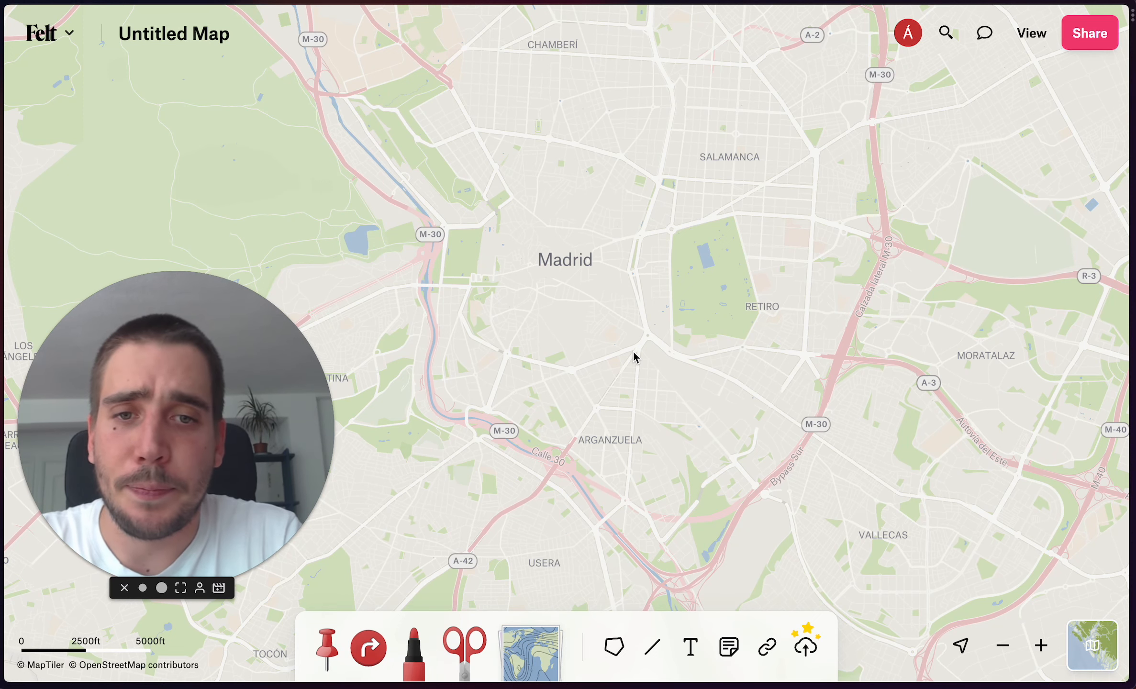
{"action": "key", "text": "super+k"}
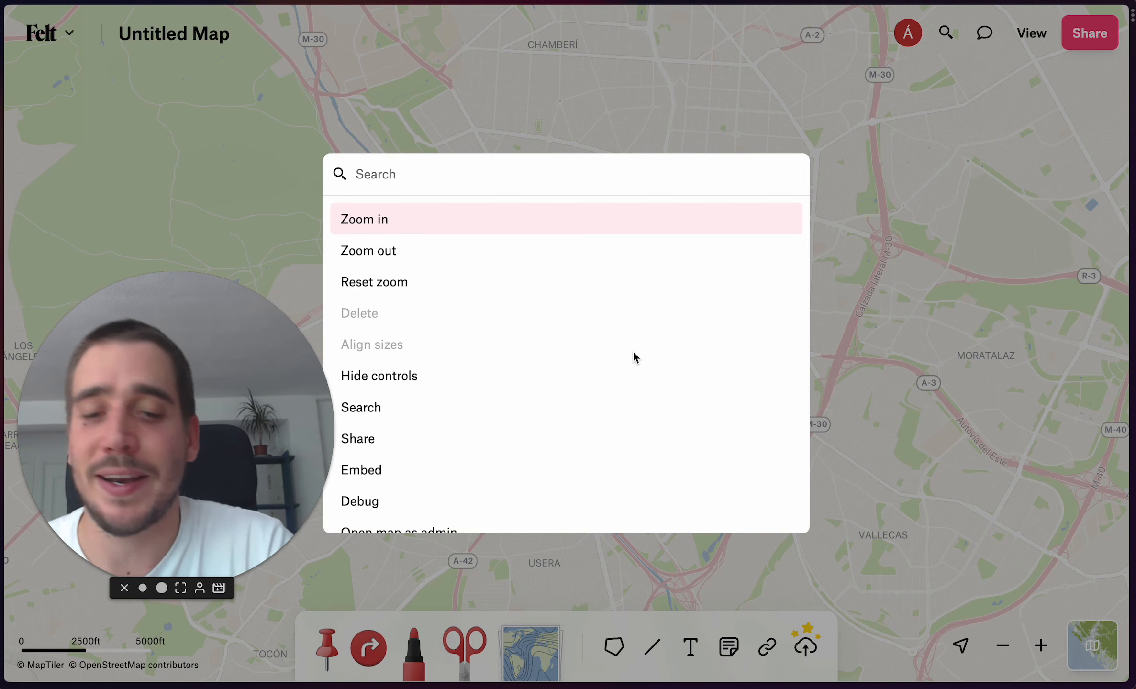
{"action": "type", "text": "unit"}
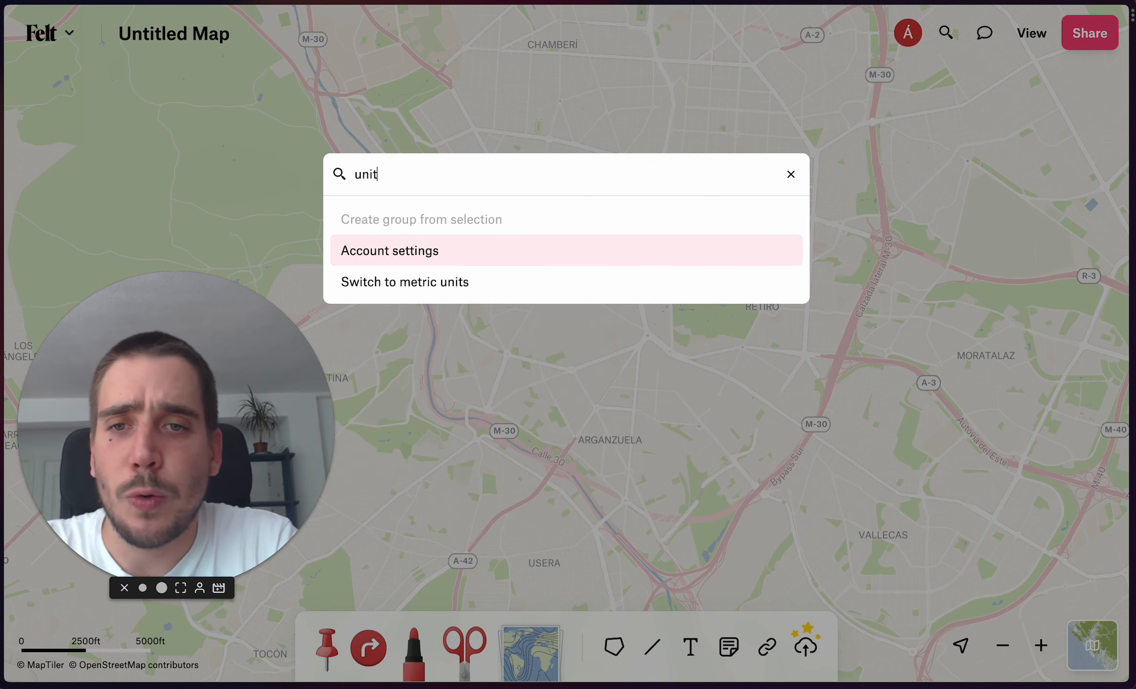
{"action": "left_click", "coordinate": [532, 287]}
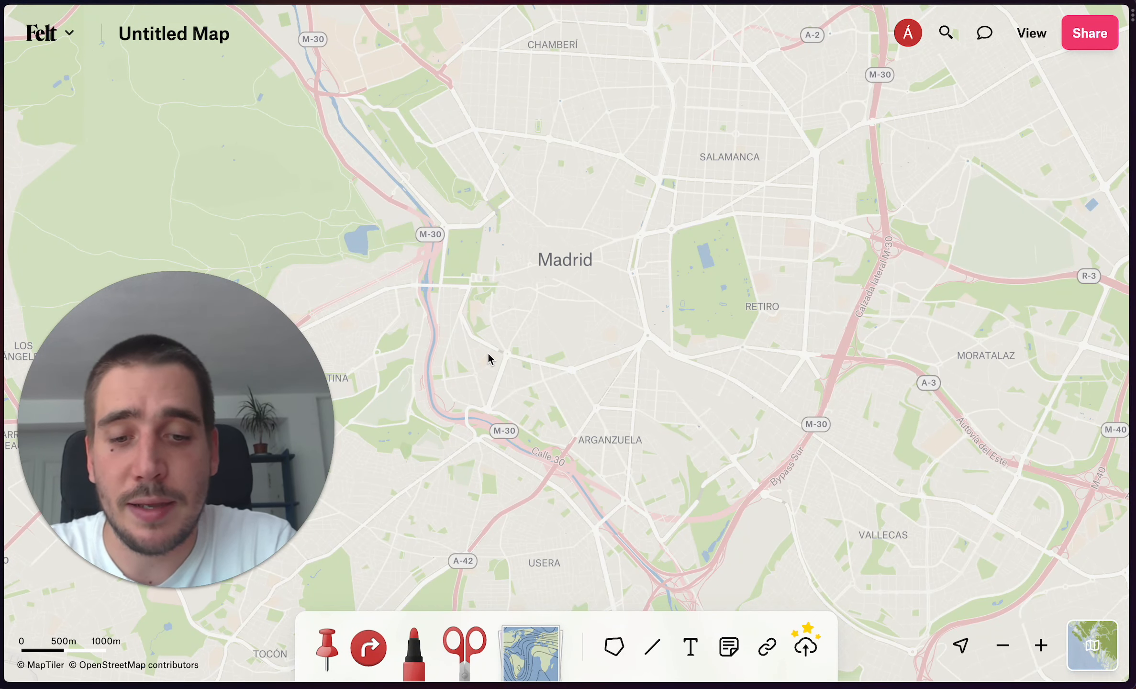
Search the available commands for the one that switches measurement units, and close the search without running it
{"action": "key", "text": "super+k"}
{"action": "type", "text": "s"}
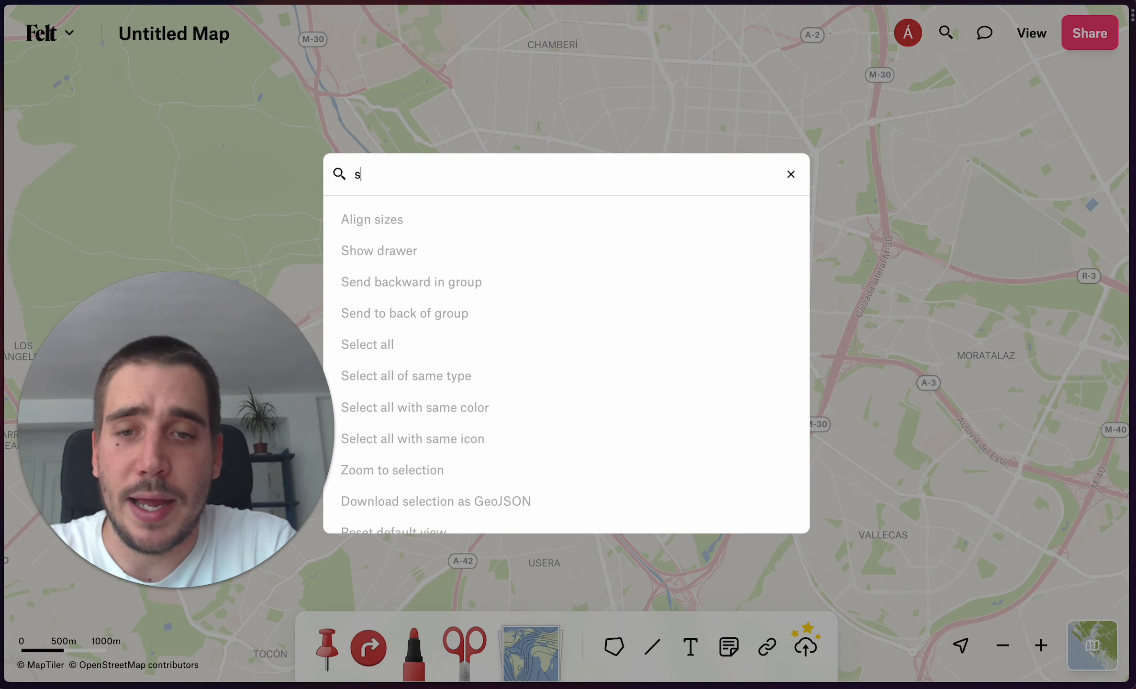
{"action": "type", "text": "with"}
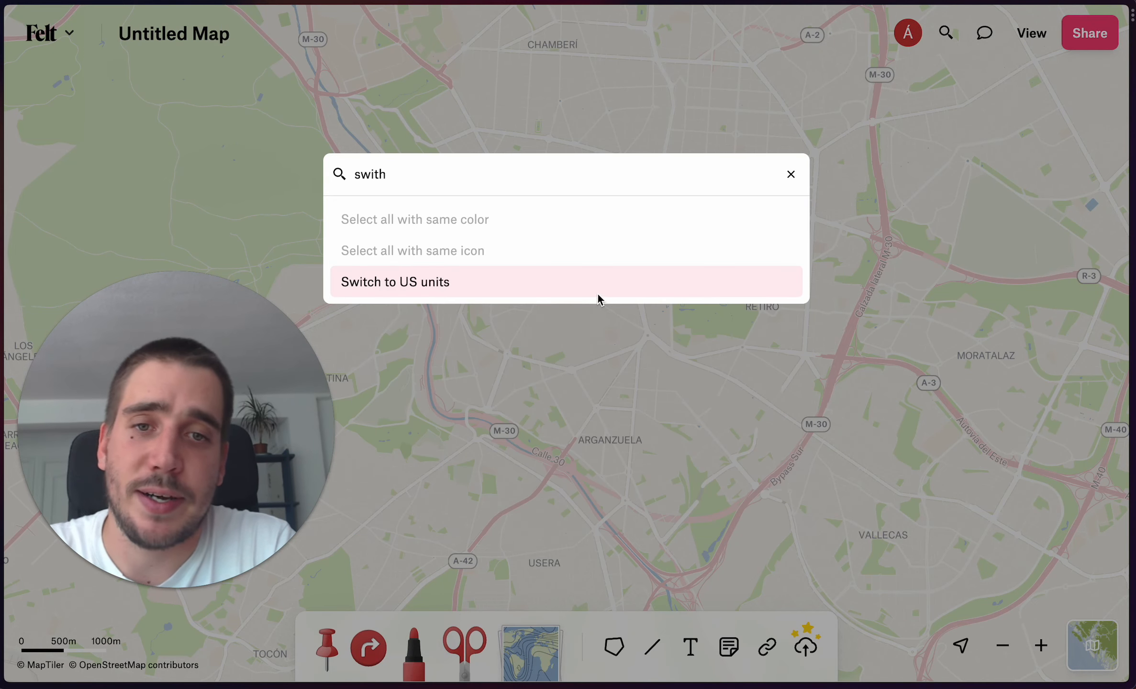
{"action": "left_click", "coordinate": [209, 234]}
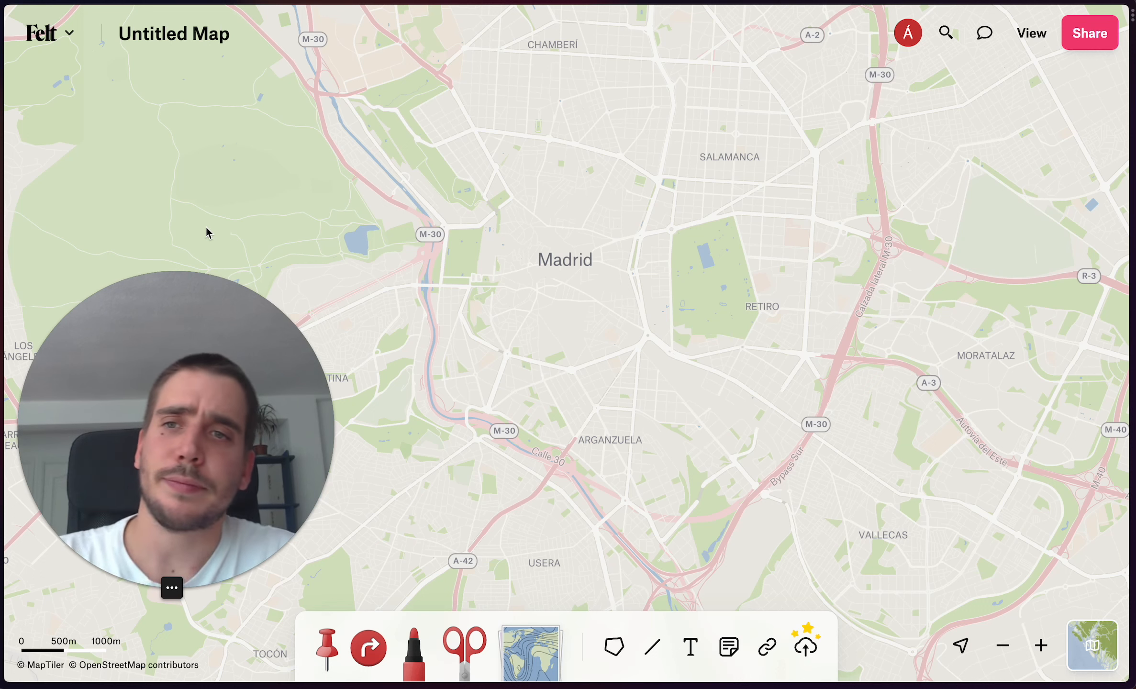
{"action": "left_click_drag", "start_coordinate": [170, 315], "coordinate": [426, 168]}
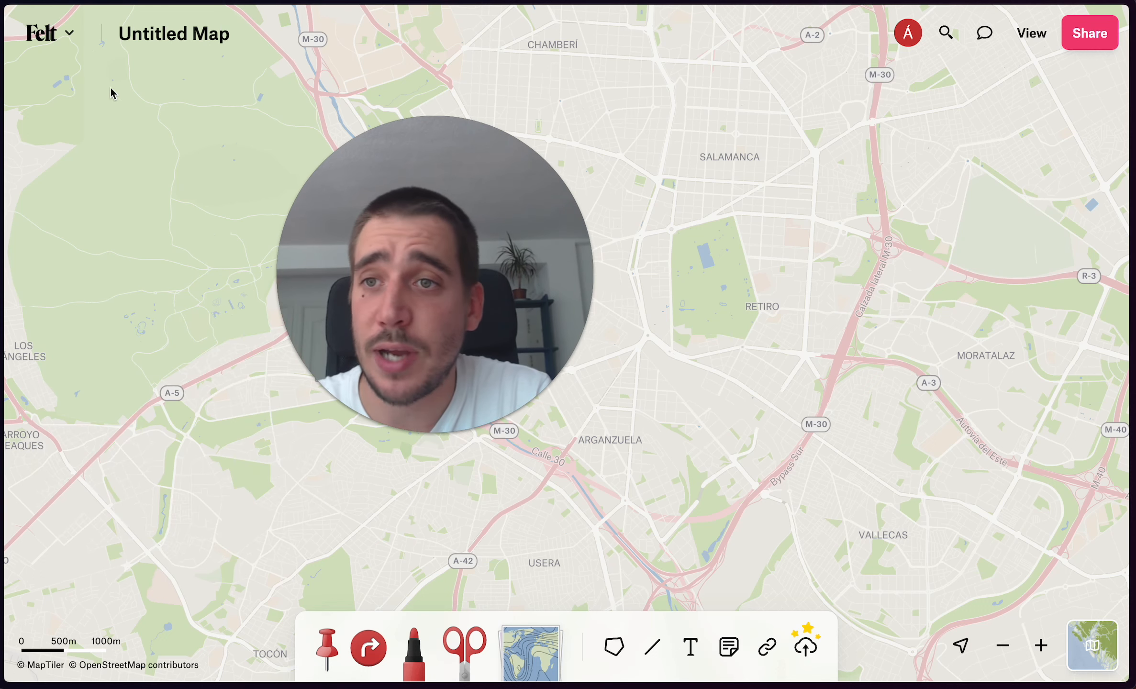
{"action": "left_click", "coordinate": [50, 39]}
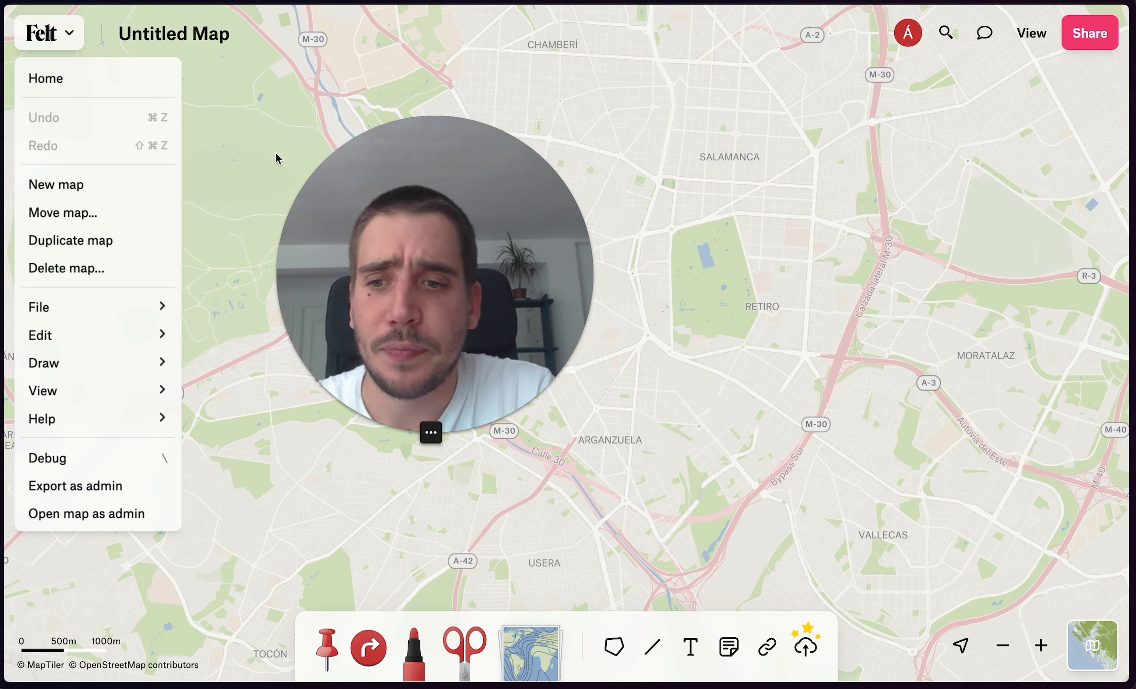
{"action": "left_click", "coordinate": [63, 39]}
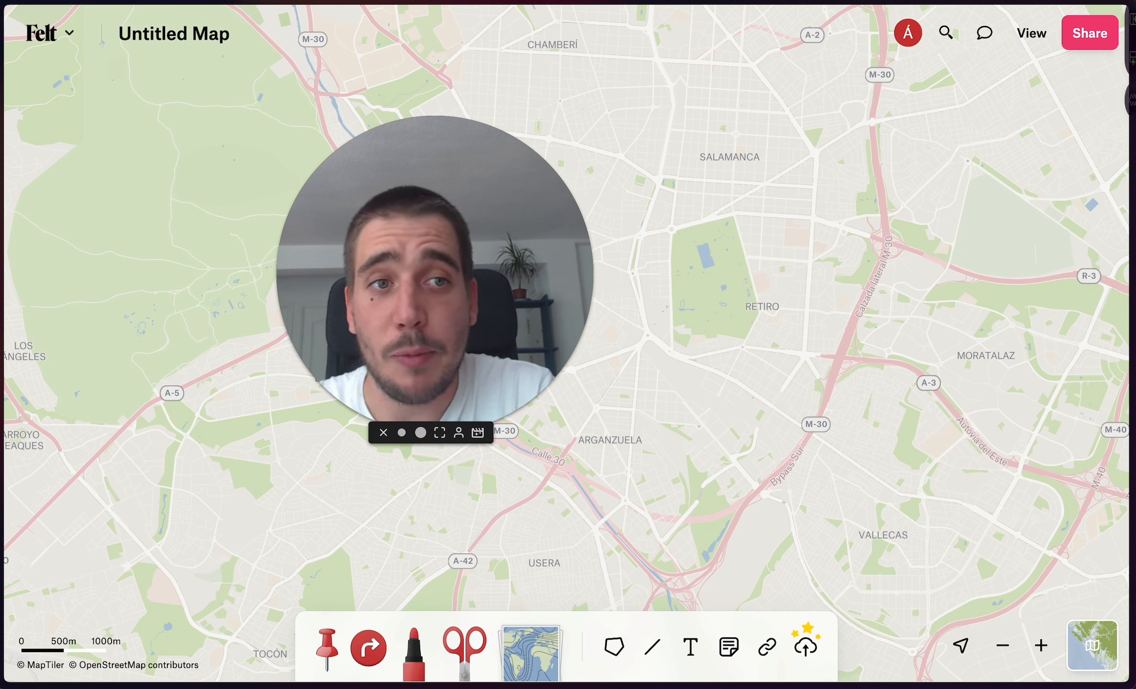
Review the map's sharing options and display the list of elements and layers
{"action": "left_click", "coordinate": [1087, 48]}
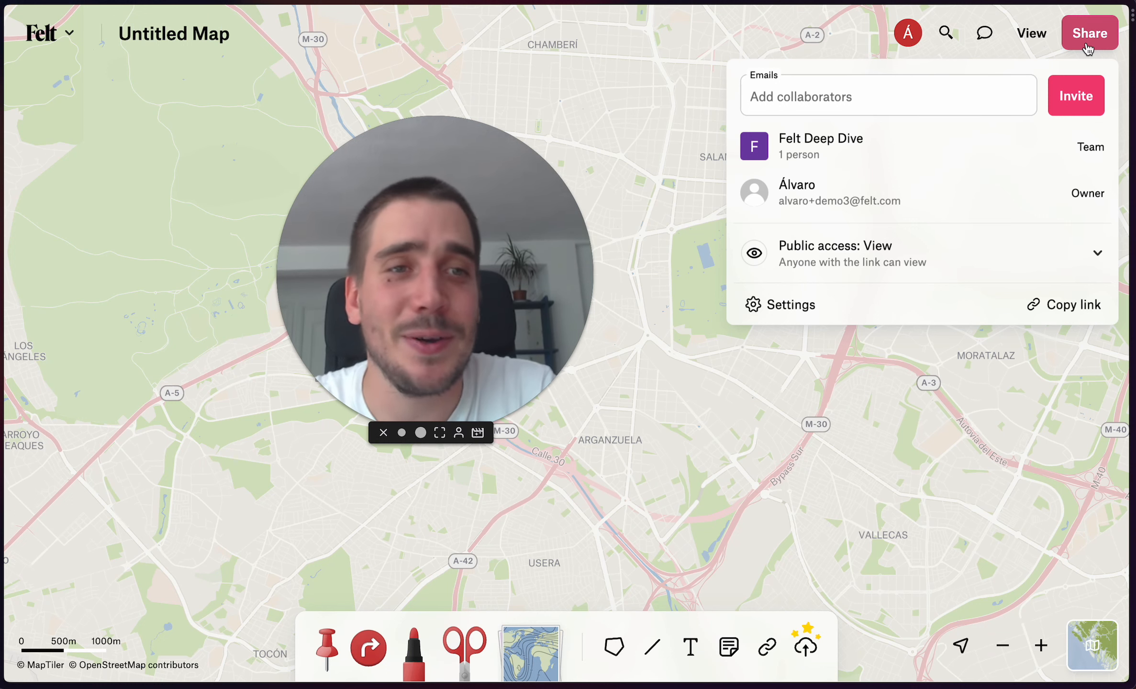
{"action": "left_click", "coordinate": [1089, 46]}
{"action": "left_click", "coordinate": [1024, 44]}
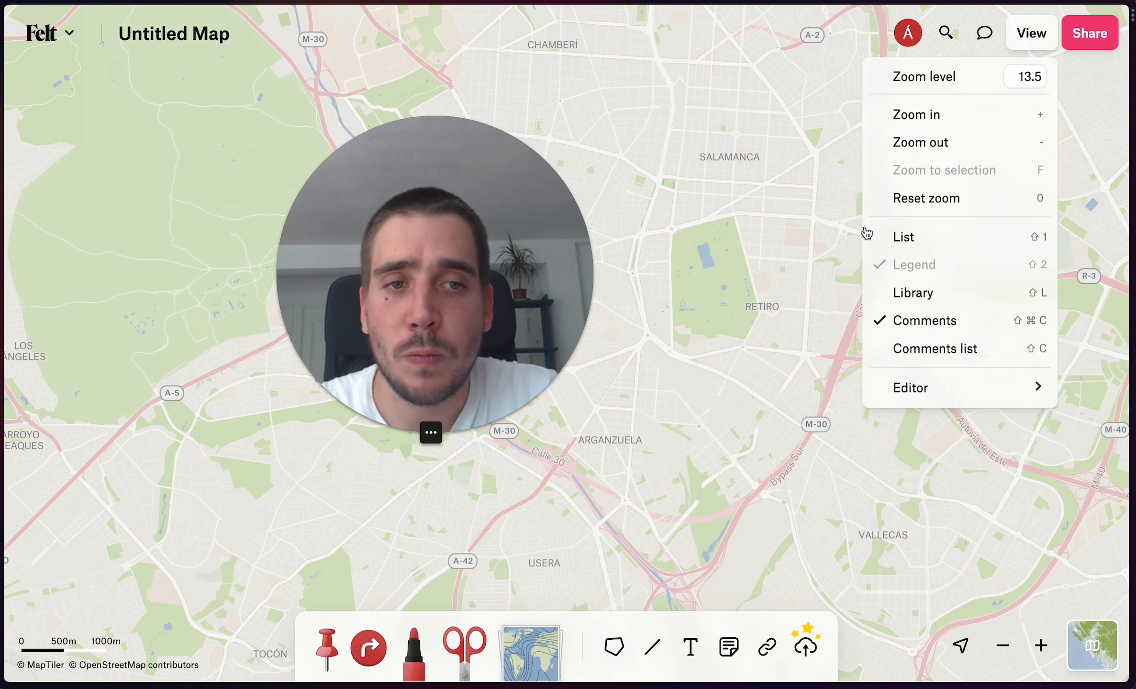
{"action": "left_click", "coordinate": [1004, 247]}
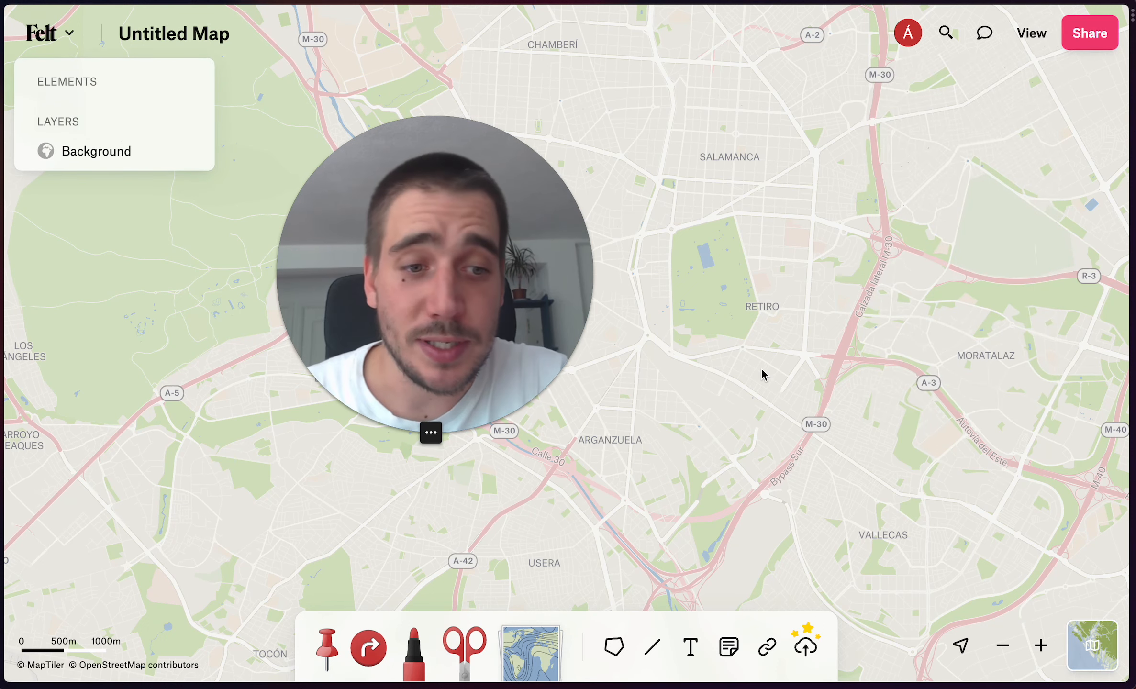
Switch the map background to Satellite and look through the gallery, URL and color options for adding another background
{"action": "left_click", "coordinate": [1092, 647]}
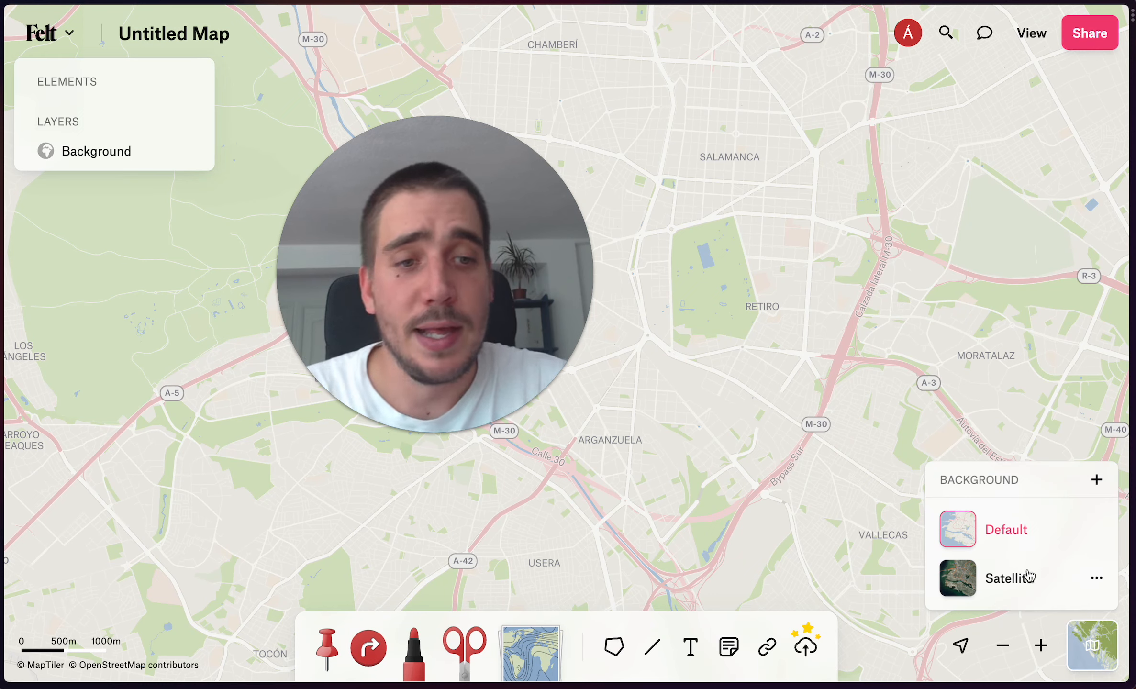
{"action": "left_click", "coordinate": [1012, 577]}
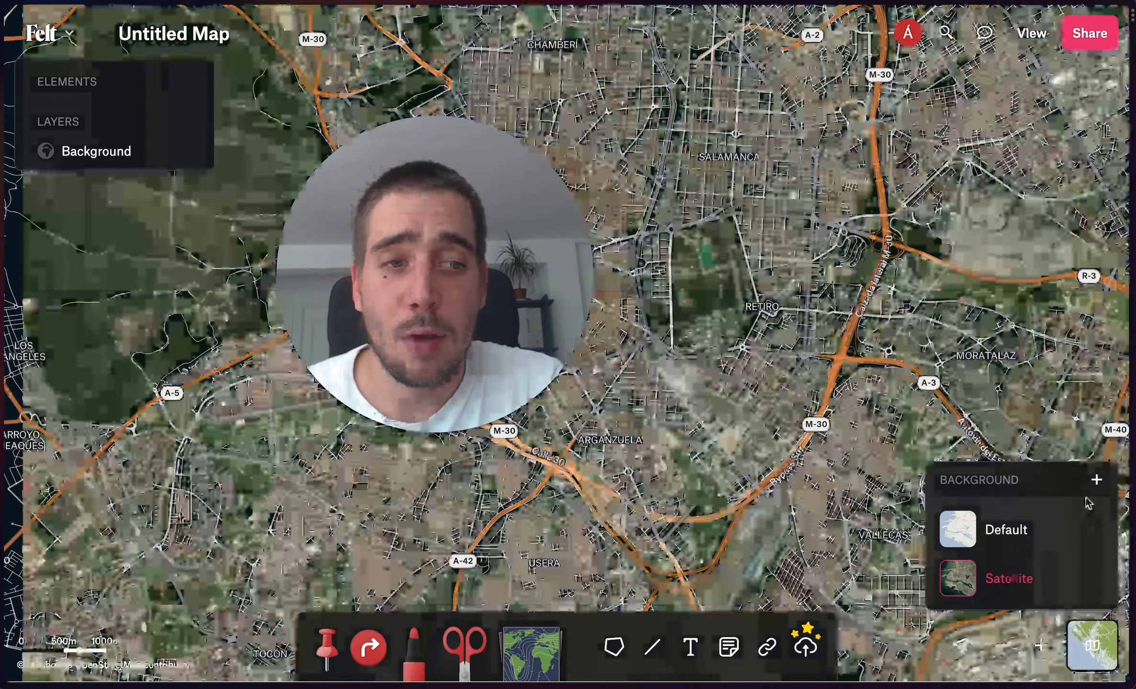
{"action": "left_click", "coordinate": [1096, 480]}
{"action": "left_click_drag", "start_coordinate": [483, 211], "coordinate": [212, 318]}
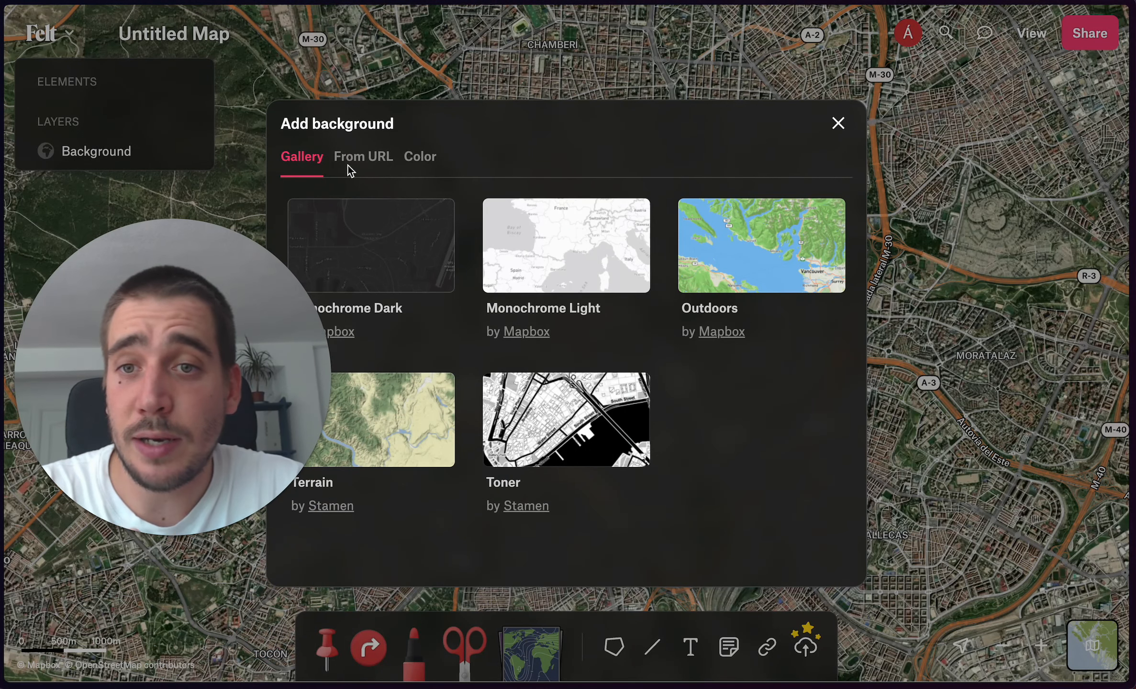
{"action": "left_click", "coordinate": [366, 159]}
{"action": "left_click", "coordinate": [412, 162]}
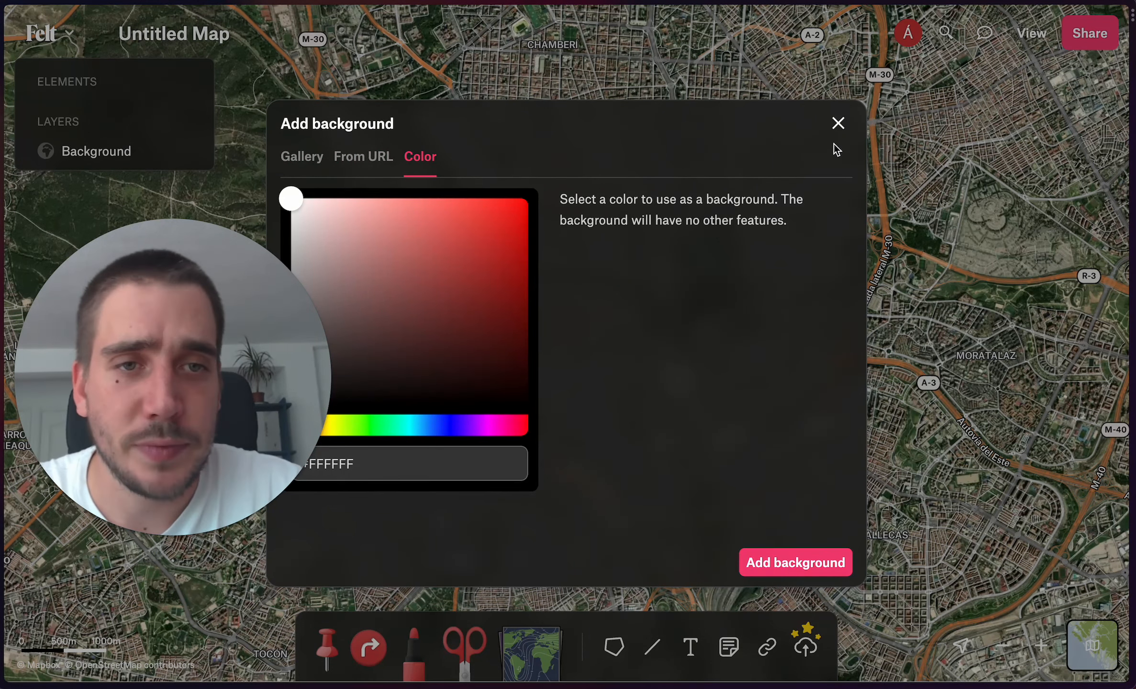
{"action": "left_click", "coordinate": [839, 125]}
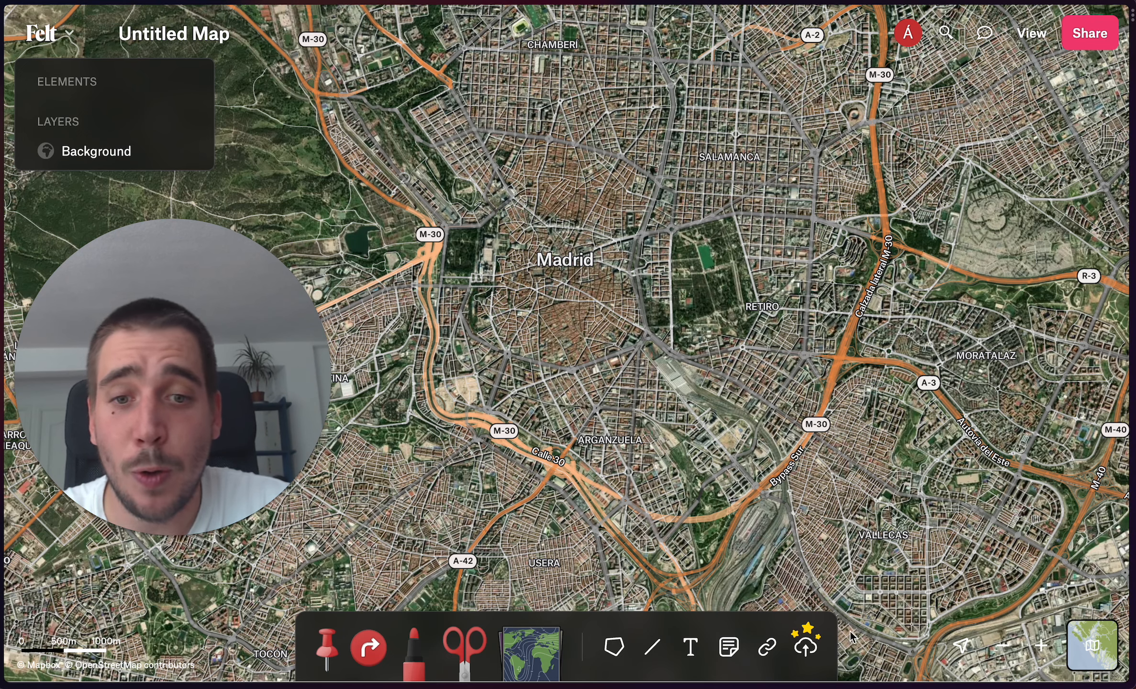
Return the map to the Default background
{"action": "left_click", "coordinate": [1107, 658]}
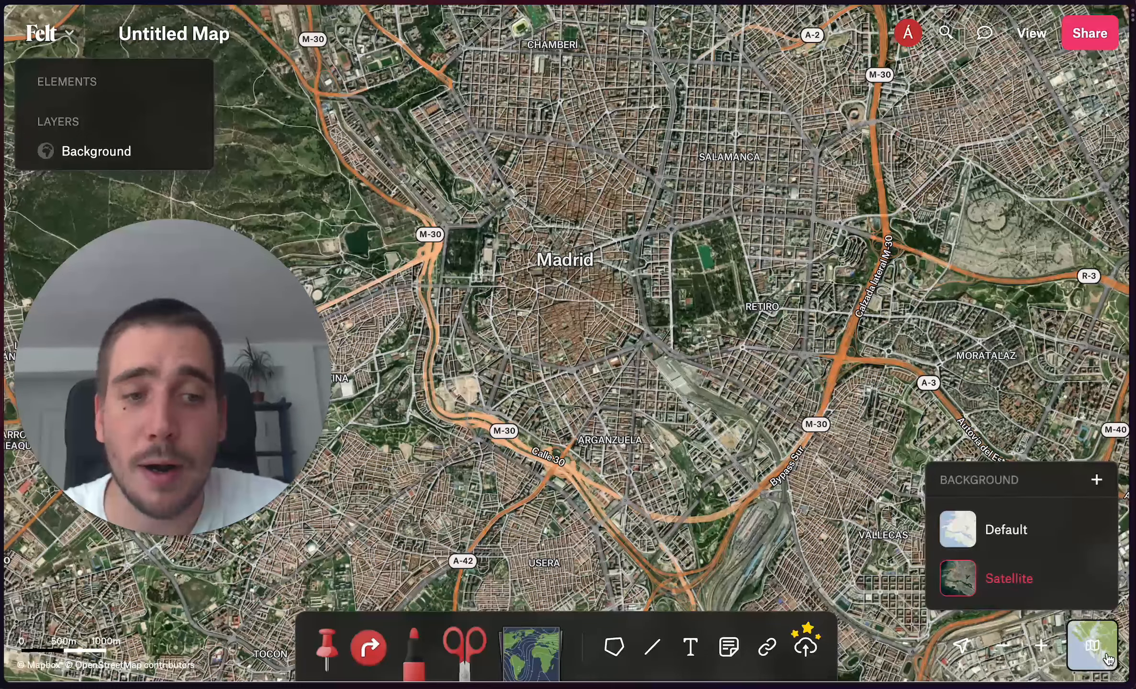
{"action": "left_click", "coordinate": [1026, 531]}
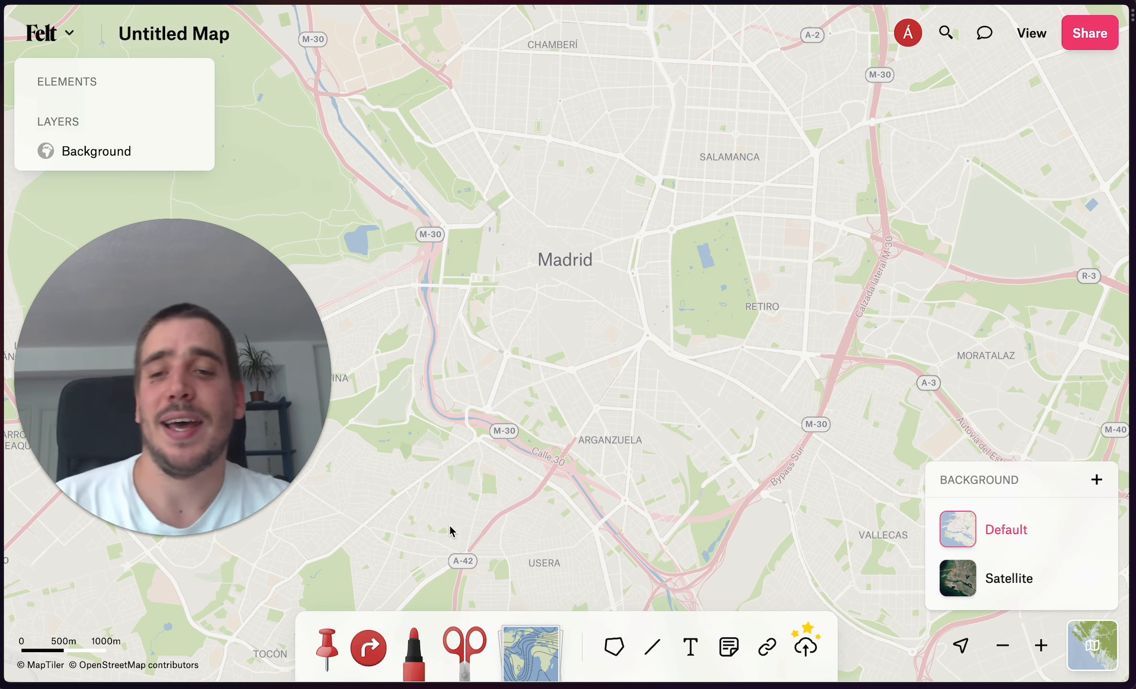
Place a red pin on the Puerta del Sol square in central Madrid and name it "Puerta del Sol"
{"action": "left_click", "coordinate": [326, 652]}
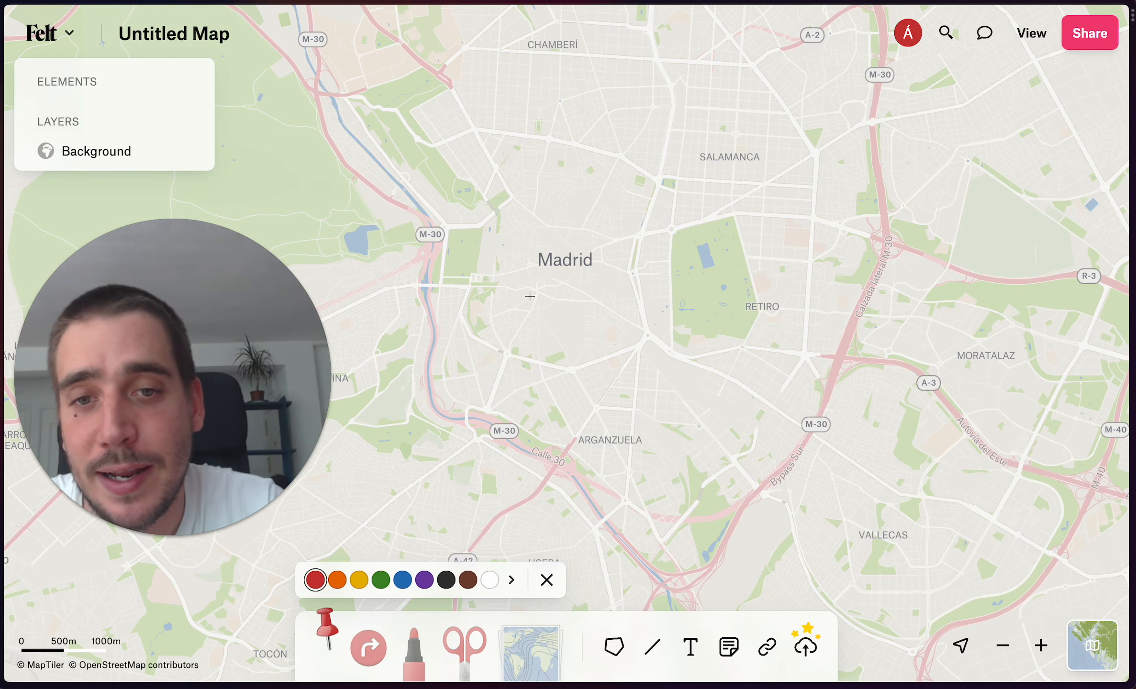
{"action": "left_click", "coordinate": [547, 580]}
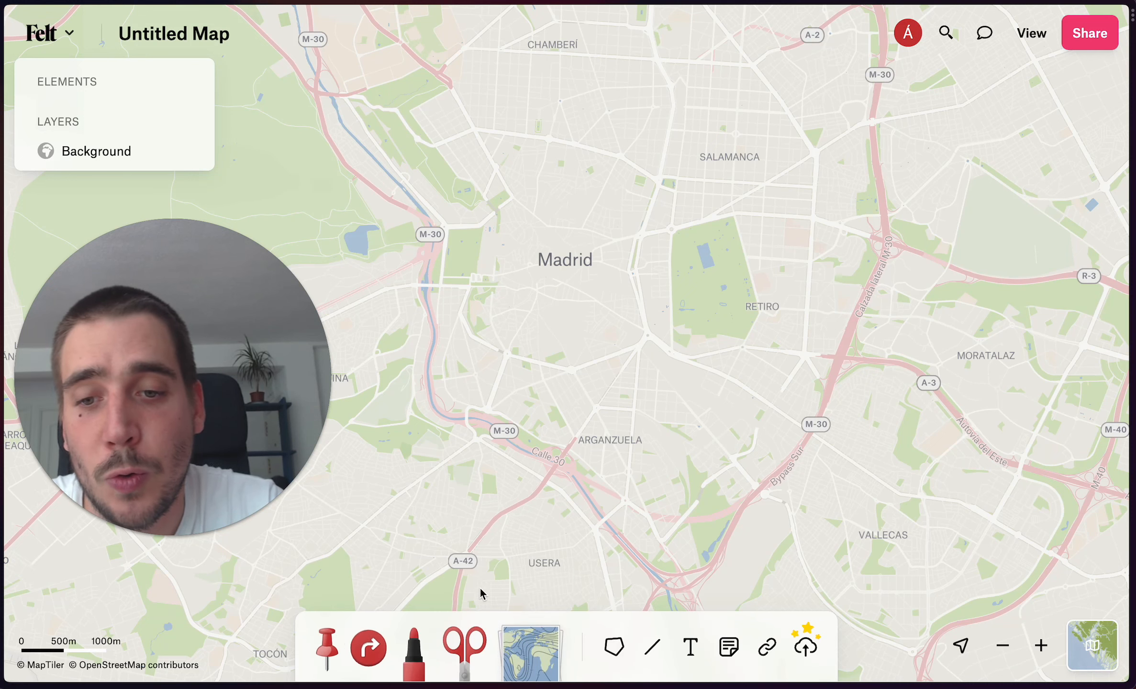
{"action": "left_click_drag", "start_coordinate": [334, 642], "coordinate": [590, 257]}
{"action": "scroll", "coordinate": [566, 264], "scroll_direction": "up", "scroll_amount": 10}
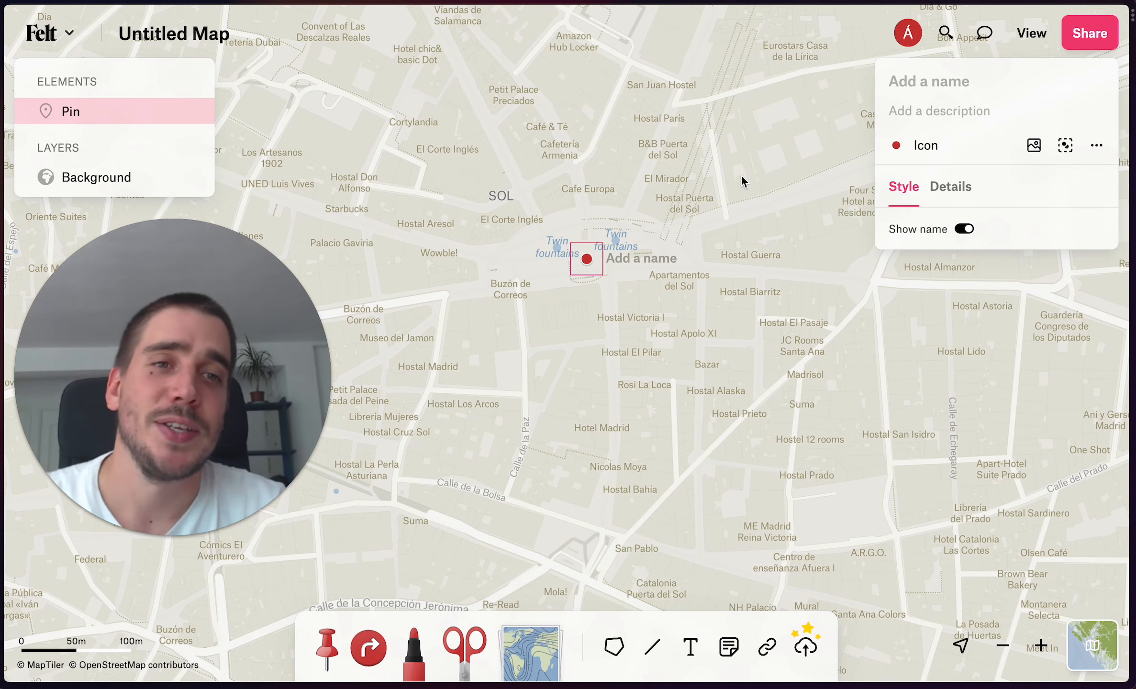
{"action": "left_click", "coordinate": [974, 79]}
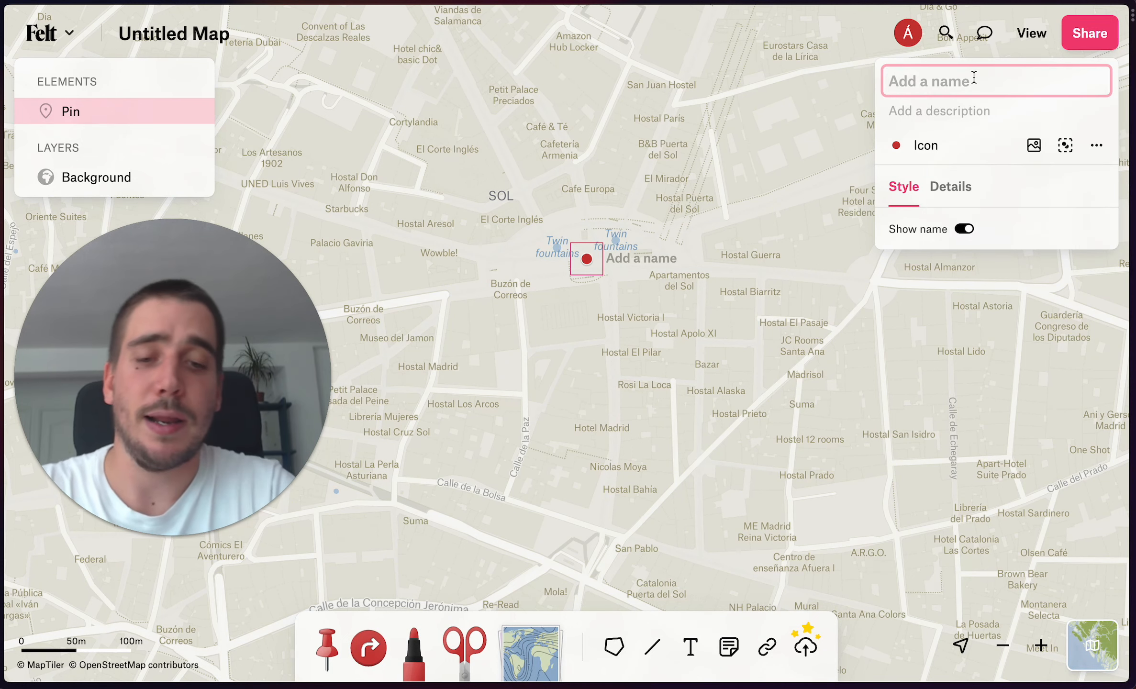
{"action": "type", "text": "Puerta del Sol"}
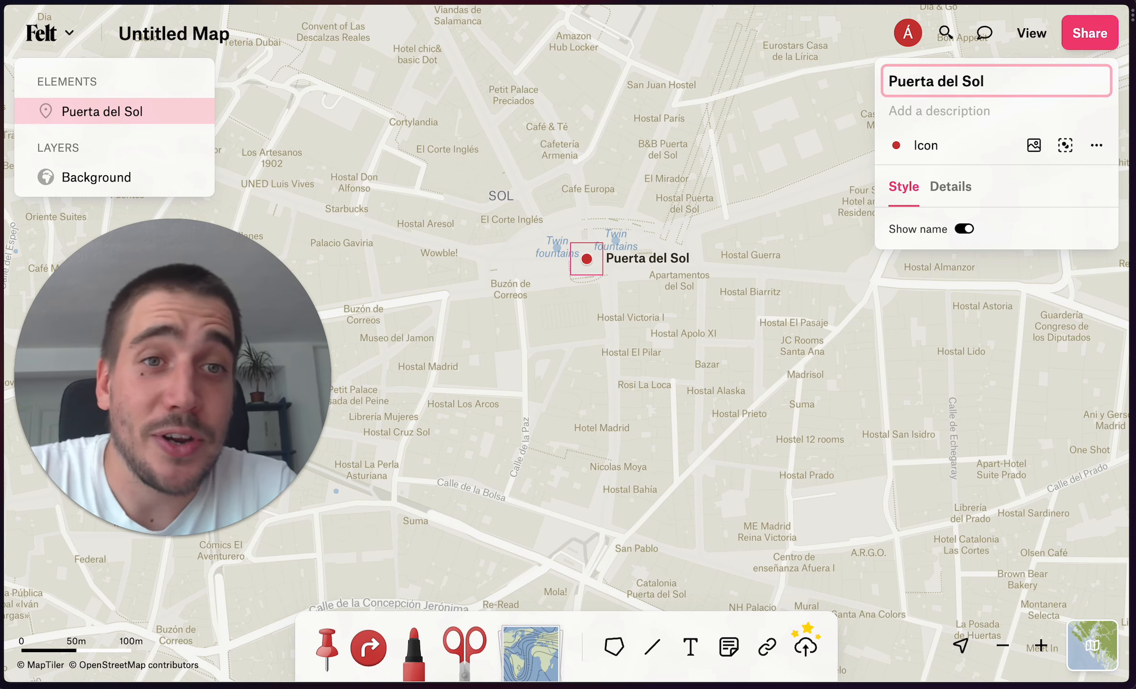
Change the Puerta del Sol pin's icon to the Sun with Face emoji
{"action": "left_click", "coordinate": [899, 142]}
{"action": "left_click", "coordinate": [861, 188]}
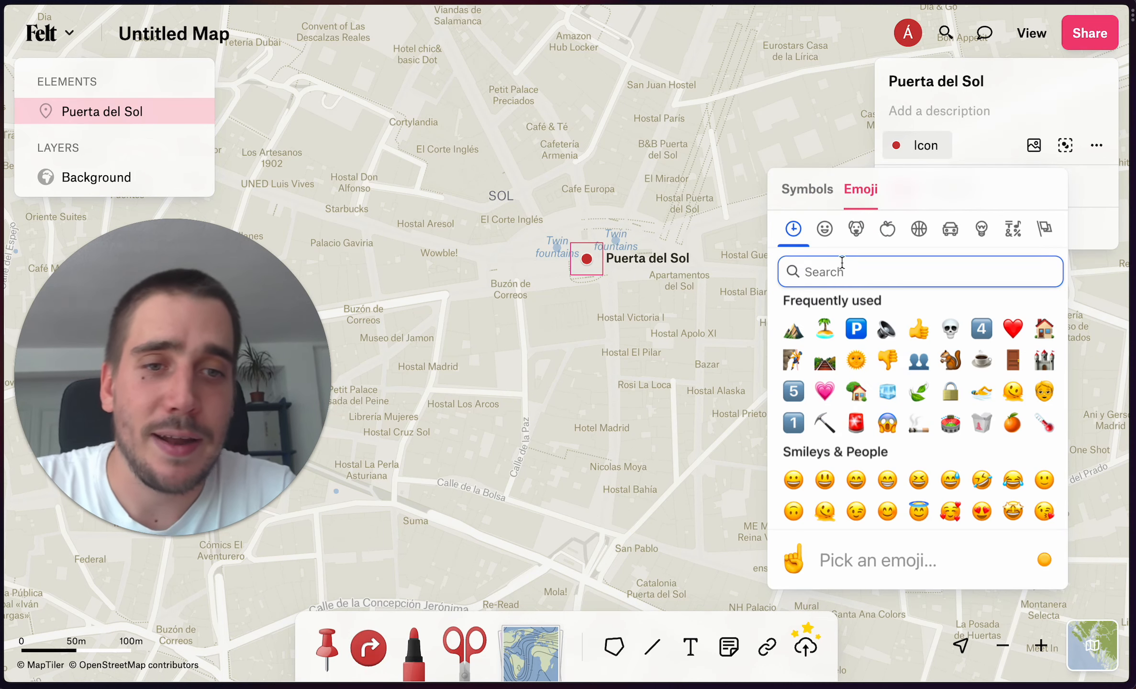
{"action": "left_click", "coordinate": [856, 360]}
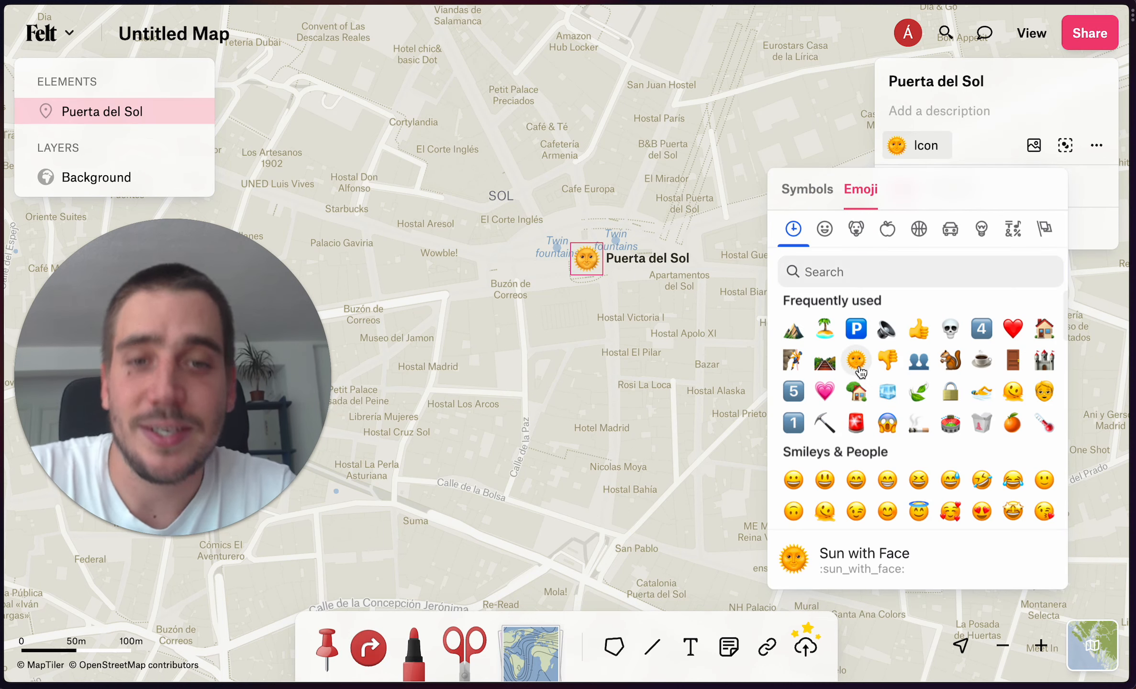
{"action": "left_click", "coordinate": [952, 93]}
Give the Puerta del Sol pin the description "This is literally the center of the city"
{"action": "left_click", "coordinate": [948, 98]}
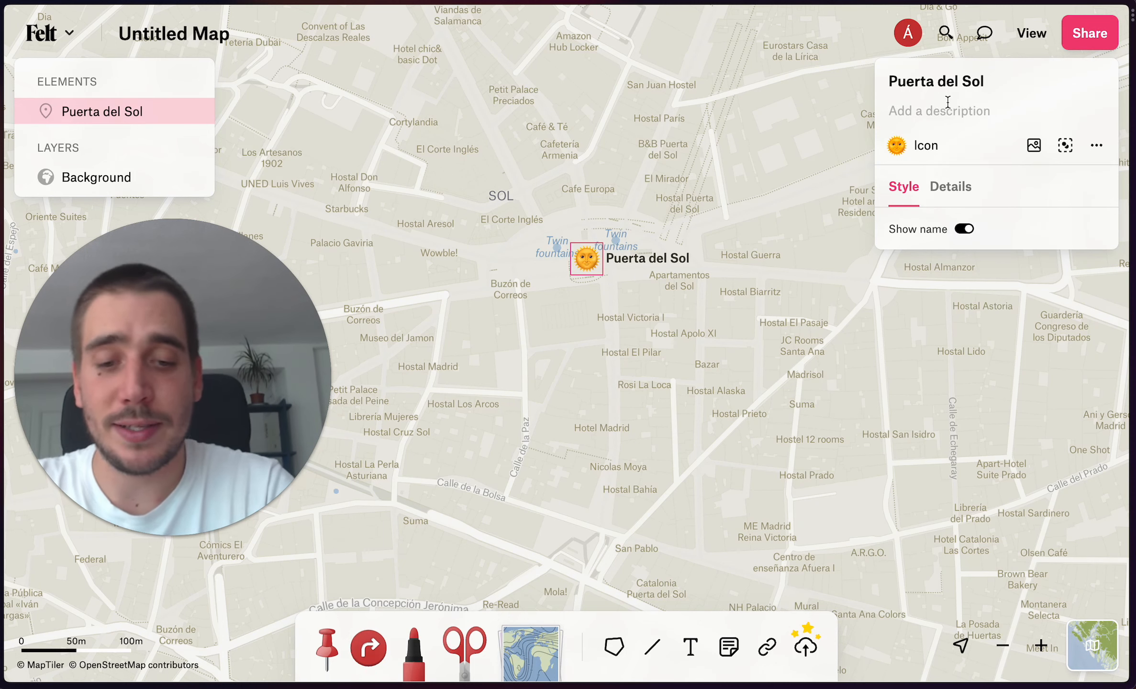
{"action": "type", "text": "This is li"}
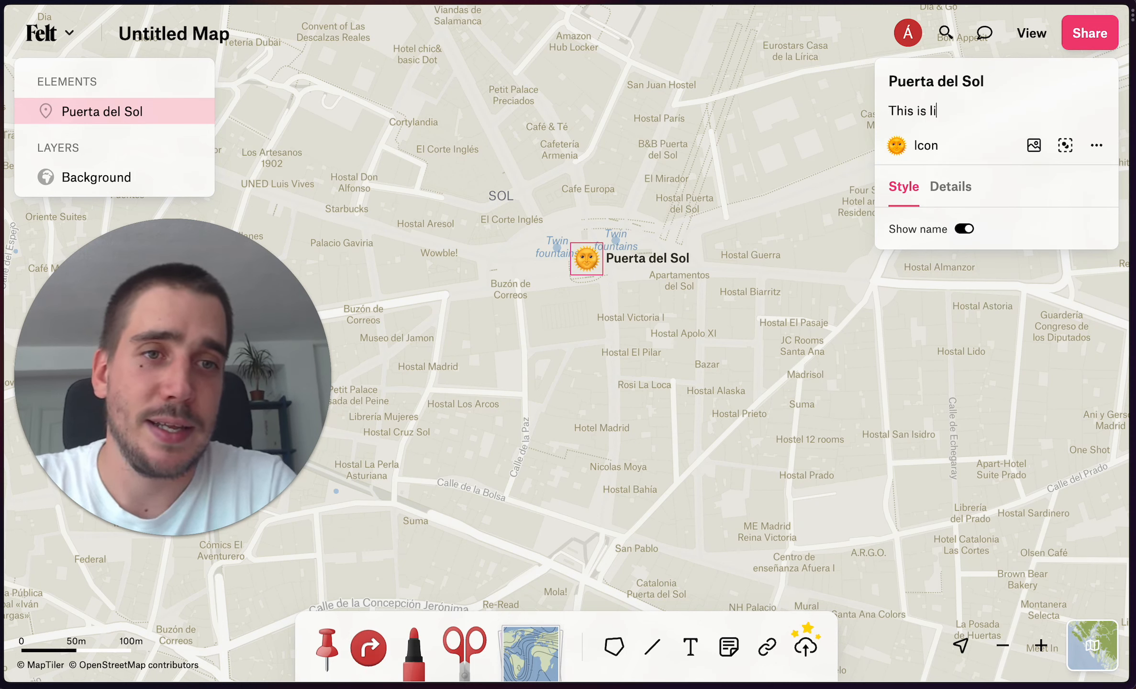
{"action": "type", "text": "terally the center"}
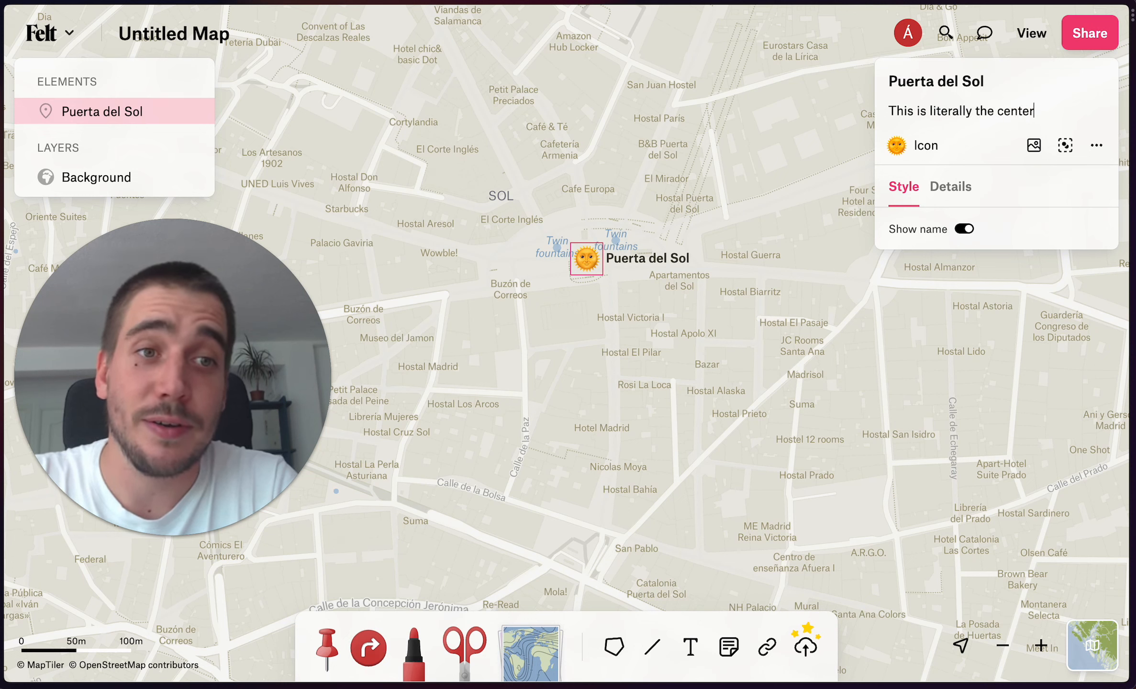
{"action": "type", "text": " of the city"}
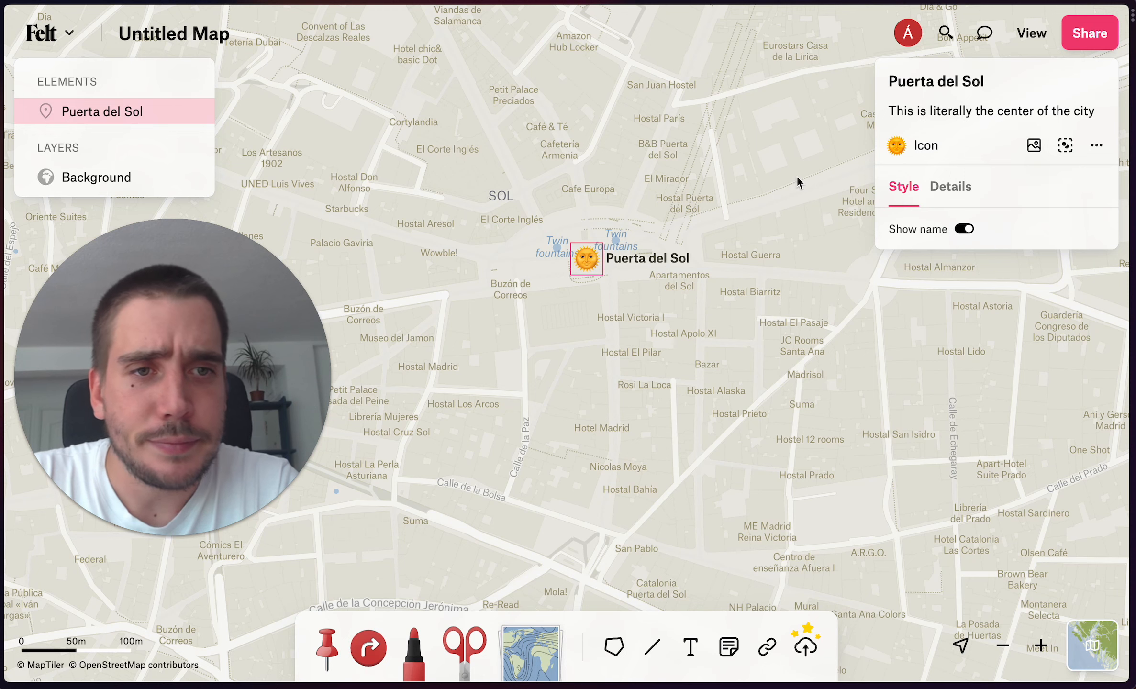
Attach the image Madrid-_Puerta_del_Sol_-_51454839271.jpg from the Downloads folder to the Puerta del Sol pin and deselect the pin
{"action": "left_click", "coordinate": [1036, 146]}
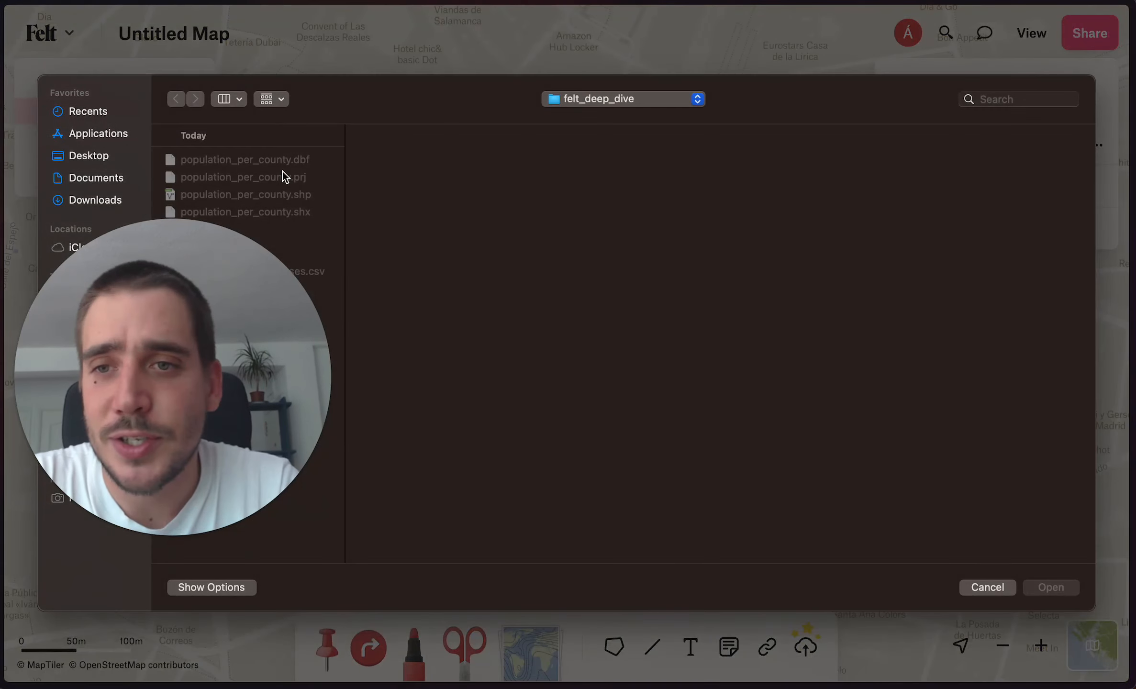
{"action": "left_click", "coordinate": [106, 203]}
{"action": "left_click", "coordinate": [231, 196]}
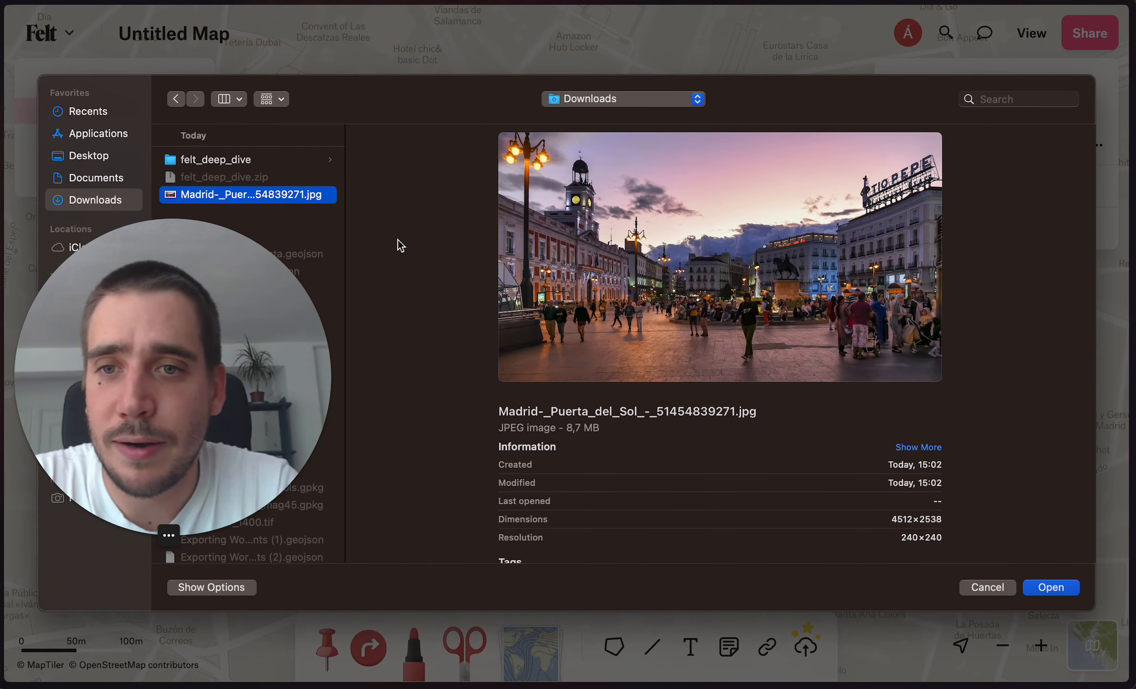
{"action": "left_click", "coordinate": [1063, 590]}
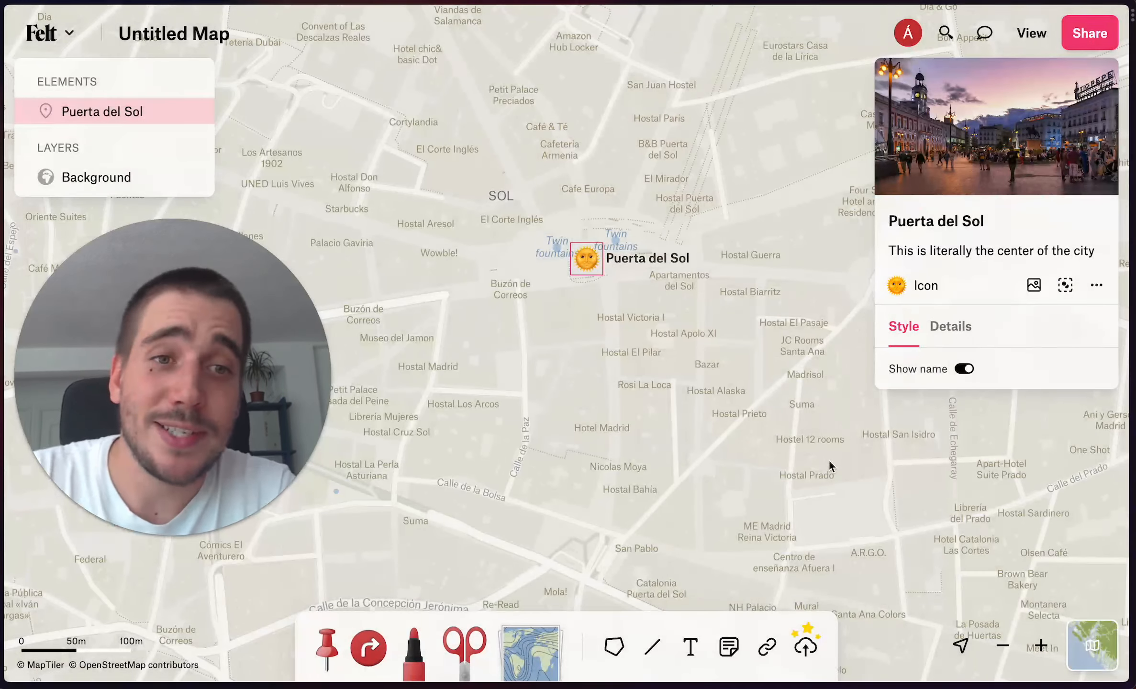
{"action": "left_click", "coordinate": [588, 389]}
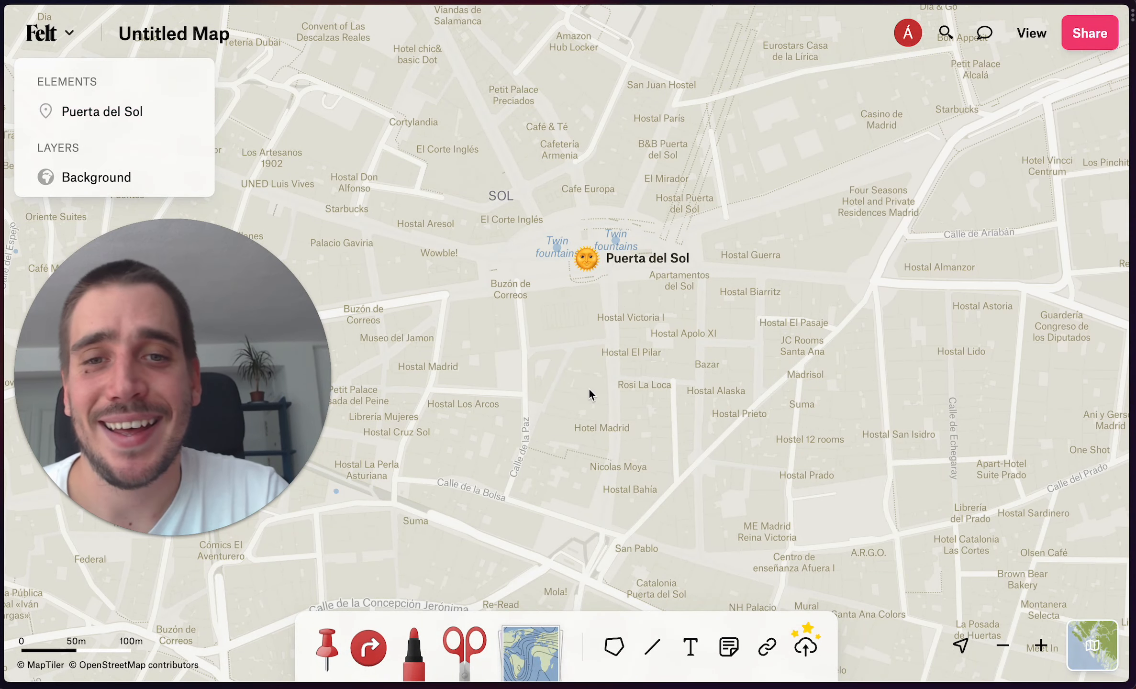
Search for "plaza mayor" and add the Plaza Mayor in Madrid 28012 as a pin
{"action": "scroll", "coordinate": [589, 388], "scroll_direction": "down", "scroll_amount": 5}
{"action": "scroll", "coordinate": [589, 388], "scroll_direction": "down", "scroll_amount": 6}
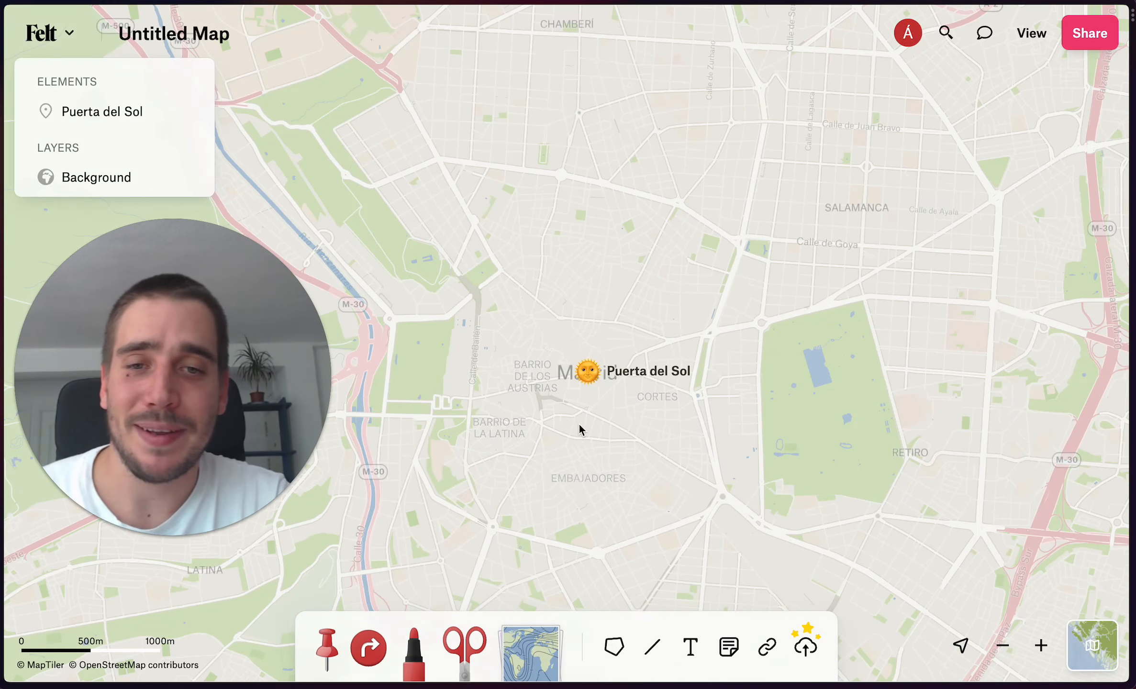
{"action": "left_click_drag", "start_coordinate": [577, 434], "coordinate": [601, 390]}
{"action": "scroll", "coordinate": [591, 340], "scroll_direction": "down", "scroll_amount": 1}
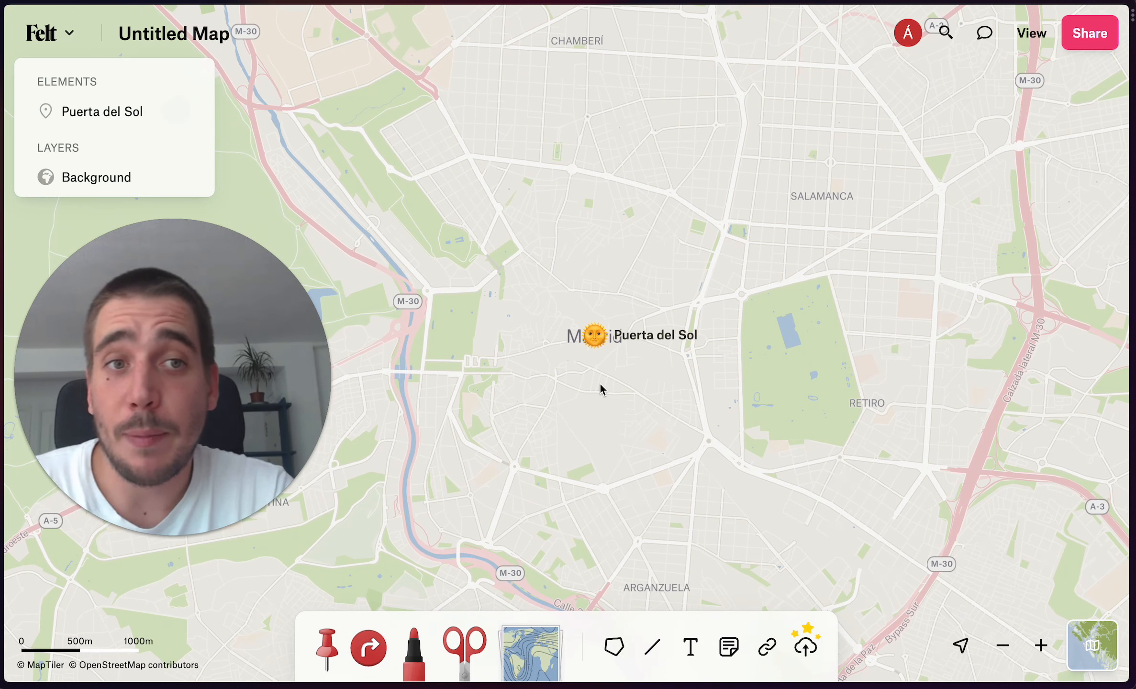
{"action": "left_click", "coordinate": [951, 34]}
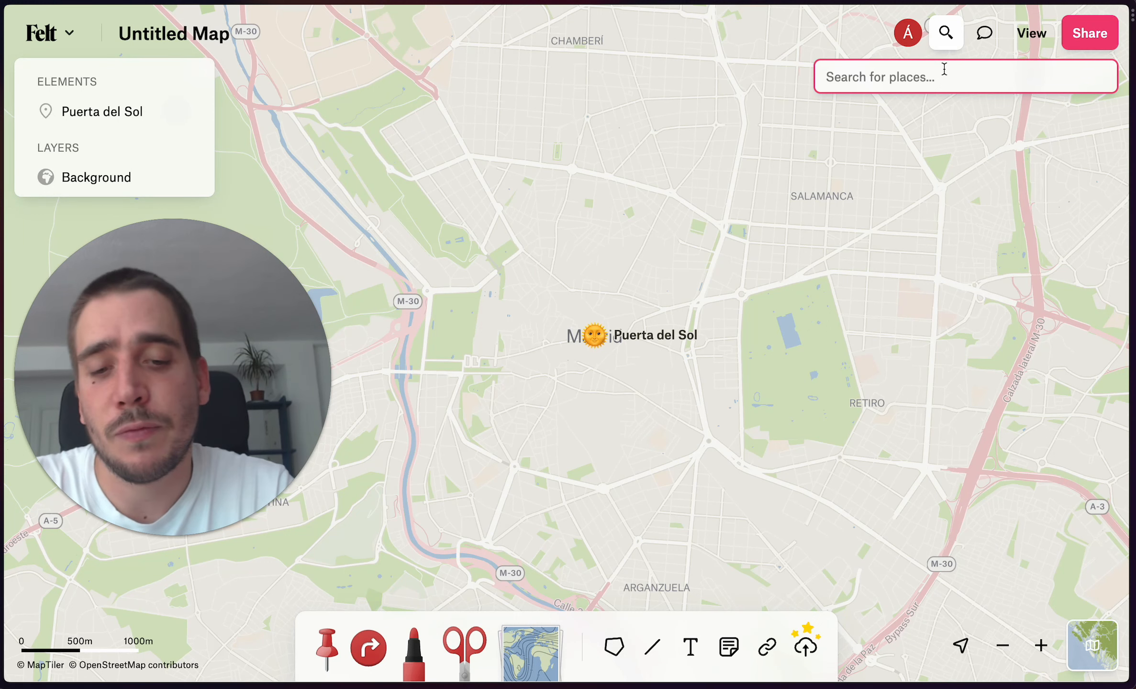
{"action": "type", "text": "plaza mayor"}
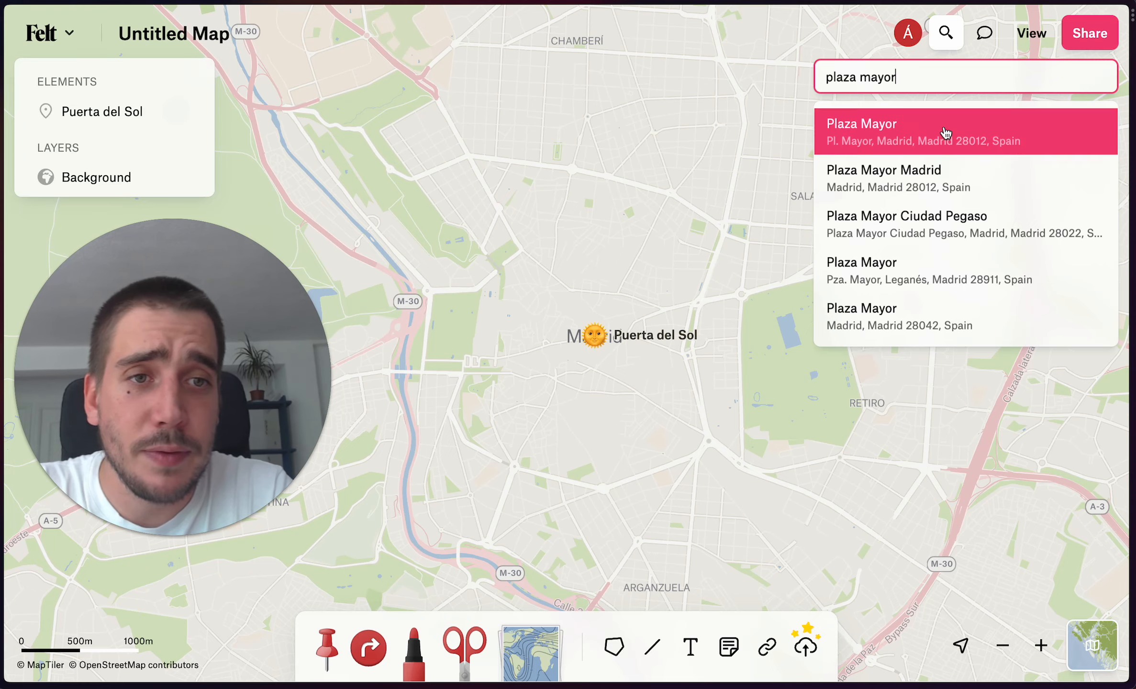
{"action": "left_click", "coordinate": [944, 127]}
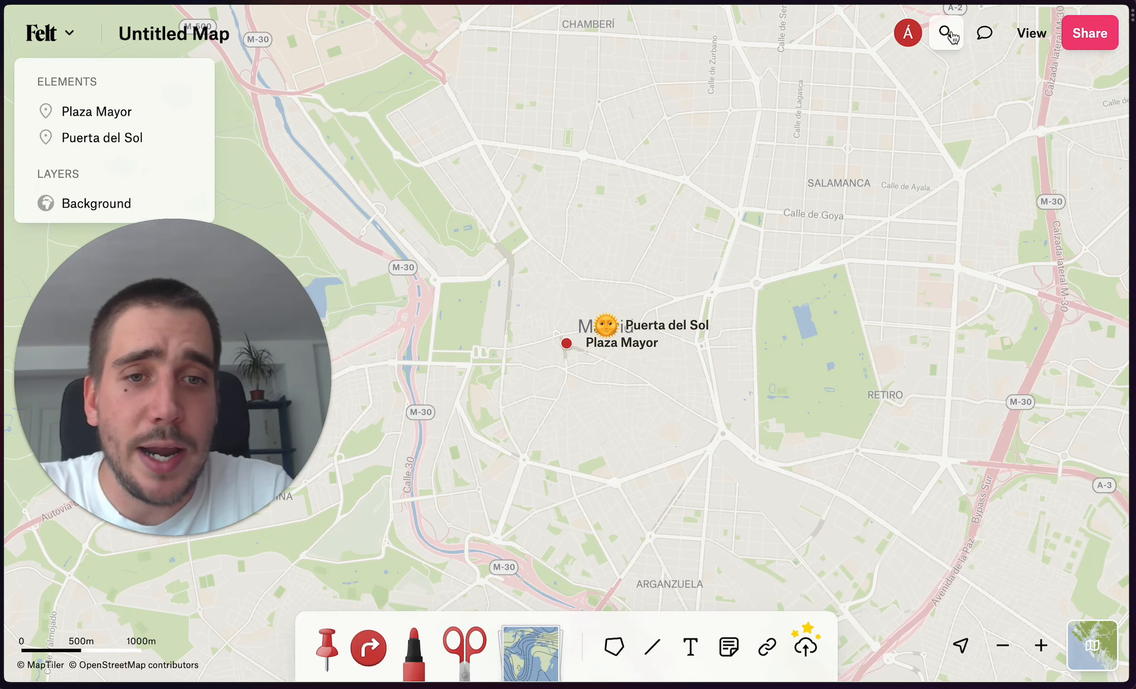
Search for "prado muse" and add Museo Nacional del Prado as a pin
{"action": "left_click", "coordinate": [946, 33]}
{"action": "type", "text": "prado muse"}
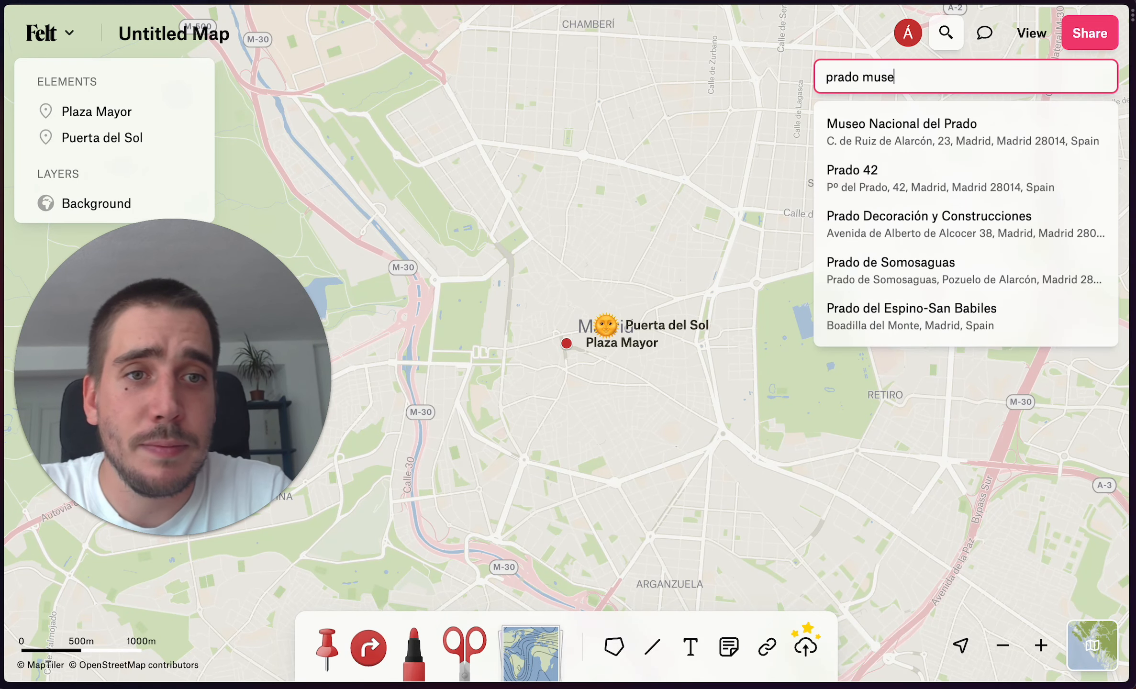
{"action": "left_click", "coordinate": [935, 142]}
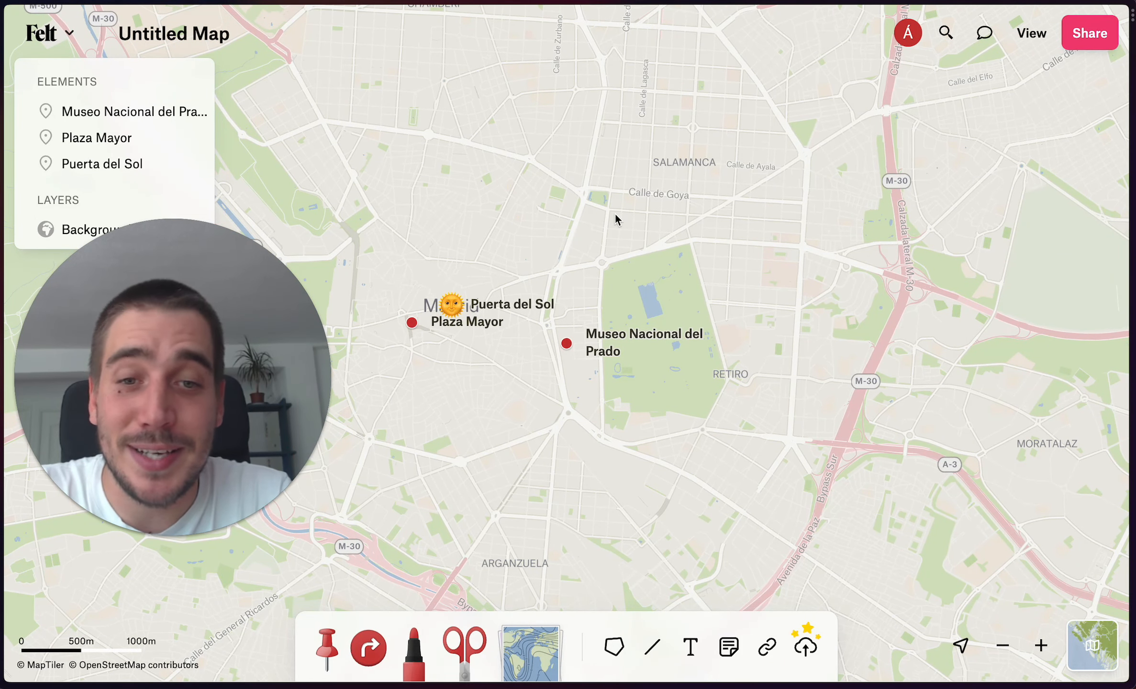
Search for "santiago be" and add Calle Santiago Bernabéu in 28036 Madrid as a pin
{"action": "left_click_drag", "start_coordinate": [530, 256], "coordinate": [611, 252]}
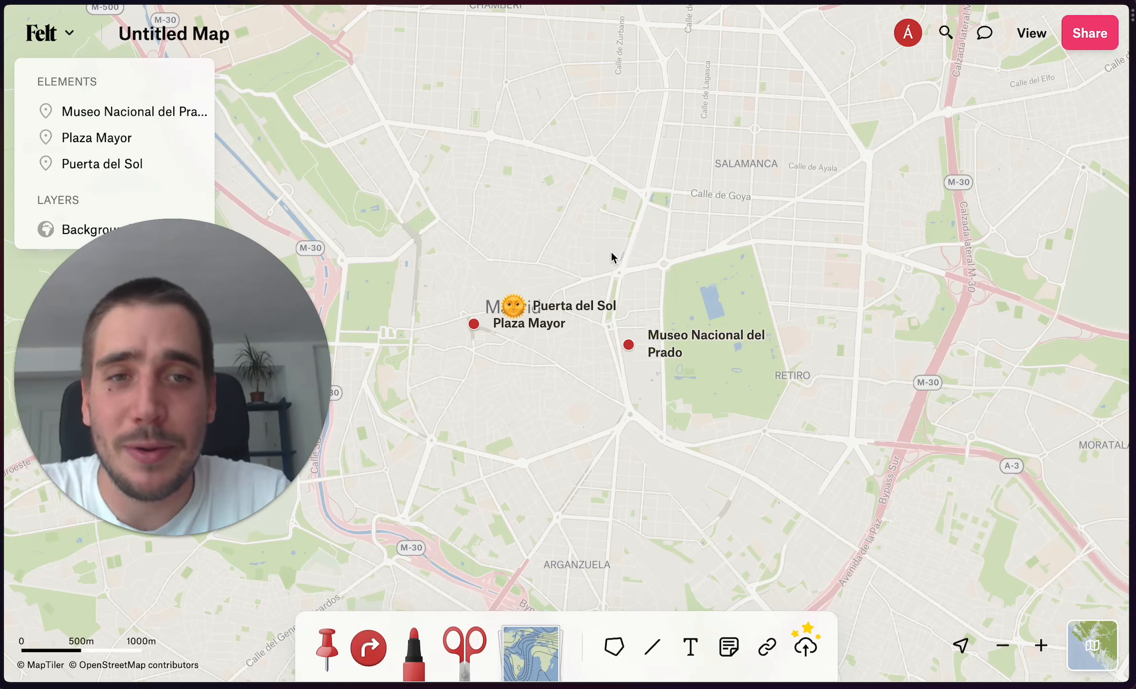
{"action": "left_click", "coordinate": [946, 32]}
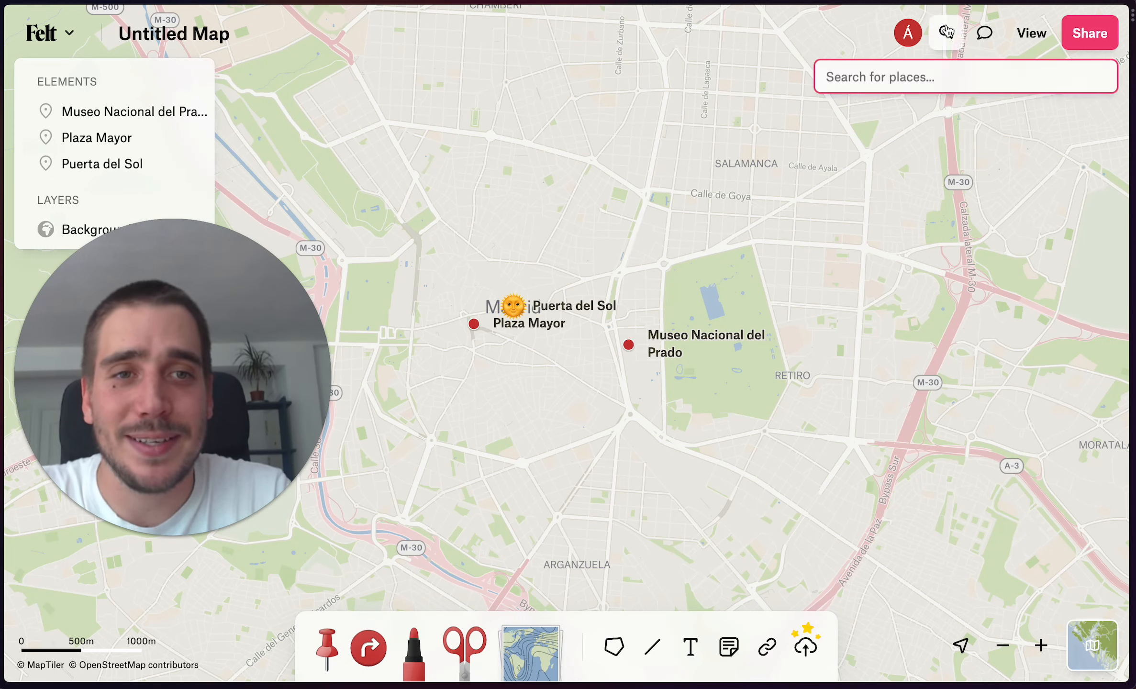
{"action": "type", "text": "santiago b"}
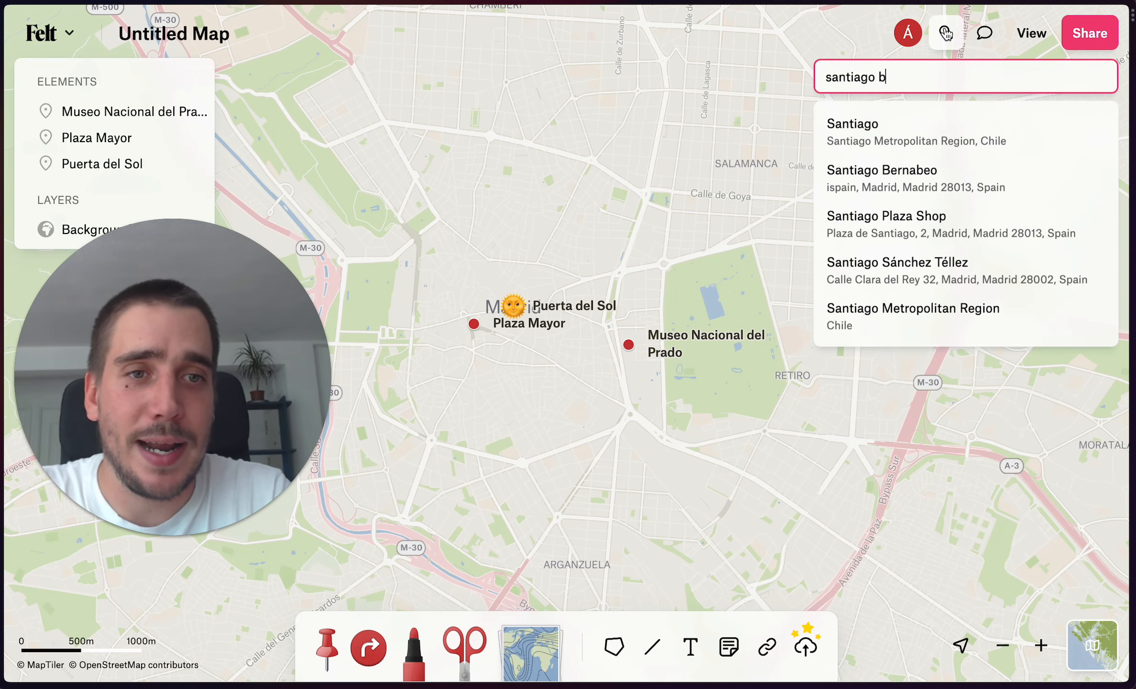
{"action": "type", "text": "e"}
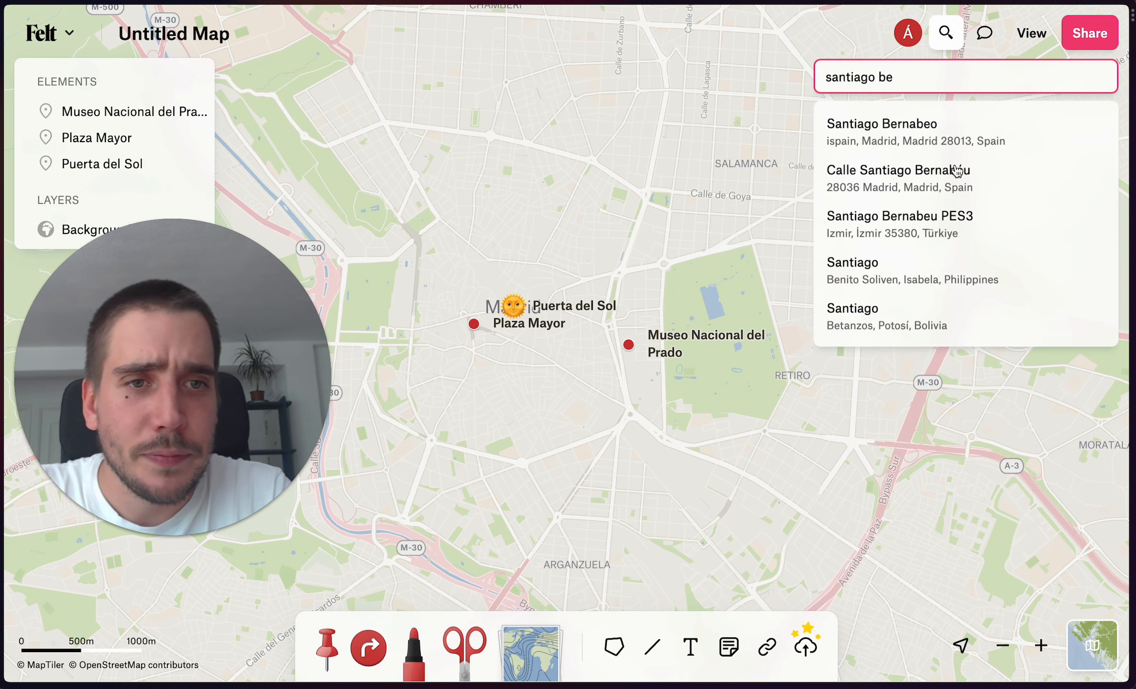
{"action": "left_click", "coordinate": [955, 184]}
Change the Calle Santiago Bernabéu pin's icon to the stadium emoji, found by searching for "stadi"
{"action": "left_click", "coordinate": [567, 343]}
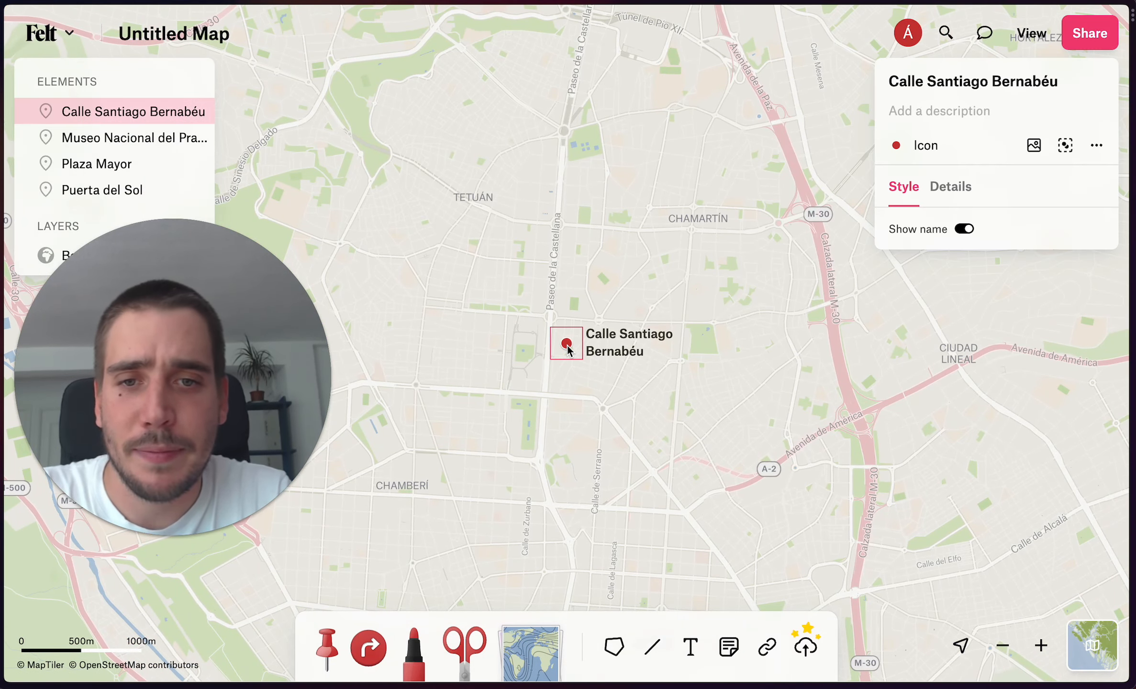
{"action": "left_click", "coordinate": [917, 145]}
{"action": "left_click", "coordinate": [862, 191]}
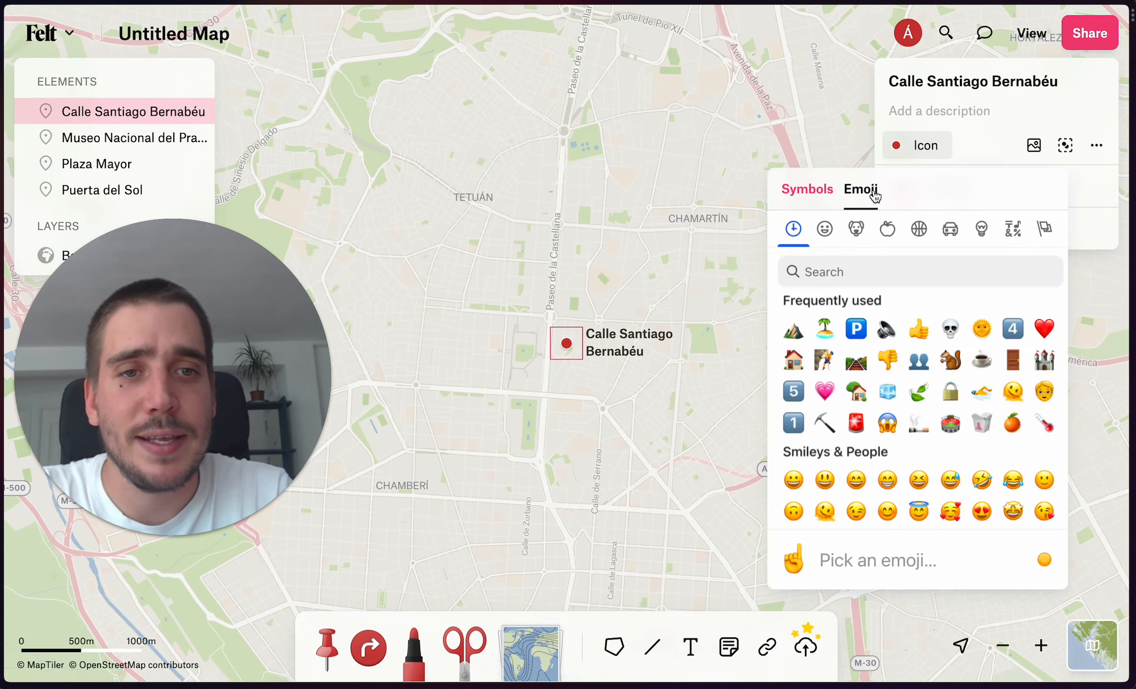
{"action": "type", "text": "stadi"}
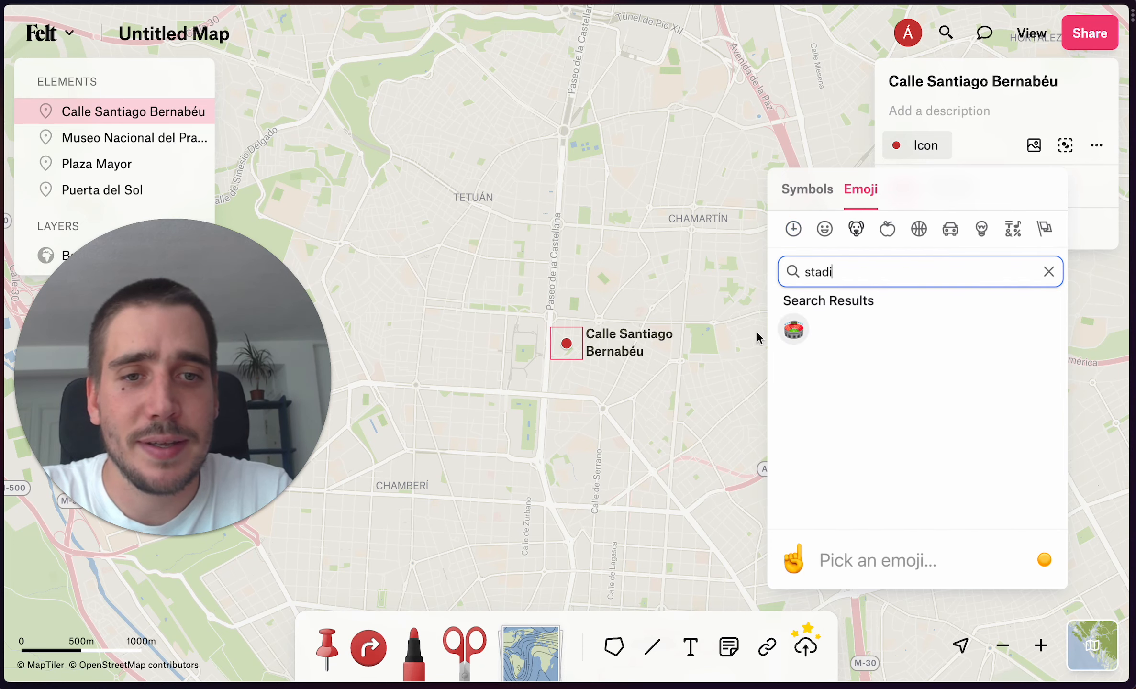
{"action": "left_click", "coordinate": [793, 330]}
Rename the map as "What to see in Madrid"
{"action": "left_click_drag", "start_coordinate": [627, 246], "coordinate": [686, 181]}
{"action": "scroll", "coordinate": [689, 181], "scroll_direction": "down", "scroll_amount": 5}
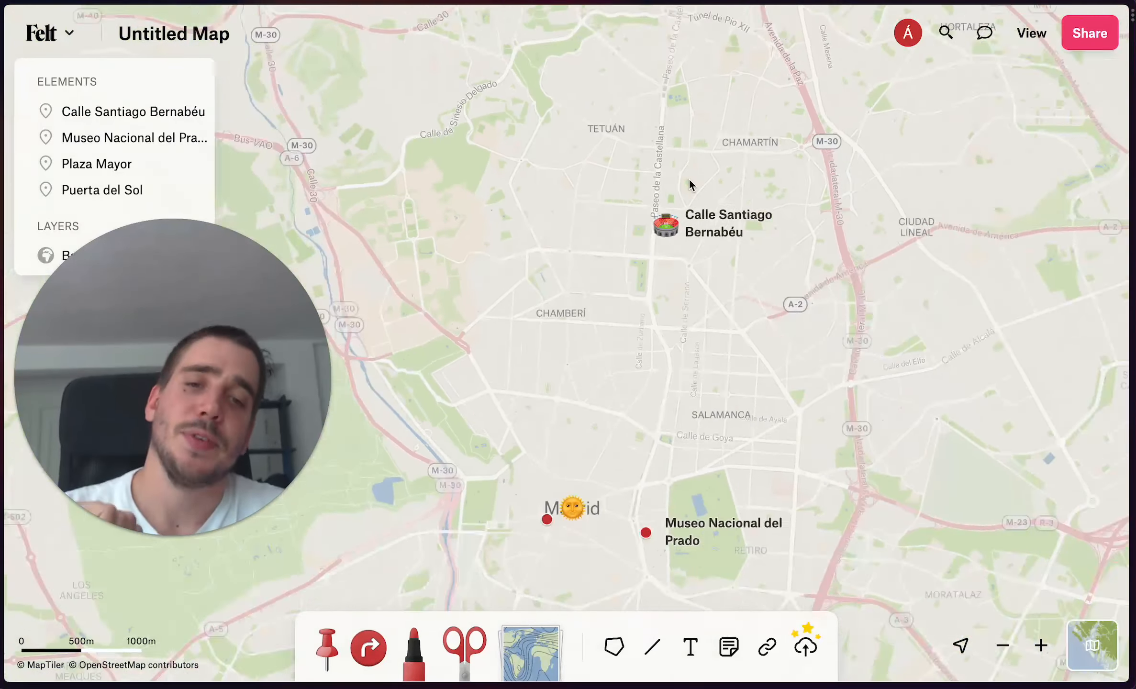
{"action": "scroll", "coordinate": [665, 316], "scroll_direction": "up", "scroll_amount": 2}
{"action": "scroll", "coordinate": [665, 316], "scroll_direction": "up", "scroll_amount": 3}
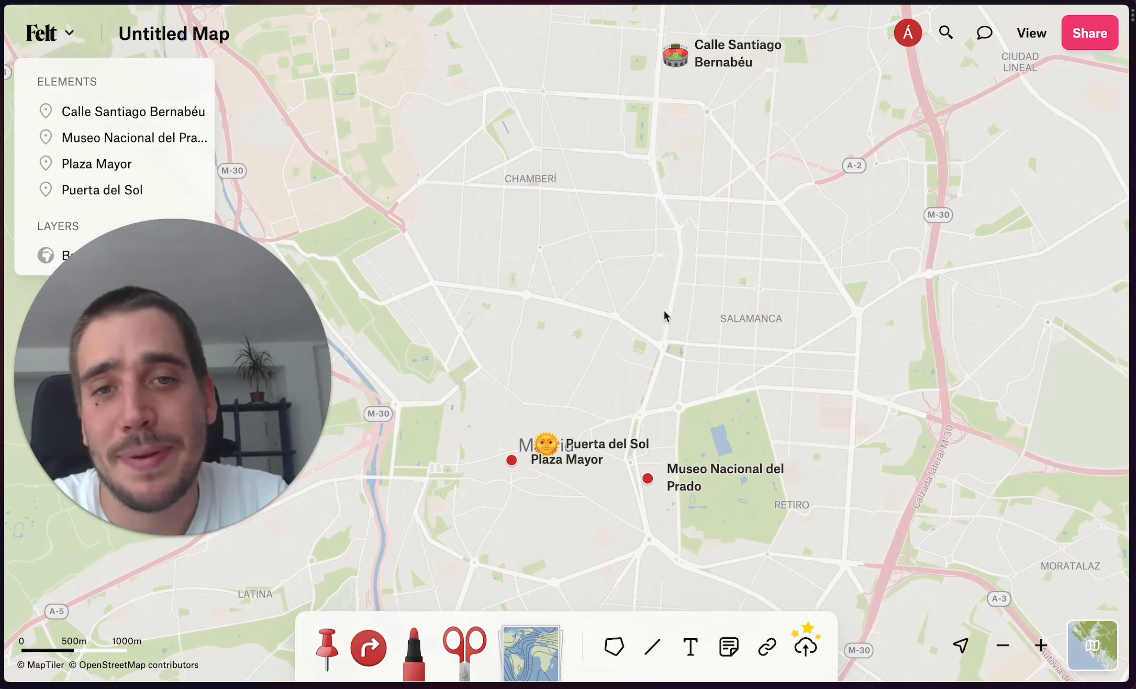
{"action": "left_click", "coordinate": [197, 36]}
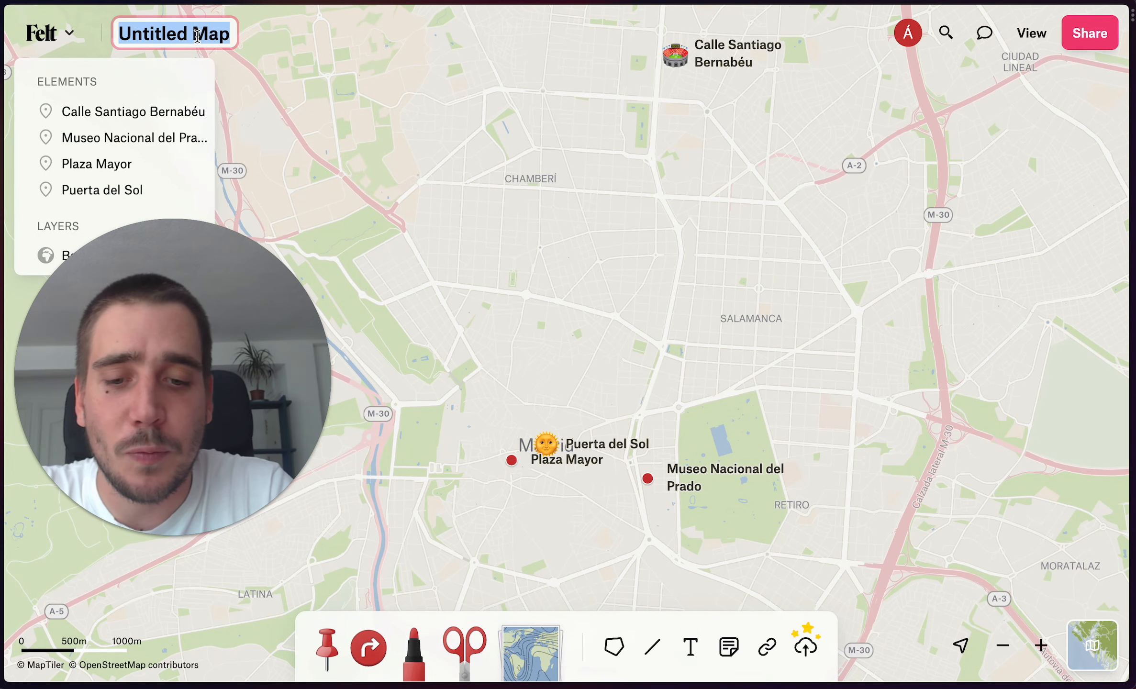
{"action": "type", "text": "What to see in "}
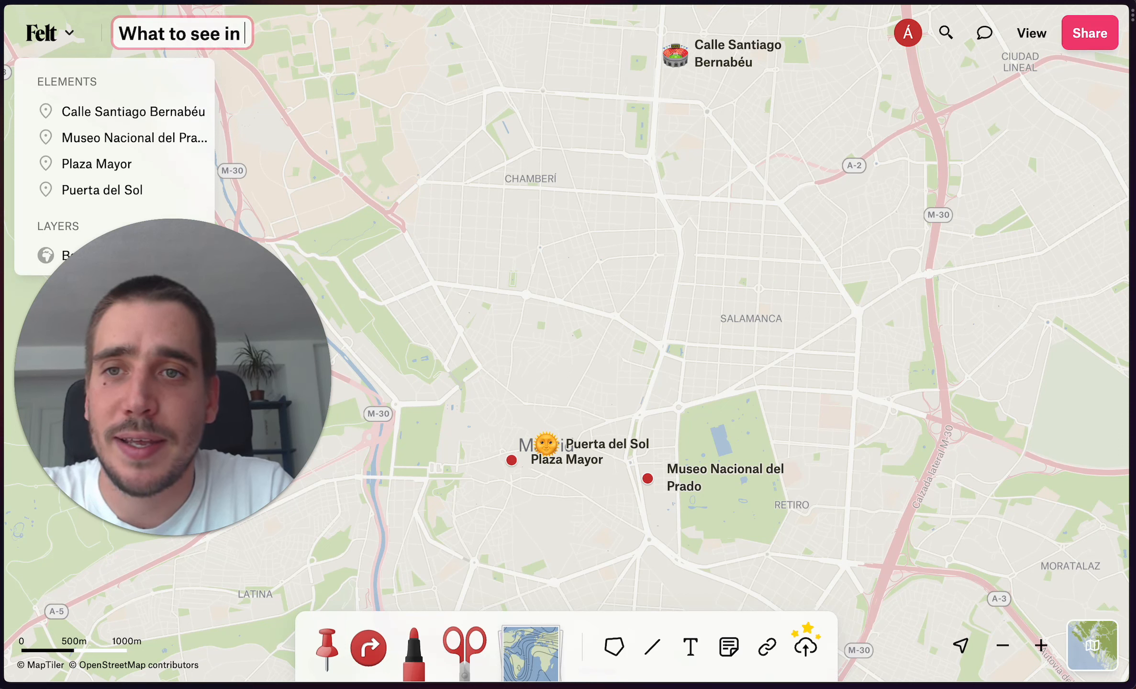
{"action": "type", "text": "Madrid"}
{"action": "key", "text": "Return"}
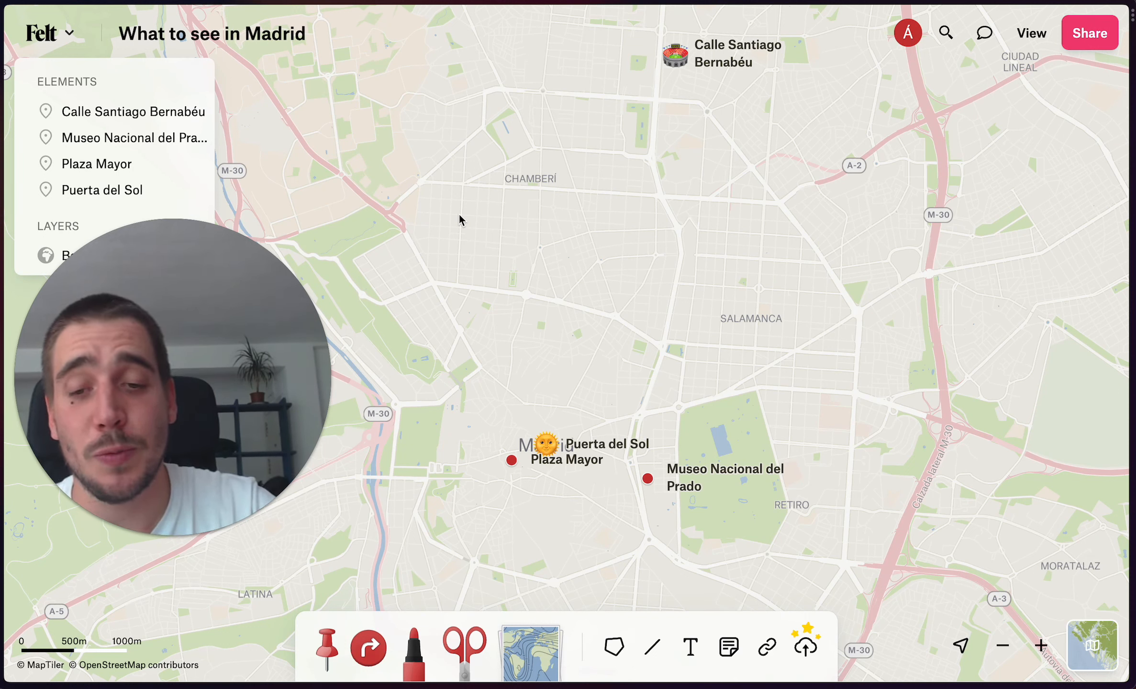
Draw a red driving route from the Puerta del Sol pin to the Calle Santiago Bernabéu pin and deselect it
{"action": "left_click", "coordinate": [381, 648]}
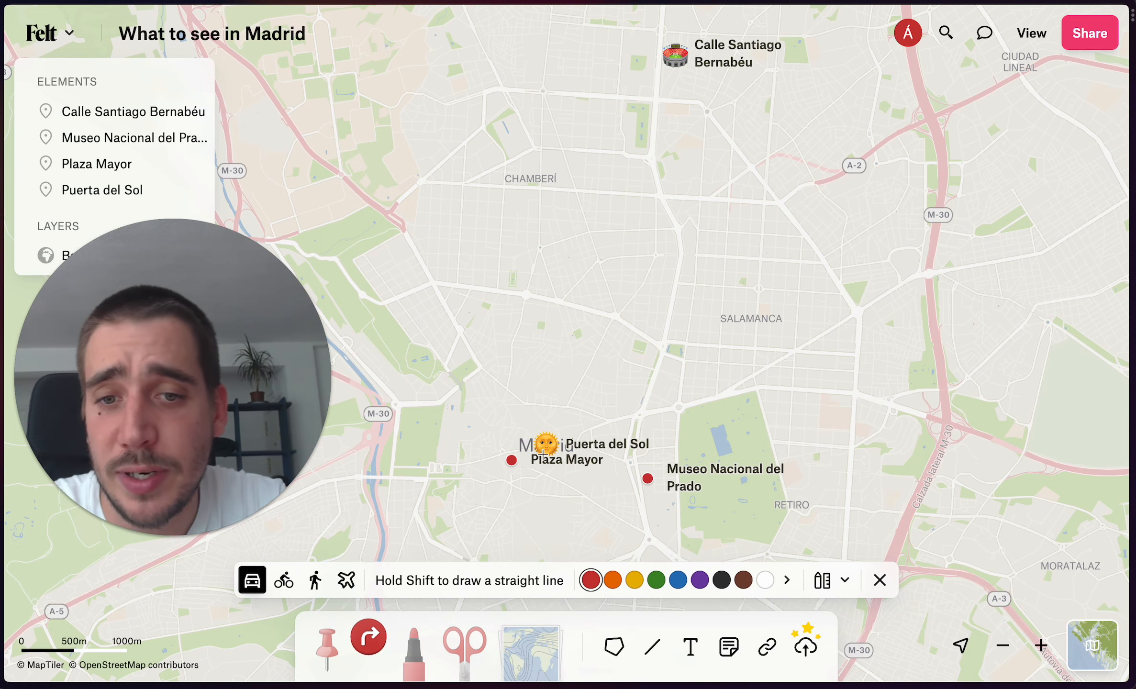
{"action": "scroll", "coordinate": [544, 452], "scroll_direction": "up", "scroll_amount": 5}
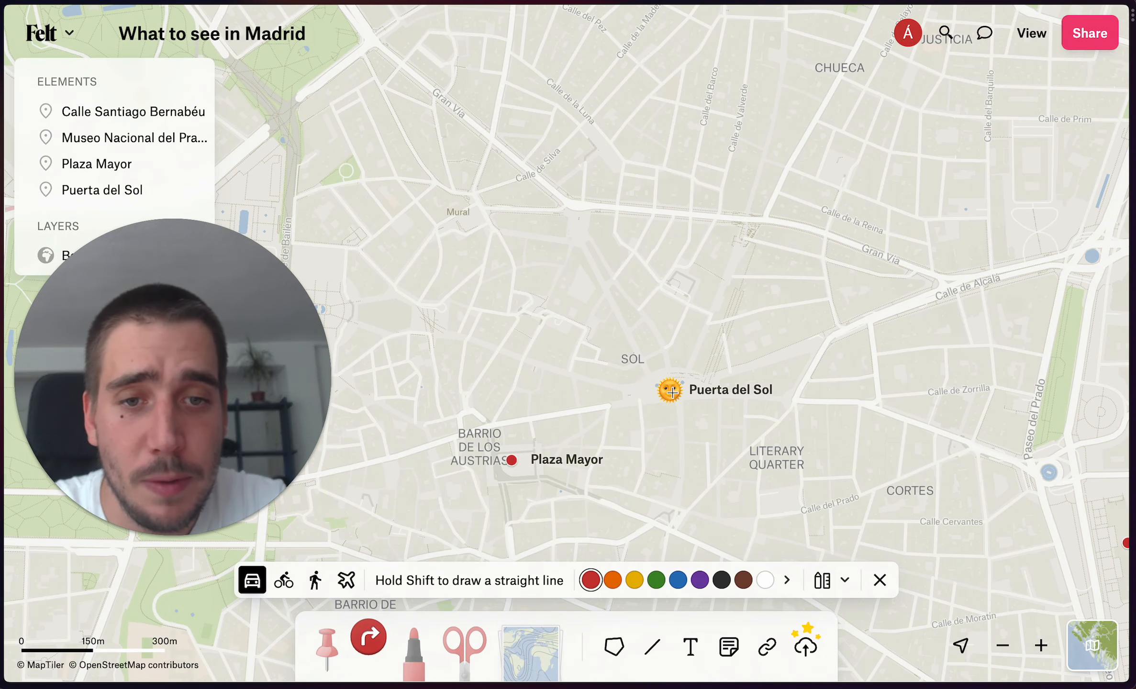
{"action": "left_click", "coordinate": [672, 392]}
{"action": "scroll", "coordinate": [672, 392], "scroll_direction": "down", "scroll_amount": 6}
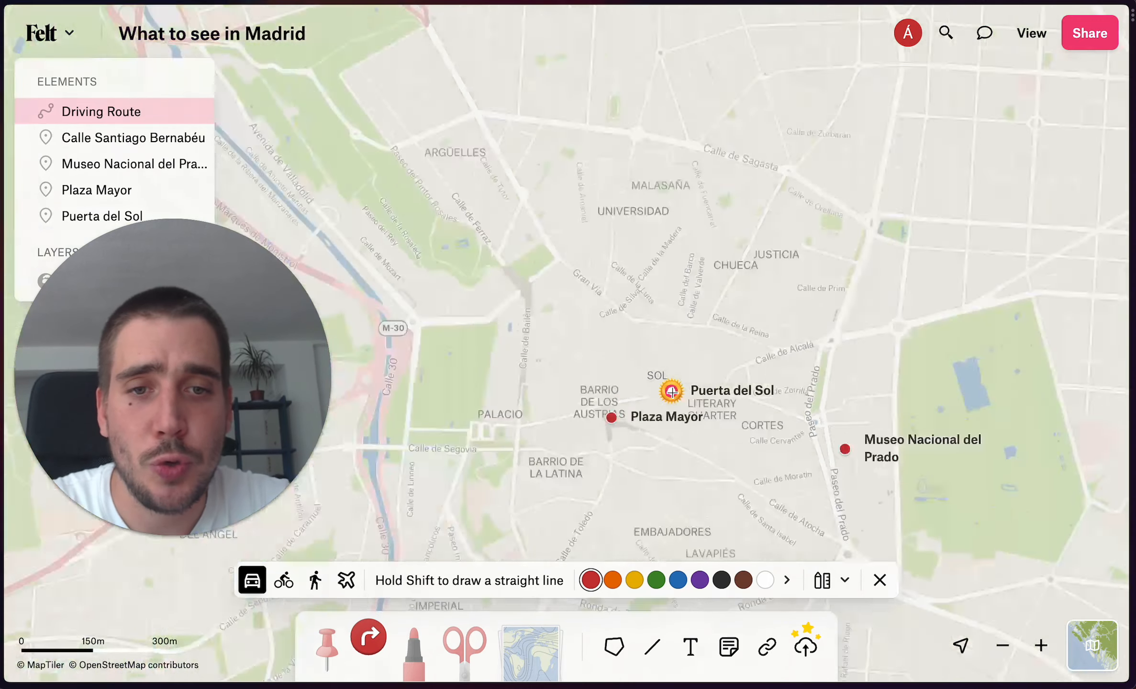
{"action": "left_click", "coordinate": [745, 179]}
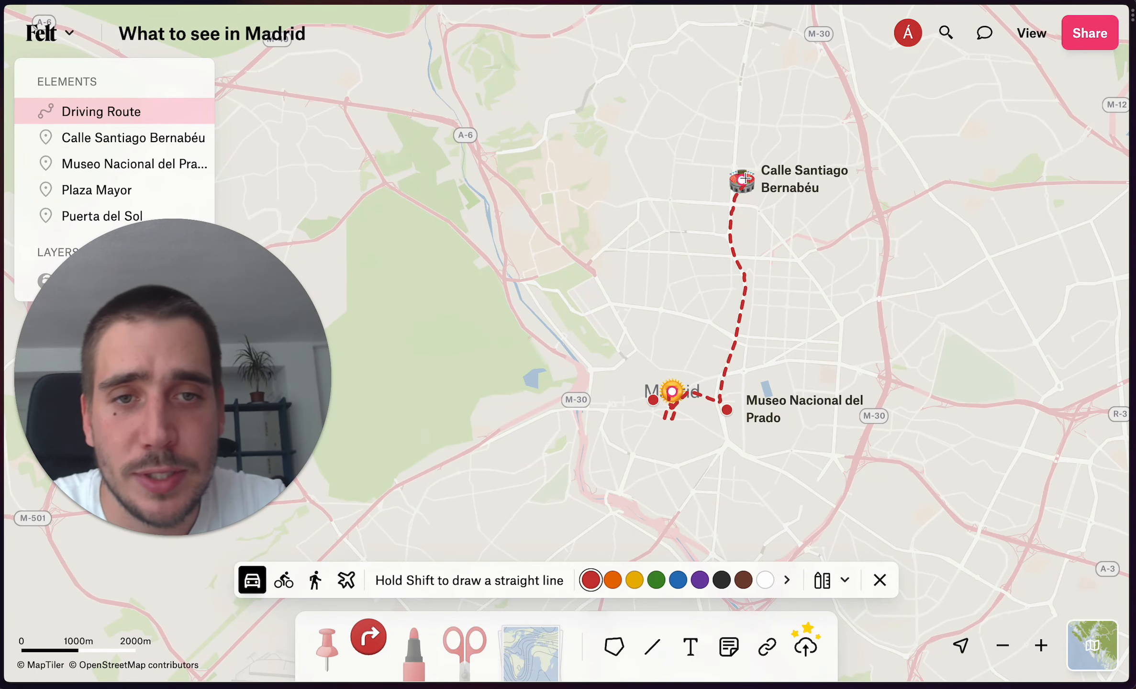
{"action": "left_click", "coordinate": [746, 178]}
{"action": "left_click", "coordinate": [745, 178]}
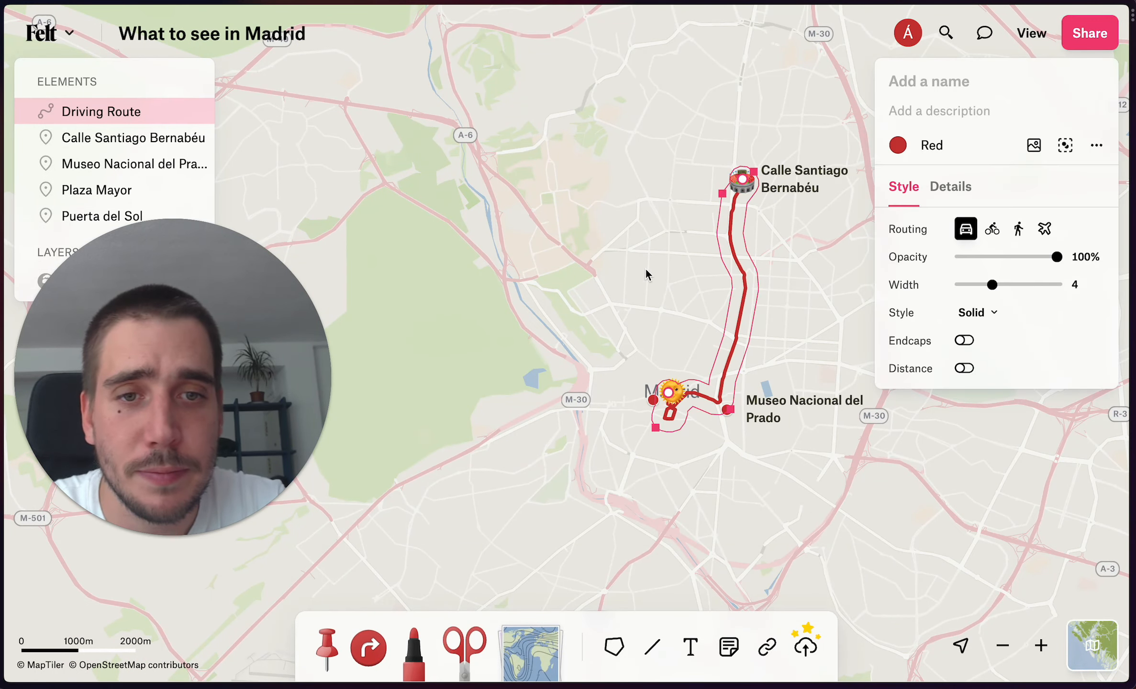
{"action": "left_click", "coordinate": [667, 282]}
Change the route between Puerta del Sol and Calle Santiago Bernabéu to walking and show its distance on the map
{"action": "left_click_drag", "start_coordinate": [667, 286], "coordinate": [551, 282]}
{"action": "scroll", "coordinate": [575, 328], "scroll_direction": "up", "scroll_amount": 5}
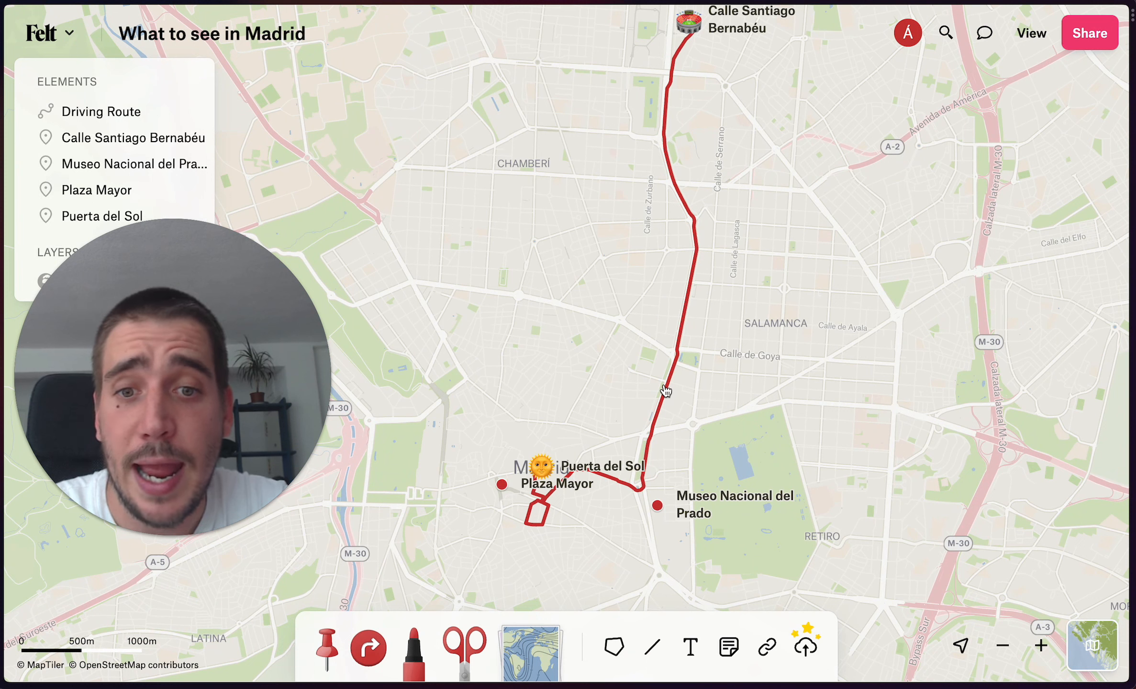
{"action": "left_click", "coordinate": [666, 392]}
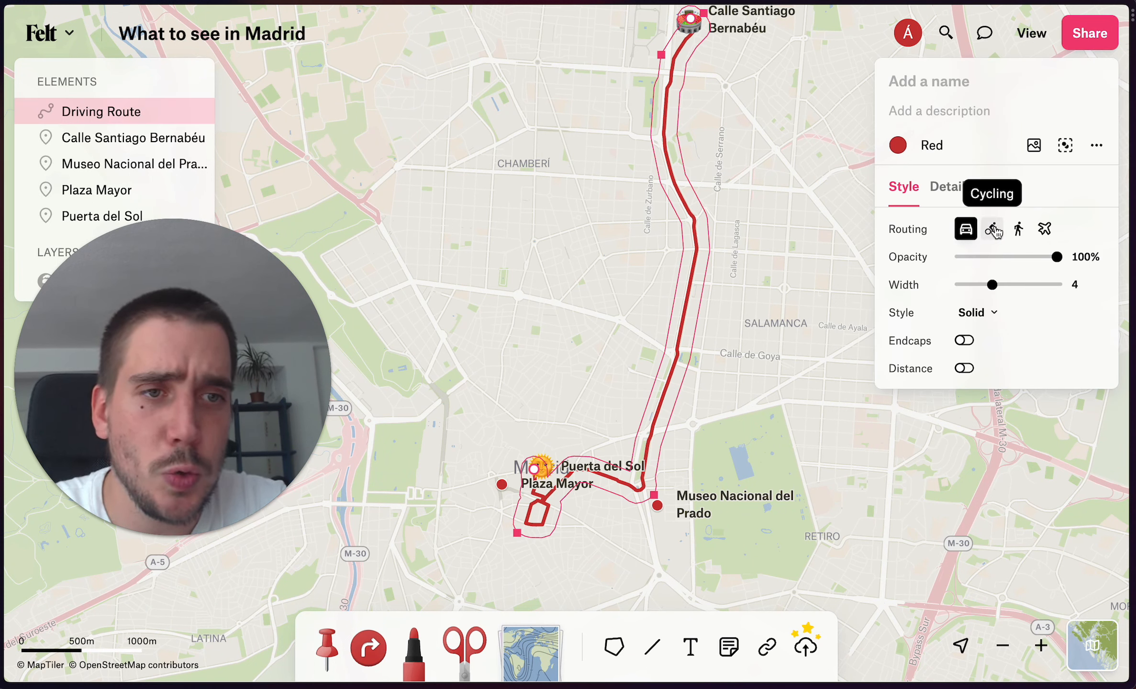
{"action": "left_click", "coordinate": [1019, 229]}
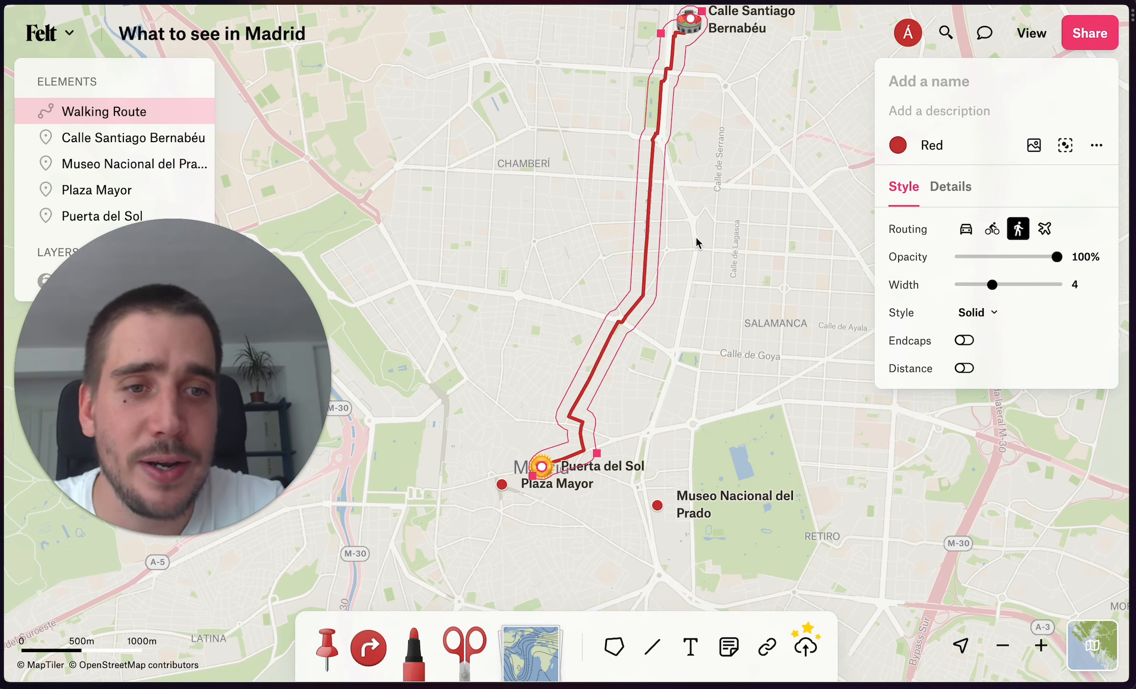
{"action": "left_click_drag", "start_coordinate": [706, 255], "coordinate": [698, 280]}
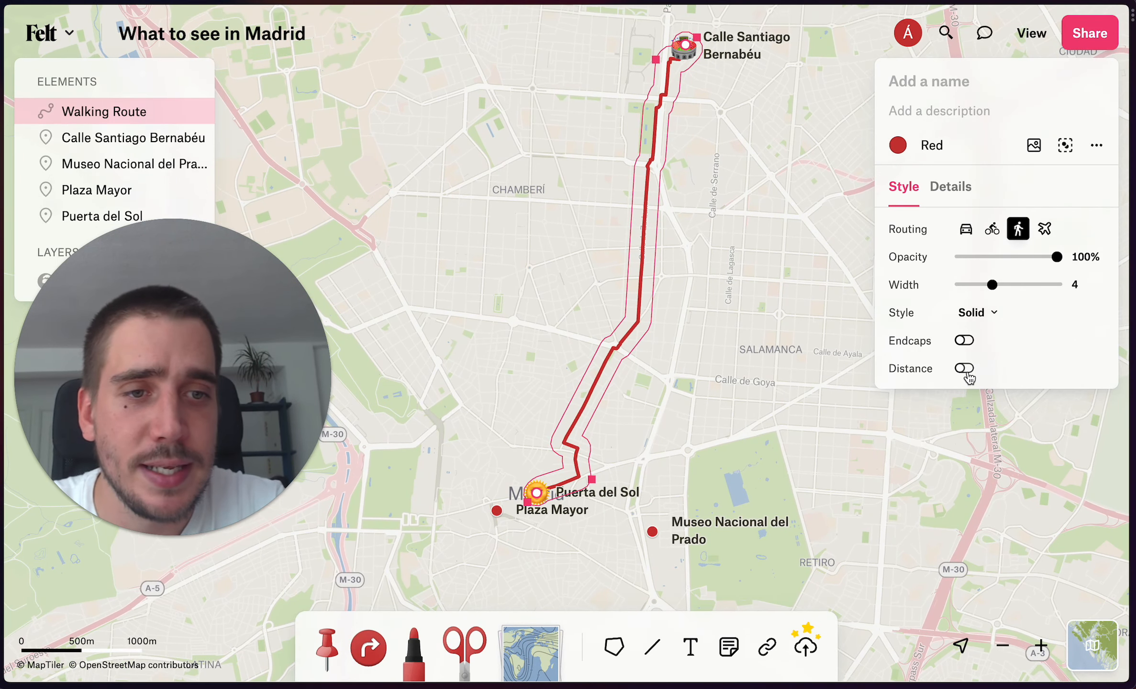
{"action": "left_click", "coordinate": [965, 370]}
{"action": "left_click", "coordinate": [726, 341]}
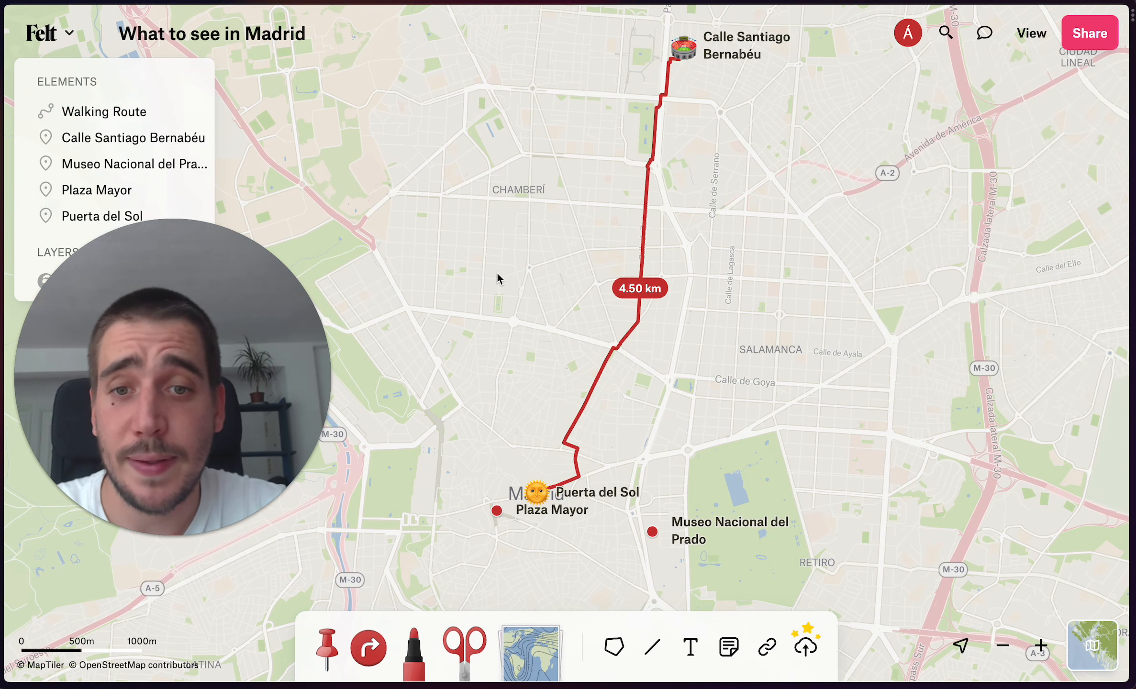
Find the units command with "unit" and switch the map to US units
{"action": "key", "text": "super+k"}
{"action": "type", "text": "unit"}
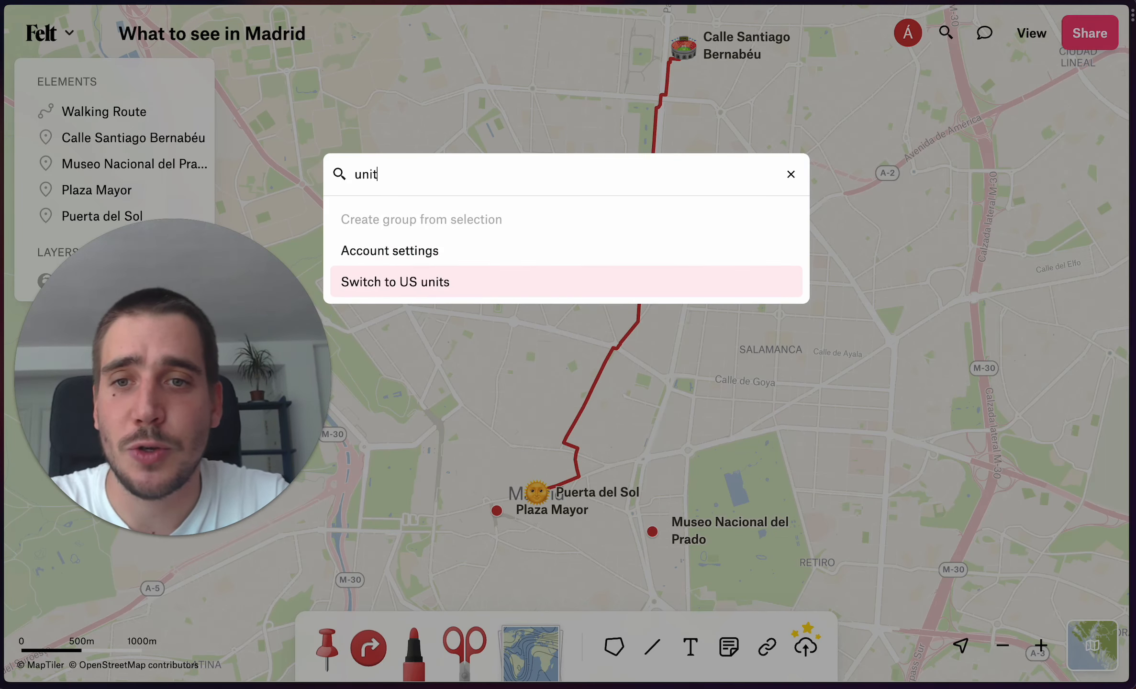
{"action": "key", "text": "Return"}
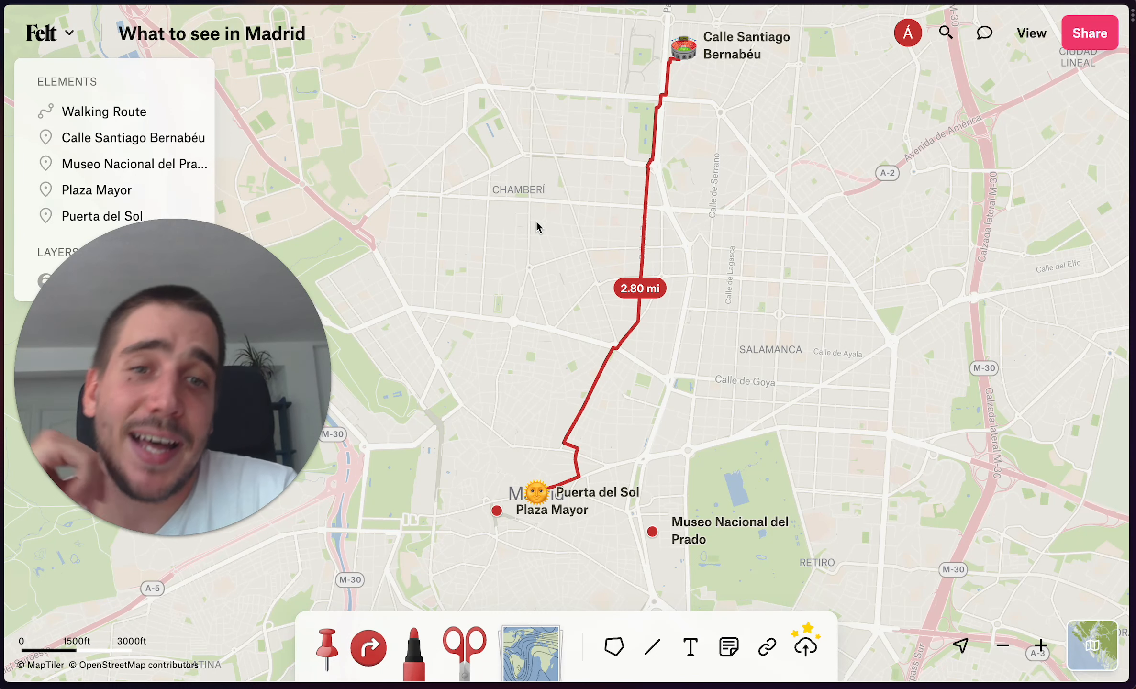
Draw a closed red polygon tracing the boundary of the large park just east of Museo Nacional del Prado
{"action": "left_click_drag", "start_coordinate": [548, 279], "coordinate": [535, 271]}
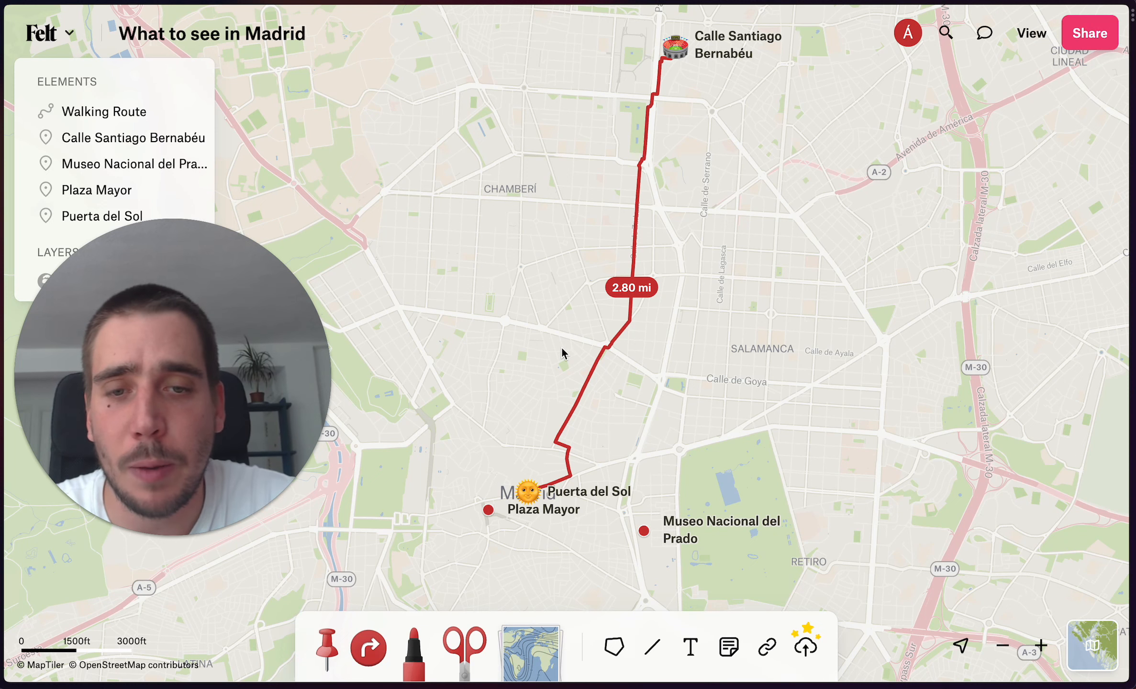
{"action": "left_click_drag", "start_coordinate": [537, 390], "coordinate": [466, 216]}
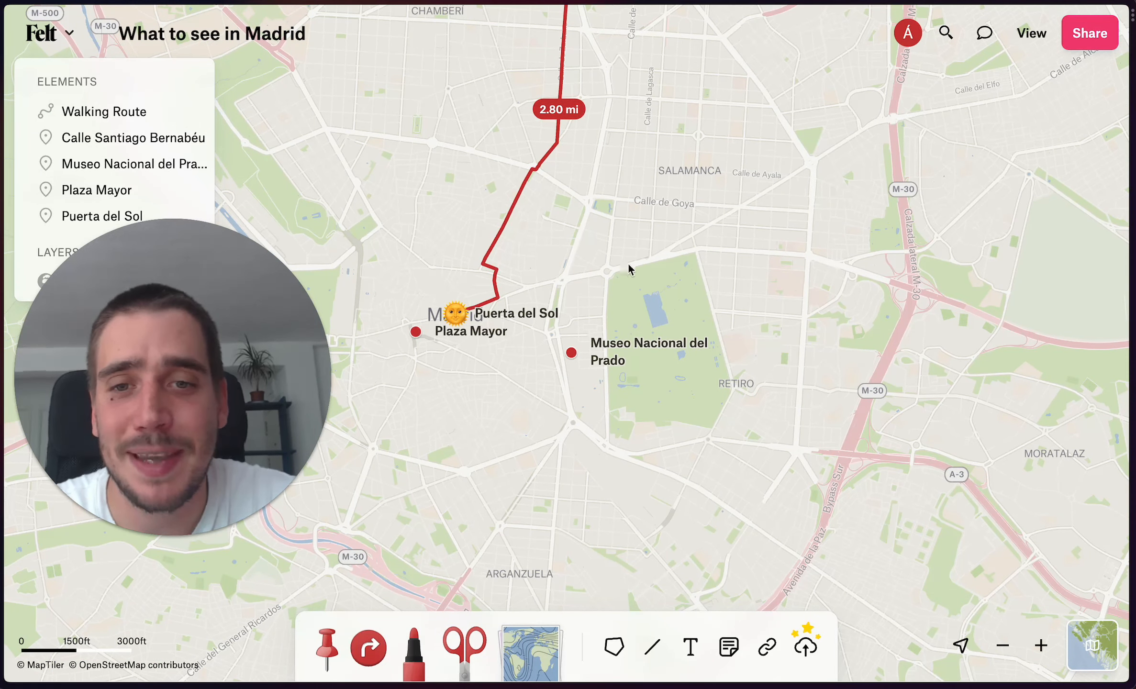
{"action": "scroll", "coordinate": [665, 327], "scroll_direction": "up", "scroll_amount": 5}
{"action": "left_click_drag", "start_coordinate": [672, 336], "coordinate": [672, 261]}
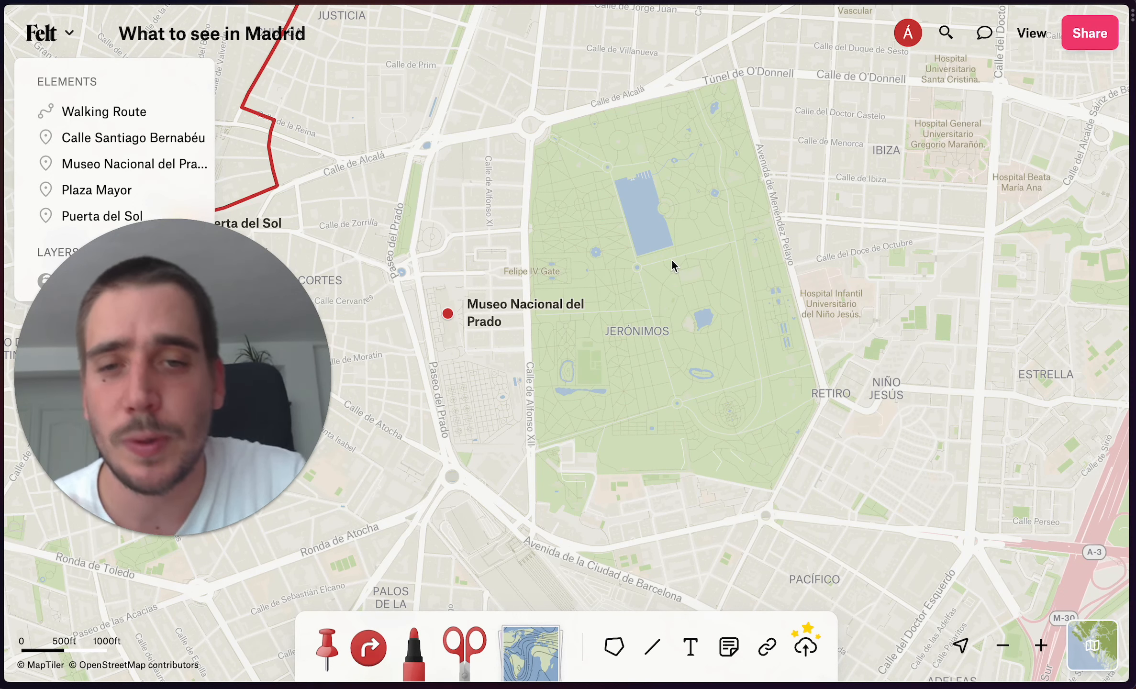
{"action": "left_click", "coordinate": [611, 649]}
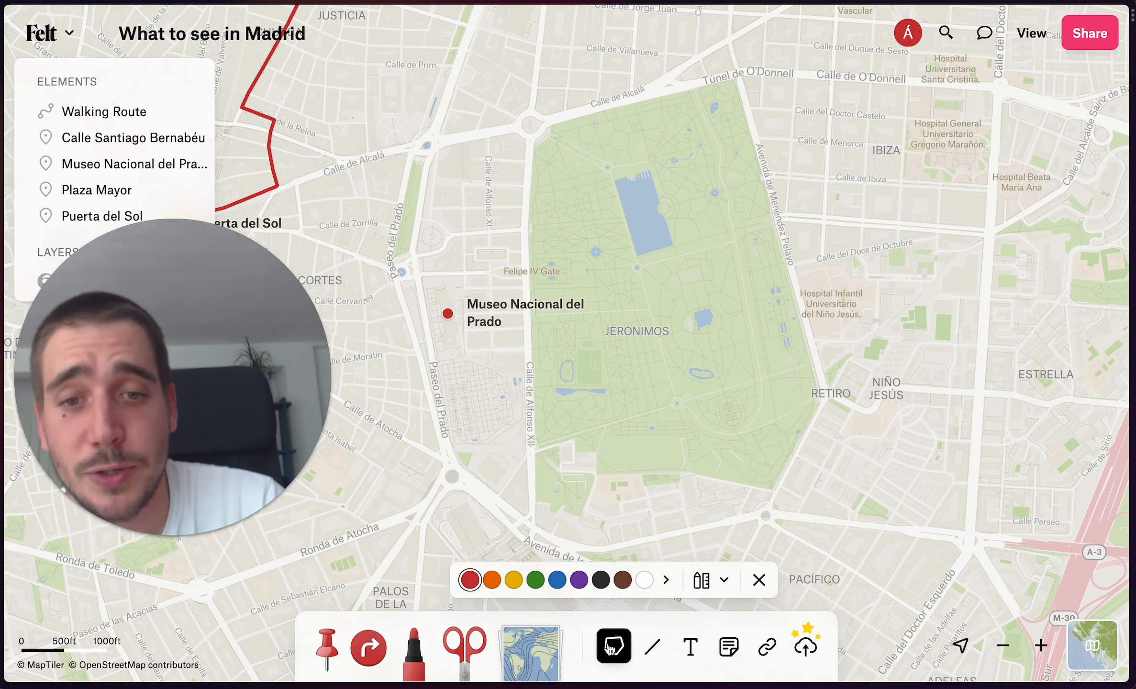
{"action": "left_click", "coordinate": [549, 126]}
{"action": "left_click", "coordinate": [736, 79]}
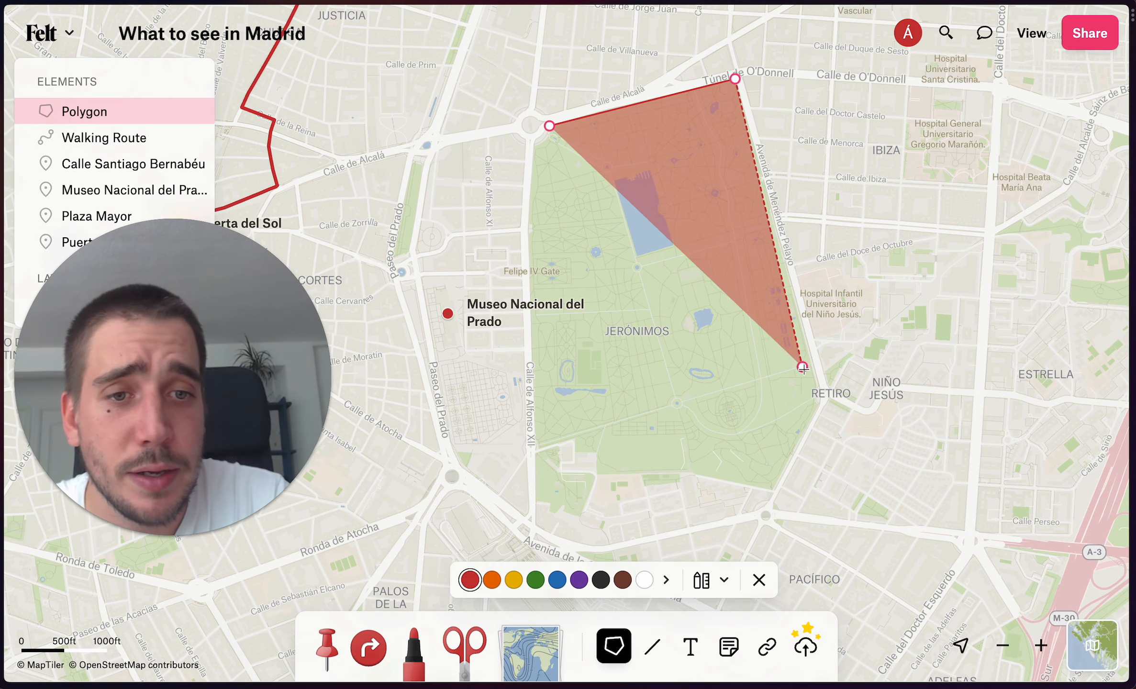
{"action": "left_click", "coordinate": [821, 401]}
{"action": "left_click", "coordinate": [774, 488]}
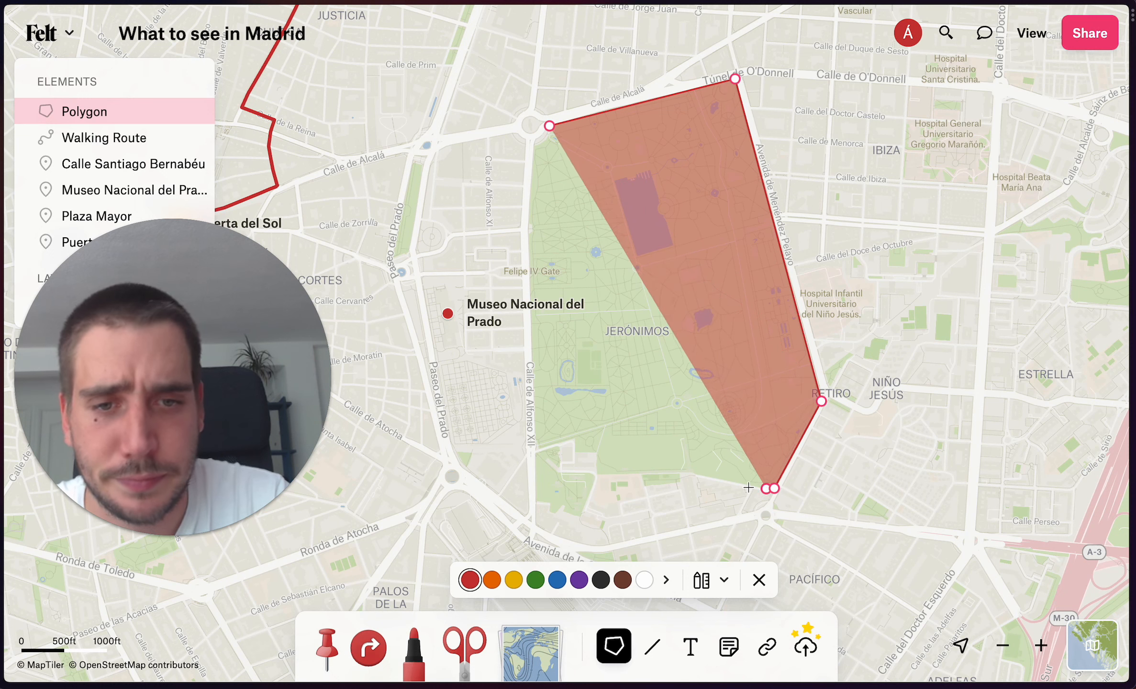
{"action": "left_click", "coordinate": [690, 470]}
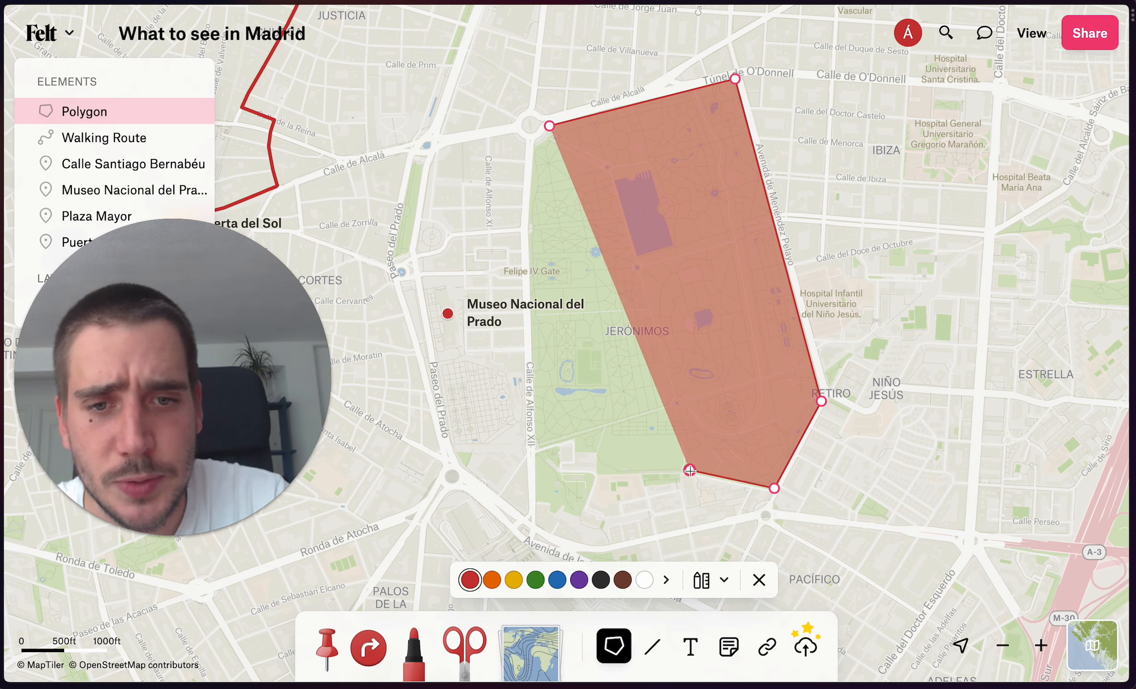
{"action": "left_click", "coordinate": [598, 475]}
{"action": "left_click", "coordinate": [582, 516]}
{"action": "left_click", "coordinate": [538, 503]}
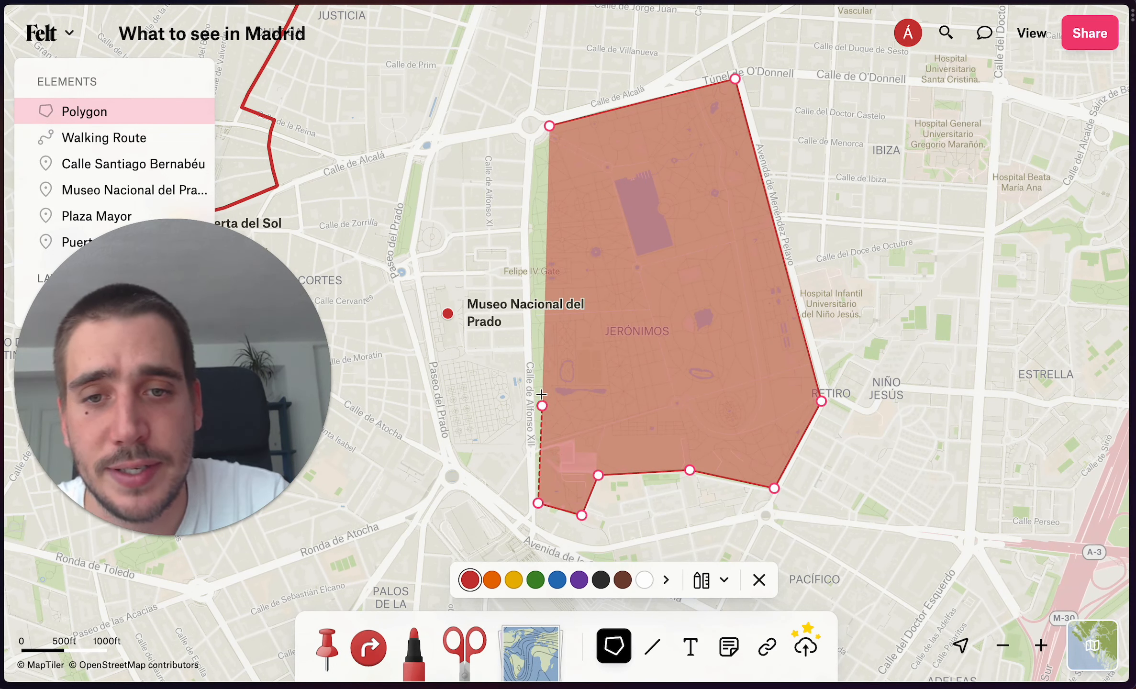
{"action": "left_click", "coordinate": [531, 338]}
{"action": "left_click", "coordinate": [528, 216]}
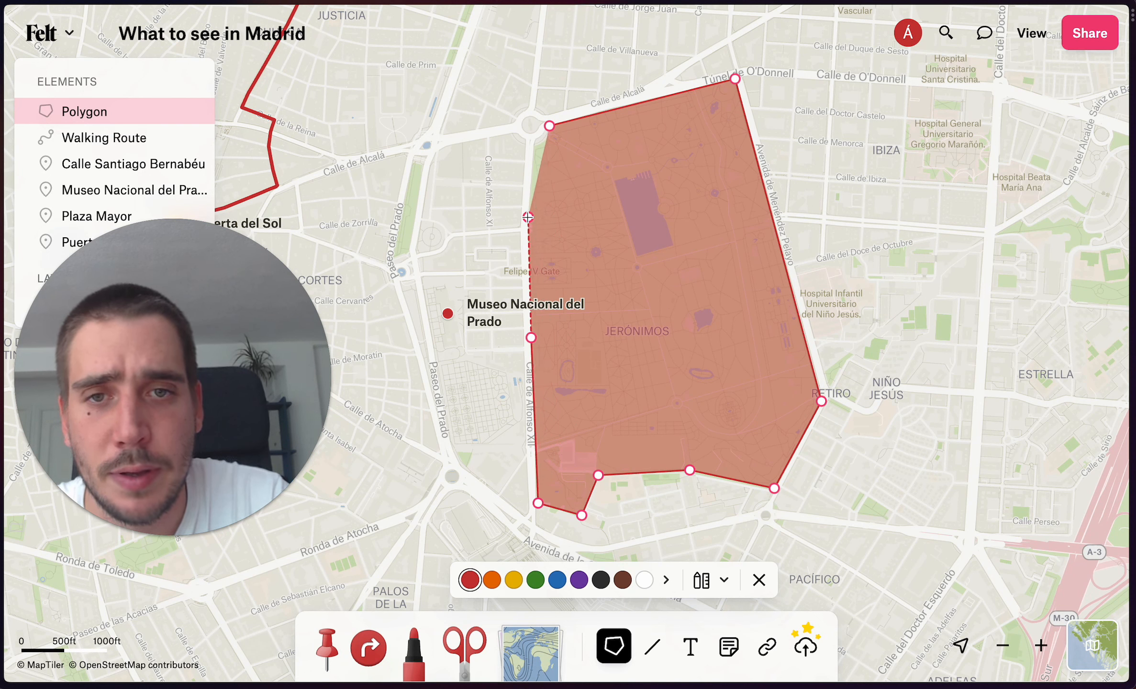
{"action": "left_click", "coordinate": [535, 136]}
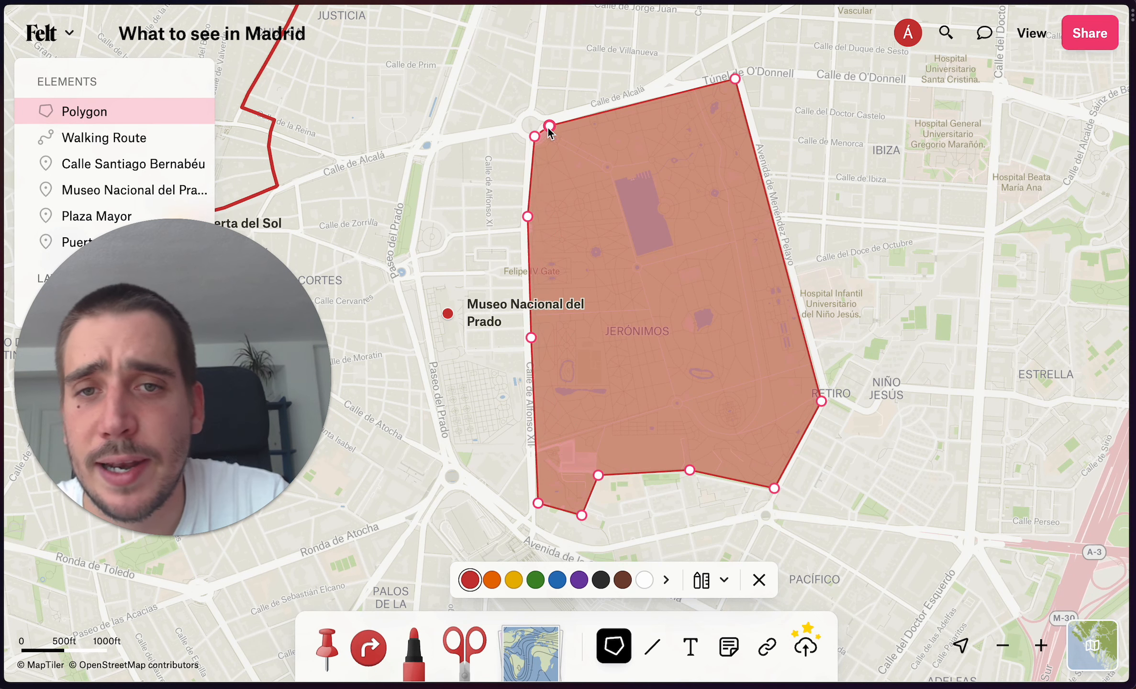
{"action": "left_click", "coordinate": [550, 127]}
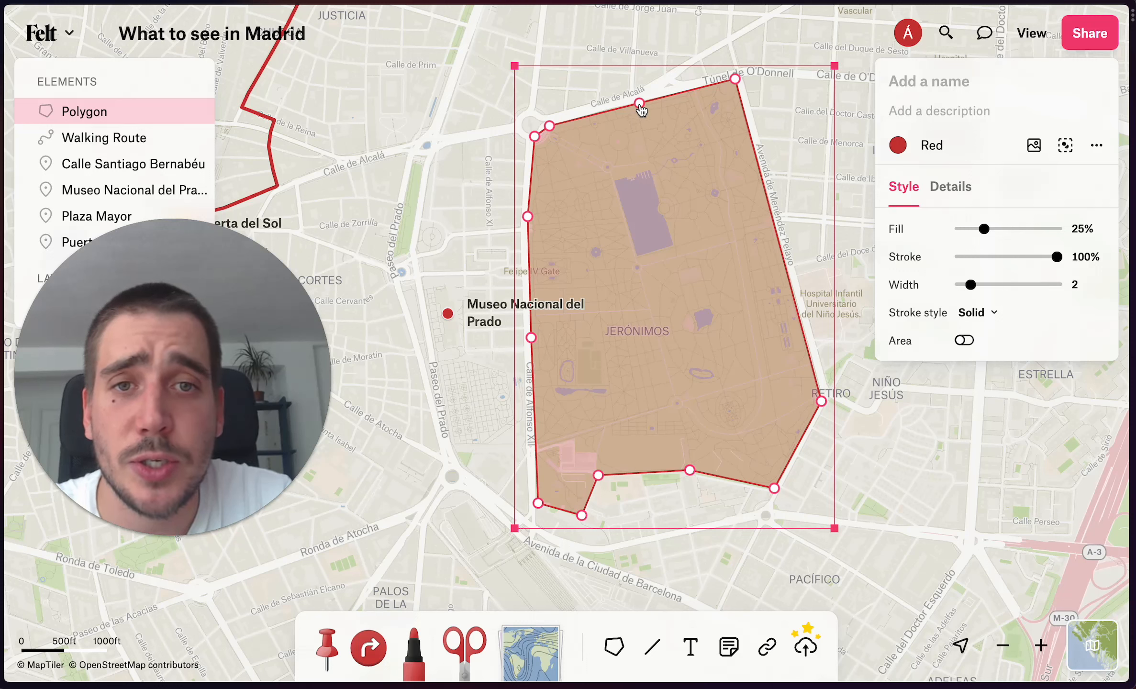
Try reshaping the northern edge of the park polygon by moving its vertices inward, and undo the vertex moves
{"action": "left_click_drag", "start_coordinate": [643, 102], "coordinate": [644, 236]}
{"action": "left_click_drag", "start_coordinate": [684, 183], "coordinate": [736, 255]}
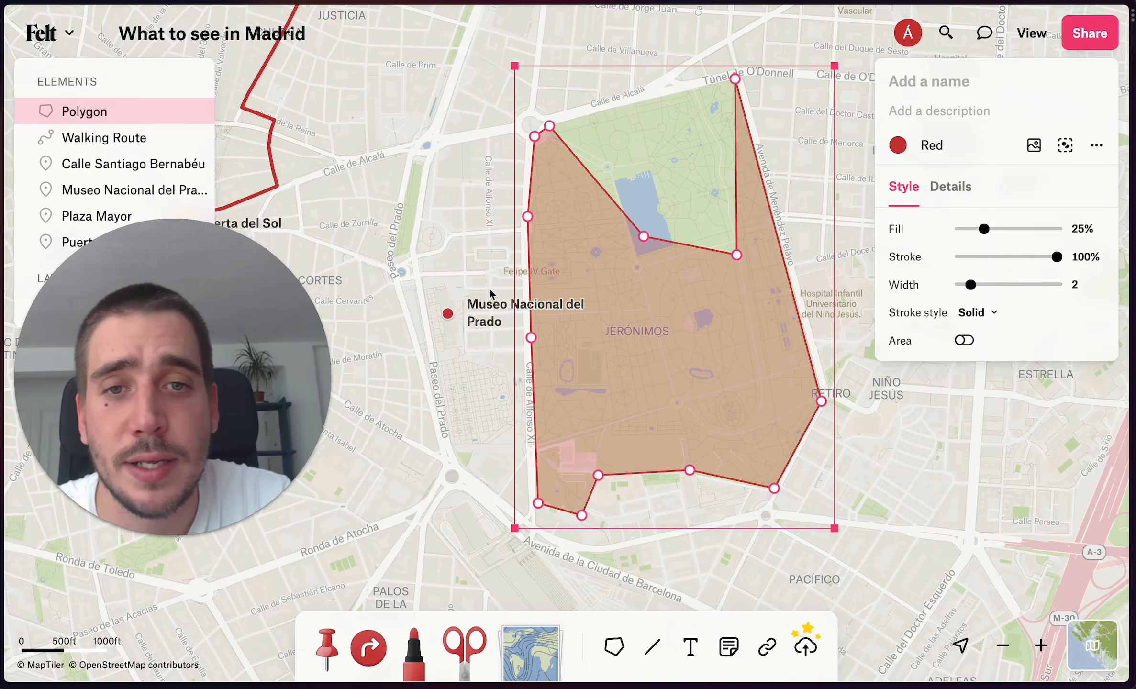
{"action": "left_click", "coordinate": [471, 218]}
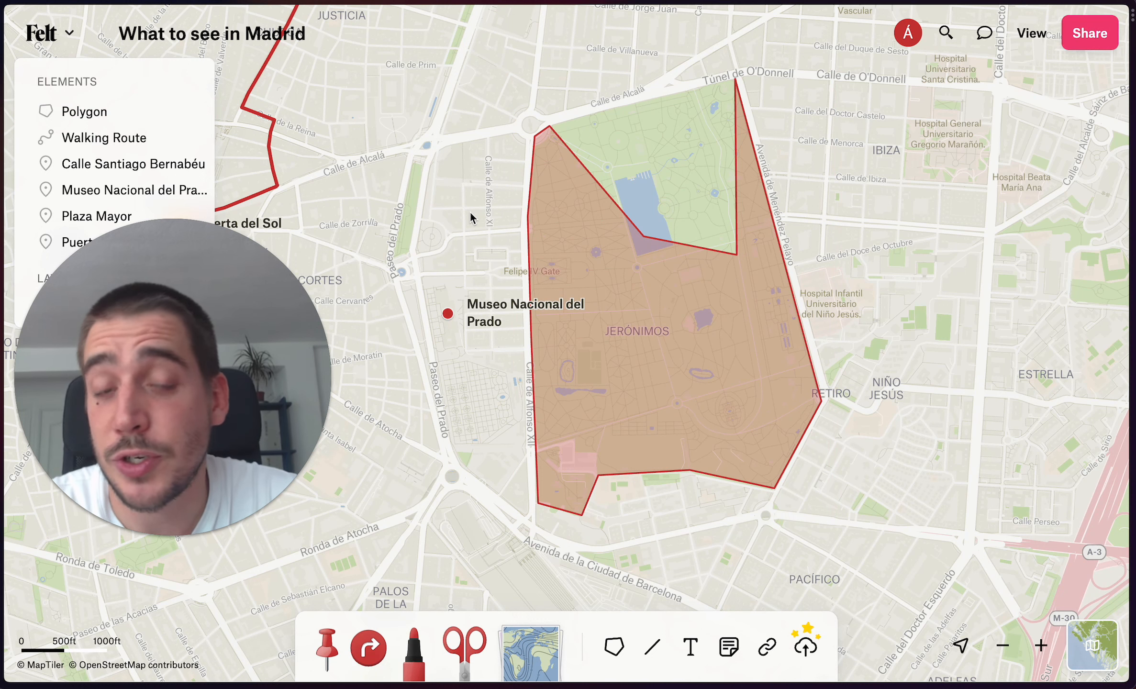
{"action": "key", "text": "super+z"}
{"action": "key", "text": "super+z"}
{"action": "key", "text": "super+z"}
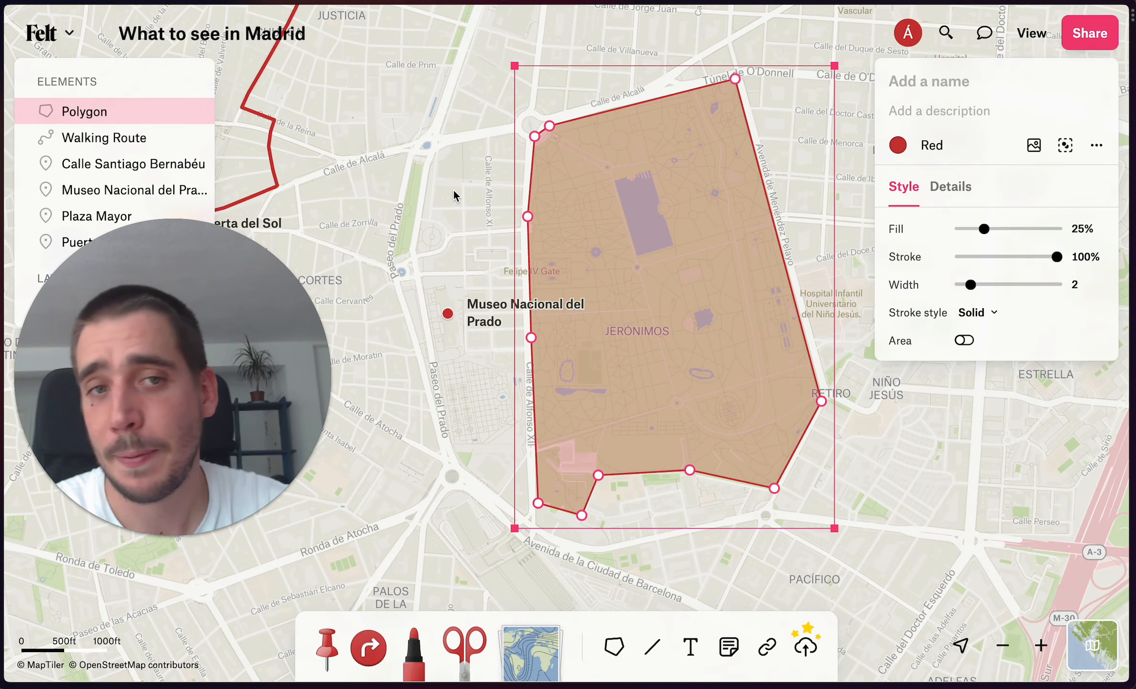
Name the park polygon "Retiro Park" and show its area on the map
{"action": "left_click", "coordinate": [1007, 81]}
{"action": "type", "text": "Re"}
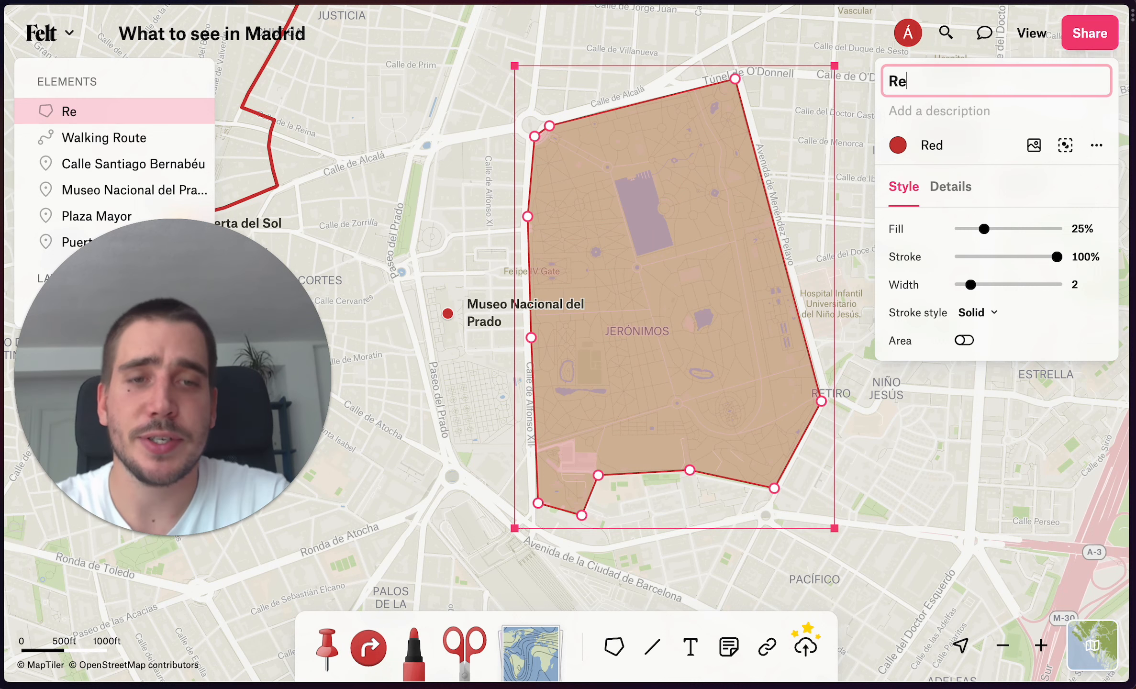
{"action": "type", "text": "tiro Park"}
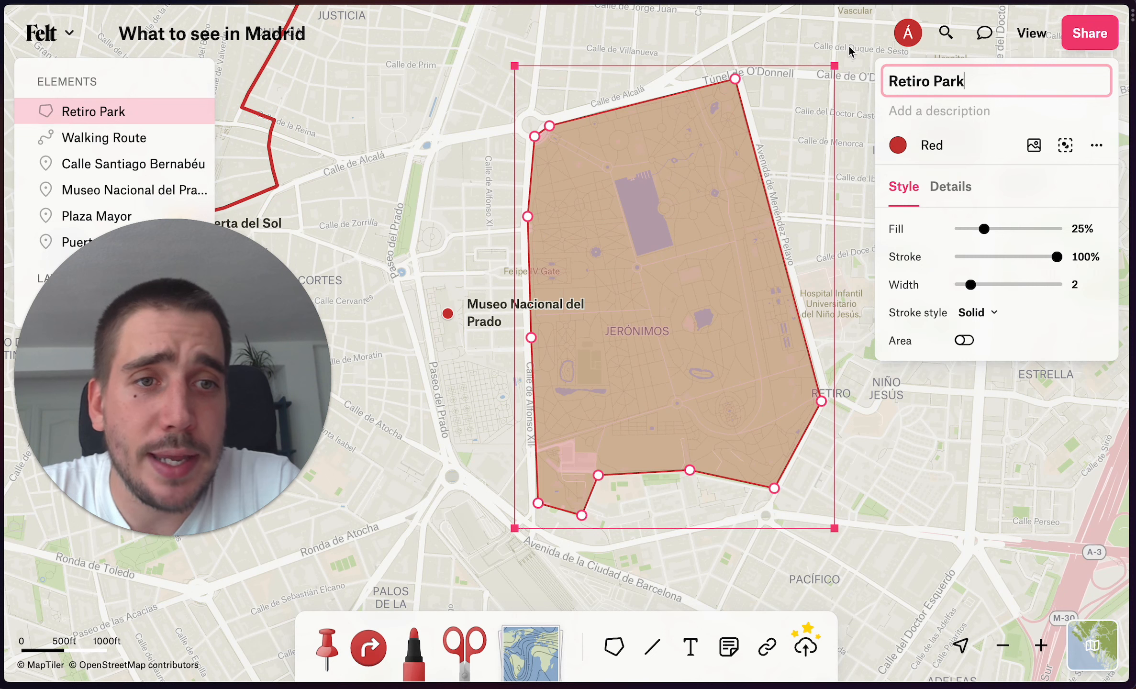
{"action": "left_click", "coordinate": [966, 341]}
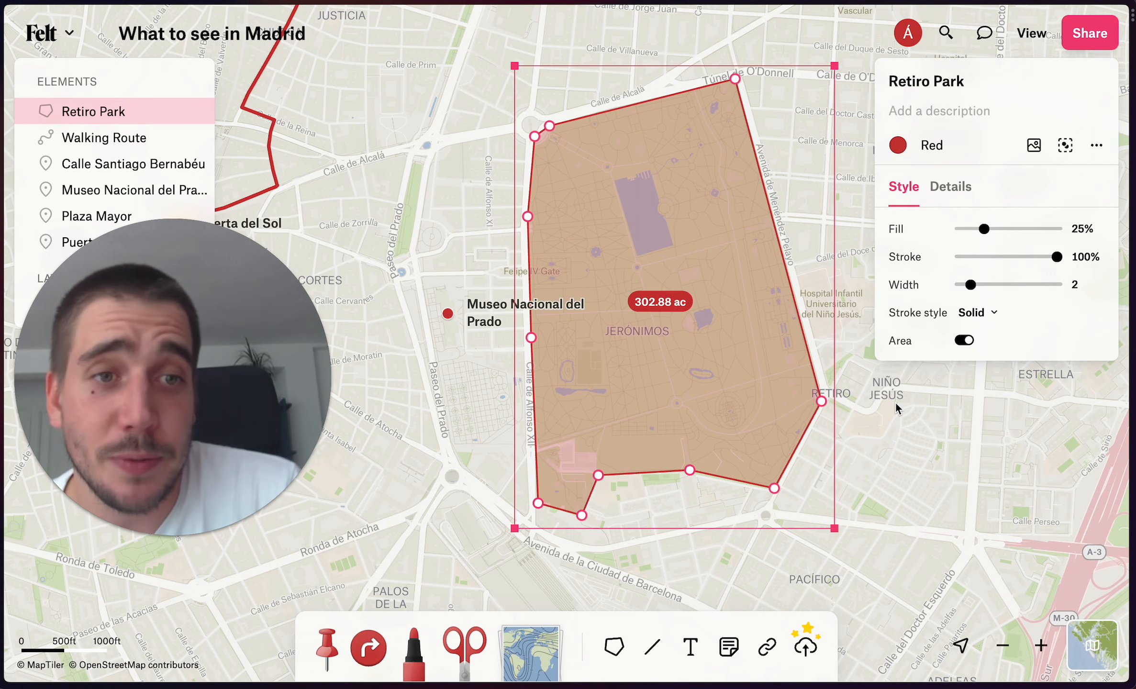
Style the Retiro Park polygon green with a dotted stroke of width 5
{"action": "left_click", "coordinate": [933, 146]}
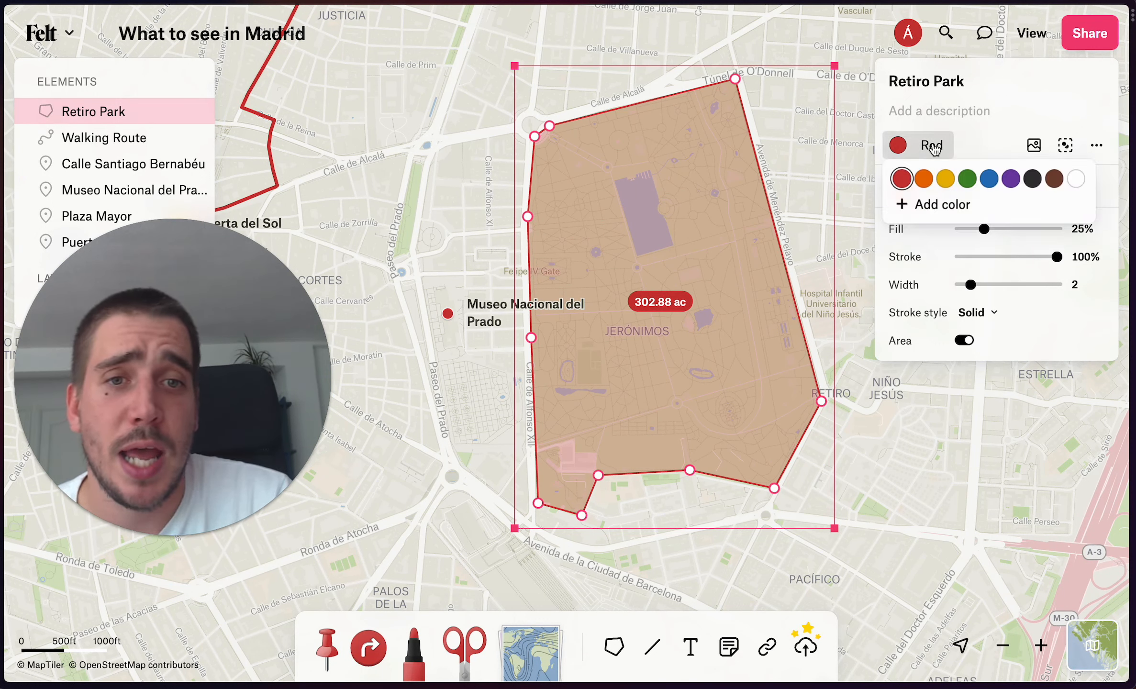
{"action": "left_click", "coordinate": [967, 180]}
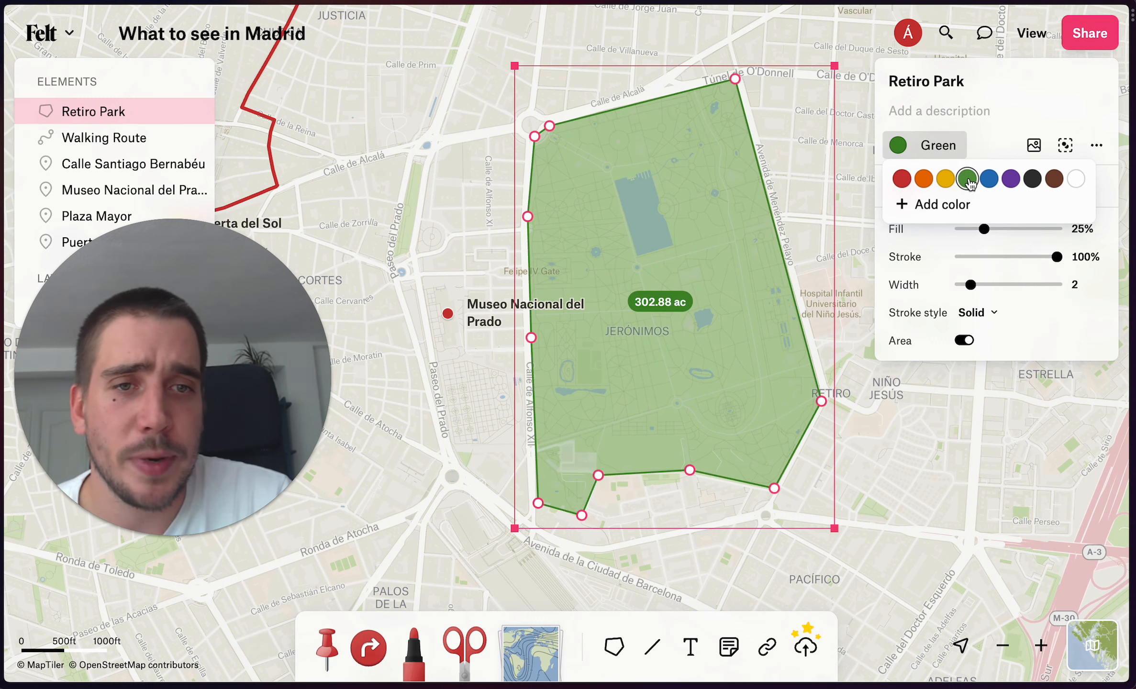
{"action": "left_click", "coordinate": [984, 154]}
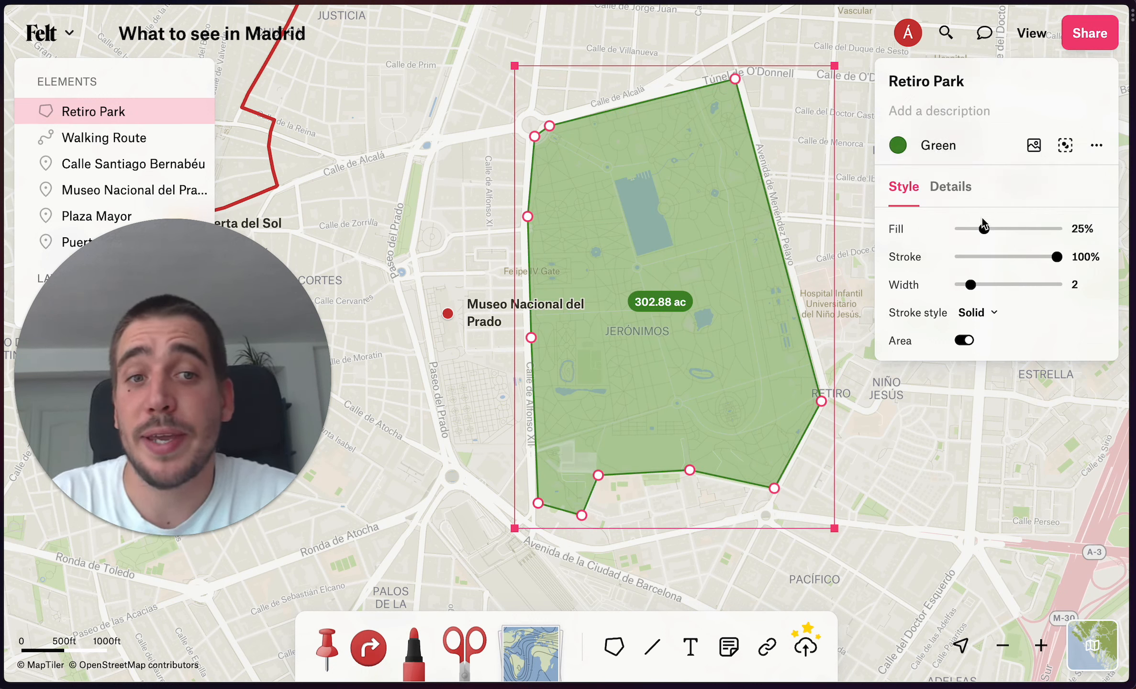
{"action": "mouse_move", "coordinate": [984, 230]}
{"action": "left_mouse_down"}
{"action": "mouse_move", "coordinate": [1039, 231]}
{"action": "mouse_move", "coordinate": [986, 231]}
{"action": "left_mouse_up"}
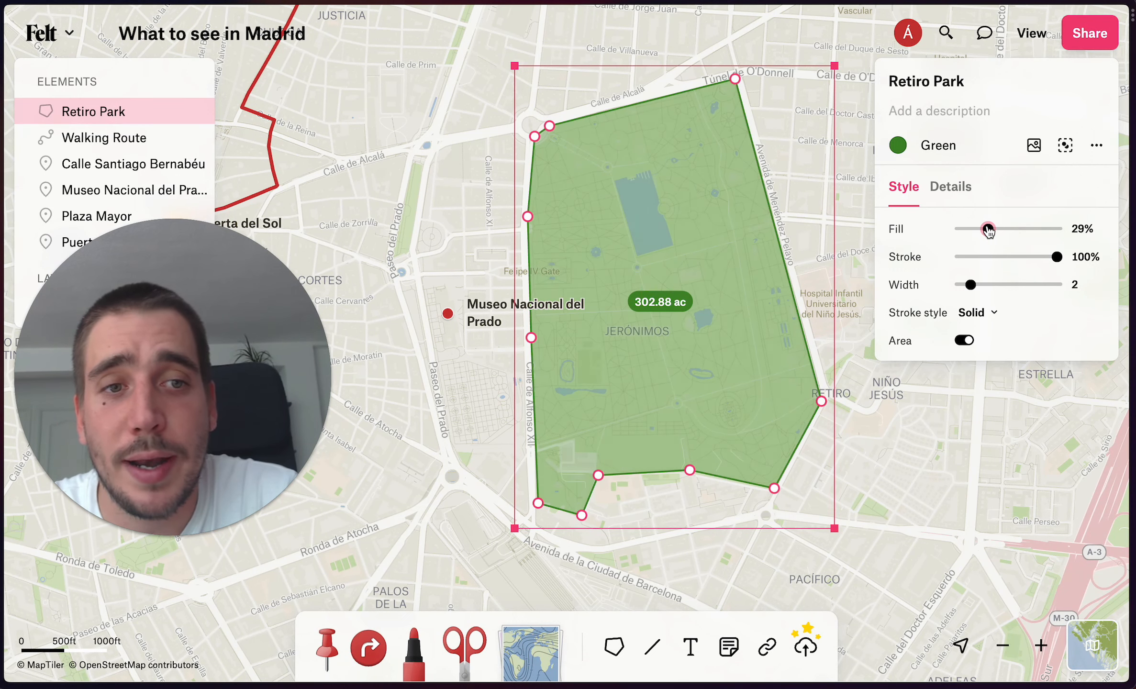
{"action": "mouse_move", "coordinate": [1059, 263]}
{"action": "left_mouse_down"}
{"action": "mouse_move", "coordinate": [984, 261]}
{"action": "mouse_move", "coordinate": [1089, 264]}
{"action": "left_mouse_up"}
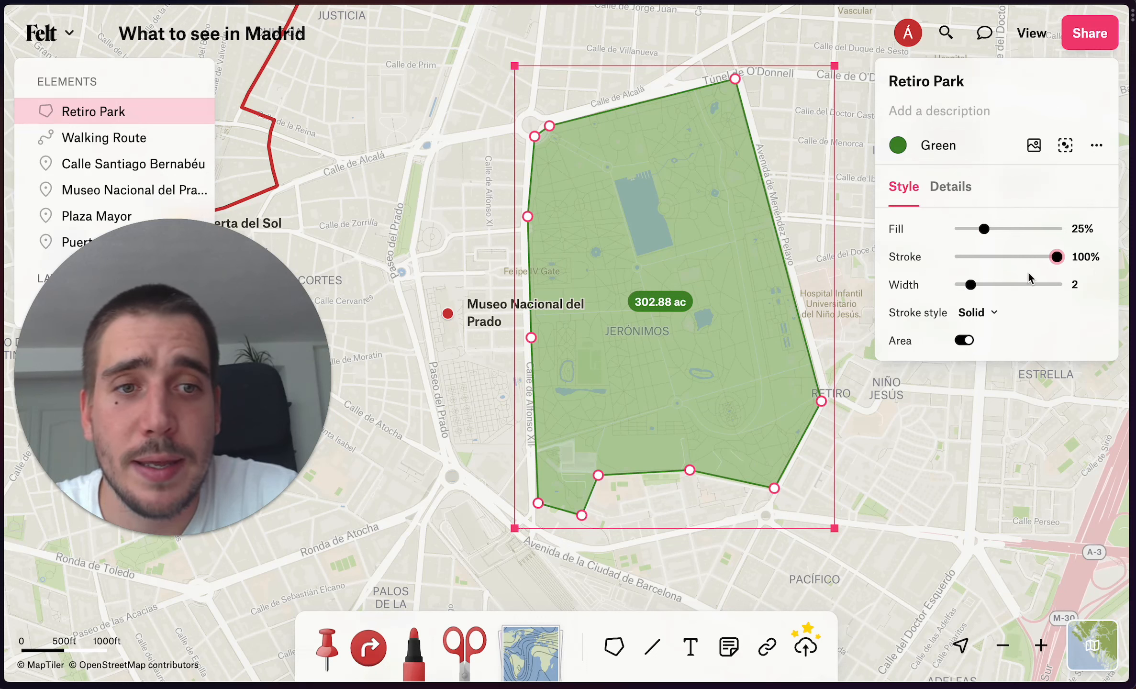
{"action": "left_click_drag", "start_coordinate": [971, 285], "coordinate": [1003, 286]}
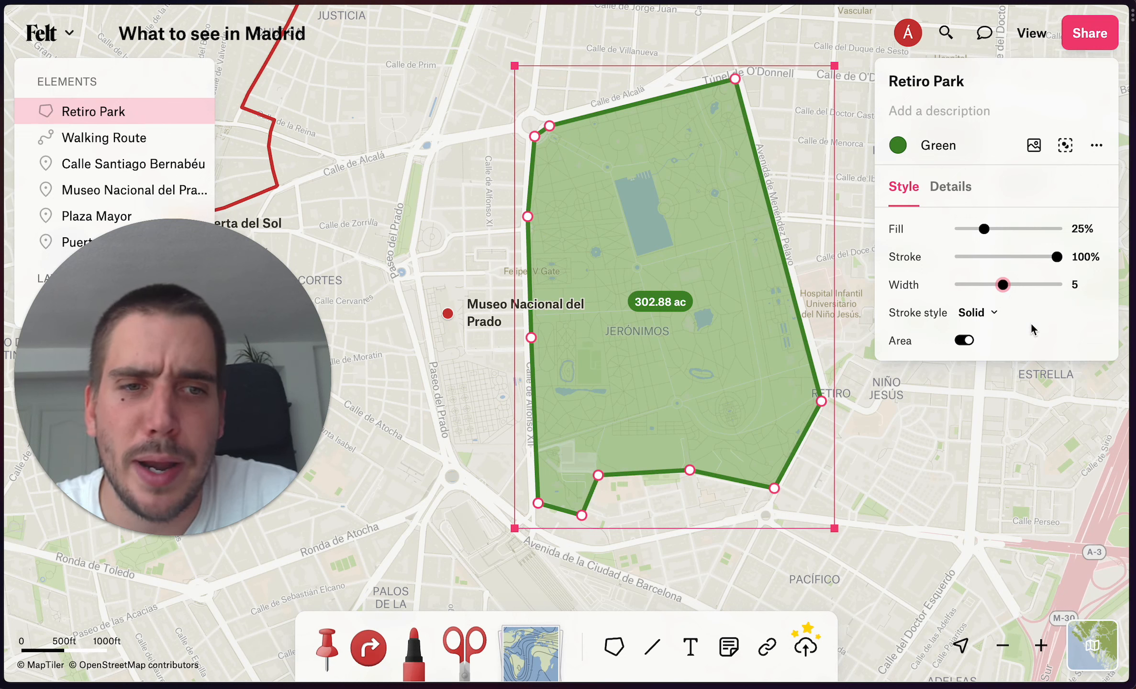
{"action": "left_click", "coordinate": [982, 313]}
{"action": "left_click", "coordinate": [997, 409]}
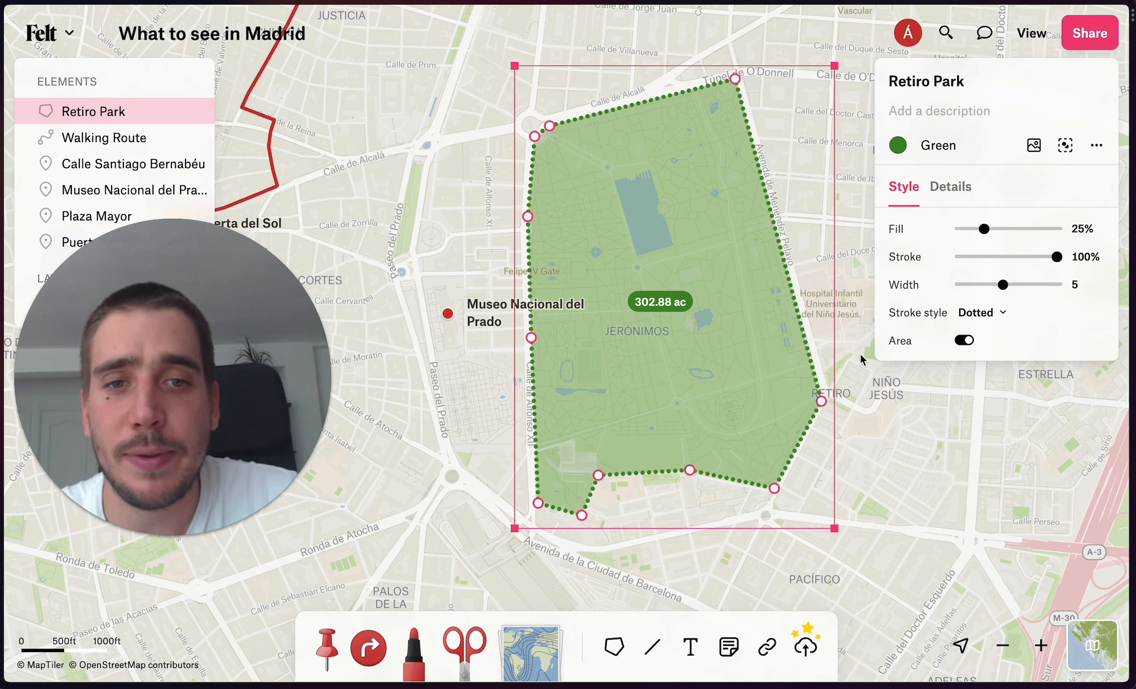
Add a "Year Built" detail with the value 1680 to Retiro Park
{"action": "left_click", "coordinate": [954, 194]}
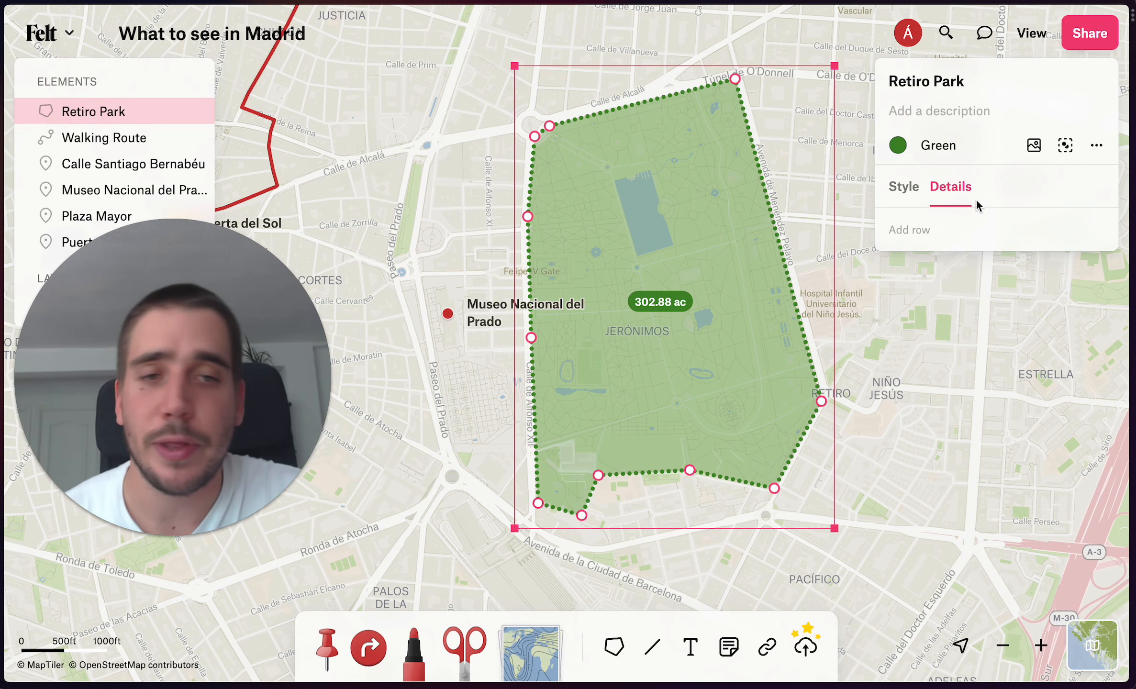
{"action": "left_click", "coordinate": [941, 230]}
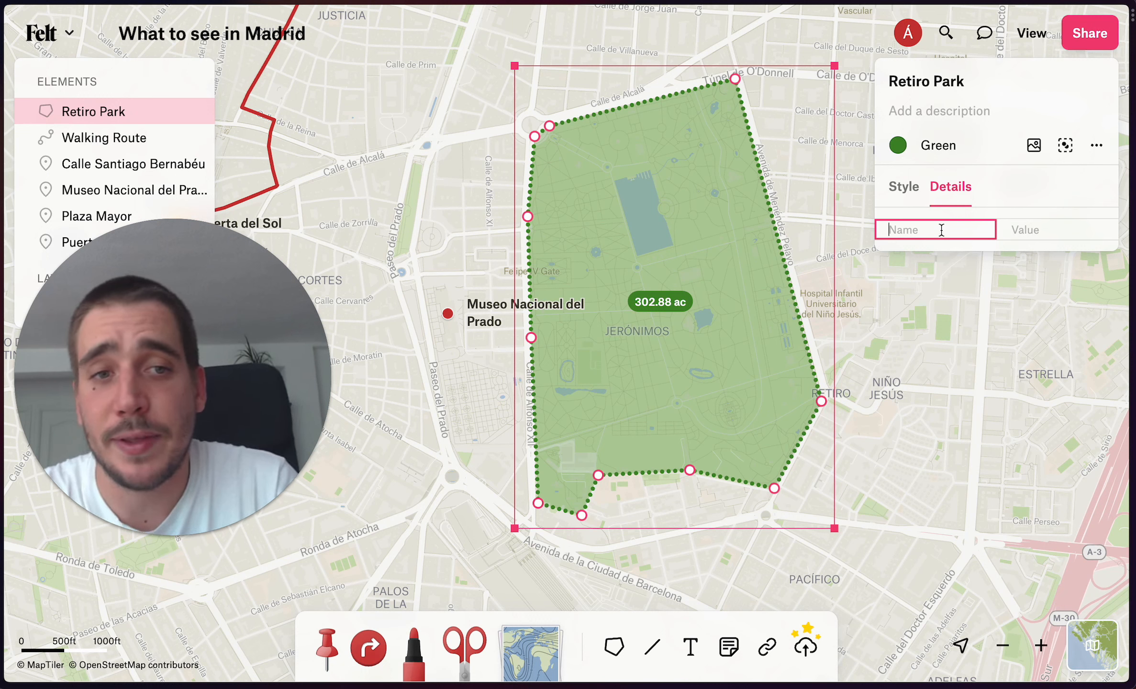
{"action": "type", "text": "Built"}
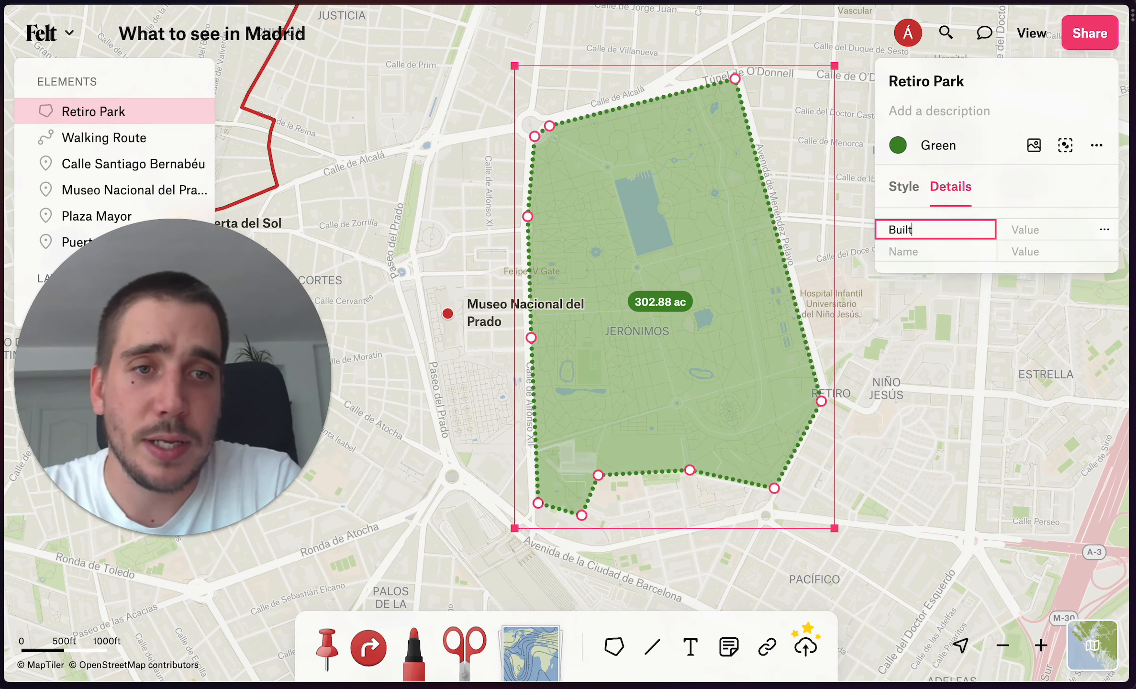
{"action": "key", "text": "BackSpace"}
{"action": "key", "text": "BackSpace"}
{"action": "key", "text": "BackSpace"}
{"action": "key", "text": "BackSpace"}
{"action": "key", "text": "BackSpace"}
{"action": "type", "text": "Year Built"}
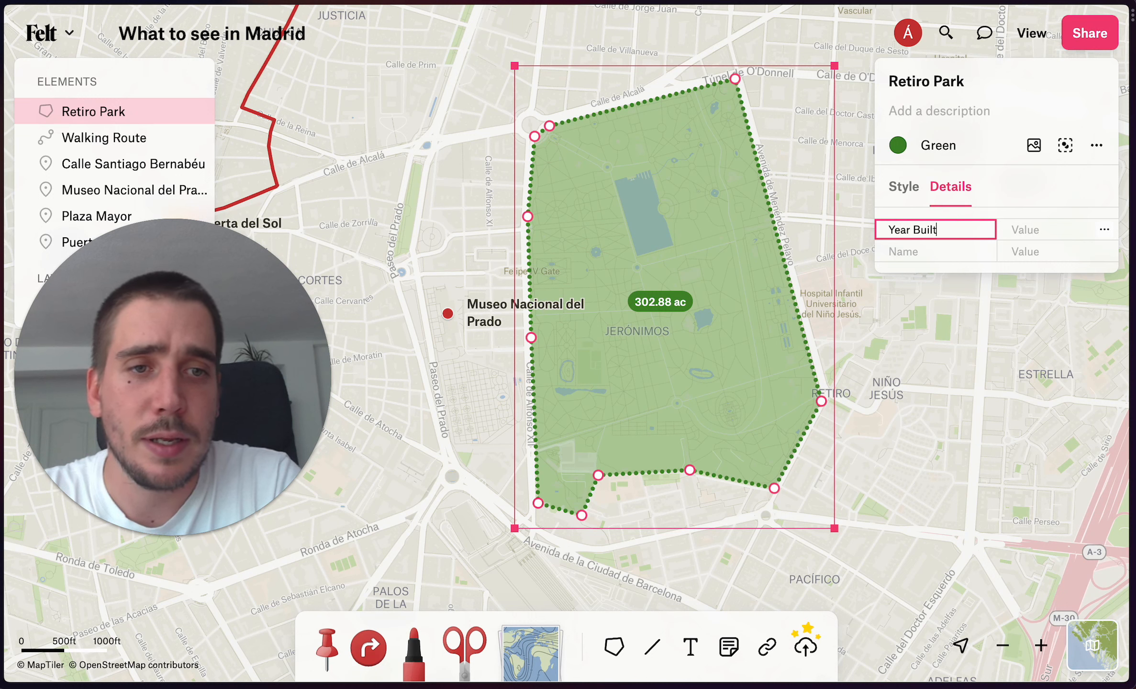
{"action": "left_click", "coordinate": [1024, 230]}
{"action": "type", "text": "1680"}
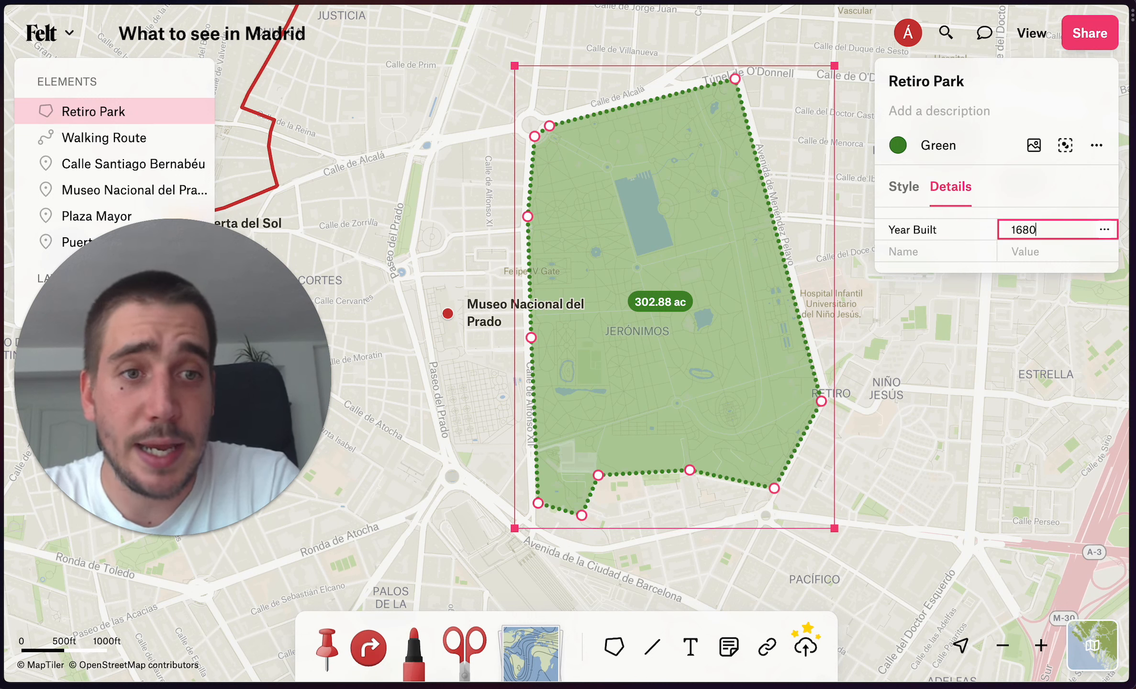
Add a "Number of gates" detail with the value 18 to Retiro Park and deselect the polygon
{"action": "left_click", "coordinate": [935, 251]}
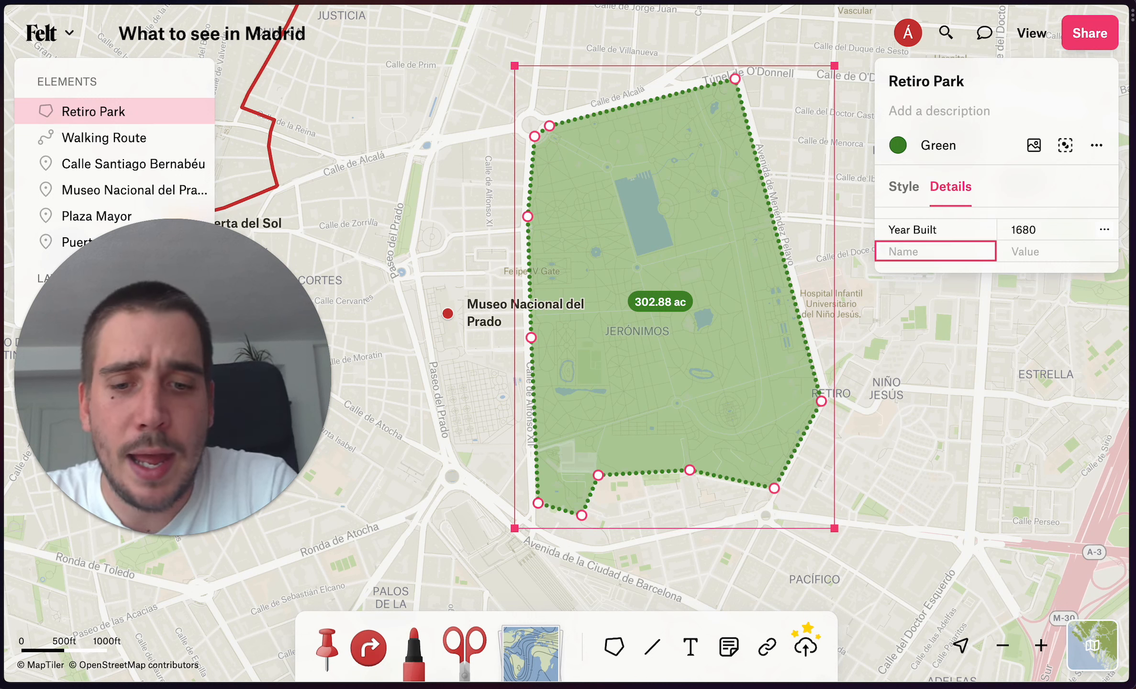
{"action": "type", "text": "Number of"}
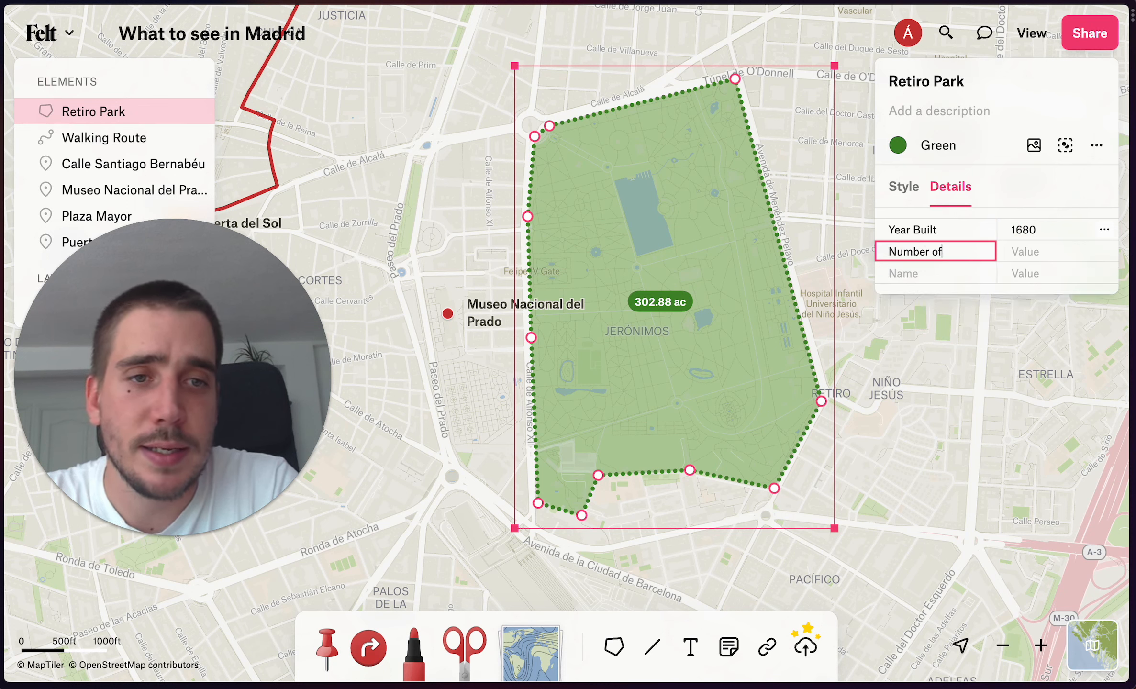
{"action": "type", "text": " gates"}
{"action": "key", "text": "Tab"}
{"action": "type", "text": "18"}
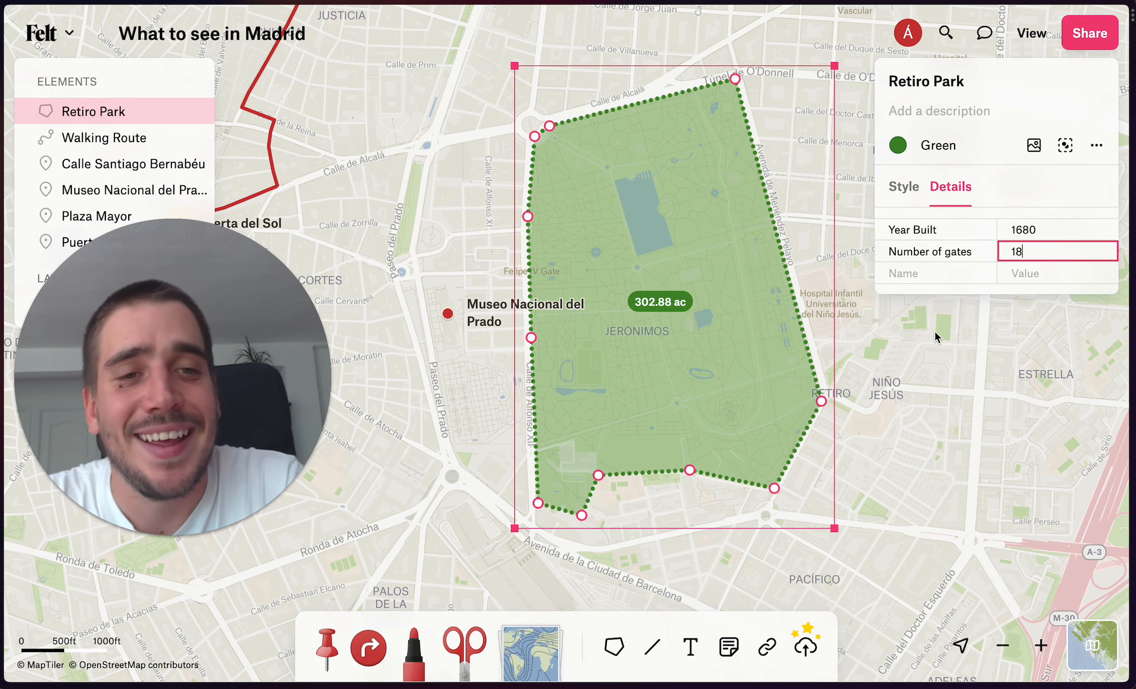
{"action": "key", "text": "Return"}
{"action": "left_click", "coordinate": [920, 367]}
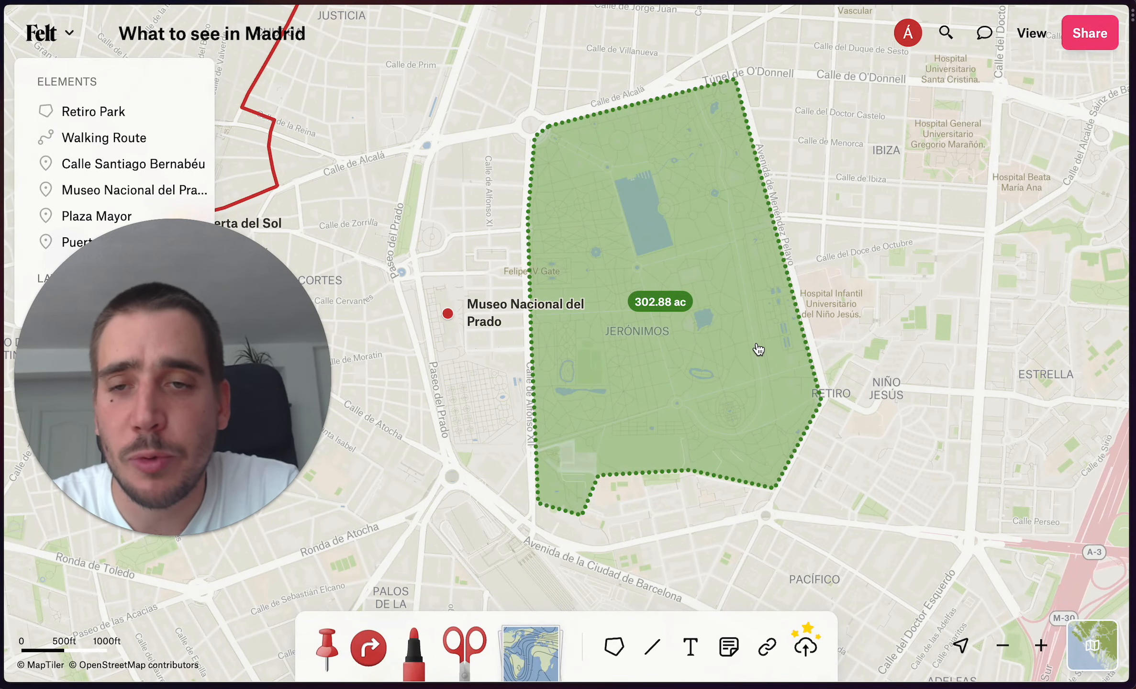
Draw a straight red line along Calle de Velázquez from Calle de José Ortega y Gasset to Calle de Ayala
{"action": "scroll", "coordinate": [488, 231], "scroll_direction": "down", "scroll_amount": 5}
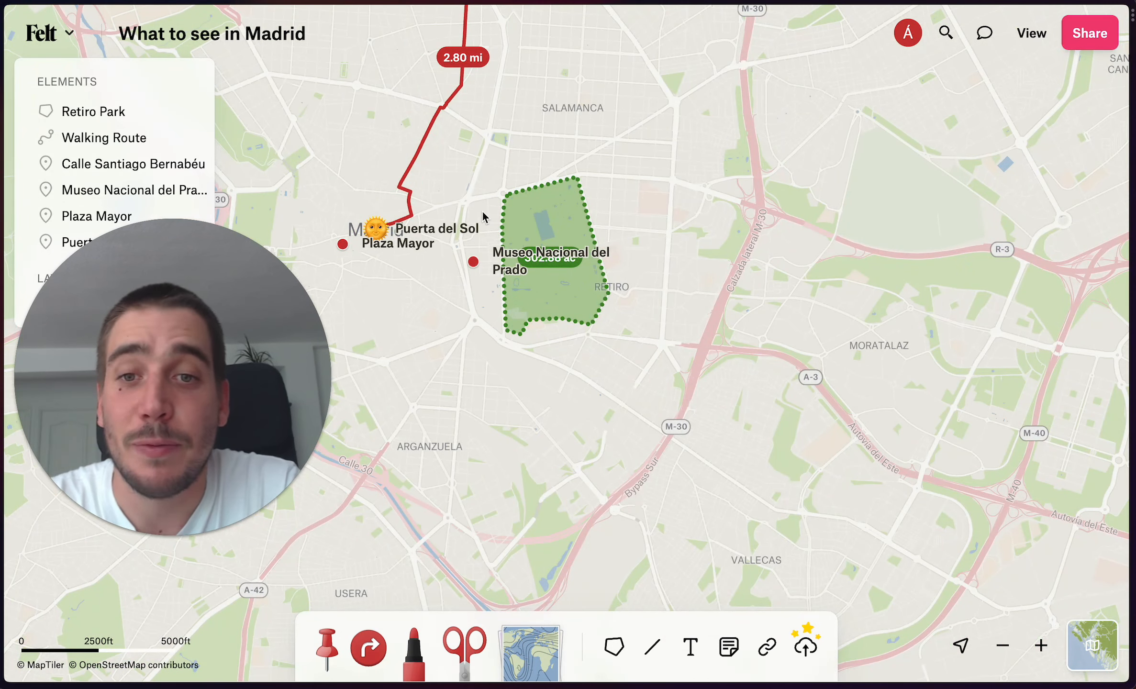
{"action": "left_click_drag", "start_coordinate": [490, 177], "coordinate": [495, 244]}
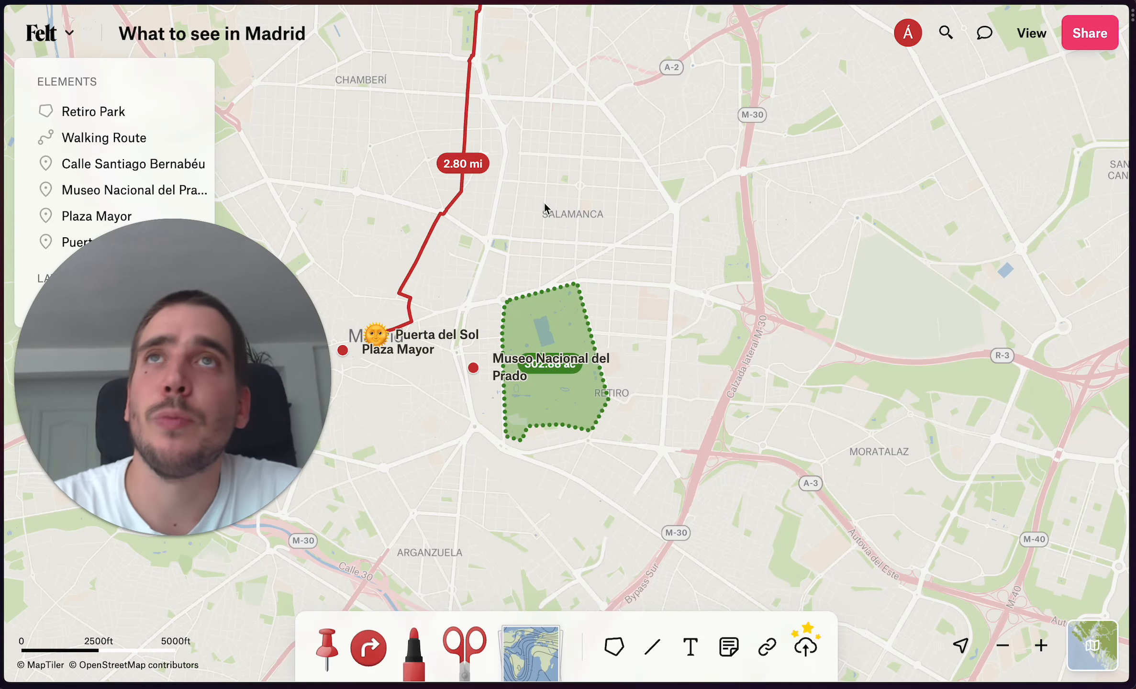
{"action": "scroll", "coordinate": [544, 202], "scroll_direction": "up", "scroll_amount": 10}
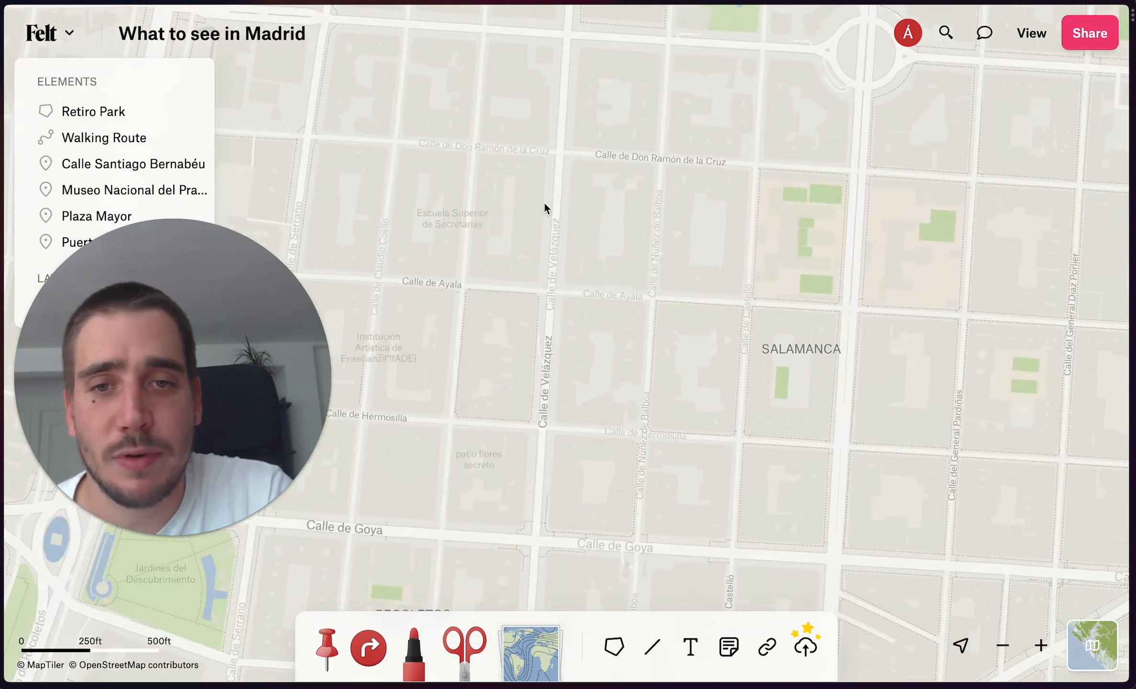
{"action": "scroll", "coordinate": [544, 202], "scroll_direction": "up", "scroll_amount": 5}
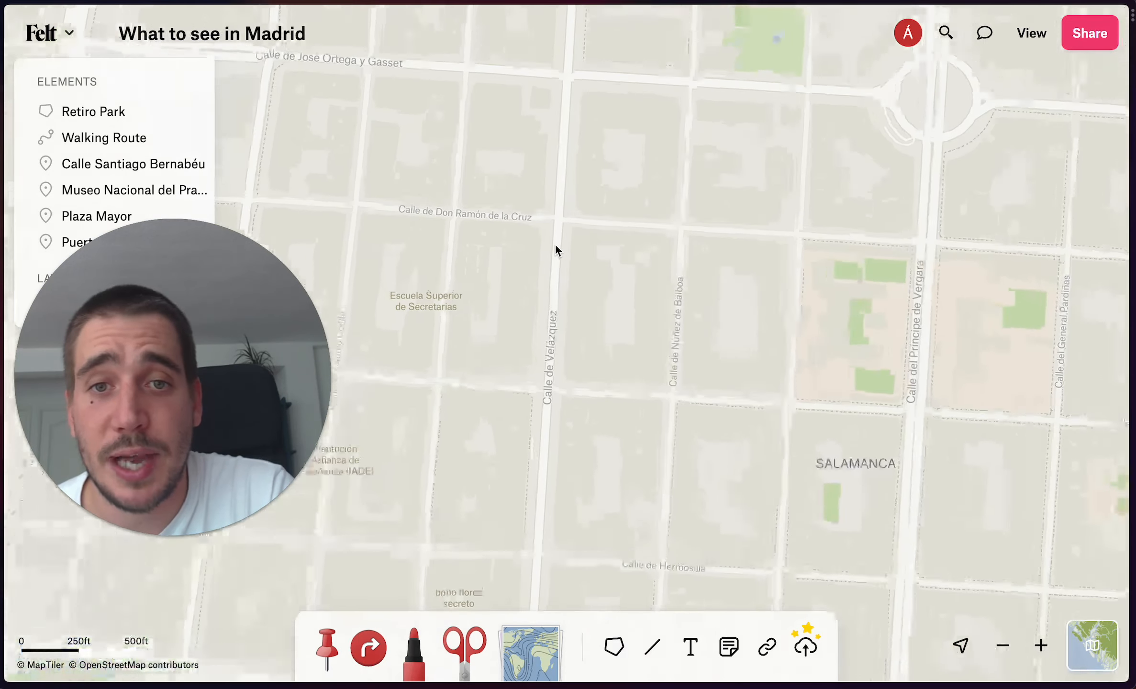
{"action": "scroll", "coordinate": [555, 243], "scroll_direction": "up", "scroll_amount": 2}
{"action": "left_click_drag", "start_coordinate": [534, 227], "coordinate": [548, 297]}
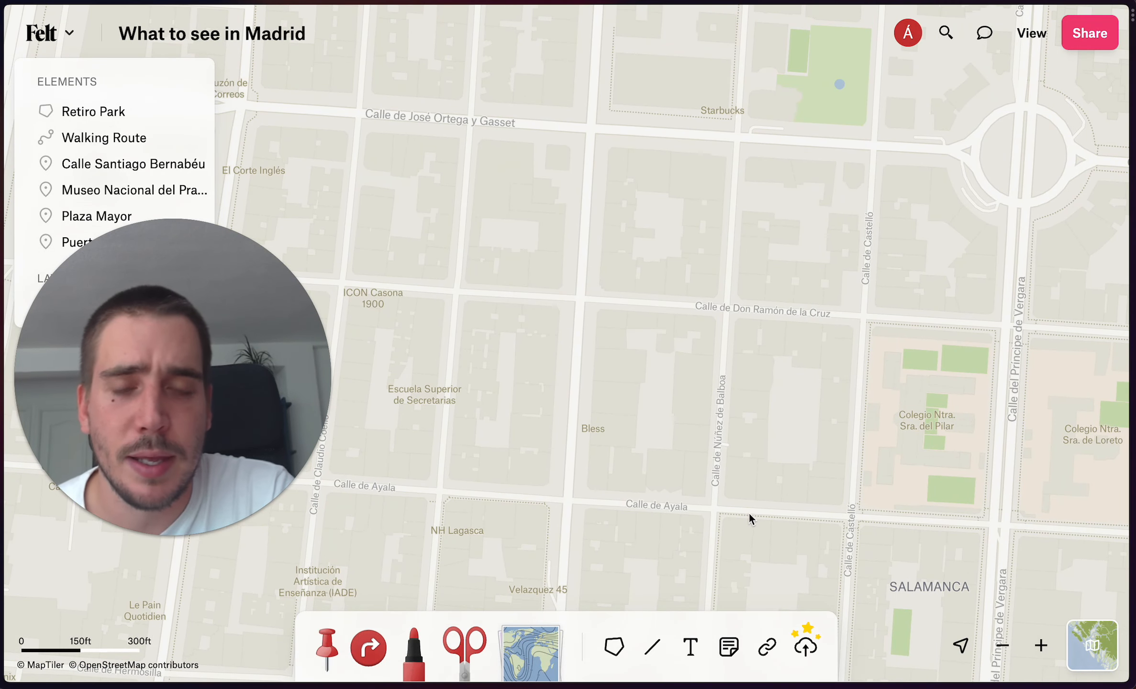
{"action": "left_click", "coordinate": [653, 647]}
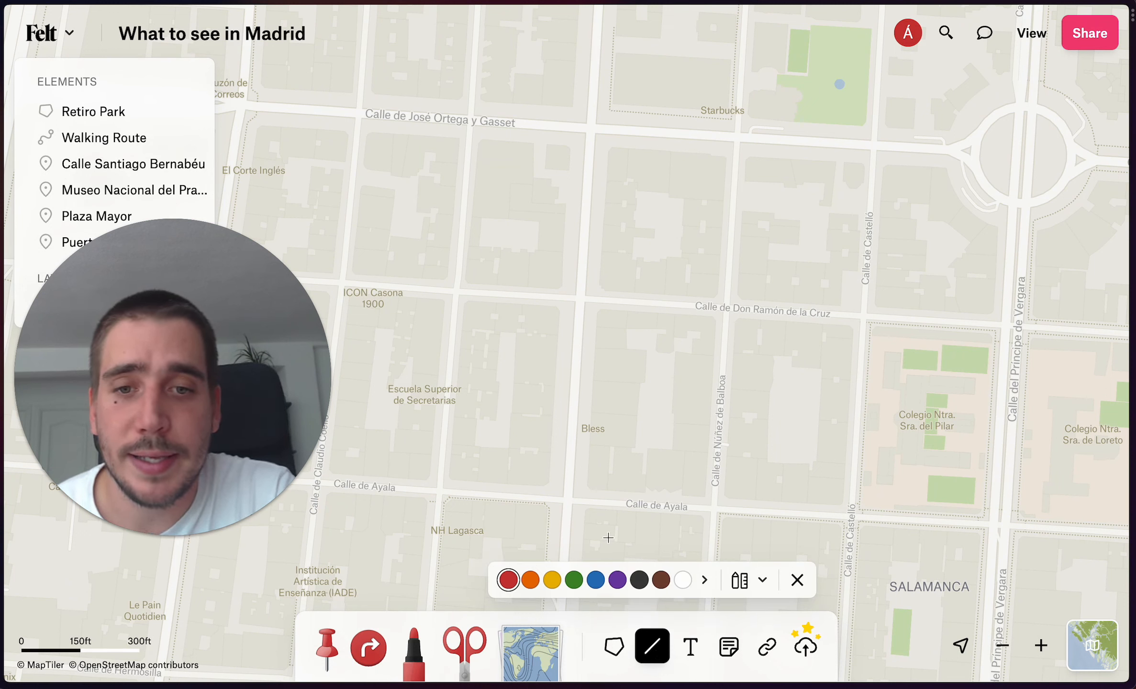
{"action": "left_click", "coordinate": [592, 128]}
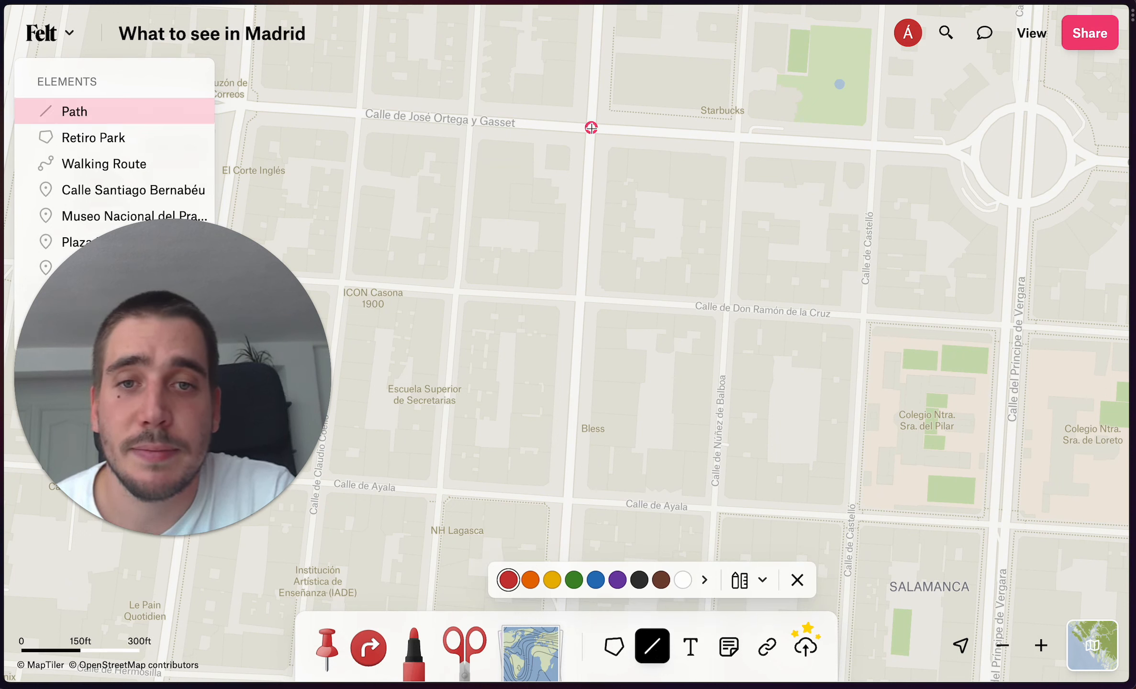
{"action": "double_click", "coordinate": [568, 498]}
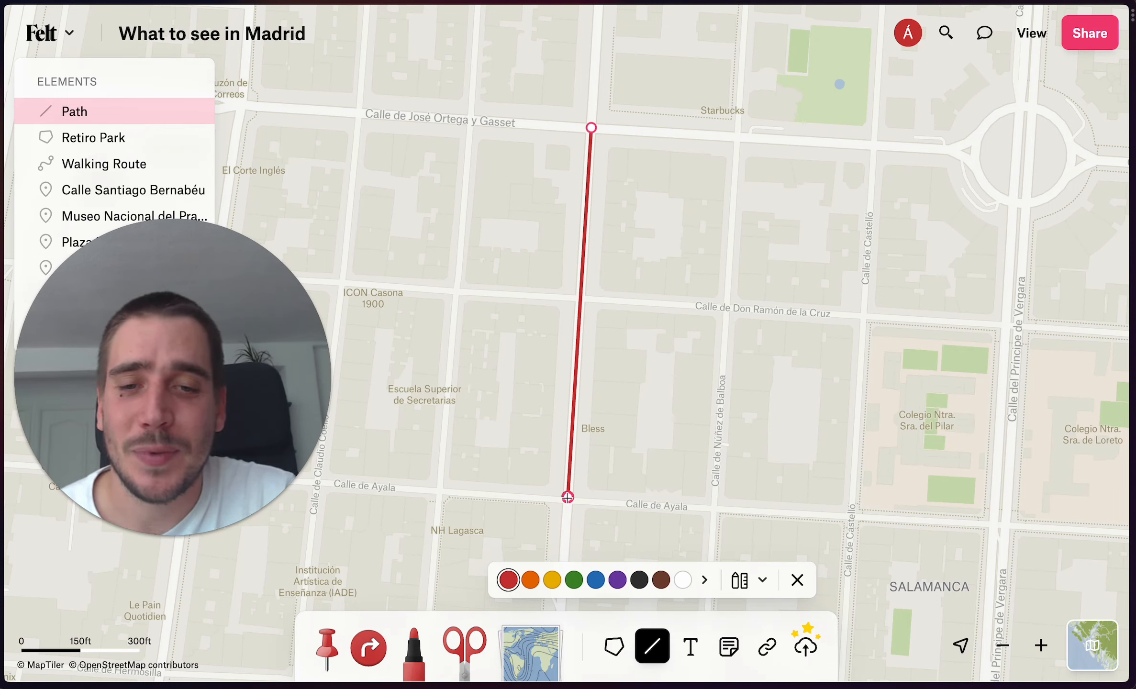
{"action": "left_click", "coordinate": [567, 497]}
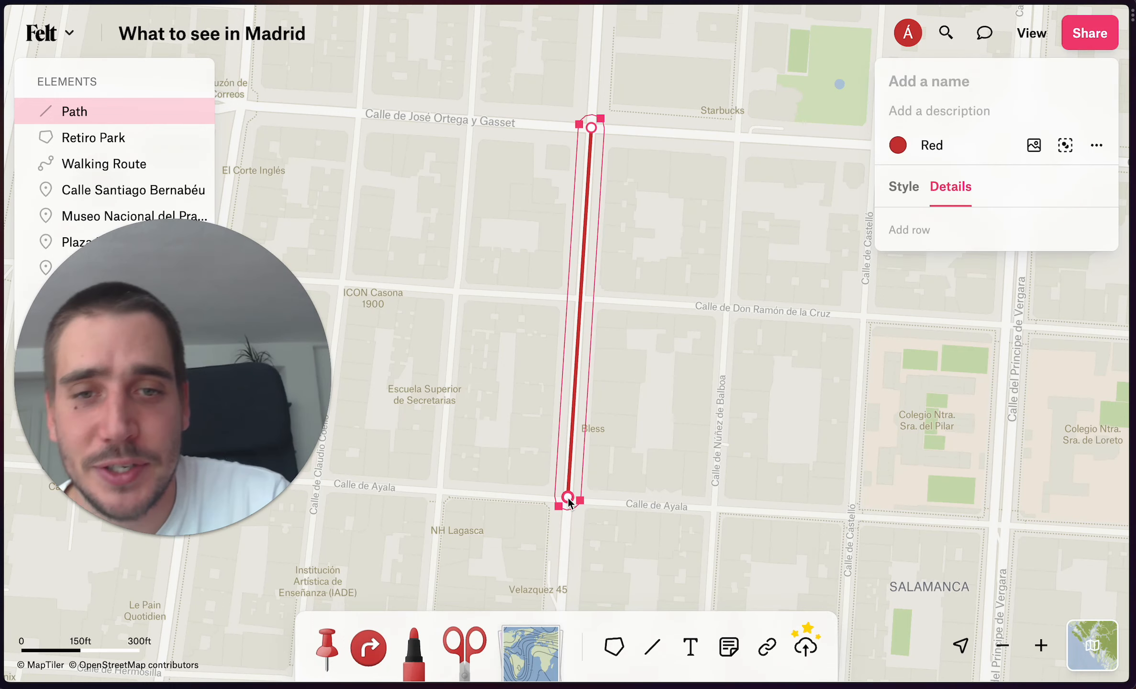
Set the width of the line along Calle de Velázquez to 3, leave its distance label off and deselect it
{"action": "left_click", "coordinate": [905, 187]}
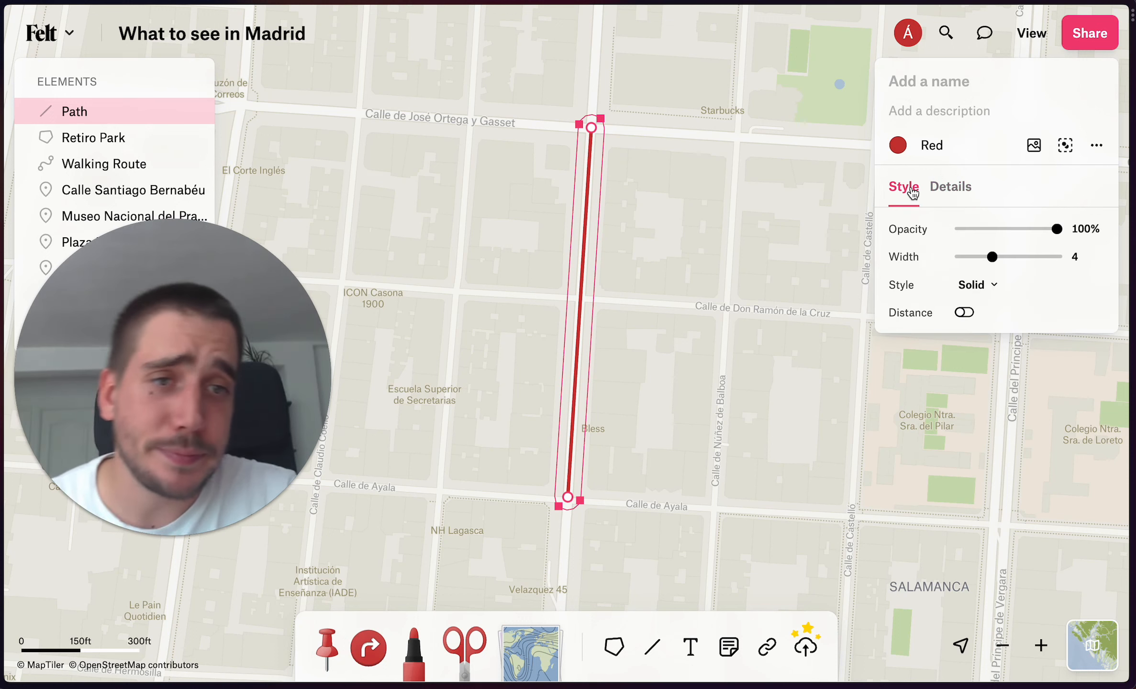
{"action": "left_click", "coordinate": [965, 313]}
{"action": "left_click", "coordinate": [966, 313]}
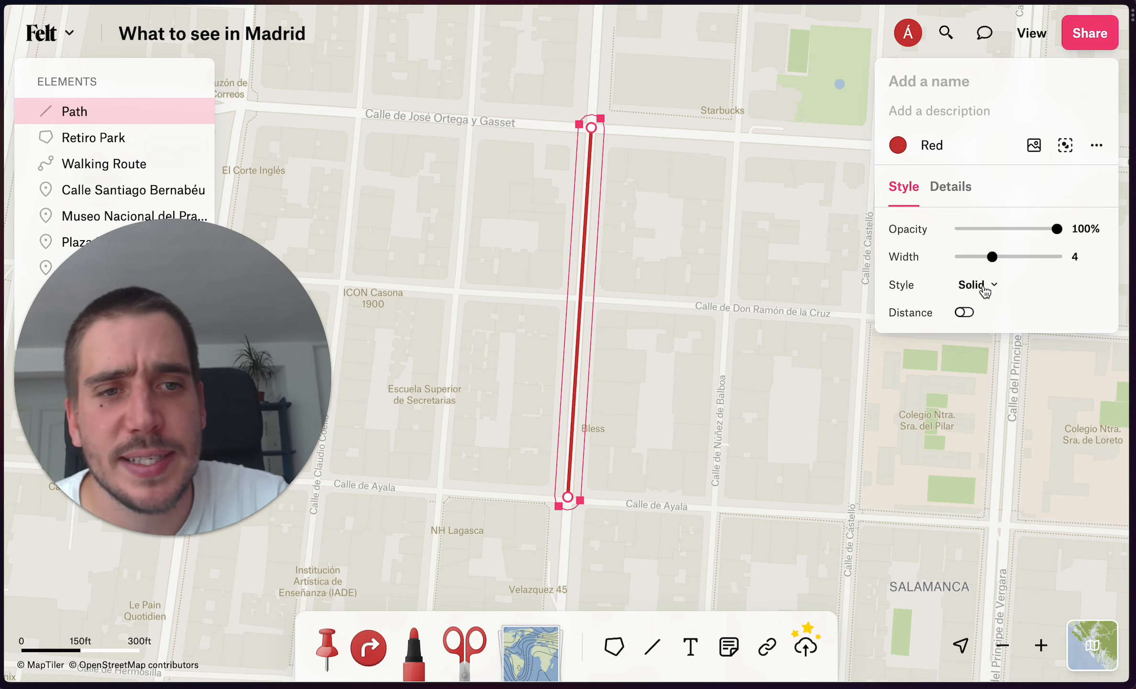
{"action": "left_click_drag", "start_coordinate": [990, 259], "coordinate": [983, 259]}
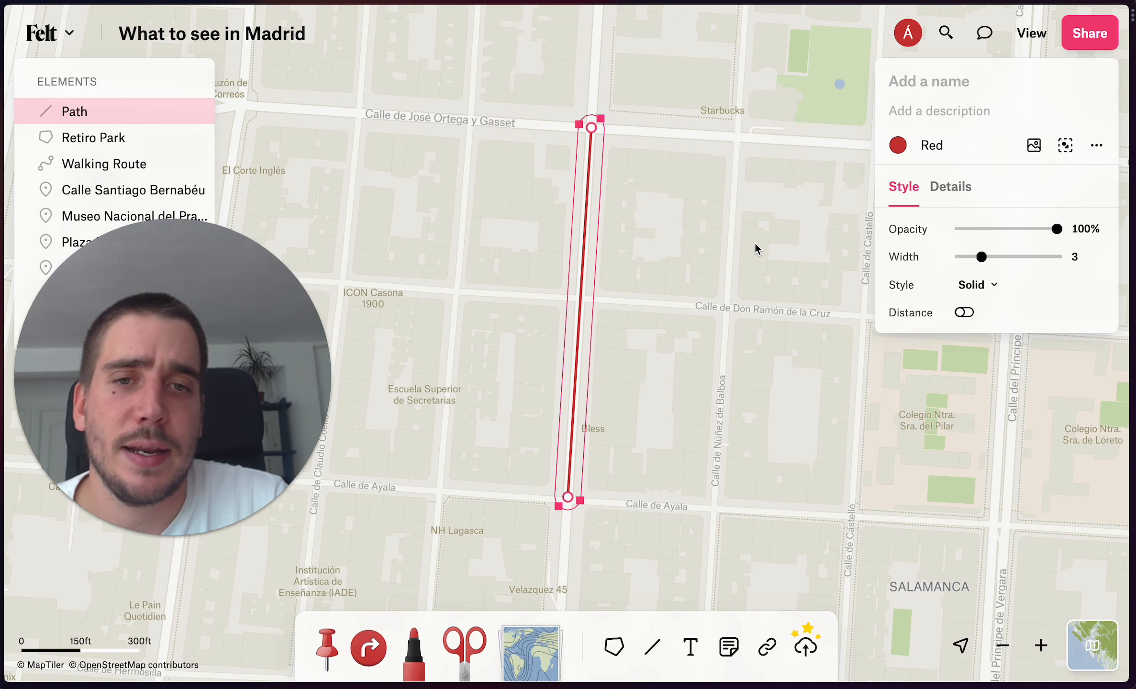
{"action": "left_click", "coordinate": [701, 284]}
{"action": "left_click_drag", "start_coordinate": [663, 311], "coordinate": [675, 306]}
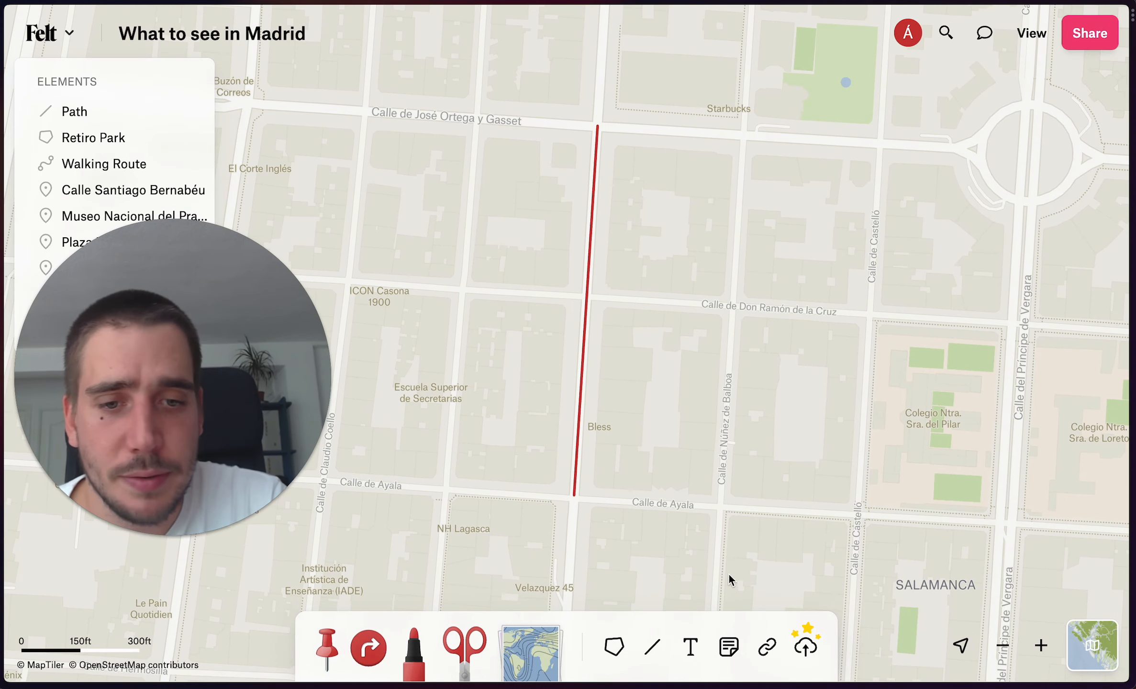
Add the text label "This street will be closed tomorrow from 9 AM to noon" above the north end of the red line
{"action": "left_click", "coordinate": [690, 647]}
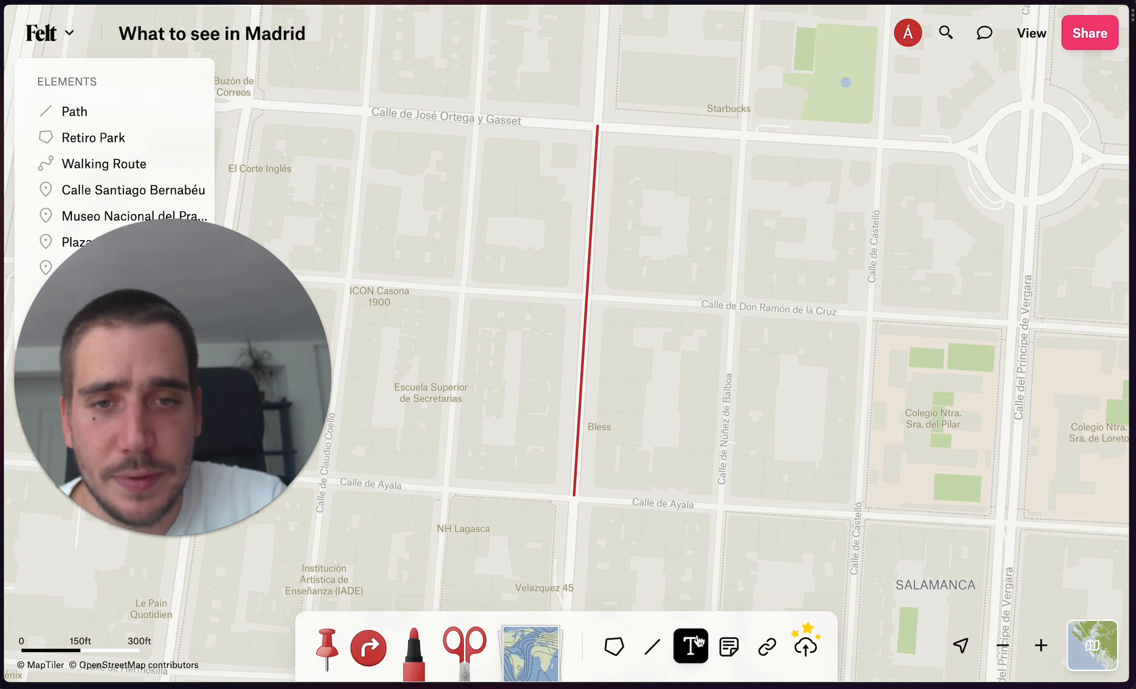
{"action": "left_click", "coordinate": [540, 89]}
{"action": "type", "text": "This stree"}
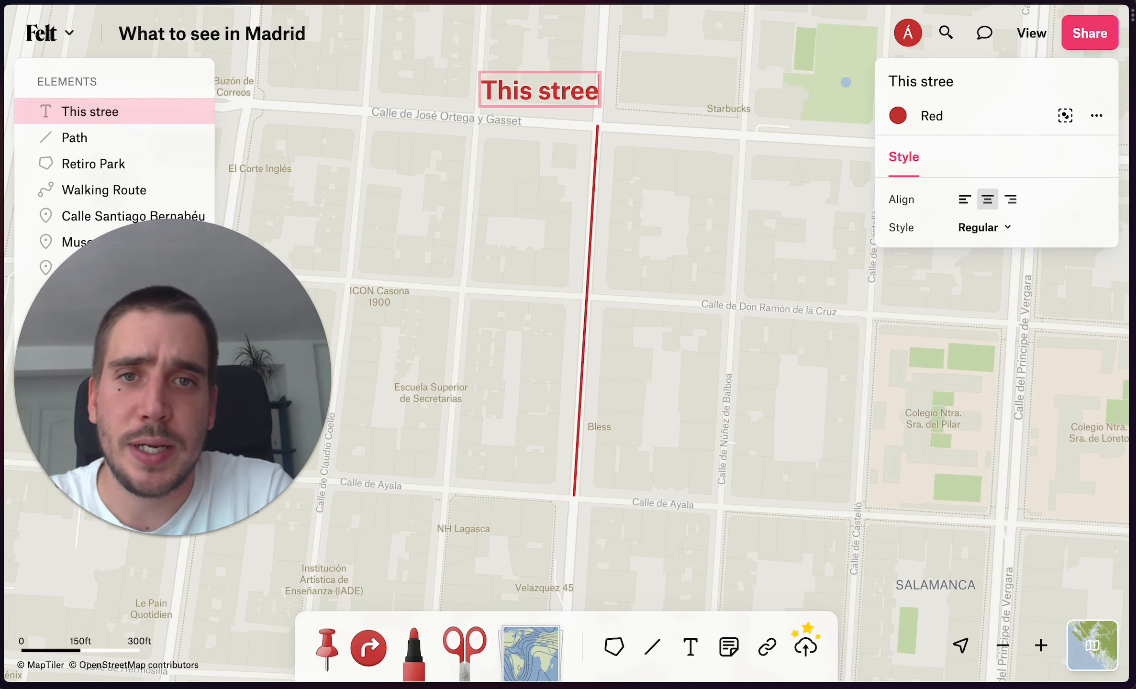
{"action": "type", "text": "t will be closed"}
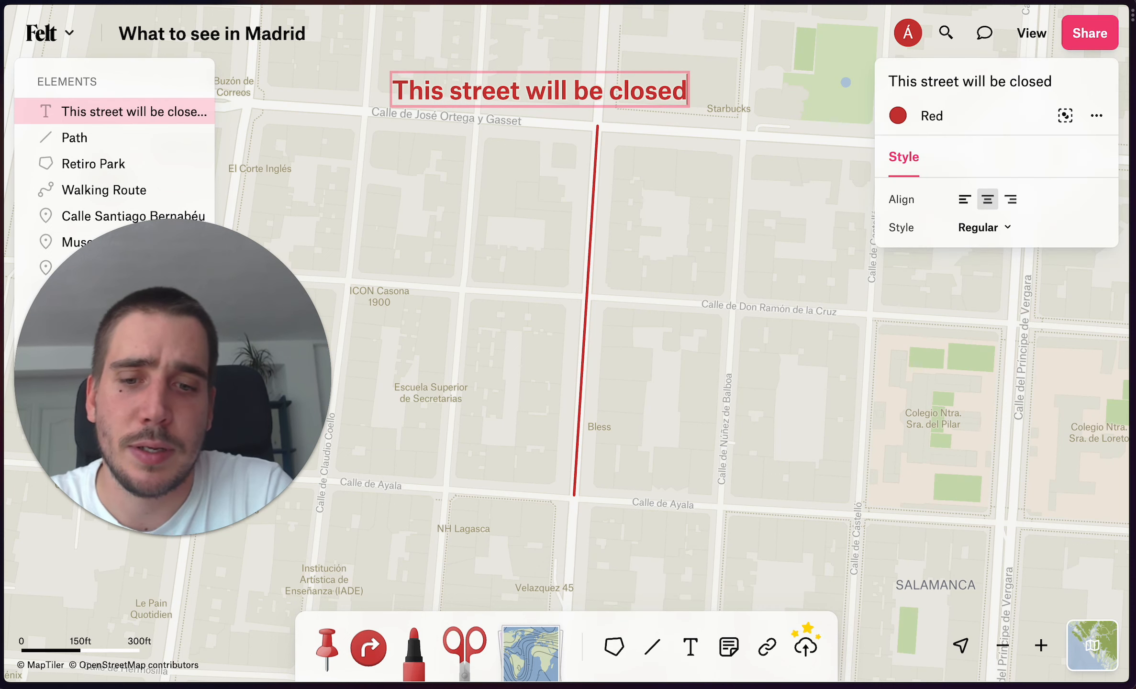
{"action": "type", "text": " tomorrow from"}
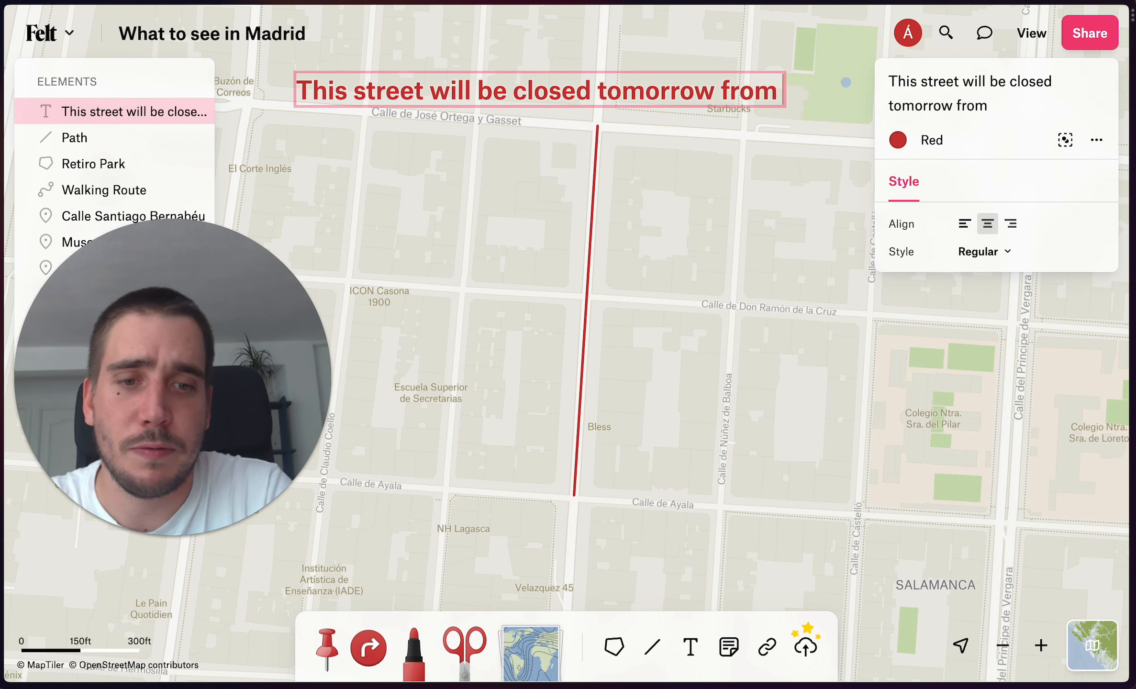
{"action": "type", "text": " 9 A"}
{"action": "key", "text": "BackSpace"}
{"action": "type", "text": "AM to "}
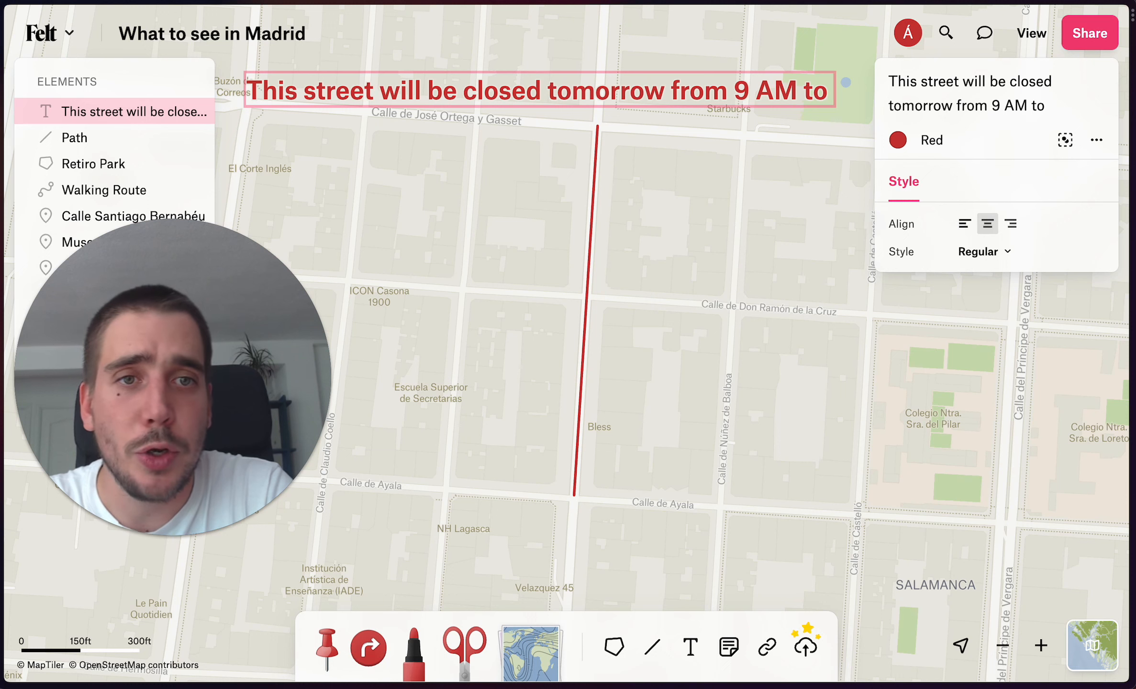
{"action": "type", "text": "noon"}
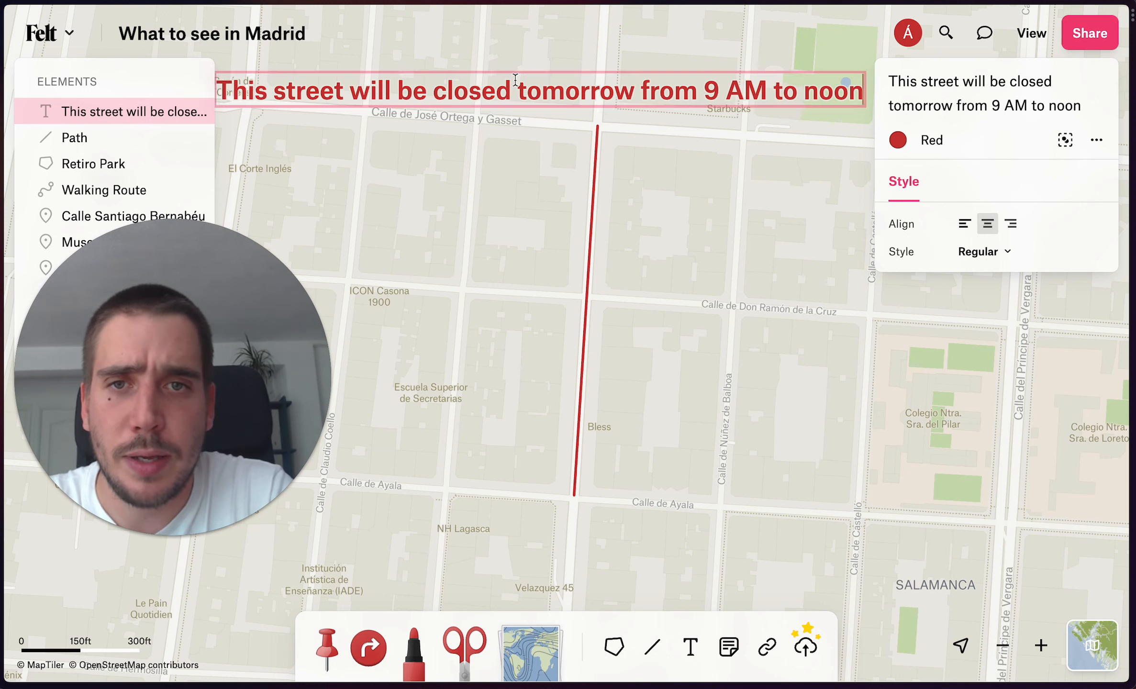
Break the street closure label into two lines before "tomorrow", nudge it slightly up off Calle de José Ortega y Gasset and deselect it
{"action": "key", "text": "Return"}
{"action": "left_click", "coordinate": [528, 245]}
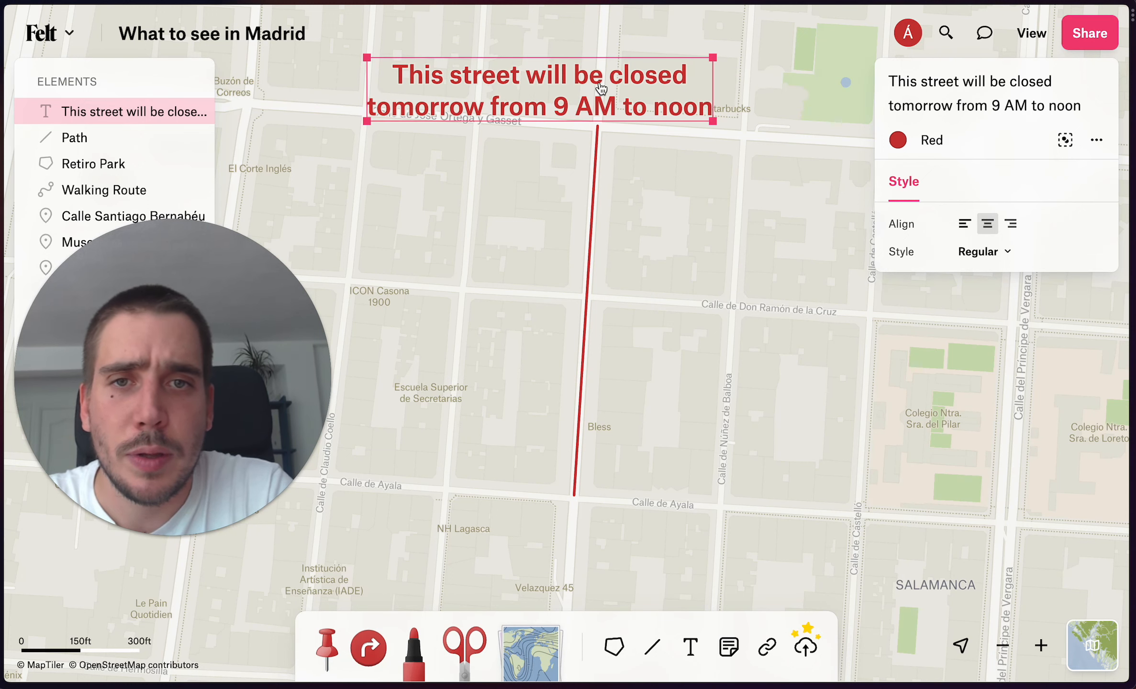
{"action": "left_click_drag", "start_coordinate": [605, 90], "coordinate": [612, 82]}
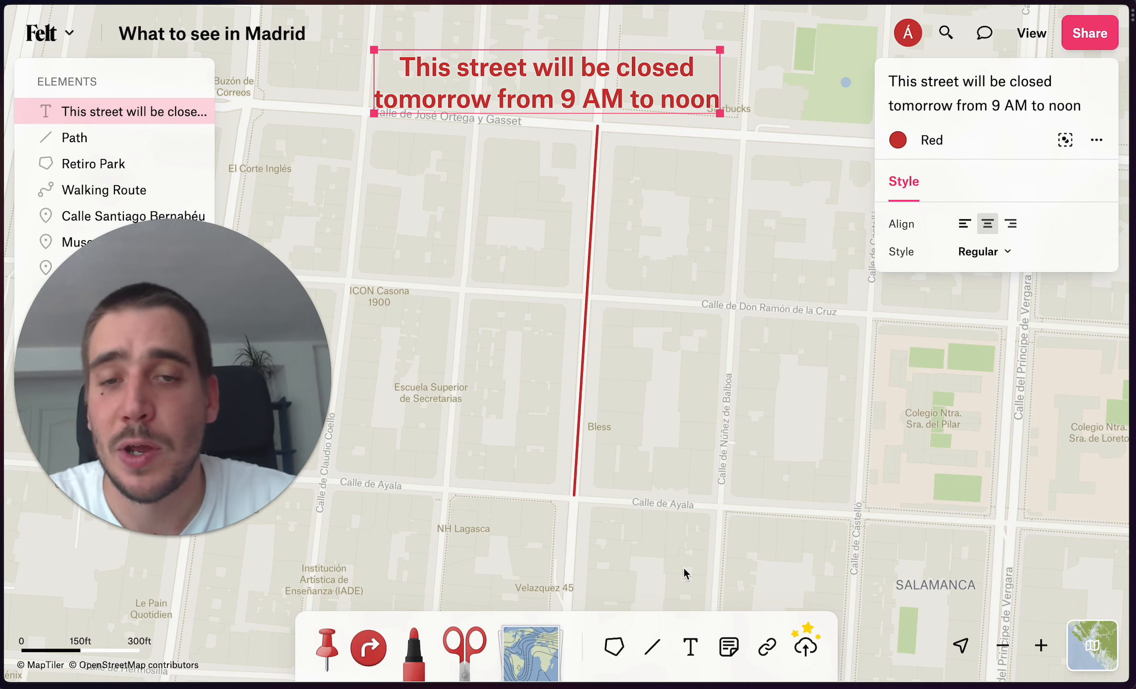
{"action": "key", "text": "Escape"}
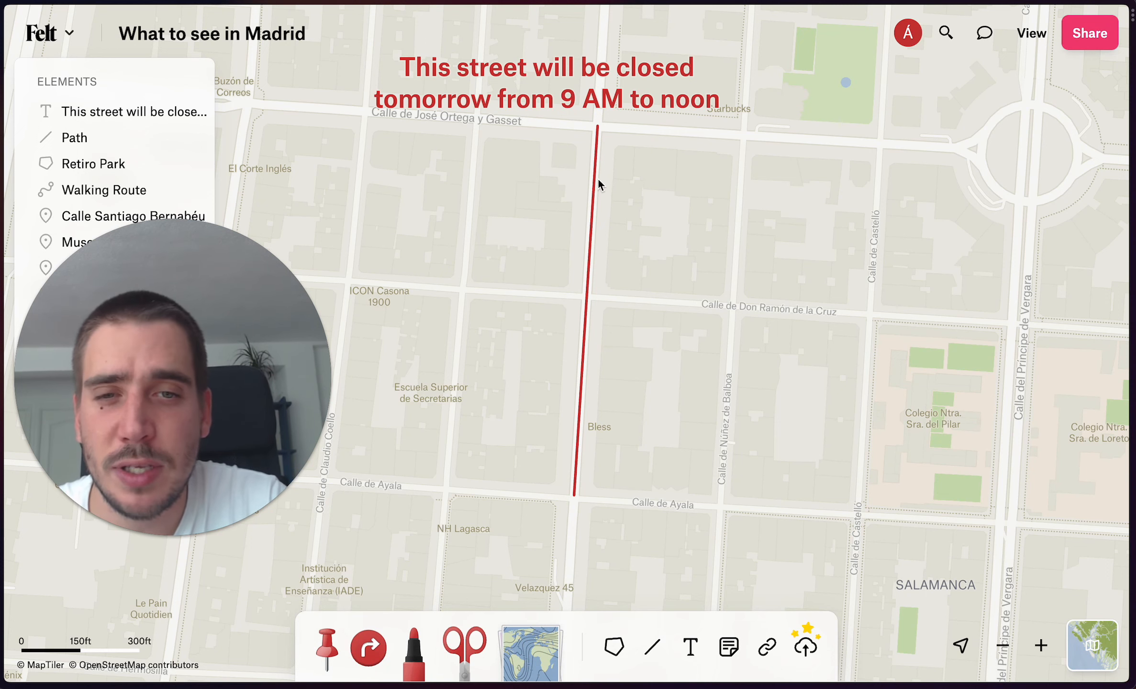
Clip five red buildings along the west side of Calle de Velázquez between José Ortega y Gasset and Don Ramón de la Cruz
{"action": "scroll", "coordinate": [590, 190], "scroll_direction": "up", "scroll_amount": 5}
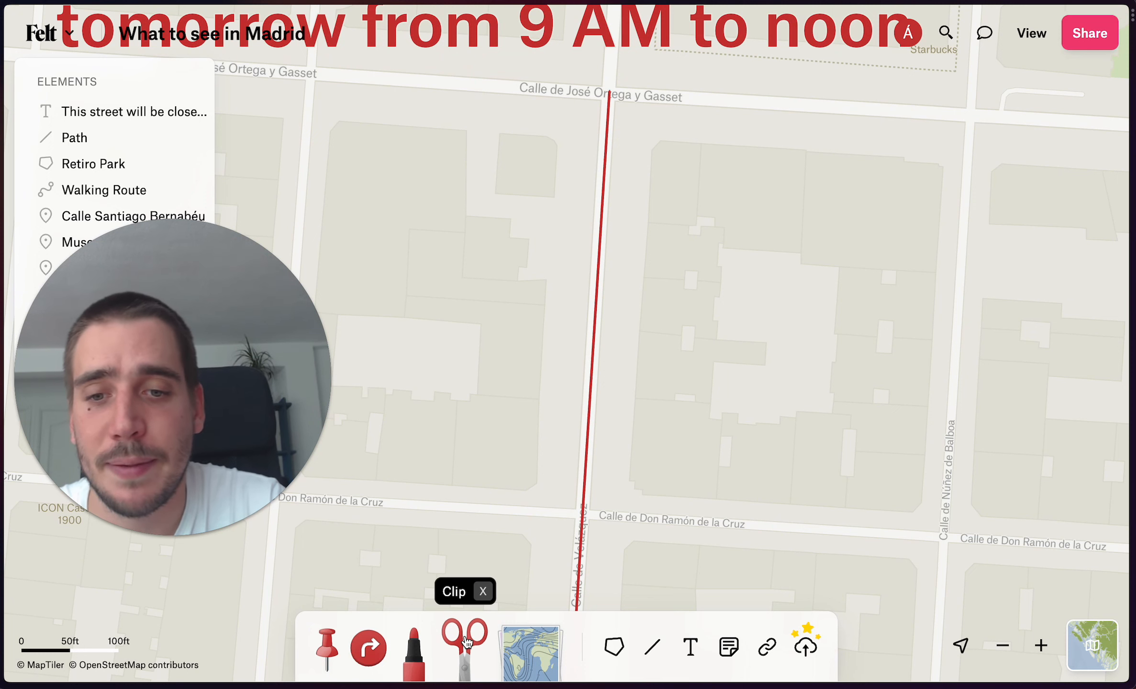
{"action": "left_click", "coordinate": [464, 651]}
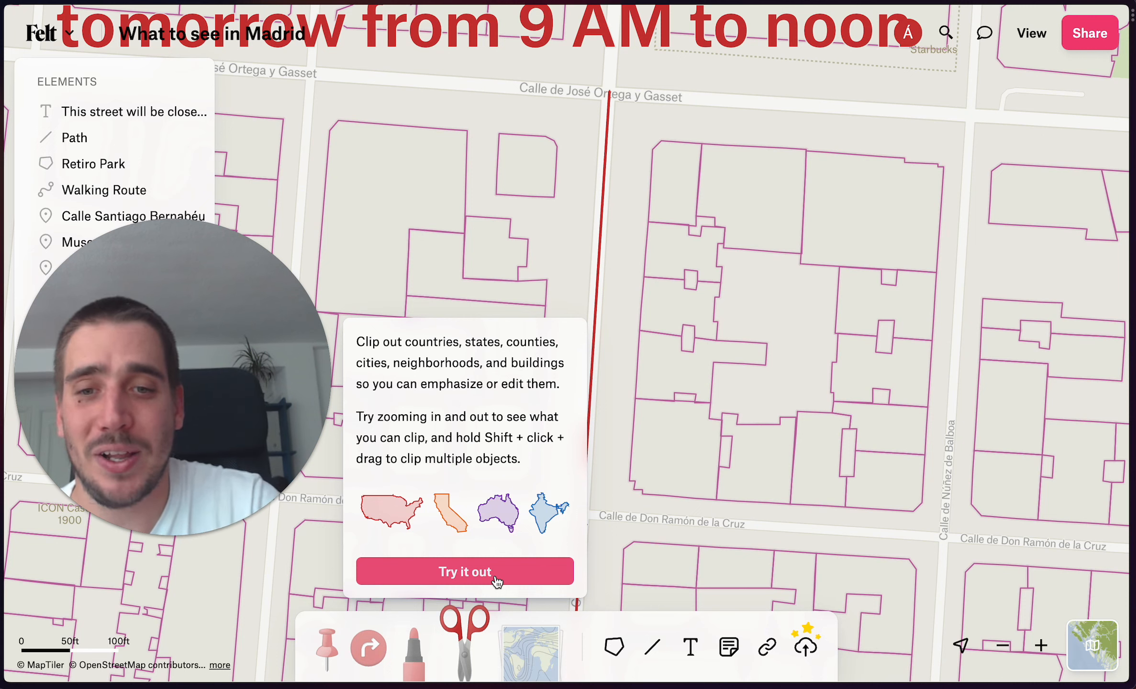
{"action": "left_click", "coordinate": [496, 573]}
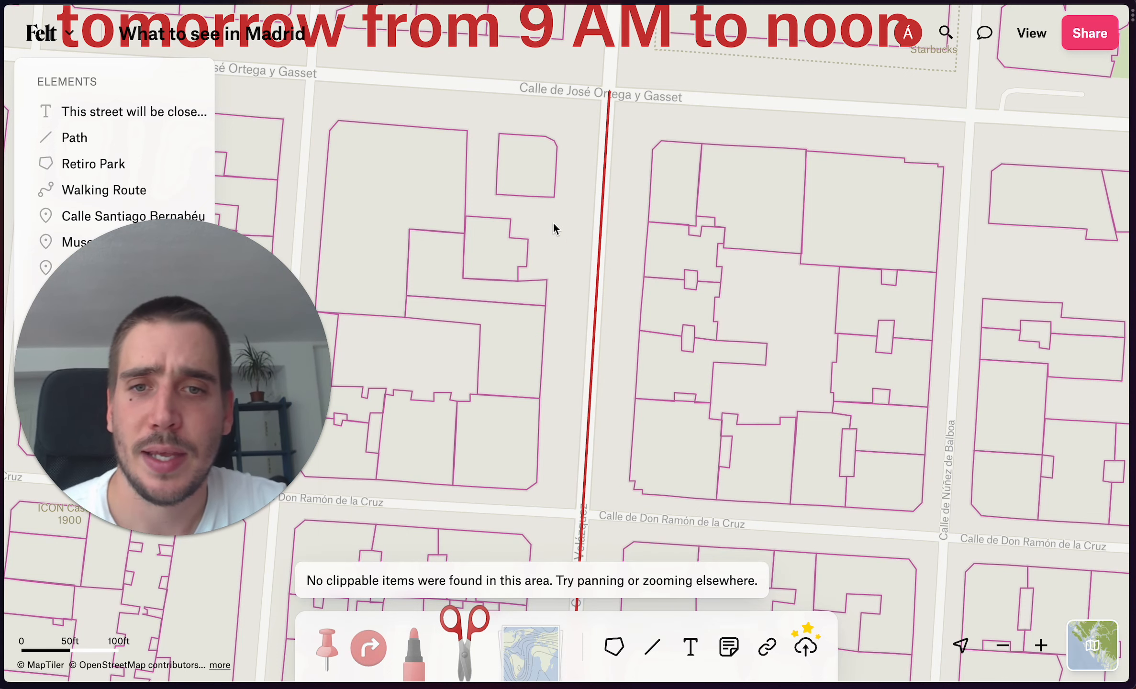
{"action": "scroll", "coordinate": [541, 242], "scroll_direction": "up", "scroll_amount": 2}
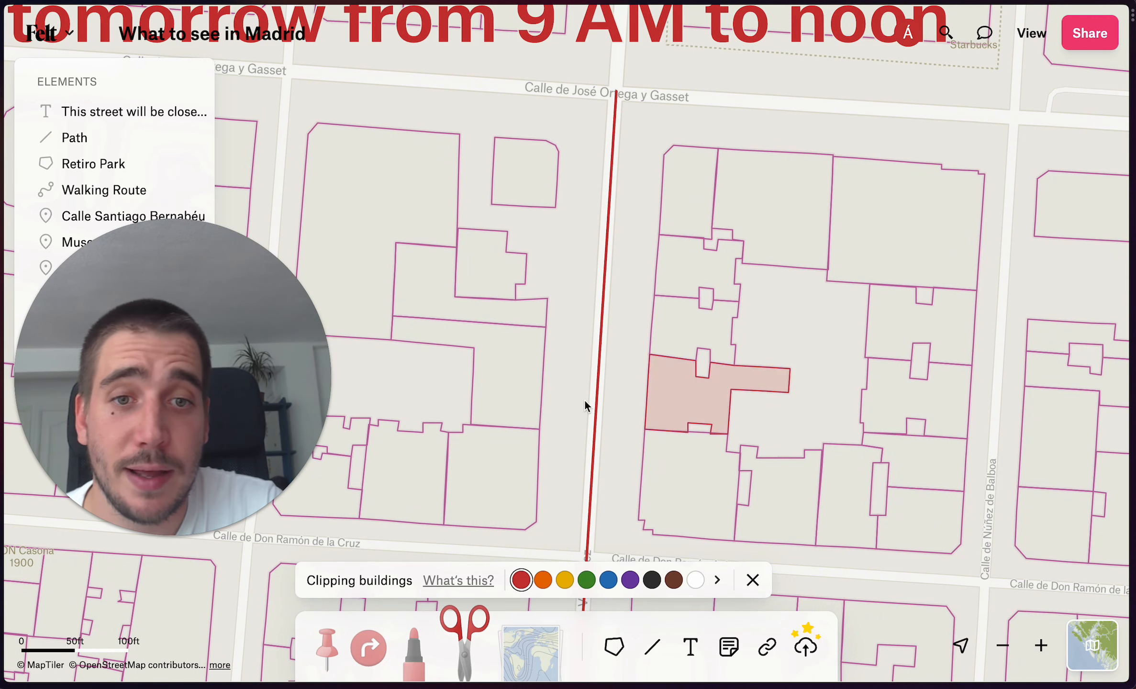
{"action": "left_click", "coordinate": [541, 178]}
{"action": "left_click", "coordinate": [498, 253]}
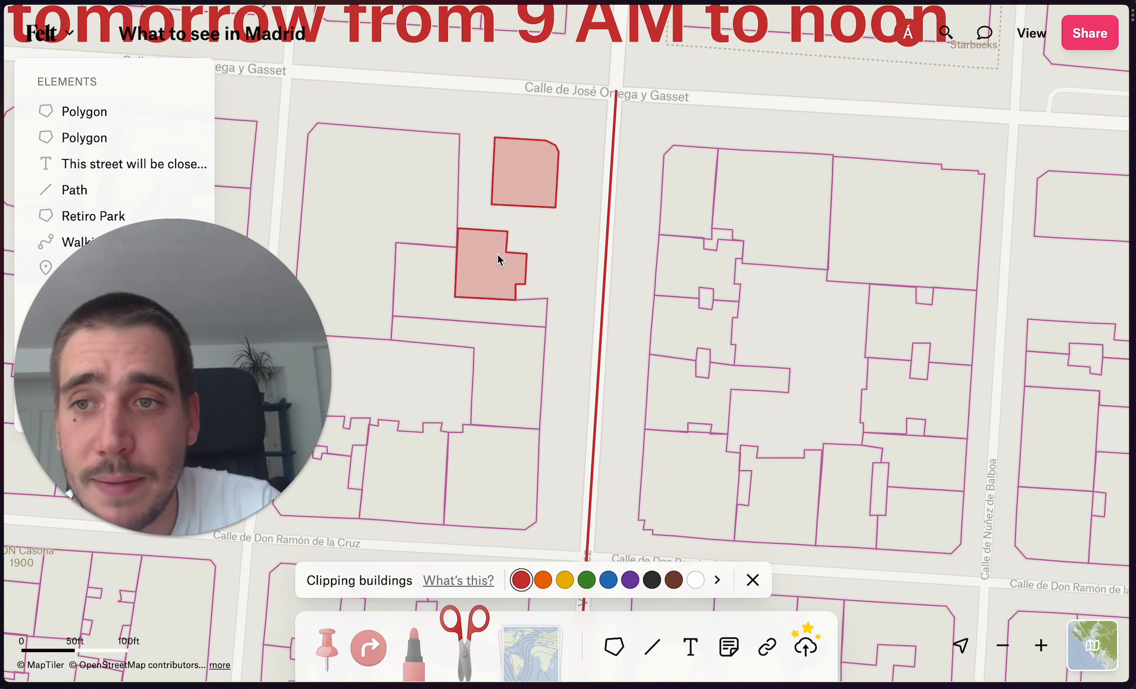
{"action": "left_click", "coordinate": [509, 308]}
{"action": "left_click", "coordinate": [511, 383]}
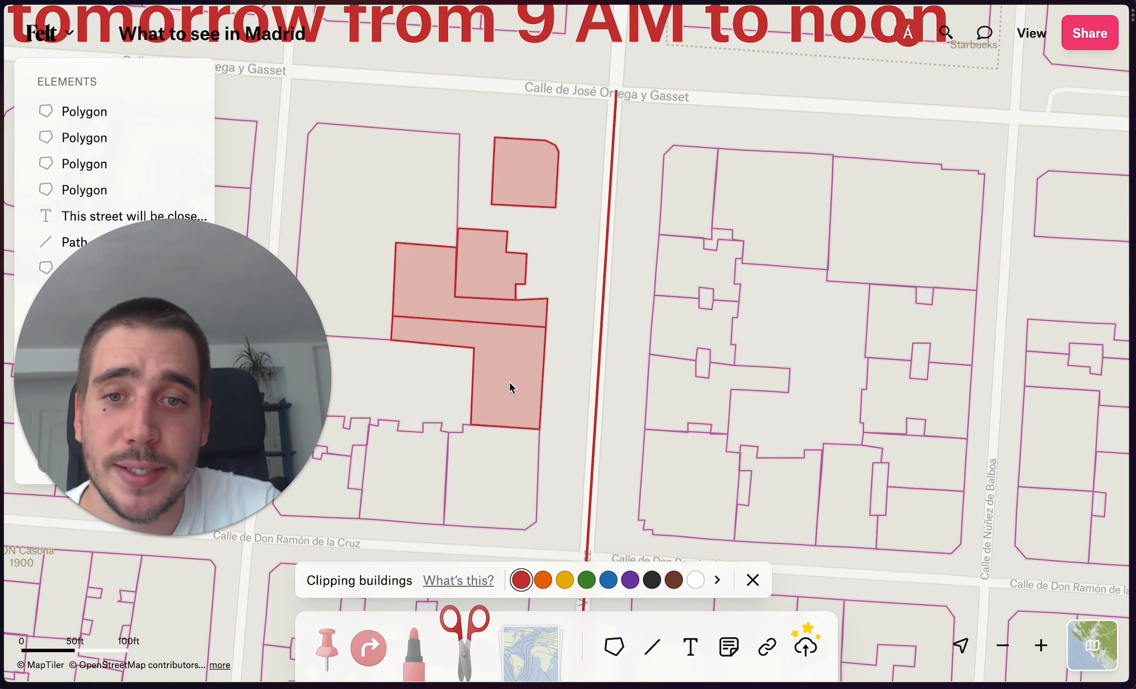
{"action": "left_click", "coordinate": [508, 459]}
Clip the row of buildings on the west side of Calle de Velázquez between Don Ramón de la Cruz and Ayala
{"action": "scroll", "coordinate": [571, 416], "scroll_direction": "down", "scroll_amount": 5}
{"action": "left_click_drag", "start_coordinate": [563, 437], "coordinate": [573, 183]}
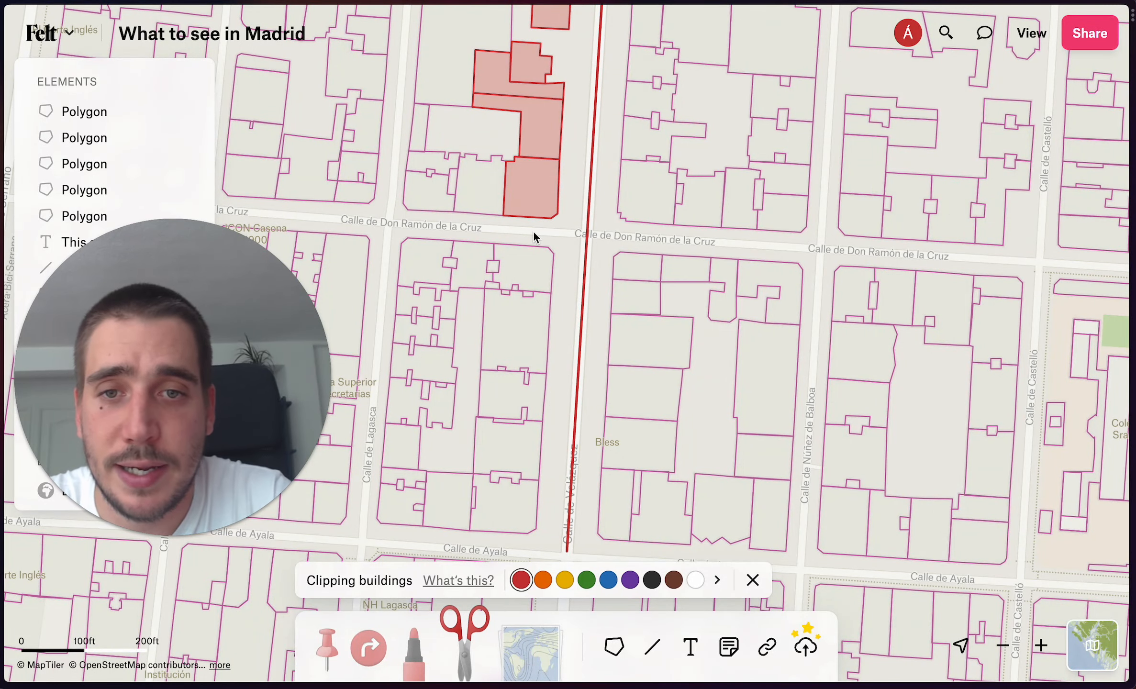
{"action": "mouse_move", "coordinate": [535, 238]}
{"action": "left_mouse_down"}
{"action": "mouse_move", "coordinate": [507, 490]}
{"action": "mouse_move", "coordinate": [535, 533]}
{"action": "mouse_move", "coordinate": [545, 528]}
{"action": "left_mouse_up"}
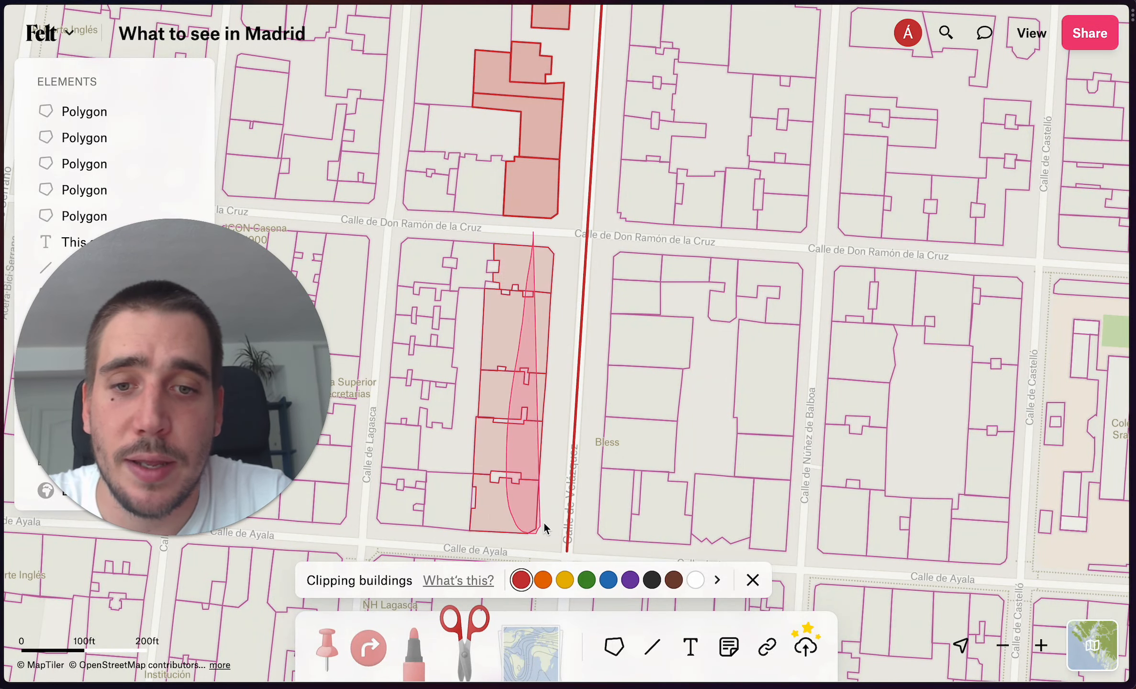
Clip the buildings along the east side of Calle de Velázquez from José Ortega y Gasset to Ayala and leave the Clip tool
{"action": "scroll", "coordinate": [582, 277], "scroll_direction": "up", "scroll_amount": 5}
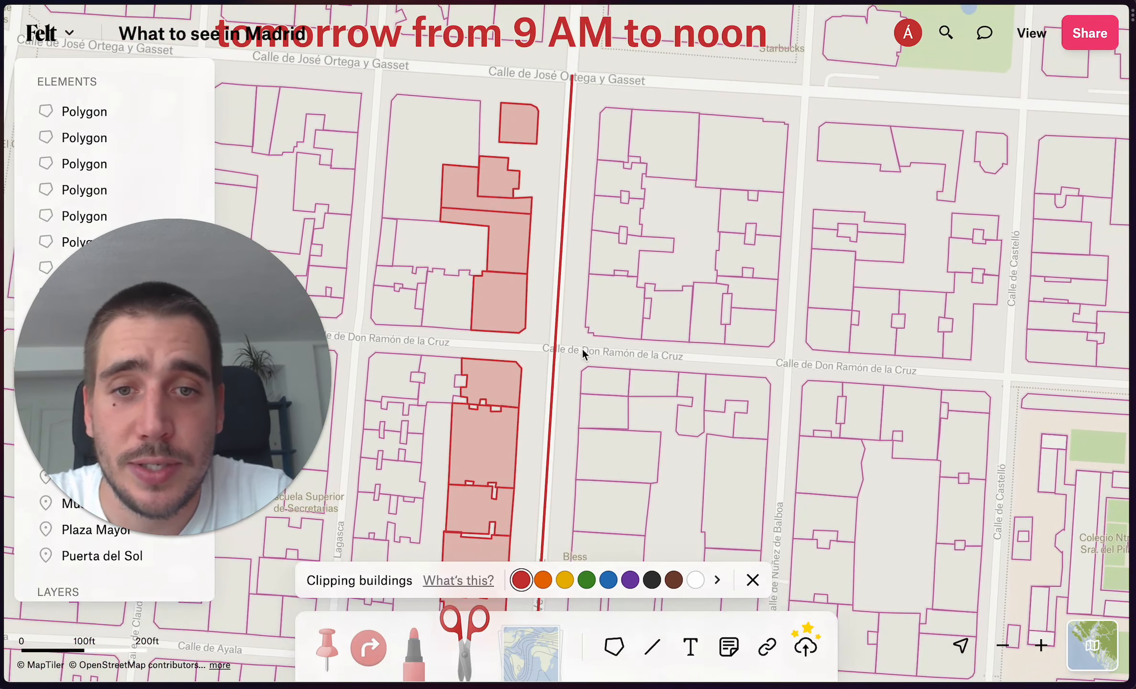
{"action": "left_click_drag", "start_coordinate": [595, 350], "coordinate": [621, 127]}
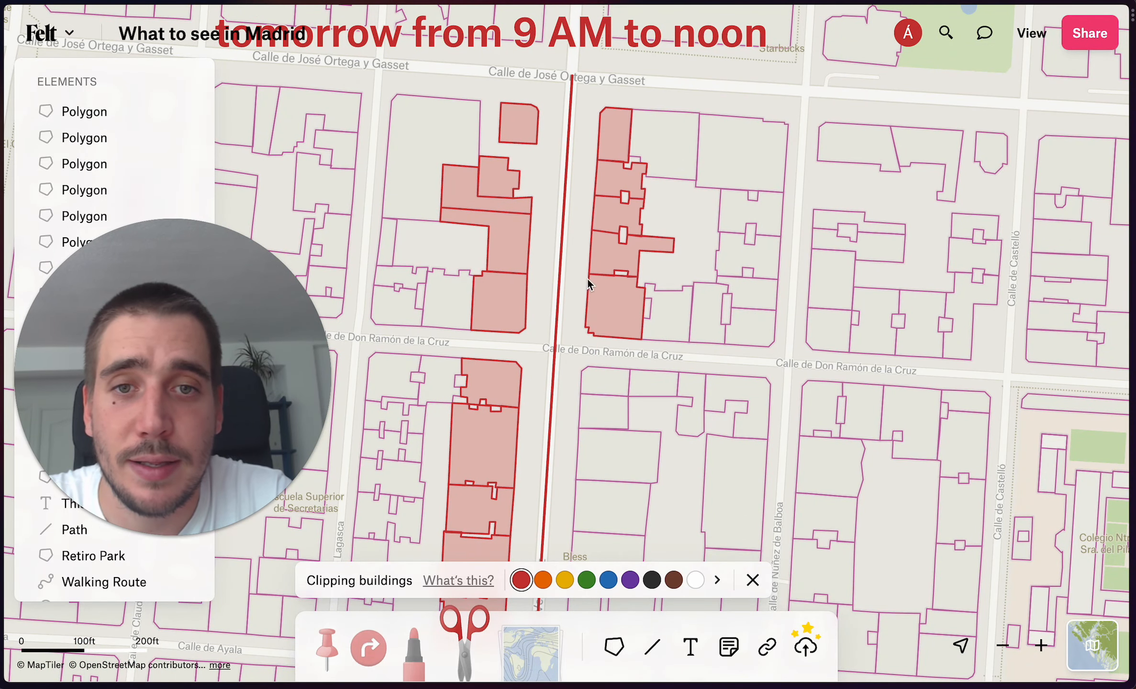
{"action": "mouse_move", "coordinate": [589, 357]}
{"action": "left_mouse_down"}
{"action": "mouse_move", "coordinate": [594, 194]}
{"action": "mouse_move", "coordinate": [581, 480]}
{"action": "left_mouse_up"}
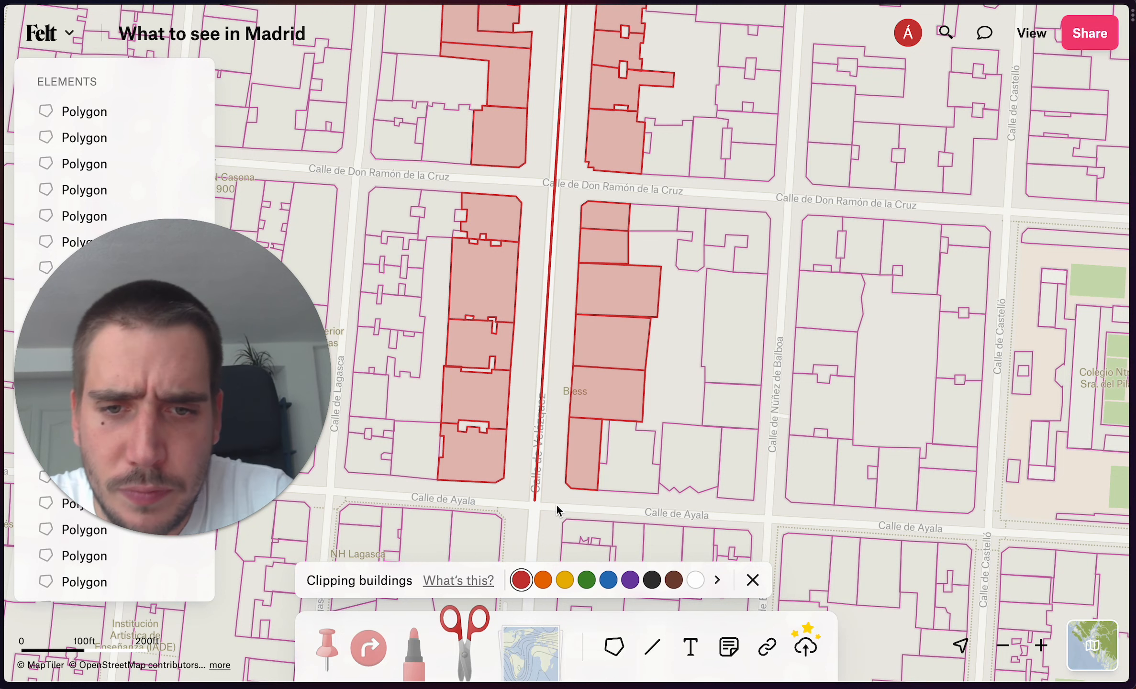
{"action": "left_click", "coordinate": [751, 580]}
{"action": "scroll", "coordinate": [628, 459], "scroll_direction": "down", "scroll_amount": 3}
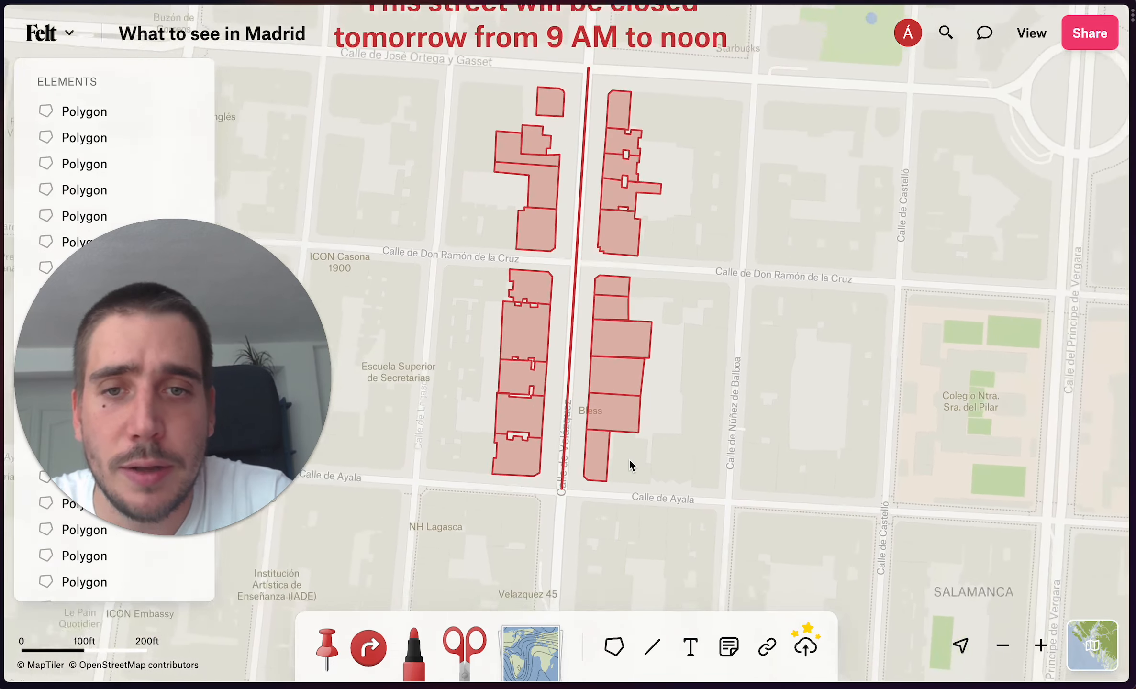
Change the color of the line along Calle de Velázquez to black and deselect it
{"action": "left_click", "coordinate": [577, 278]}
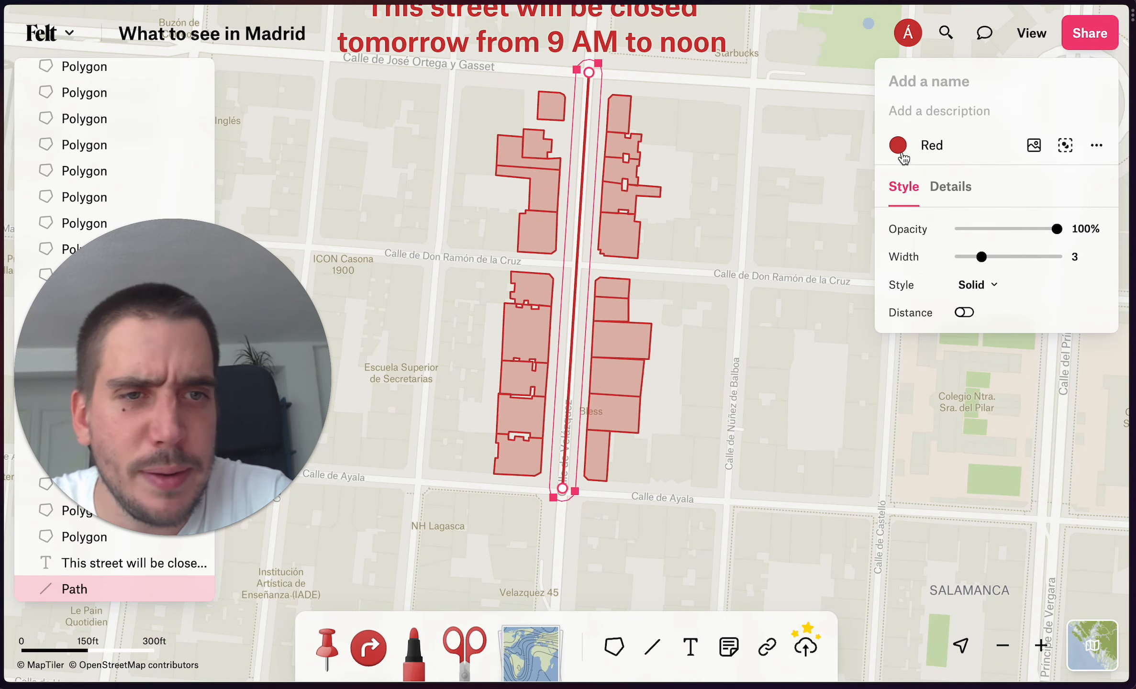
{"action": "left_click", "coordinate": [900, 148]}
{"action": "left_click", "coordinate": [1032, 180]}
{"action": "left_click", "coordinate": [701, 252]}
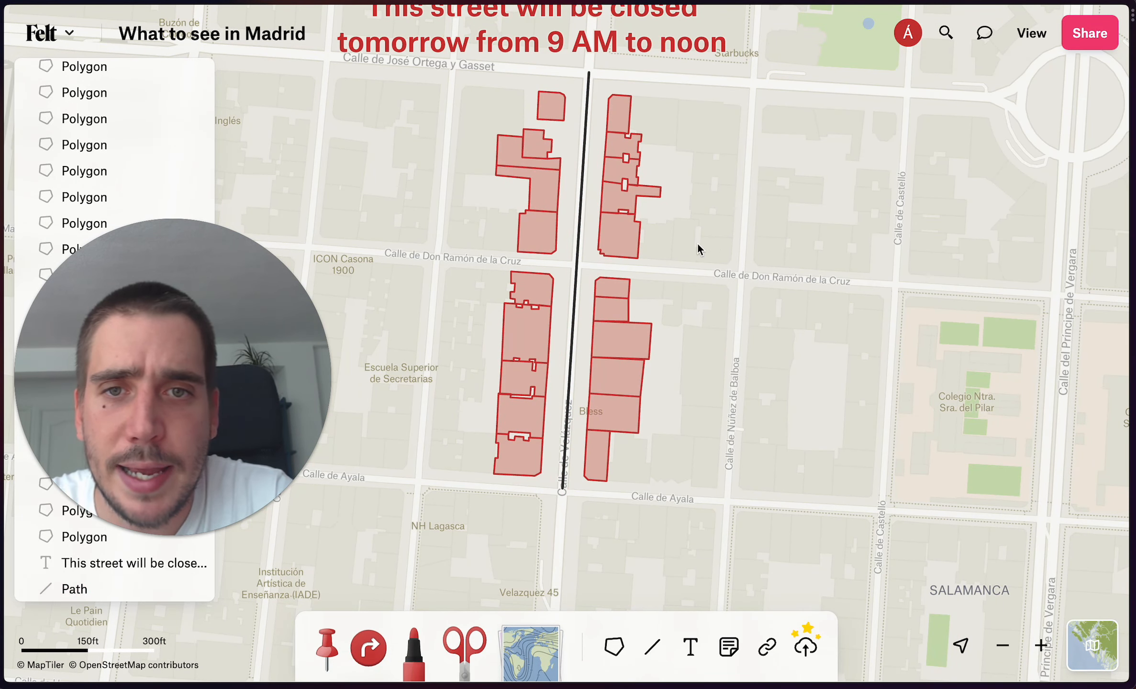
Recolor the northernmost clipped building west of the line purple and deselect it
{"action": "left_click", "coordinate": [556, 110]}
{"action": "left_click", "coordinate": [472, 126]}
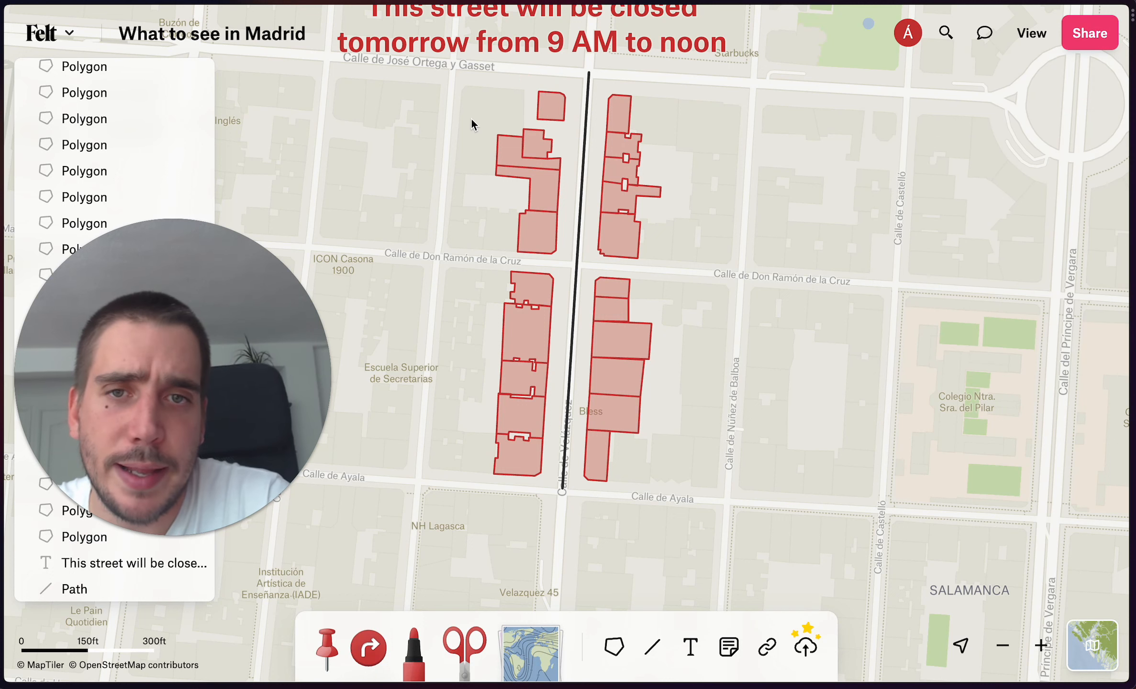
{"action": "left_click", "coordinate": [549, 102]}
{"action": "left_click", "coordinate": [915, 158]}
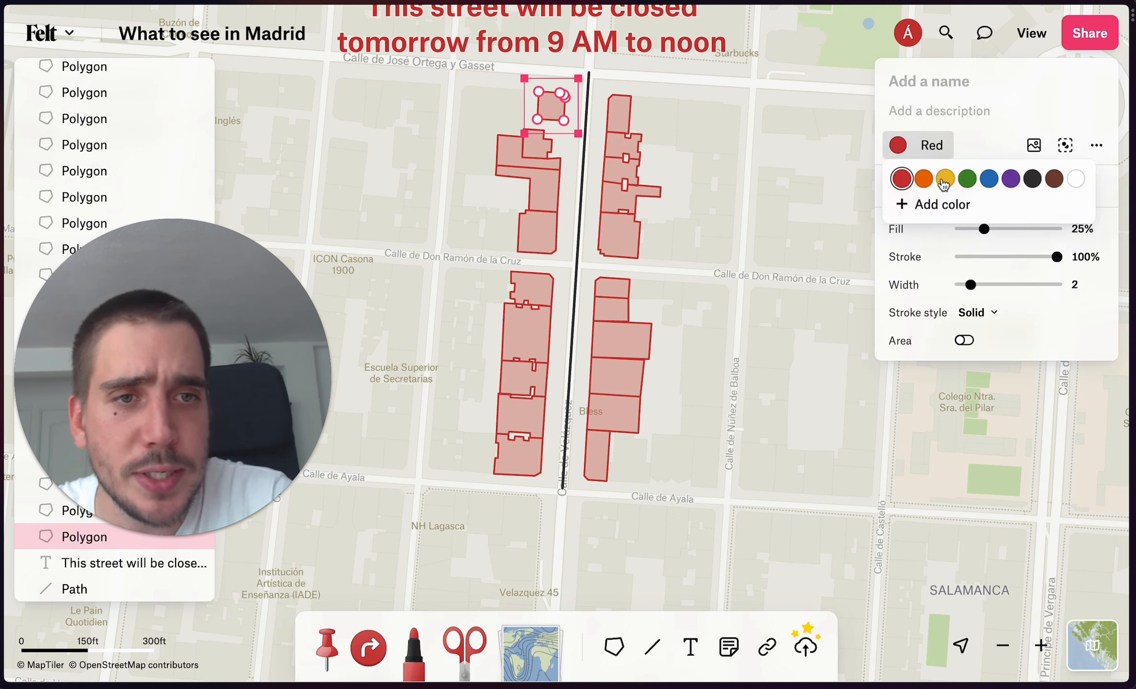
{"action": "left_click", "coordinate": [1010, 180]}
{"action": "left_click", "coordinate": [751, 152]}
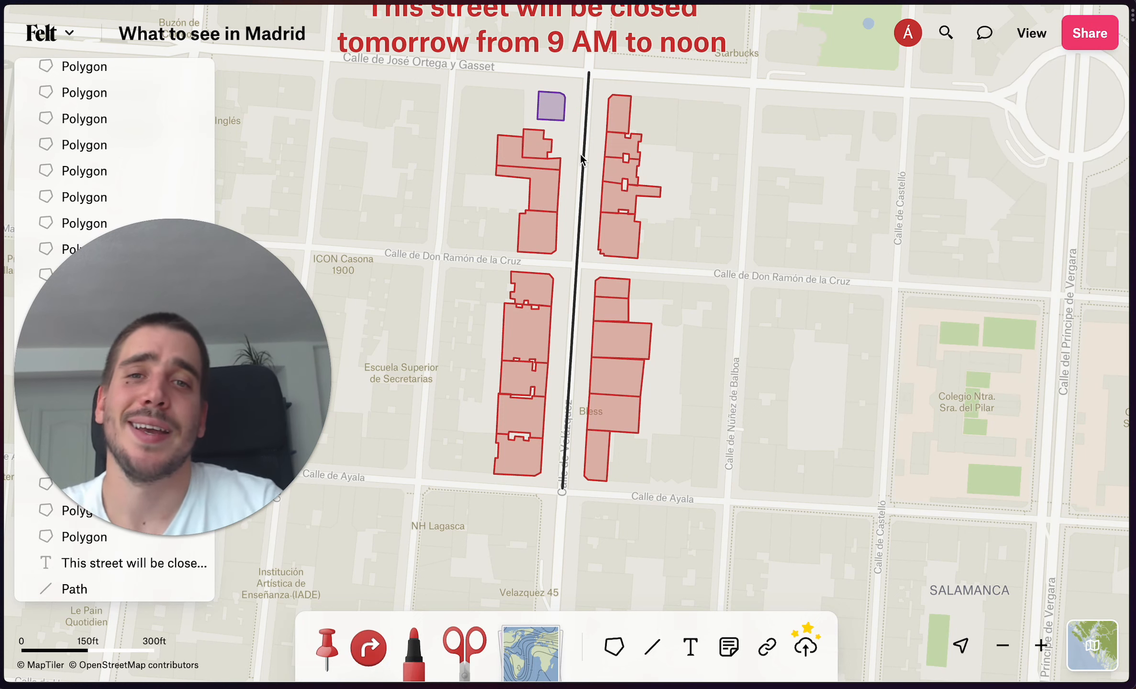
Look through the element list and select building polygons one at a time to identify each on the map
{"action": "left_click", "coordinate": [531, 152]}
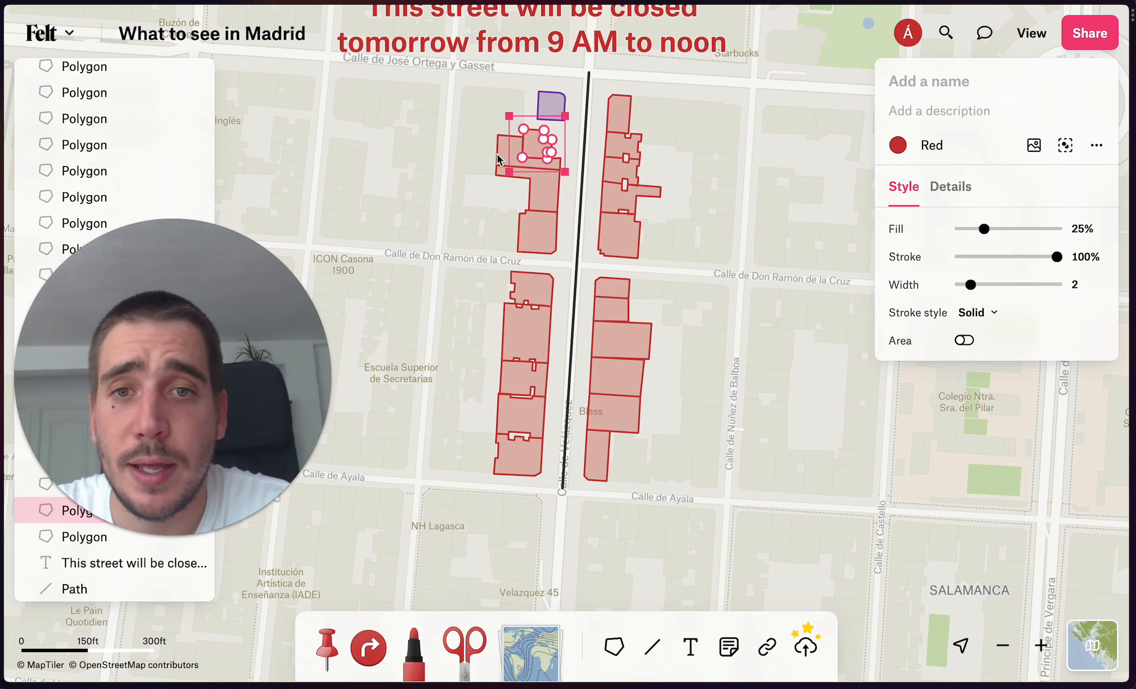
{"action": "left_click", "coordinate": [477, 160]}
{"action": "left_click_drag", "start_coordinate": [248, 347], "coordinate": [994, 345]}
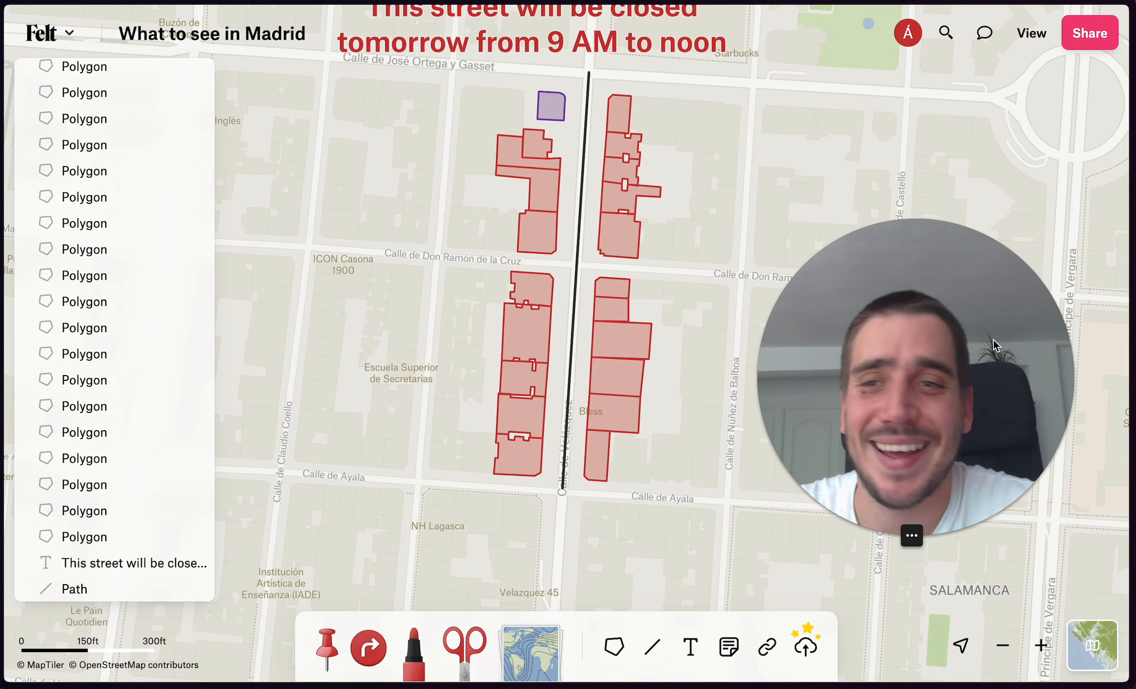
{"action": "scroll", "coordinate": [133, 158], "scroll_direction": "up", "scroll_amount": 5}
{"action": "scroll", "coordinate": [132, 158], "scroll_direction": "down", "scroll_amount": 10}
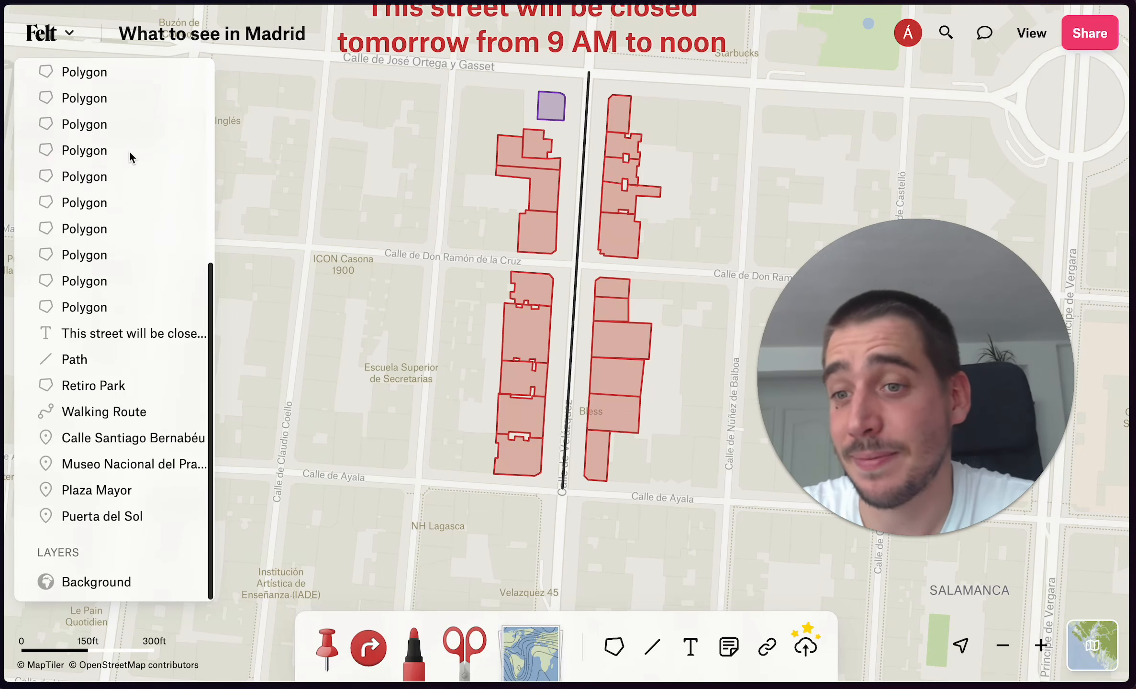
{"action": "scroll", "coordinate": [131, 158], "scroll_direction": "up", "scroll_amount": 5}
{"action": "scroll", "coordinate": [133, 159], "scroll_direction": "up", "scroll_amount": 2}
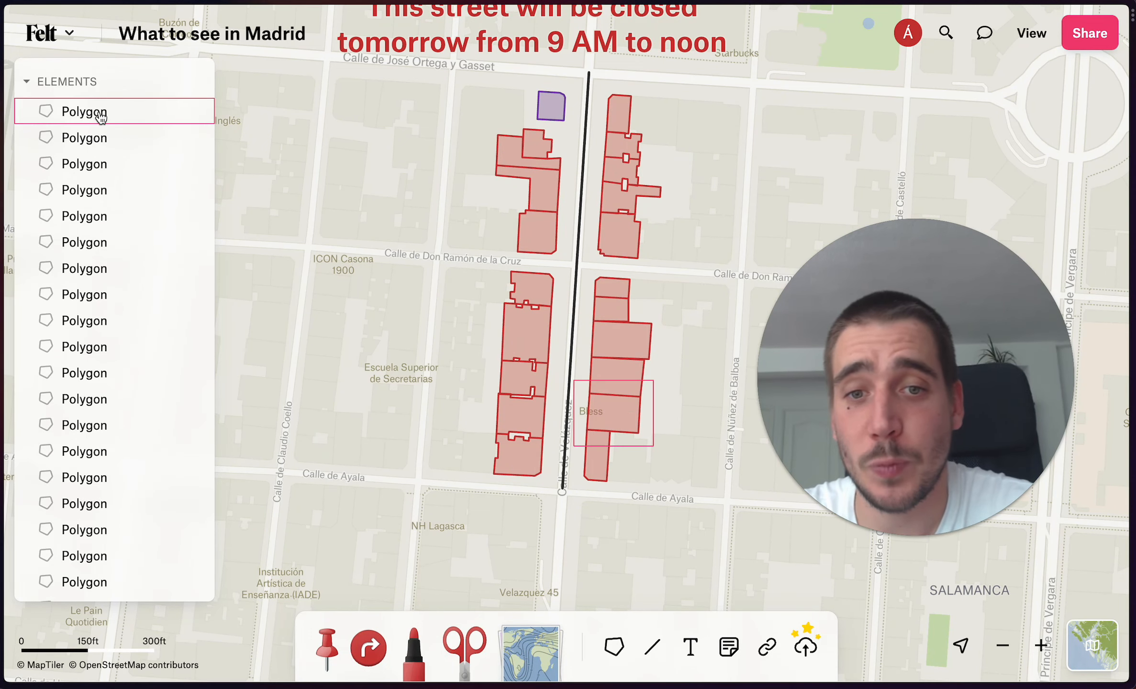
{"action": "left_click", "coordinate": [101, 114]}
{"action": "left_click", "coordinate": [98, 139]}
{"action": "left_click", "coordinate": [98, 164]}
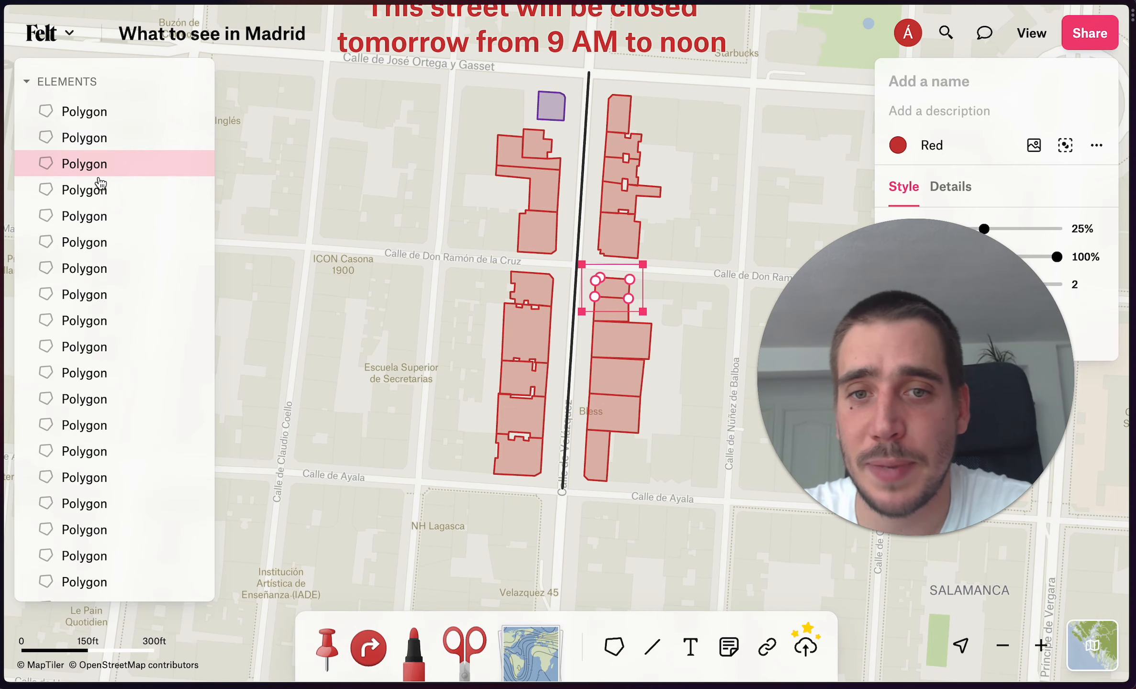
{"action": "left_click", "coordinate": [99, 216]}
{"action": "left_click", "coordinate": [100, 242]}
{"action": "left_click", "coordinate": [100, 320]}
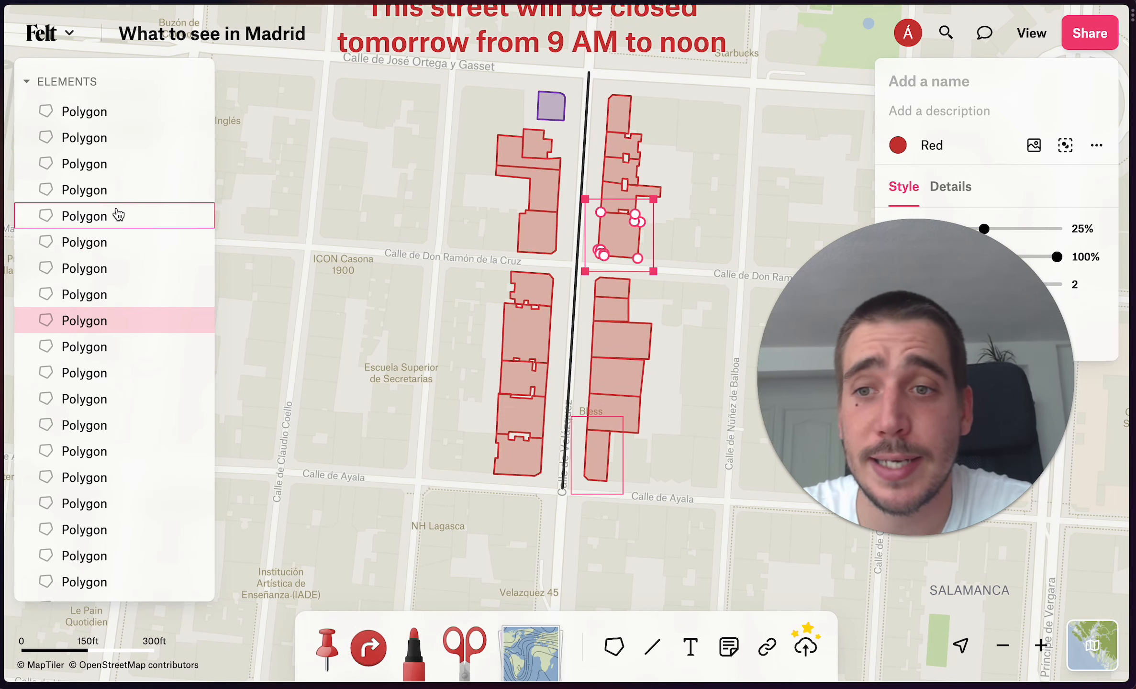
Select all the clipped building polygons in the element list and recolor them purple
{"action": "left_click", "coordinate": [127, 114]}
{"action": "left_click", "coordinate": [120, 399], "text": "shift"}
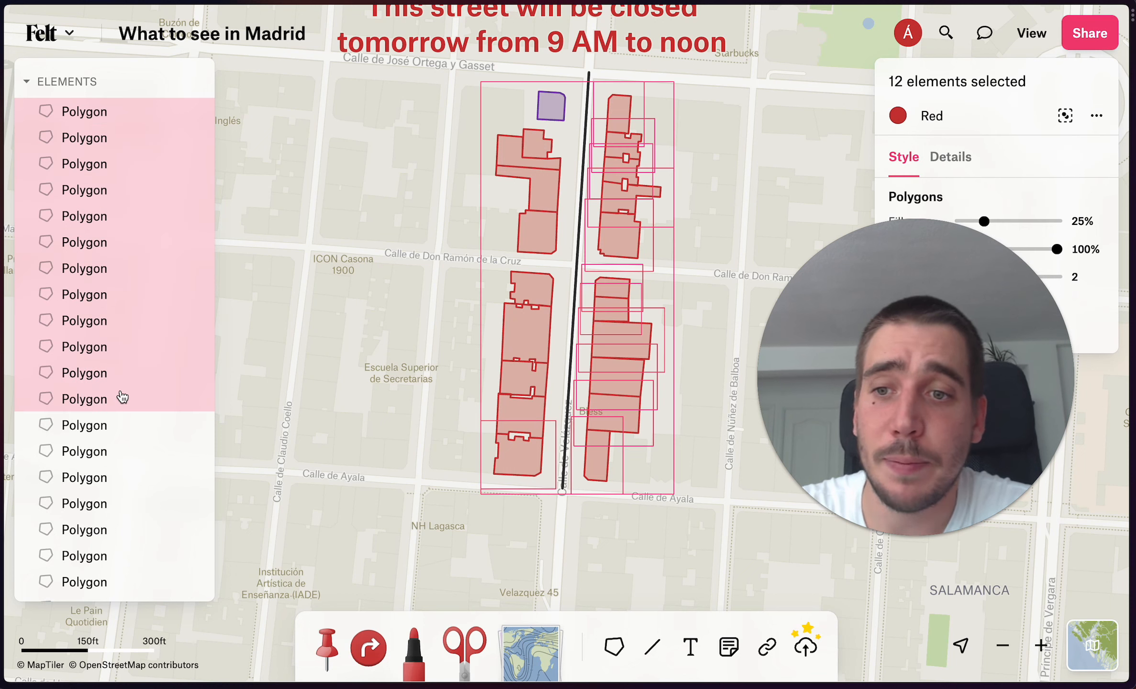
{"action": "scroll", "coordinate": [122, 316], "scroll_direction": "down", "scroll_amount": 2}
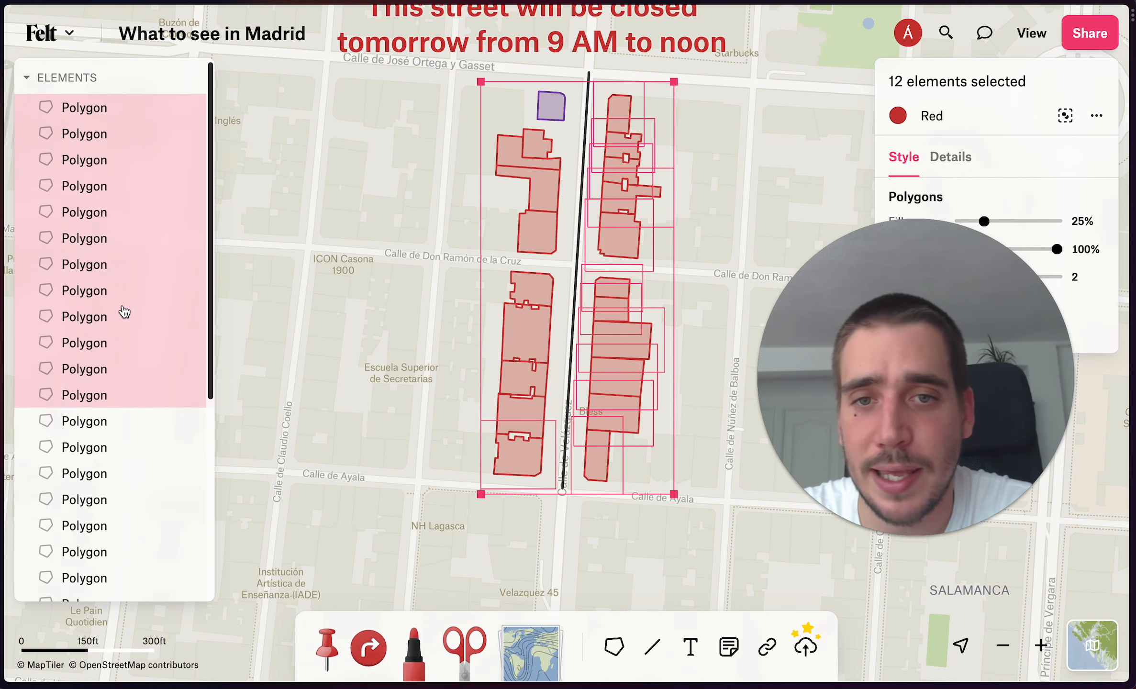
{"action": "scroll", "coordinate": [123, 316], "scroll_direction": "down", "scroll_amount": 1}
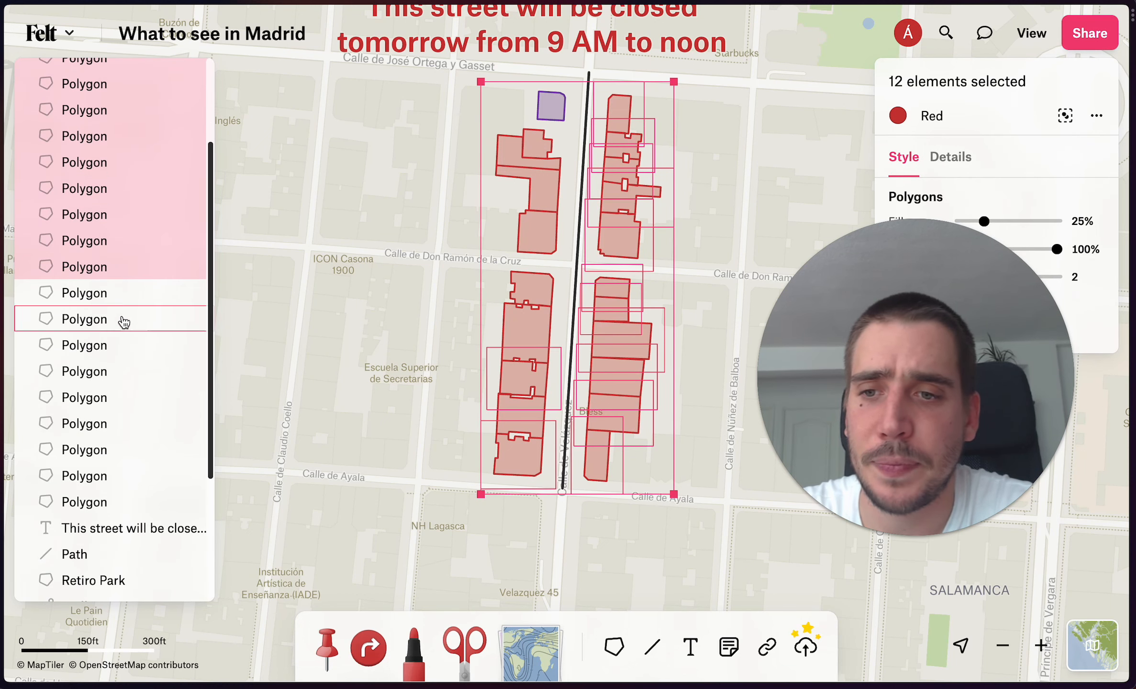
{"action": "left_click", "coordinate": [125, 503], "text": "shift"}
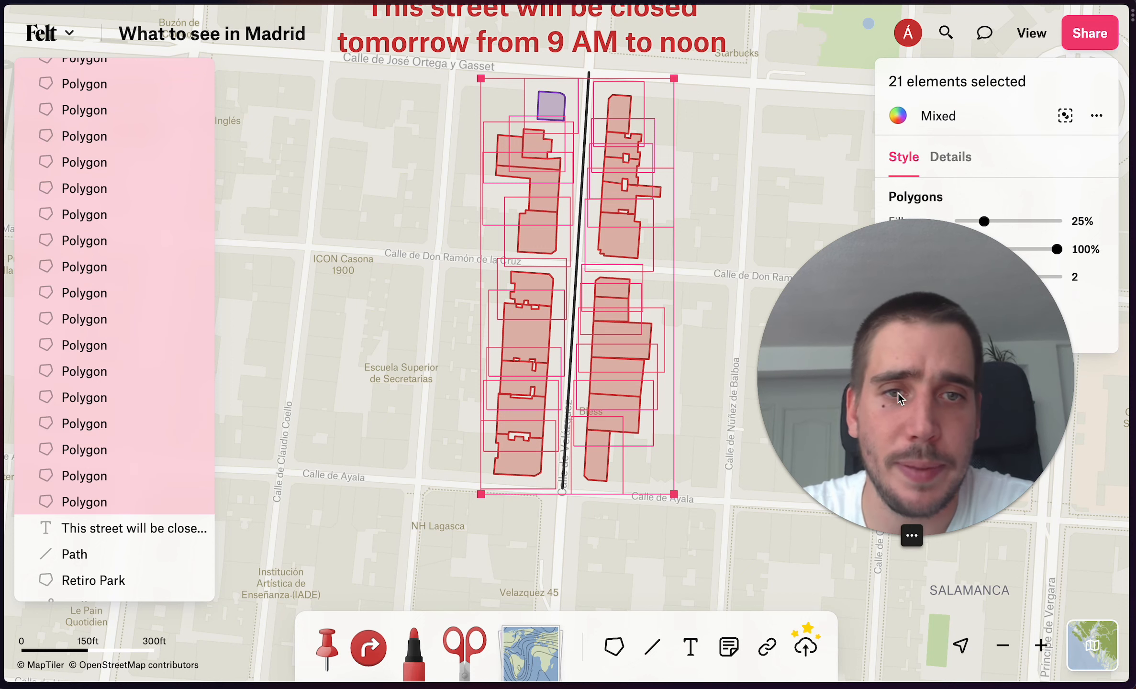
{"action": "left_click_drag", "start_coordinate": [897, 400], "coordinate": [412, 387]}
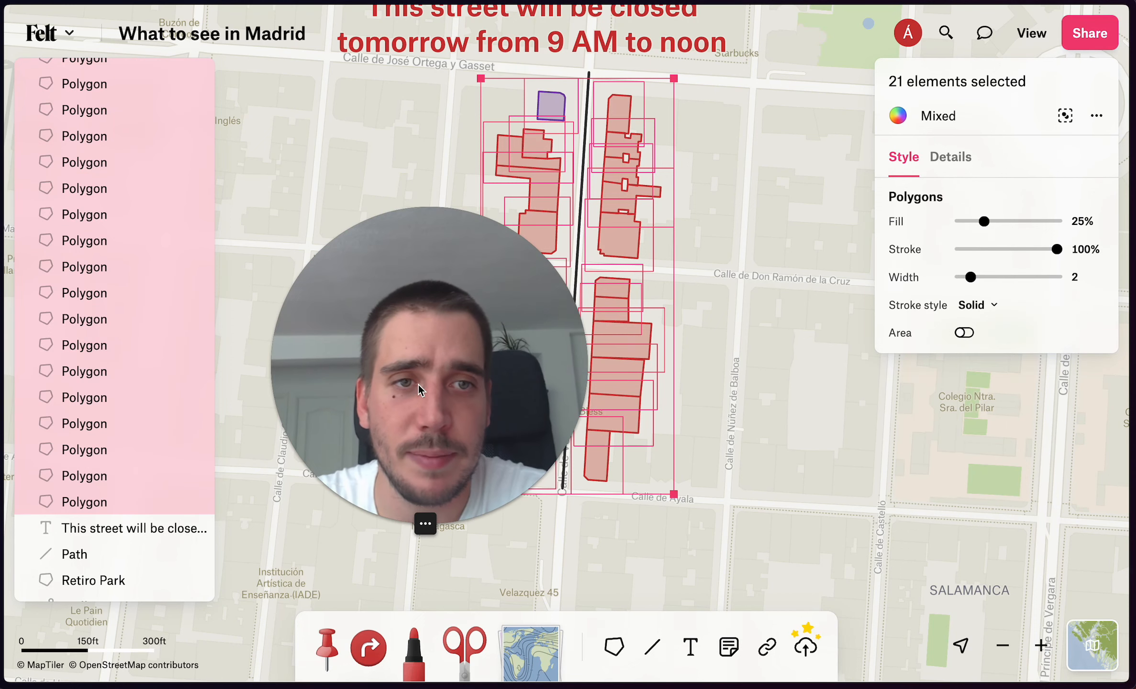
{"action": "left_click", "coordinate": [938, 117]}
{"action": "left_click", "coordinate": [1011, 149]}
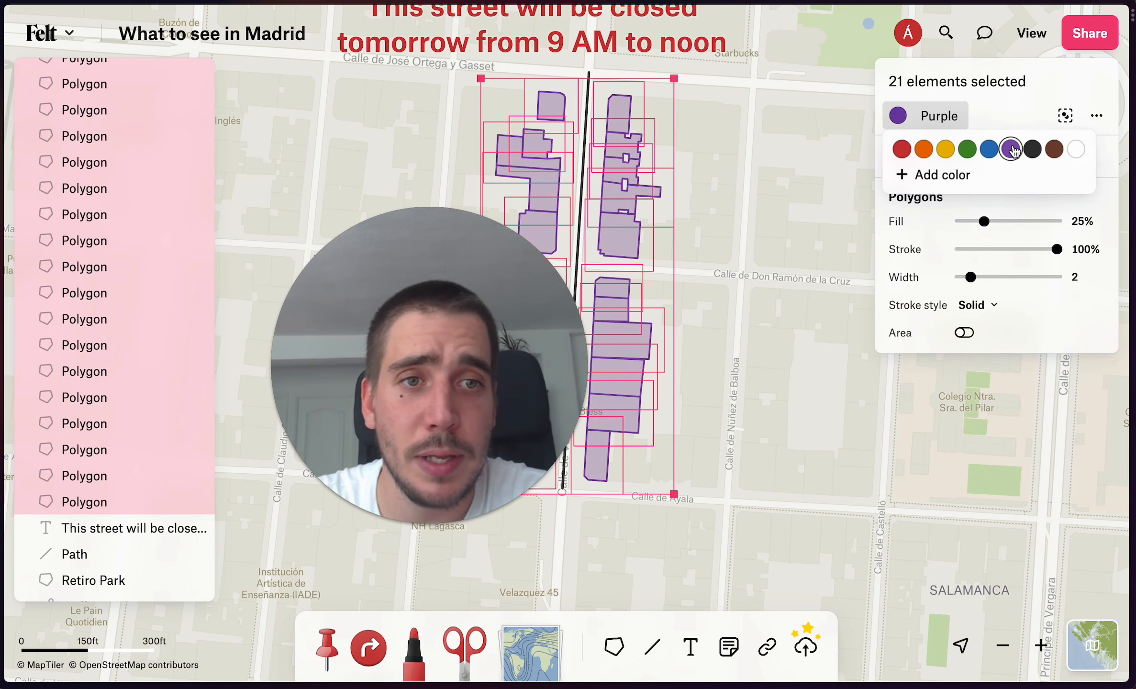
{"action": "left_click", "coordinate": [1012, 114]}
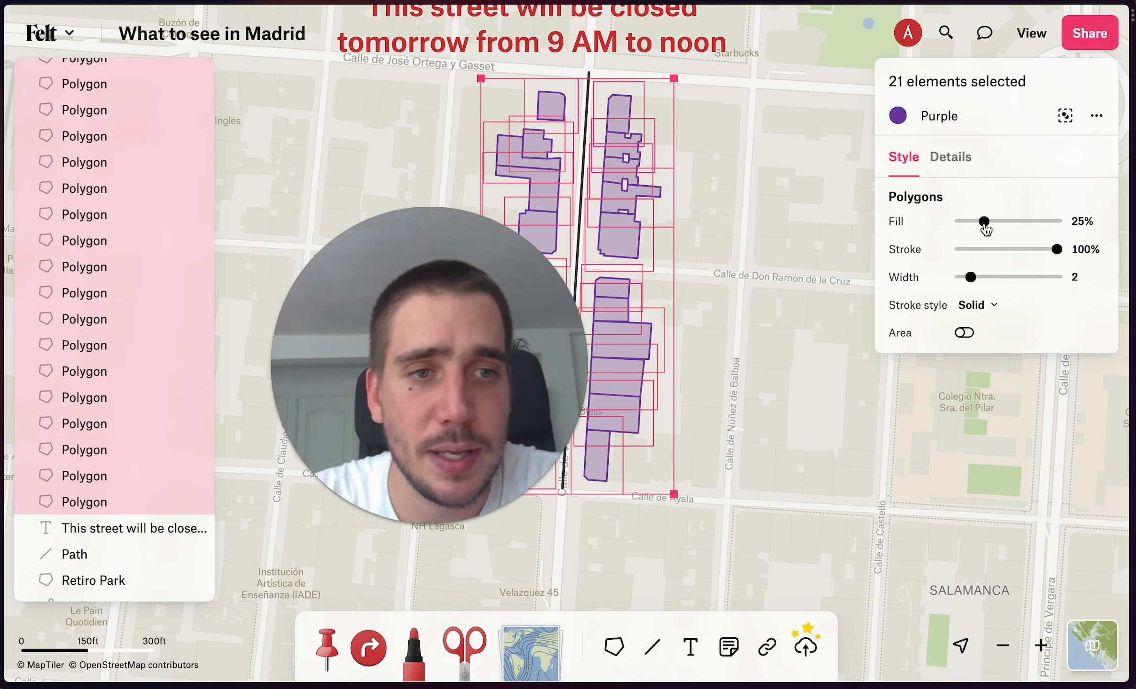
Set the fill opacity of the selected building polygons to 50% and deselect them
{"action": "left_click_drag", "start_coordinate": [985, 222], "coordinate": [1009, 222]}
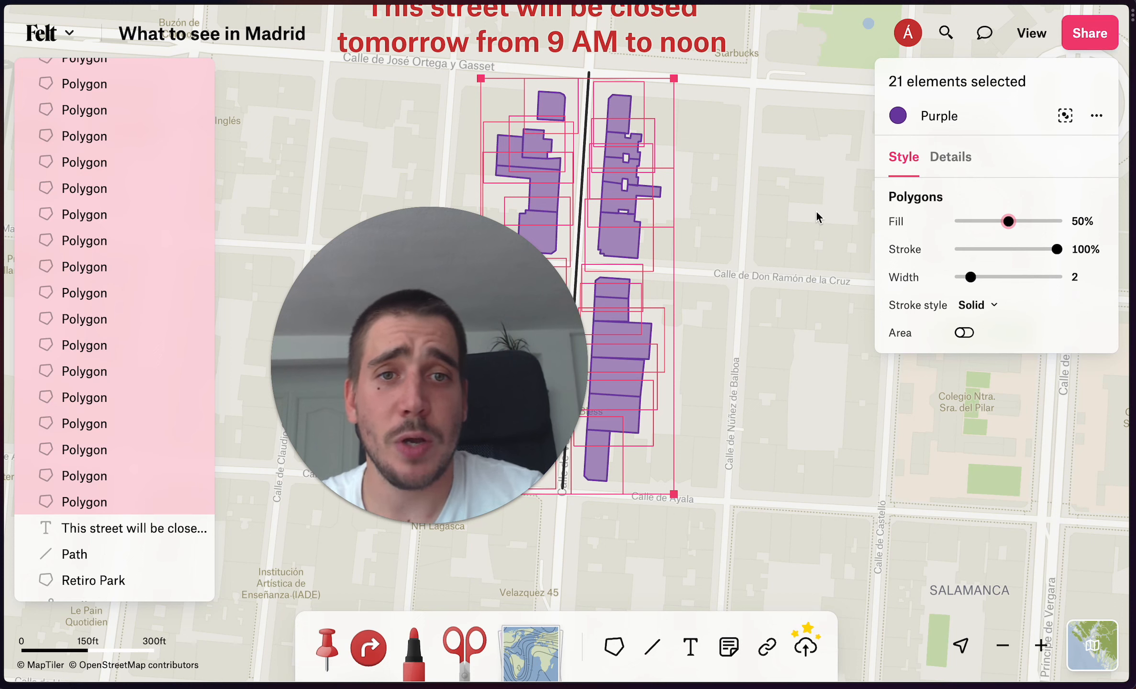
{"action": "mouse_move", "coordinate": [469, 339]}
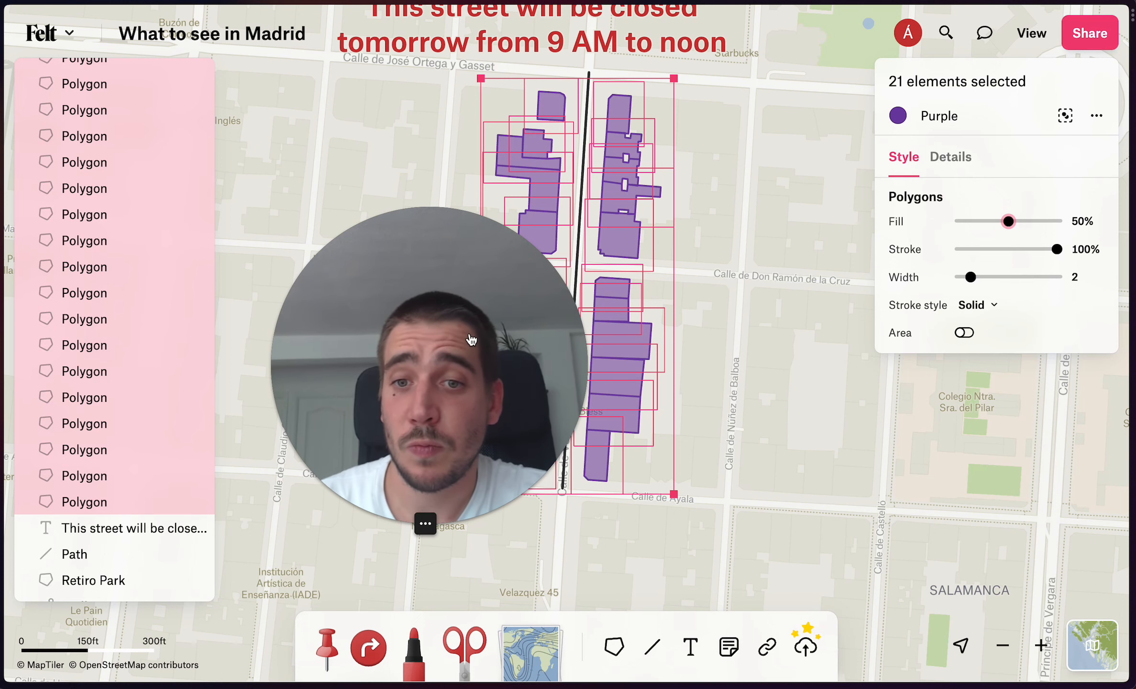
{"action": "left_click_drag", "start_coordinate": [459, 325], "coordinate": [1008, 486]}
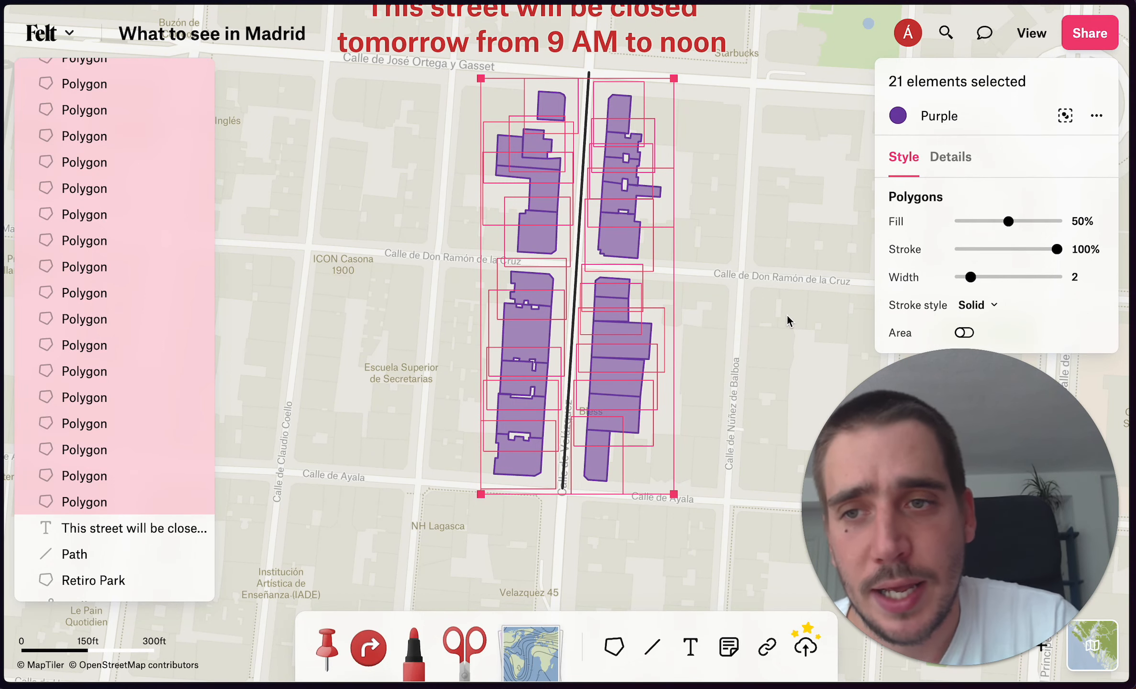
{"action": "left_click", "coordinate": [742, 200]}
{"action": "left_click_drag", "start_coordinate": [451, 178], "coordinate": [449, 201]}
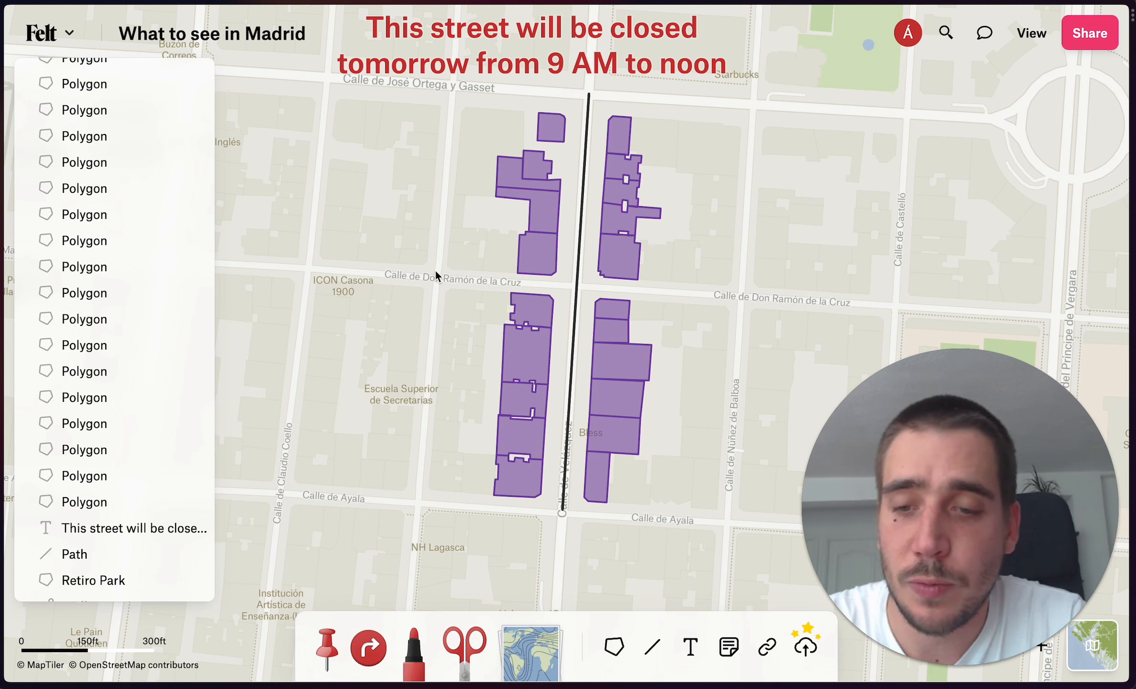
{"action": "left_click_drag", "start_coordinate": [422, 277], "coordinate": [461, 514]}
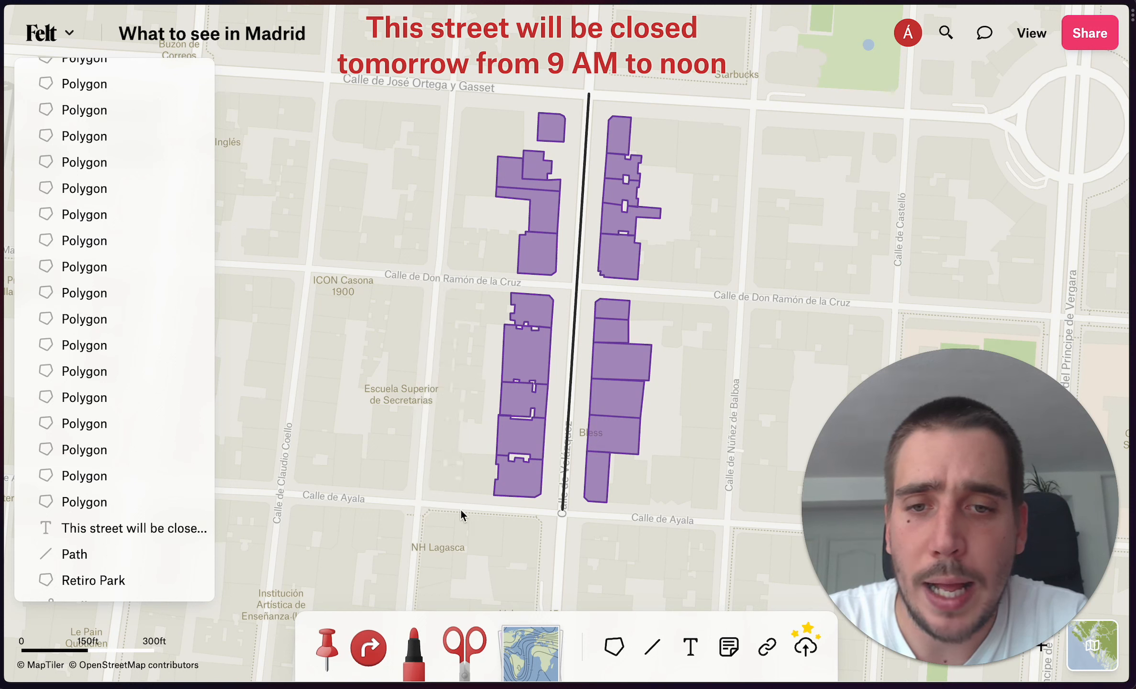
Select all polygons similar to the northernmost building west of the line and add a "What" detail with the value "Street closed"
{"action": "right_click", "coordinate": [554, 123]}
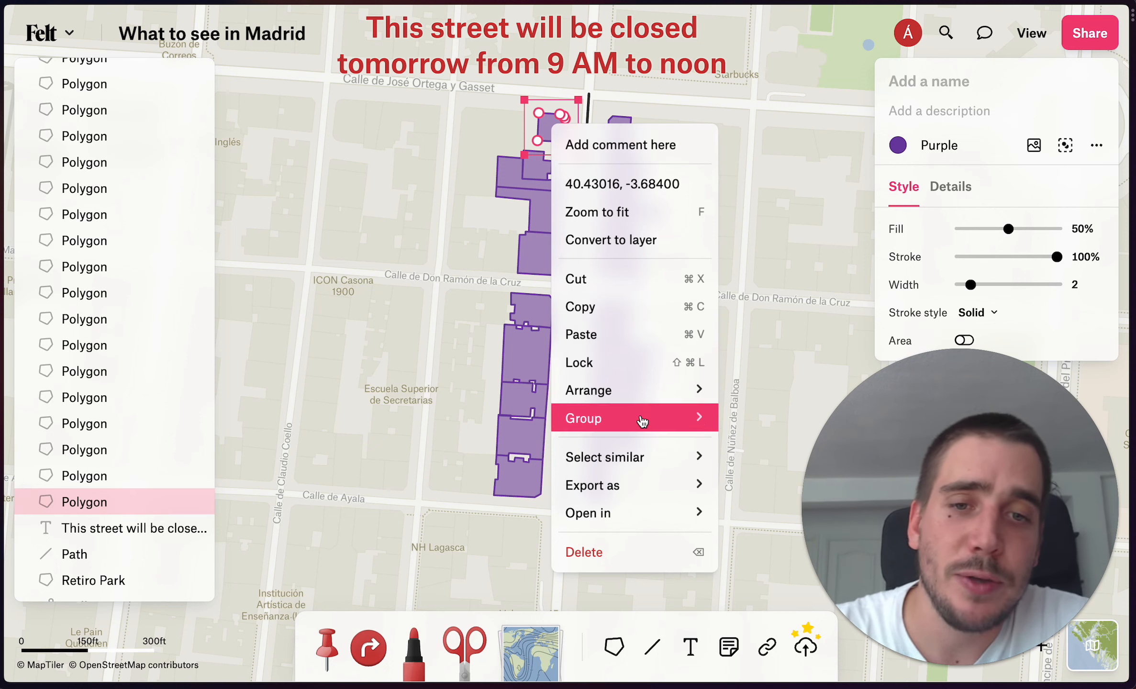
{"action": "mouse_move", "coordinate": [649, 459]}
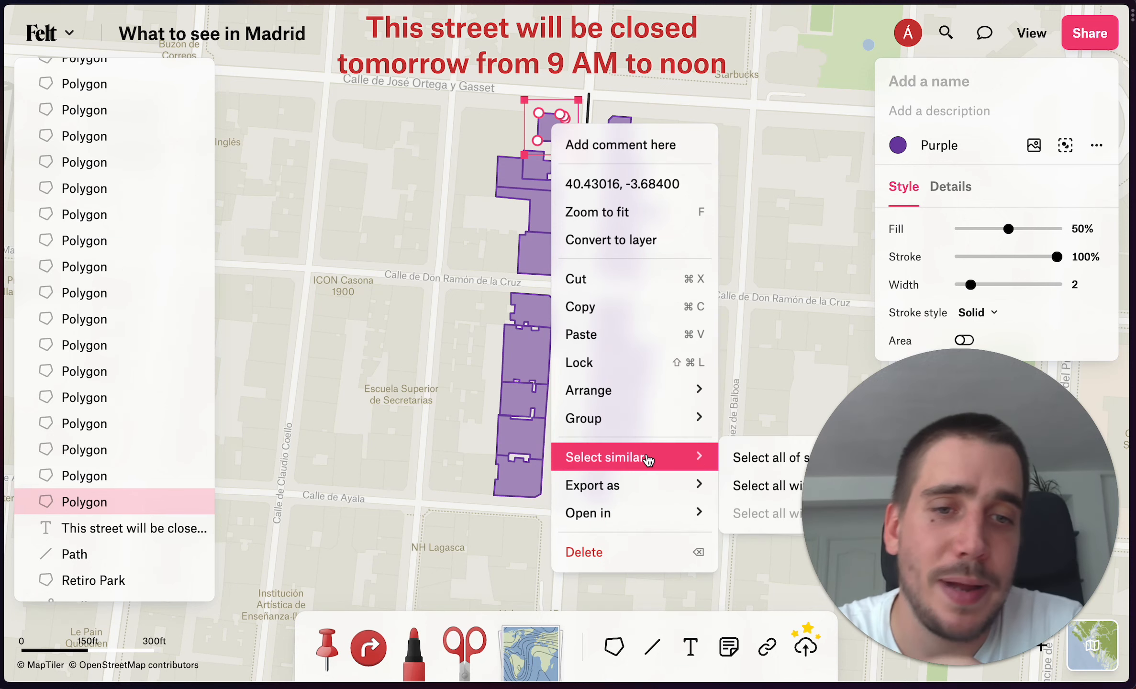
{"action": "left_click", "coordinate": [736, 487]}
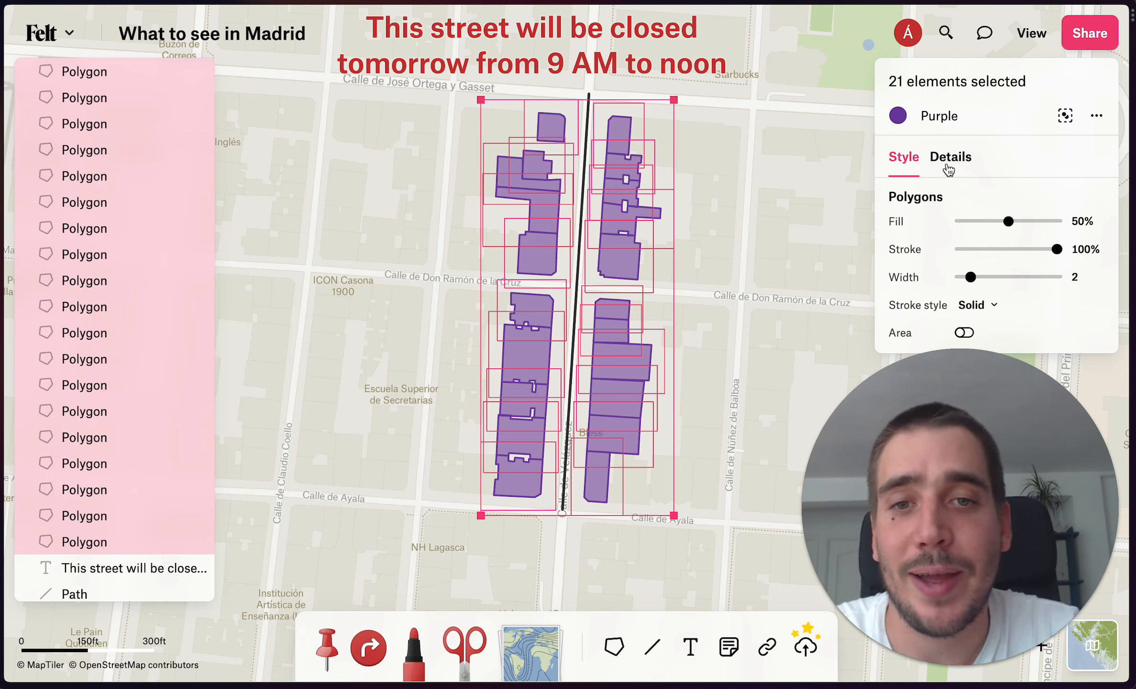
{"action": "left_click", "coordinate": [948, 162]}
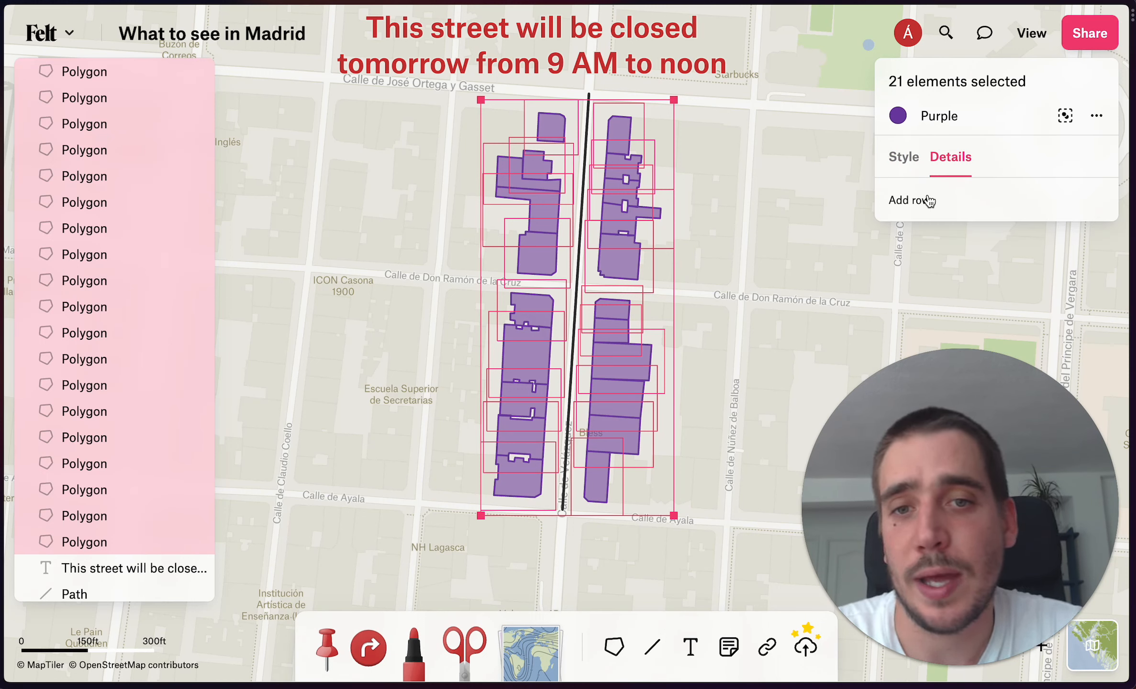
{"action": "left_click", "coordinate": [929, 200]}
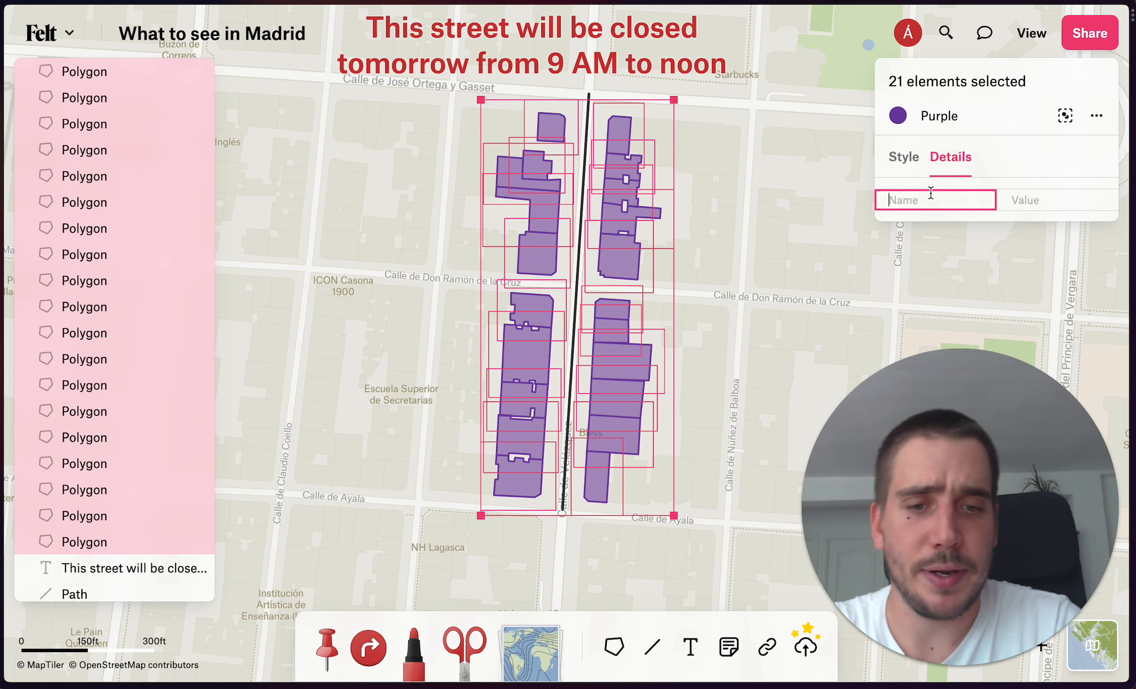
{"action": "type", "text": "W"}
{"action": "type", "text": "hat"}
{"action": "key", "text": "Tab"}
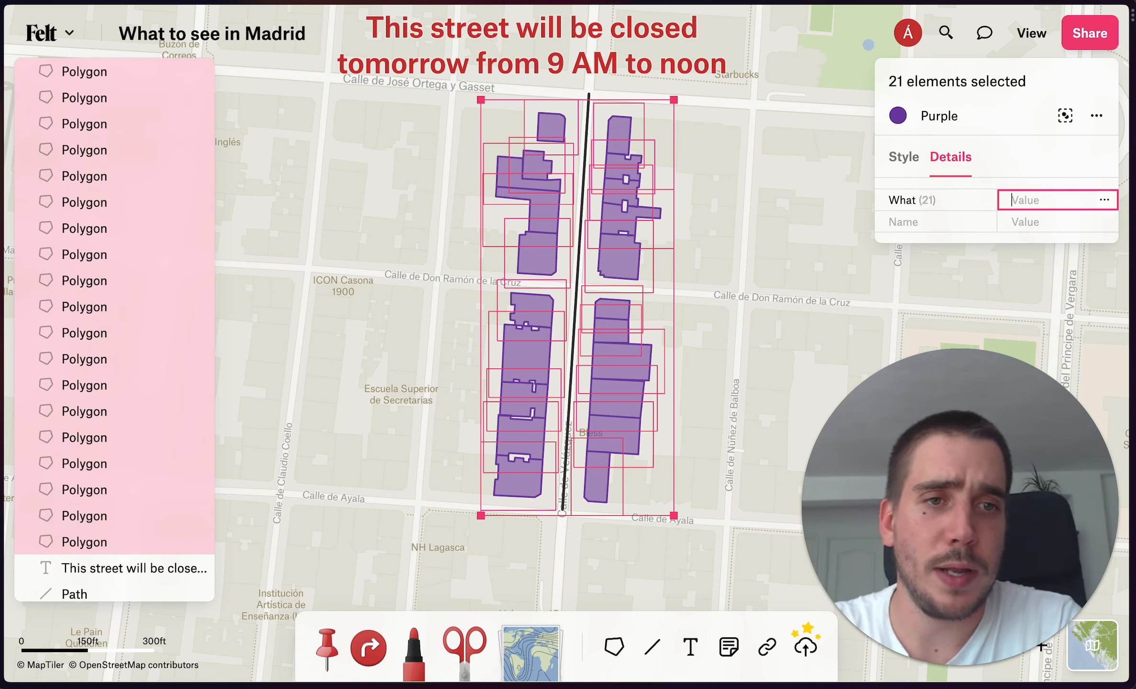
{"action": "type", "text": "St"}
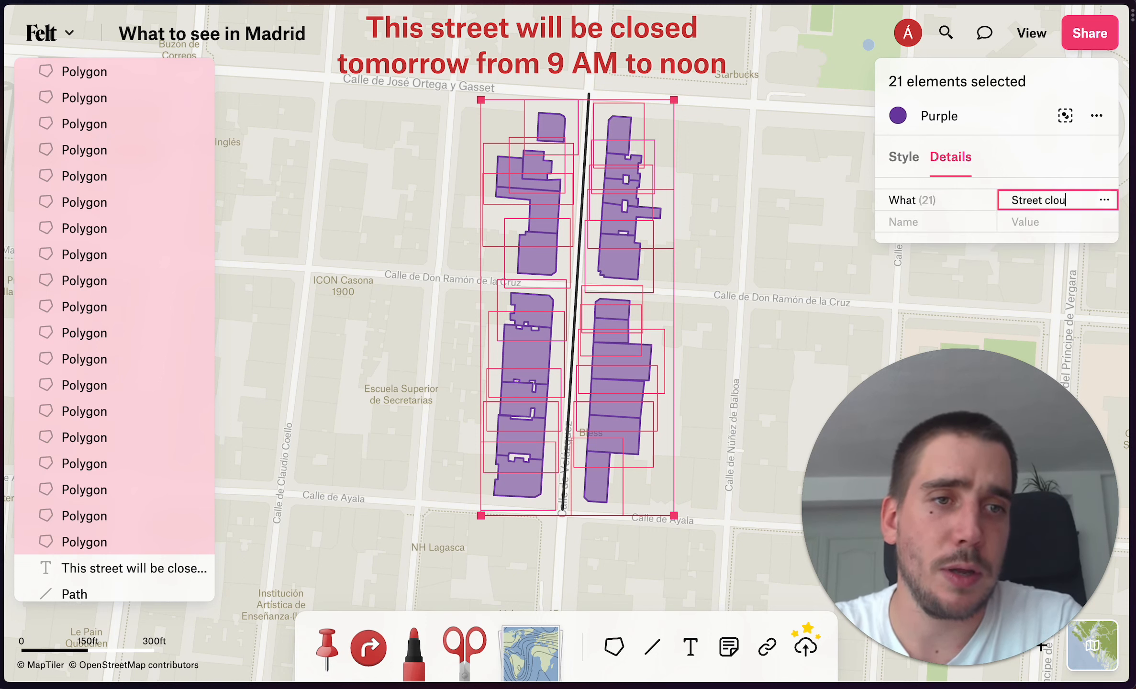
{"action": "type", "text": "reet closed"}
{"action": "key", "text": "Return"}
Add a "When" detail with the value "Tomorrow" to all the selected buildings
{"action": "type", "text": "When"}
{"action": "key", "text": "Tab"}
{"action": "type", "text": "To"}
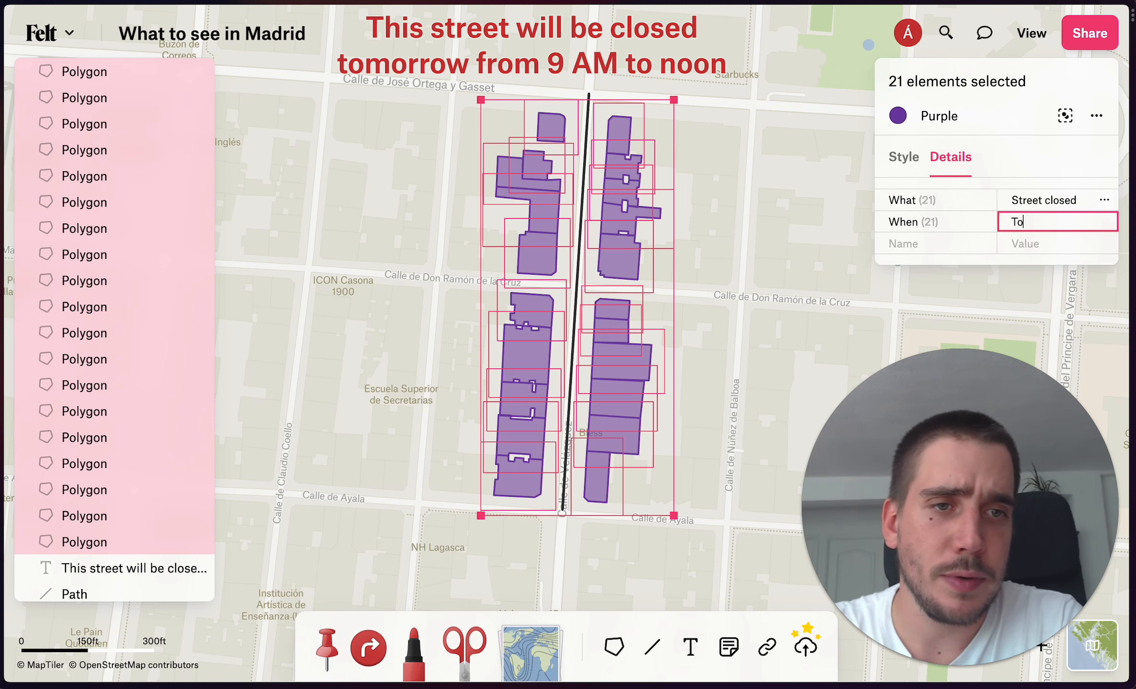
{"action": "type", "text": "morrow"}
{"action": "key", "text": "Return"}
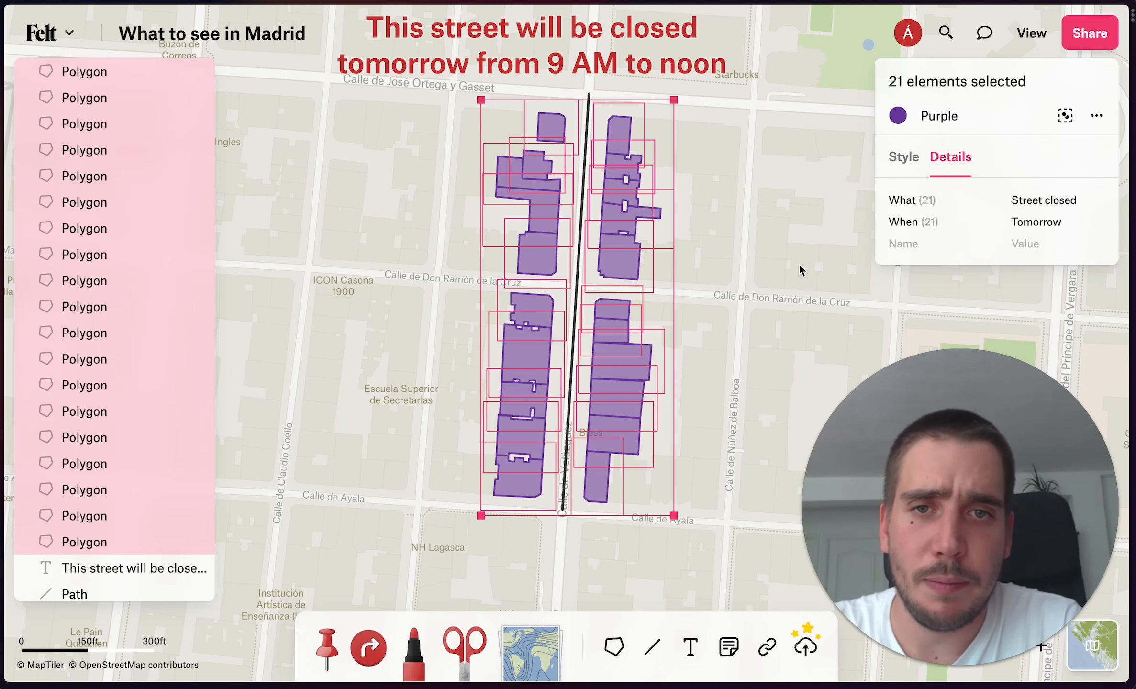
Add a "Side" detail with the value "Left" to the nine buildings west of the line, south of the northernmost one
{"action": "left_click", "coordinate": [425, 226]}
{"action": "left_click_drag", "start_coordinate": [430, 112], "coordinate": [553, 479]}
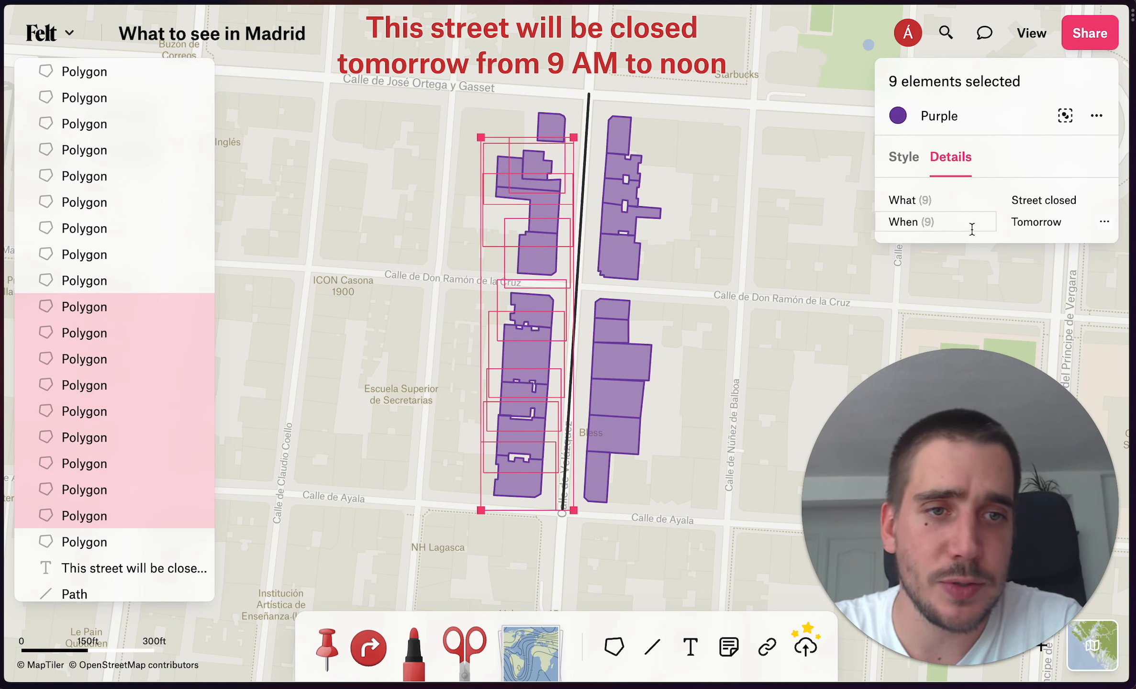
{"action": "left_click", "coordinate": [957, 243]}
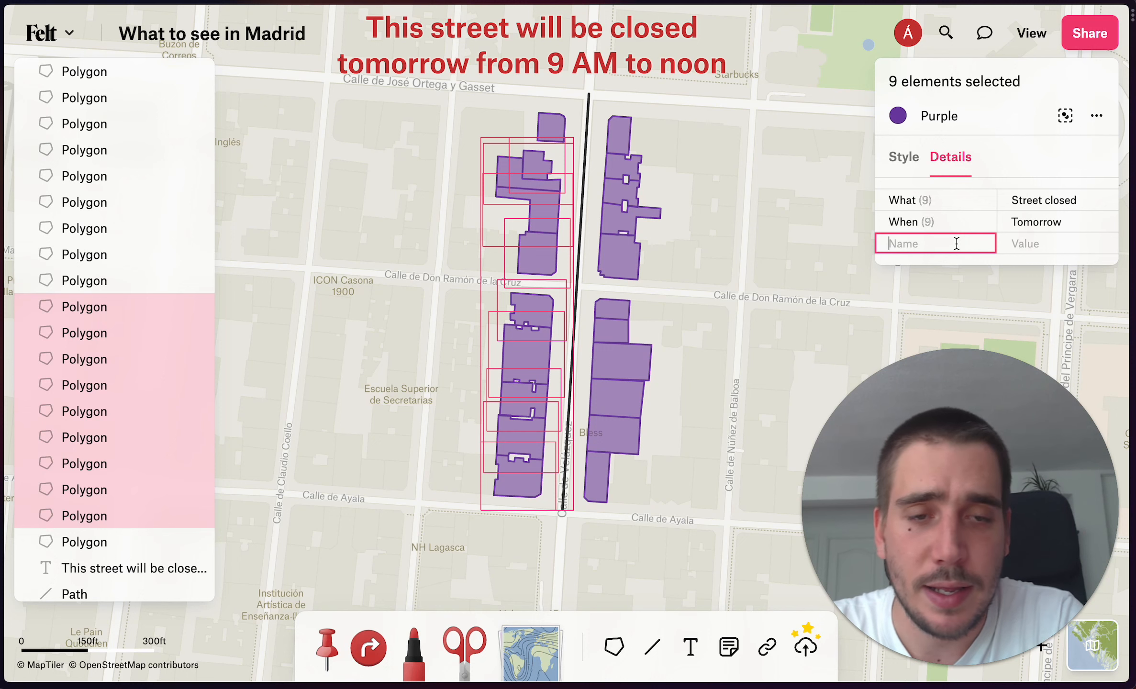
{"action": "type", "text": "Side"}
{"action": "key", "text": "Tab"}
{"action": "type", "text": "Le"}
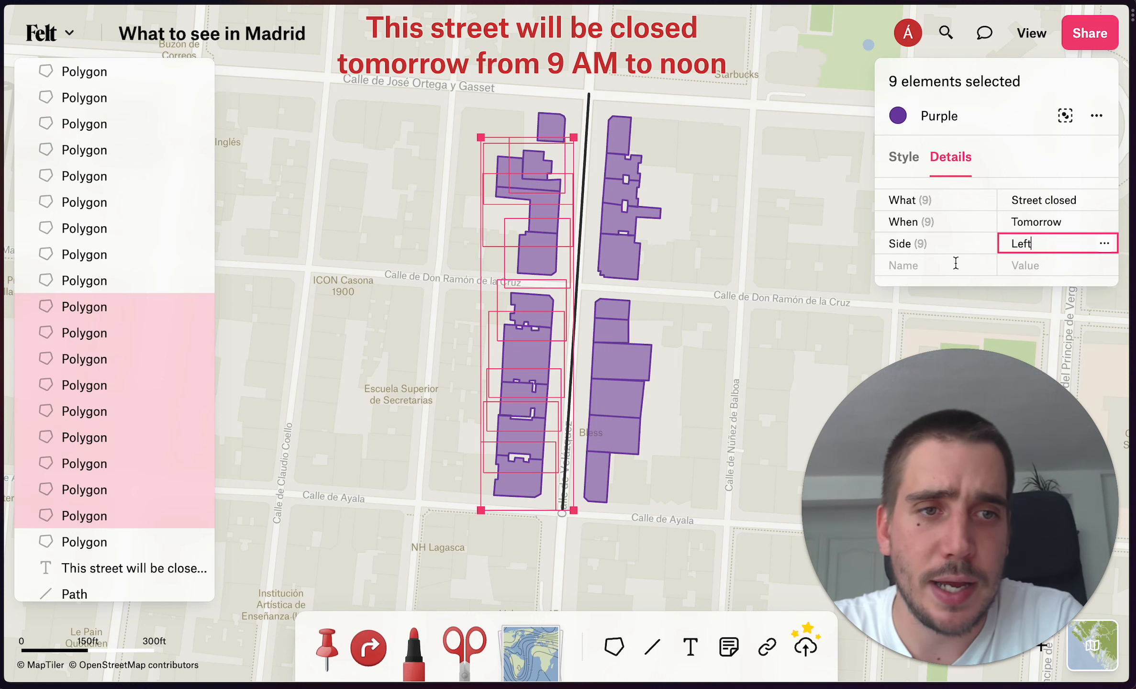
{"action": "key", "text": "Return"}
Select the buildings east of the line and add a "Side" detail with the value "Right"
{"action": "left_click", "coordinate": [770, 256]}
{"action": "left_click_drag", "start_coordinate": [687, 115], "coordinate": [572, 563]}
{"action": "left_click", "coordinate": [1001, 225]}
{"action": "key", "text": "Tab"}
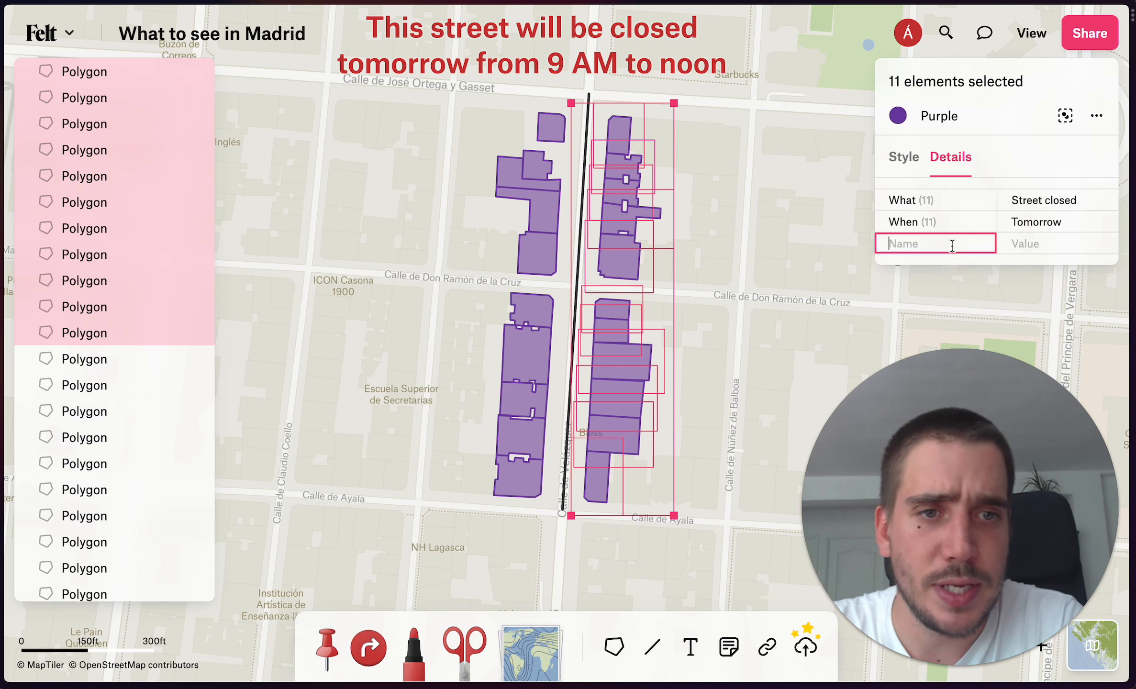
{"action": "type", "text": "Side"}
{"action": "key", "text": "Tab"}
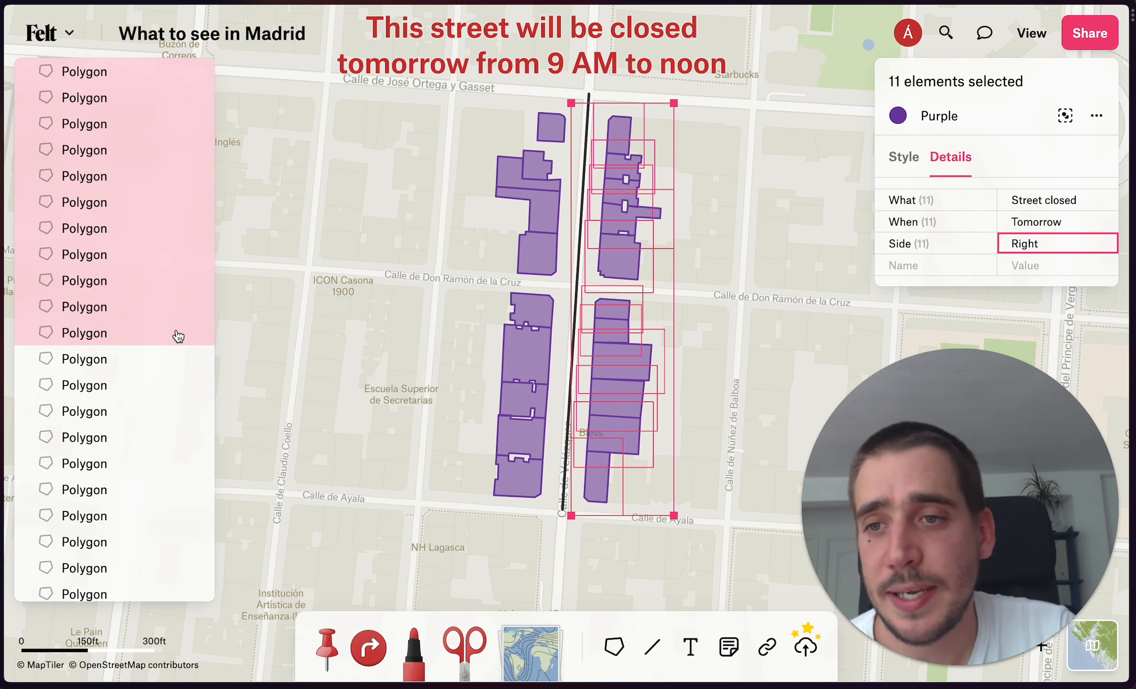
Select all the building polygons on both sides of the closed street, from the first to the last in the element list
{"action": "scroll", "coordinate": [174, 330], "scroll_direction": "up", "scroll_amount": 2}
{"action": "scroll", "coordinate": [163, 186], "scroll_direction": "down", "scroll_amount": 5}
{"action": "scroll", "coordinate": [165, 189], "scroll_direction": "up", "scroll_amount": 3}
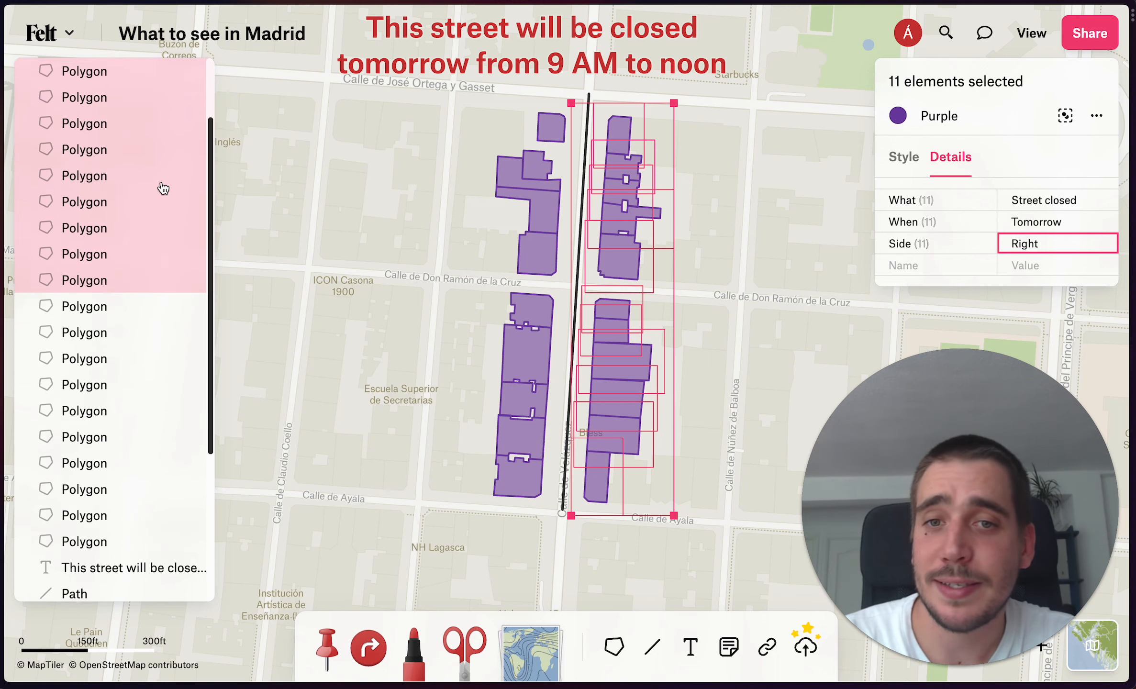
{"action": "scroll", "coordinate": [173, 197], "scroll_direction": "down", "scroll_amount": 3}
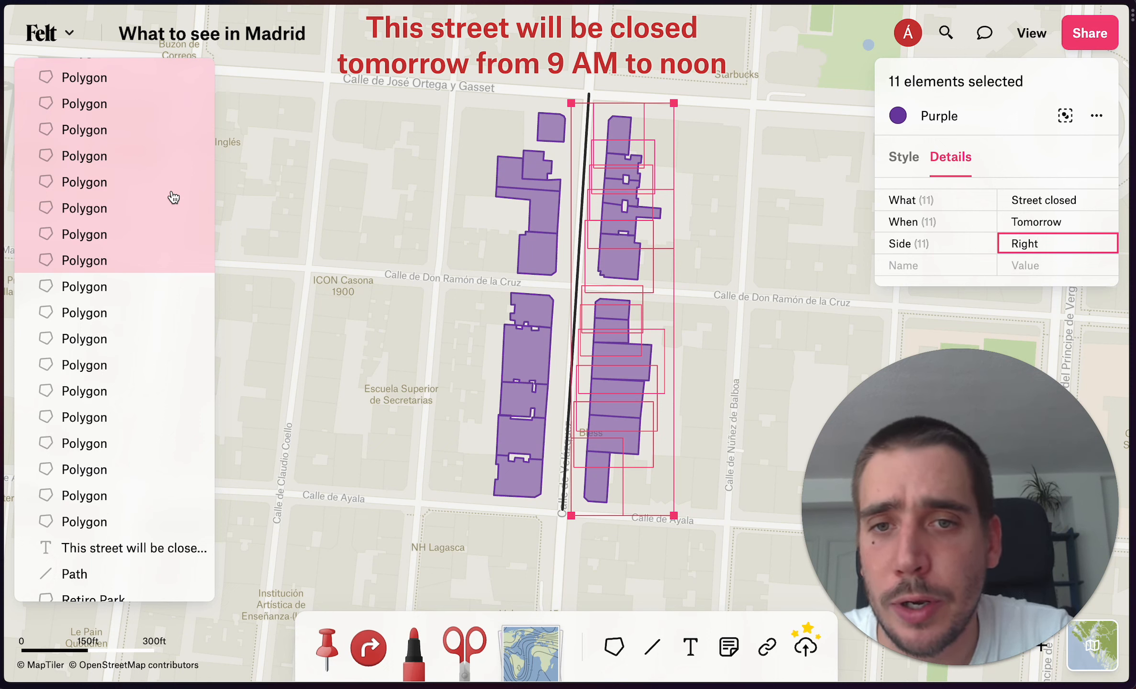
{"action": "scroll", "coordinate": [173, 197], "scroll_direction": "up", "scroll_amount": 5}
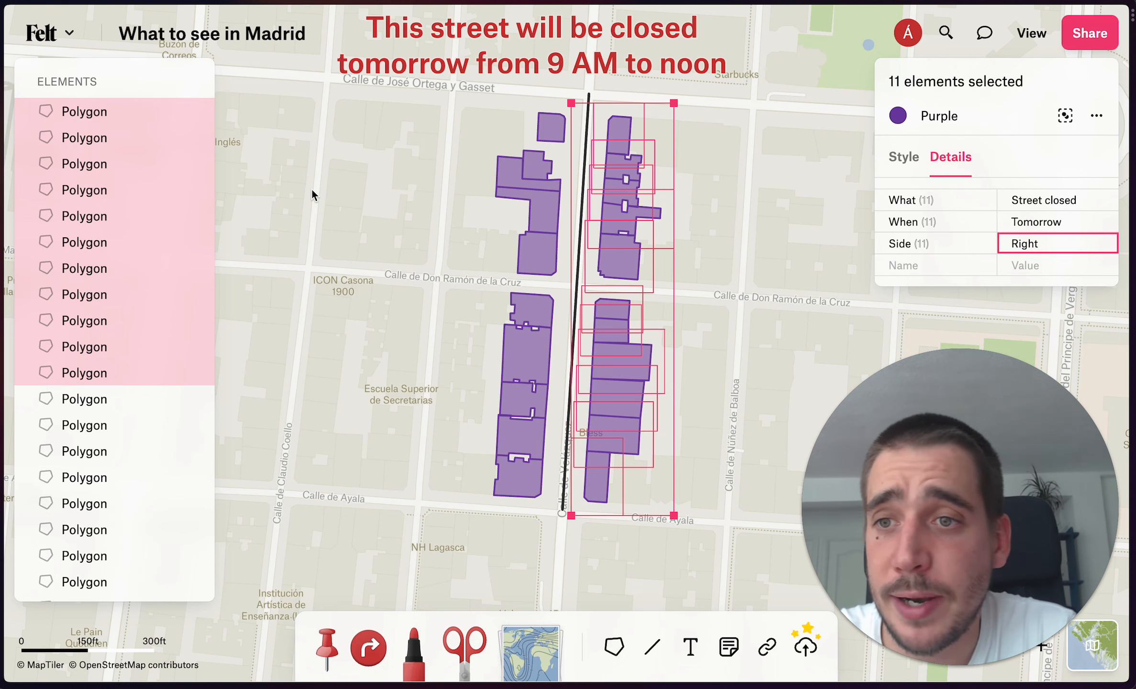
{"action": "left_click", "coordinate": [152, 118]}
{"action": "scroll", "coordinate": [153, 406], "scroll_direction": "down", "scroll_amount": 5}
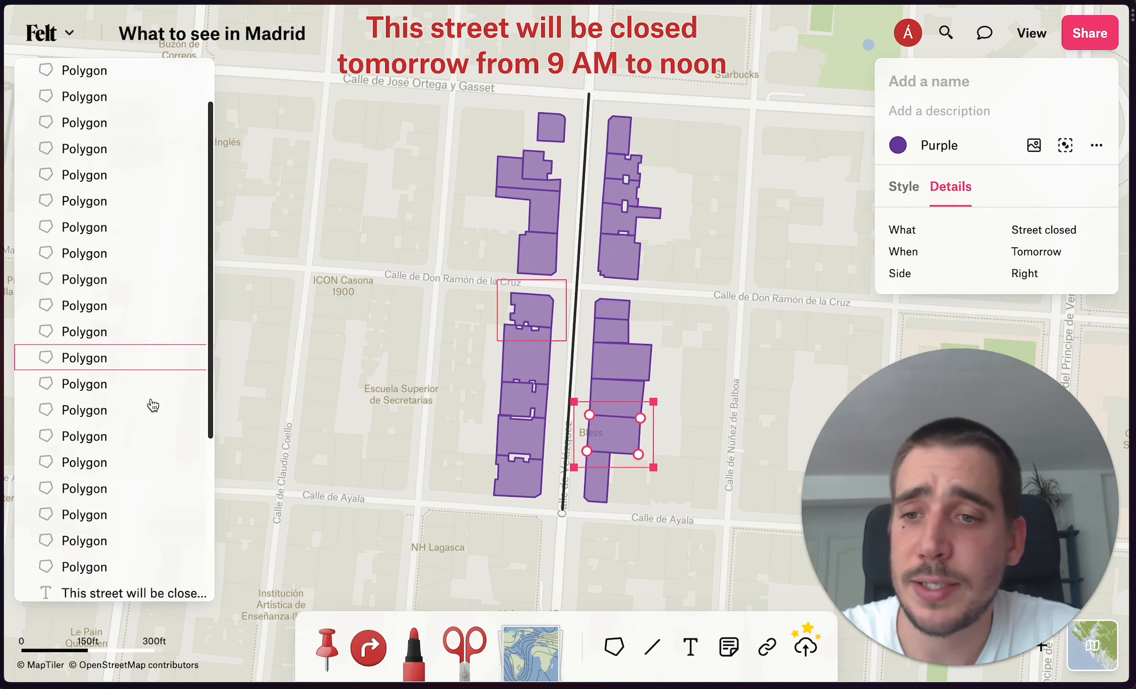
{"action": "left_click", "coordinate": [127, 545], "text": "shift"}
{"action": "scroll", "coordinate": [321, 357], "scroll_direction": "up", "scroll_amount": 3}
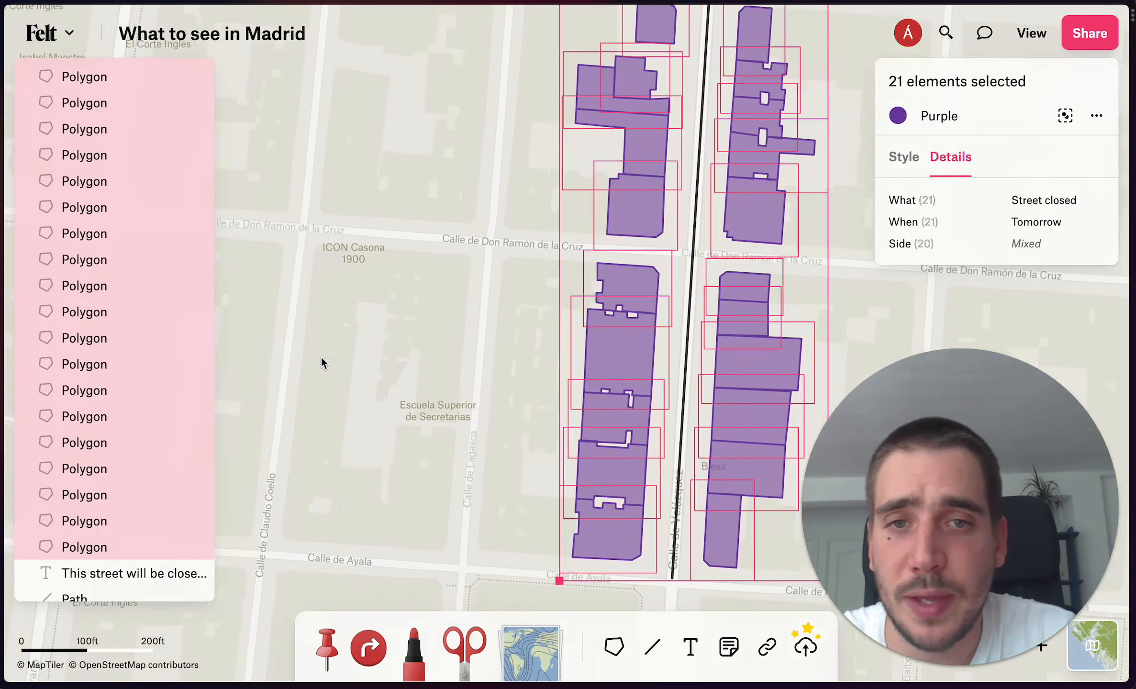
{"action": "scroll", "coordinate": [320, 356], "scroll_direction": "down", "scroll_amount": 3}
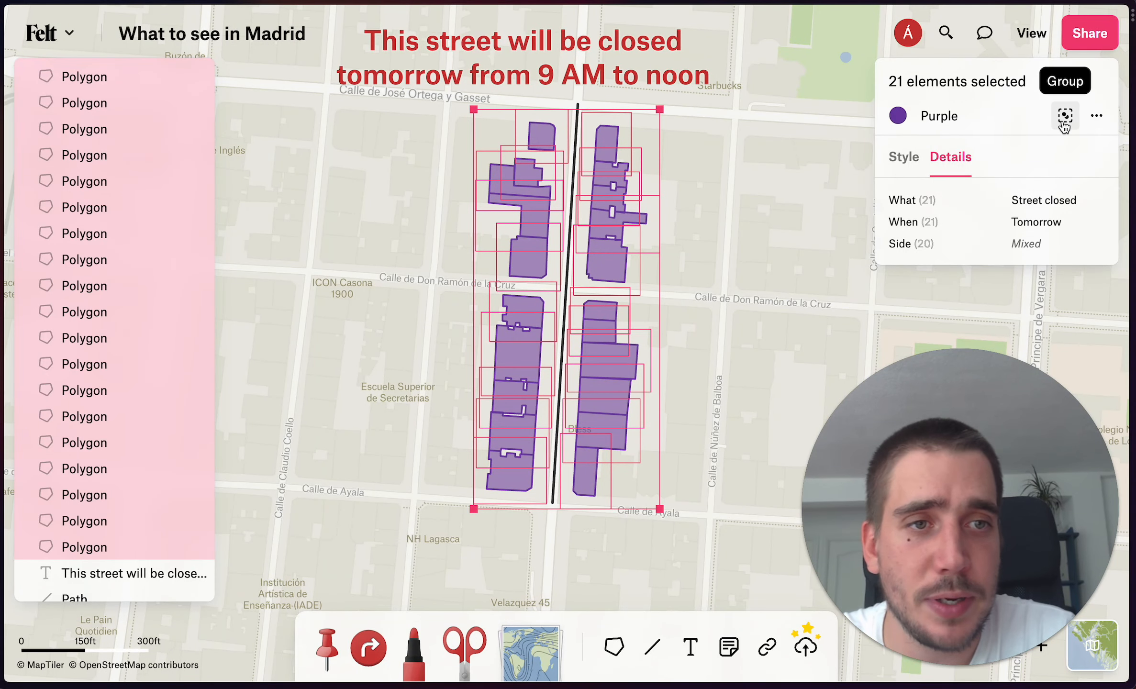
Group the selected building polygons and name the group "Buildings to notify"
{"action": "left_click", "coordinate": [1064, 117]}
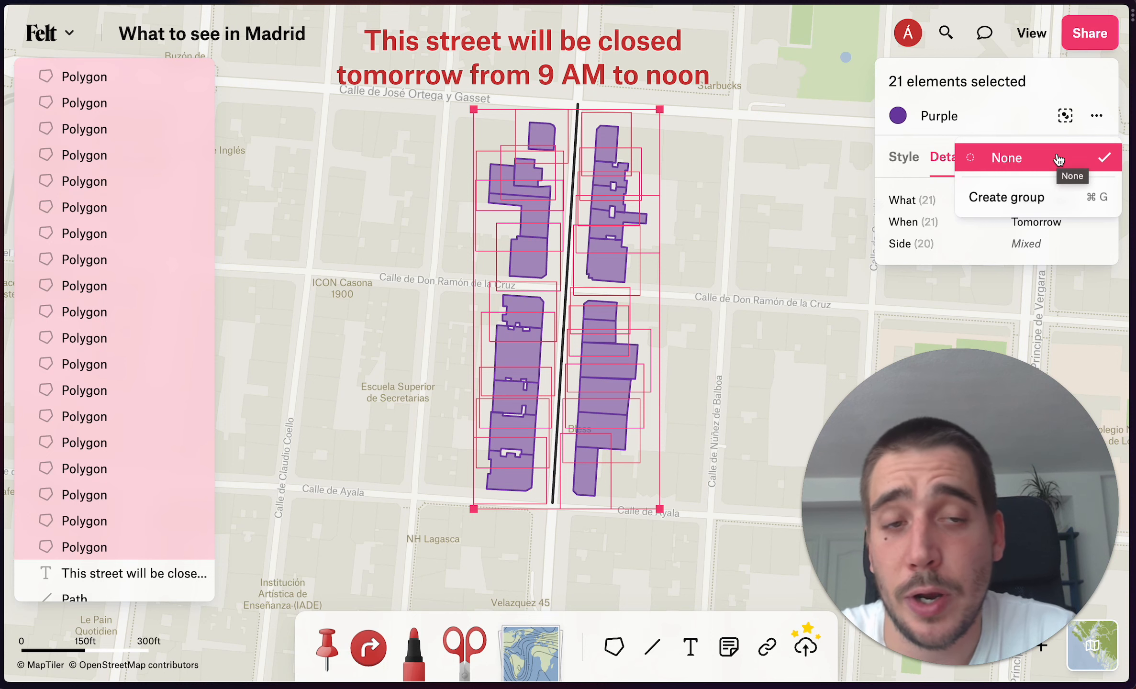
{"action": "left_click", "coordinate": [1048, 199]}
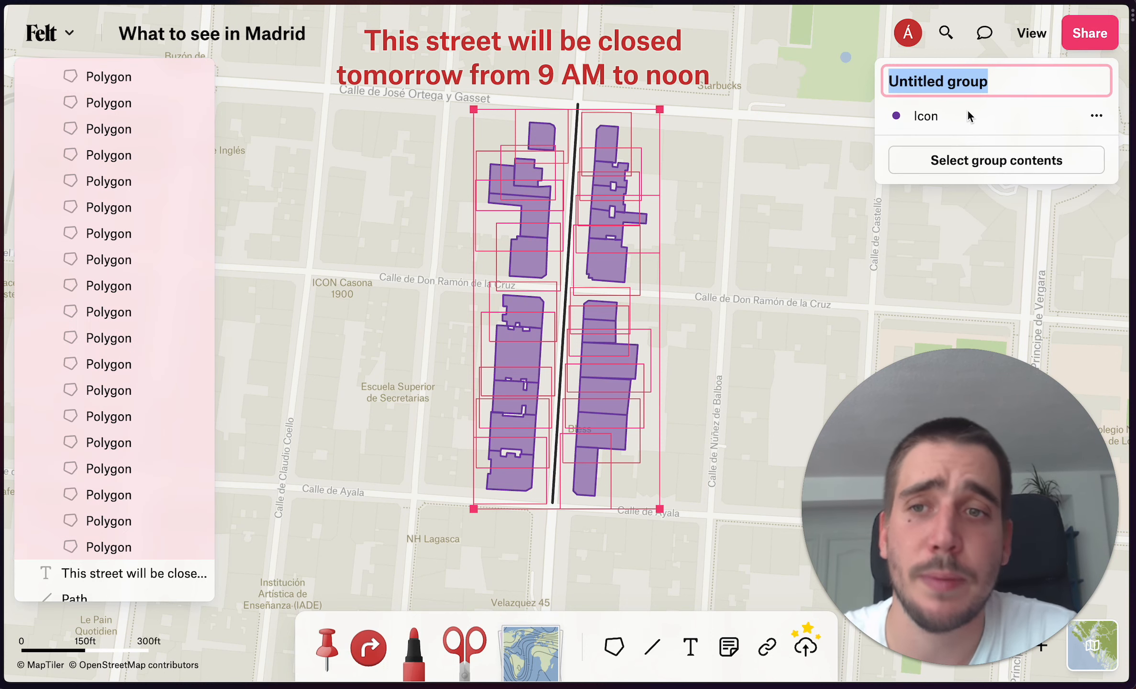
{"action": "type", "text": "B"}
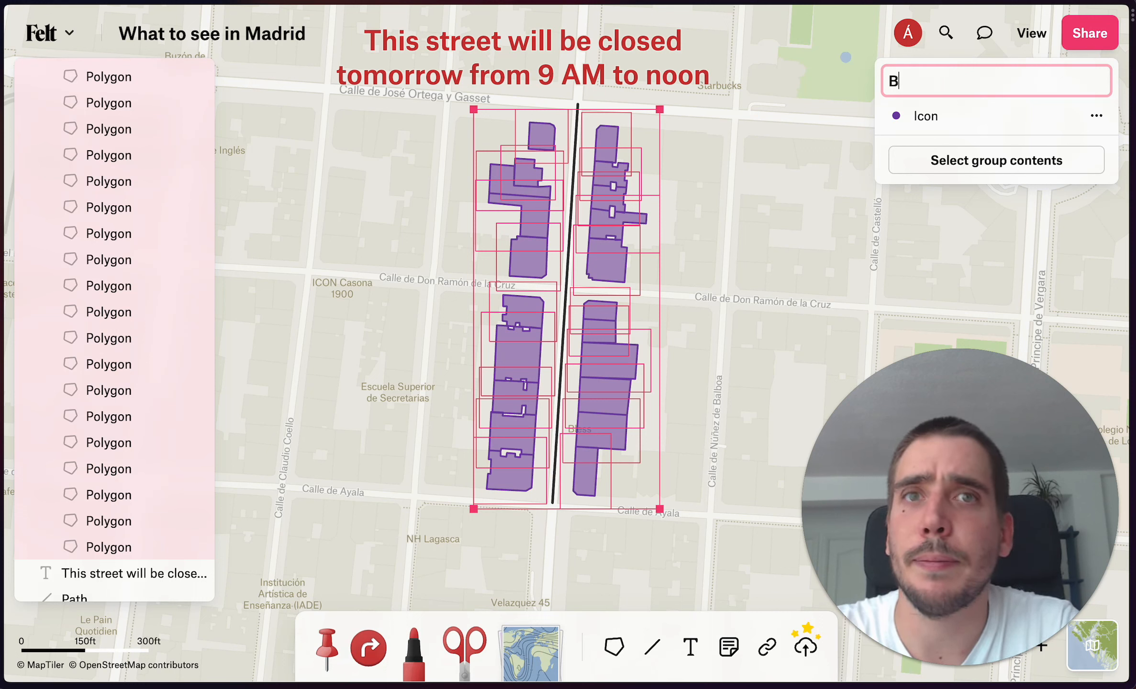
{"action": "type", "text": "uildi"}
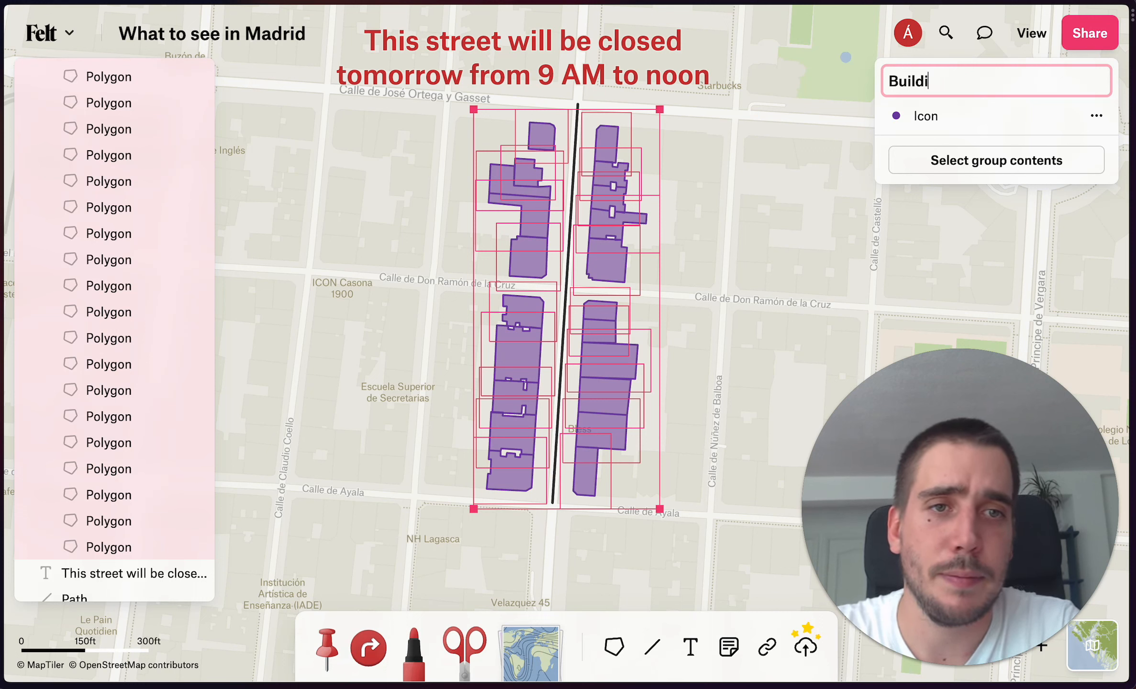
{"action": "type", "text": "ngs to notify"}
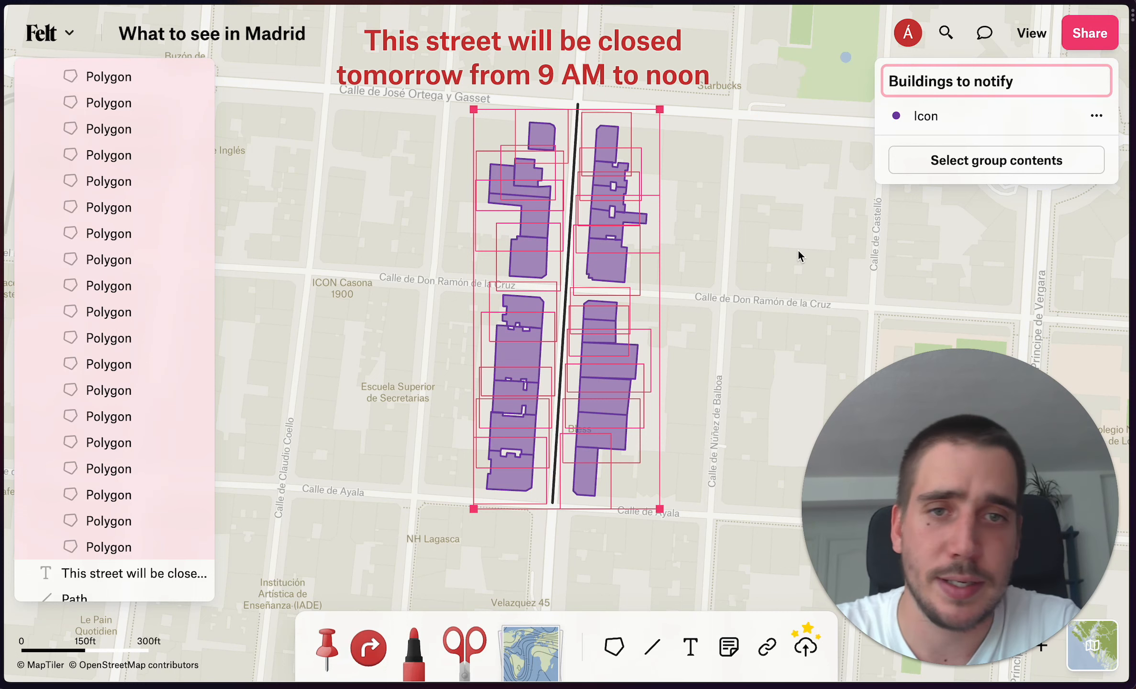
{"action": "key", "text": "Return"}
Collapse the "Buildings to notify" group in the element list
{"action": "scroll", "coordinate": [88, 253], "scroll_direction": "up", "scroll_amount": 3}
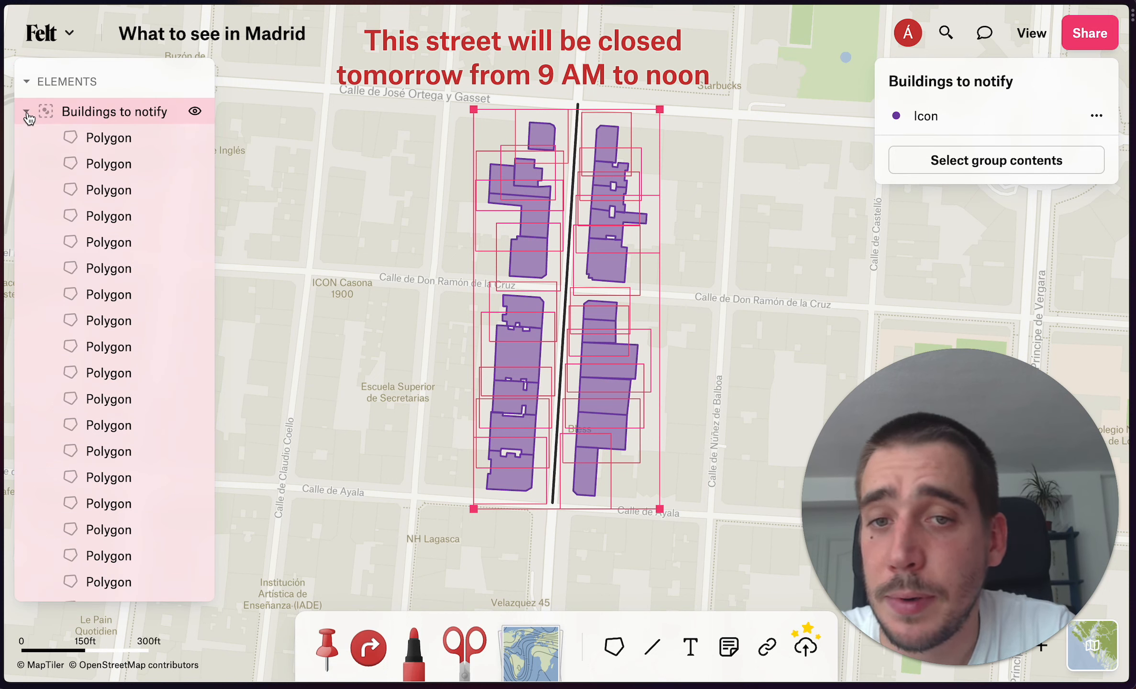
{"action": "left_click", "coordinate": [27, 115]}
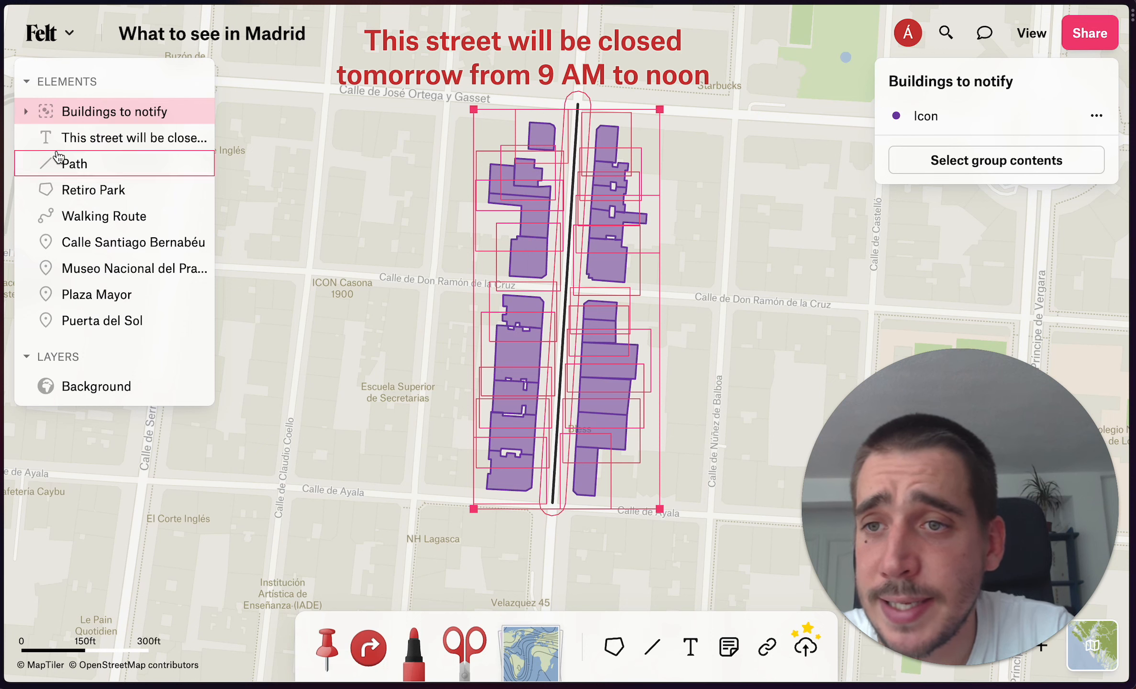
{"action": "left_click", "coordinate": [28, 113]}
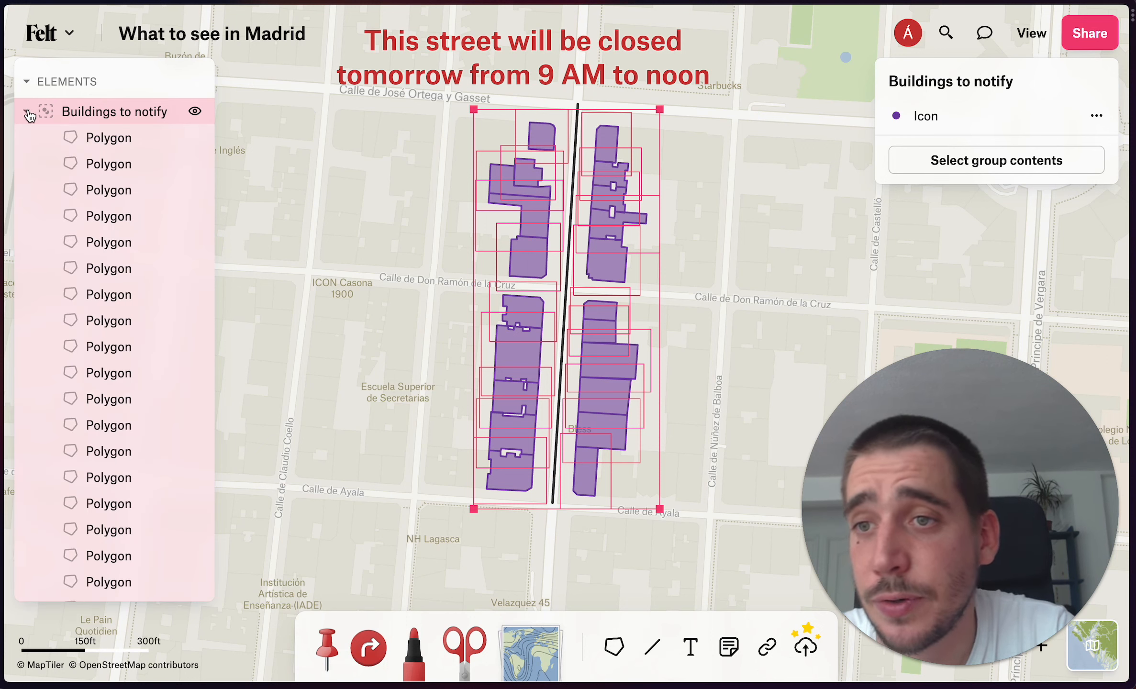
{"action": "left_click", "coordinate": [27, 113]}
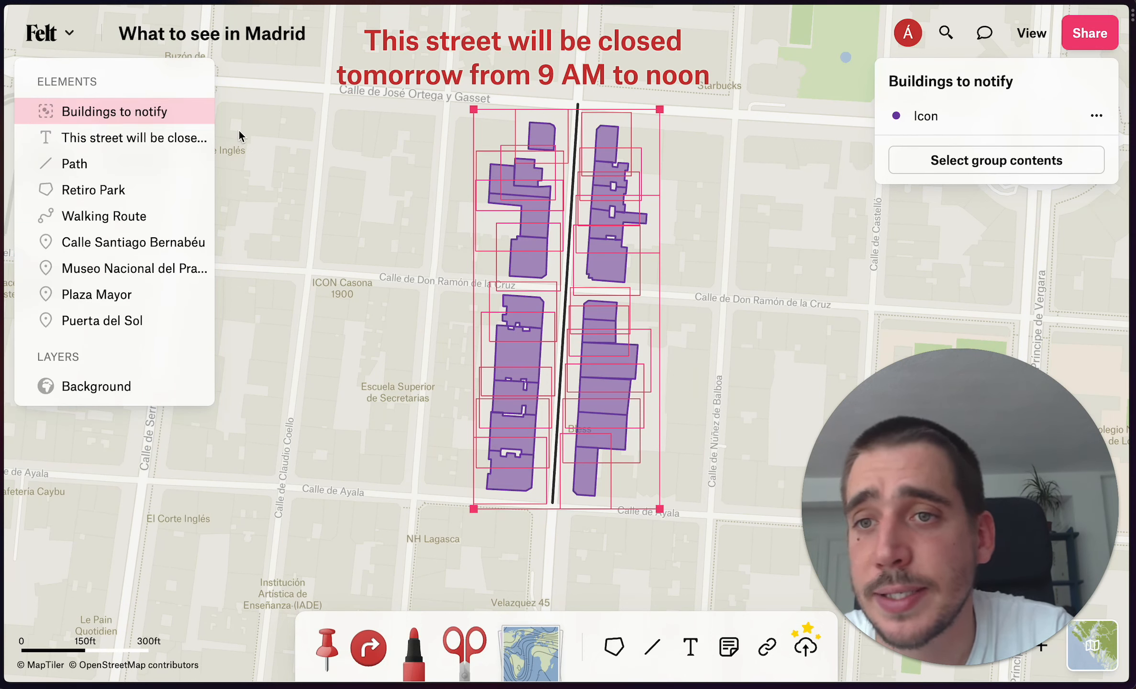
Hide and show the "Buildings to notify" group twice from the element list and clear the selection
{"action": "left_click", "coordinate": [195, 111]}
{"action": "left_click", "coordinate": [194, 111]}
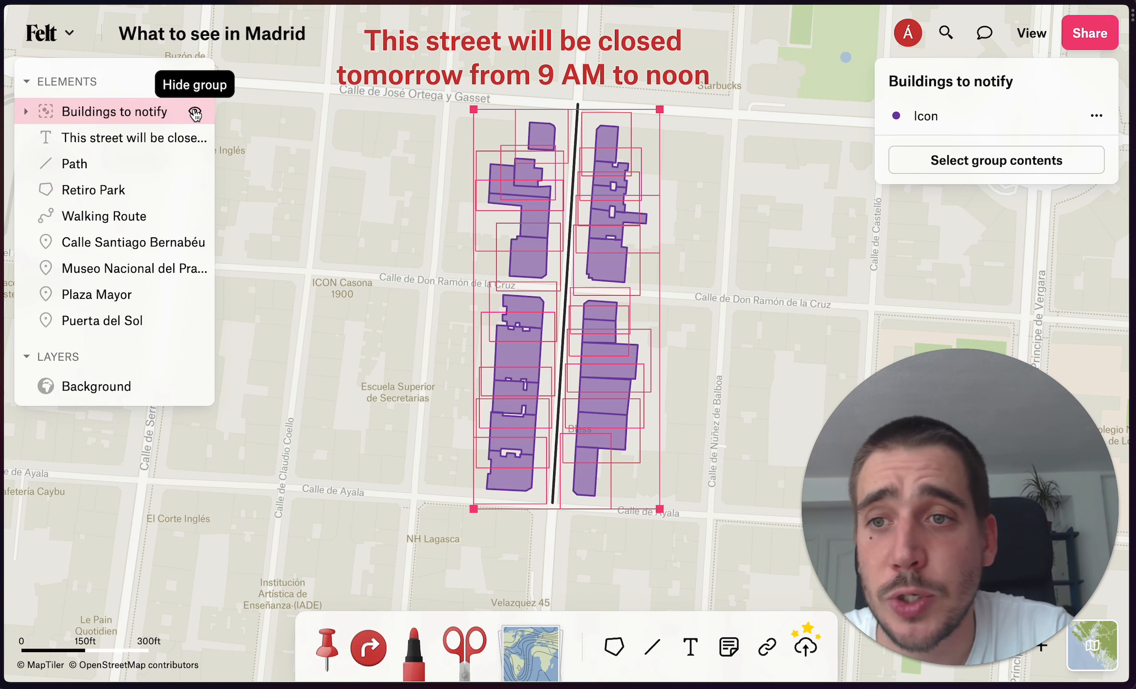
{"action": "left_click", "coordinate": [195, 112]}
{"action": "left_click", "coordinate": [195, 112]}
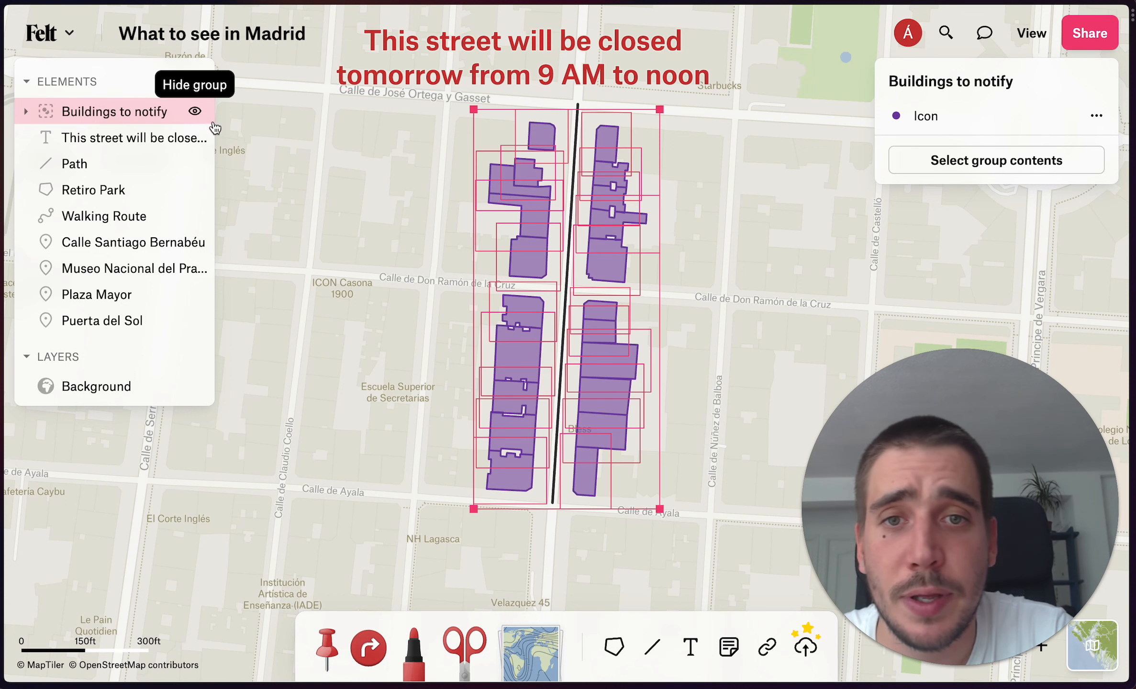
{"action": "left_click", "coordinate": [338, 193]}
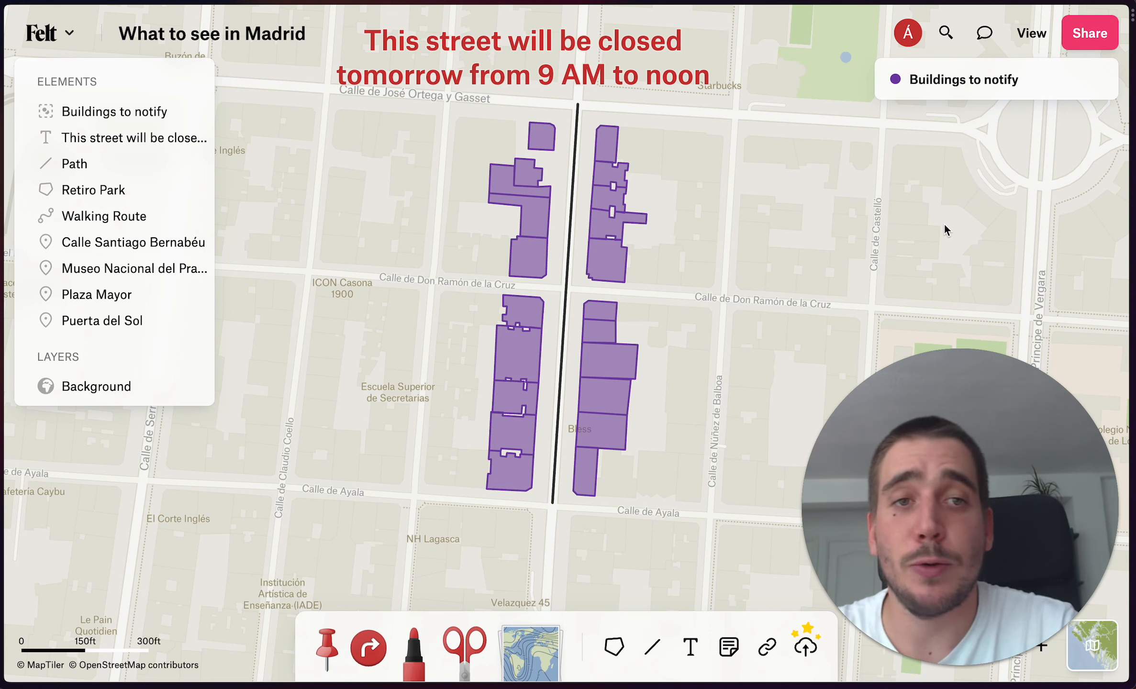
Toggle the "Buildings to notify" group off and on twice from the map legend
{"action": "left_click", "coordinate": [1096, 84]}
{"action": "left_click", "coordinate": [1096, 84]}
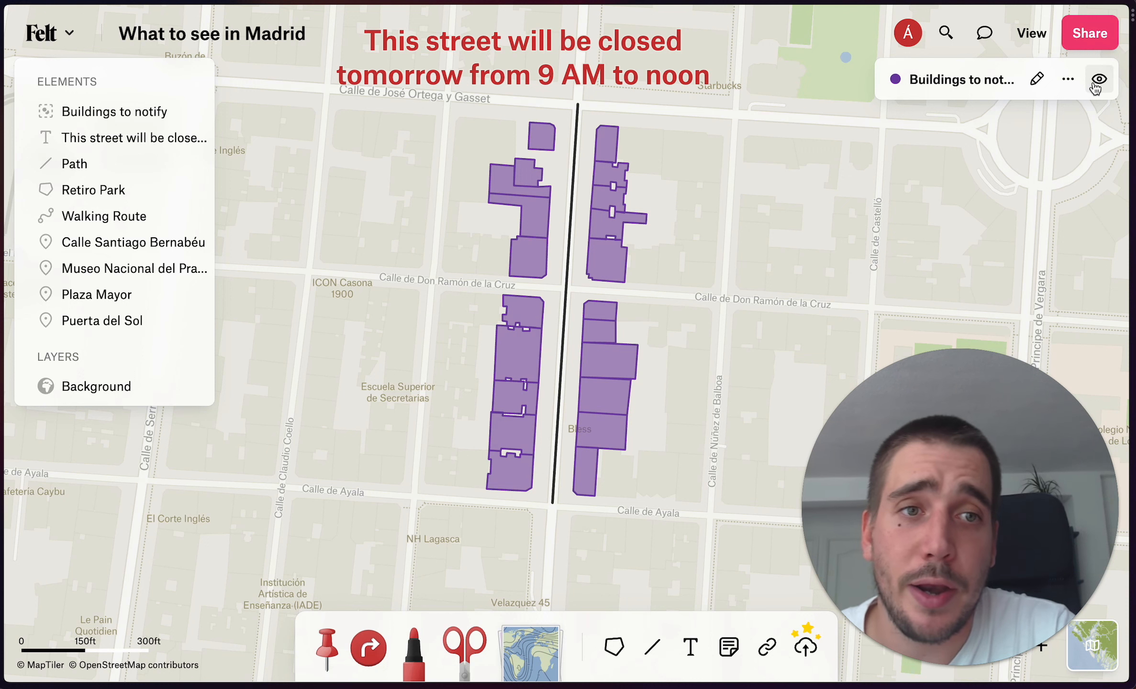
{"action": "left_click", "coordinate": [1096, 84]}
{"action": "left_click", "coordinate": [1094, 84]}
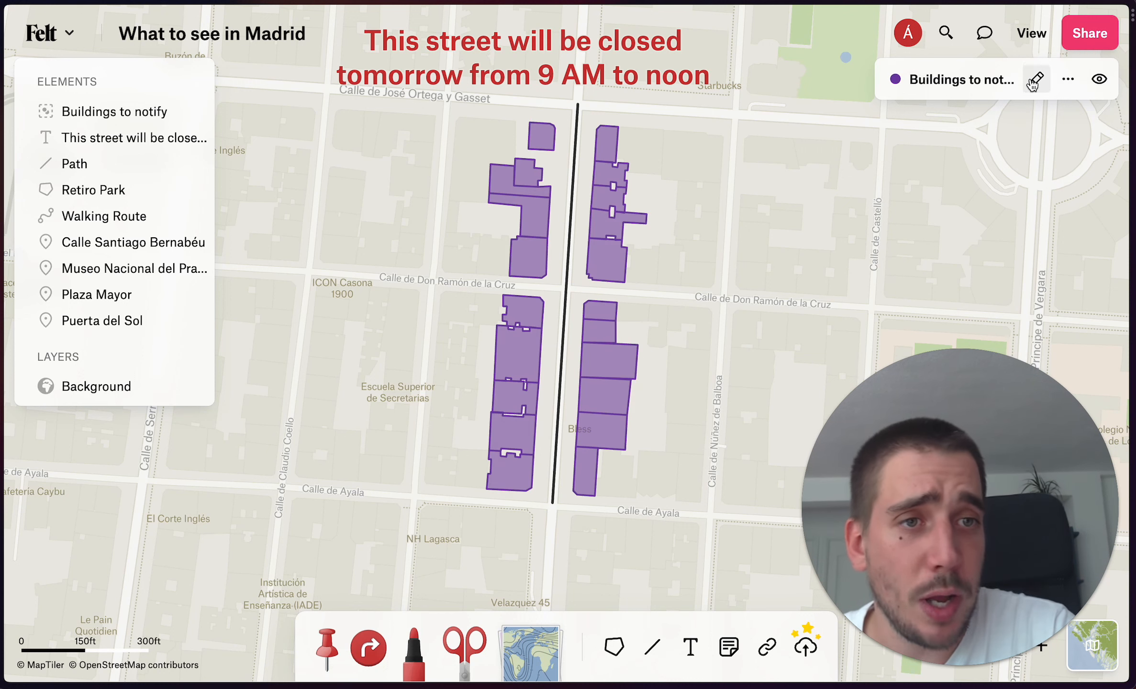
{"action": "left_click", "coordinate": [962, 80]}
{"action": "left_click", "coordinate": [766, 192]}
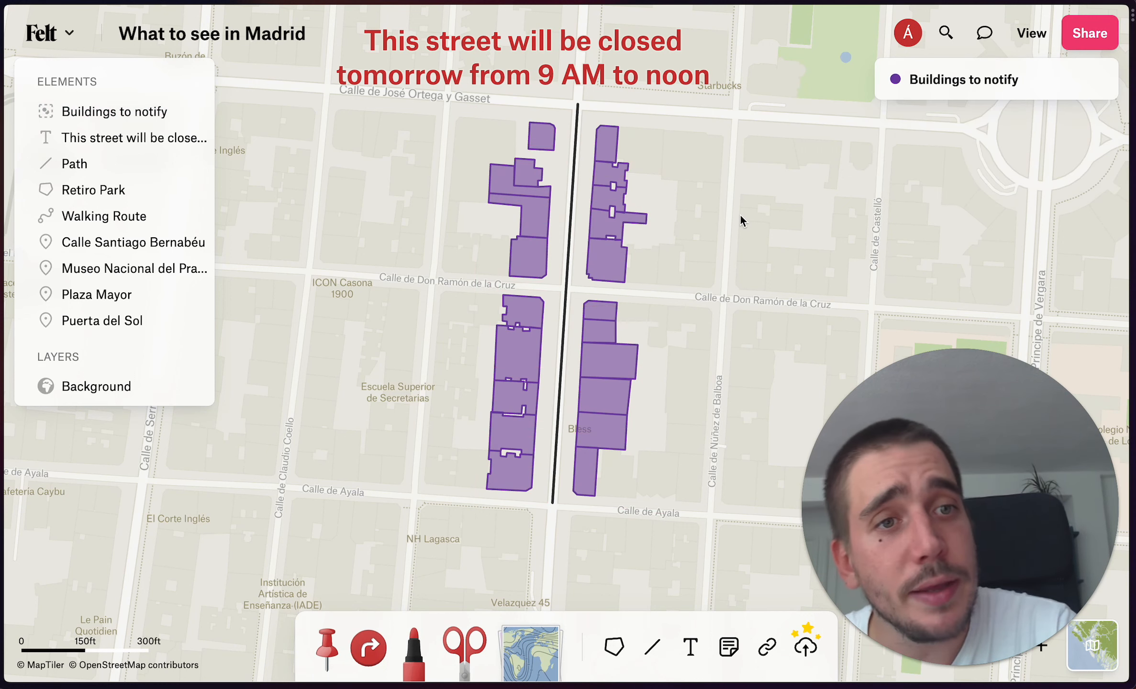
Export the "Buildings to notify" group as .geojson
{"action": "left_click", "coordinate": [1068, 80]}
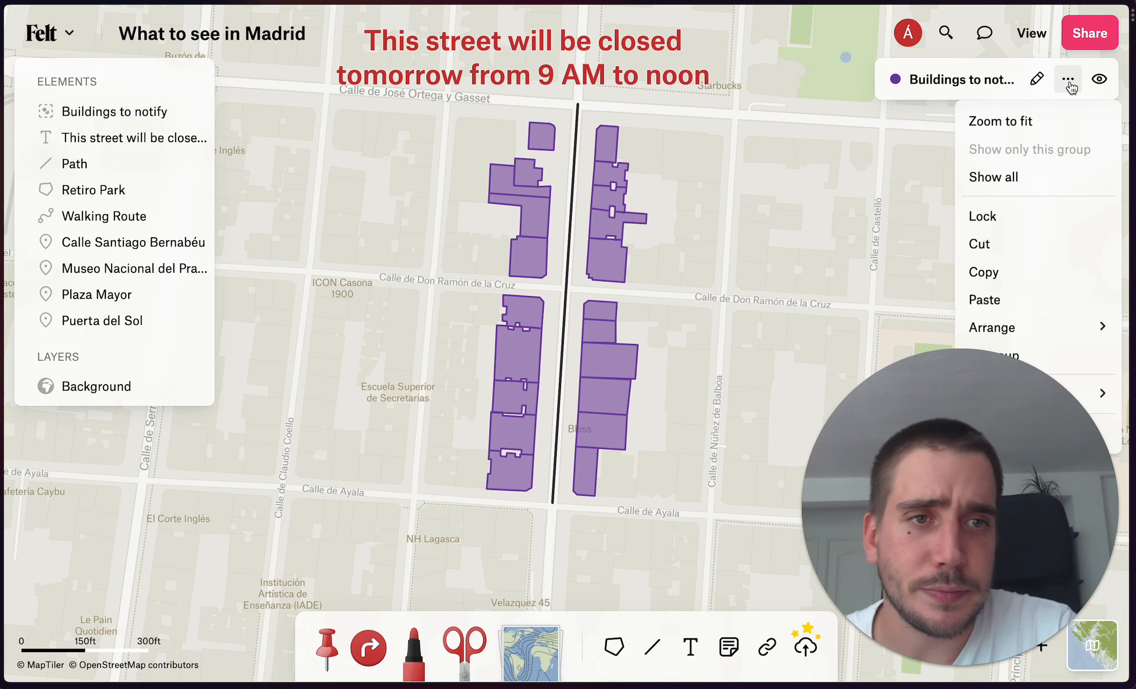
{"action": "left_click_drag", "start_coordinate": [971, 412], "coordinate": [198, 442]}
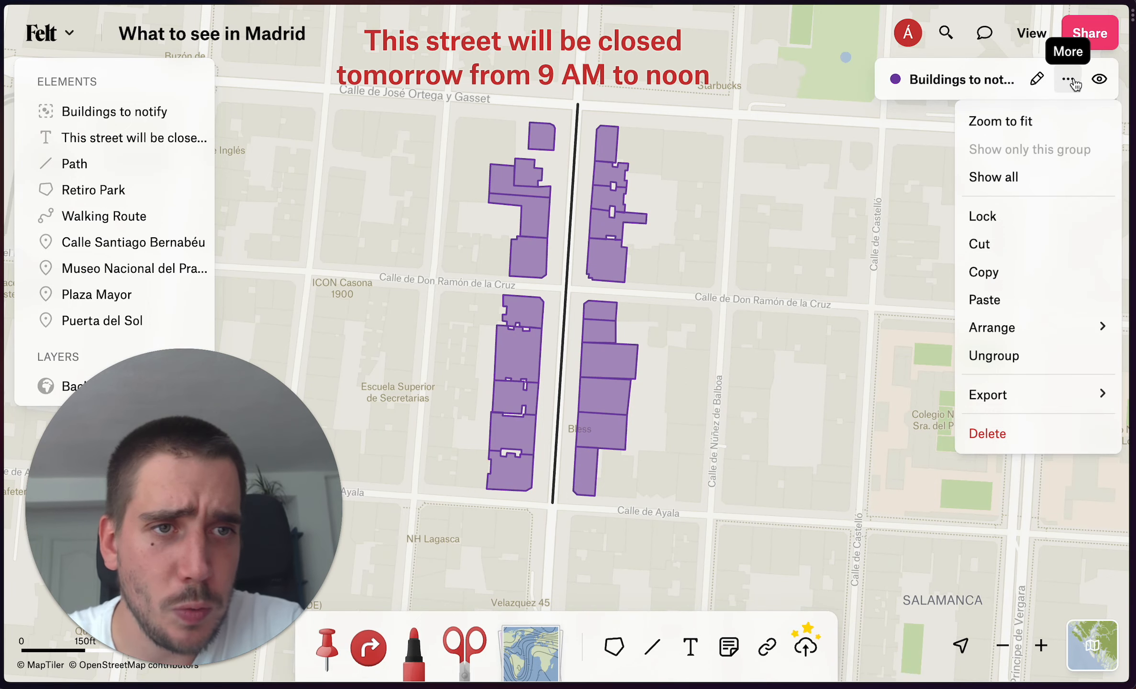
{"action": "mouse_move", "coordinate": [1018, 393]}
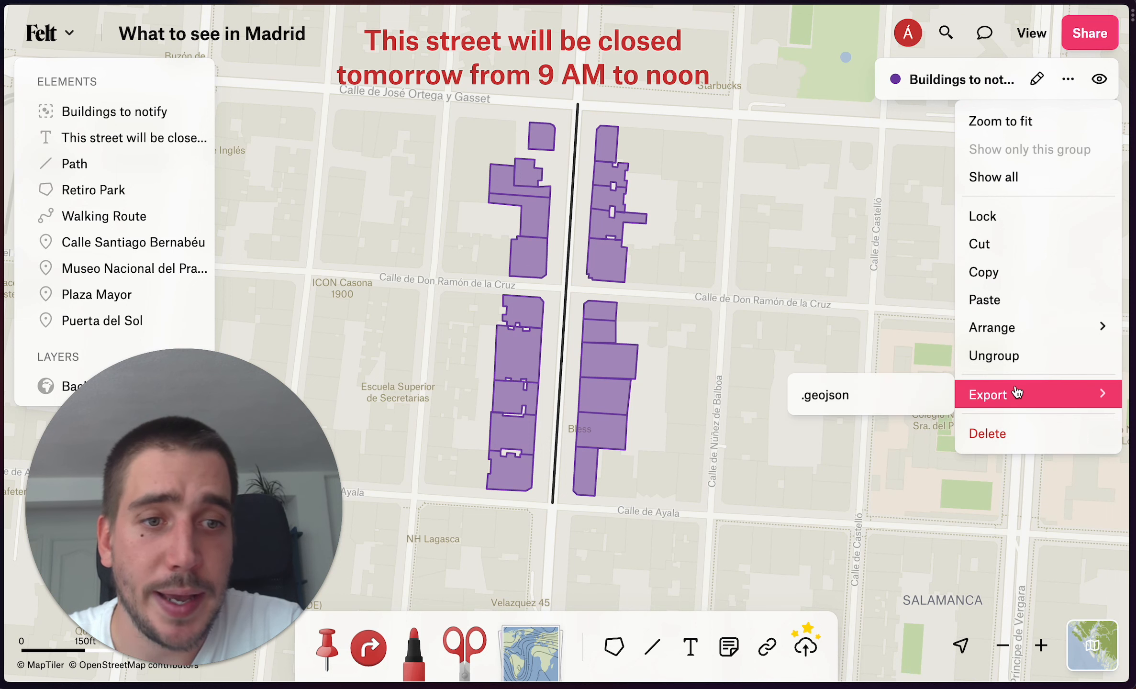
{"action": "left_click", "coordinate": [891, 400]}
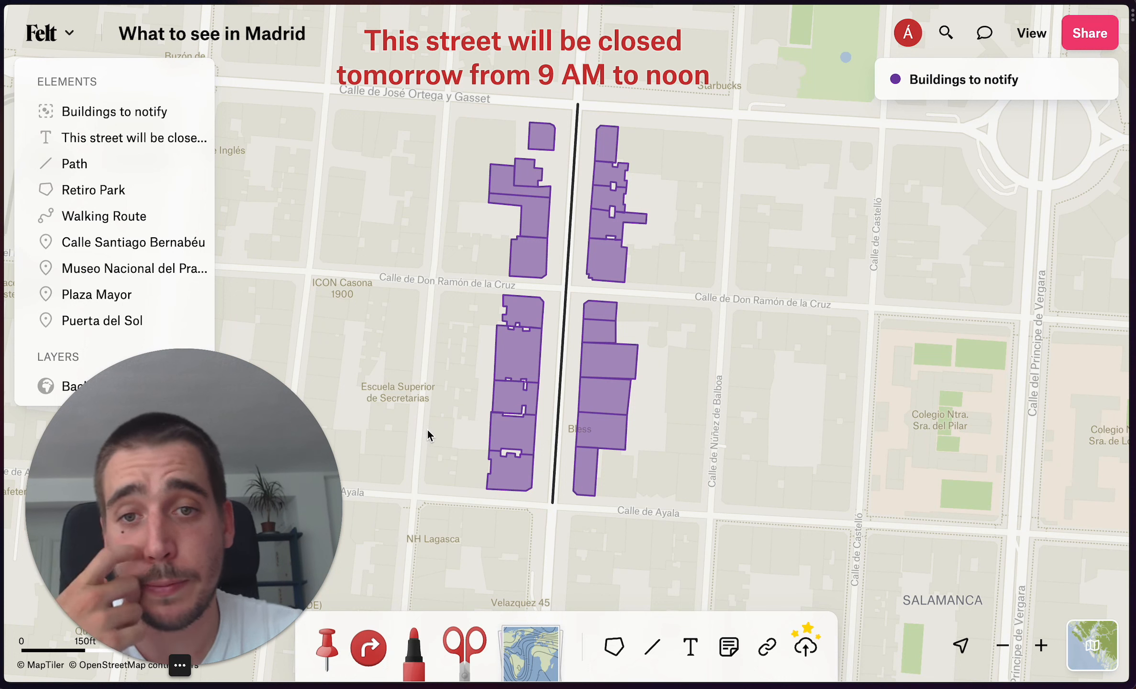
Lock the street-closure text, the street path and all the surrounding building polygons together
{"action": "left_click_drag", "start_coordinate": [432, 368], "coordinate": [491, 368]}
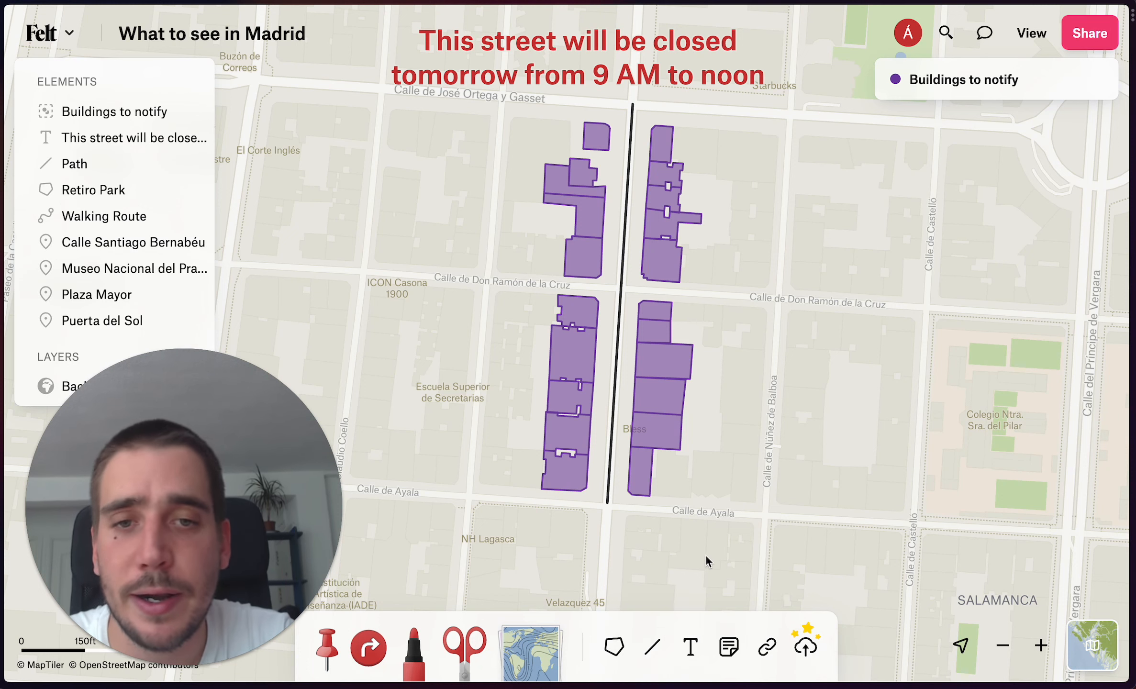
{"action": "scroll", "coordinate": [610, 292], "scroll_direction": "down", "scroll_amount": 2}
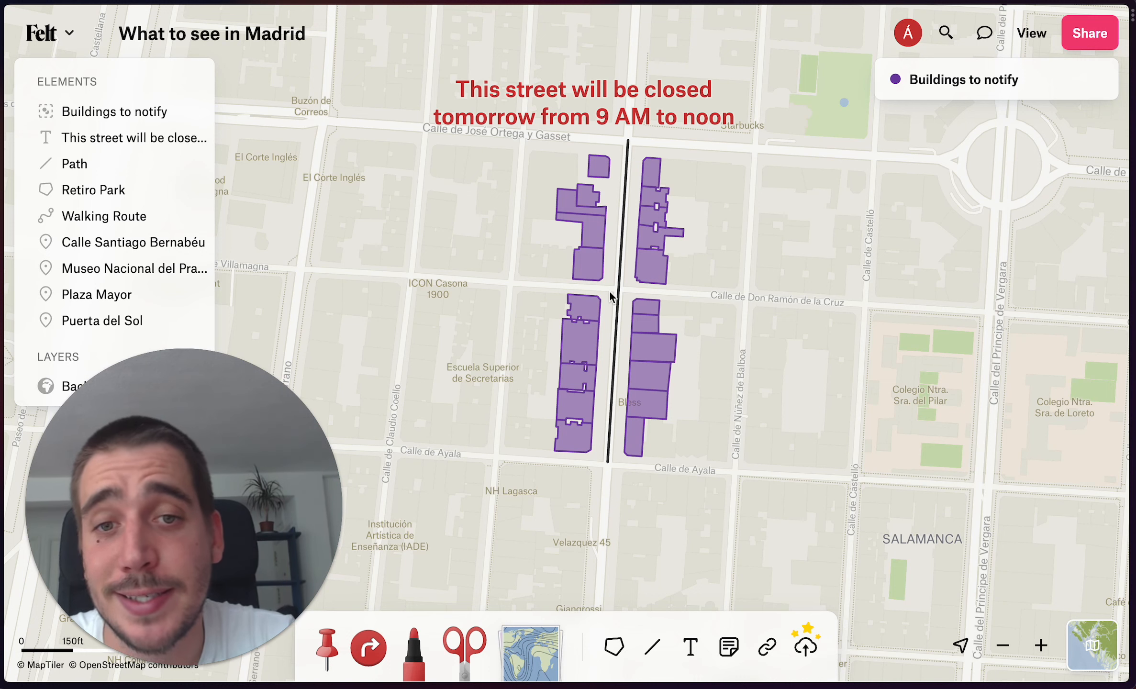
{"action": "scroll", "coordinate": [707, 296], "scroll_direction": "down", "scroll_amount": 2}
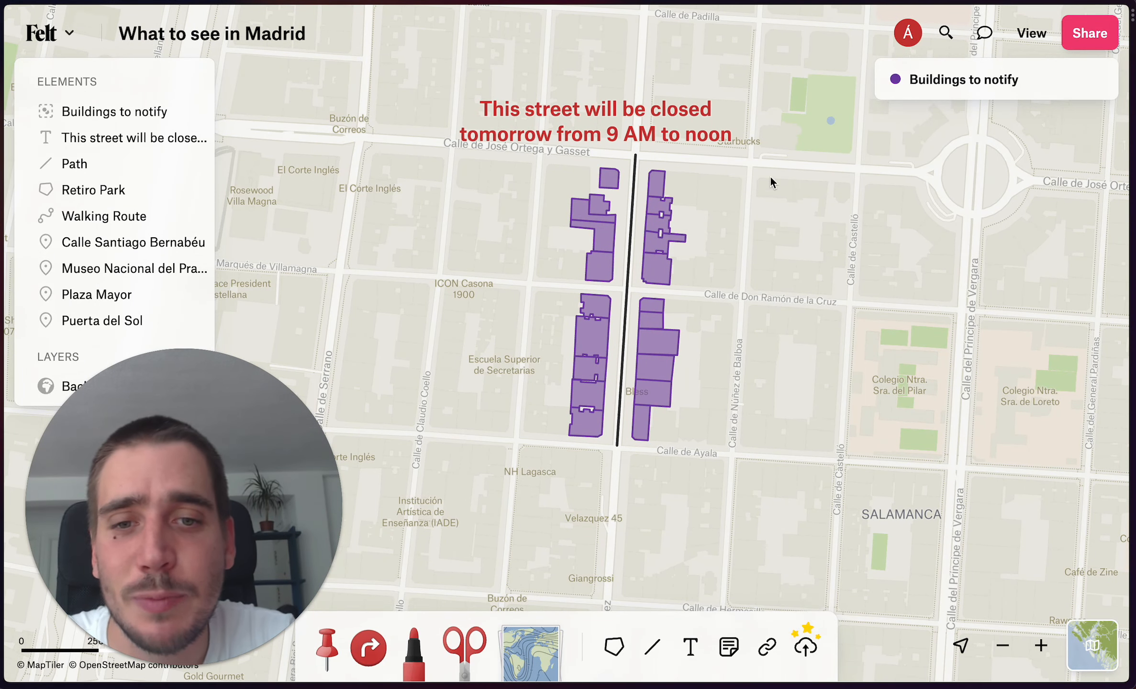
{"action": "left_click", "coordinate": [695, 139]}
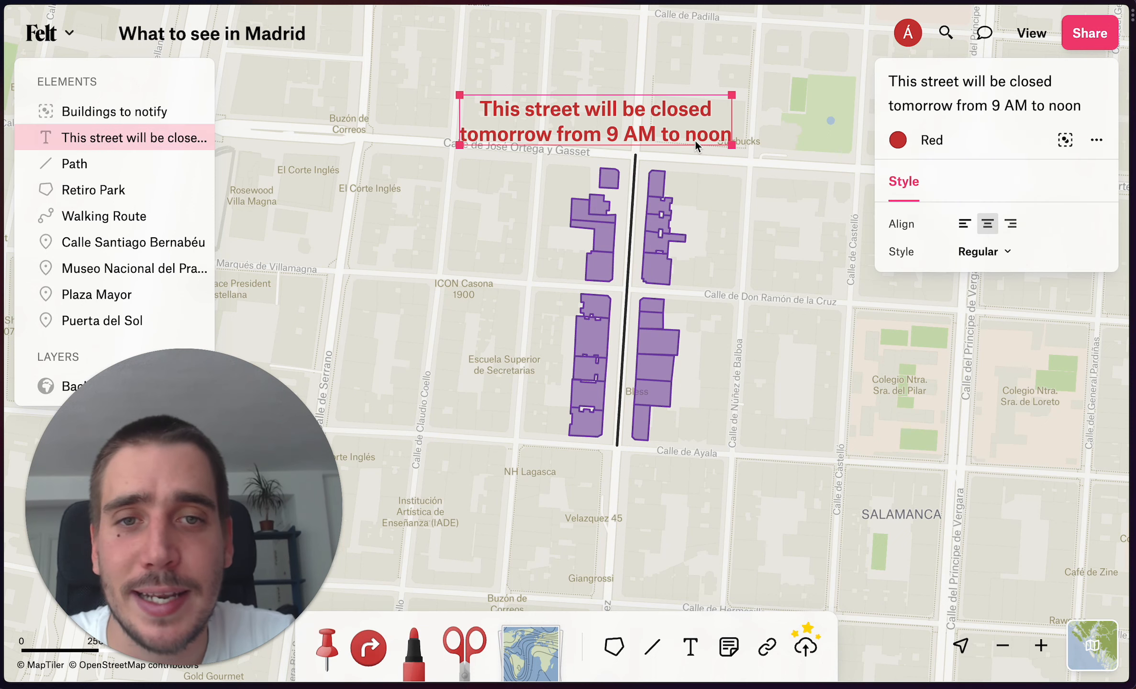
{"action": "left_click", "coordinate": [699, 201]}
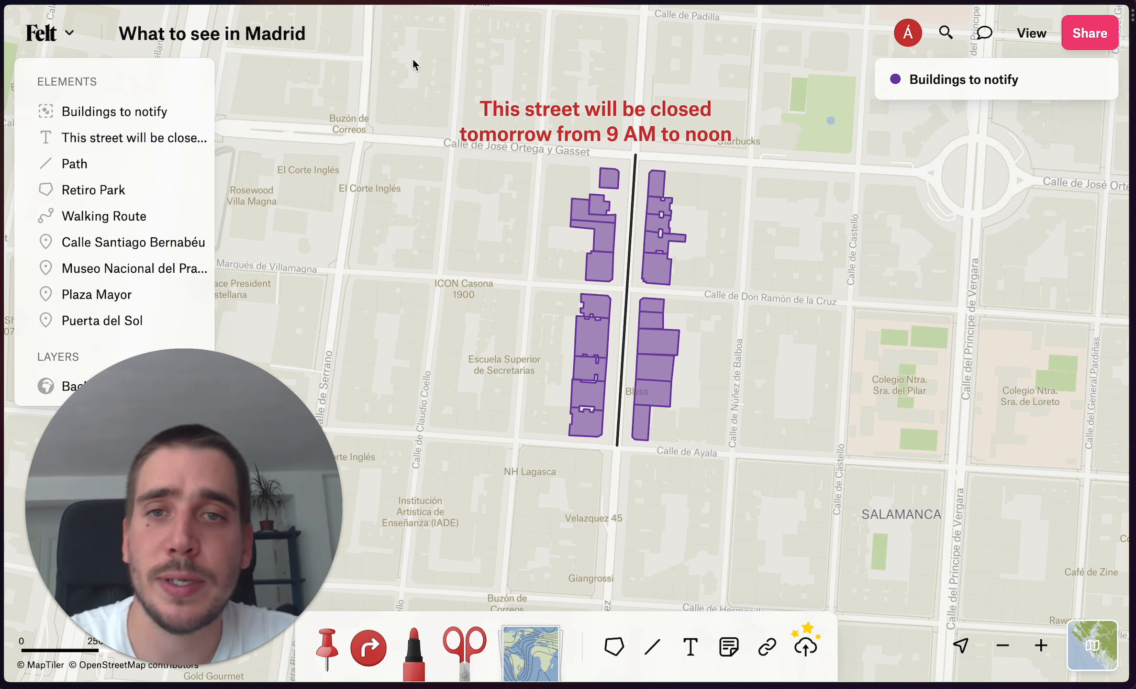
{"action": "left_click_drag", "start_coordinate": [398, 62], "coordinate": [775, 487]}
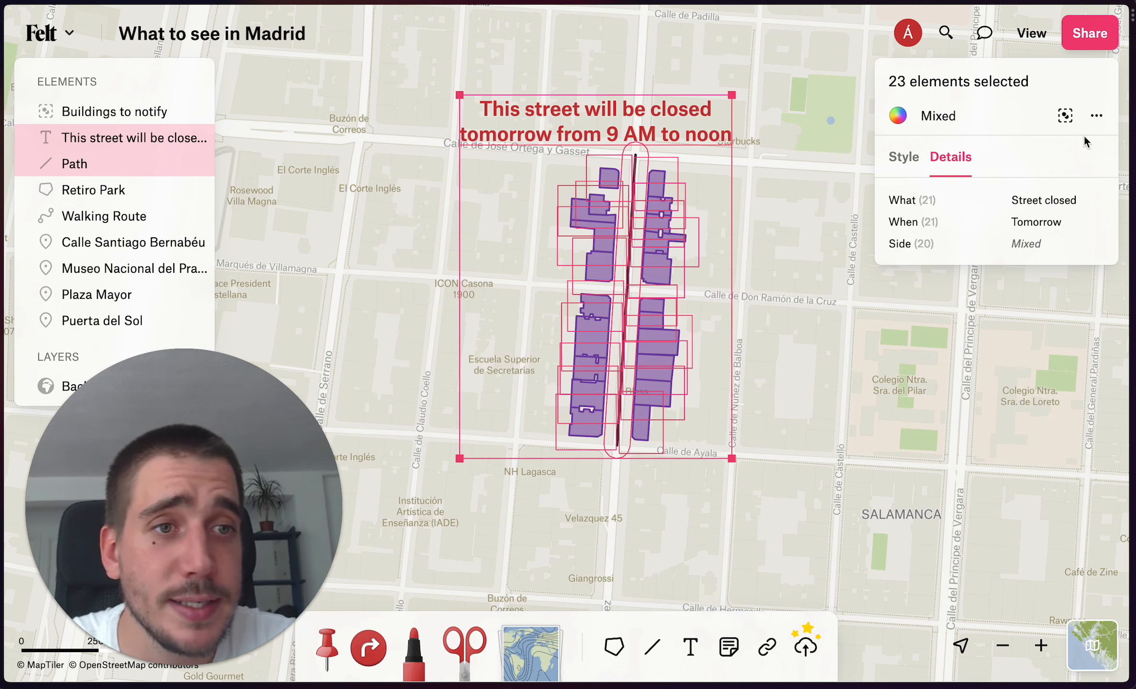
{"action": "left_click", "coordinate": [1097, 115]}
{"action": "left_click", "coordinate": [1042, 194]}
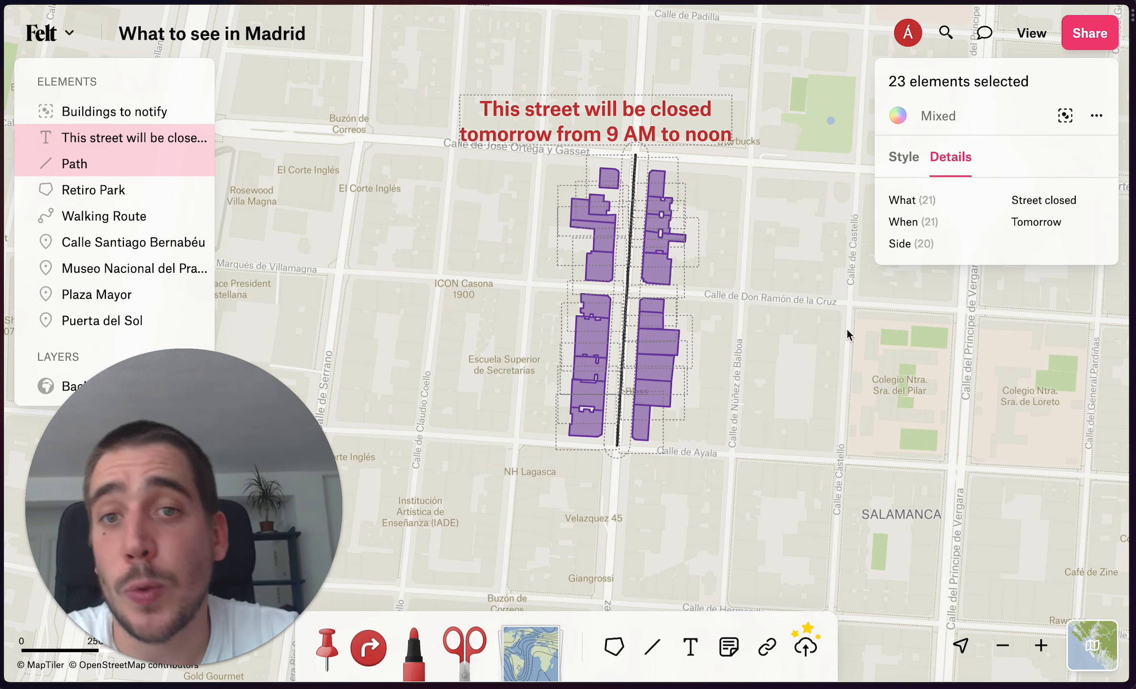
{"action": "left_click", "coordinate": [800, 313]}
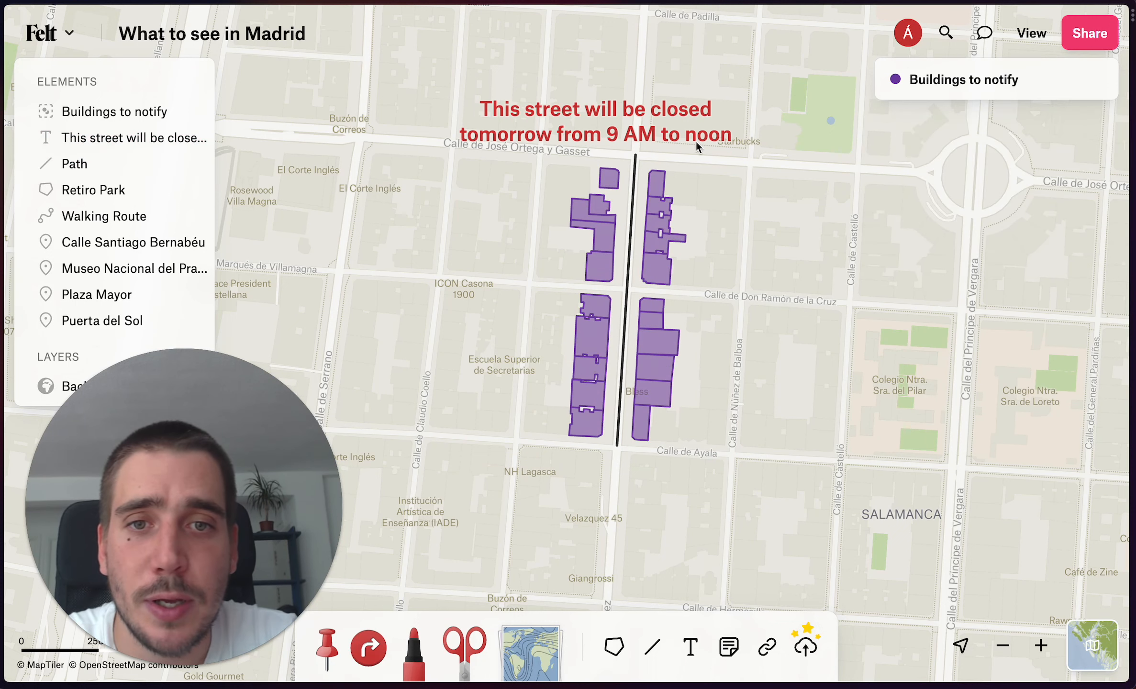
Inspect the properties of the red street-closure text and clear the selection
{"action": "left_click", "coordinate": [688, 136]}
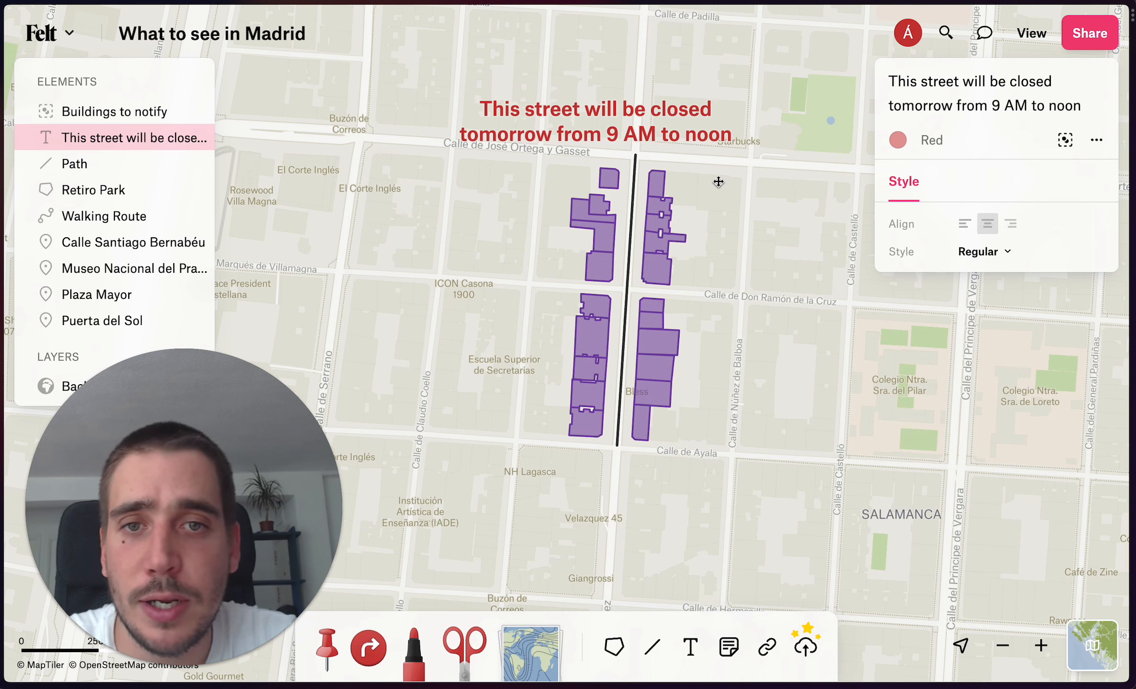
{"action": "triple_click", "coordinate": [980, 85]}
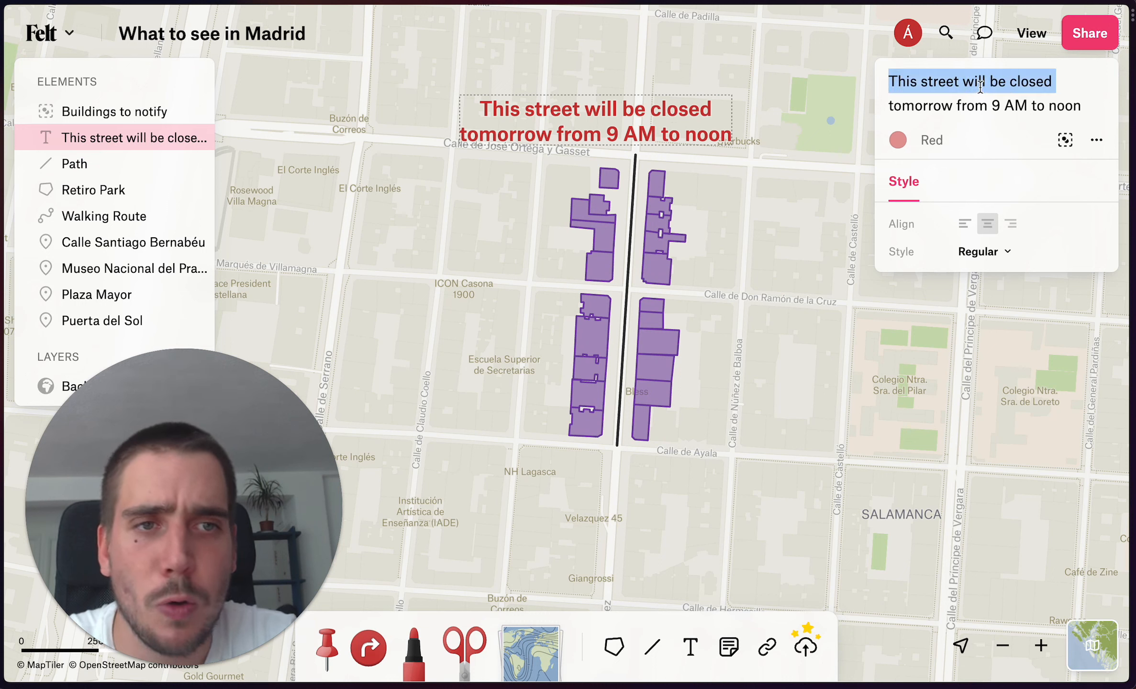
{"action": "left_click", "coordinate": [987, 106]}
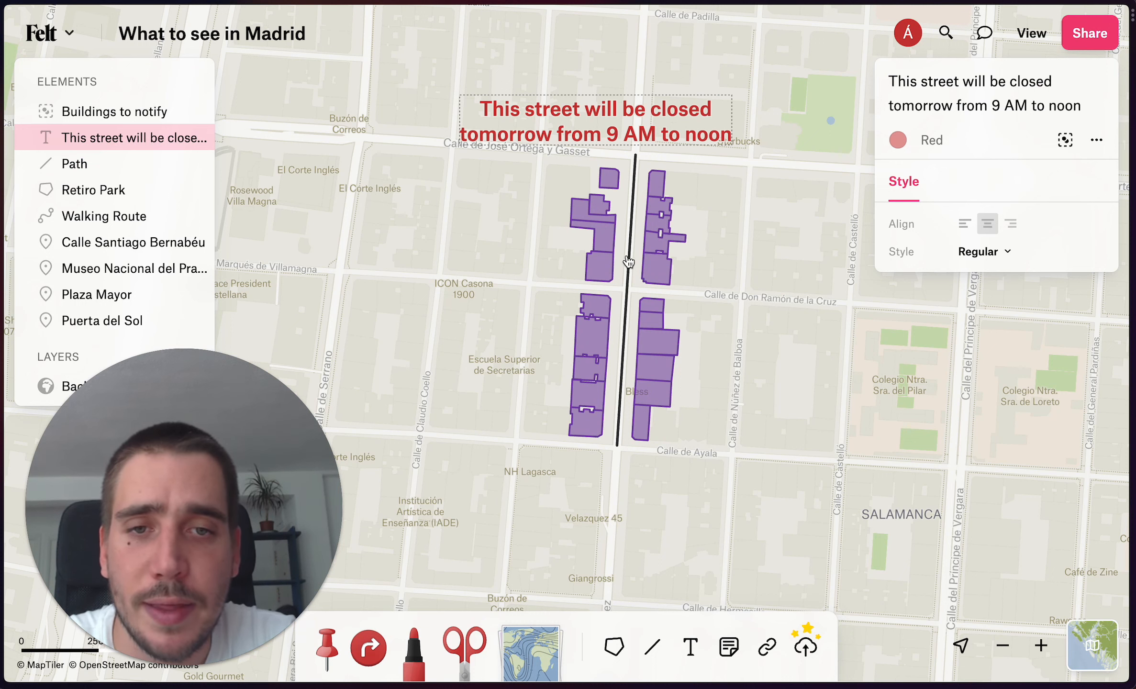
{"action": "left_click", "coordinate": [606, 266]}
{"action": "left_click", "coordinate": [704, 324]}
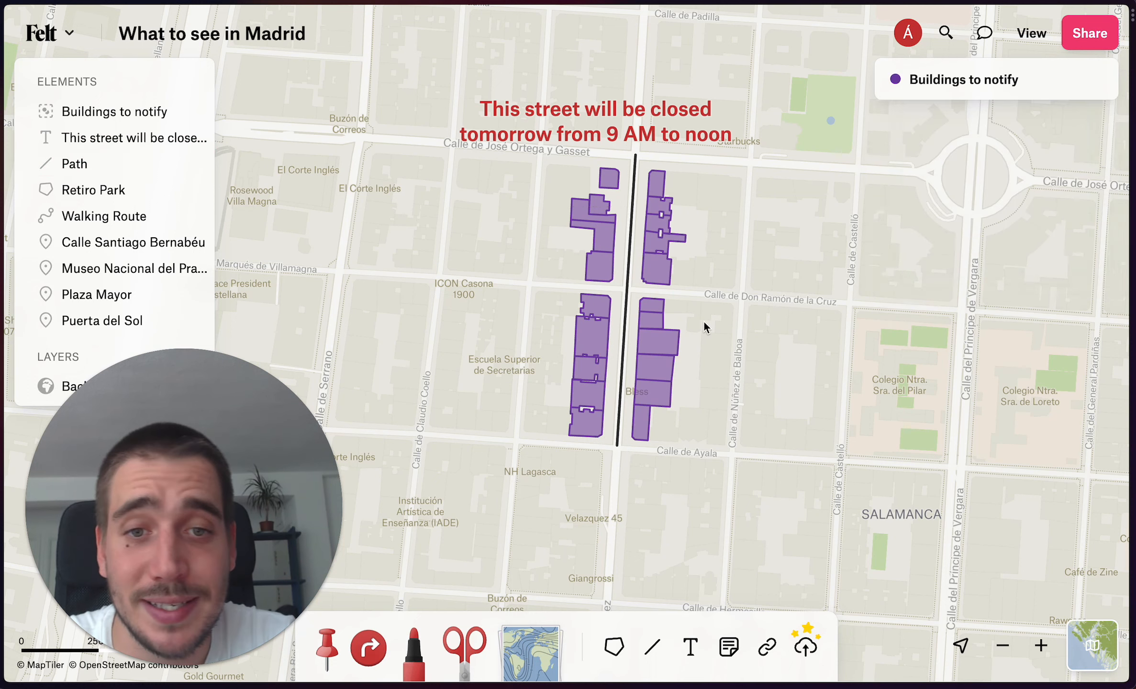
{"action": "scroll", "coordinate": [704, 327], "scroll_direction": "down", "scroll_amount": 2}
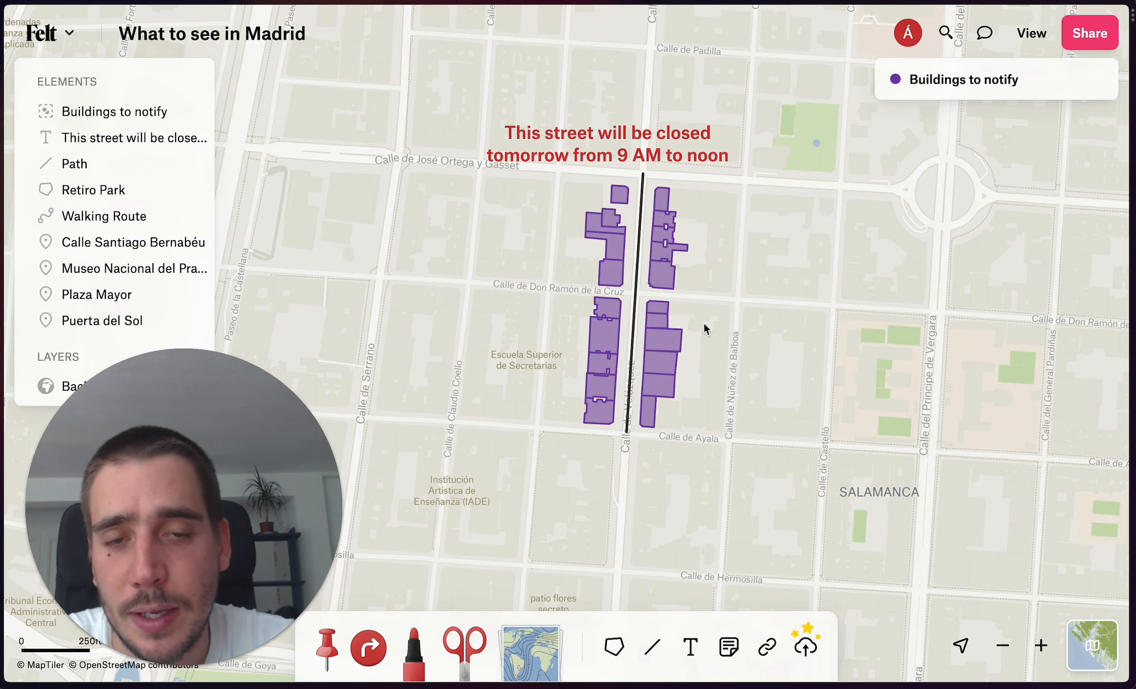
{"action": "scroll", "coordinate": [729, 321], "scroll_direction": "down", "scroll_amount": 2}
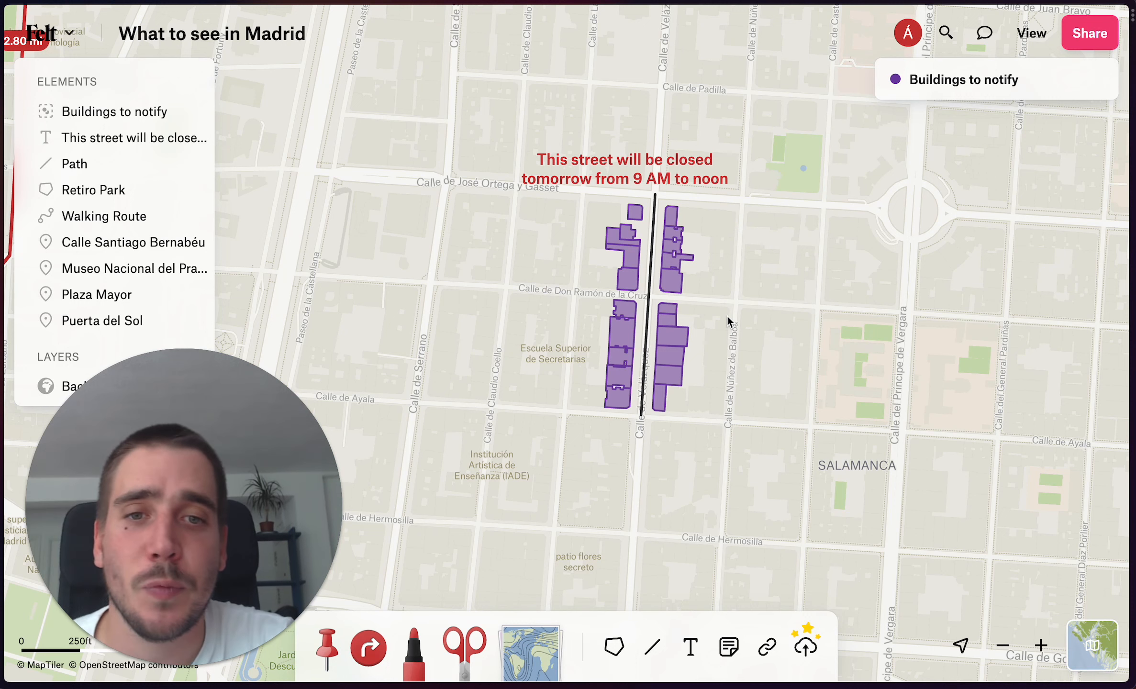
Rename the map as "Working with Workspace Elements (Toolbar)"
{"action": "left_click", "coordinate": [217, 36]}
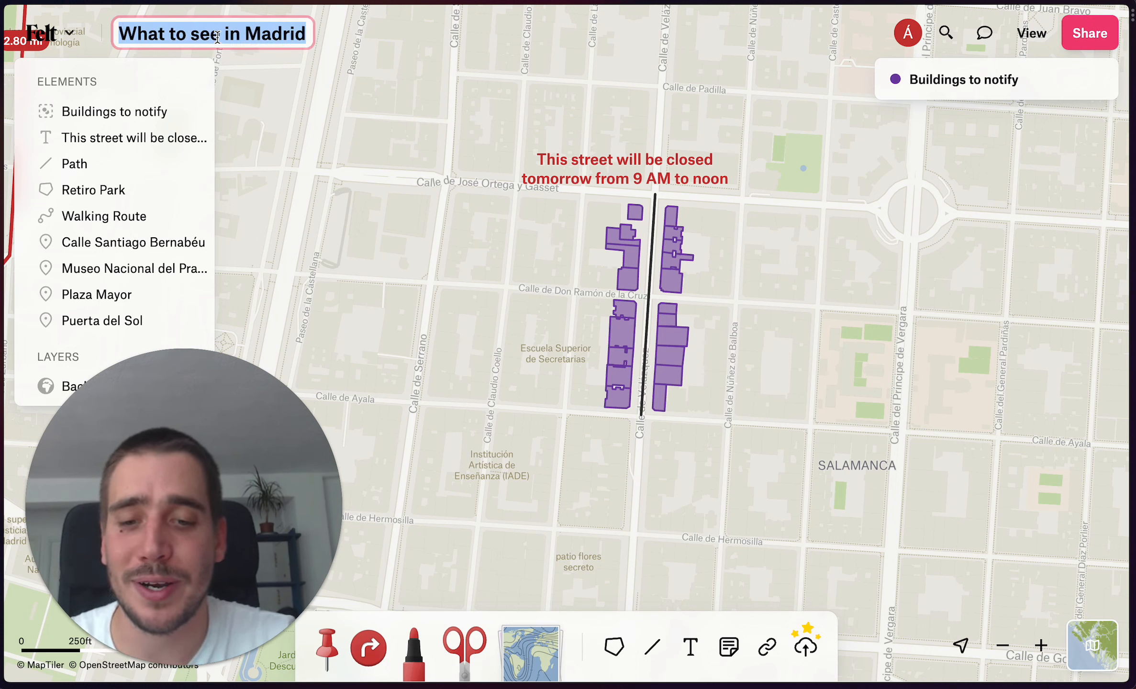
{"action": "type", "text": "Working "}
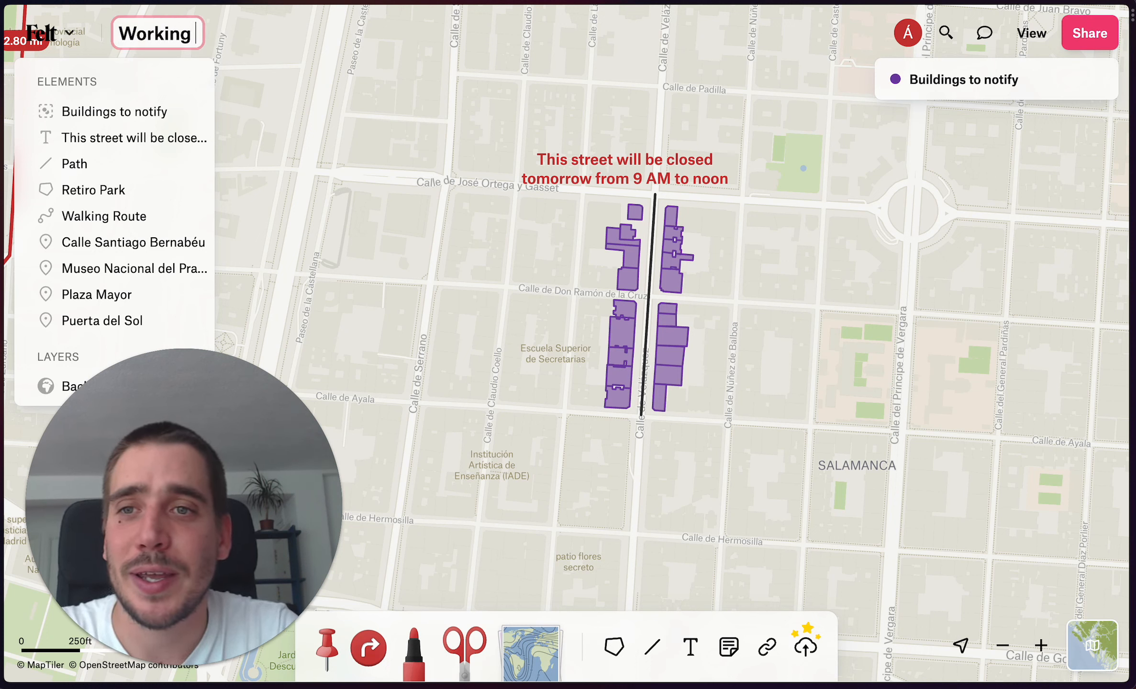
{"action": "type", "text": "with Workspace Ele"}
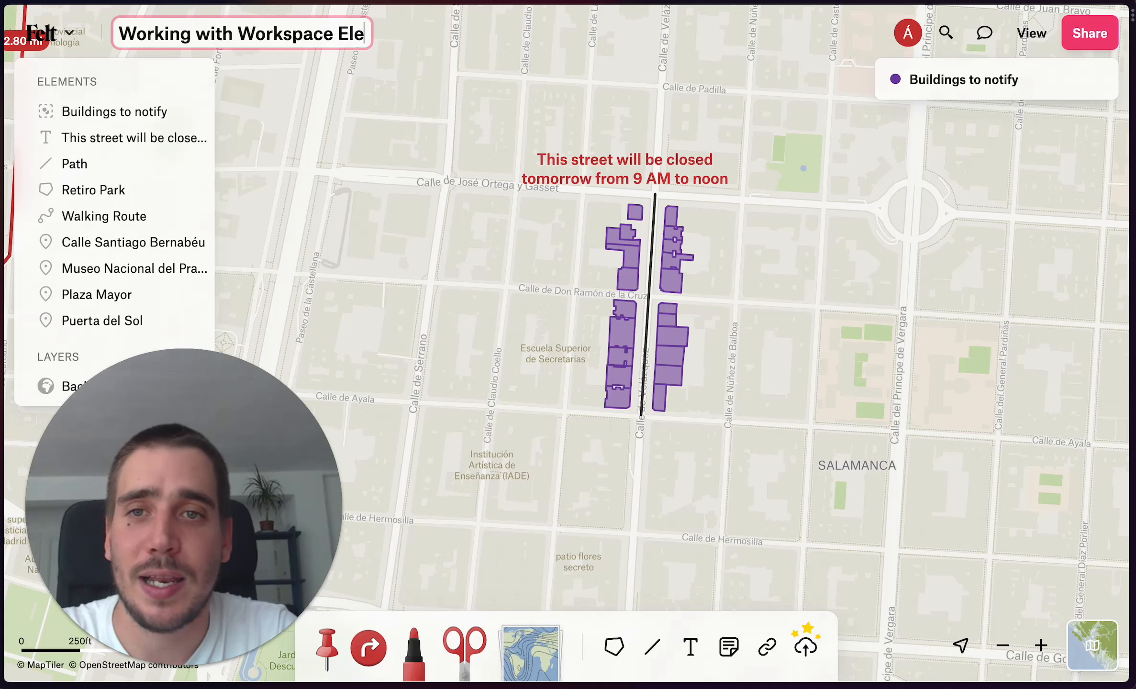
{"action": "type", "text": "ments"}
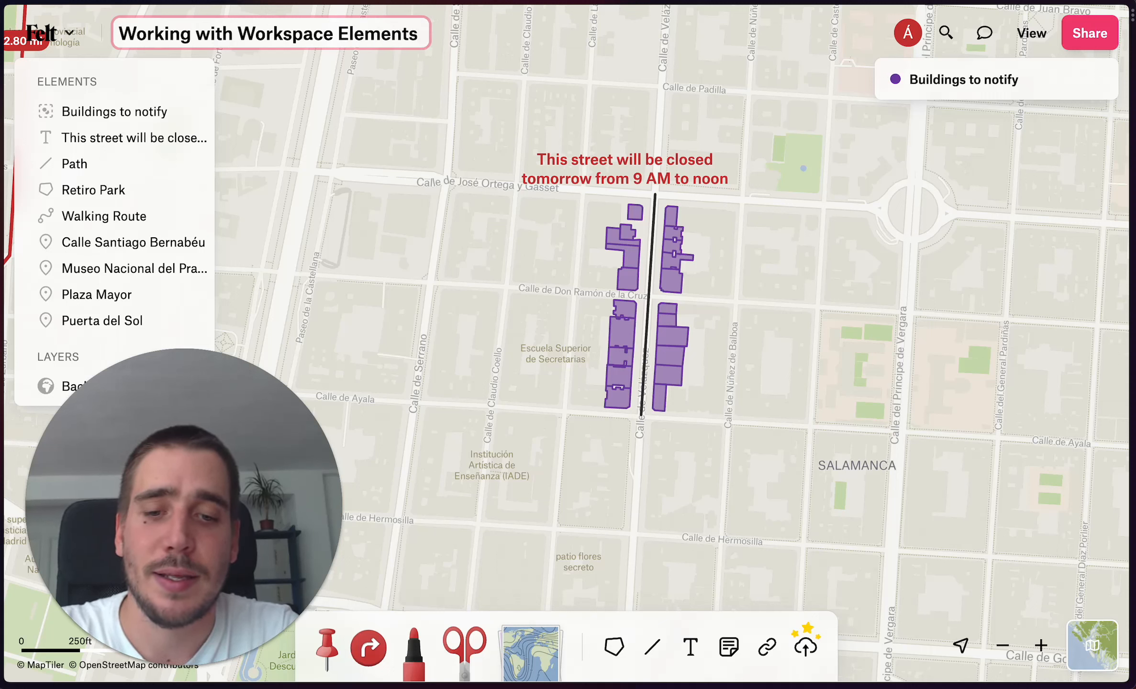
{"action": "type", "text": " (Tooblar"}
{"action": "key", "text": "BackSpace"}
{"action": "key", "text": "BackSpace"}
{"action": "key", "text": "BackSpace"}
{"action": "key", "text": "BackSpace"}
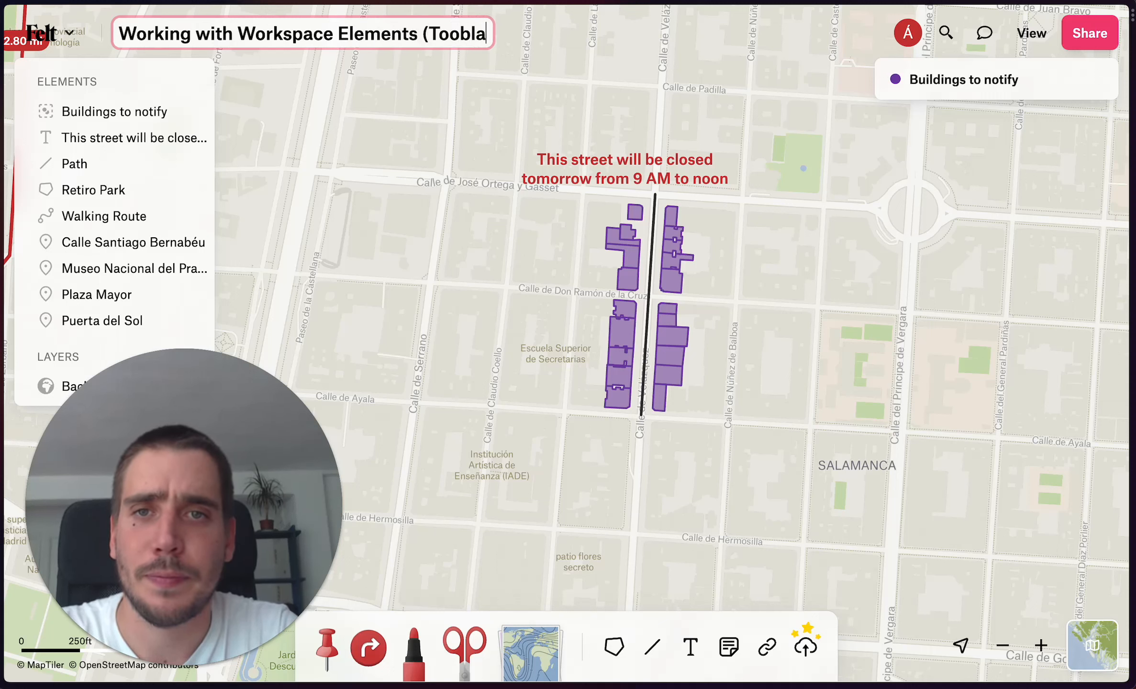
{"action": "type", "text": "lbar)"}
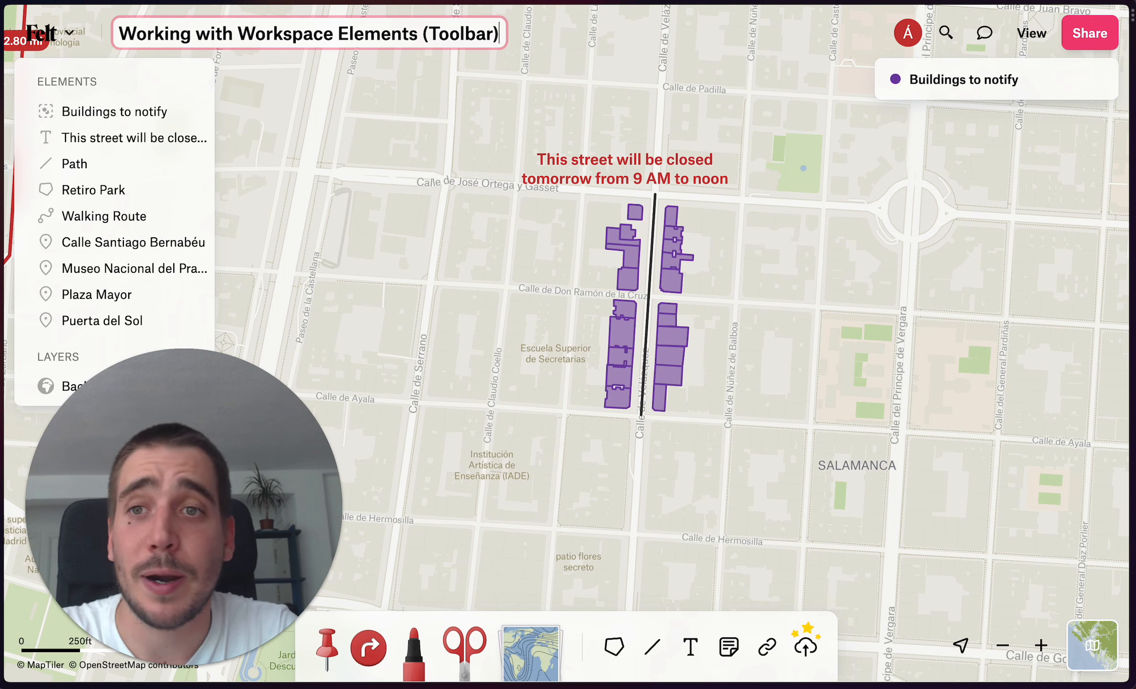
{"action": "left_click", "coordinate": [333, 163]}
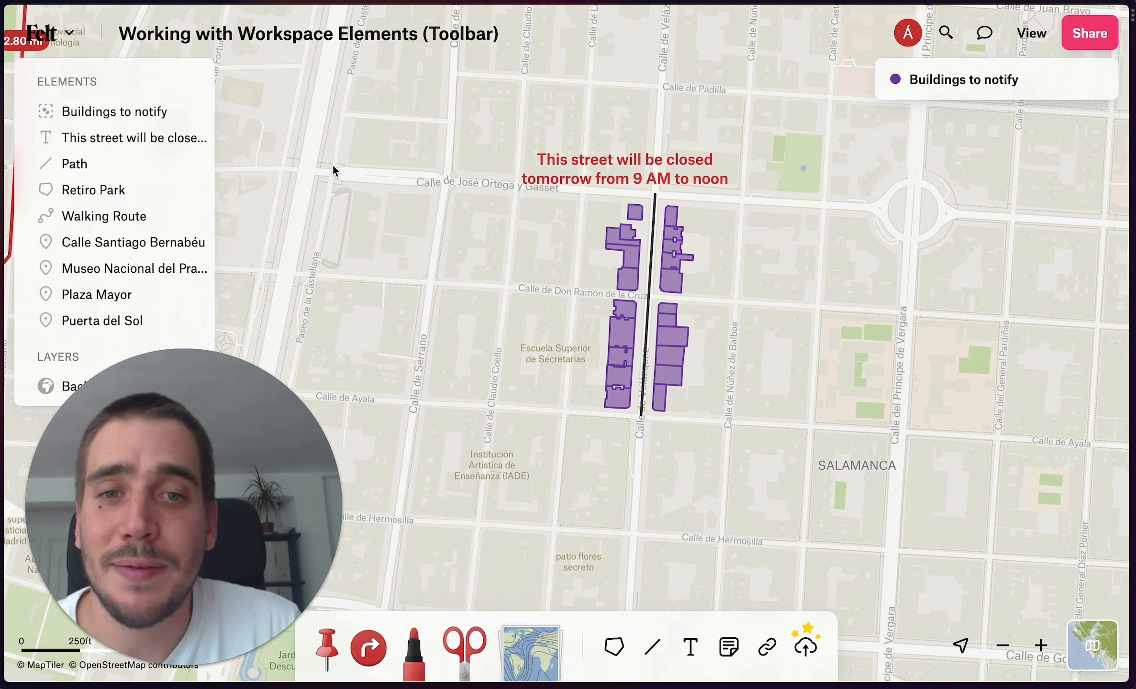
Add the prefix "Part 1: " to the beginning of the map's title
{"action": "left_click", "coordinate": [131, 35]}
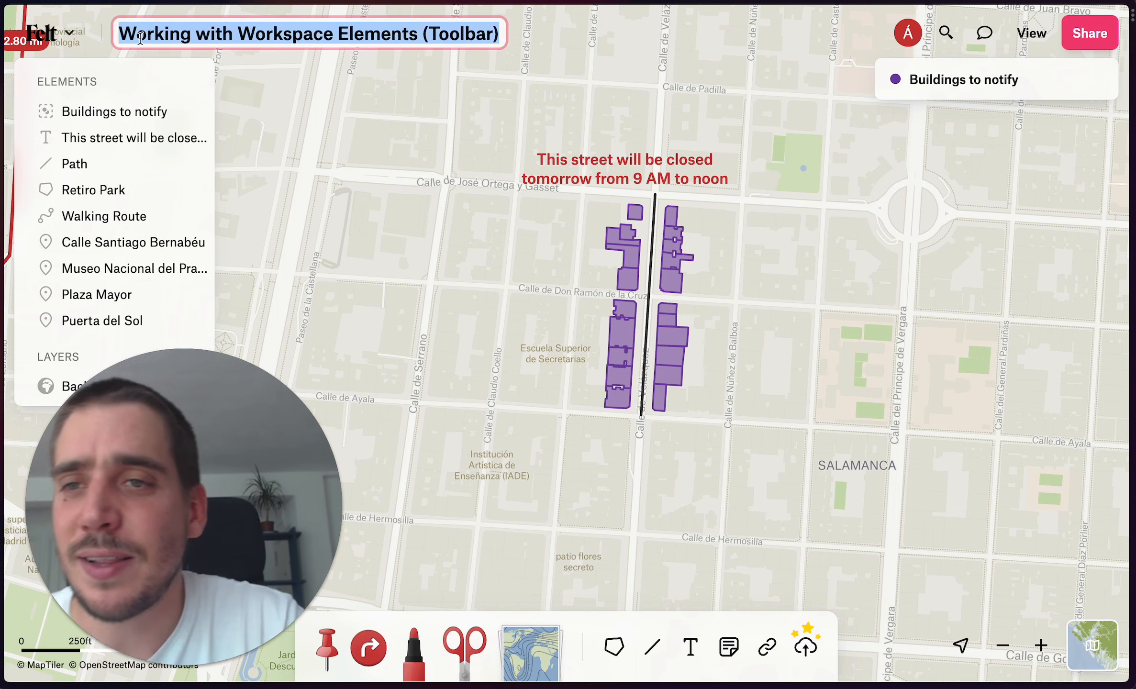
{"action": "left_click", "coordinate": [114, 30]}
{"action": "type", "text": "Part 1:"}
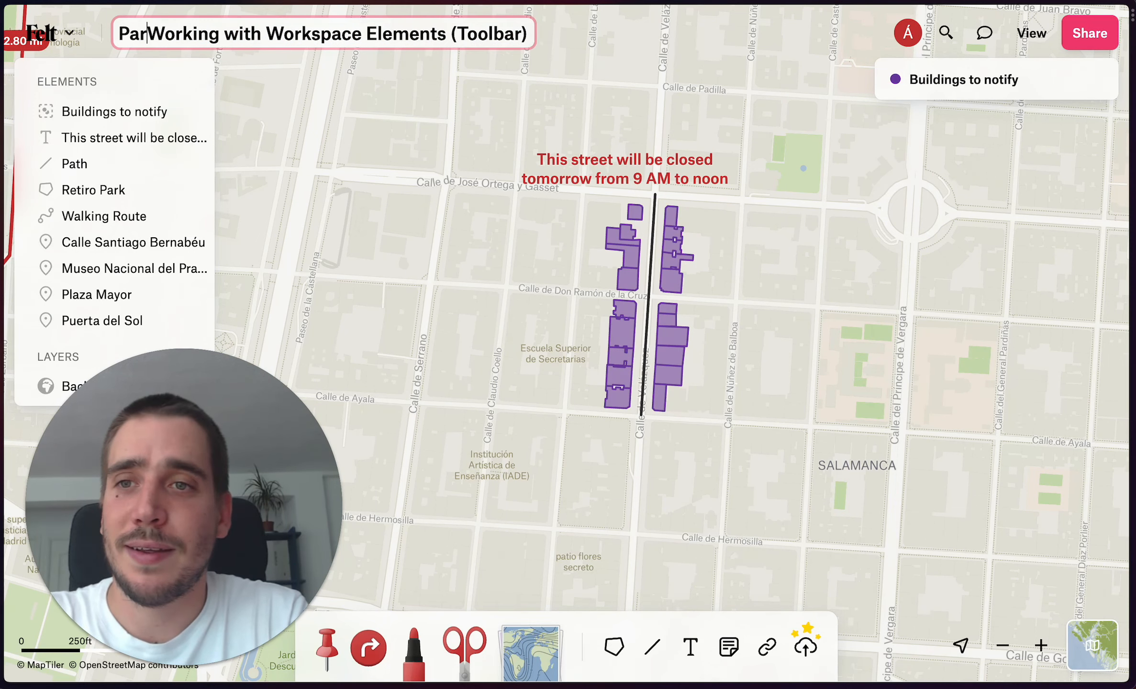
{"action": "key", "text": "Return"}
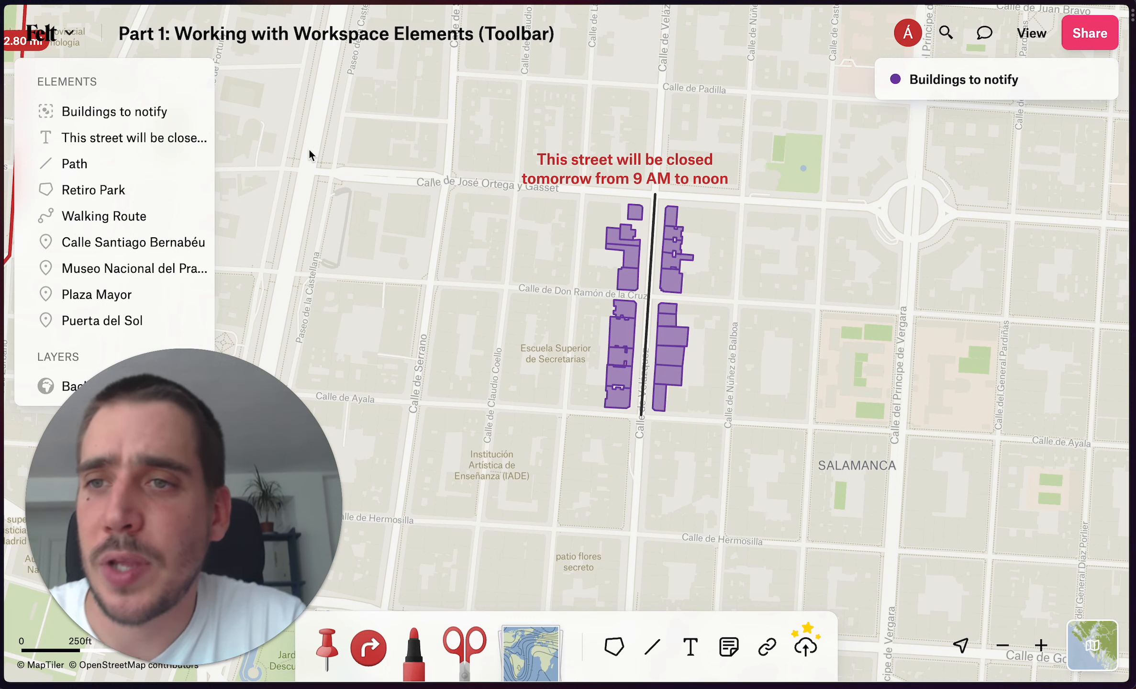
Create a new blank map showing the whole world
{"action": "left_click", "coordinate": [70, 34]}
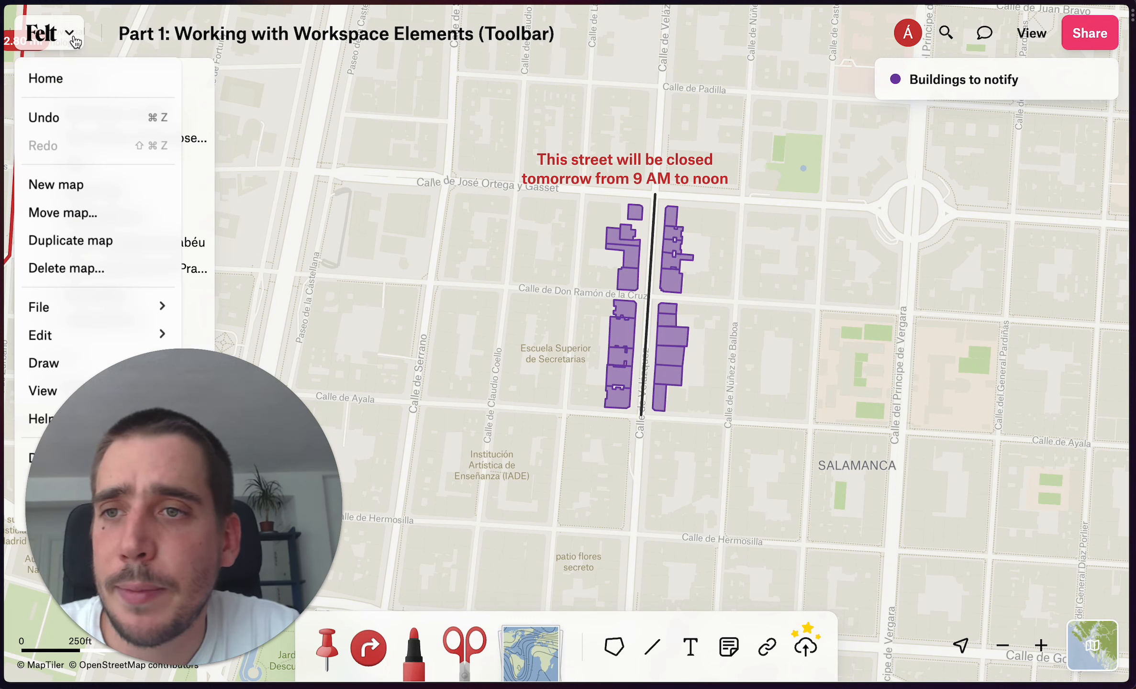
{"action": "left_click", "coordinate": [82, 184]}
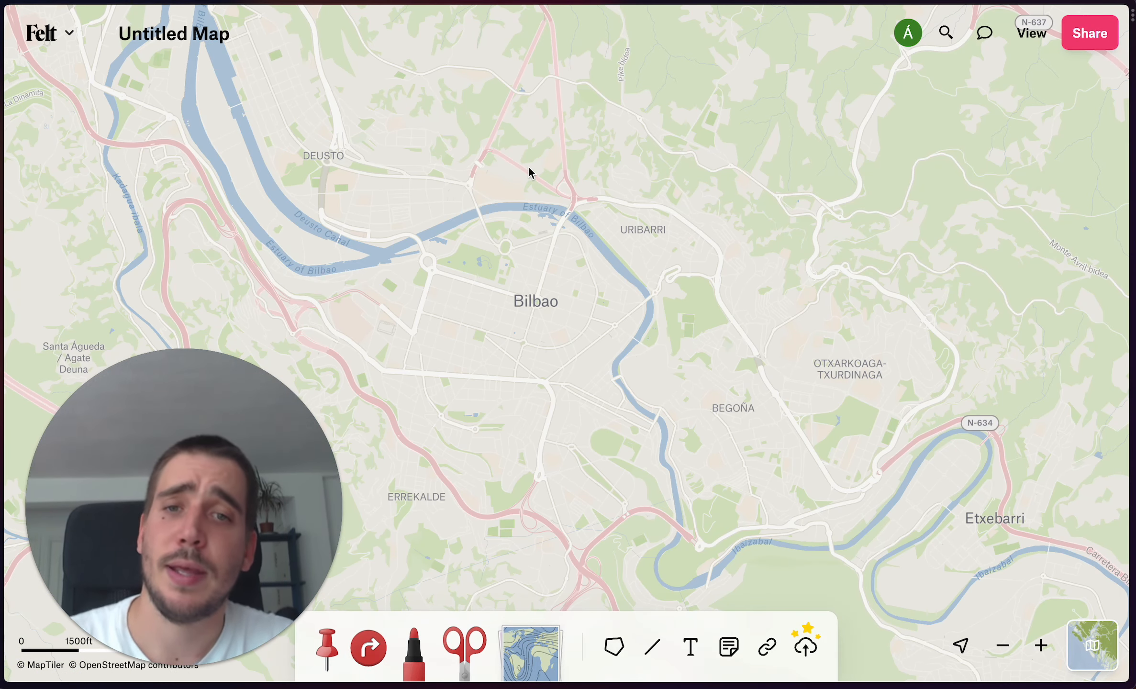
{"action": "scroll", "coordinate": [529, 171], "scroll_direction": "down", "scroll_amount": 10}
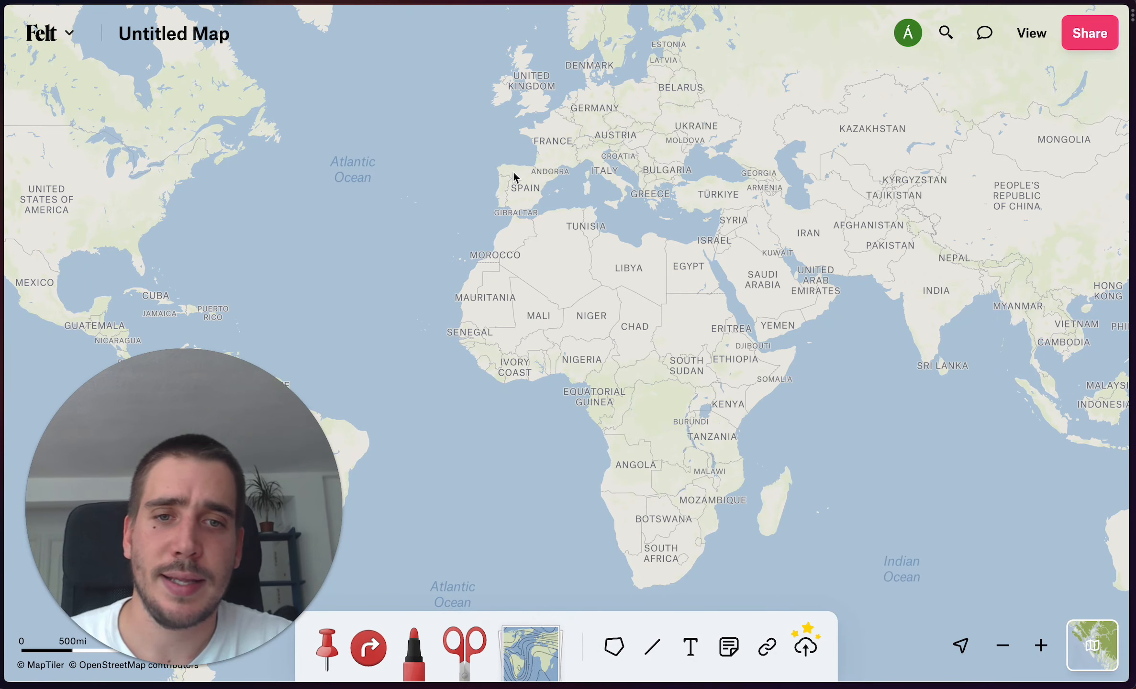
{"action": "left_click_drag", "start_coordinate": [512, 178], "coordinate": [254, 114]}
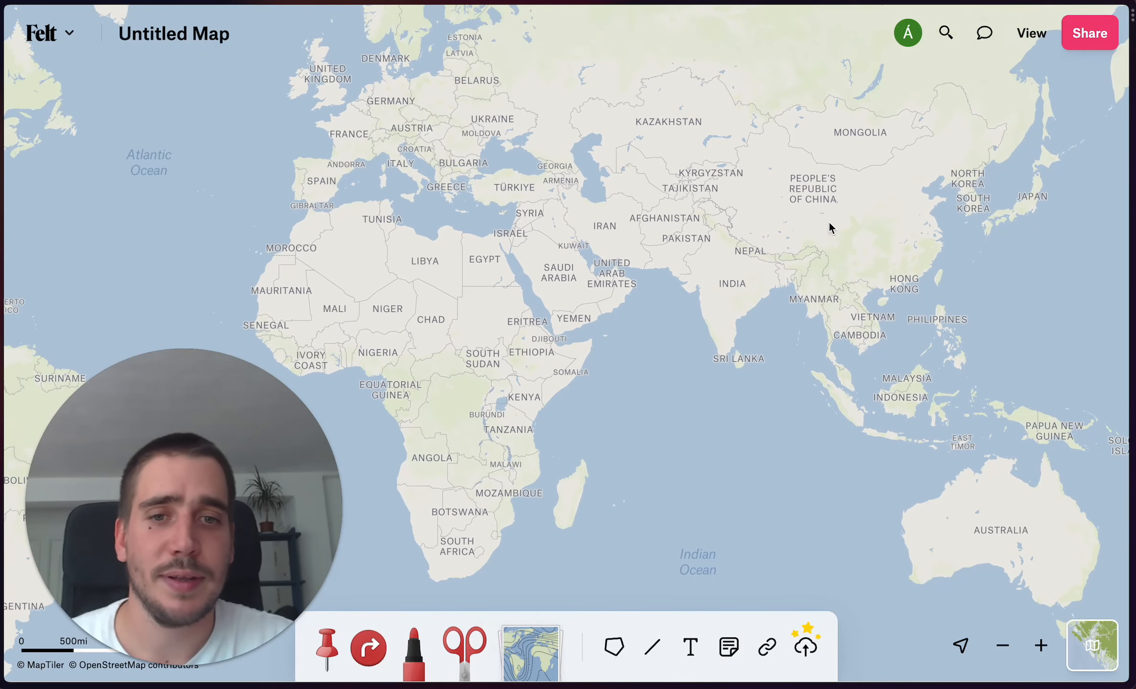
{"action": "left_click_drag", "start_coordinate": [871, 236], "coordinate": [289, 378]}
{"action": "left_click_drag", "start_coordinate": [460, 324], "coordinate": [858, 217]}
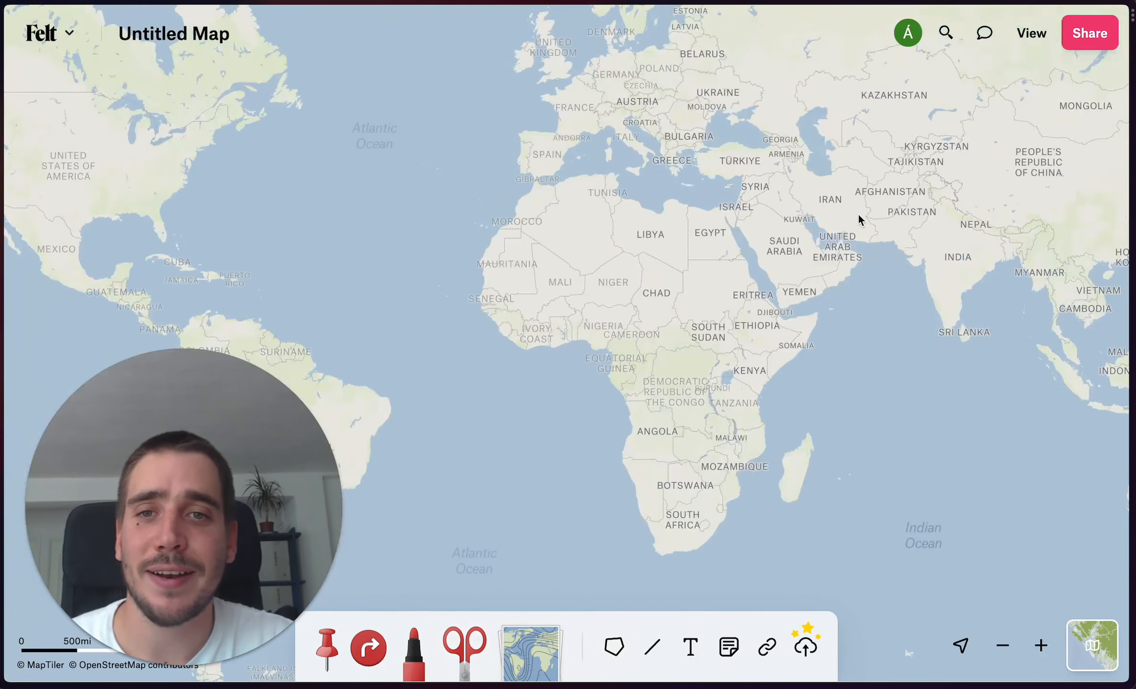
{"action": "left_click_drag", "start_coordinate": [472, 147], "coordinate": [538, 256]}
Name the new map "Part 2: Uploading Data"
{"action": "left_click", "coordinate": [151, 36]}
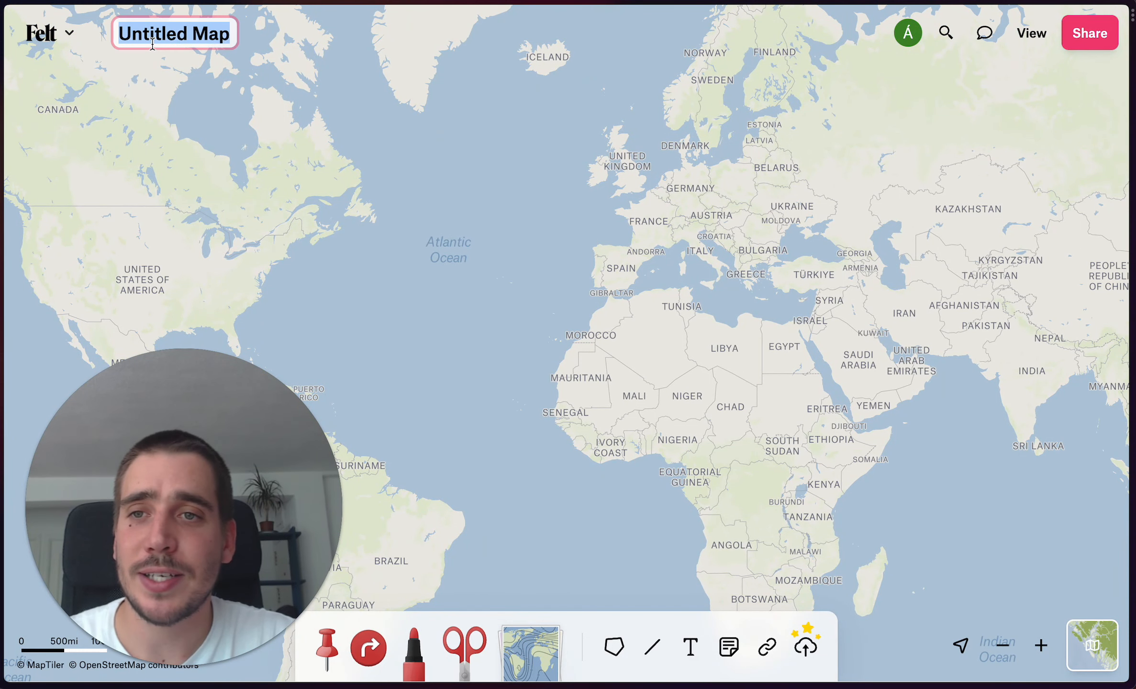
{"action": "type", "text": "Part 1"}
{"action": "key", "text": "BackSpace"}
{"action": "type", "text": "2:"}
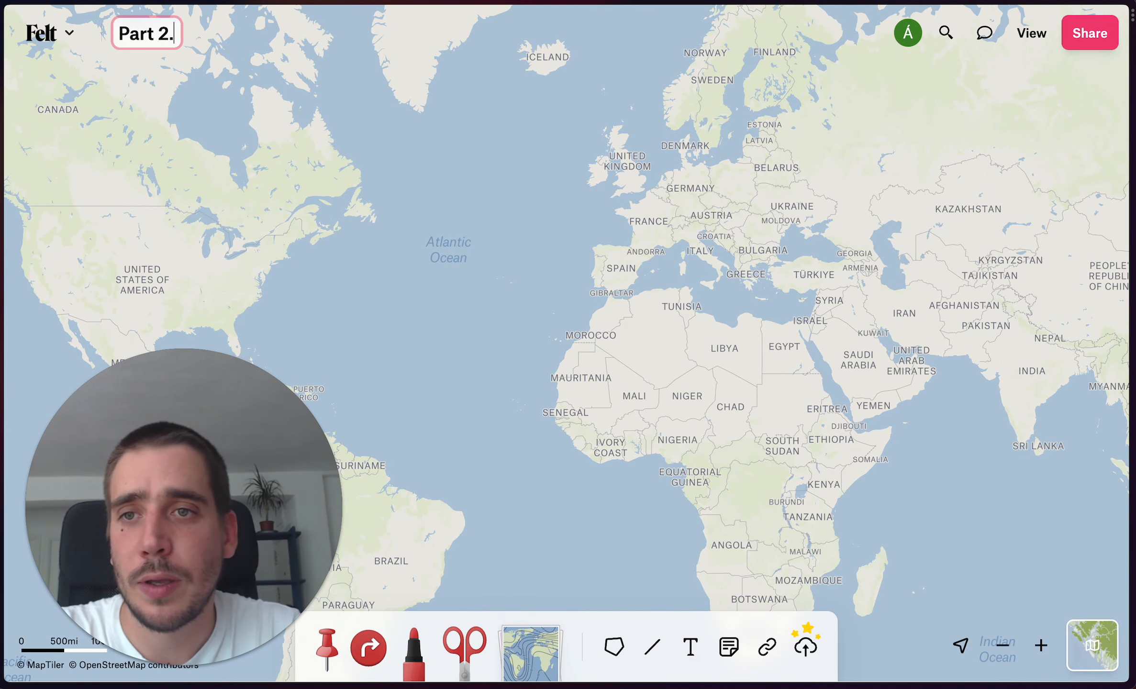
{"action": "type", "text": " Upl"}
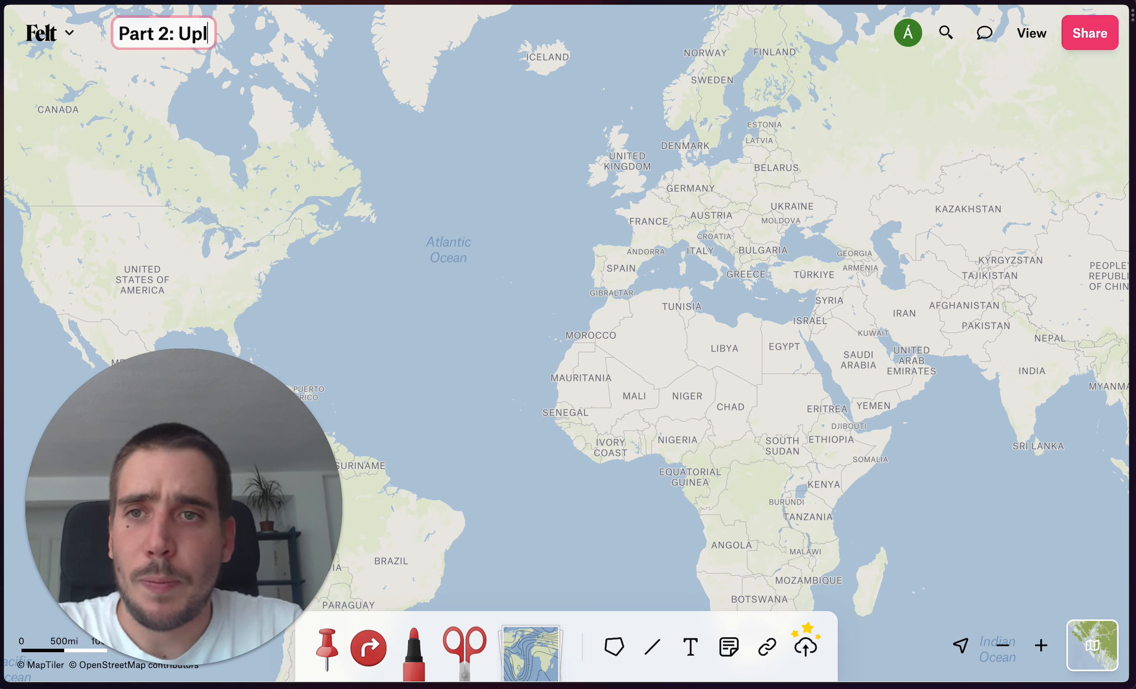
{"action": "type", "text": "oading Data"}
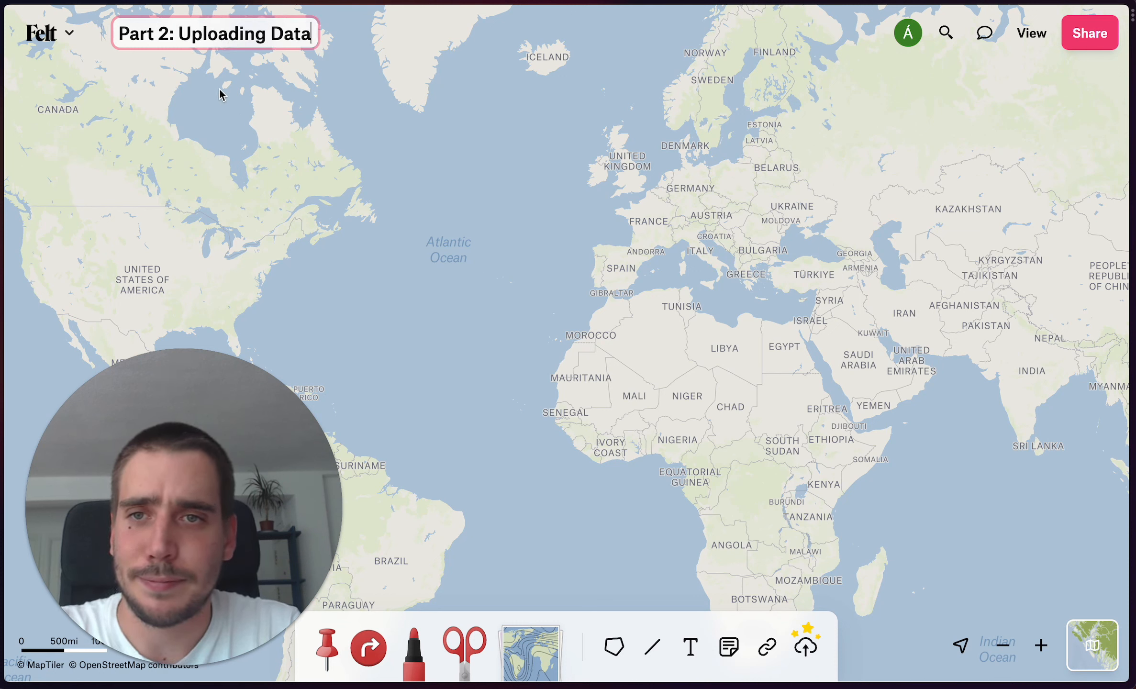
{"action": "key", "text": "Return"}
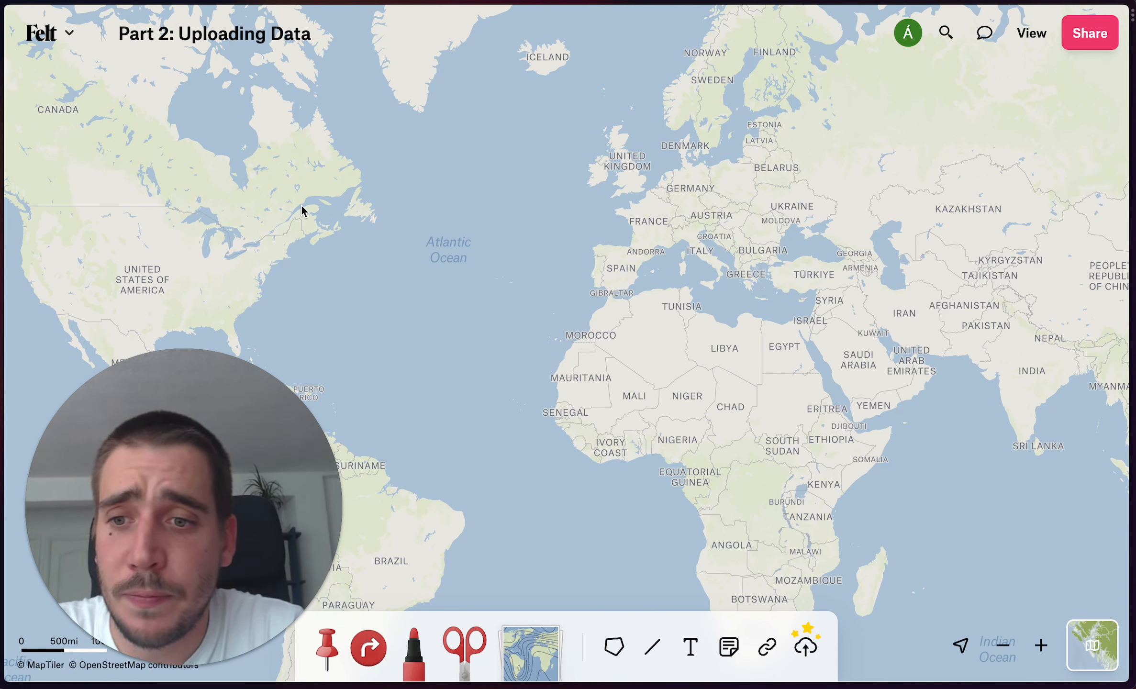
Show the browser sidebar, start a file upload to the map and open the felt_deep_dive folder in Downloads
{"action": "key", "text": "super+s"}
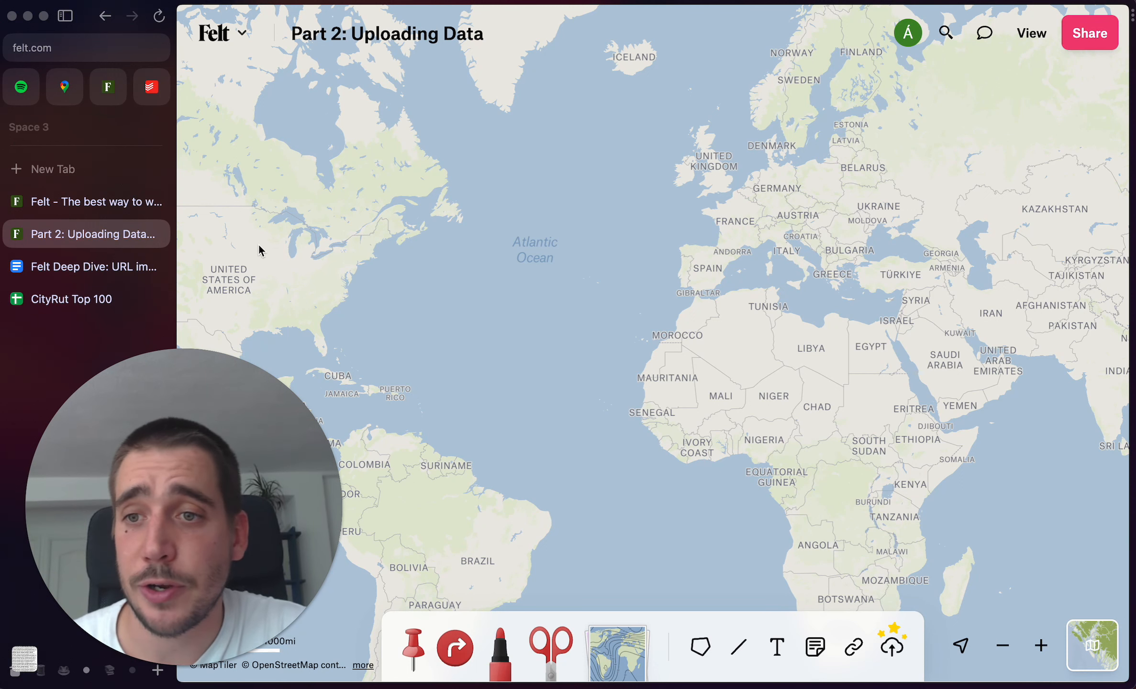
{"action": "left_click", "coordinate": [15, 670]}
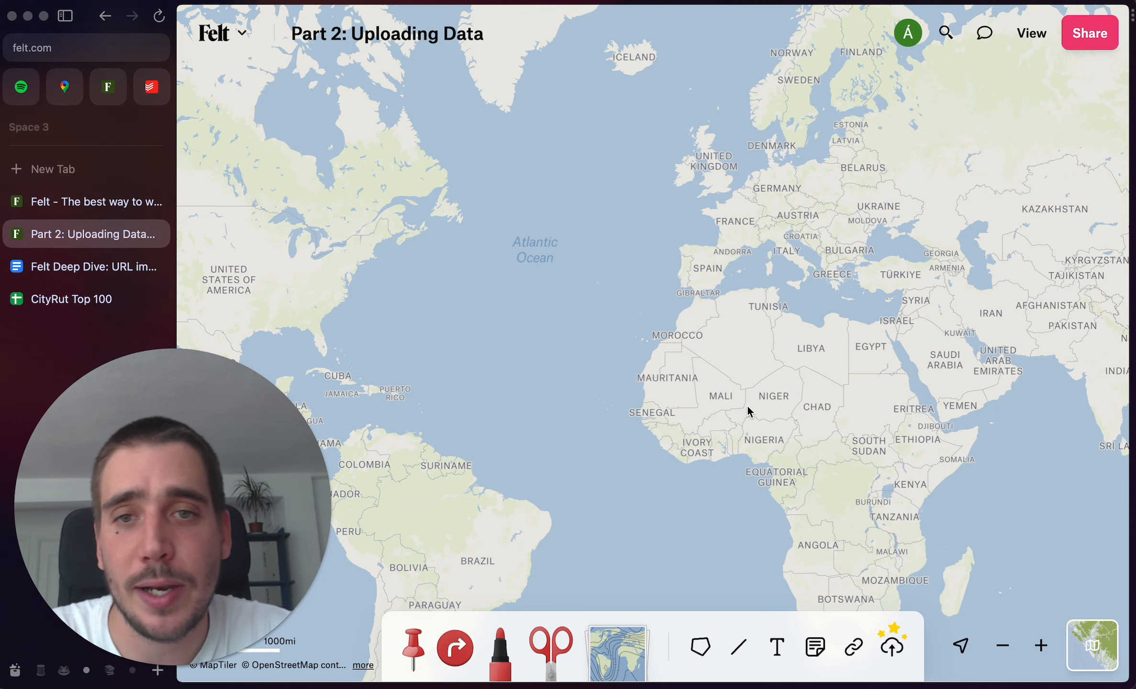
{"action": "left_click", "coordinate": [885, 660]}
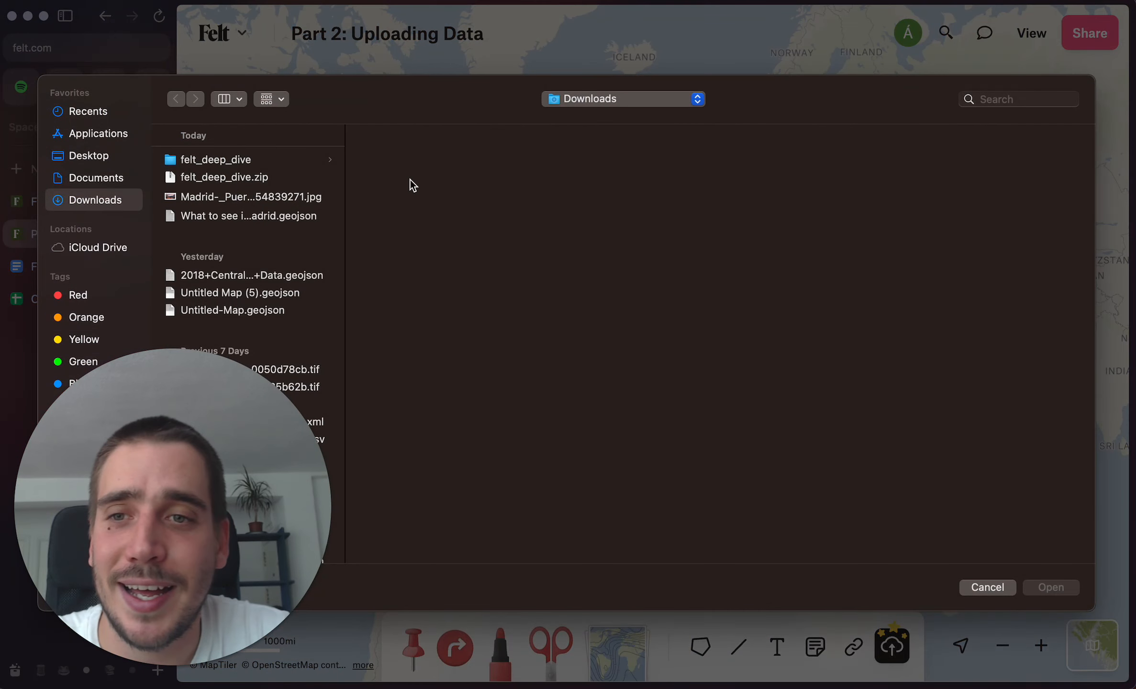
{"action": "left_click", "coordinate": [262, 175]}
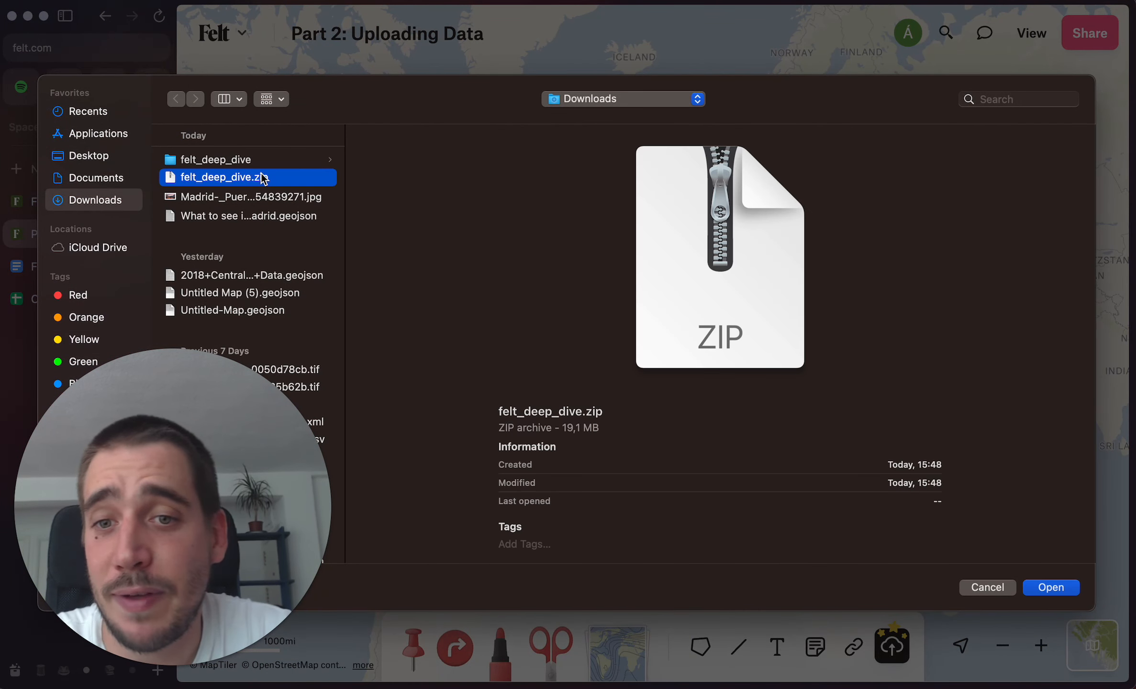
{"action": "left_click", "coordinate": [261, 159]}
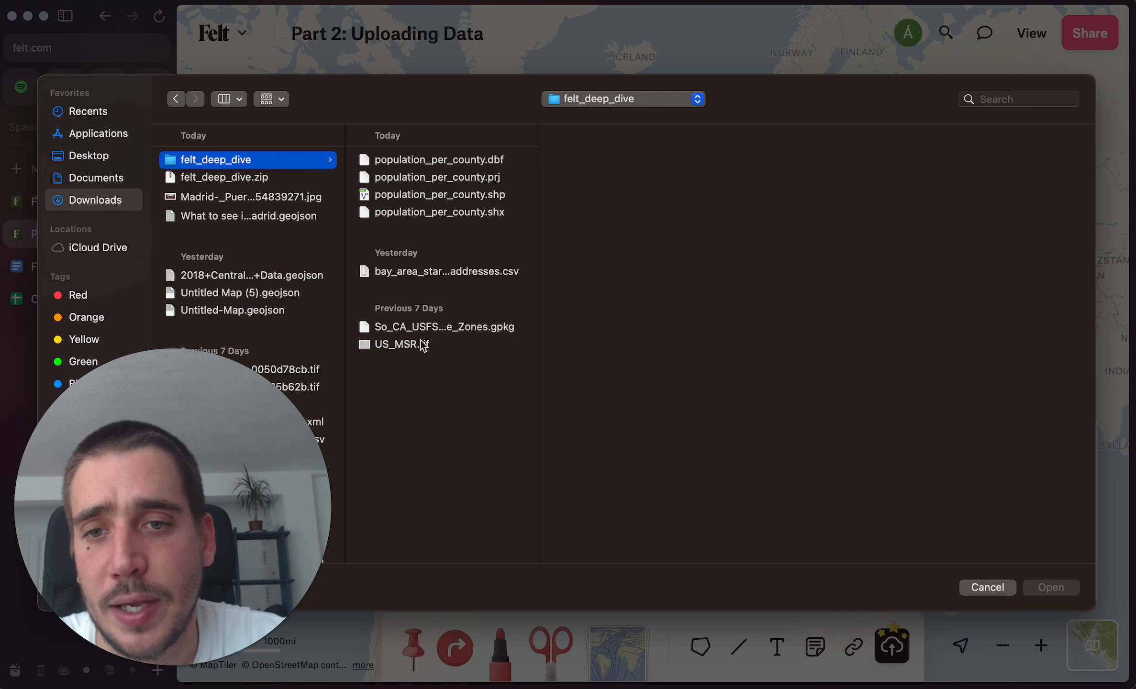
Preview US_MSR.tif, So_CA_USFS_Land_Use_Zones.gpkg and bay_area_starbucks_addresses.csv before uploading
{"action": "left_click", "coordinate": [442, 352]}
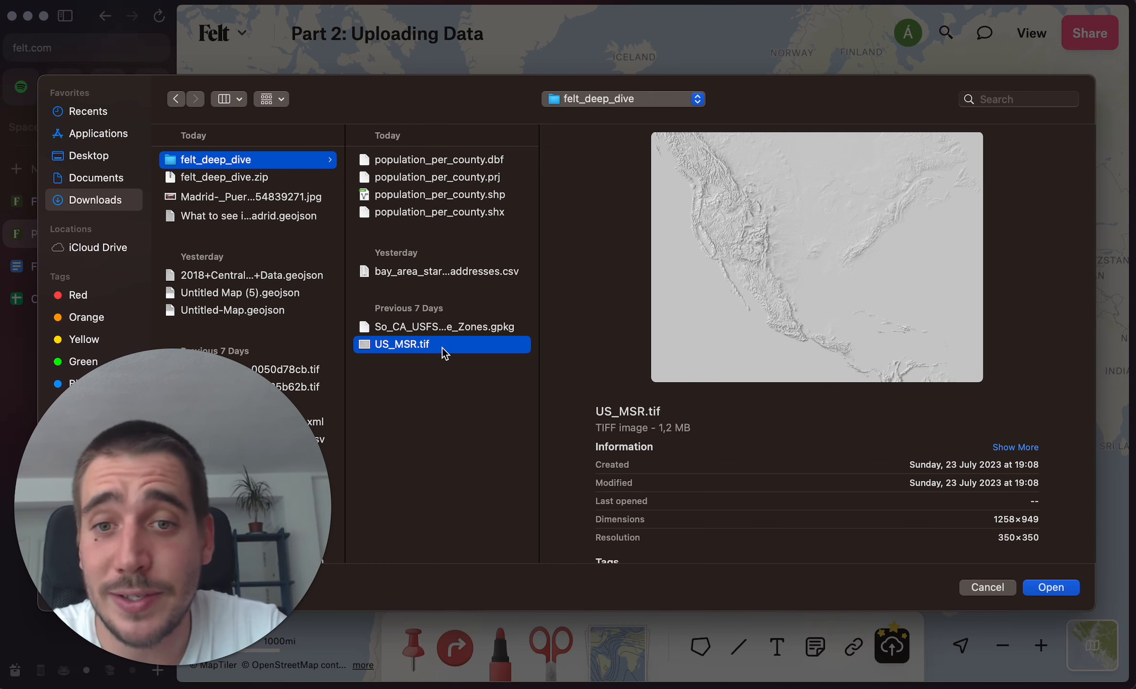
{"action": "left_click", "coordinate": [474, 329]}
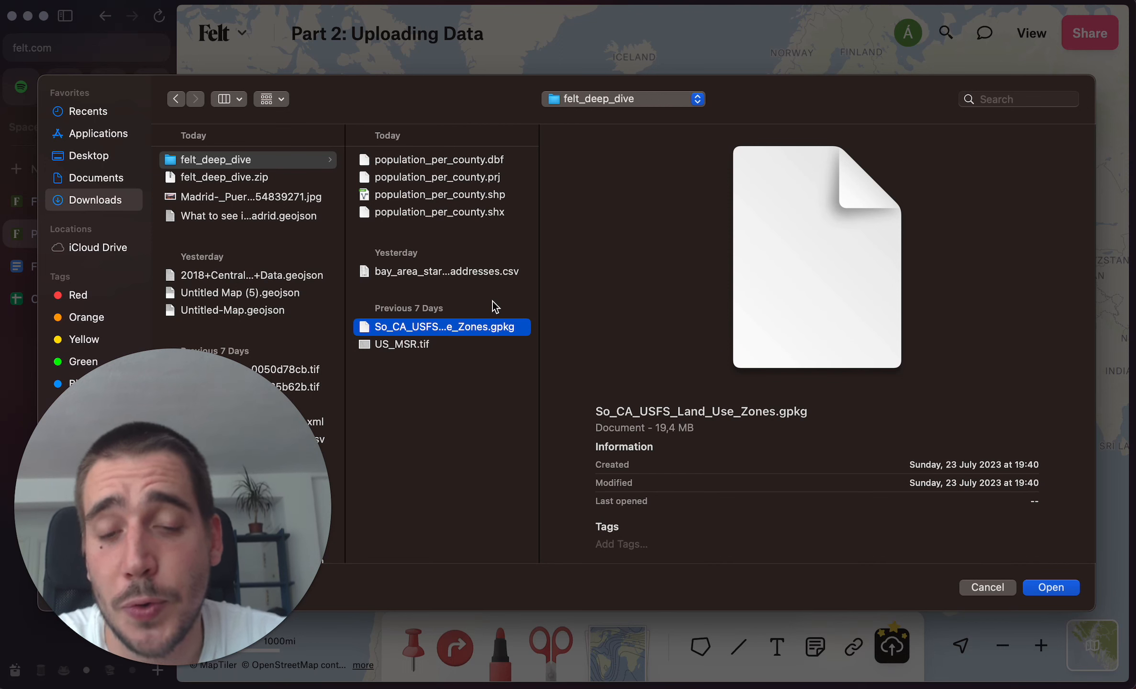
{"action": "left_click", "coordinate": [504, 275]}
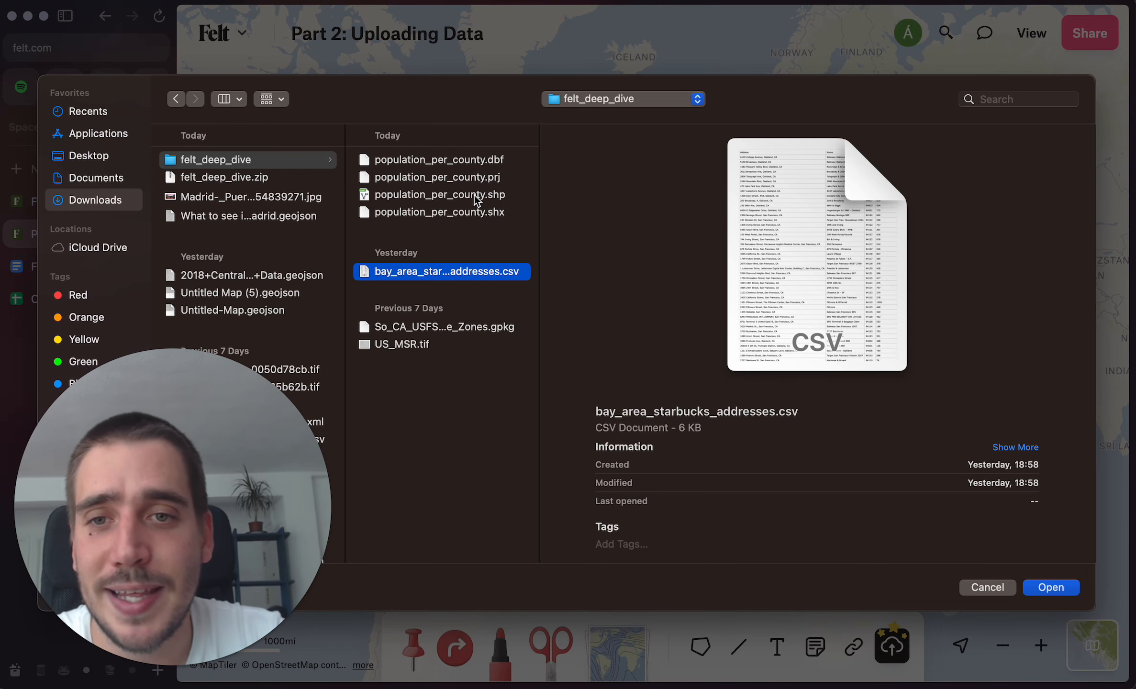
Try to upload population_per_county.shp on its own and dismiss the resulting notice
{"action": "left_click", "coordinate": [477, 199]}
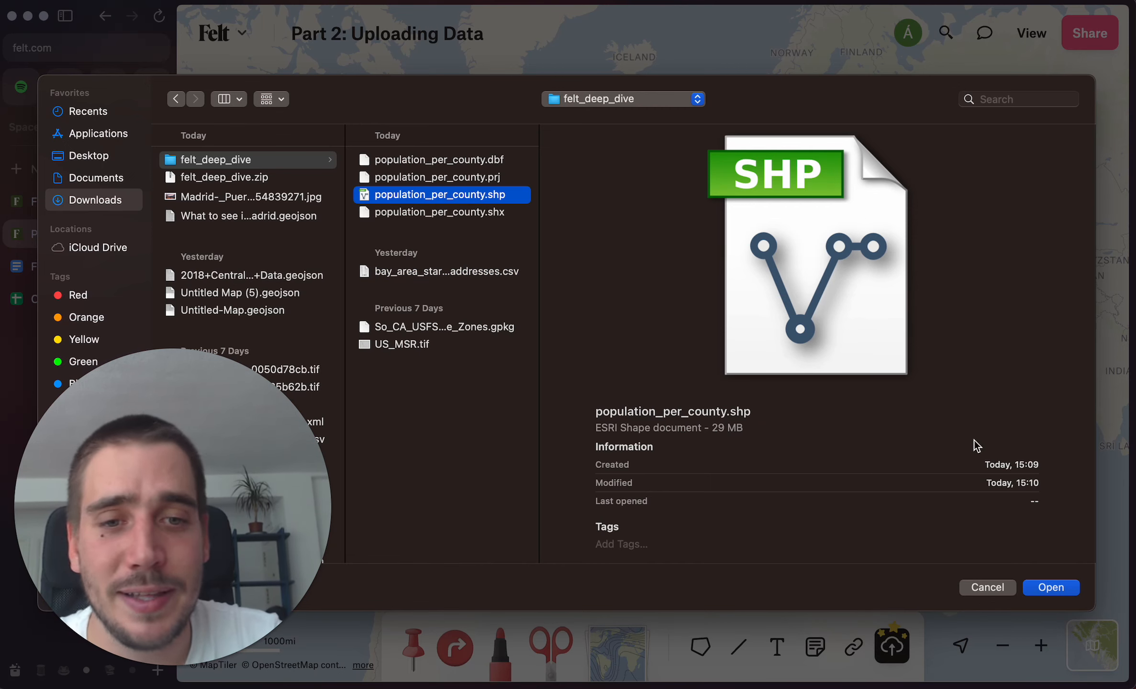
{"action": "left_click", "coordinate": [1052, 588]}
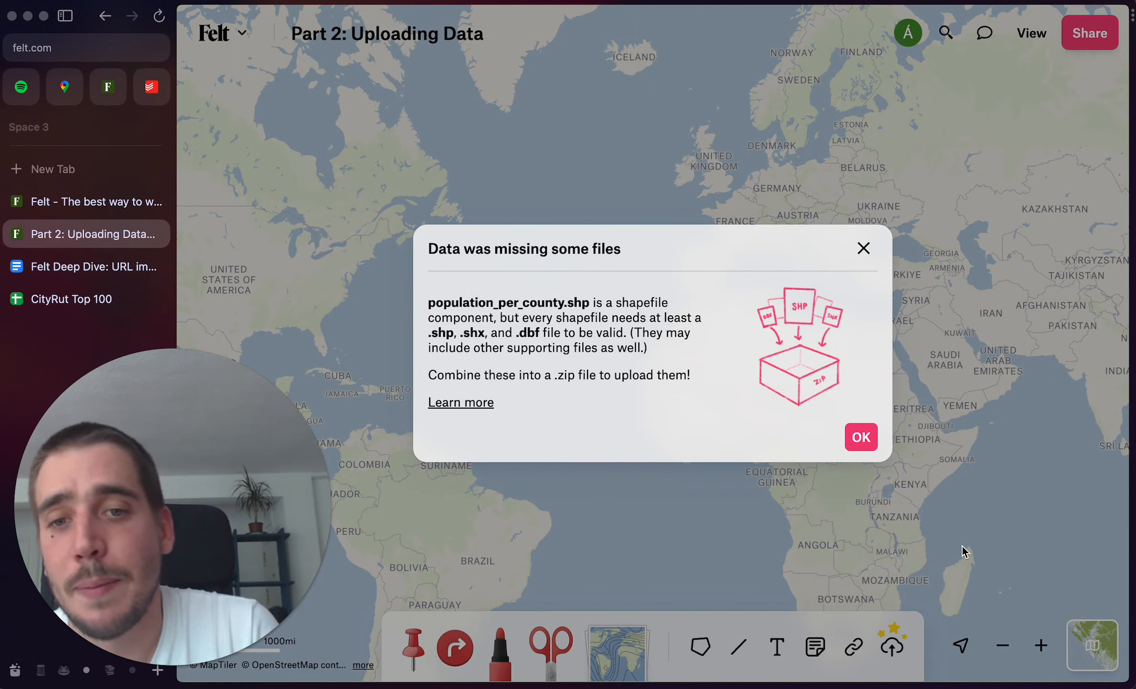
{"action": "left_click", "coordinate": [861, 437]}
Upload the four population_per_county shapefile components (.dbf, .prj, .shp and .shx) together to the map
{"action": "left_click", "coordinate": [892, 647]}
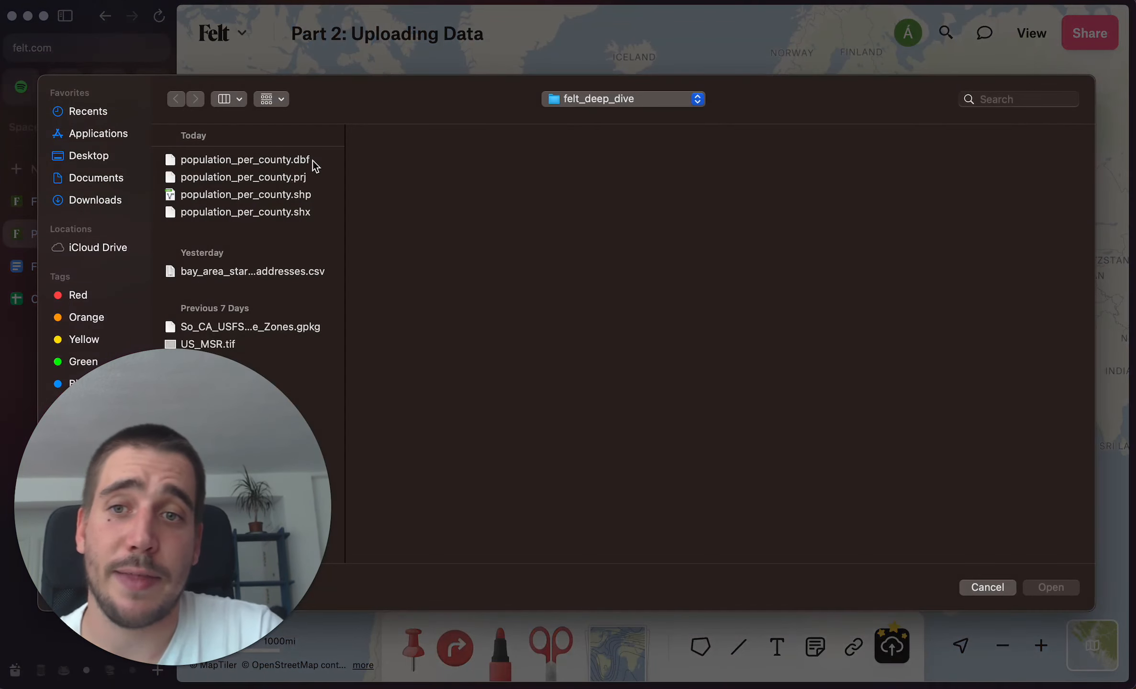
{"action": "left_click", "coordinate": [287, 160]}
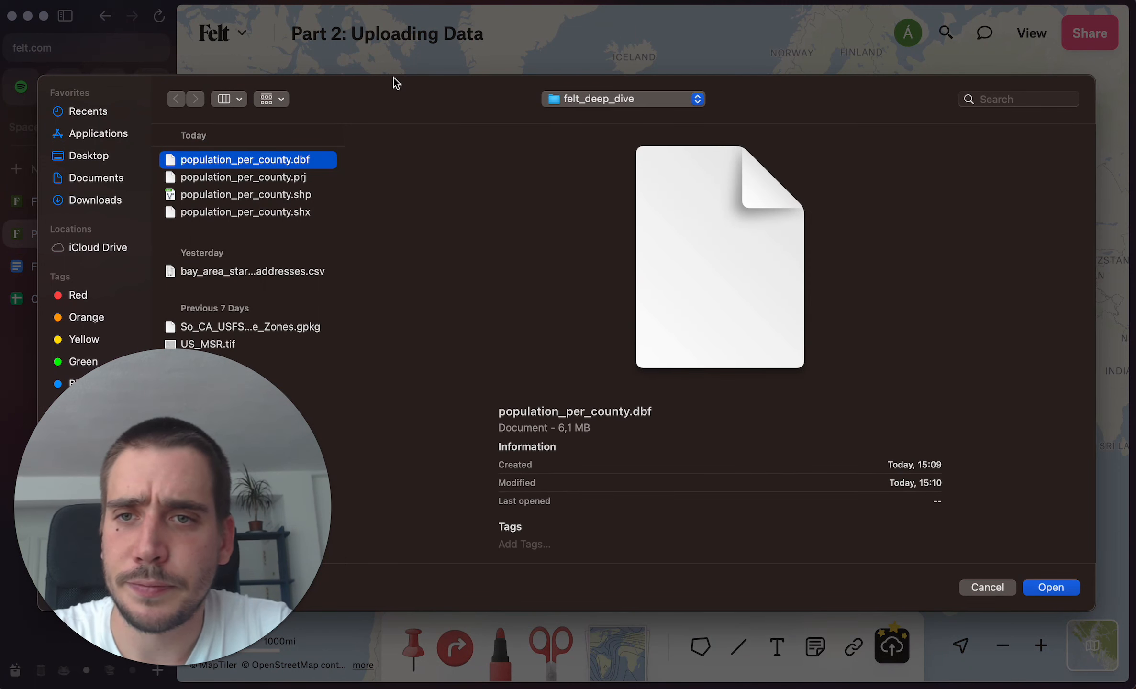
{"action": "left_click", "coordinate": [311, 212], "text": "shift"}
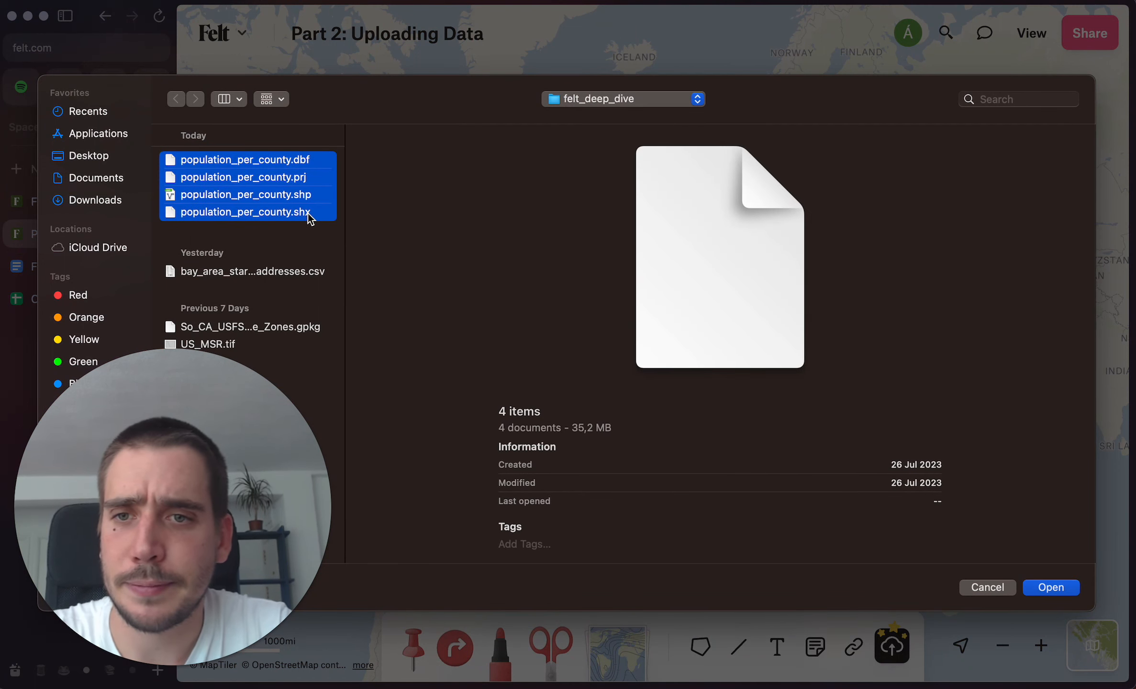
{"action": "left_click", "coordinate": [1045, 591]}
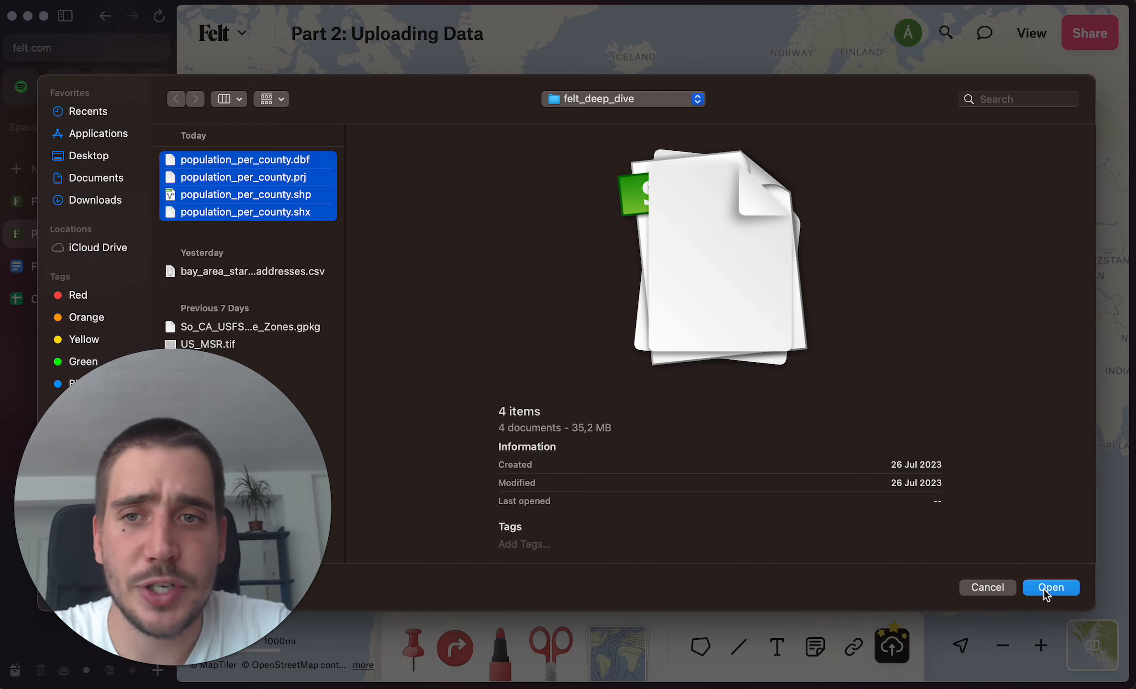
Upload bay_area_starbucks_addresses.csv, So_CA_USFS_Land_Use_Zones.gpkg and US_MSR.tif together to the map
{"action": "left_click", "coordinate": [893, 649]}
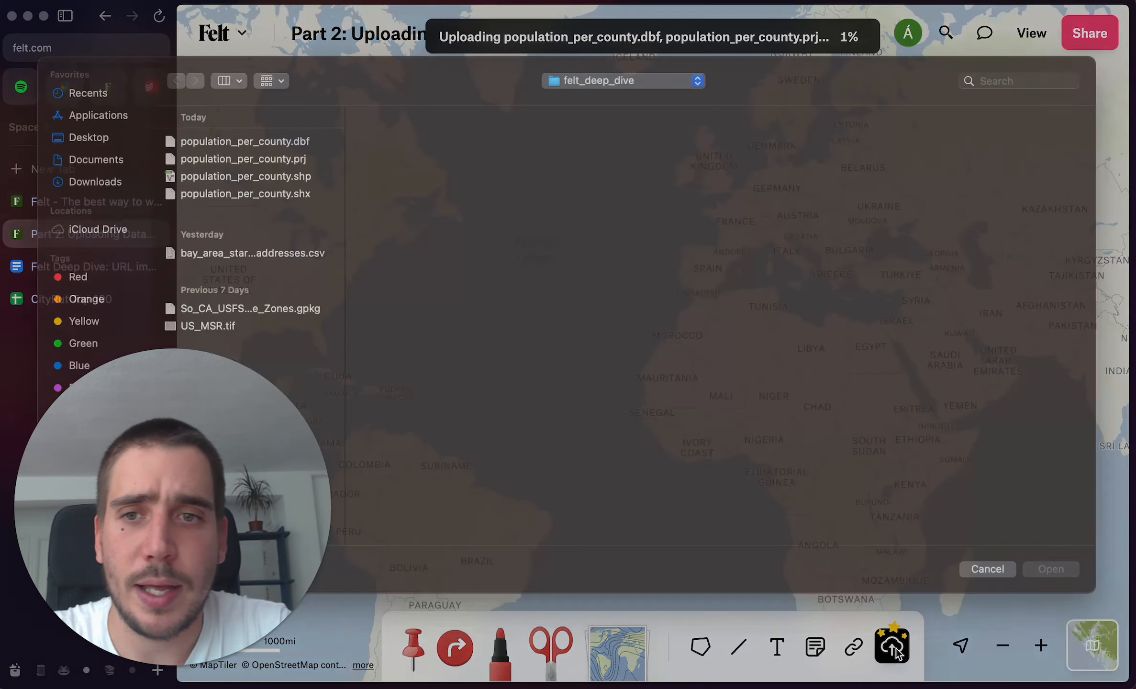
{"action": "left_click", "coordinate": [293, 273]}
{"action": "left_click", "coordinate": [297, 345], "text": "shift"}
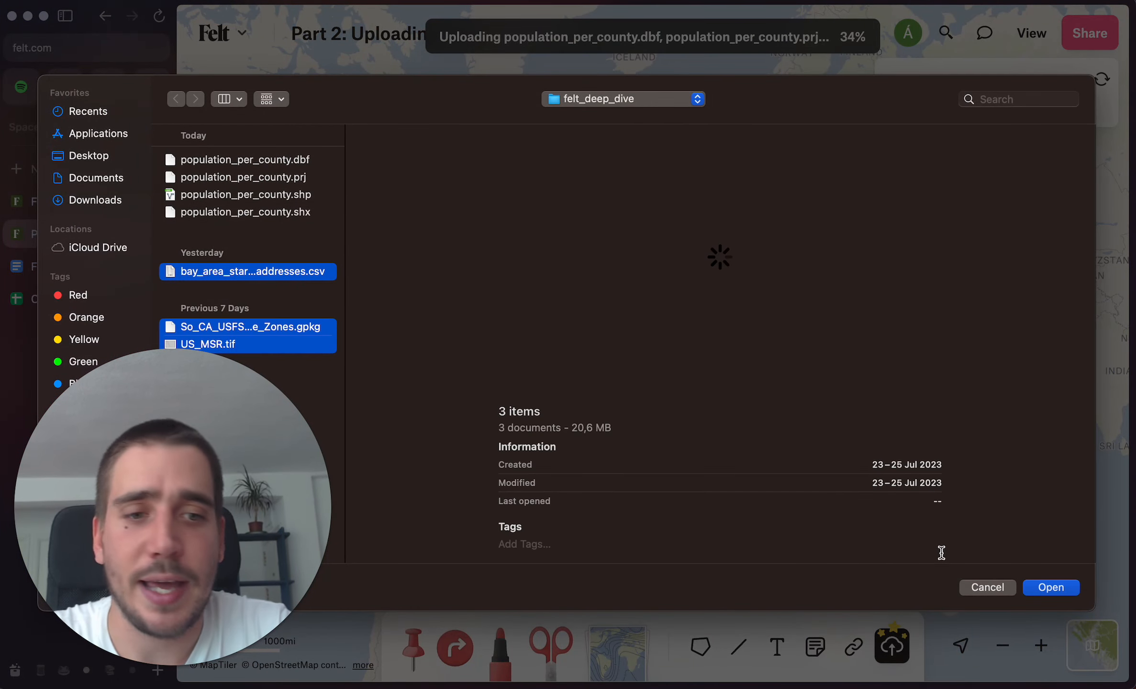
{"action": "left_click", "coordinate": [1051, 588]}
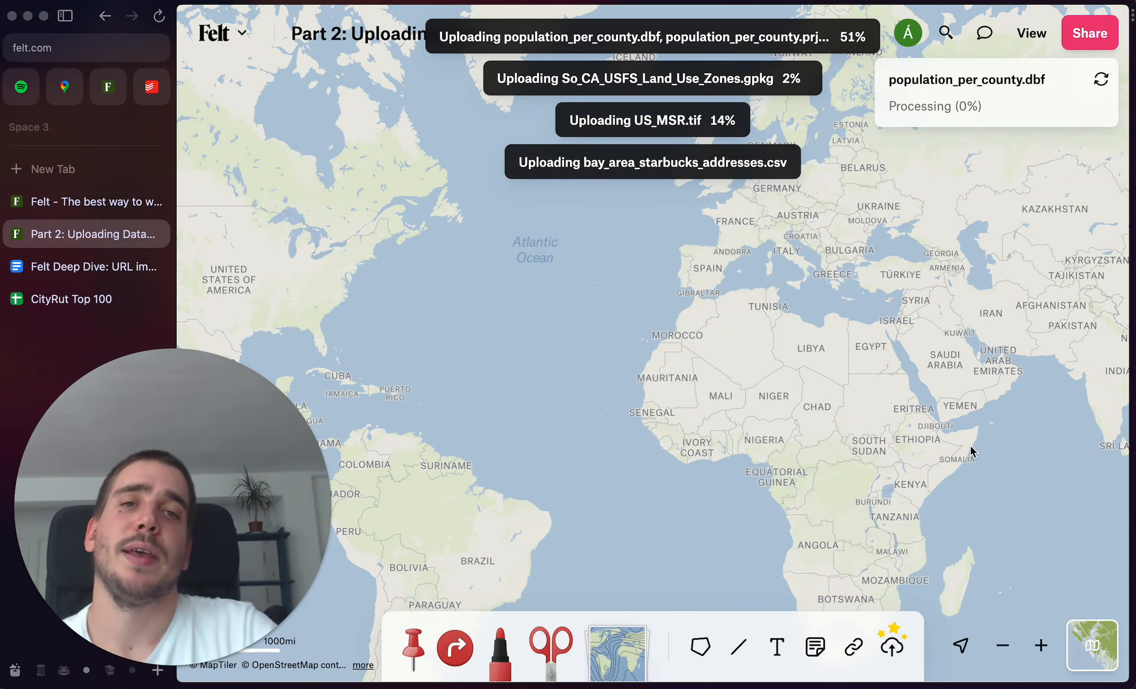
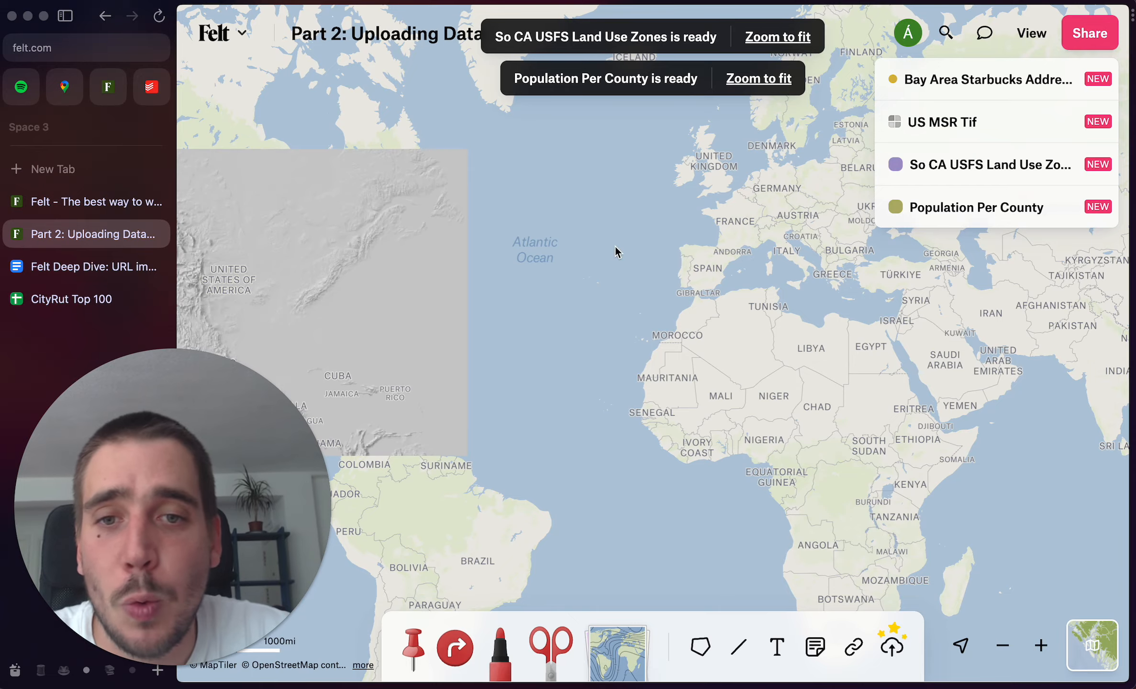
Bring North America into view and zoom the map to fit the Bay Area Starbucks addresses layer
{"action": "left_click_drag", "start_coordinate": [616, 252], "coordinate": [819, 324]}
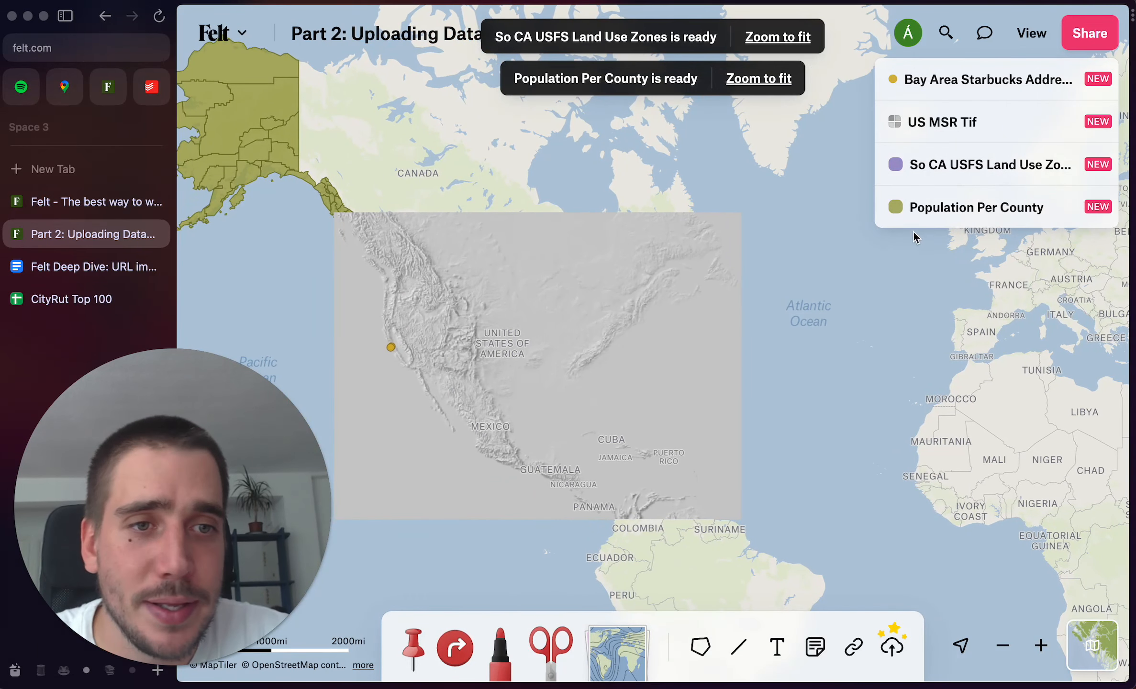
{"action": "mouse_move", "coordinate": [911, 213]}
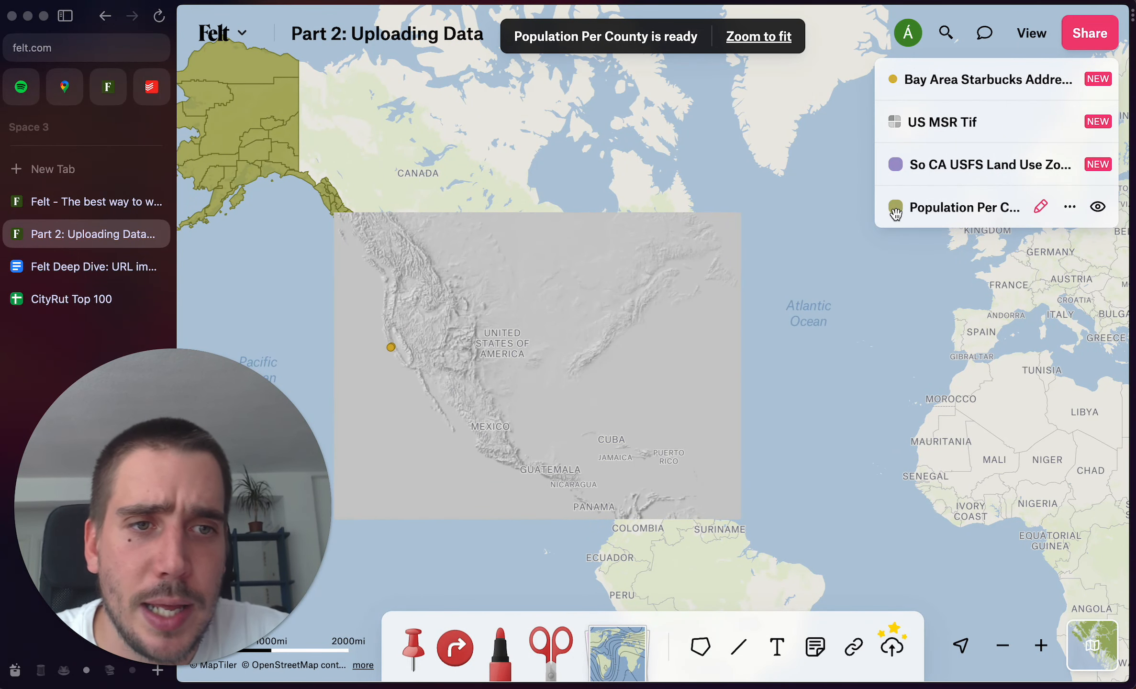
{"action": "mouse_move", "coordinate": [905, 77]}
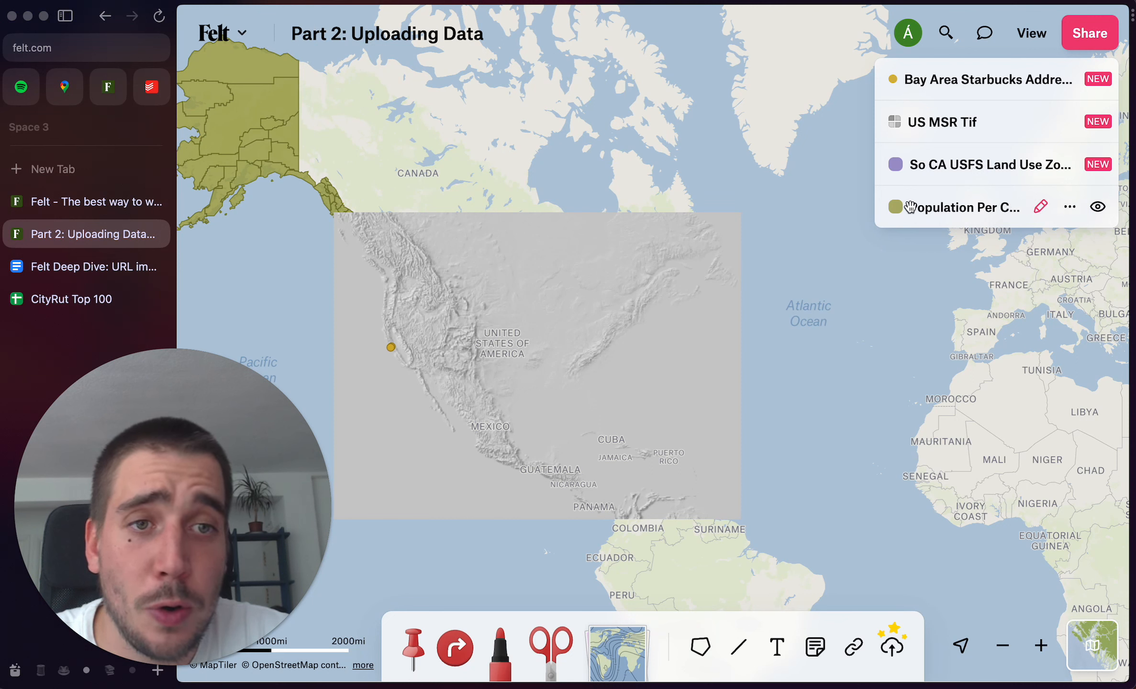
{"action": "mouse_move", "coordinate": [894, 107]}
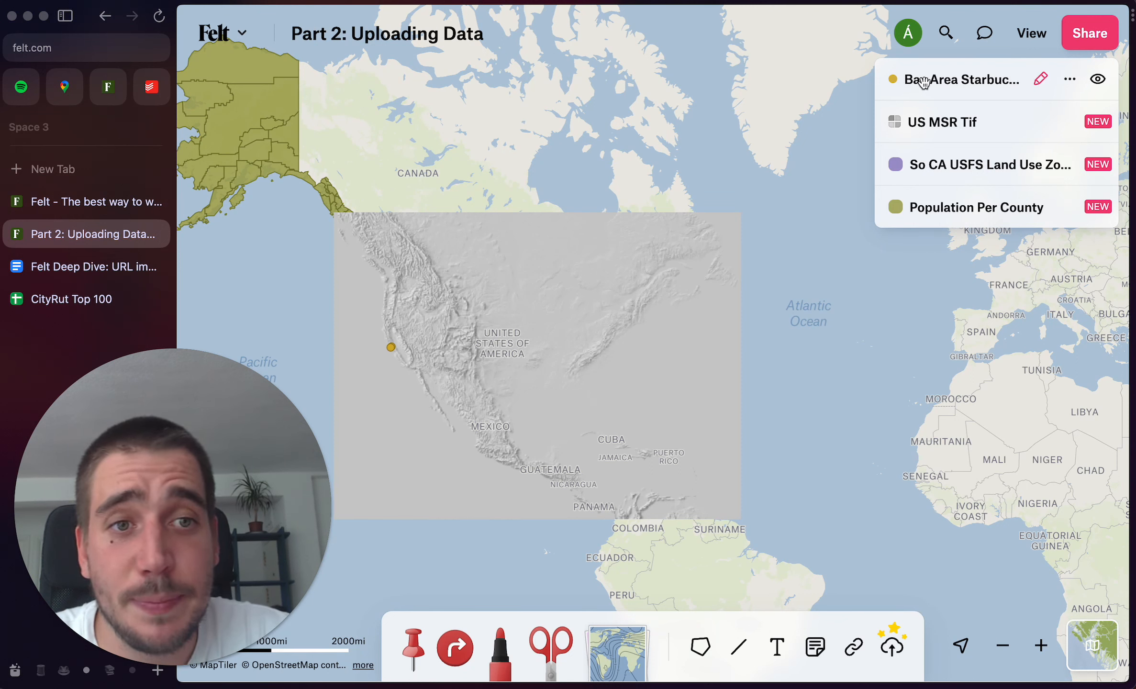
{"action": "left_click", "coordinate": [1072, 91]}
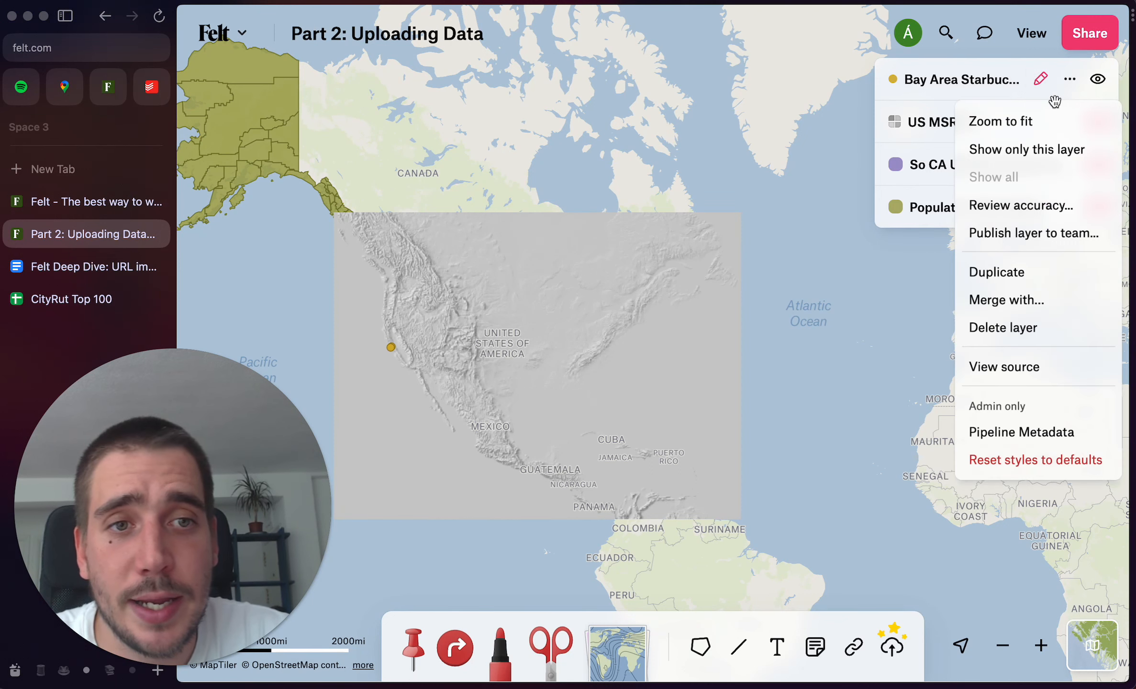
{"action": "left_click", "coordinate": [1064, 122]}
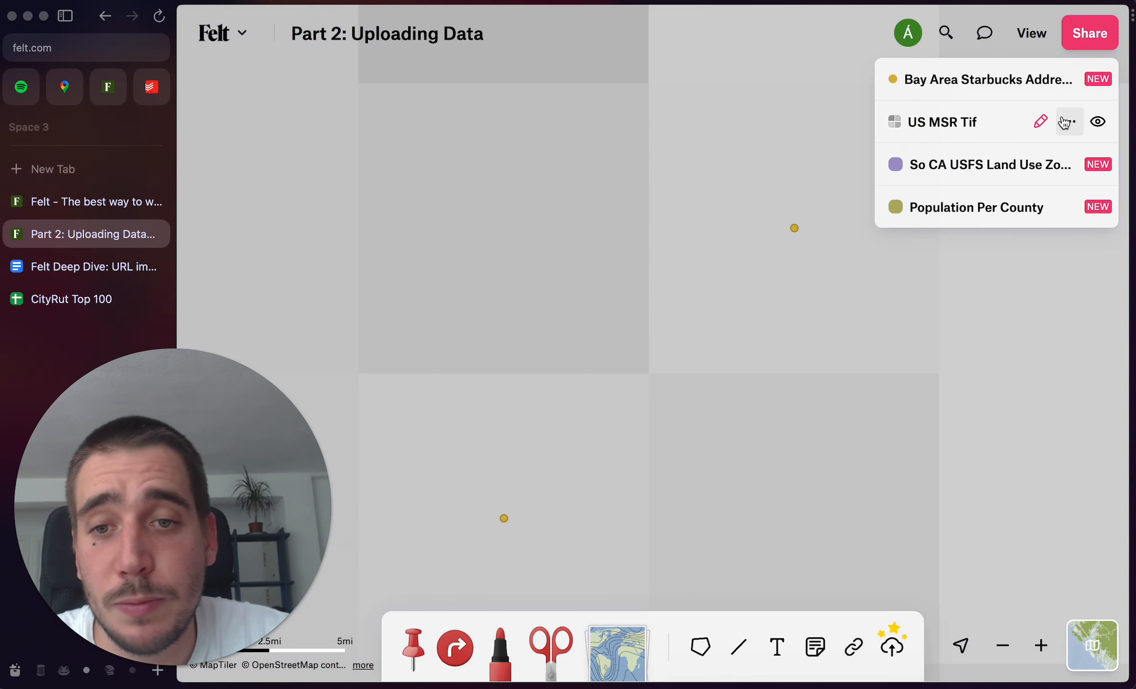
Zoom the map to the US MSR Tif layer and examine the shaded relief raster
{"action": "left_click", "coordinate": [958, 122]}
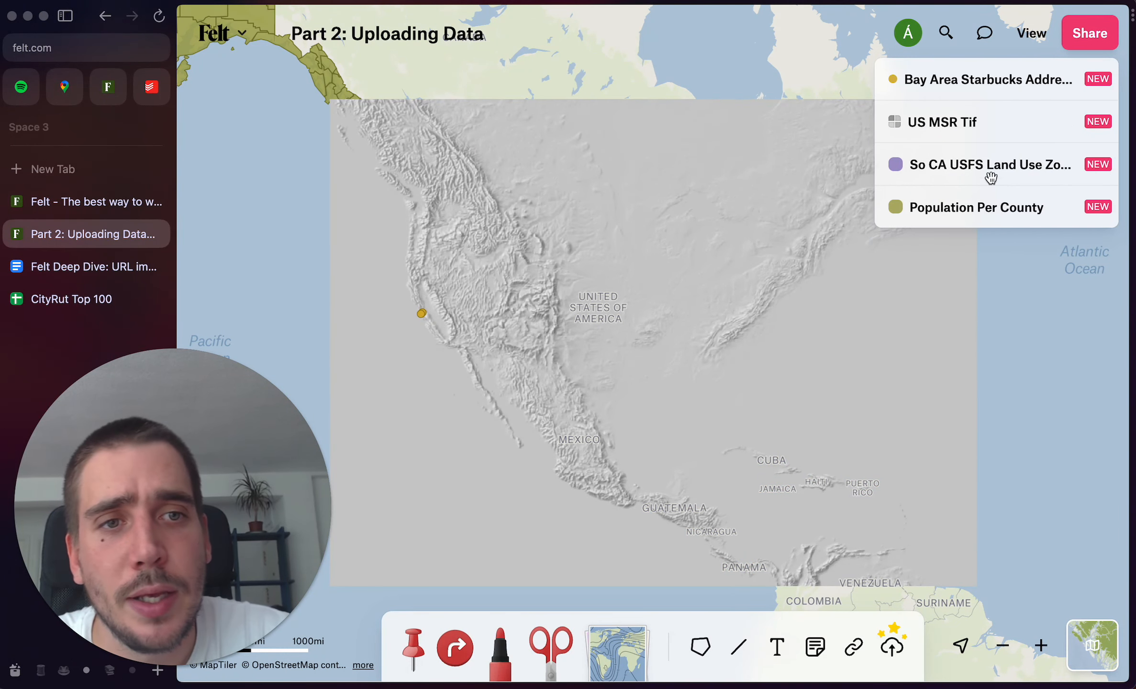
{"action": "mouse_move", "coordinate": [920, 127]}
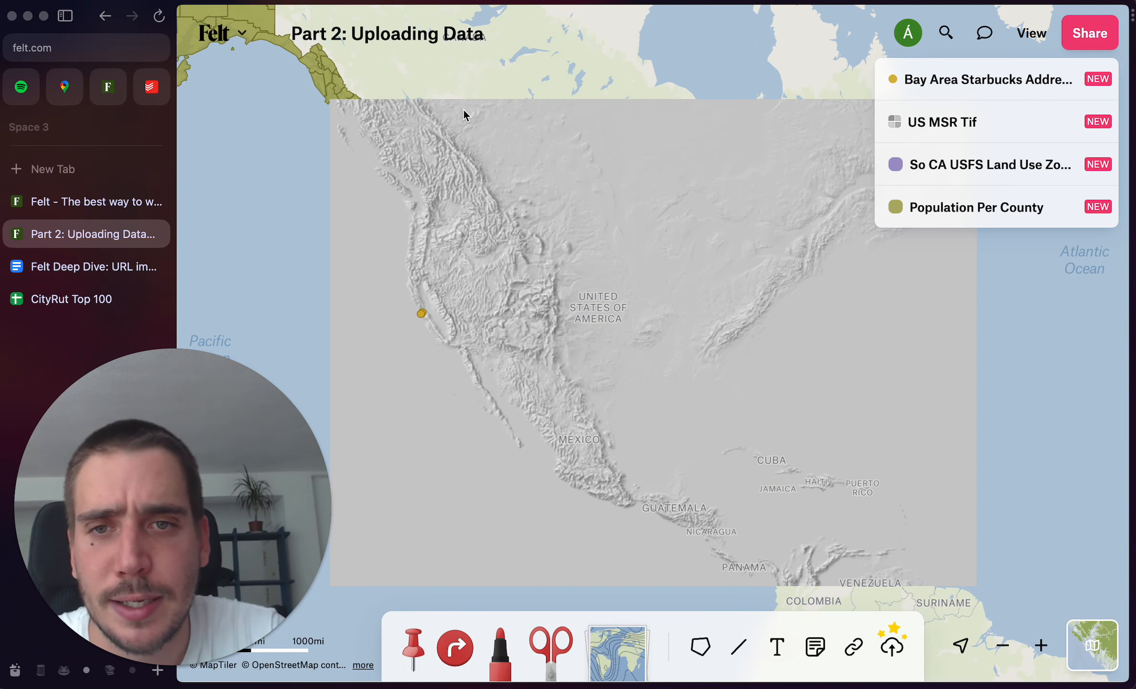
{"action": "scroll", "coordinate": [692, 388], "scroll_direction": "down", "scroll_amount": 3}
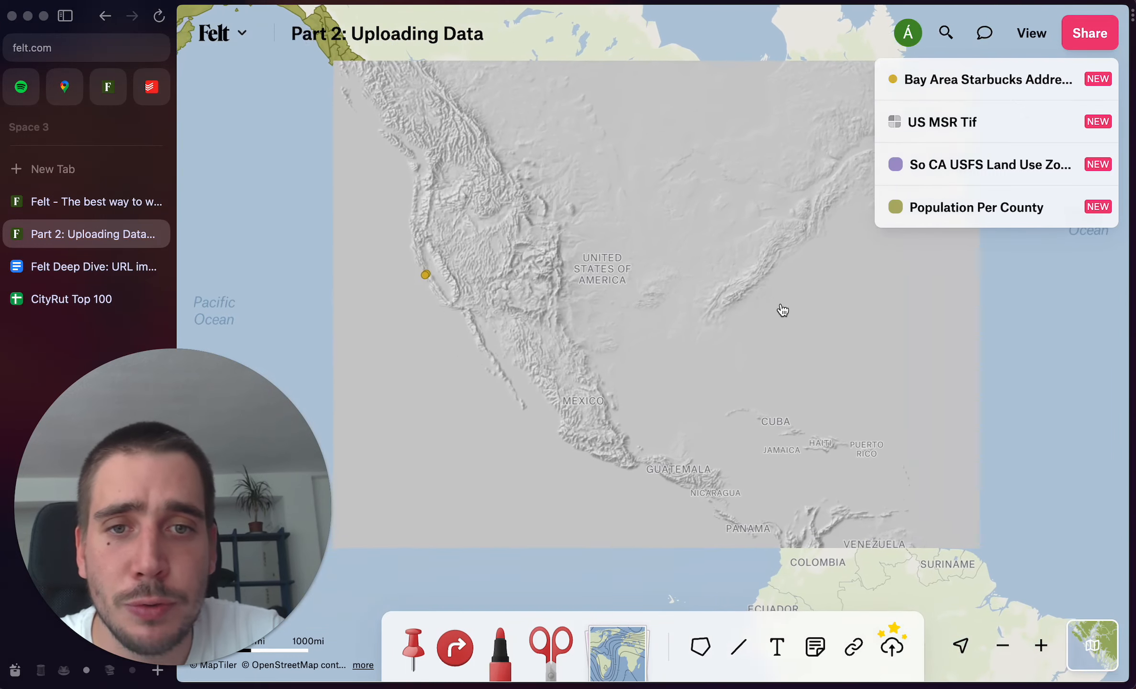
{"action": "scroll", "coordinate": [781, 312], "scroll_direction": "up", "scroll_amount": 3}
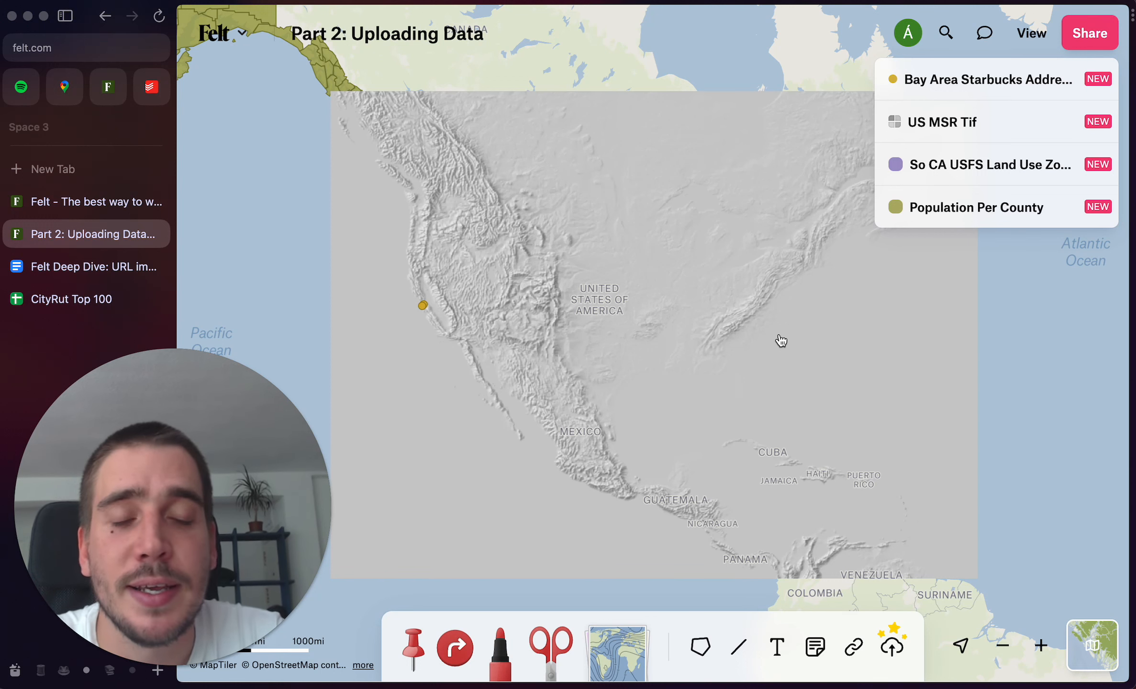
Reorder the layers so So CA USFS Land Use Zones sits above Population Per County, with US MSR Tif at the very bottom
{"action": "left_click", "coordinate": [1001, 168]}
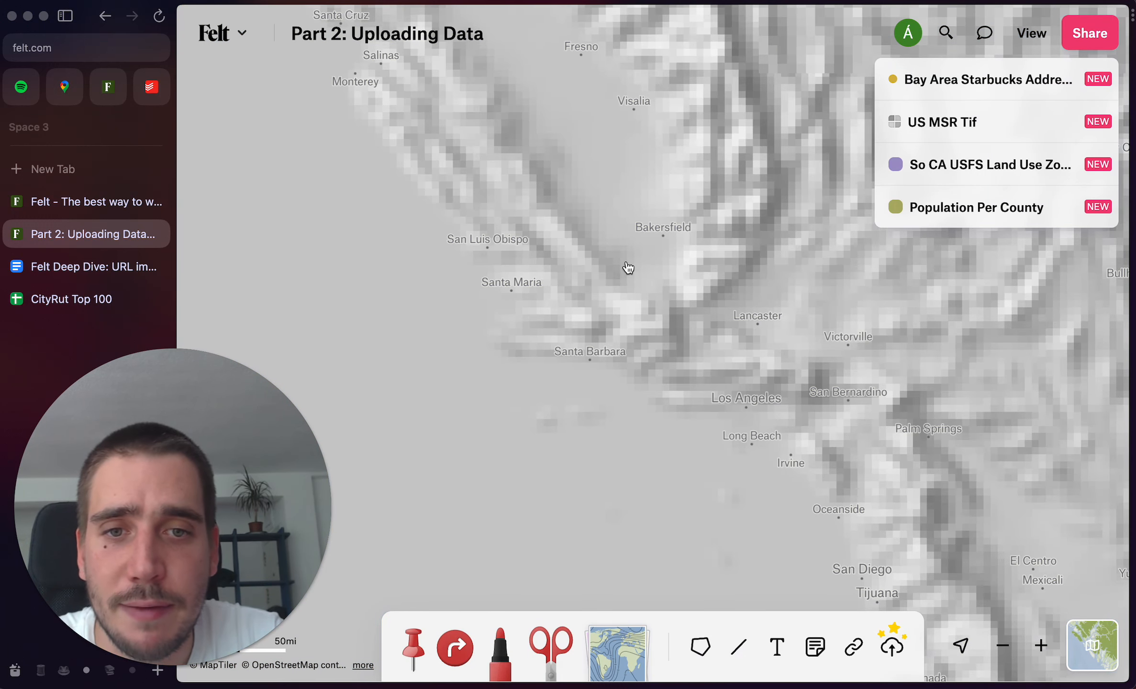
{"action": "left_click_drag", "start_coordinate": [963, 170], "coordinate": [976, 112]}
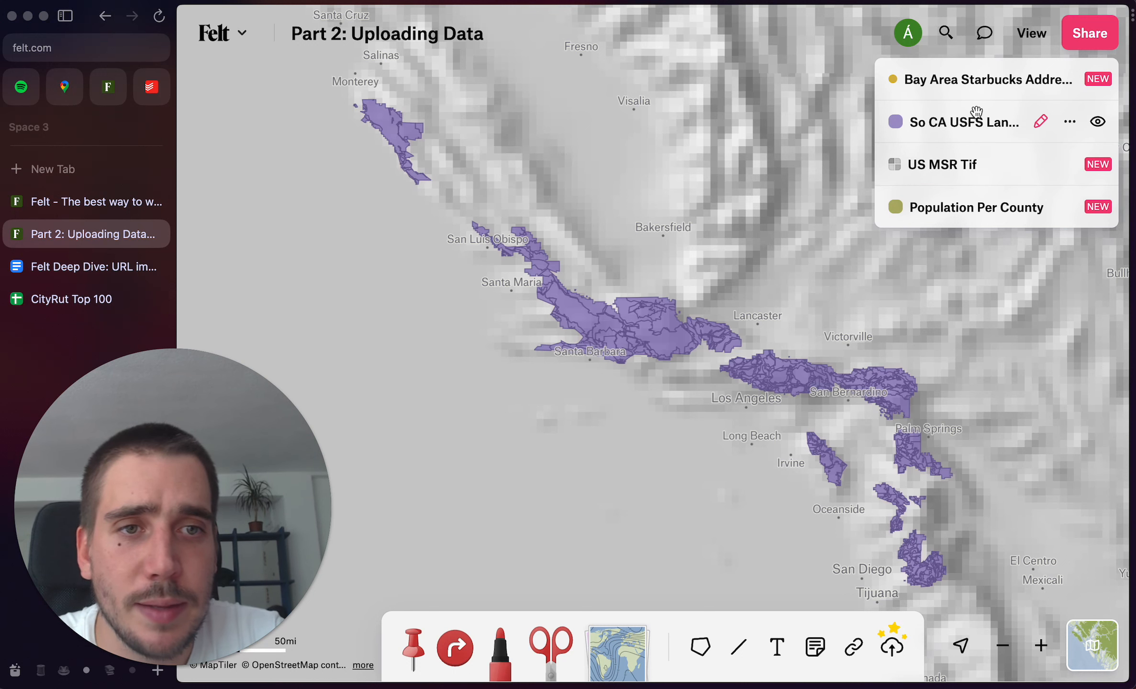
{"action": "left_click_drag", "start_coordinate": [950, 163], "coordinate": [950, 222]}
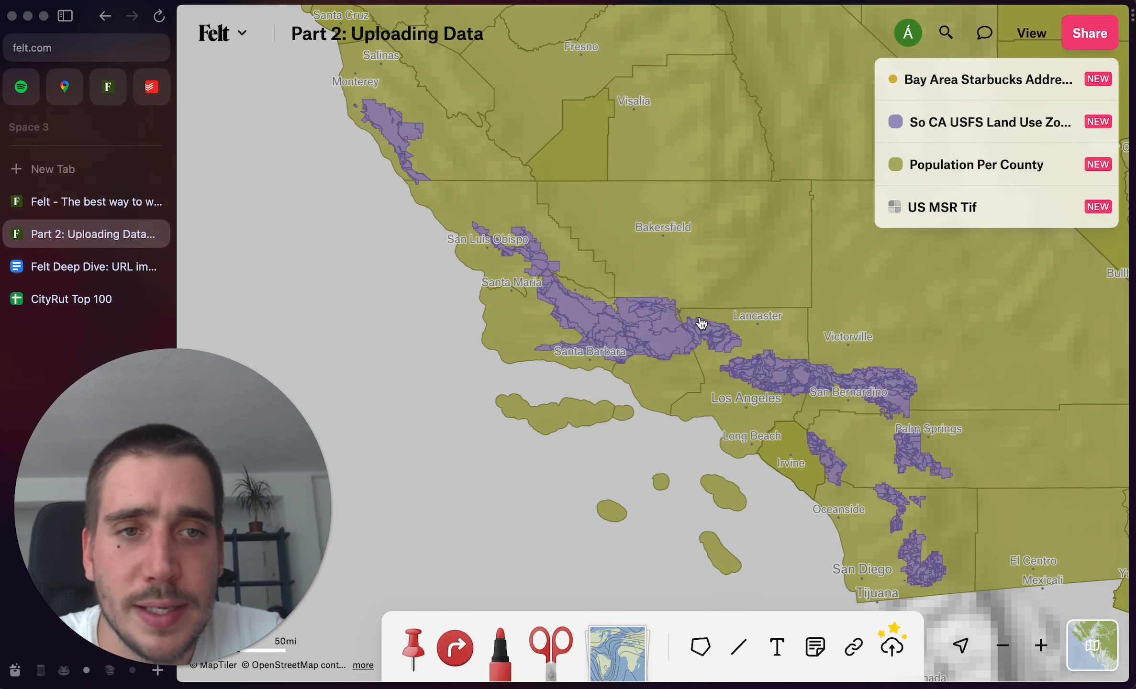
Zoom to the full extent of the Population Per County layer and examine its coverage
{"action": "left_click", "coordinate": [950, 164]}
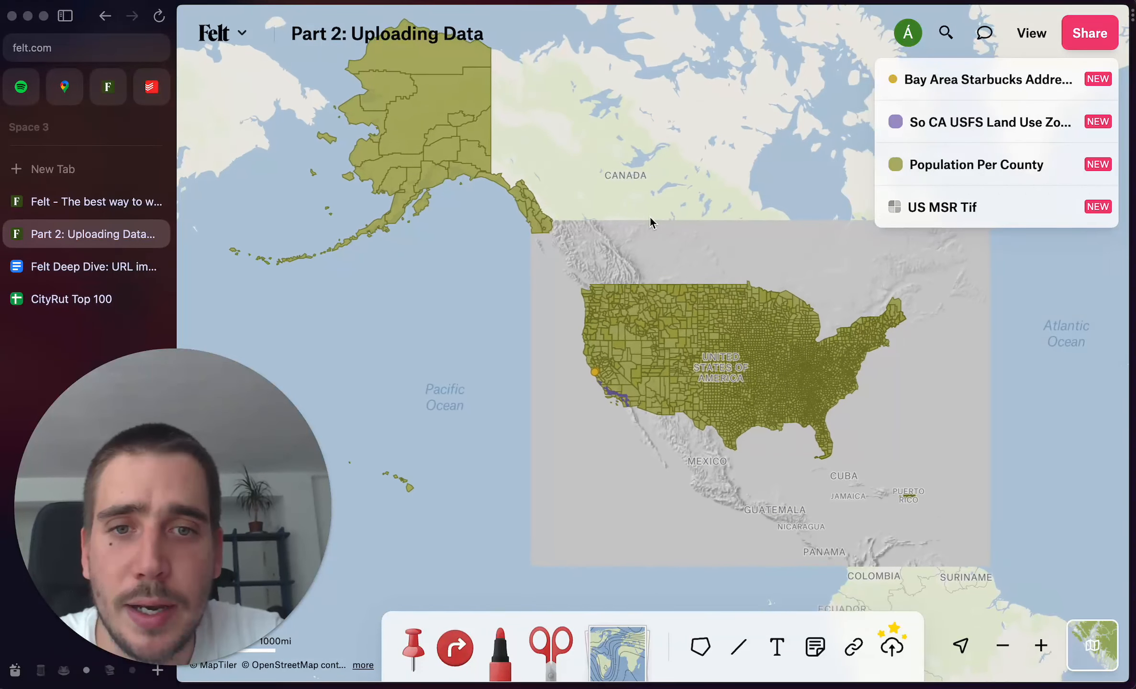
{"action": "left_click_drag", "start_coordinate": [650, 217], "coordinate": [664, 234]}
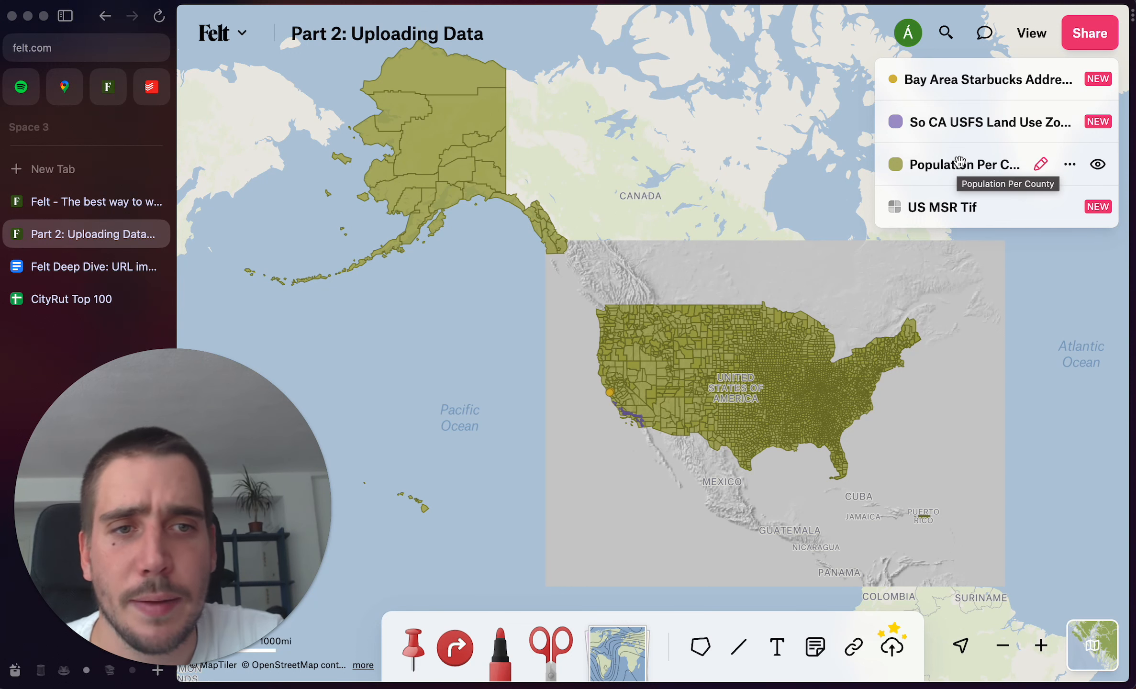
{"action": "left_click", "coordinate": [938, 164]}
{"action": "left_click_drag", "start_coordinate": [768, 199], "coordinate": [687, 177]}
Hide the US MSR Tif, So CA USFS Land Use Zones and Bay Area Starbucks addresses layers
{"action": "left_click", "coordinate": [1097, 207]}
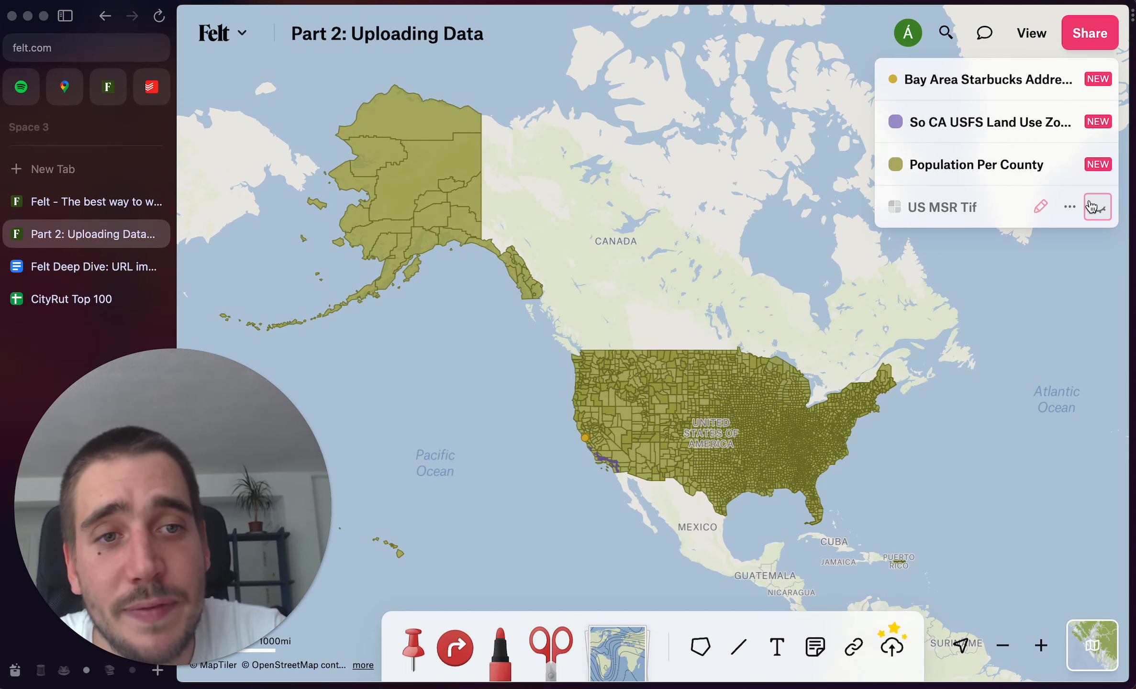
{"action": "left_click", "coordinate": [1097, 123]}
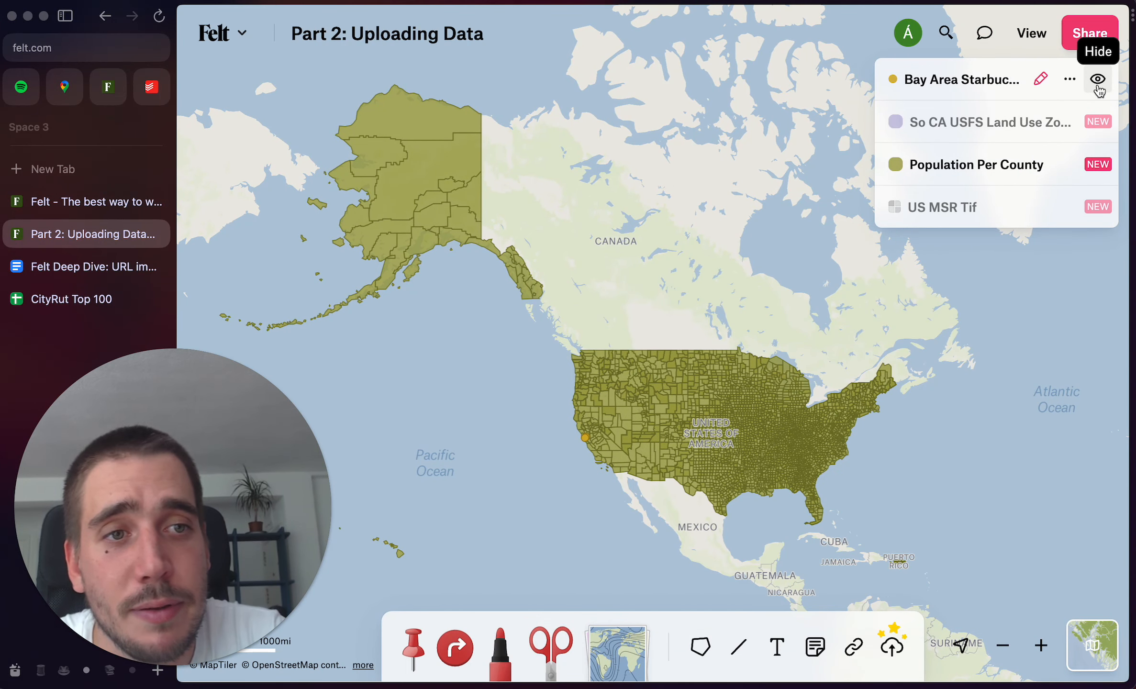
{"action": "left_click", "coordinate": [1097, 79]}
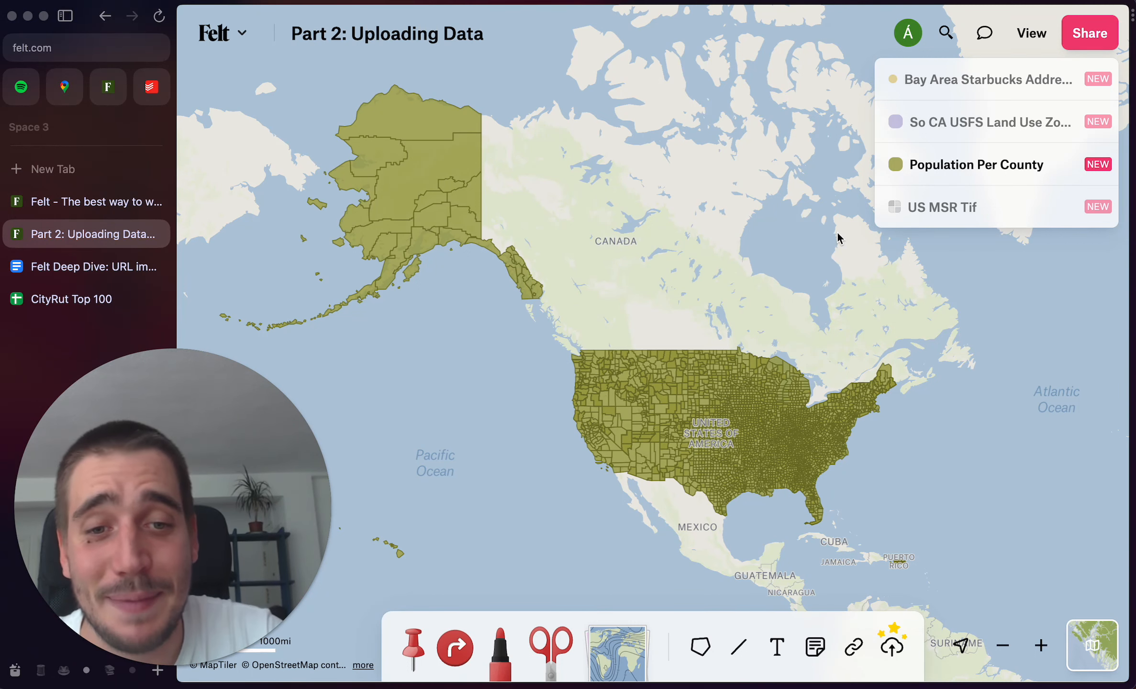
Change the Population Per County polygons to a red #CC625C fill with a #333333 stroke
{"action": "mouse_move", "coordinate": [992, 146]}
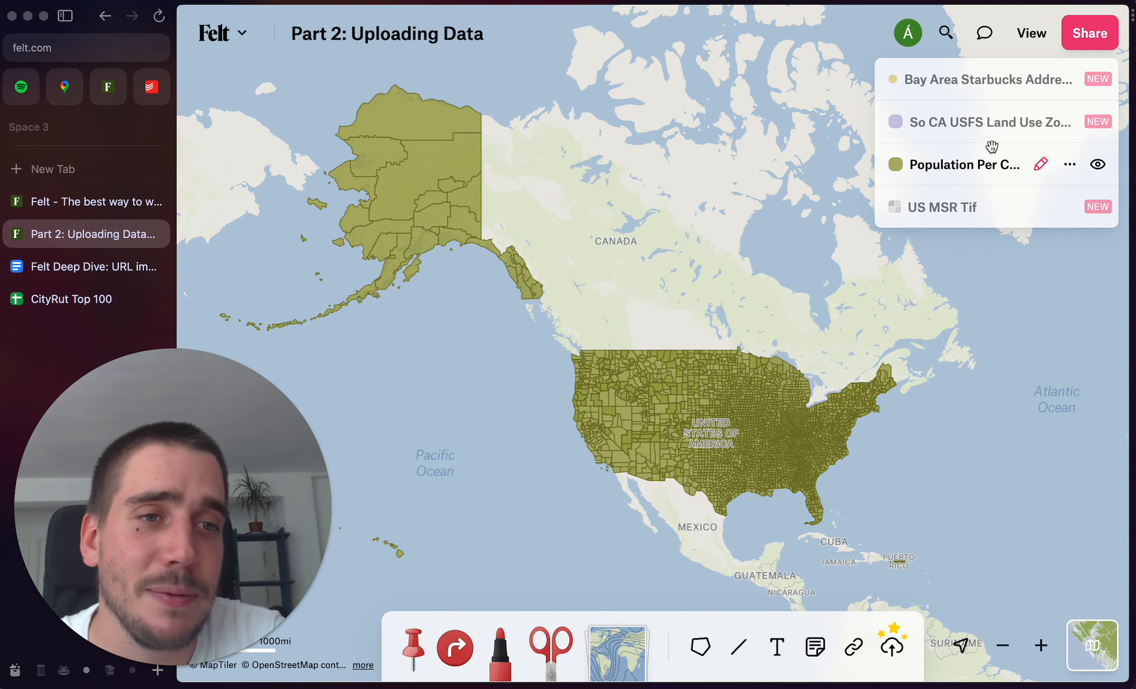
{"action": "left_click", "coordinate": [1041, 167]}
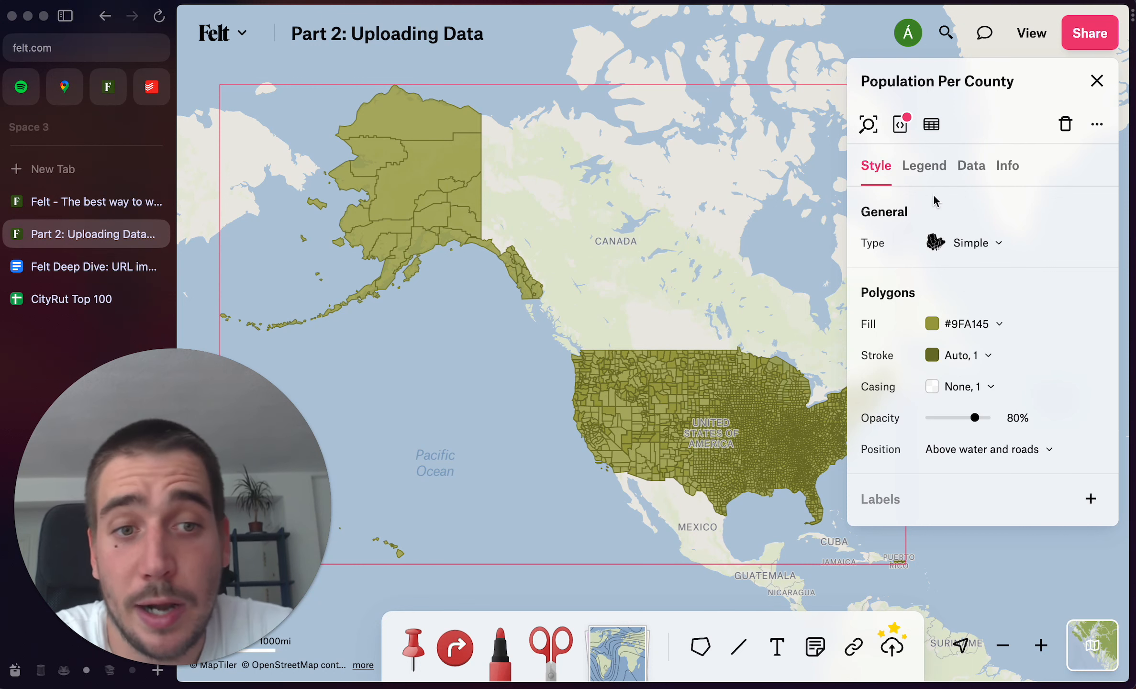
{"action": "left_click", "coordinate": [951, 325]}
{"action": "left_click", "coordinate": [753, 238]}
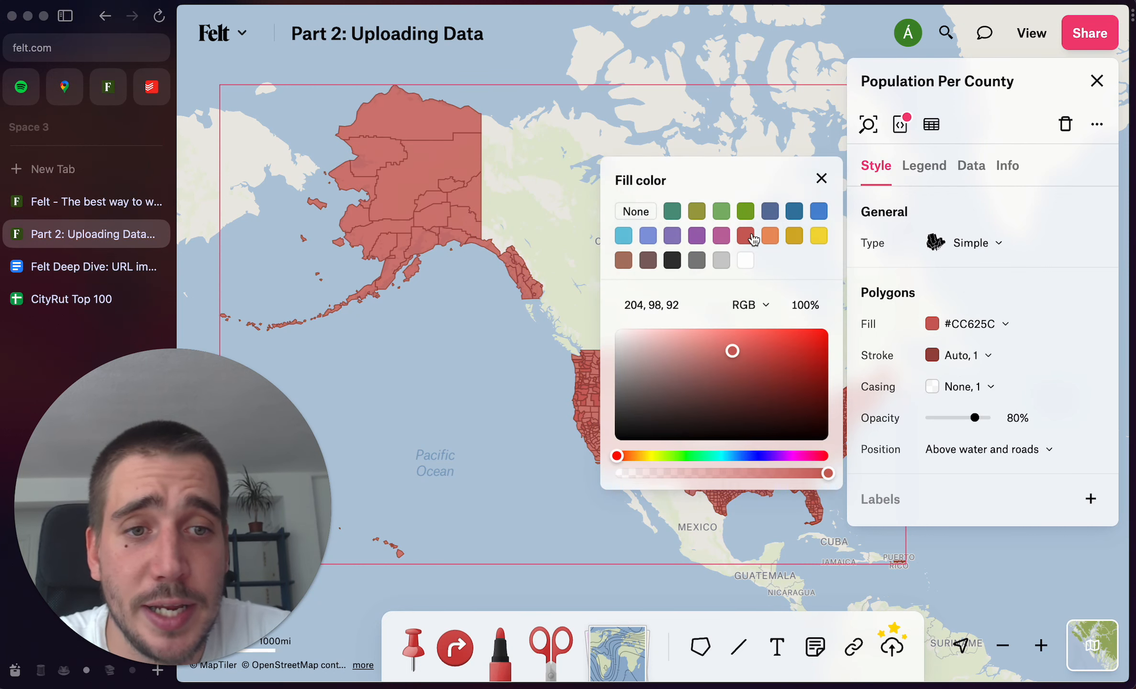
{"action": "left_click", "coordinate": [967, 355]}
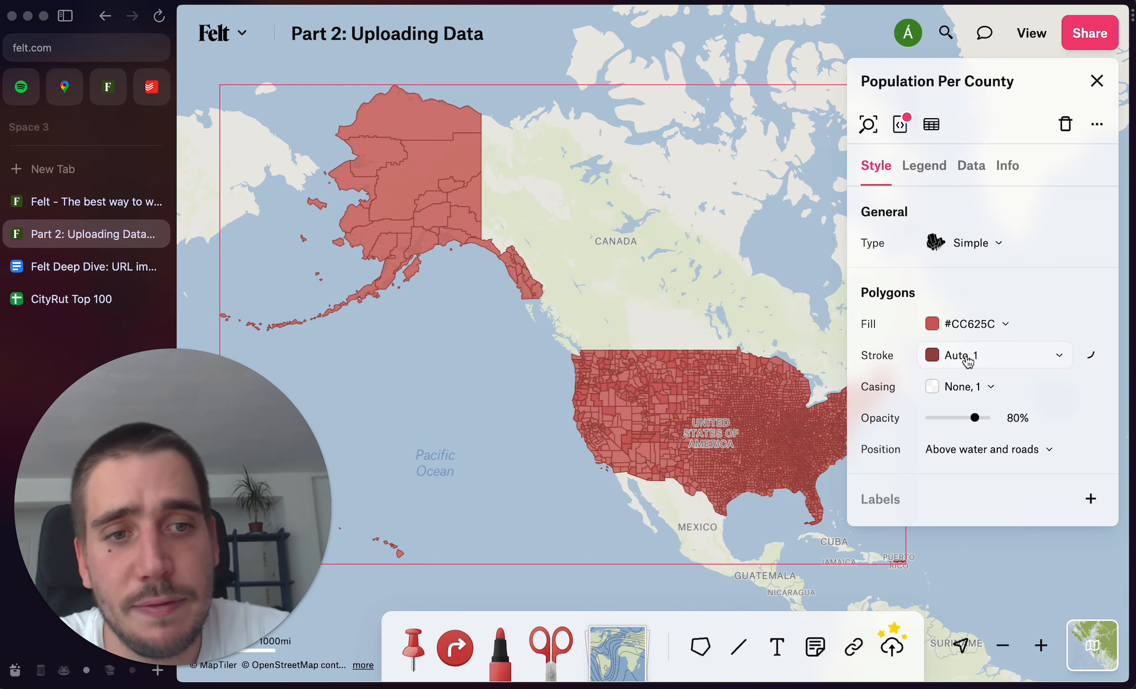
{"action": "left_click", "coordinate": [737, 356]}
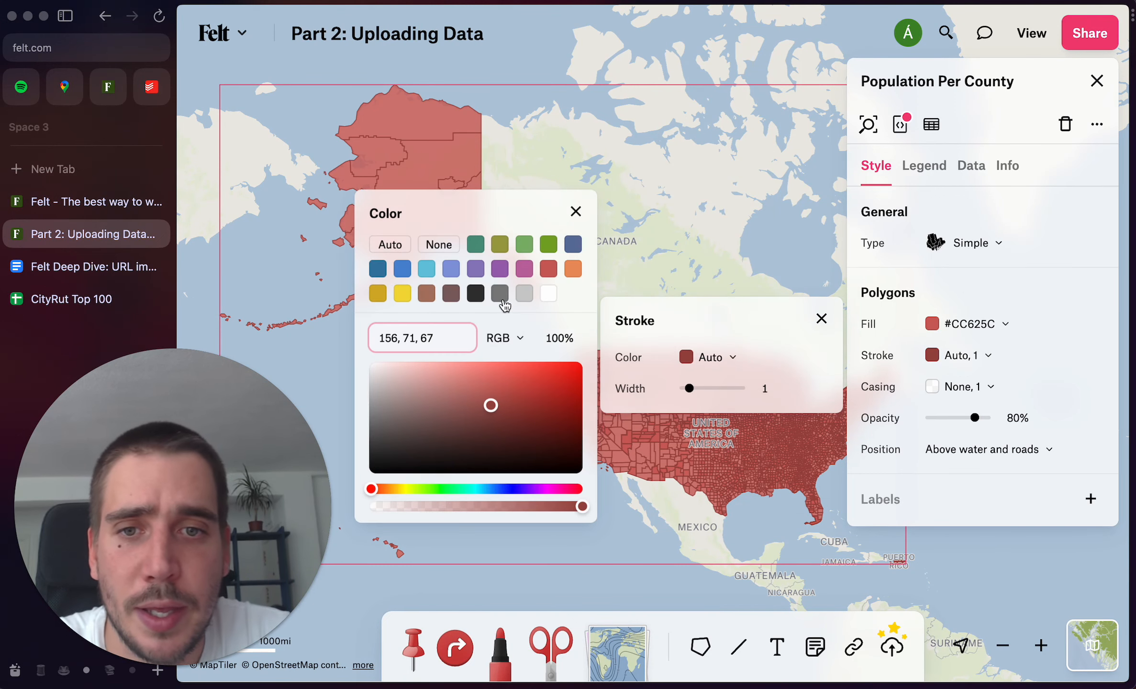
{"action": "left_click", "coordinate": [475, 293]}
{"action": "left_click", "coordinate": [1004, 299]}
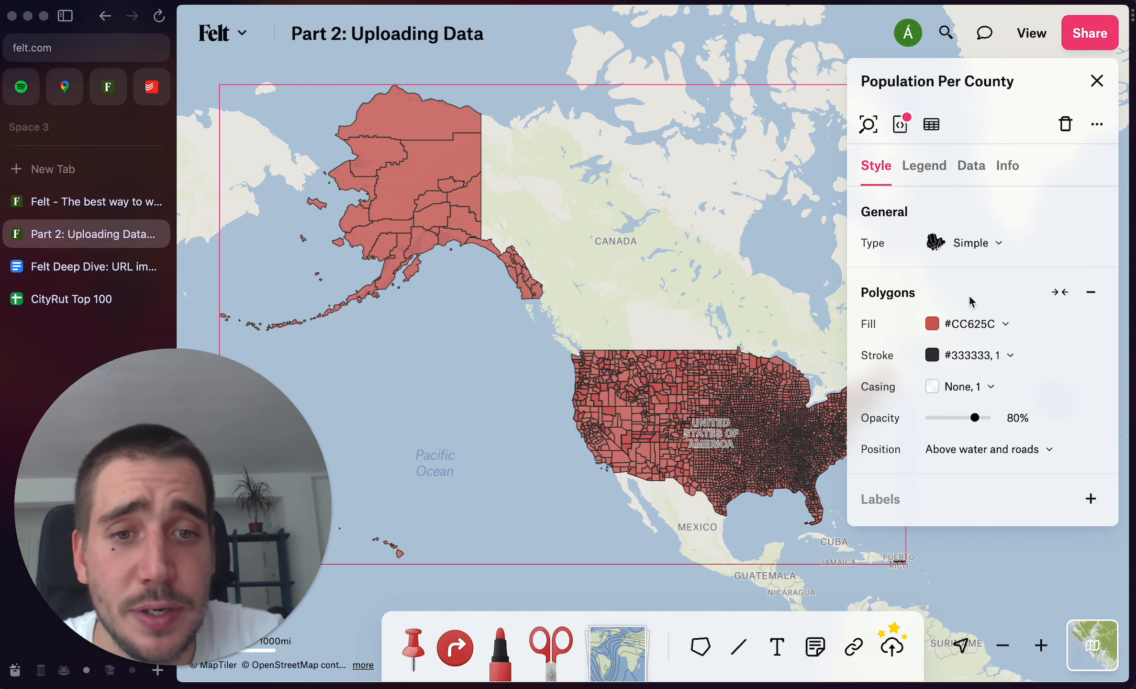
{"action": "left_click", "coordinate": [965, 549]}
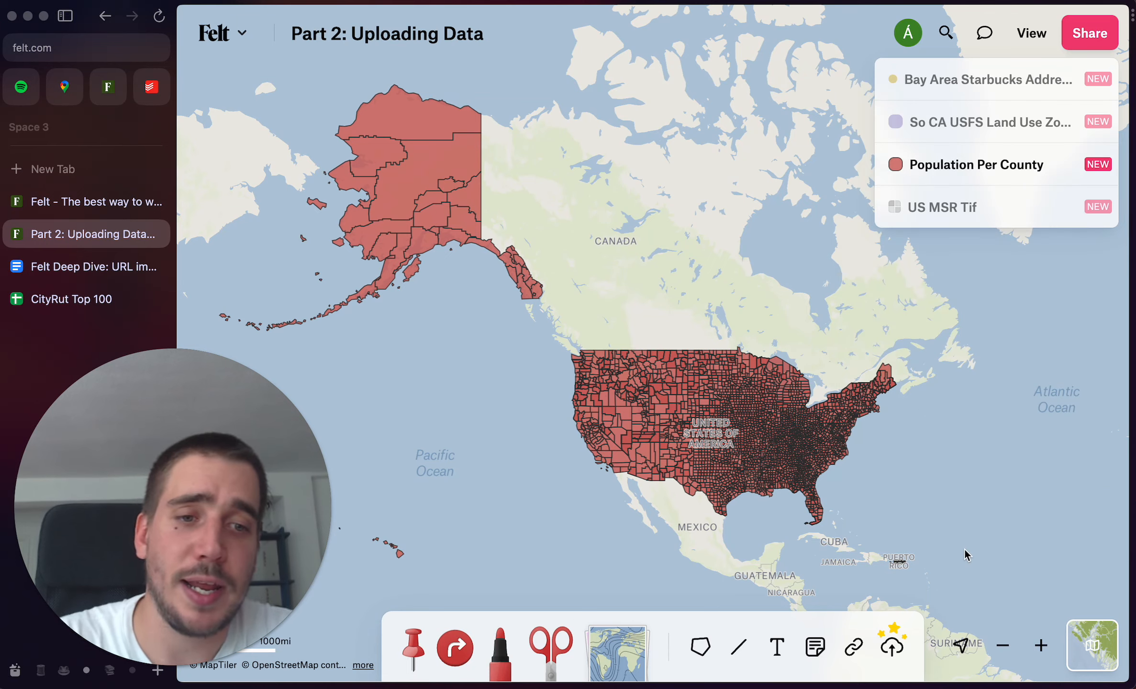
Style the Population Per County layer as a Color range and examine the colouring across the United States
{"action": "key", "text": "super+s"}
{"action": "left_click", "coordinate": [1048, 170]}
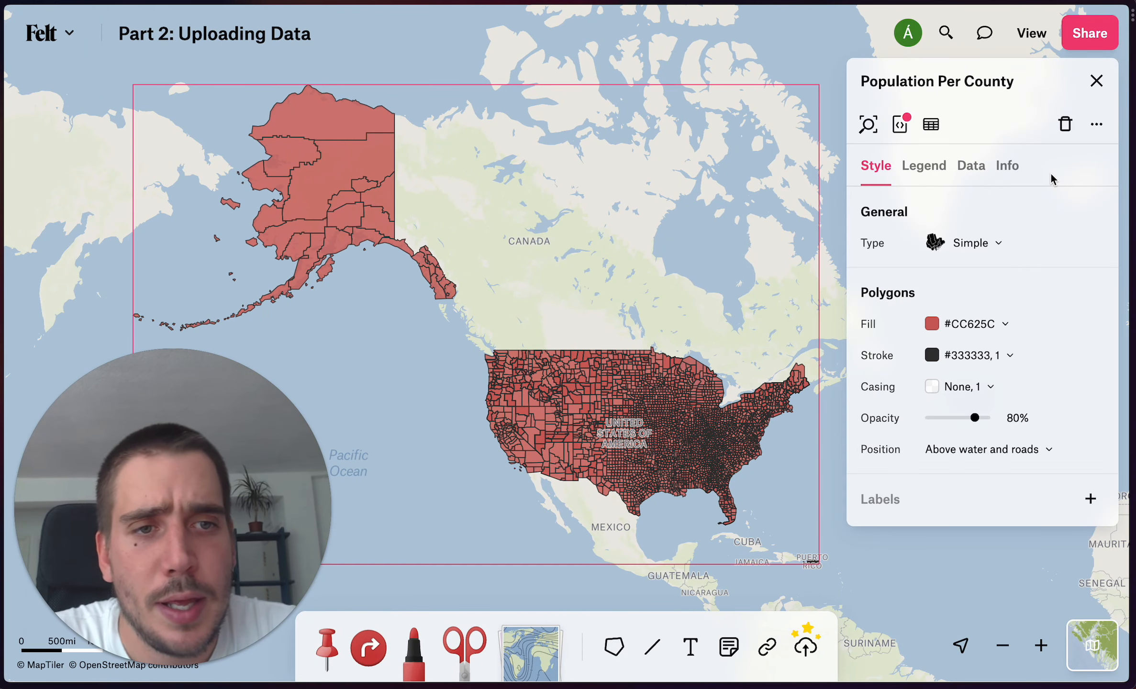
{"action": "left_click", "coordinate": [979, 243]}
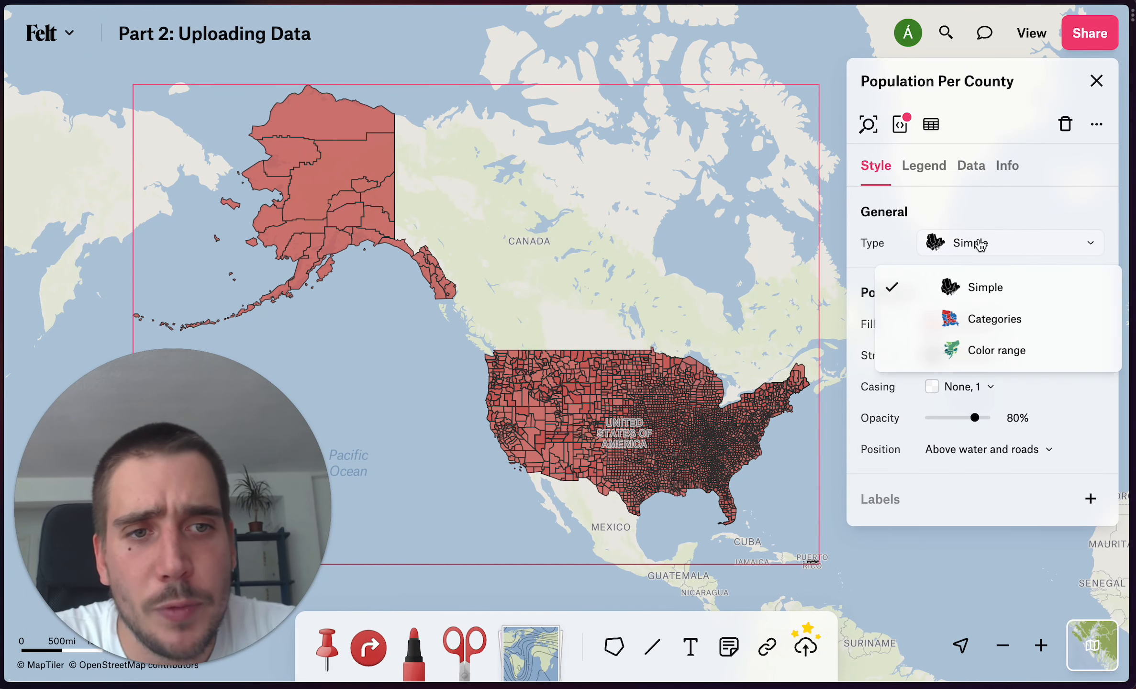
{"action": "left_click", "coordinate": [1014, 360]}
{"action": "left_click_drag", "start_coordinate": [842, 448], "coordinate": [838, 387]}
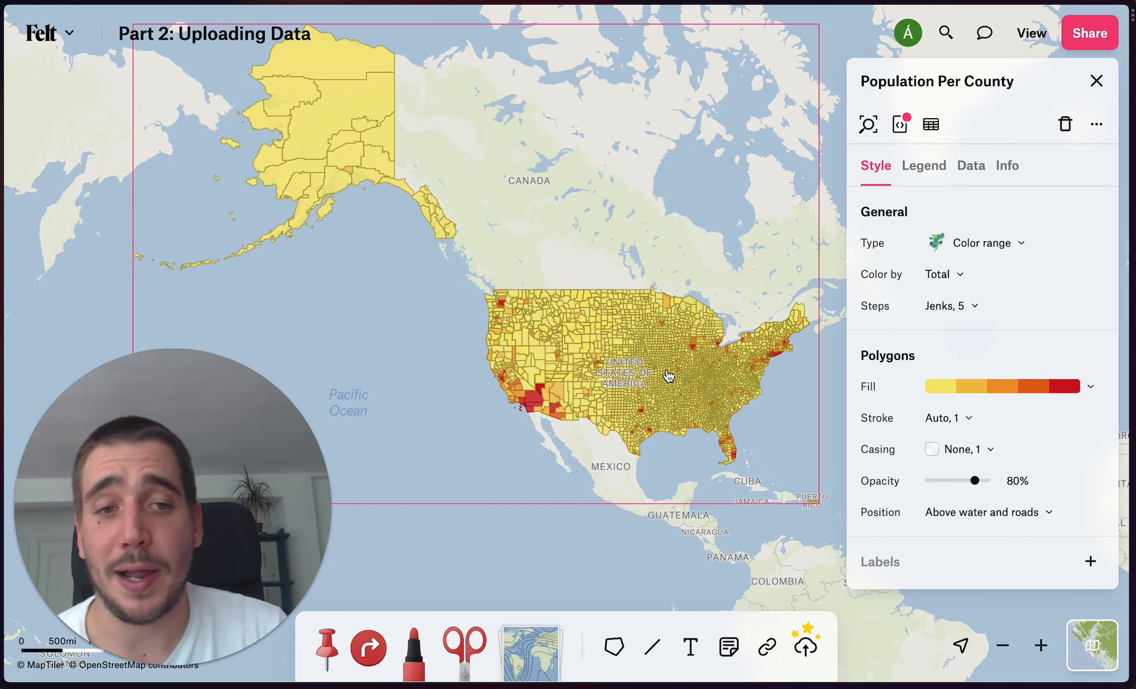
{"action": "left_click_drag", "start_coordinate": [747, 408], "coordinate": [674, 364]}
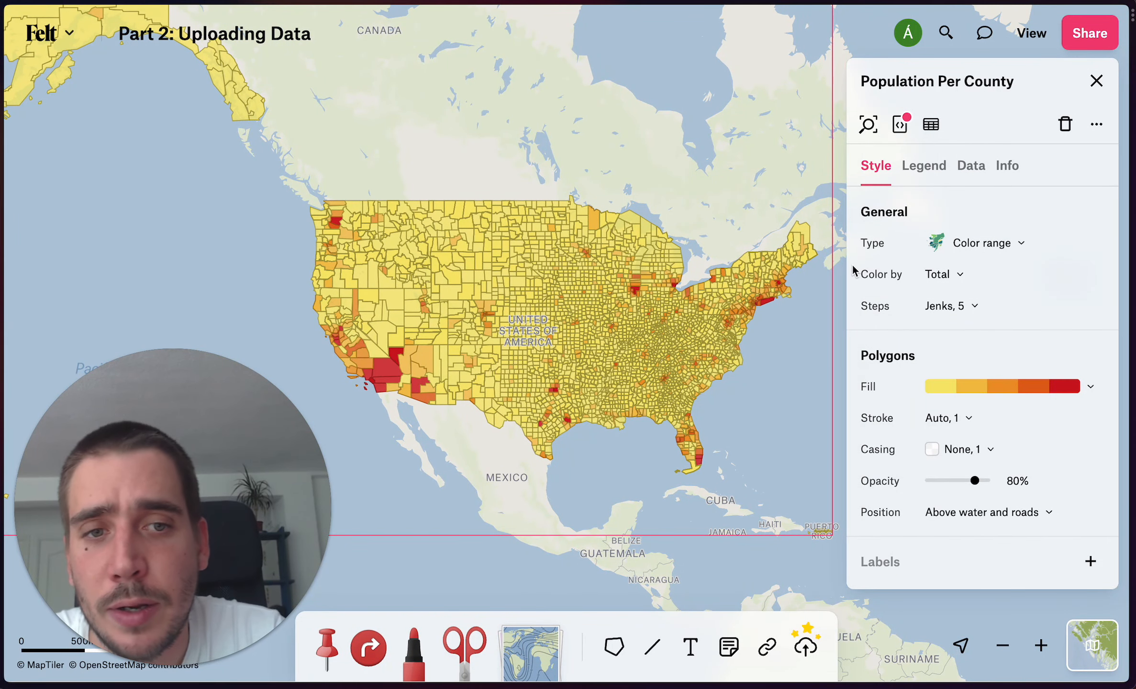
Color the Population Per County layer by the pop_densit attribute and check its legend
{"action": "left_click", "coordinate": [963, 281]}
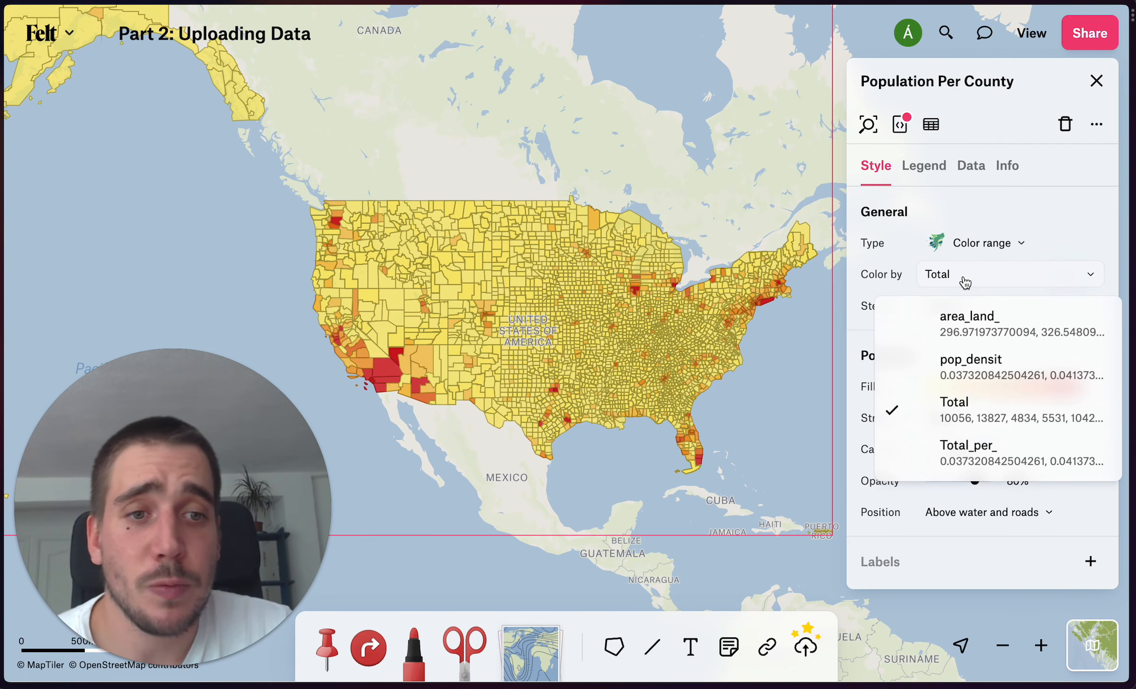
{"action": "left_click", "coordinate": [977, 374]}
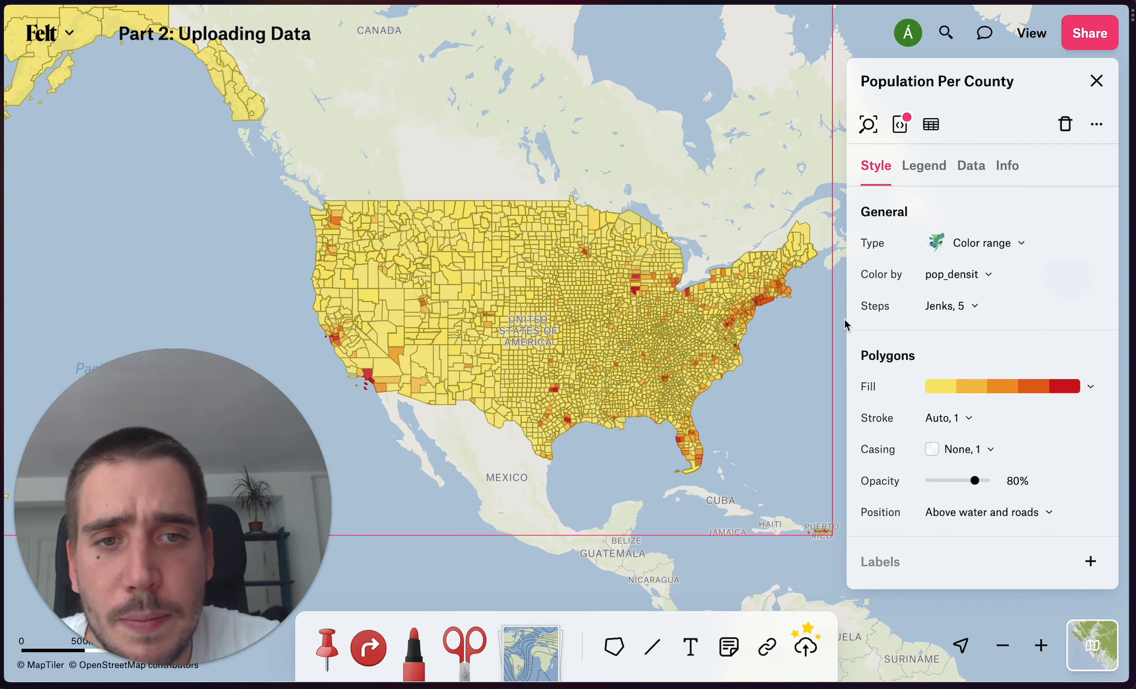
{"action": "left_click", "coordinate": [1097, 80]}
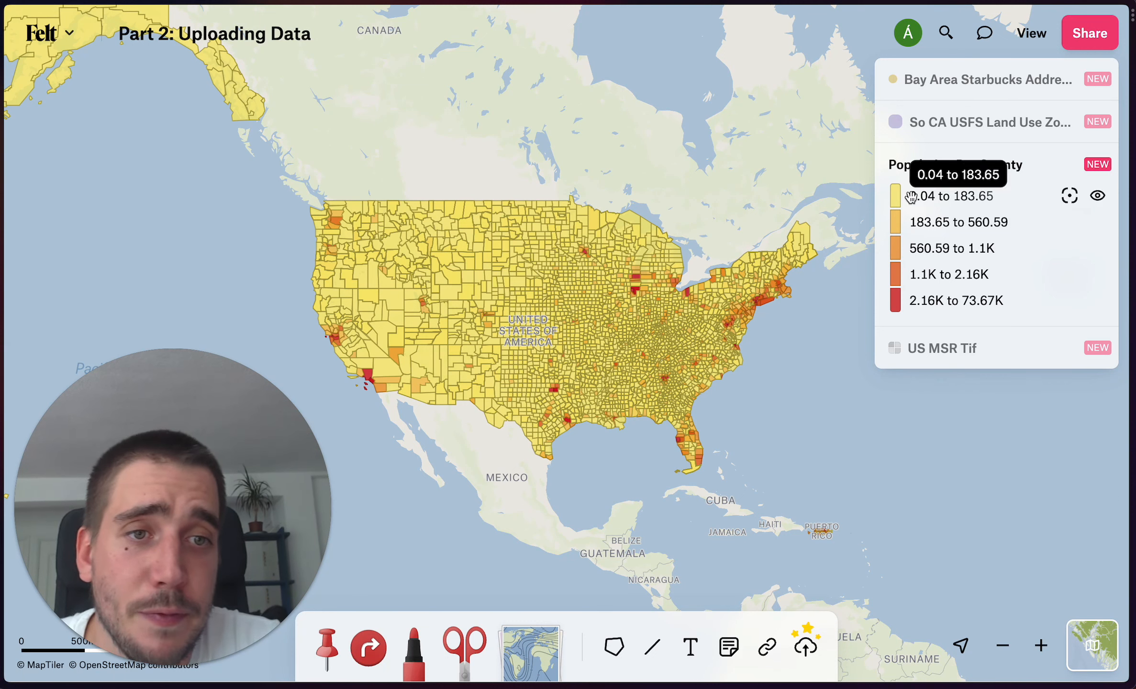
{"action": "mouse_move", "coordinate": [901, 208]}
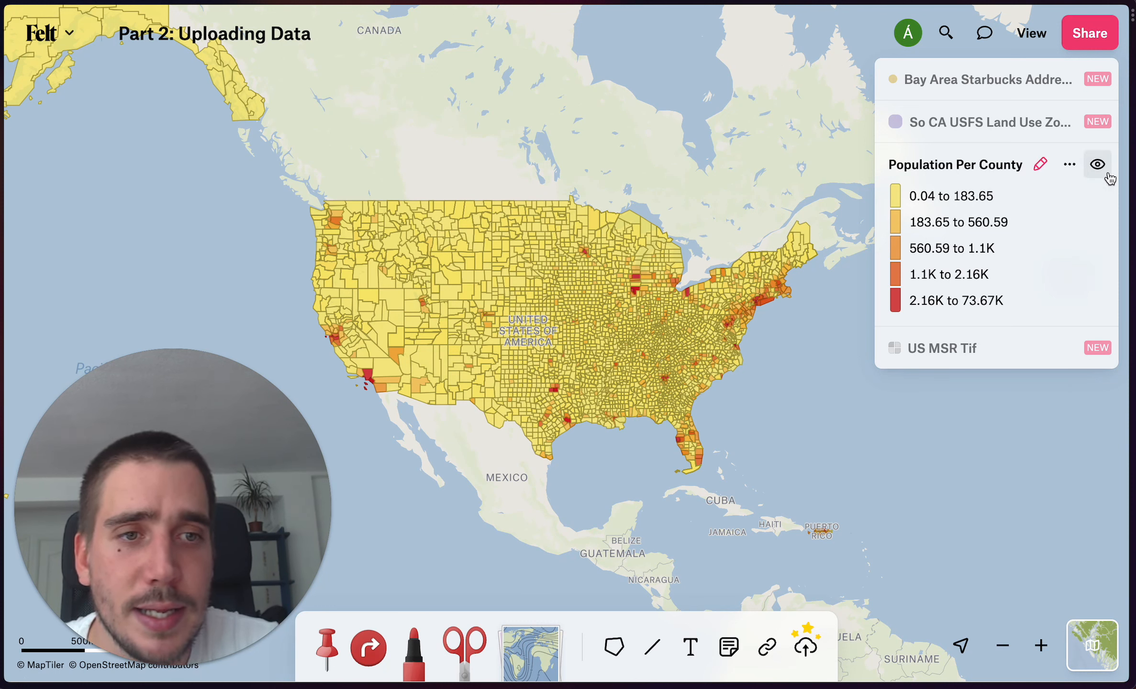
Hide the 0.04 to 183.65 and 183.65 to 560.59 classes of Population Per County
{"action": "left_click", "coordinate": [1097, 196]}
{"action": "left_click", "coordinate": [1099, 223]}
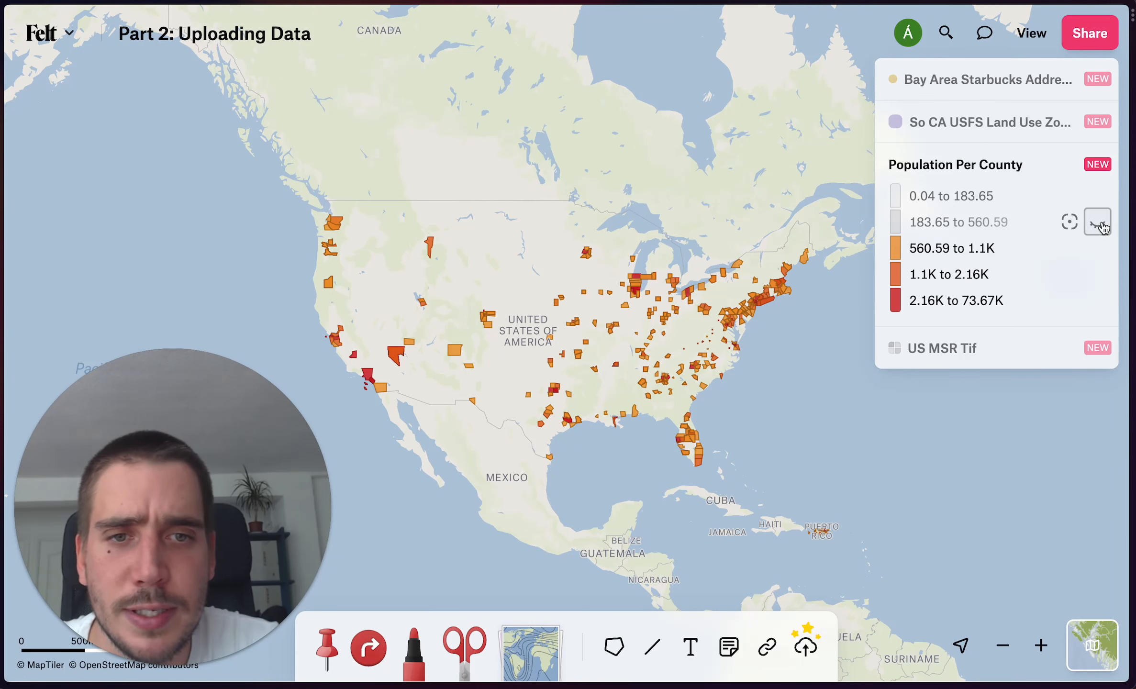
{"action": "scroll", "coordinate": [675, 373], "scroll_direction": "up", "scroll_amount": 2}
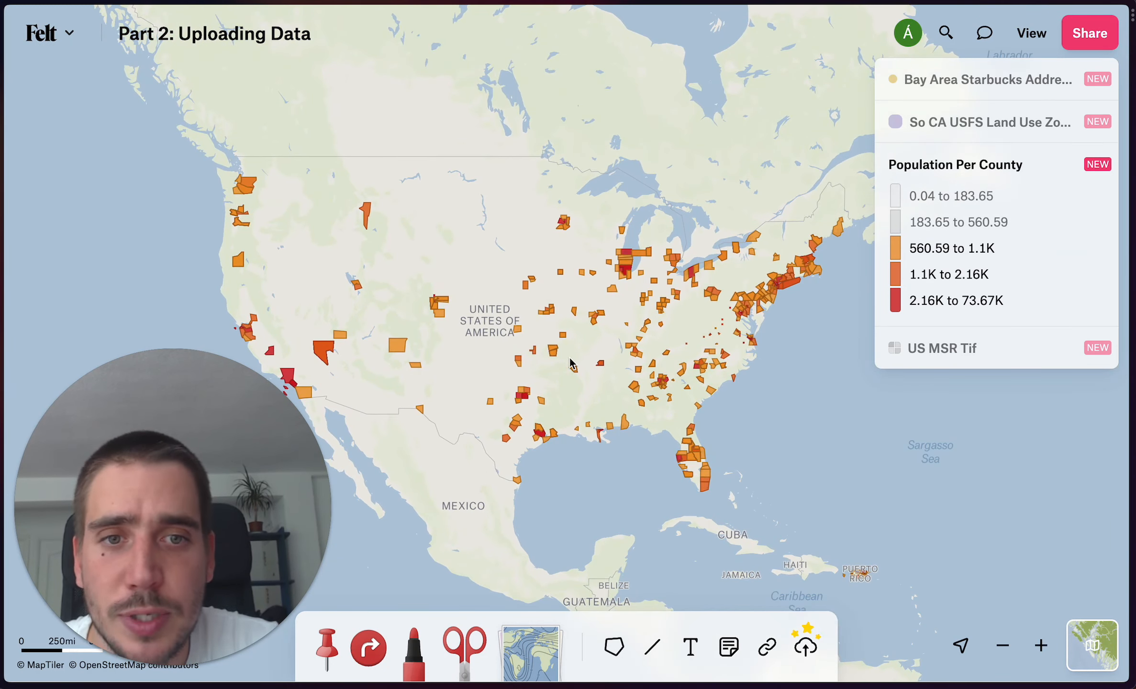
{"action": "left_click_drag", "start_coordinate": [572, 364], "coordinate": [595, 364]}
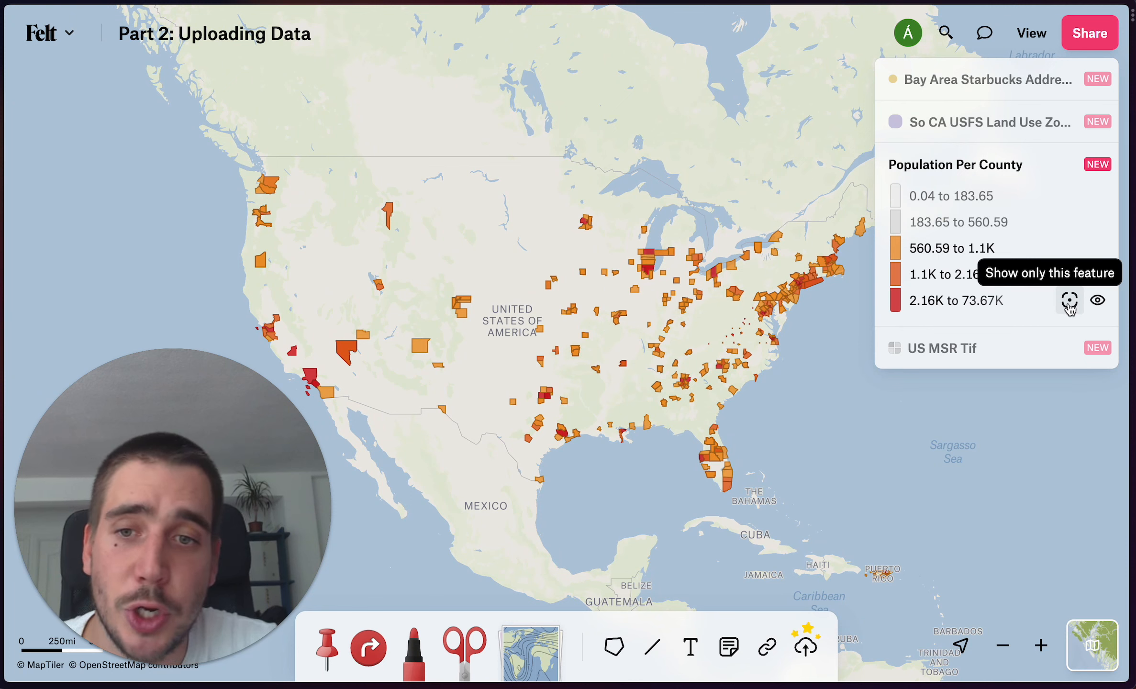
Show only the 2.16K to 73.67K class and inspect the attributes of Clark County, NV
{"action": "left_click", "coordinate": [1069, 301]}
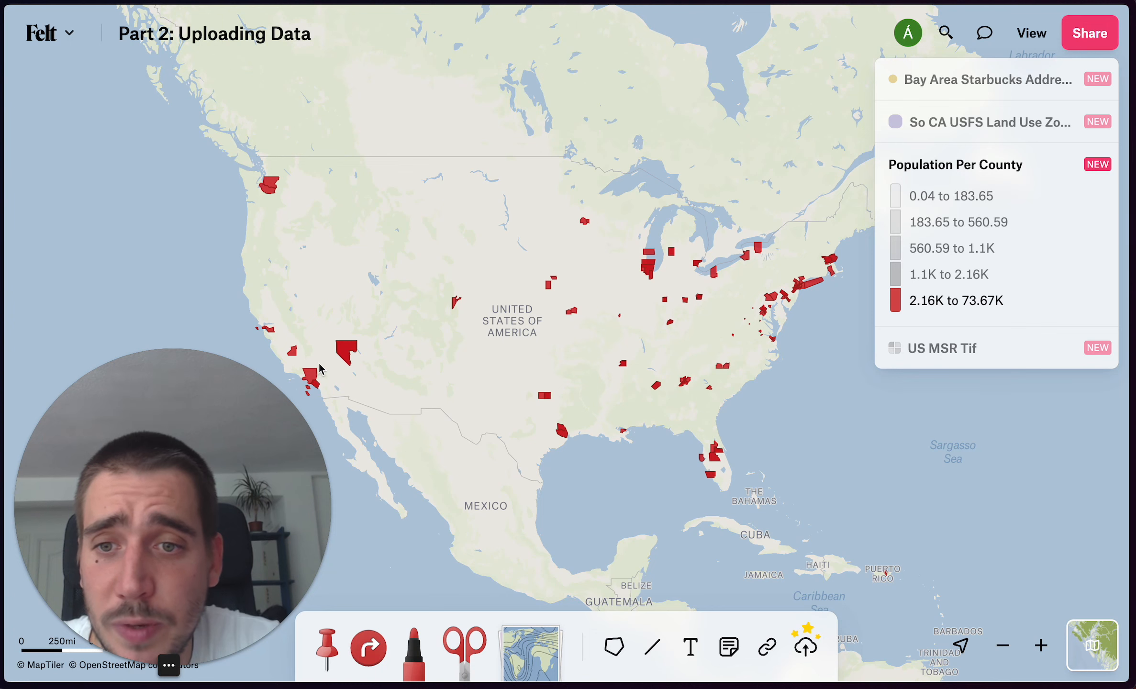
{"action": "left_click_drag", "start_coordinate": [427, 390], "coordinate": [495, 350]}
{"action": "left_click", "coordinate": [463, 335]}
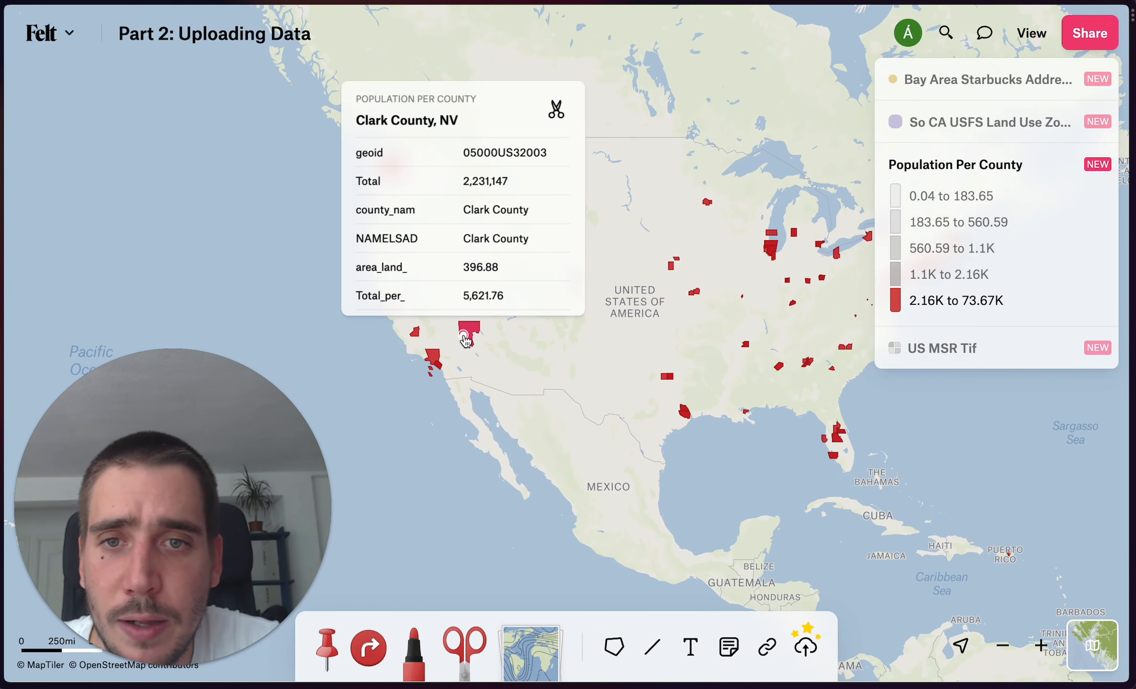
{"action": "left_click", "coordinate": [520, 368]}
{"action": "left_click_drag", "start_coordinate": [594, 355], "coordinate": [550, 362]}
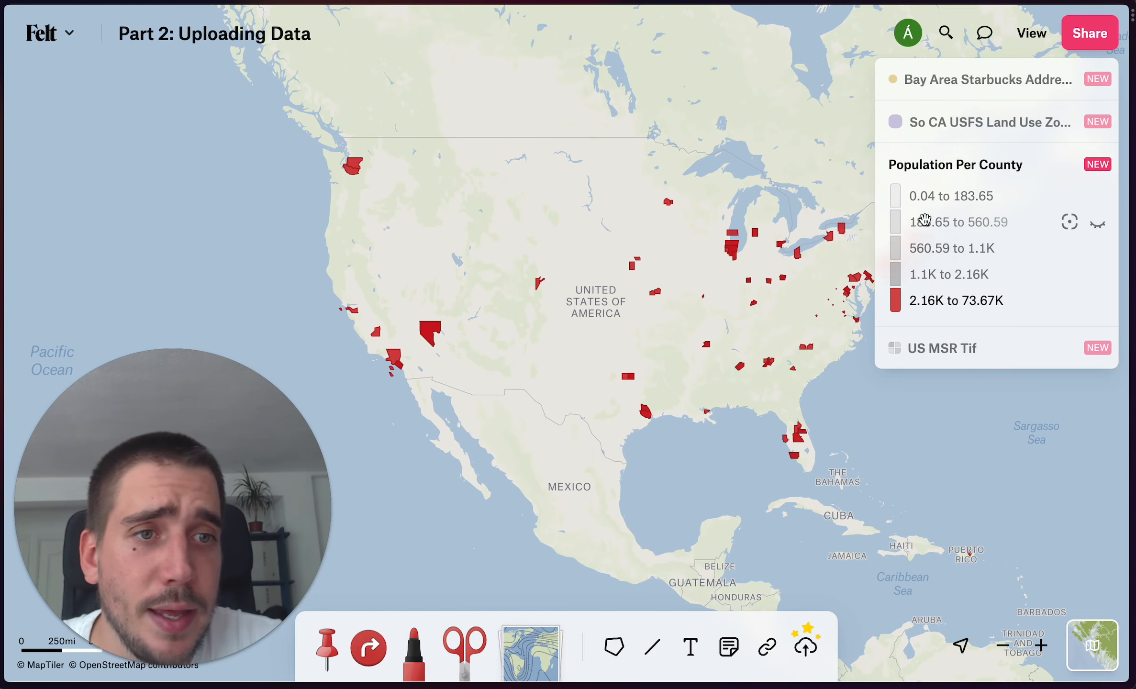
{"action": "left_click", "coordinate": [1048, 169]}
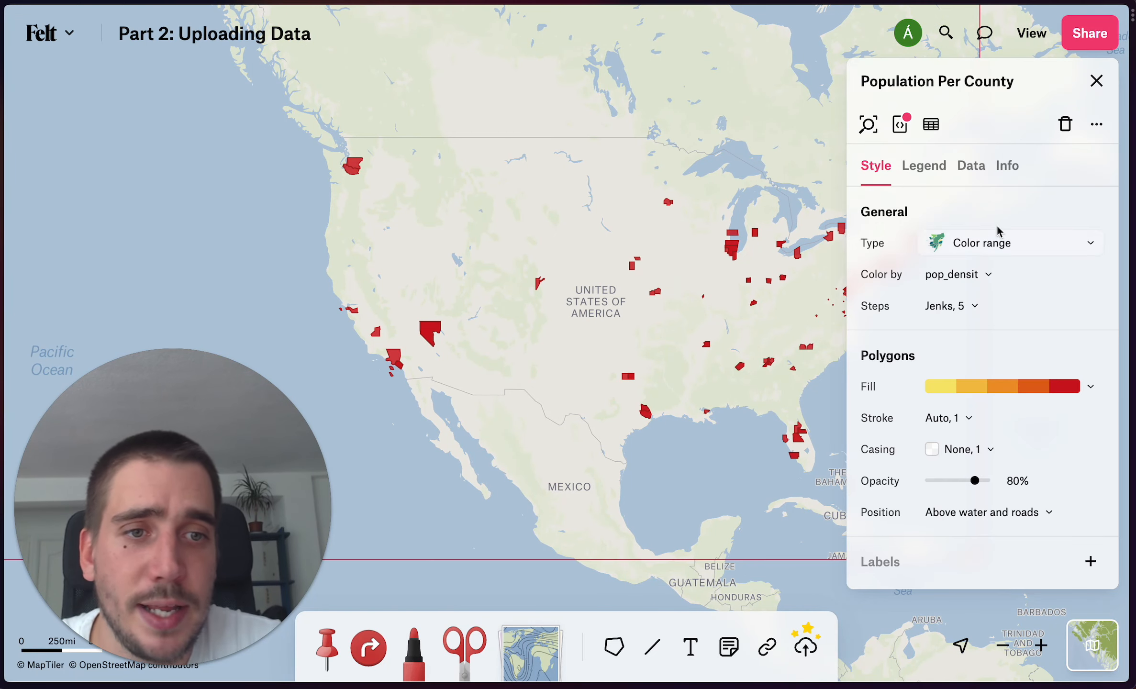
{"action": "left_click", "coordinate": [965, 311]}
{"action": "left_click", "coordinate": [967, 312]}
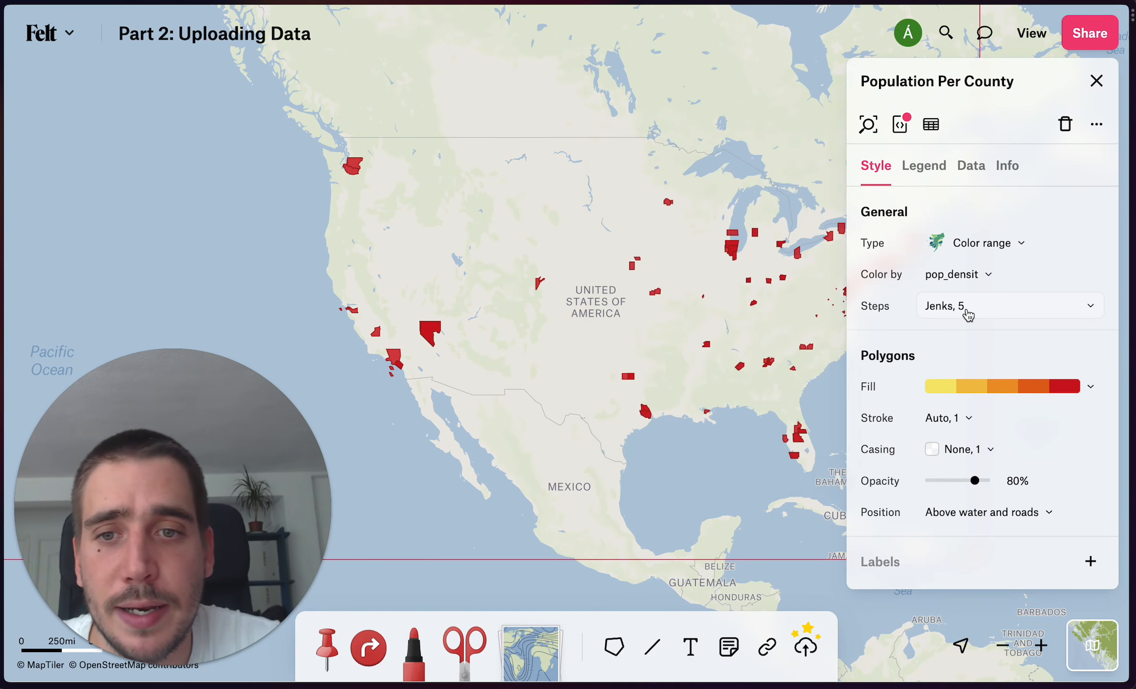
{"action": "left_click", "coordinate": [1096, 78]}
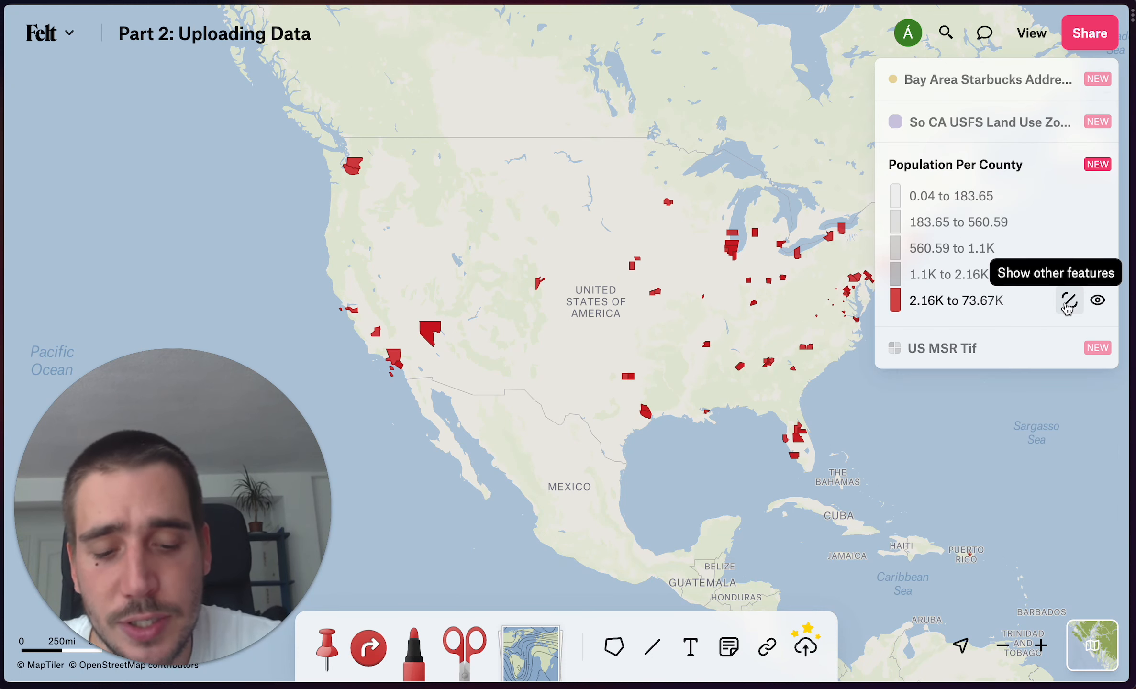
Show all Population Per County classes again and set the fill to the sequential yellow-green-teal-blue color ramp
{"action": "left_click", "coordinate": [1067, 302]}
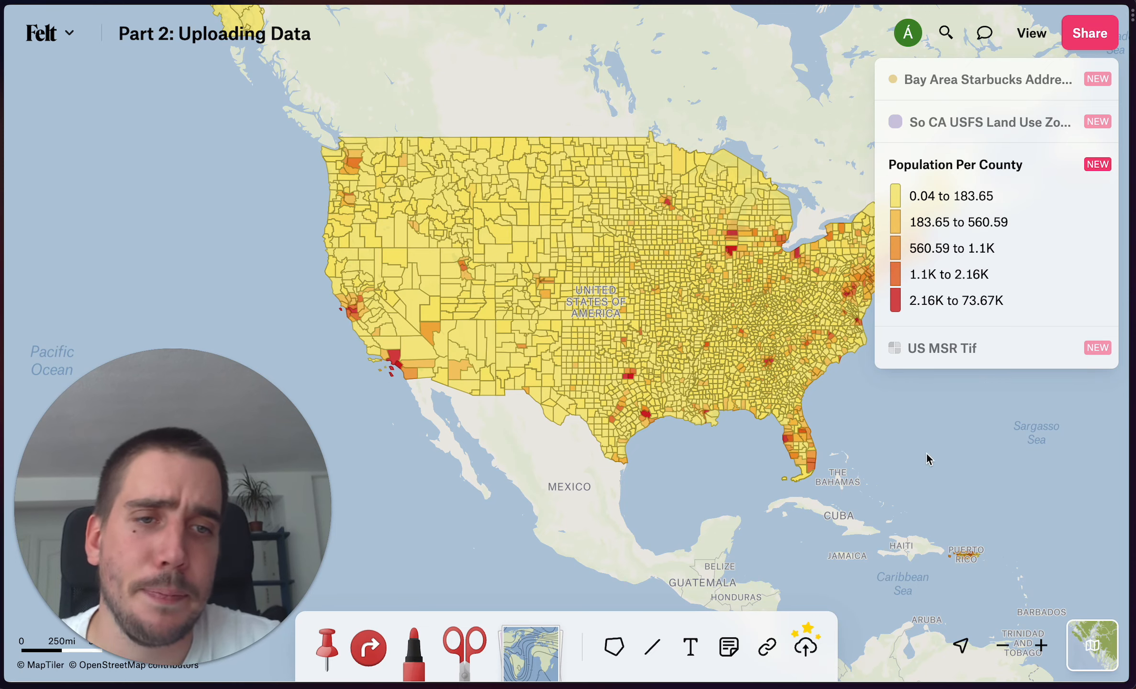
{"action": "left_click_drag", "start_coordinate": [926, 453], "coordinate": [885, 448]}
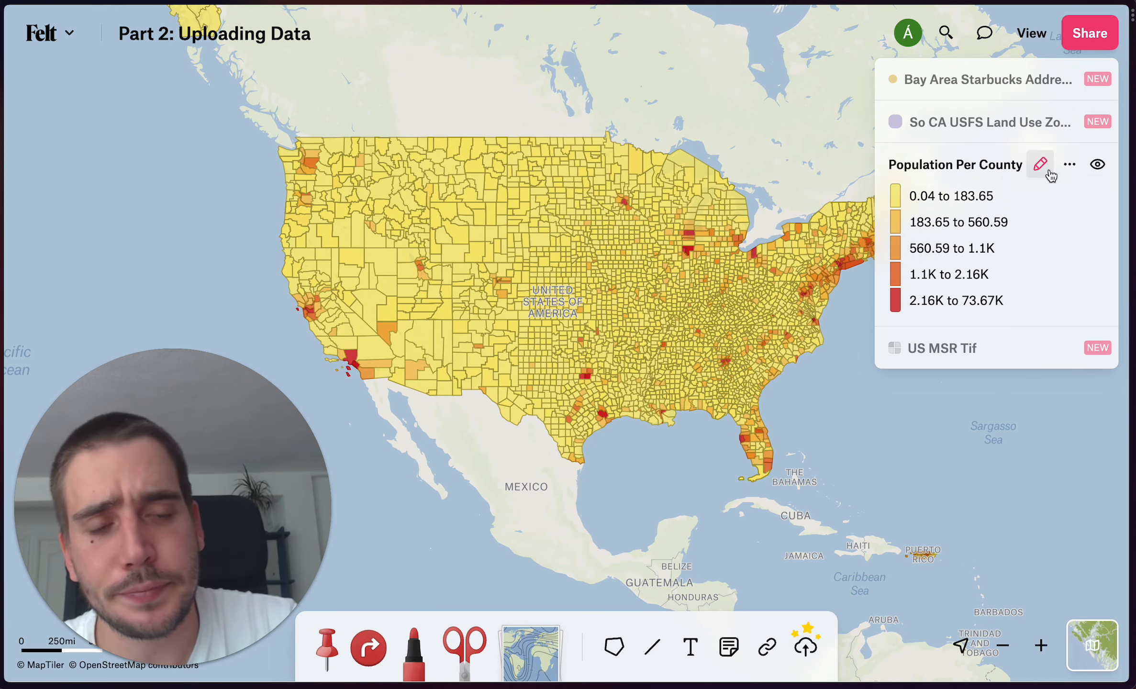
{"action": "left_click", "coordinate": [1047, 167]}
{"action": "left_click", "coordinate": [1015, 393]}
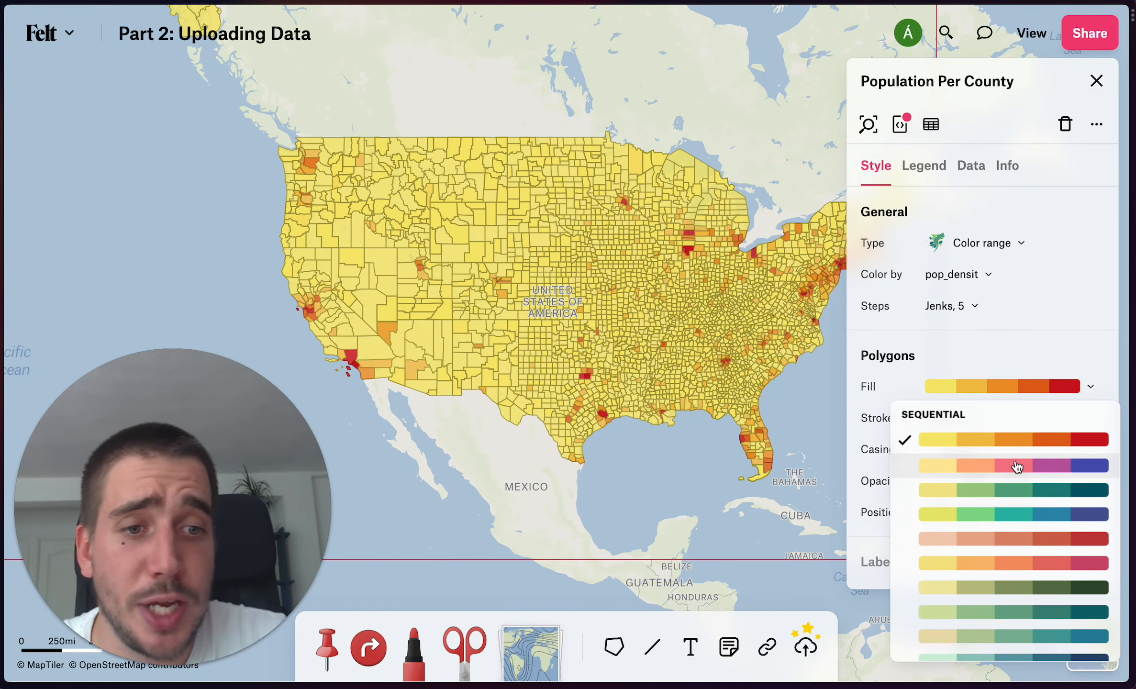
{"action": "left_click", "coordinate": [1015, 514]}
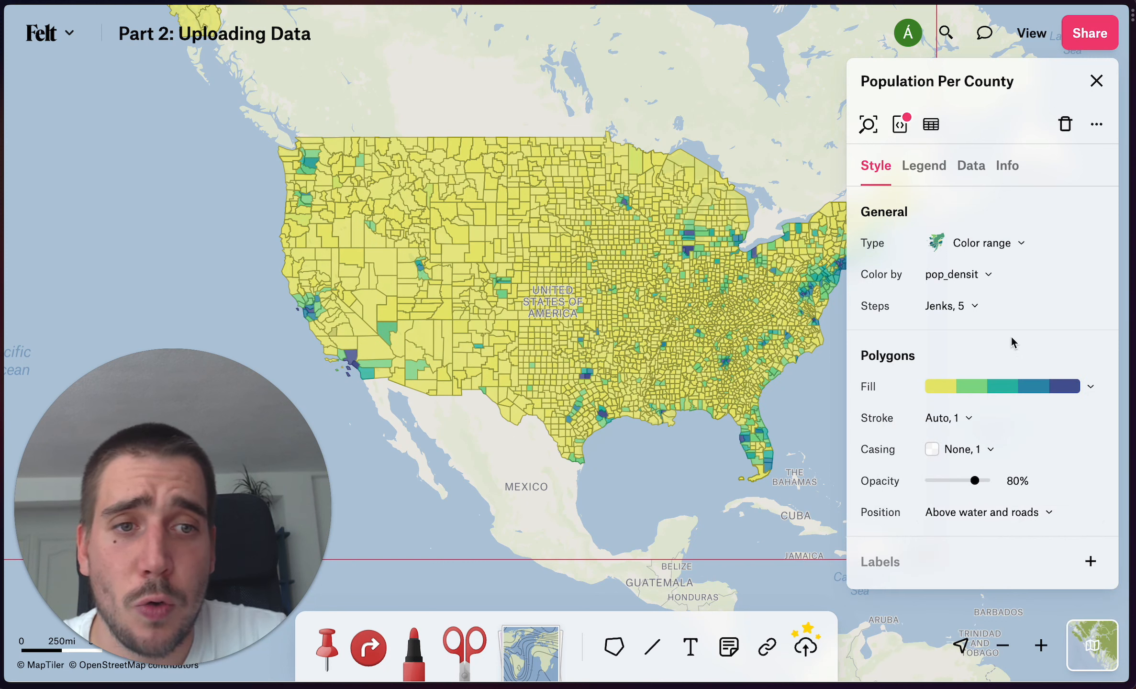
Classify the Population Per County color range by Geometric intervals with 8 steps
{"action": "left_click", "coordinate": [984, 317]}
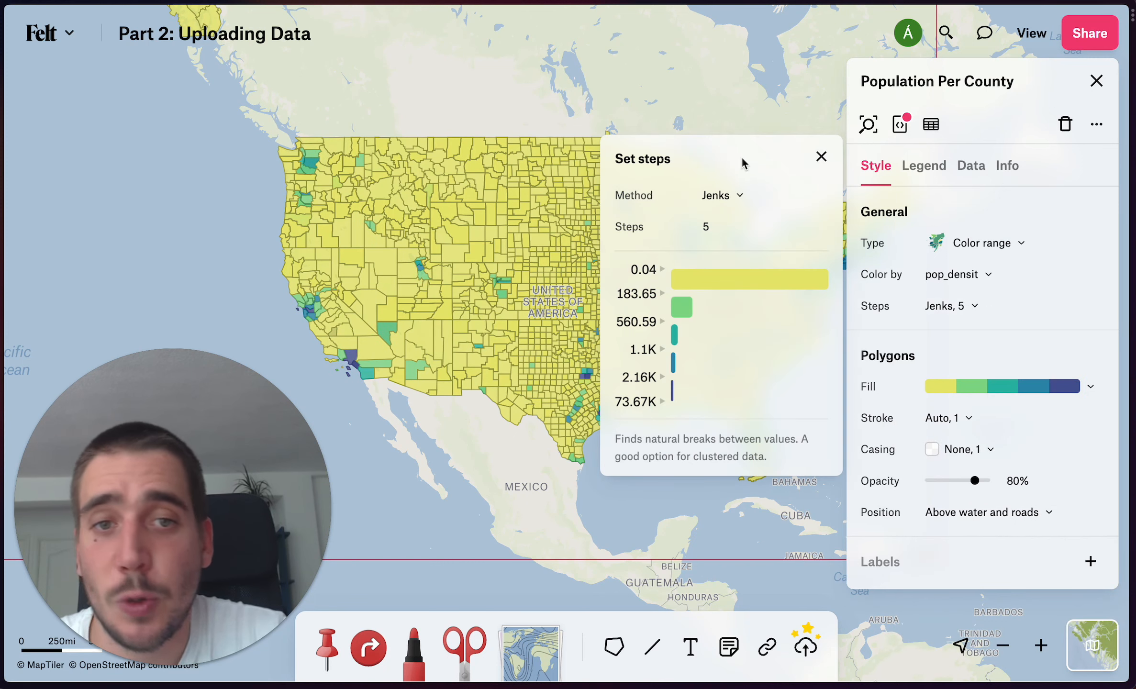
{"action": "left_click", "coordinate": [744, 193]}
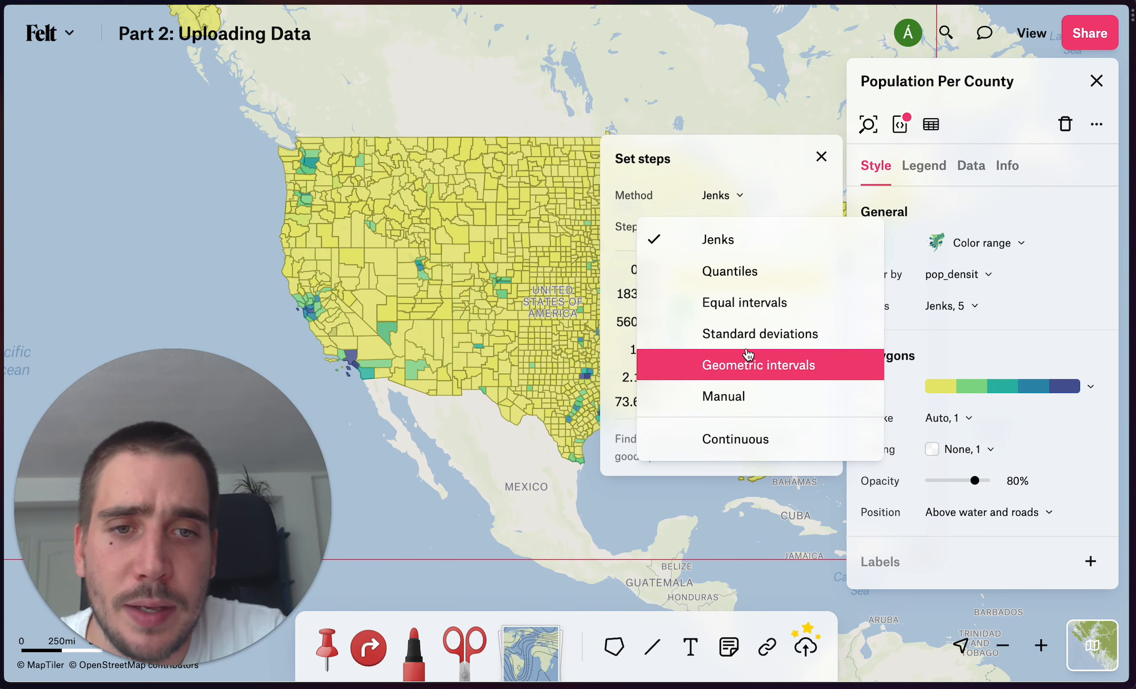
{"action": "left_click", "coordinate": [796, 367]}
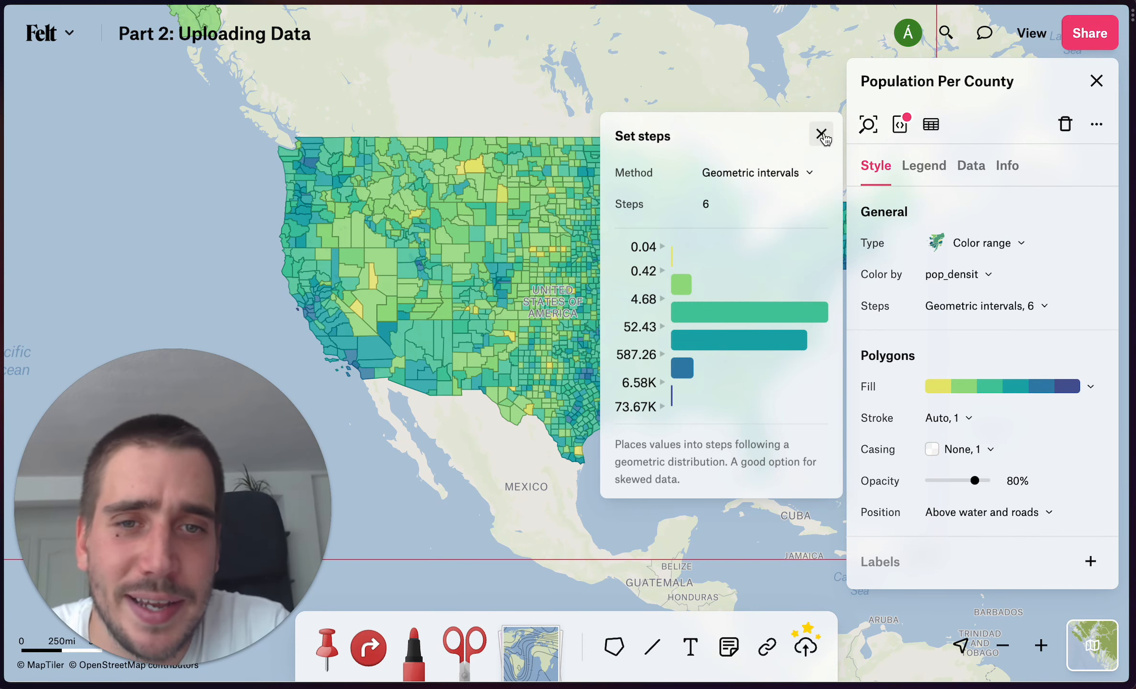
{"action": "left_click", "coordinate": [806, 199]}
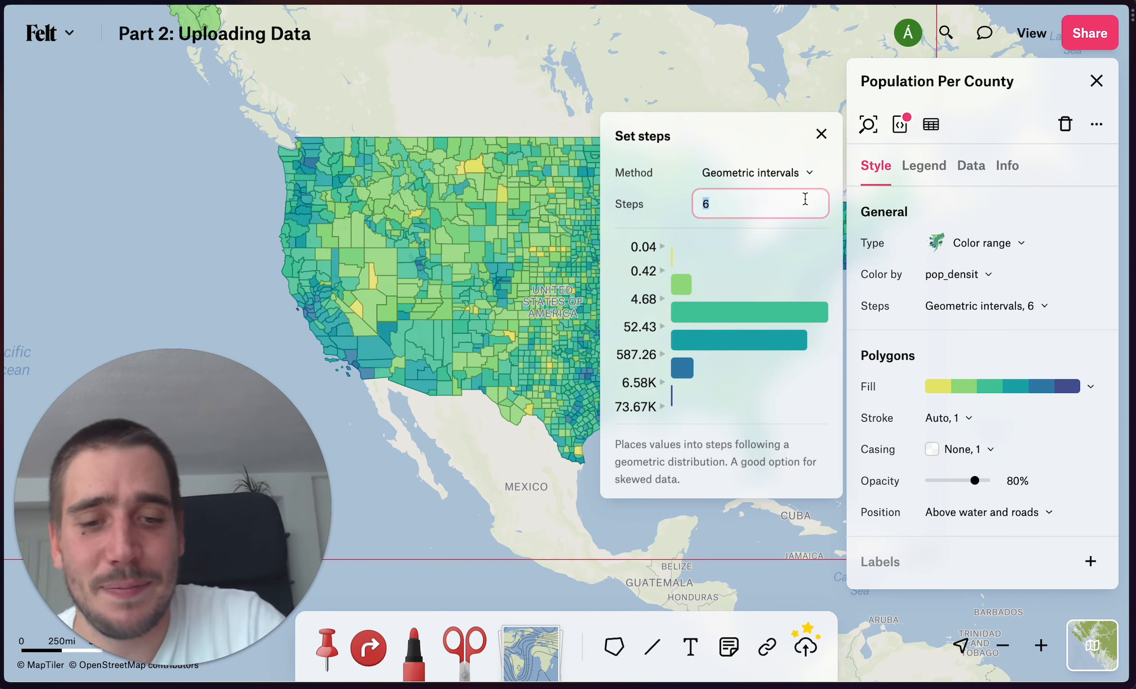
{"action": "type", "text": "8"}
{"action": "left_click", "coordinate": [821, 134]}
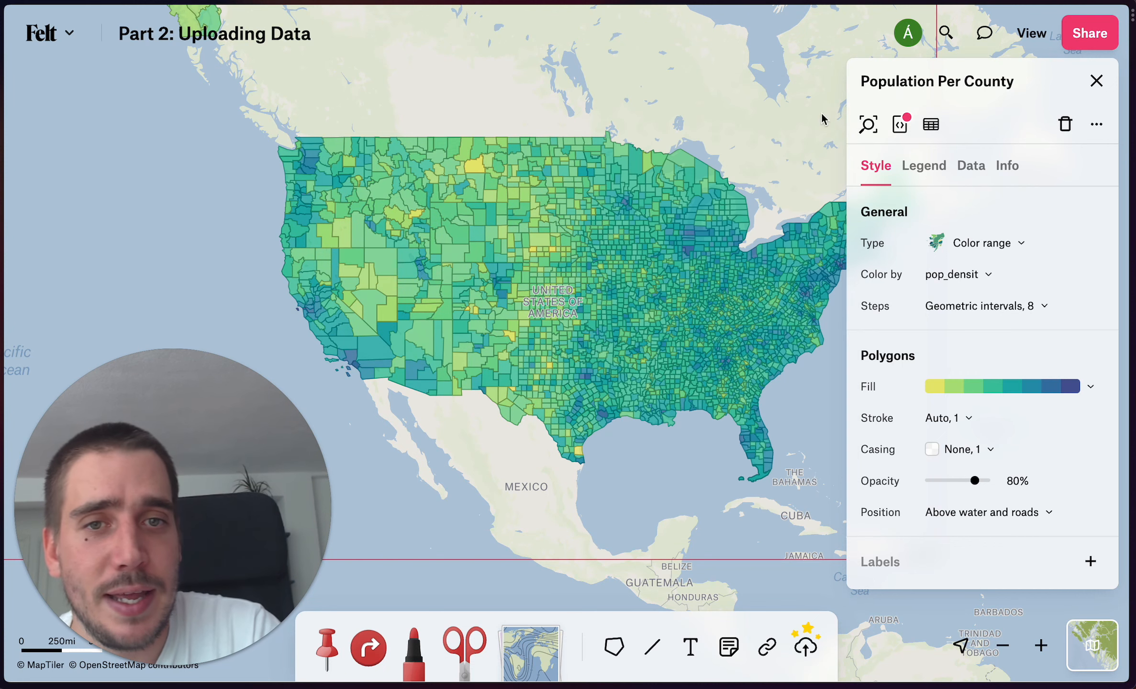
{"action": "left_click", "coordinate": [1097, 82]}
Hide the Population Per County layer
{"action": "left_click_drag", "start_coordinate": [835, 186], "coordinate": [782, 184]}
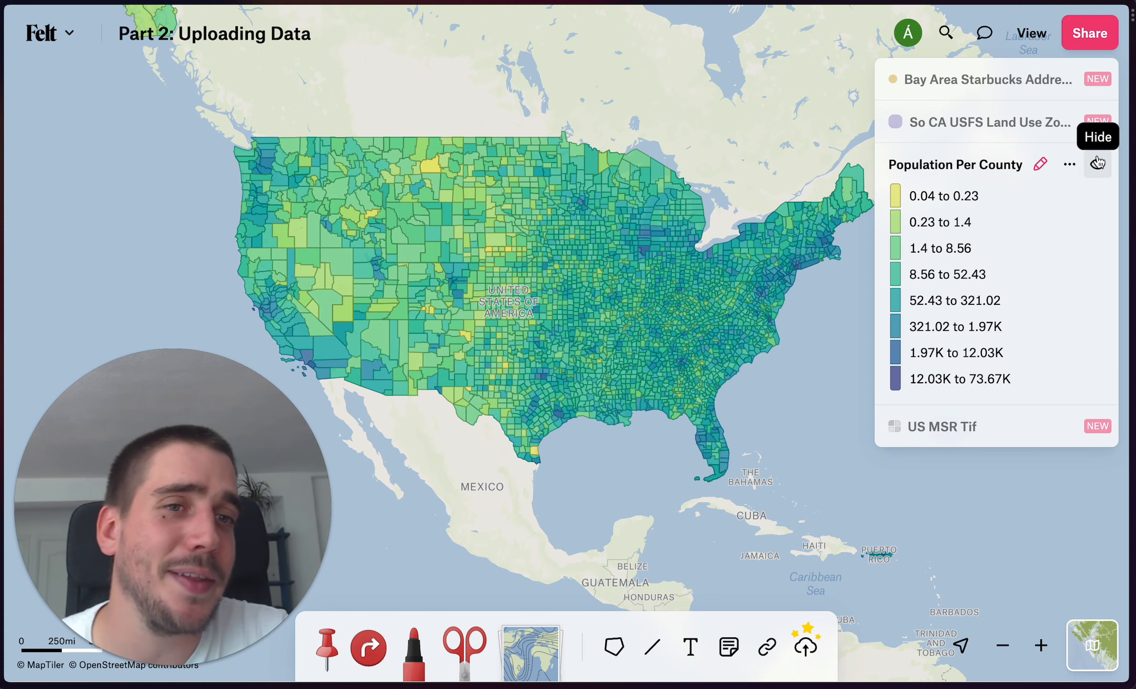
{"action": "left_click", "coordinate": [1098, 164]}
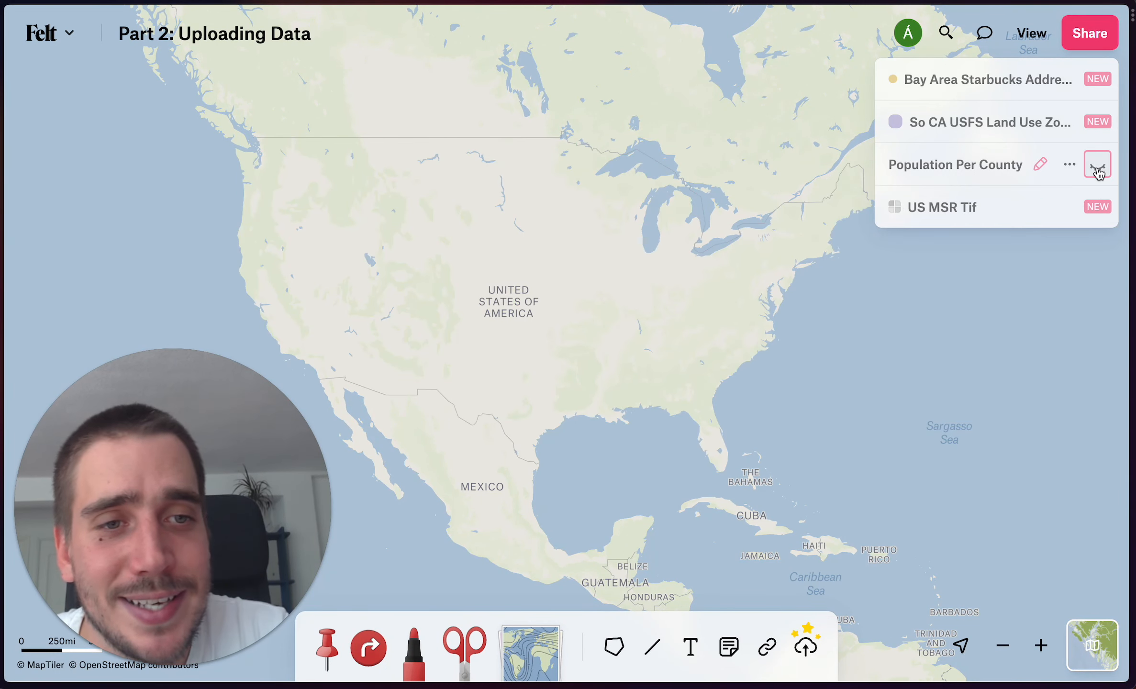
Show the US MSR Tif layer and set its raster opacity to 49%
{"action": "left_click", "coordinate": [1097, 207]}
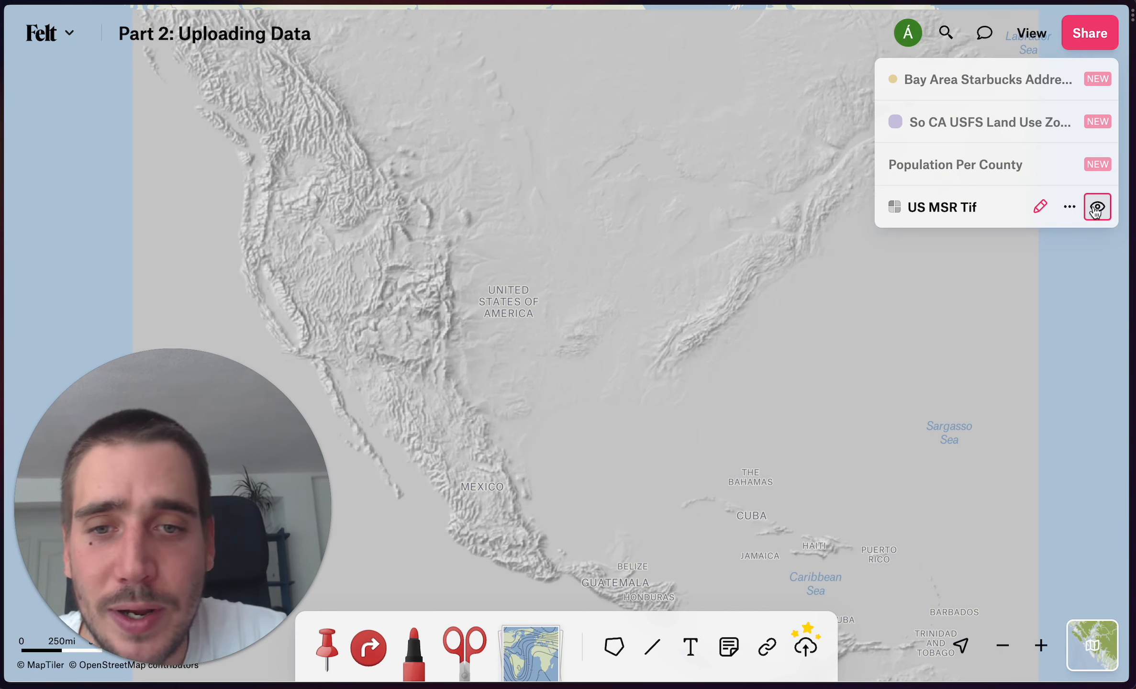
{"action": "scroll", "coordinate": [747, 332], "scroll_direction": "down", "scroll_amount": 3}
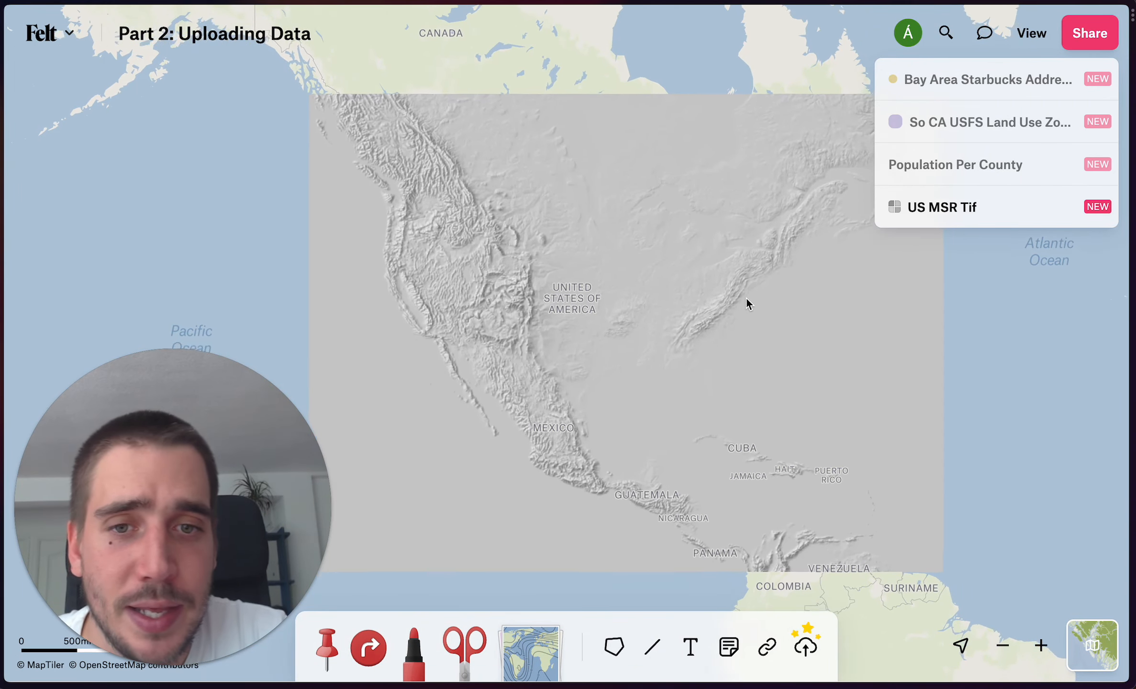
{"action": "left_click_drag", "start_coordinate": [747, 299], "coordinate": [720, 280]}
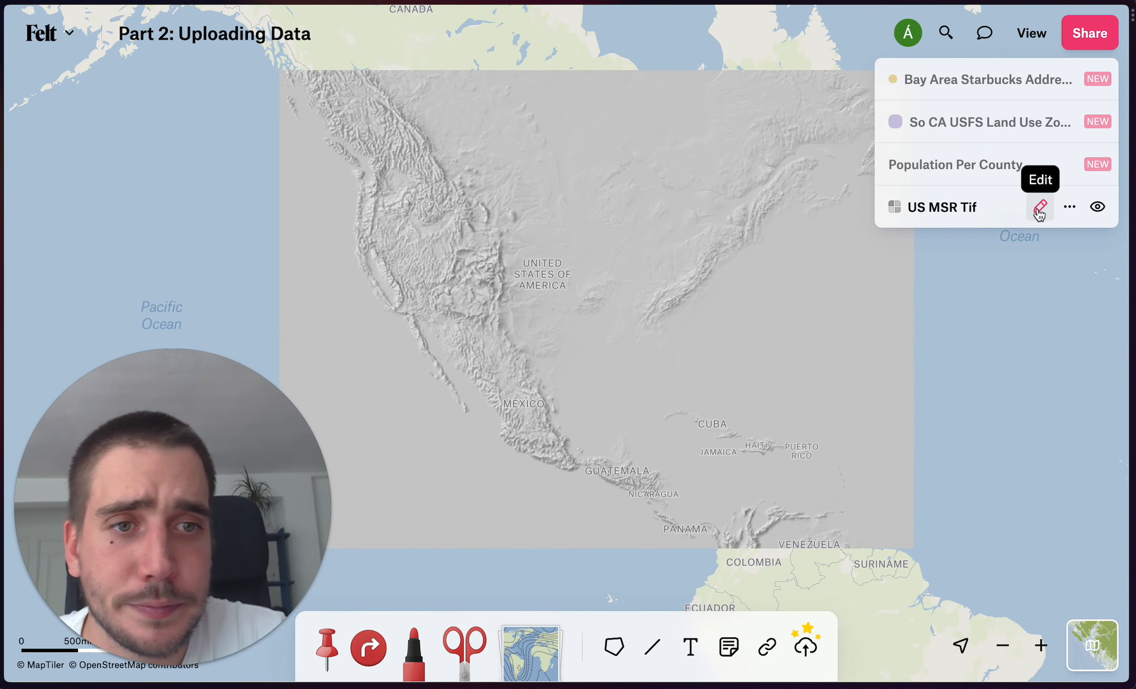
{"action": "left_click", "coordinate": [1040, 208]}
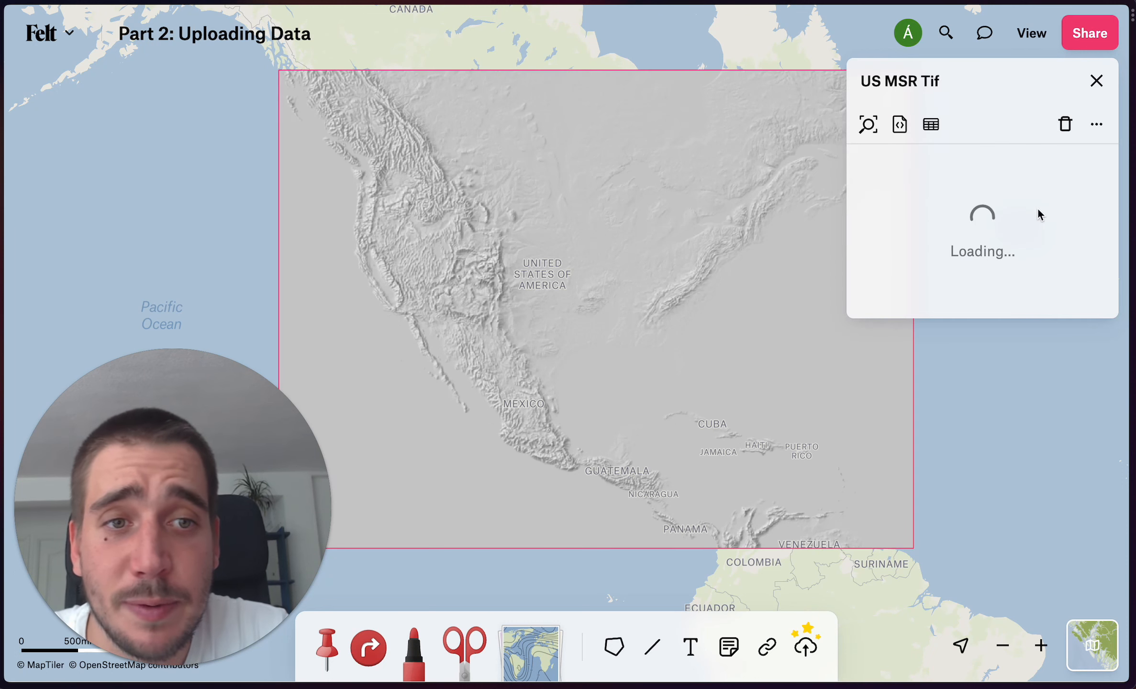
{"action": "left_click_drag", "start_coordinate": [986, 243], "coordinate": [959, 249]}
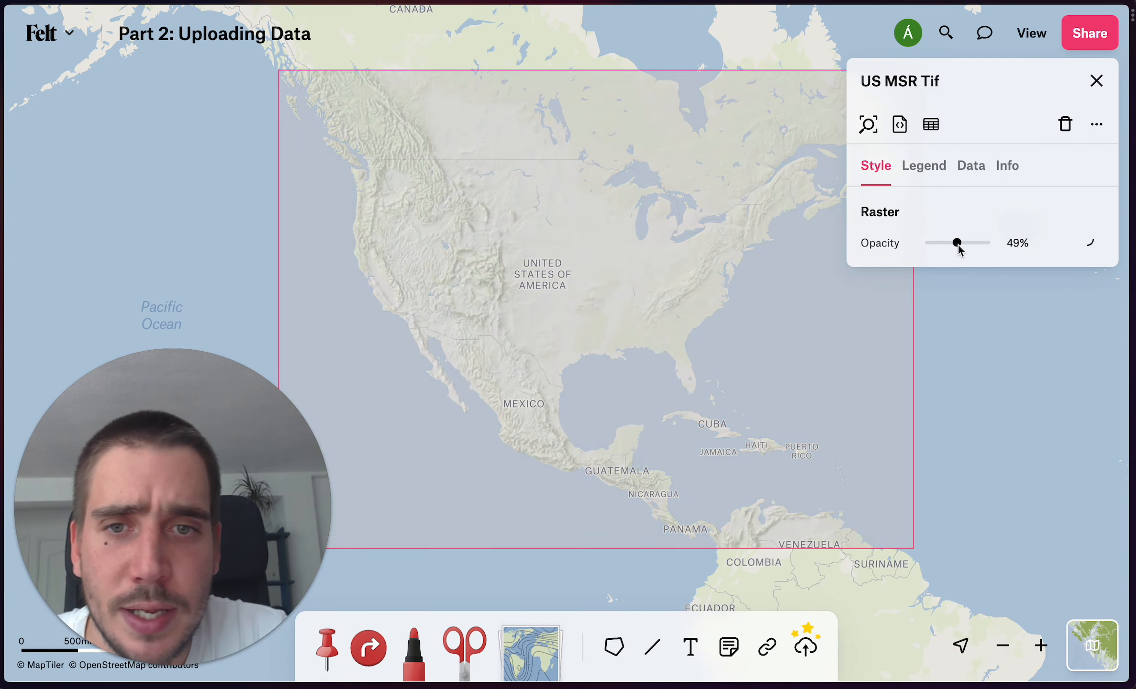
{"action": "left_click", "coordinate": [1096, 81]}
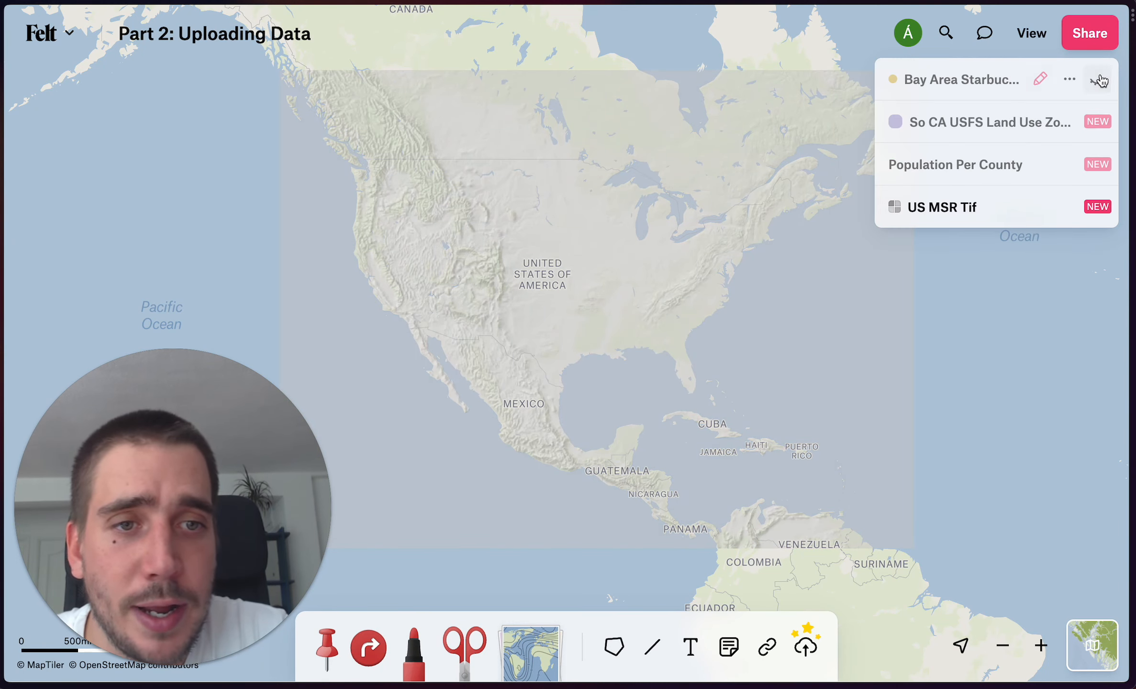
Check Population Per County over the semi-transparent US MSR Tif relief, hide the county layer again, and inspect the relief alone
{"action": "left_click", "coordinate": [1097, 162]}
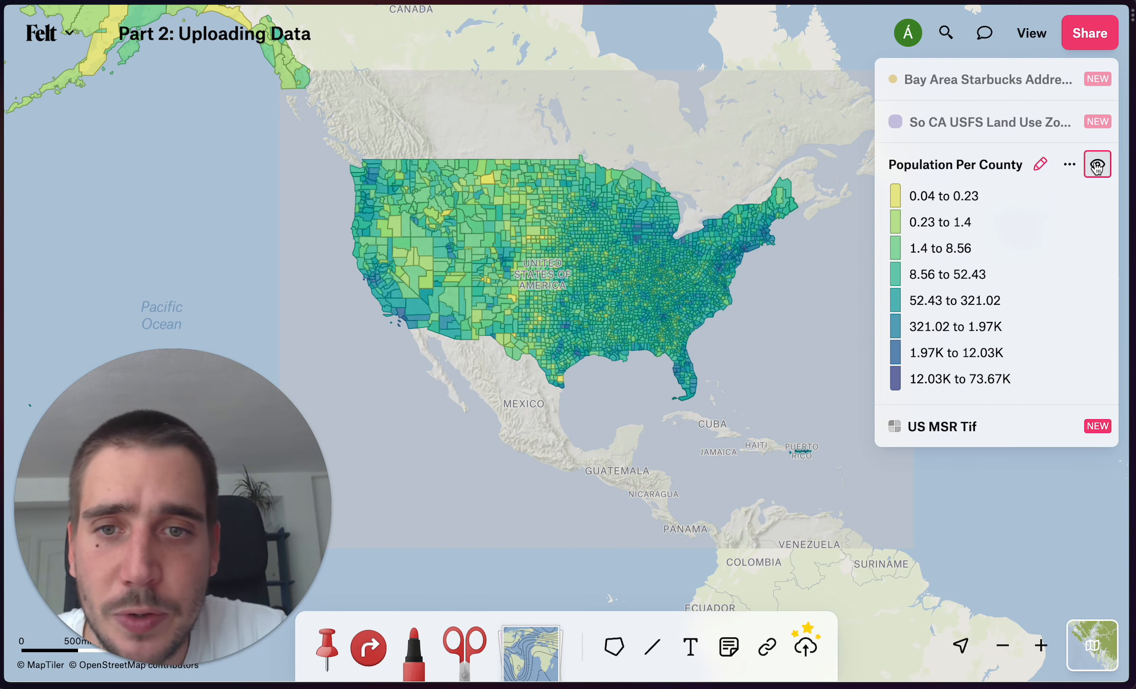
{"action": "left_click", "coordinate": [1098, 159]}
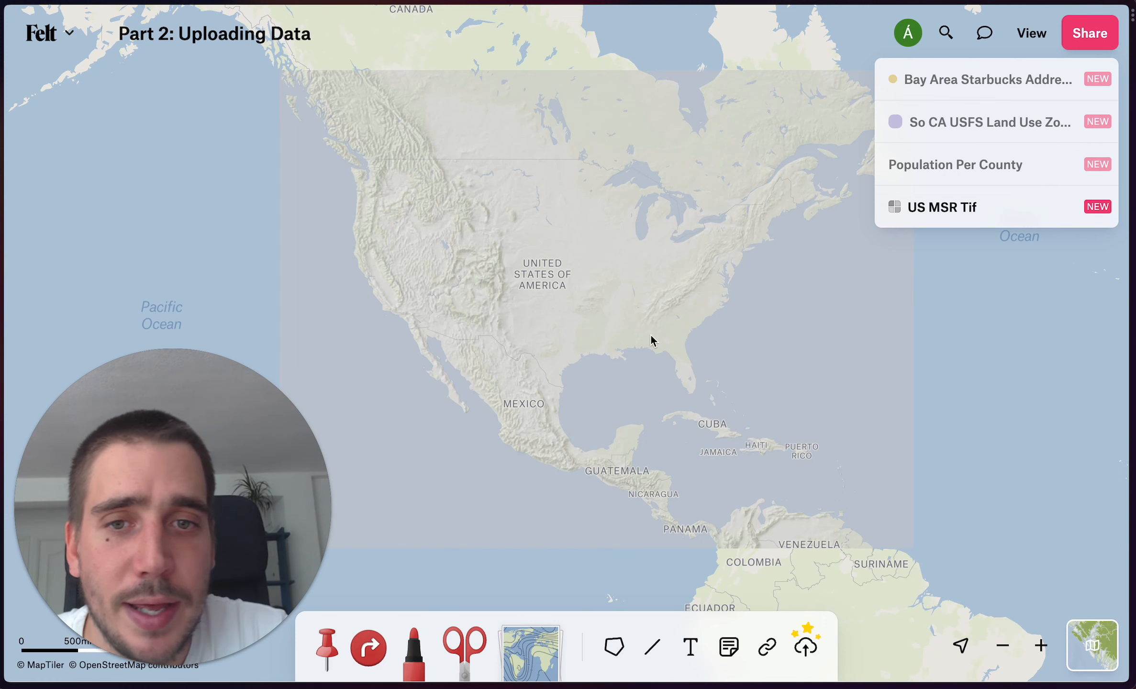
{"action": "scroll", "coordinate": [469, 263], "scroll_direction": "up", "scroll_amount": 3}
{"action": "scroll", "coordinate": [469, 262], "scroll_direction": "up", "scroll_amount": 2}
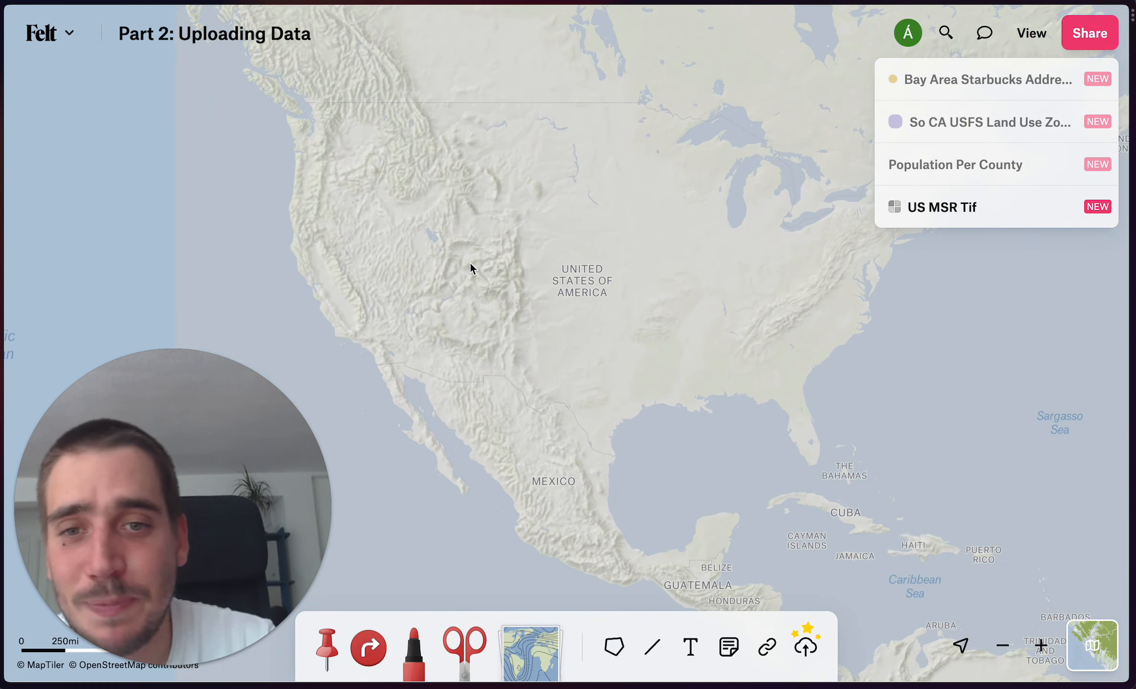
{"action": "scroll", "coordinate": [470, 262], "scroll_direction": "down", "scroll_amount": 5}
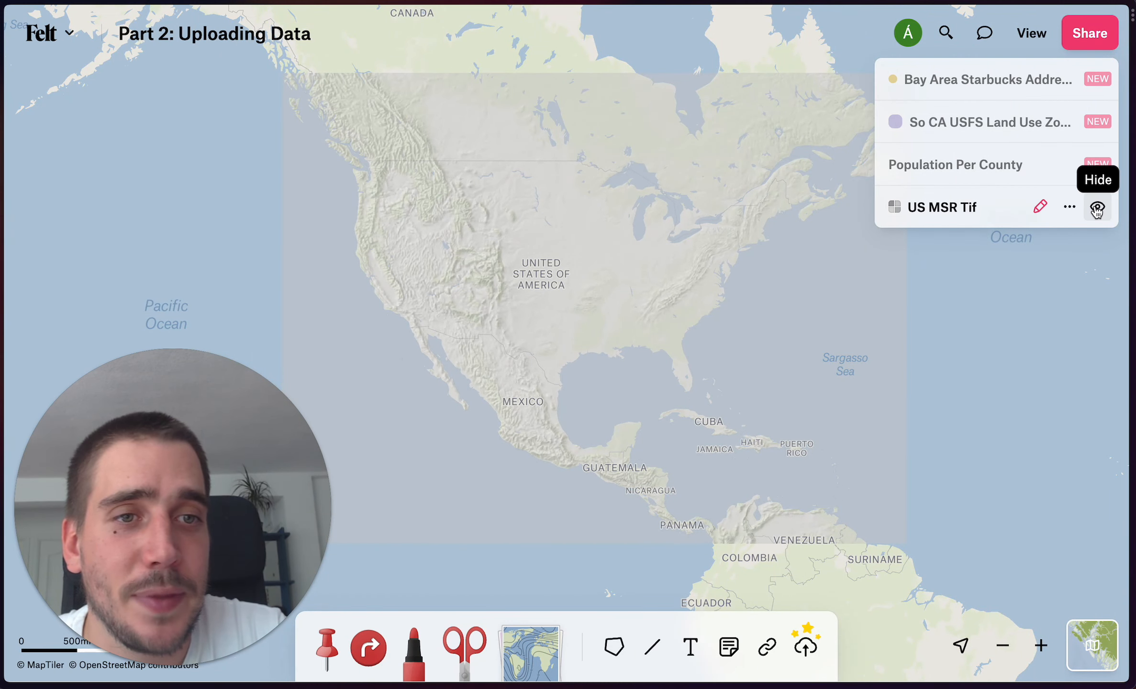
Hide the US MSR Tif layer and show the Bay Area Starbucks Addresses layer instead
{"action": "left_click", "coordinate": [1097, 209]}
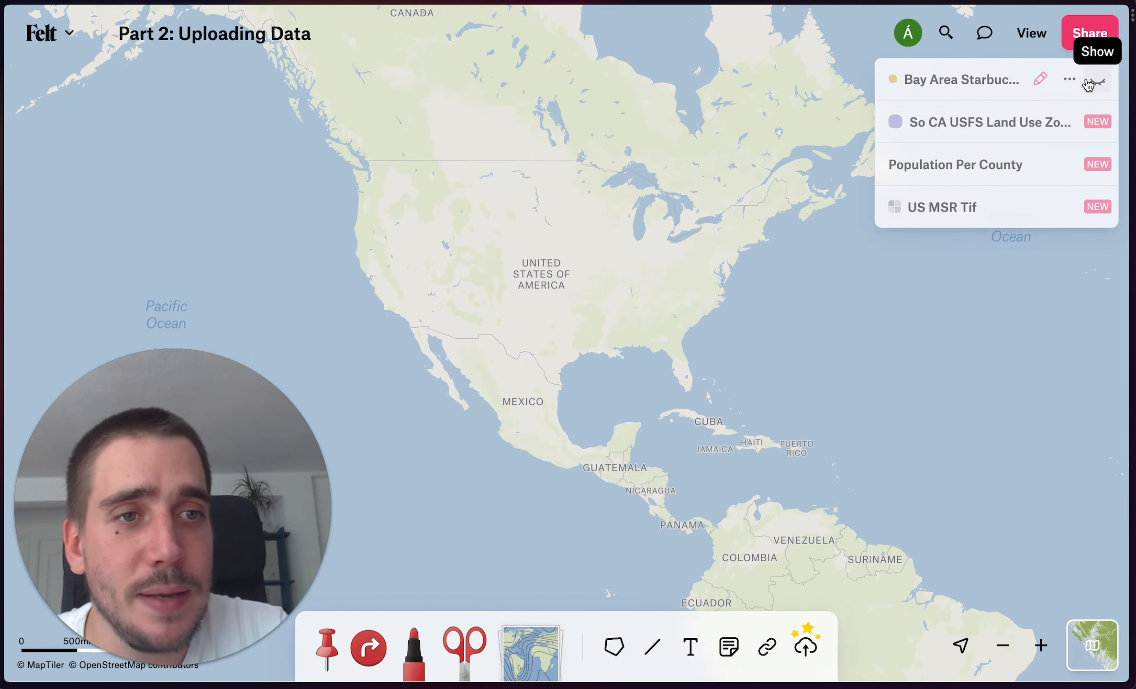
{"action": "left_click", "coordinate": [1096, 85]}
{"action": "left_click", "coordinate": [965, 83]}
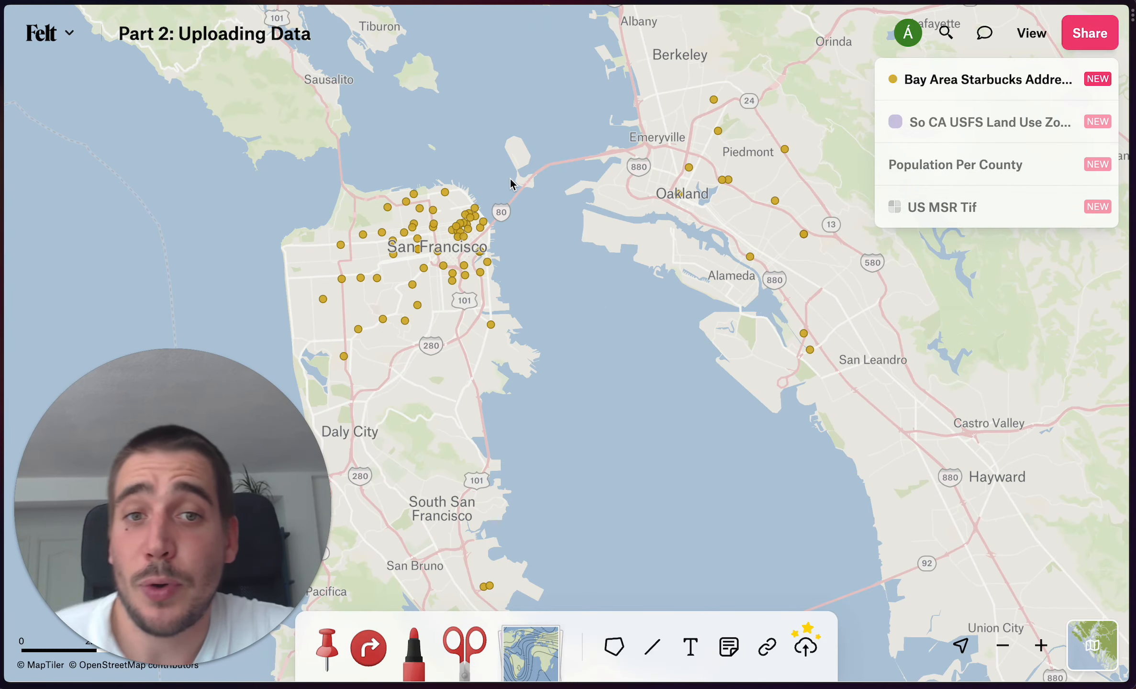
{"action": "left_click_drag", "start_coordinate": [511, 183], "coordinate": [559, 183]}
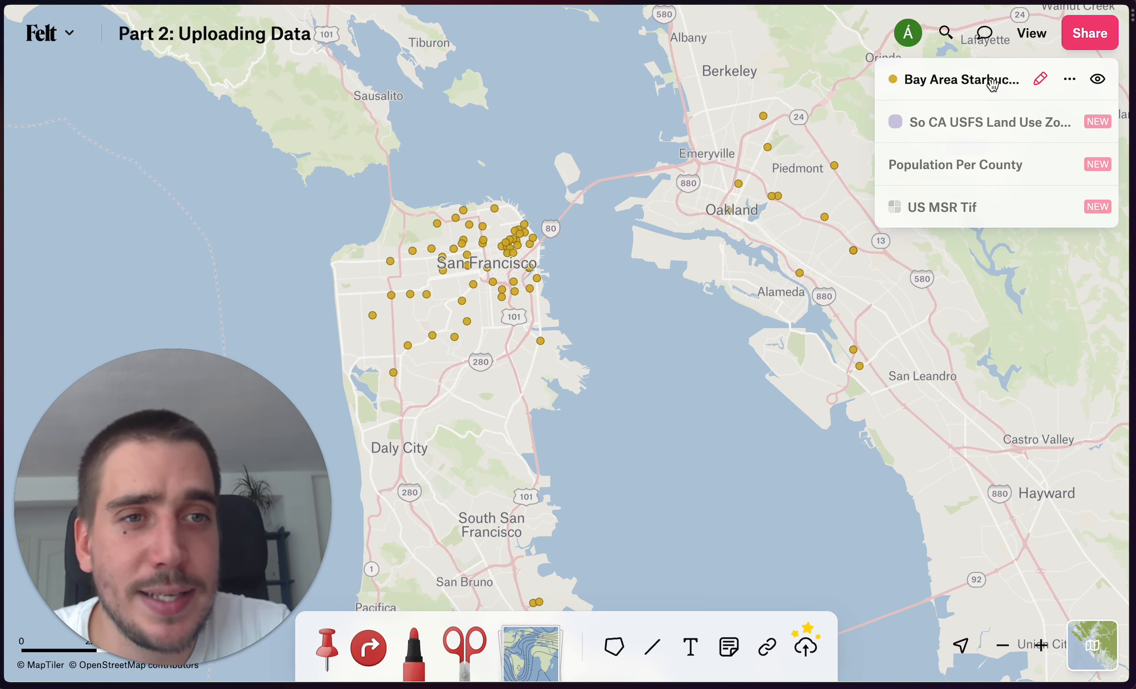
View the data table of Bay Area Starbucks Addresses, examine its columns, and close the table
{"action": "left_click", "coordinate": [1041, 80]}
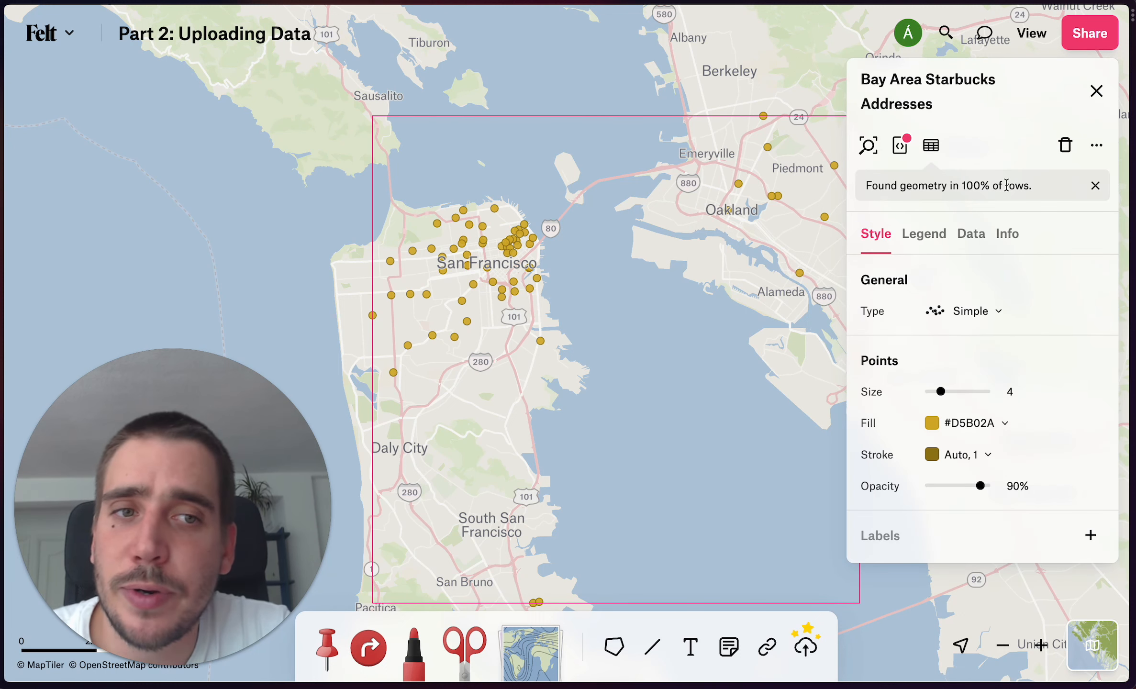
{"action": "left_click", "coordinate": [941, 157]}
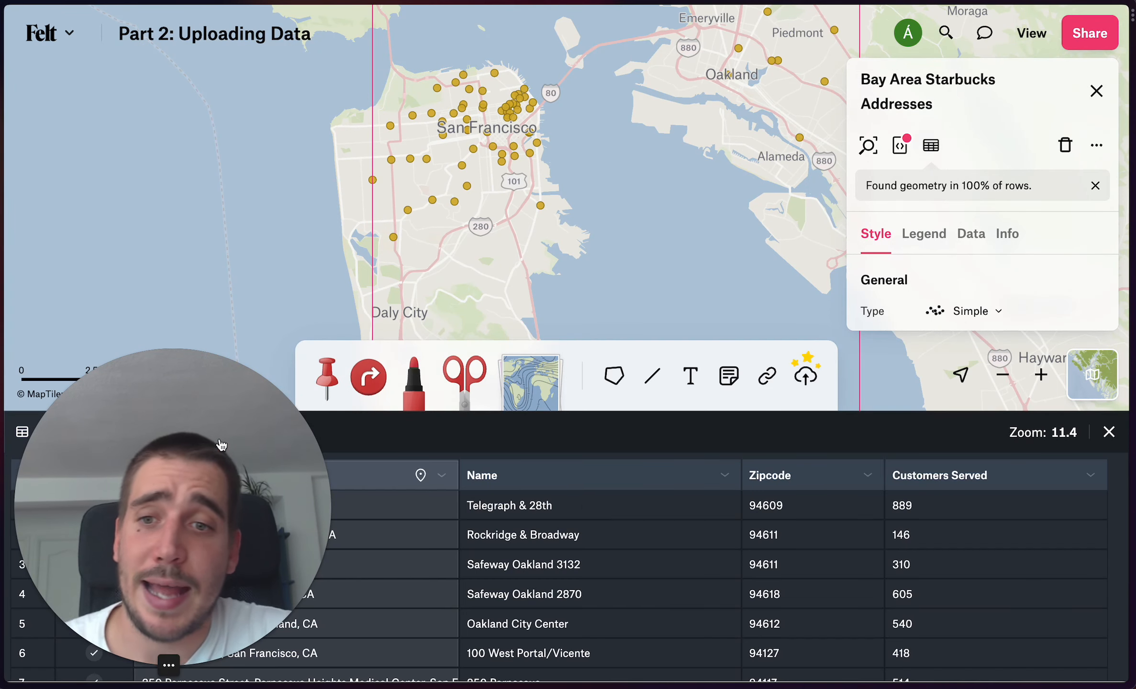
{"action": "left_click_drag", "start_coordinate": [218, 345], "coordinate": [184, 169]}
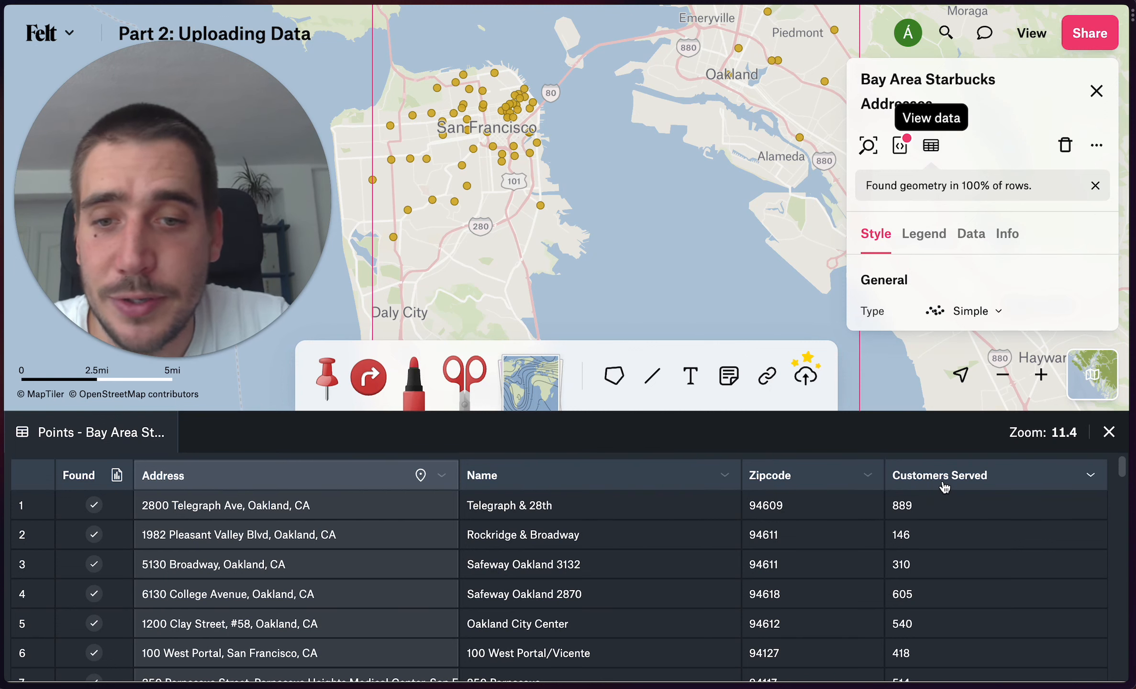
{"action": "mouse_move", "coordinate": [420, 481]}
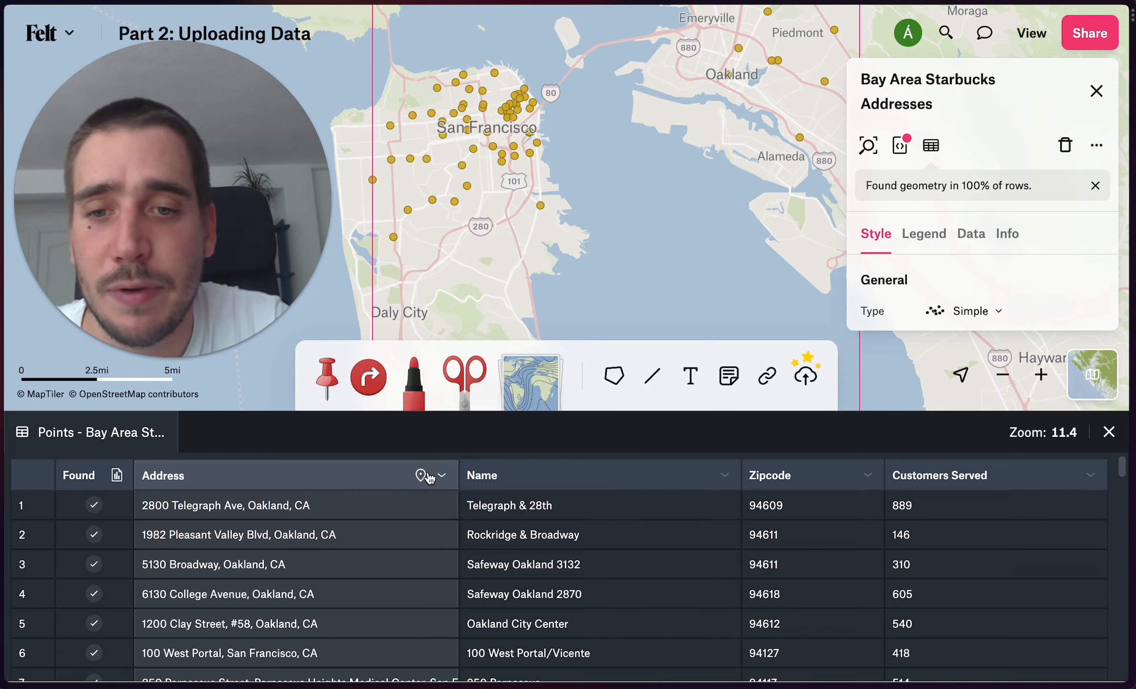
{"action": "left_click", "coordinate": [1110, 432]}
{"action": "left_click", "coordinate": [297, 436]}
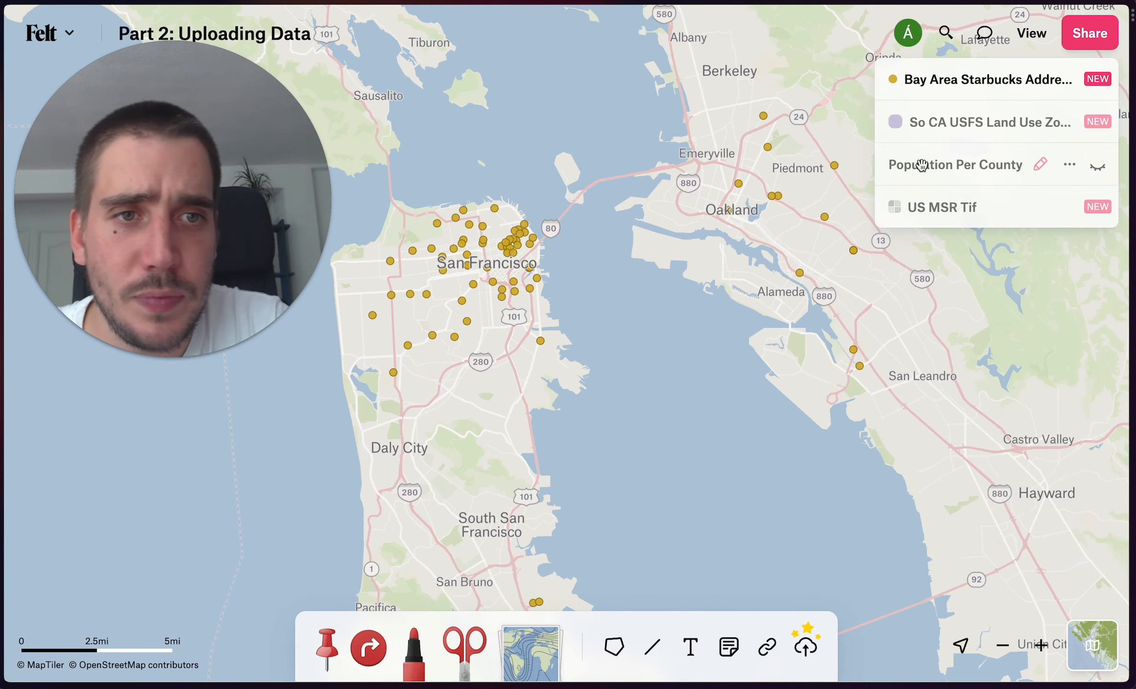
Change the Bay Area Starbucks Addresses style type to Heatmap and review it on the map
{"action": "left_click", "coordinate": [1034, 87]}
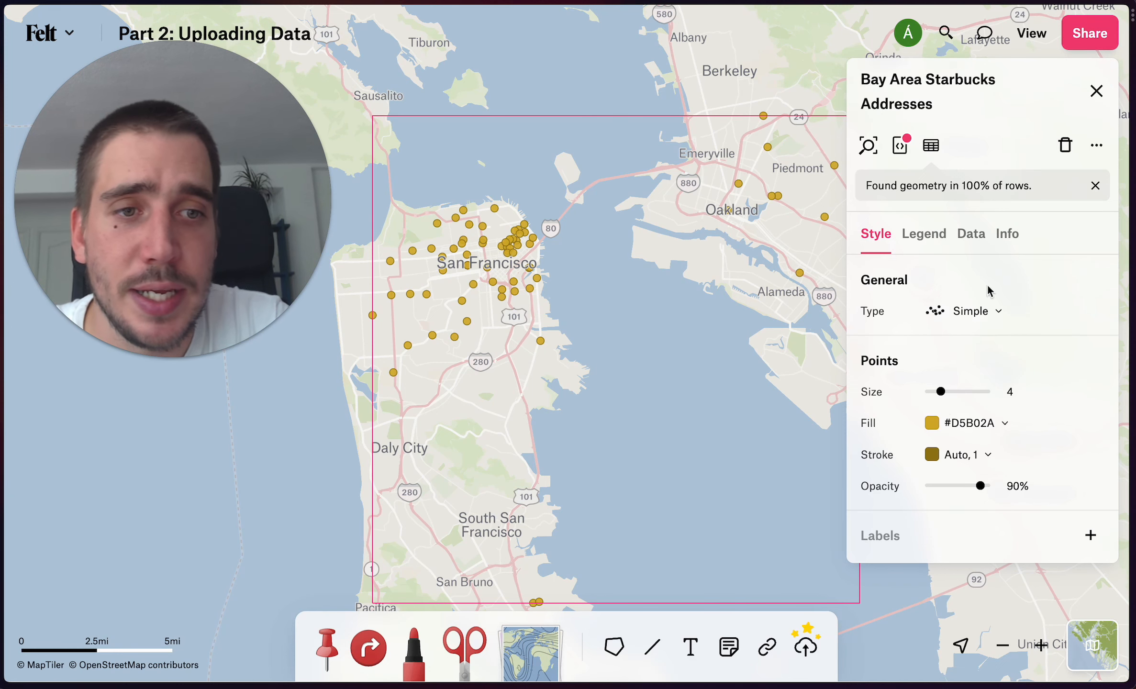
{"action": "left_click", "coordinate": [983, 314]}
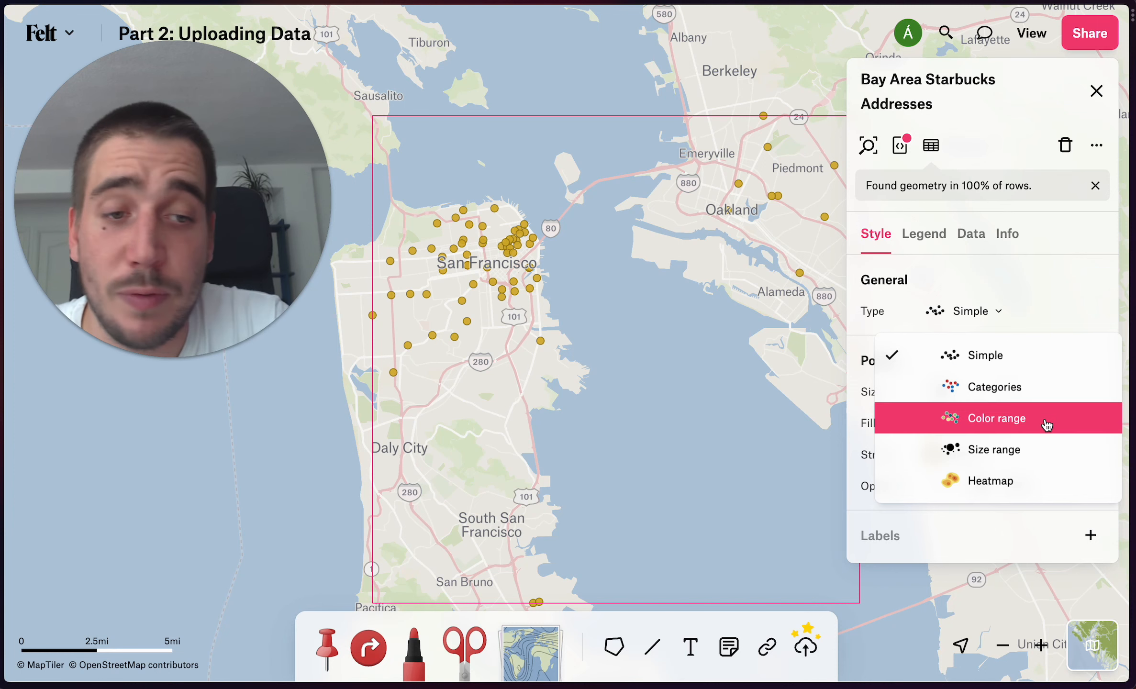
{"action": "left_click", "coordinate": [1034, 476]}
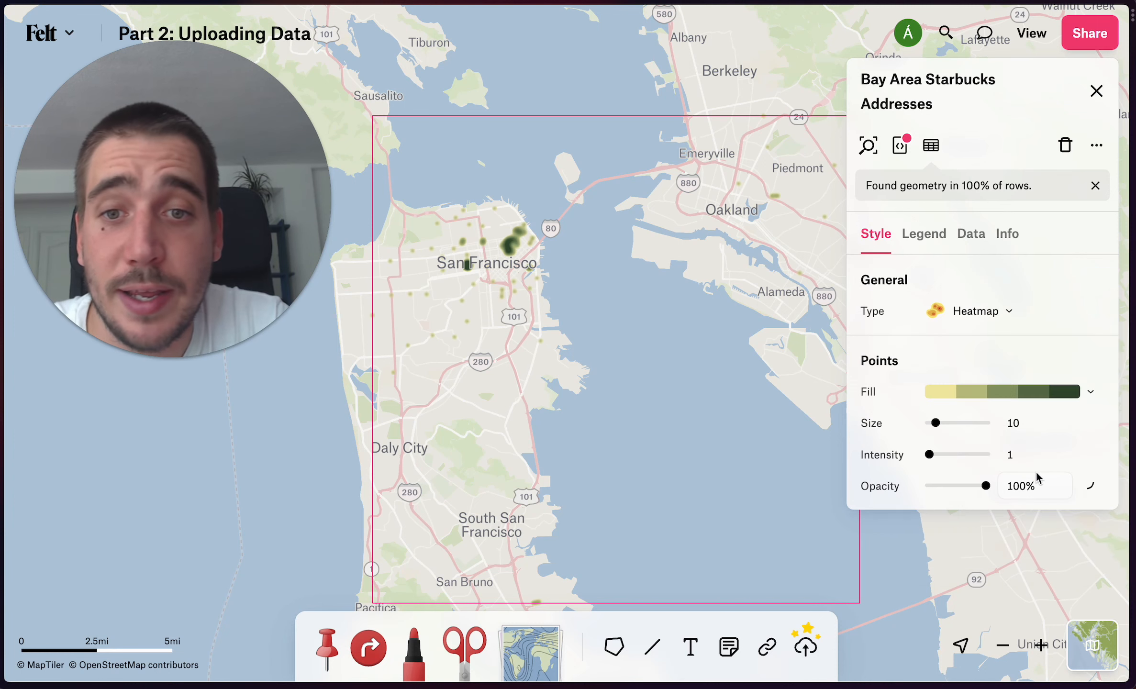
{"action": "left_click", "coordinate": [609, 114]}
{"action": "scroll", "coordinate": [609, 113], "scroll_direction": "down", "scroll_amount": 2}
{"action": "scroll", "coordinate": [533, 209], "scroll_direction": "up", "scroll_amount": 5}
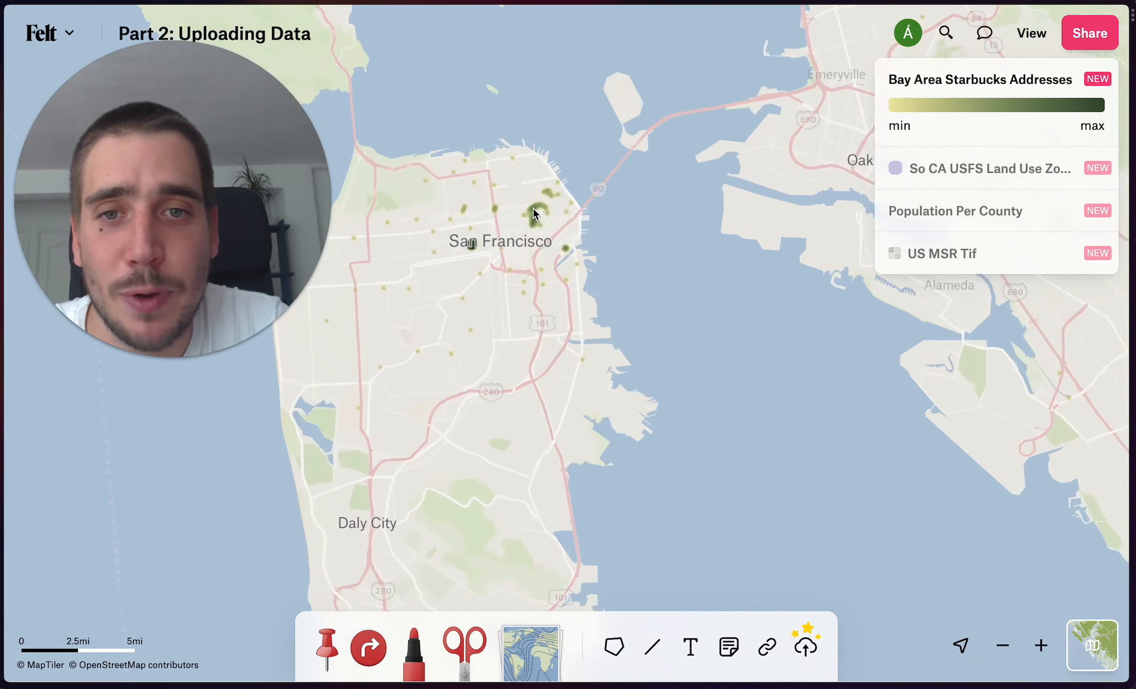
{"action": "scroll", "coordinate": [534, 209], "scroll_direction": "down", "scroll_amount": 5}
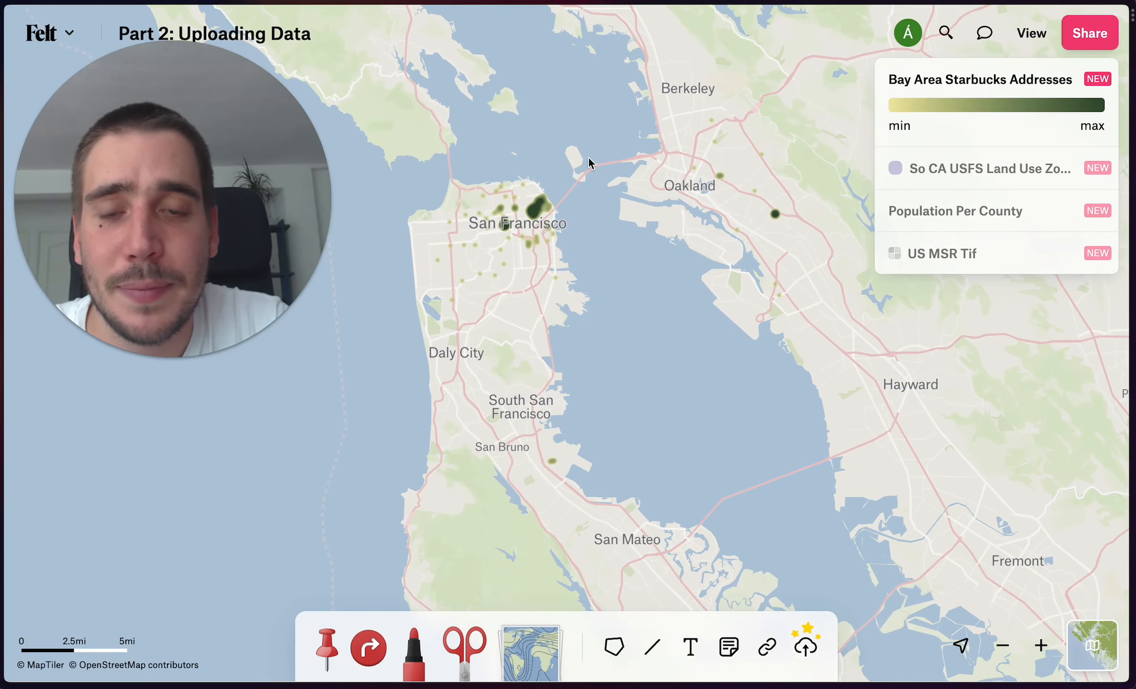
{"action": "left_click_drag", "start_coordinate": [588, 157], "coordinate": [570, 244]}
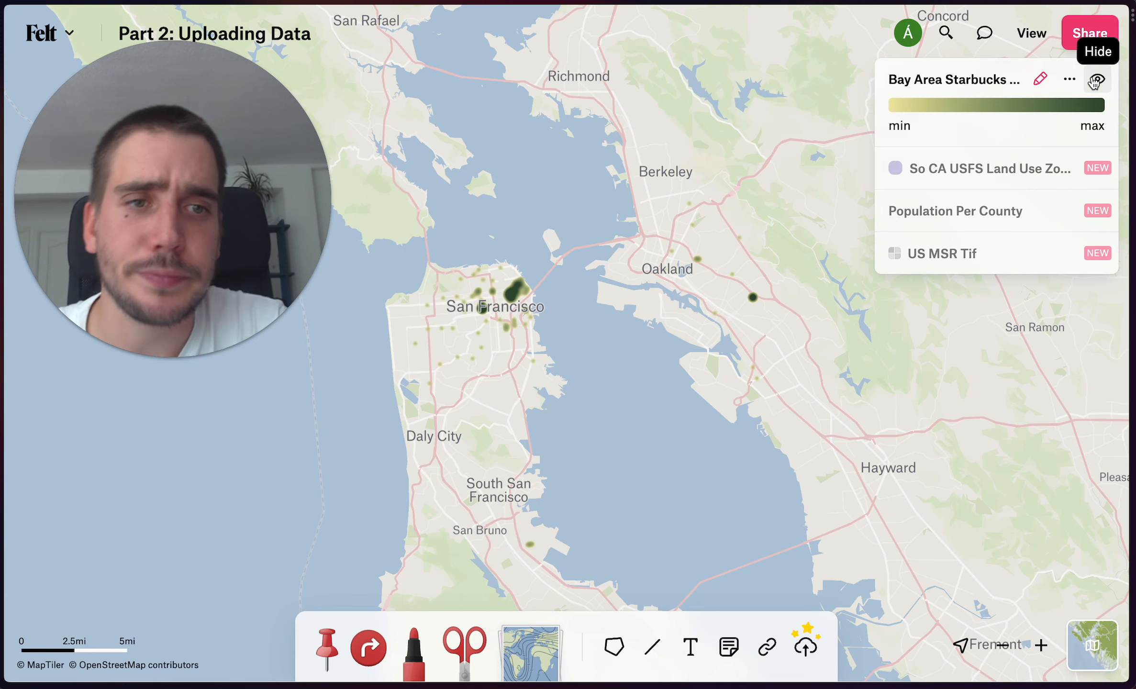
Hide Bay Area Starbucks Addresses and bring the So CA USFS Land Use Zones layer into view
{"action": "left_click", "coordinate": [1096, 81]}
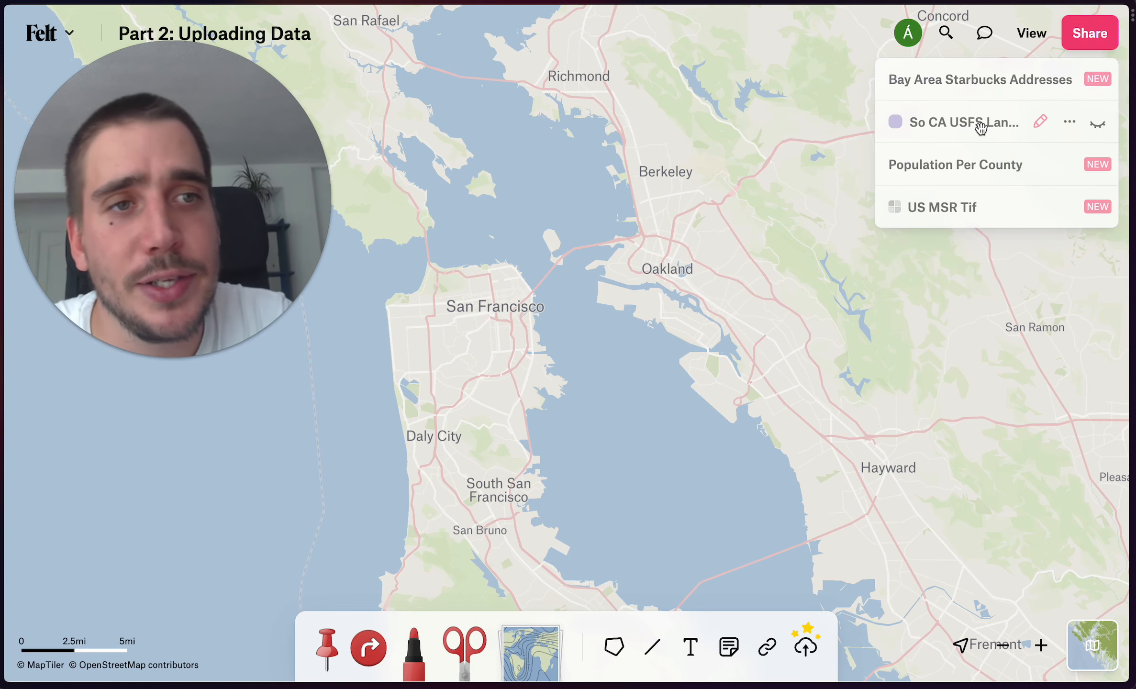
{"action": "left_click", "coordinate": [1097, 123]}
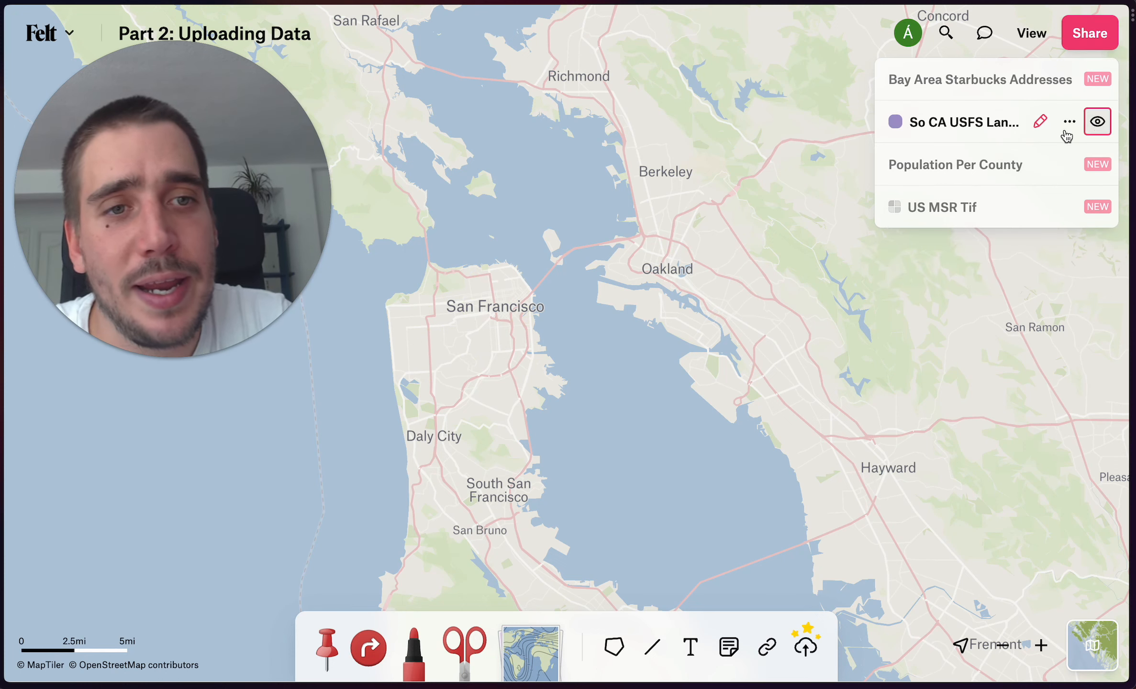
{"action": "left_click", "coordinate": [985, 123]}
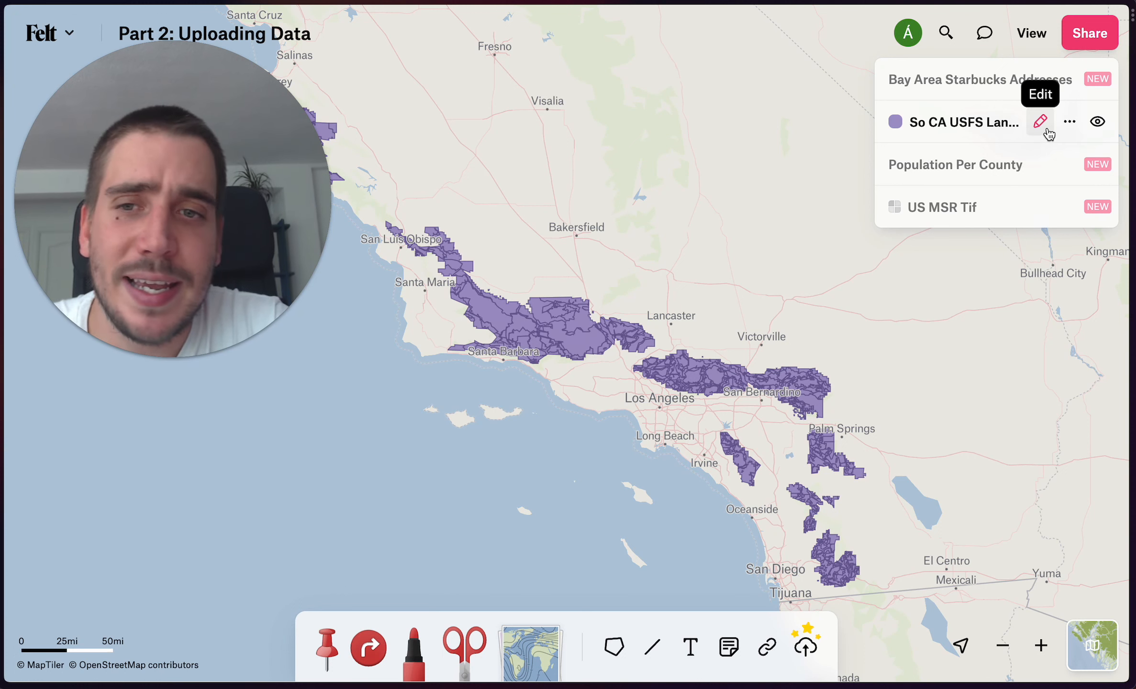
Style So CA USFS Land Use Zones as Categories colored by the LUZ_LAB attribute
{"action": "left_click", "coordinate": [1045, 122]}
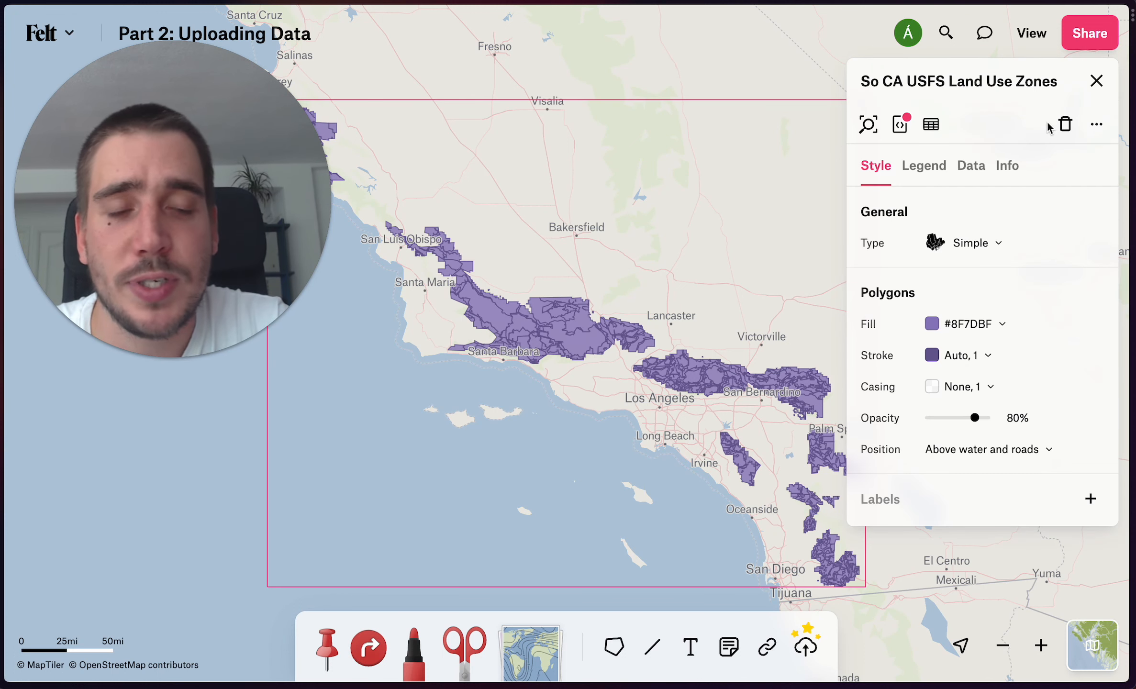
{"action": "left_click", "coordinate": [994, 250]}
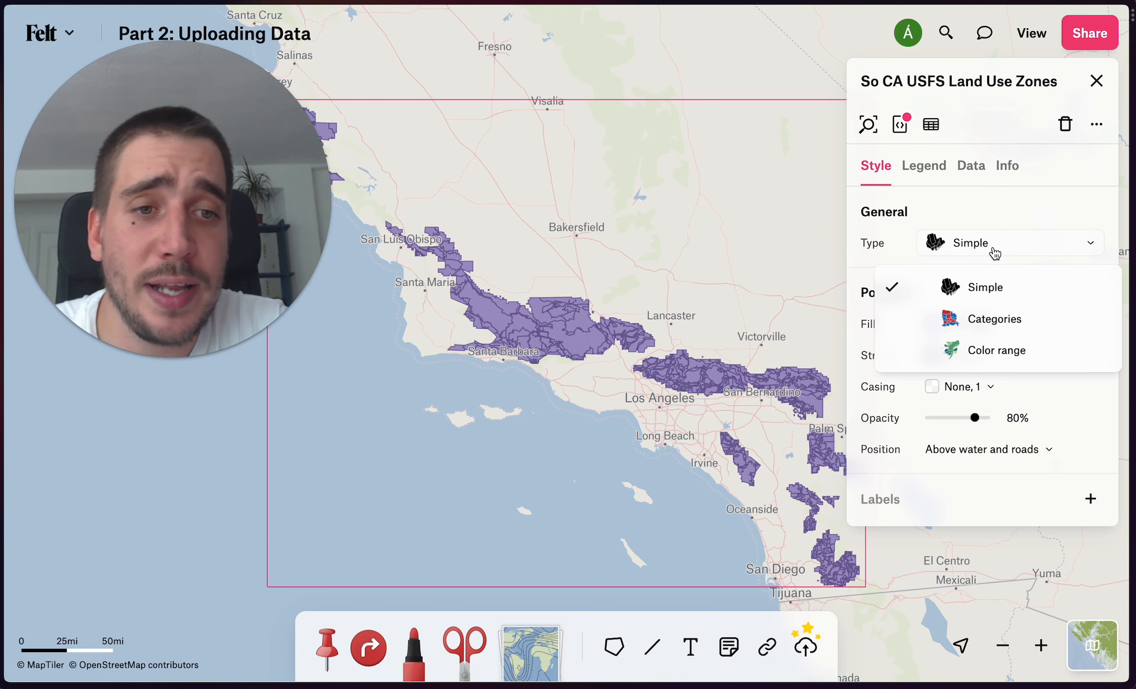
{"action": "left_click", "coordinate": [1028, 321]}
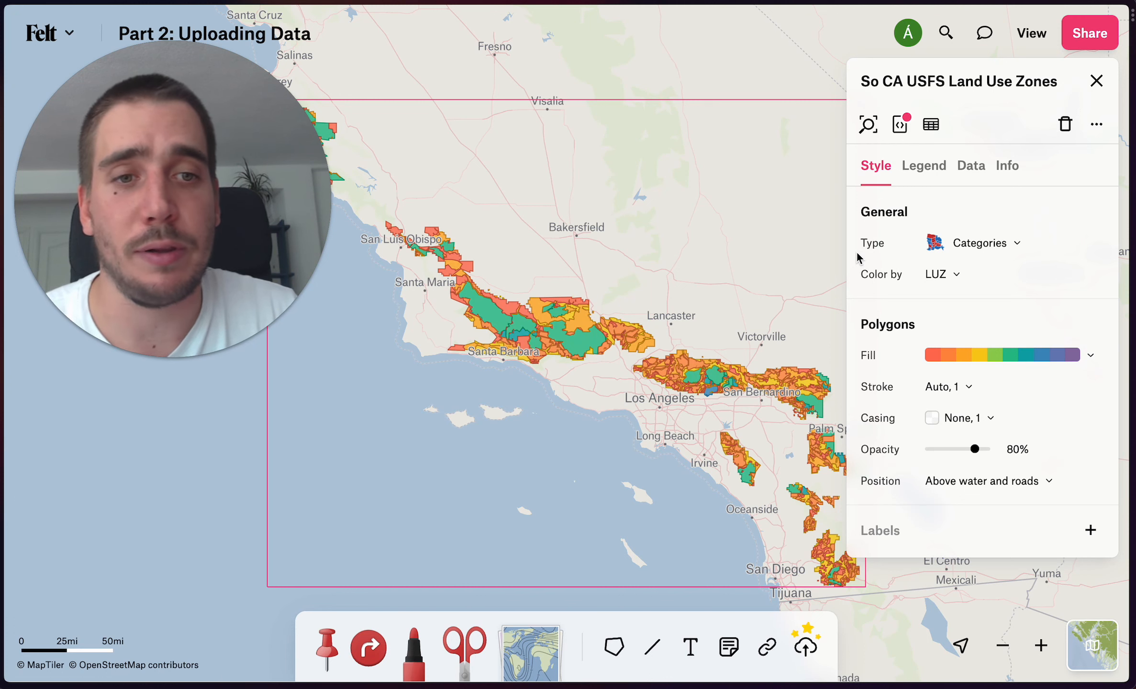
{"action": "left_click", "coordinate": [941, 274]}
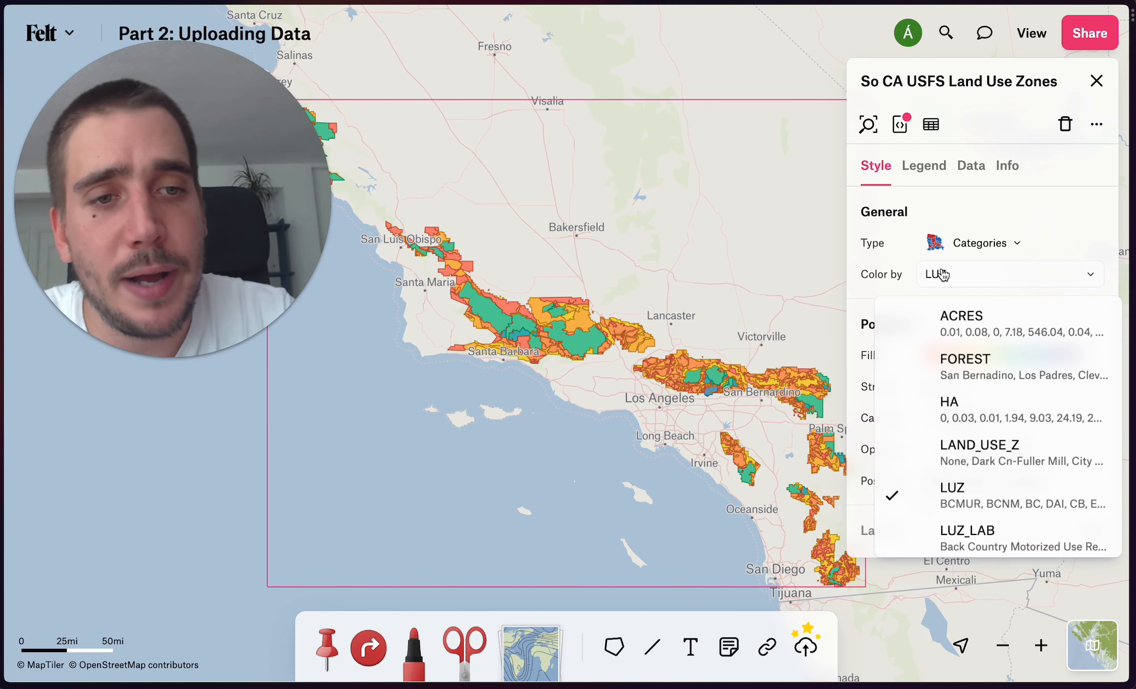
{"action": "scroll", "coordinate": [975, 407], "scroll_direction": "down", "scroll_amount": 1}
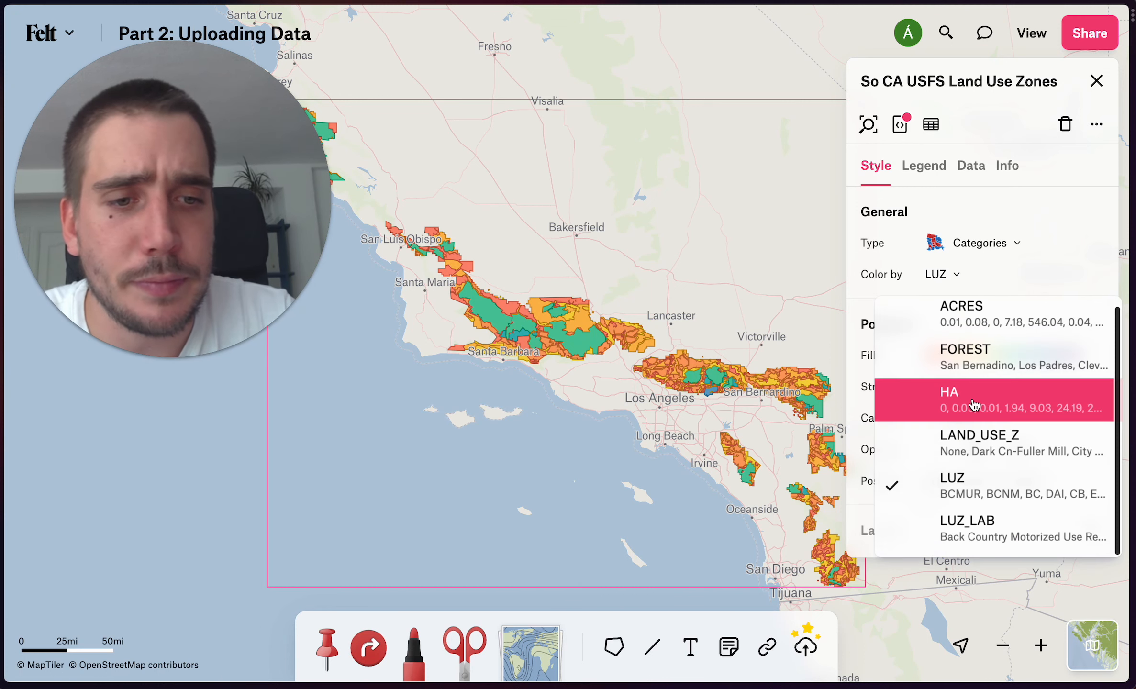
{"action": "left_click", "coordinate": [972, 536]}
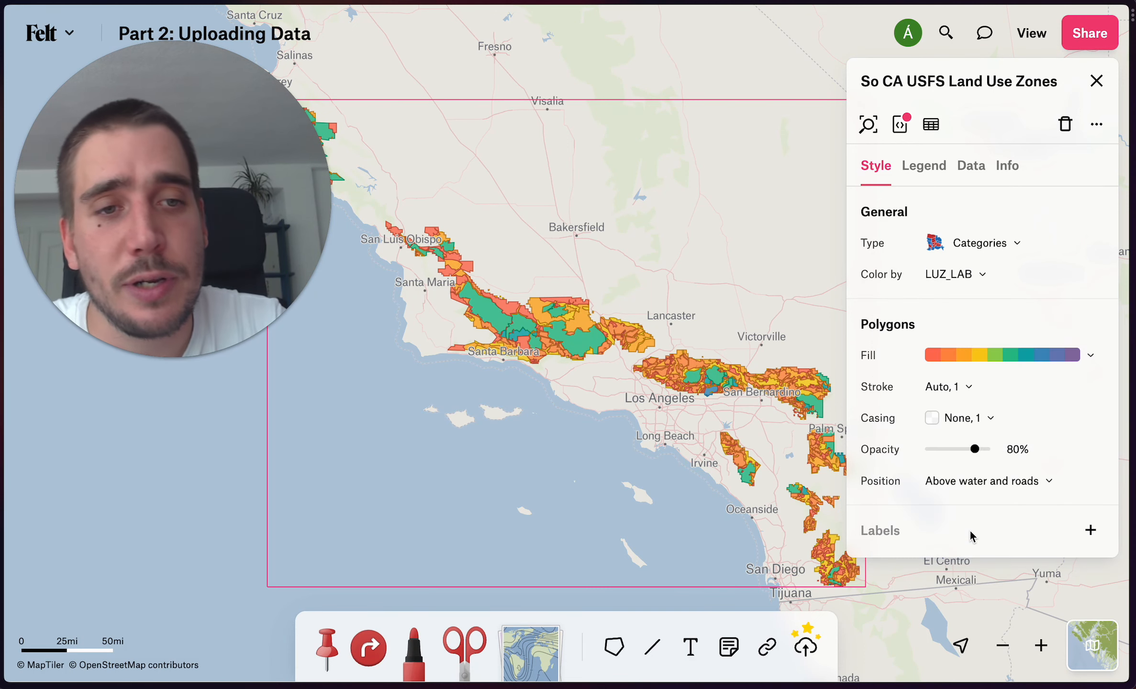
Set the land use zones' polygon fill to the muted categorical palette that begins with orange, blue and brown
{"action": "left_click", "coordinate": [1022, 362]}
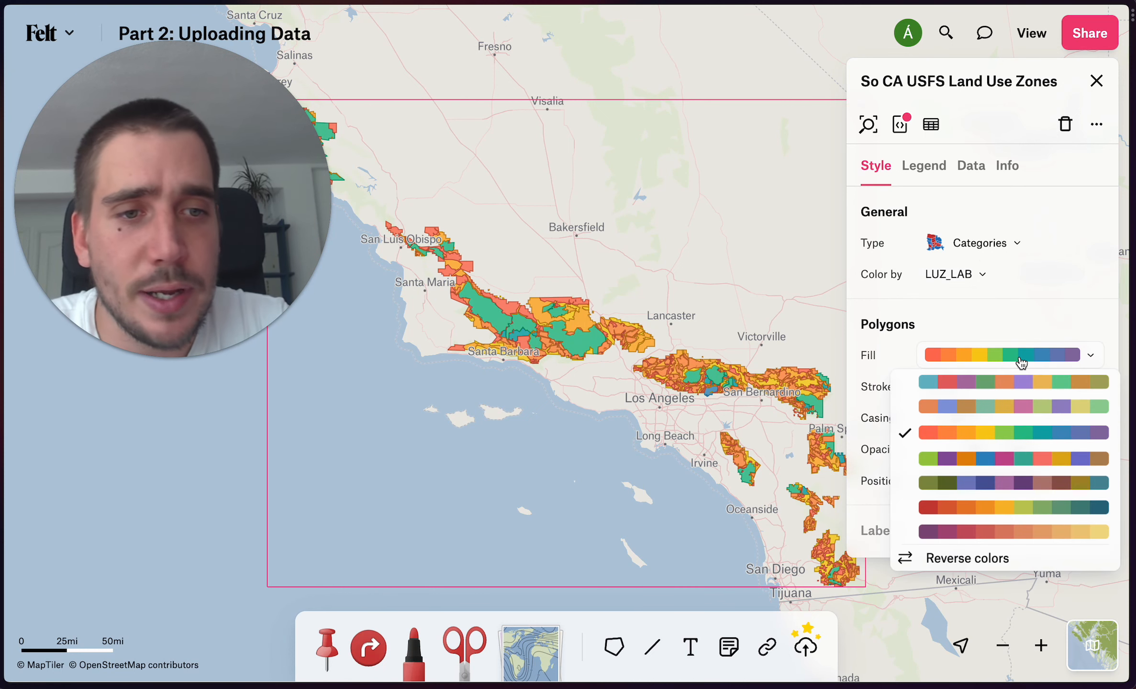
{"action": "left_click", "coordinate": [1018, 387]}
{"action": "left_click", "coordinate": [994, 359]}
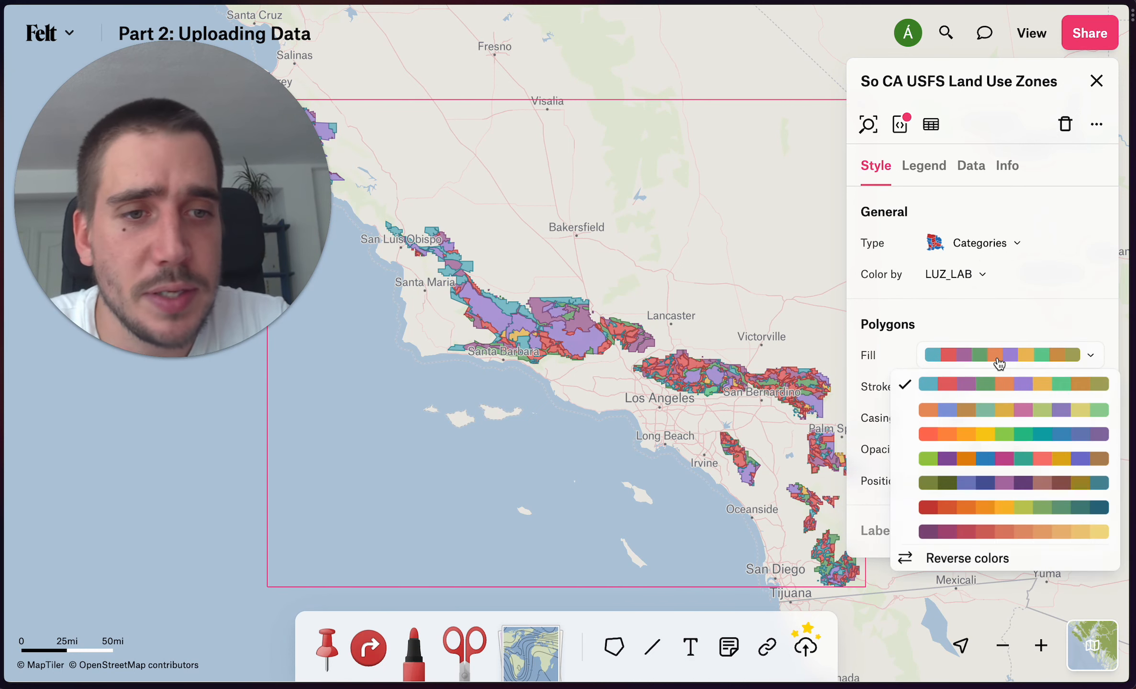
{"action": "left_click", "coordinate": [997, 407]}
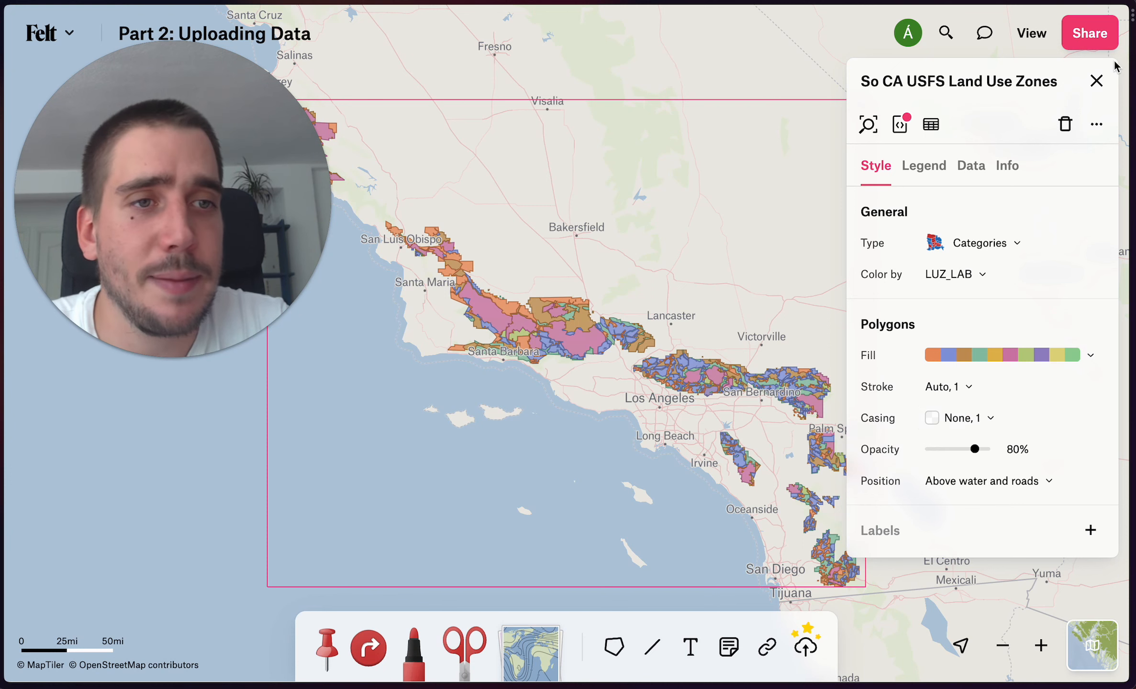
Add labels to the land use zones based on the LUZ_LAB attribute, with label size 9
{"action": "left_click", "coordinate": [1090, 531]}
{"action": "scroll", "coordinate": [1072, 451], "scroll_direction": "down", "scroll_amount": 3}
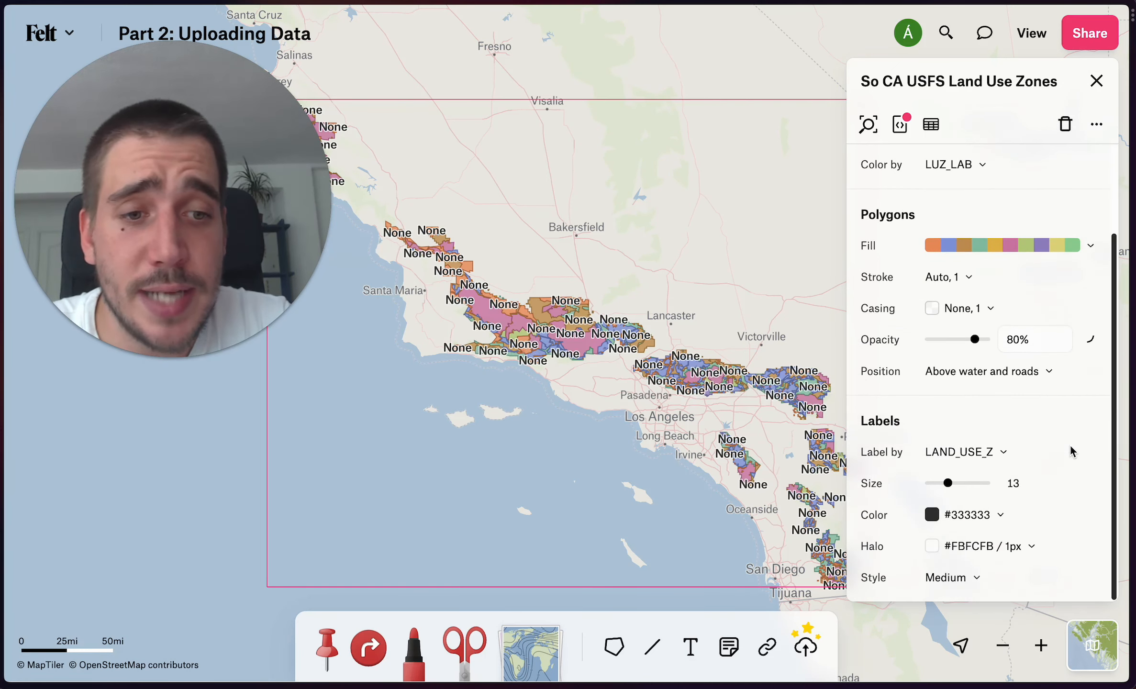
{"action": "left_click", "coordinate": [999, 453]}
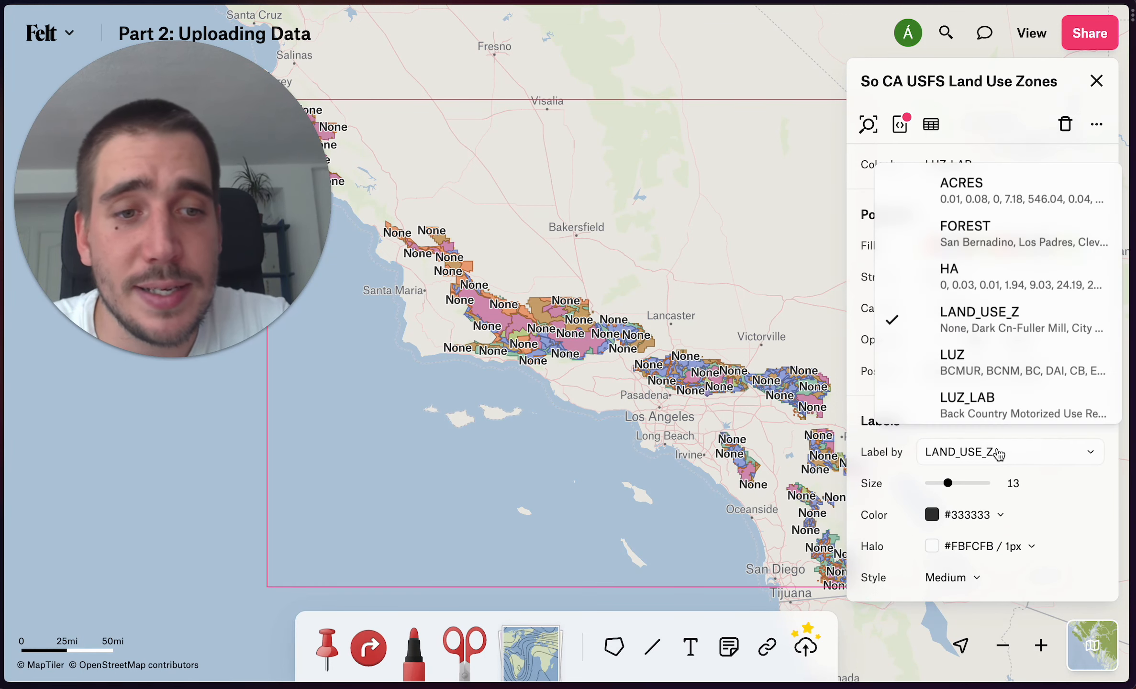
{"action": "left_click", "coordinate": [994, 412]}
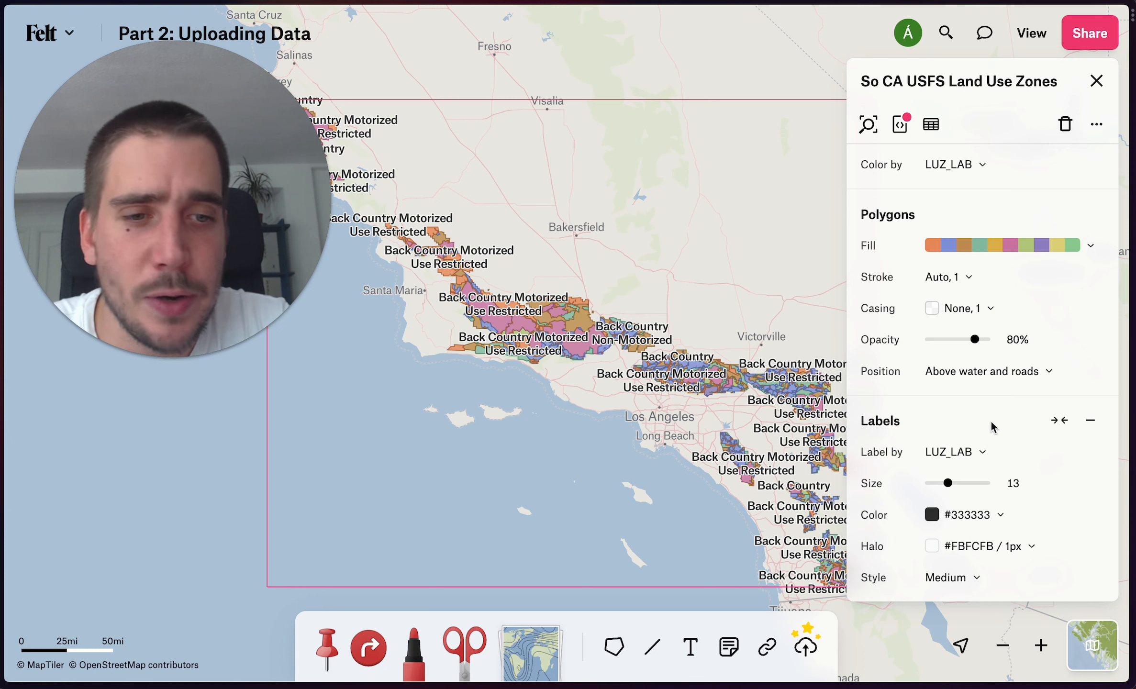
{"action": "left_click", "coordinate": [947, 481]}
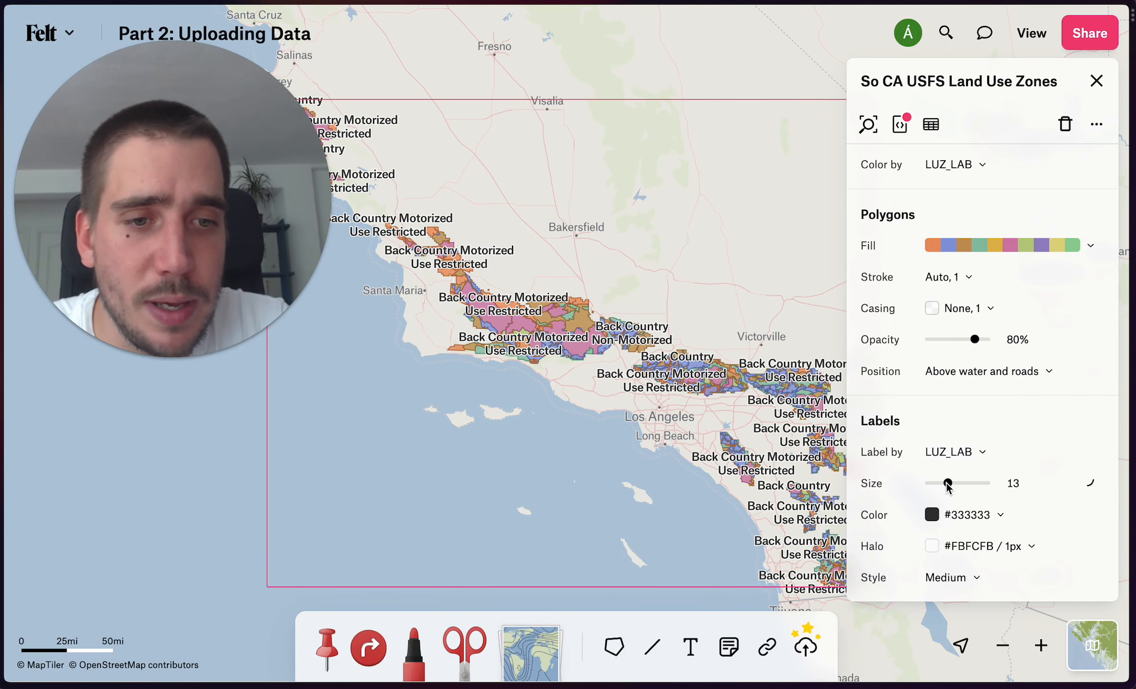
{"action": "left_click_drag", "start_coordinate": [946, 482], "coordinate": [942, 483]}
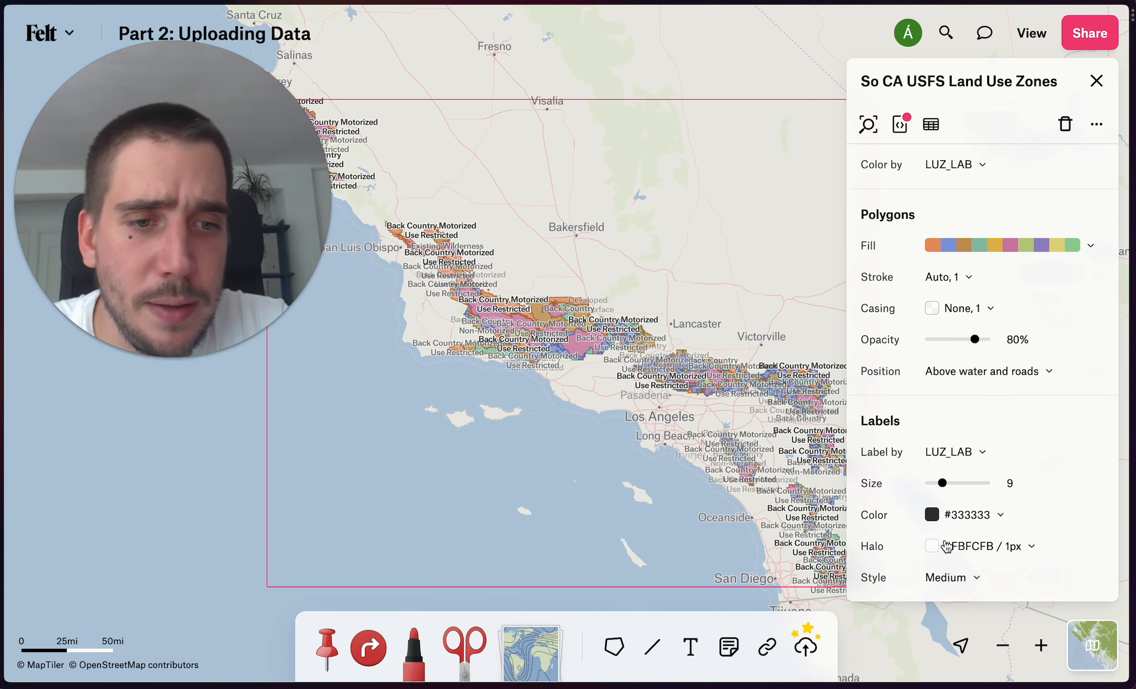
Set the label padding to 10 in the label style and close the layer's settings
{"action": "left_click", "coordinate": [973, 579]}
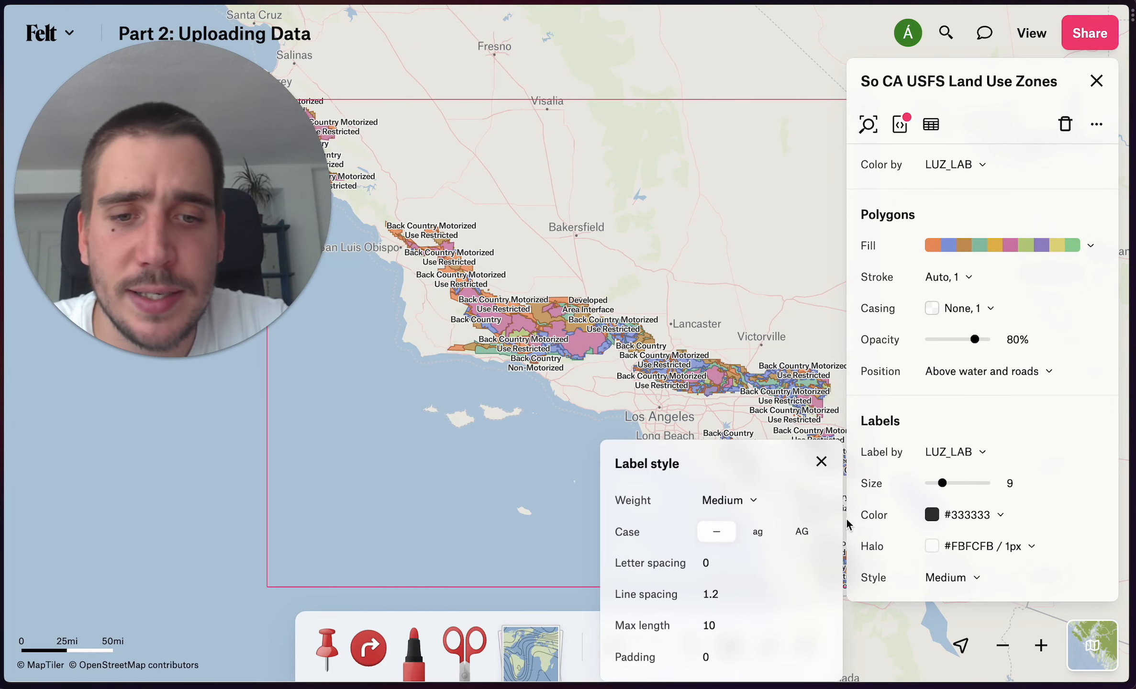
{"action": "scroll", "coordinate": [847, 532], "scroll_direction": "down", "scroll_amount": 2}
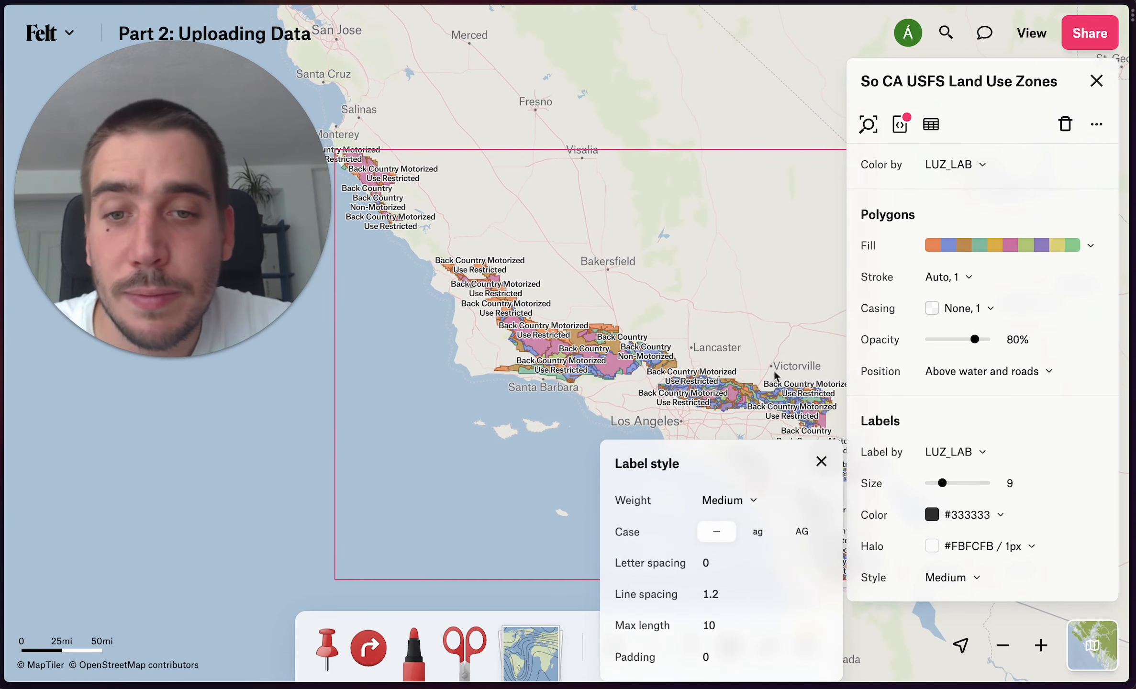
{"action": "left_click", "coordinate": [721, 655]}
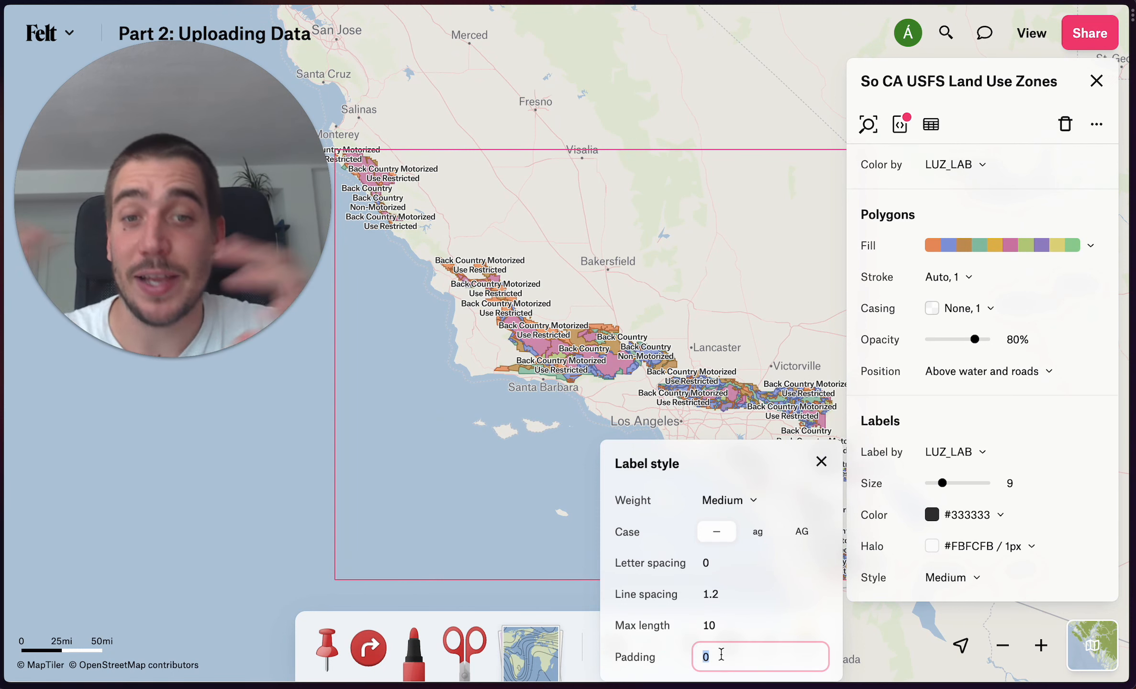
{"action": "type", "text": "10"}
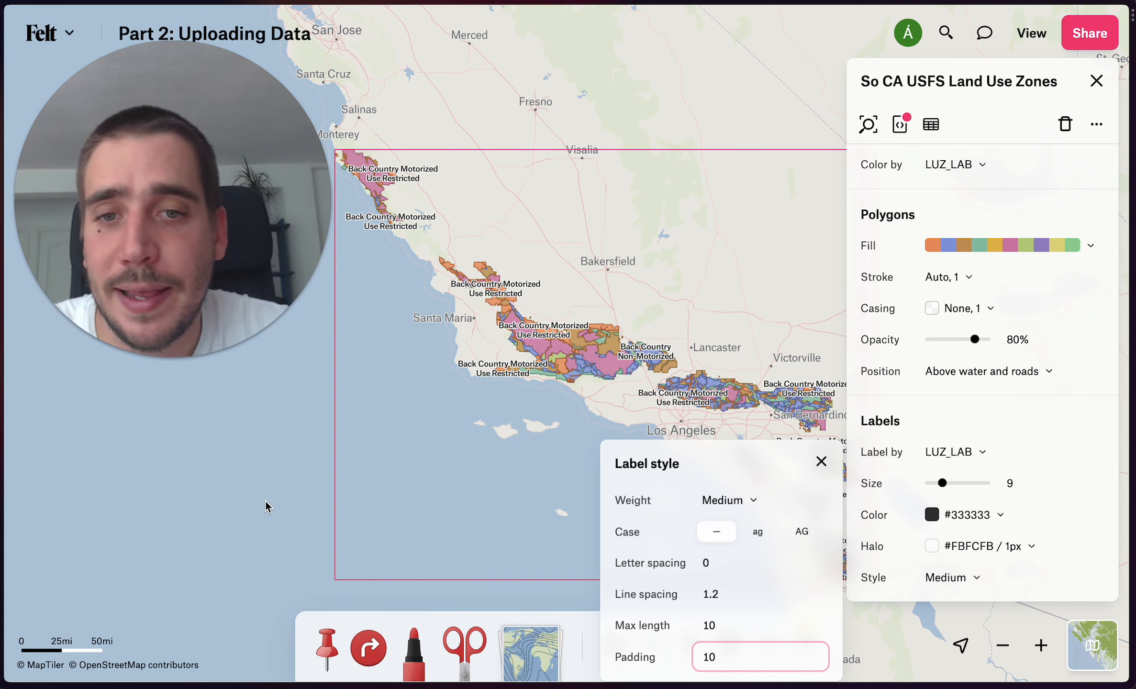
{"action": "key", "text": "Return"}
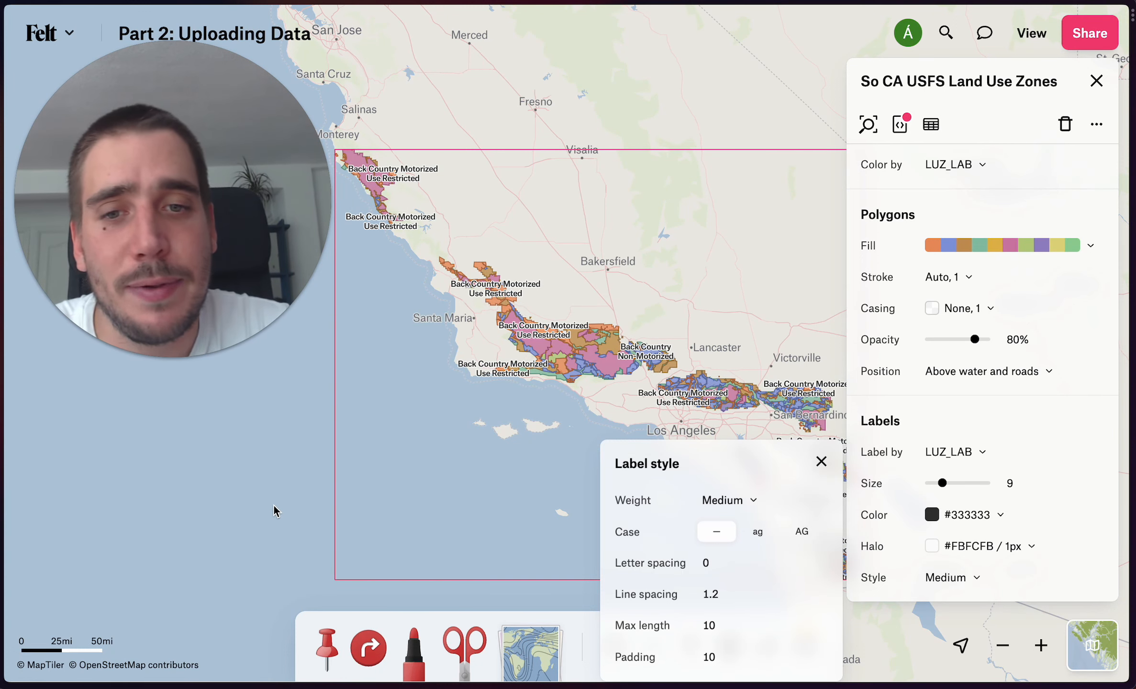
{"action": "left_click", "coordinate": [821, 461]}
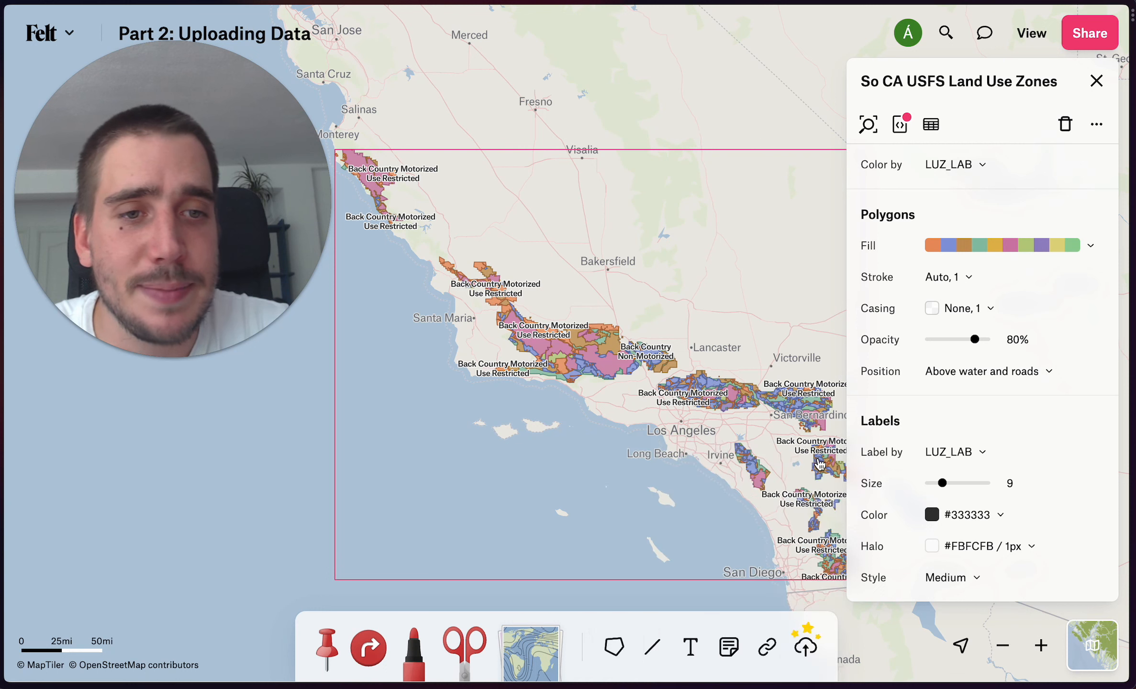
{"action": "left_click", "coordinate": [1096, 81]}
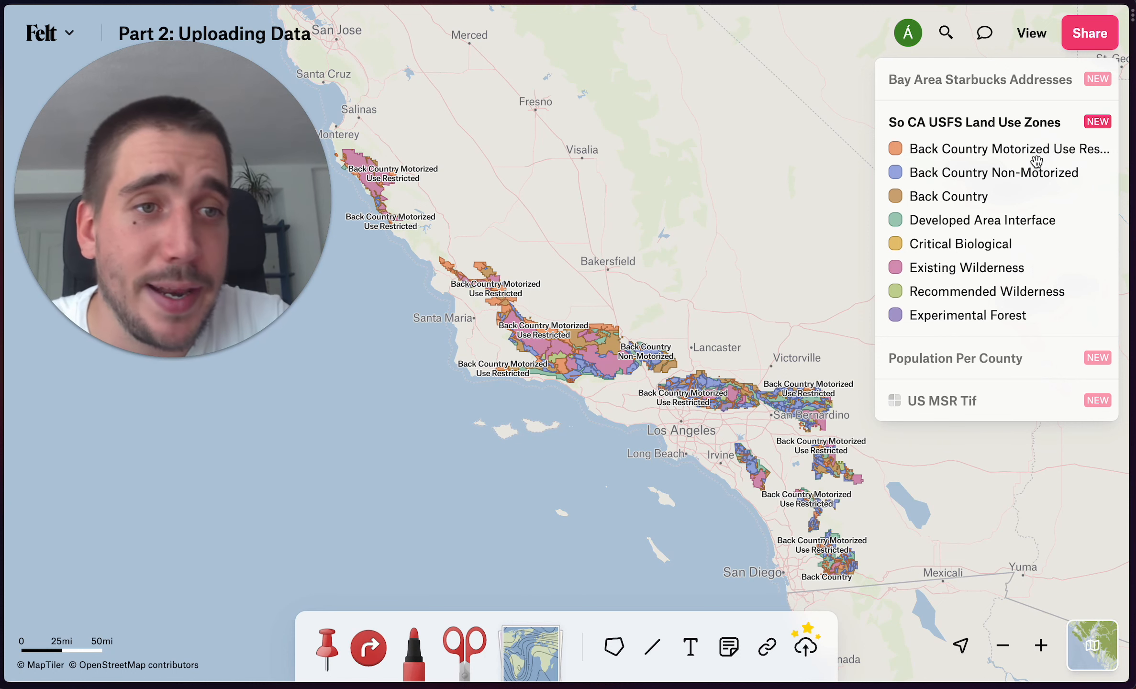
Hide the Back Country Motorized Use Restricted, Back Country Non-Motorized and Back Country categories, and show all three again
{"action": "left_click", "coordinate": [1099, 152]}
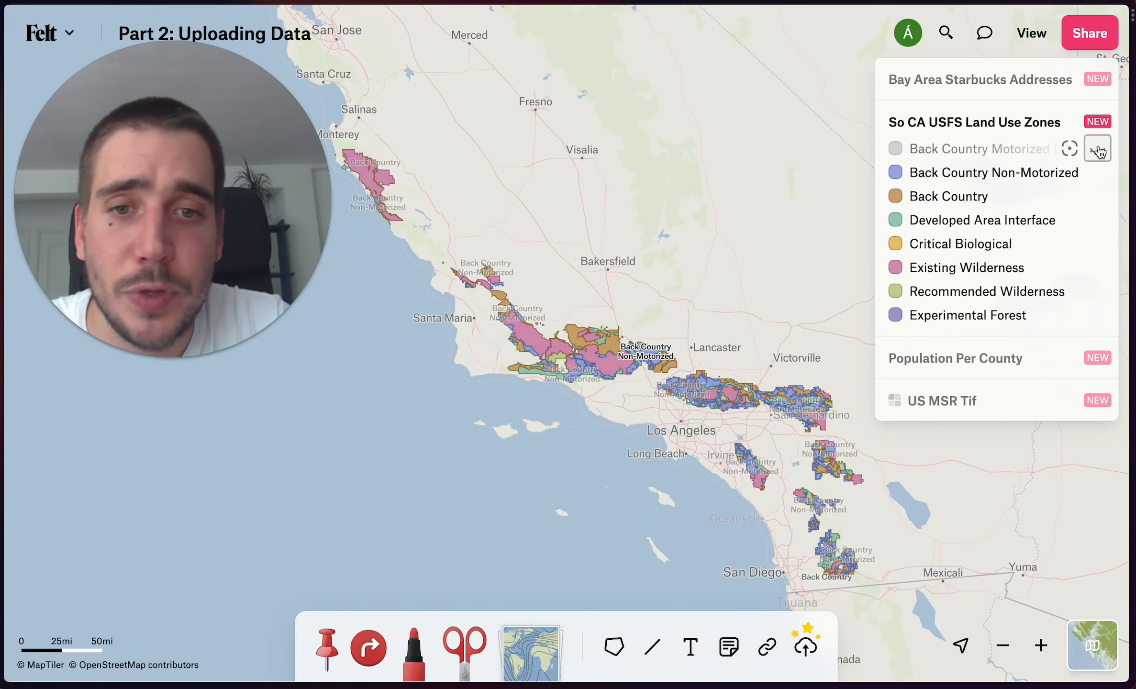
{"action": "left_click", "coordinate": [1097, 173]}
{"action": "left_click", "coordinate": [1098, 198]}
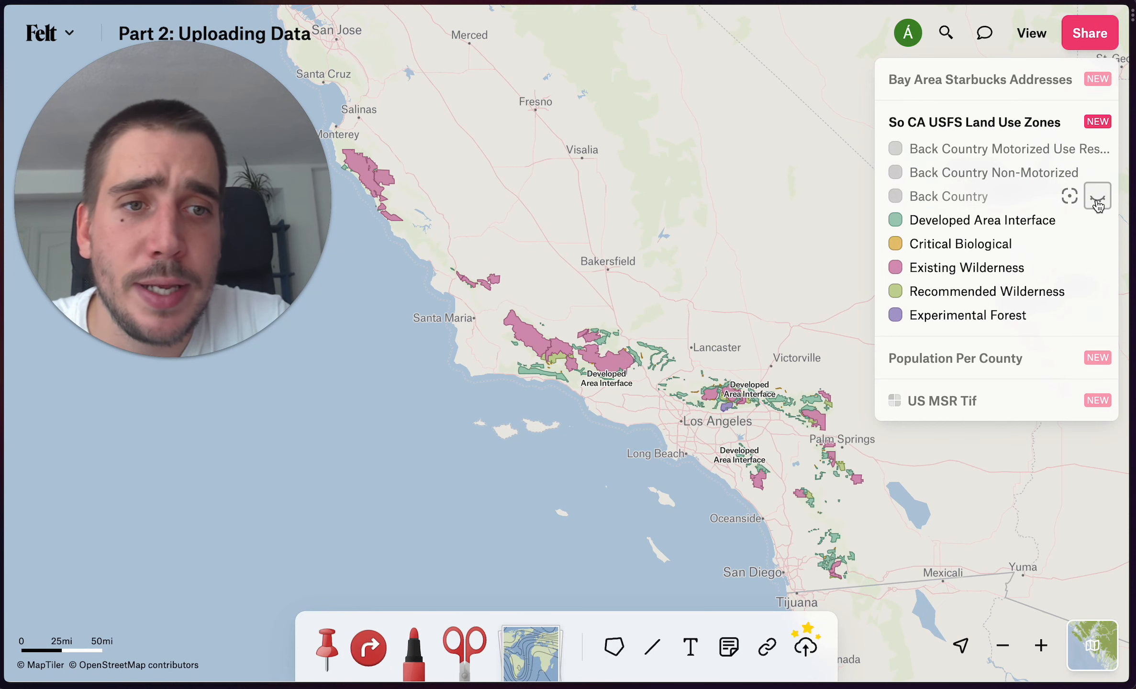
{"action": "left_click", "coordinate": [1098, 173]}
{"action": "left_click", "coordinate": [1098, 150]}
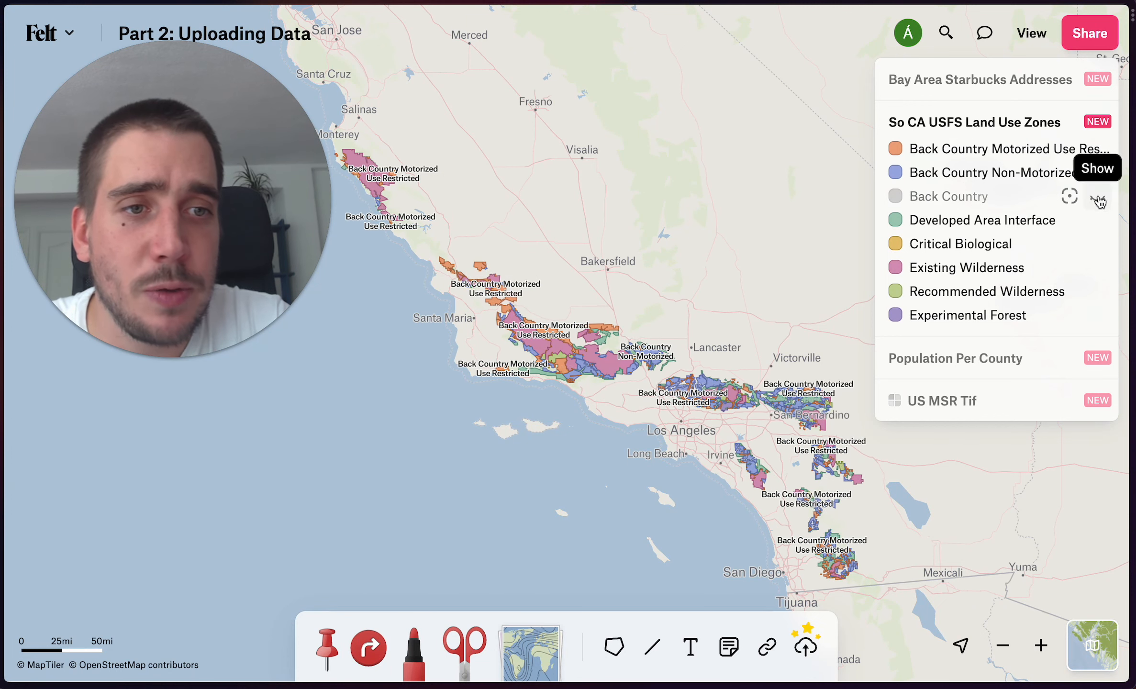
{"action": "left_click", "coordinate": [1097, 196]}
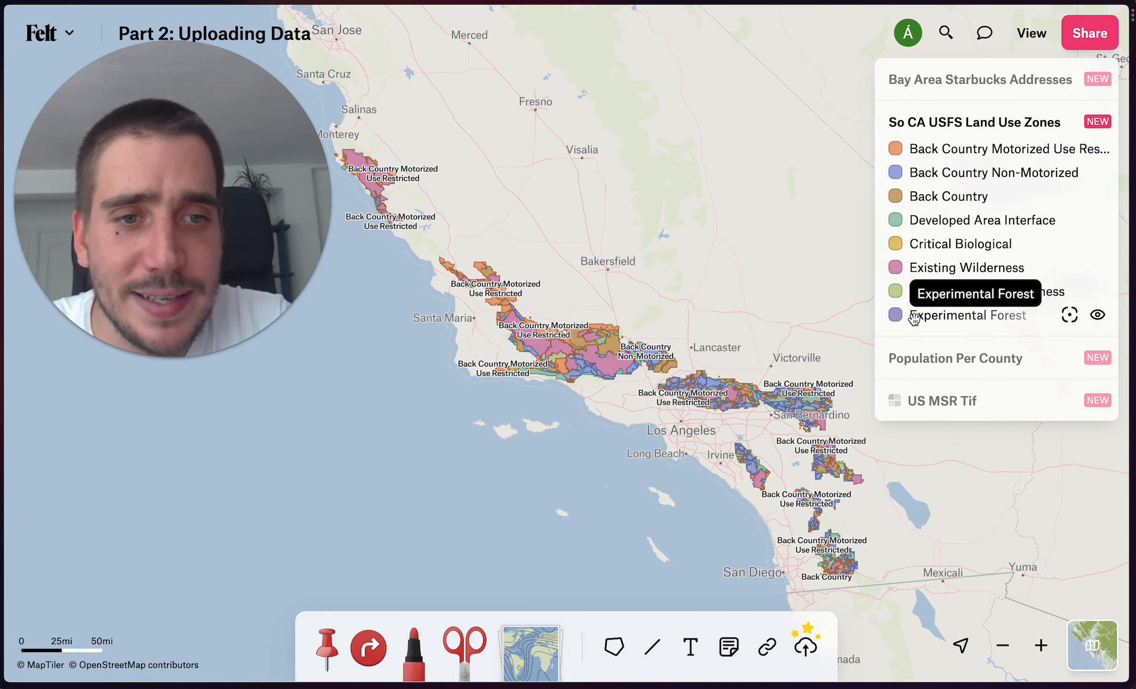
Isolate the Experimental Forest category and examine where its polygon lies near Los Angeles
{"action": "left_click", "coordinate": [1069, 321]}
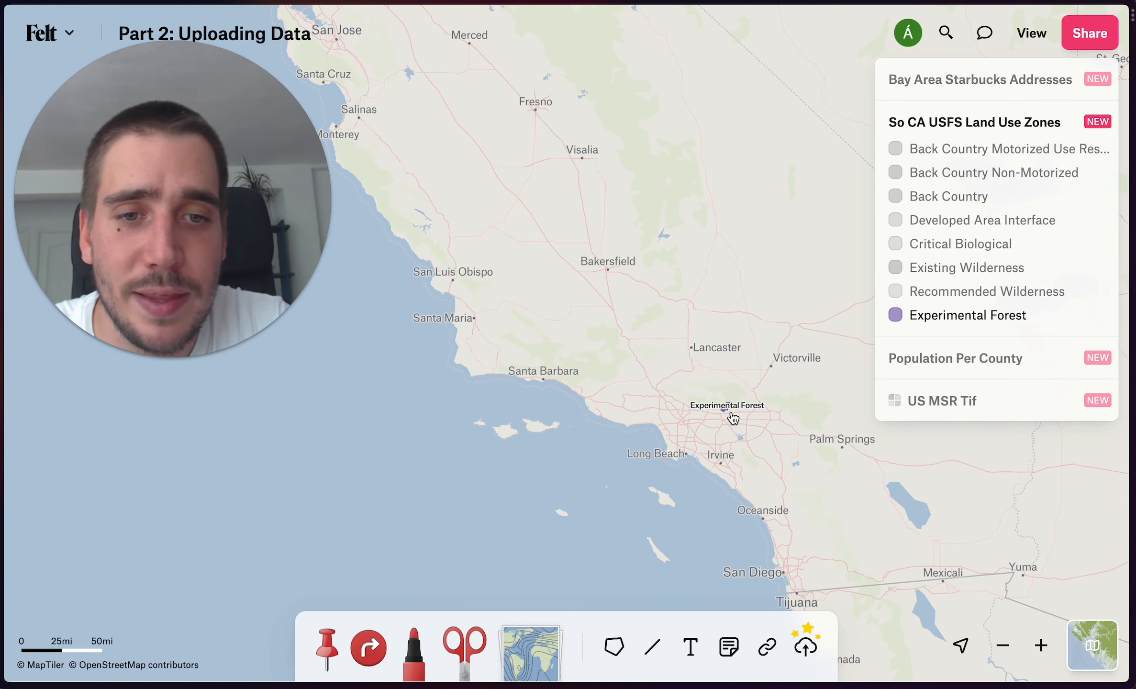
{"action": "scroll", "coordinate": [729, 413], "scroll_direction": "up", "scroll_amount": 5}
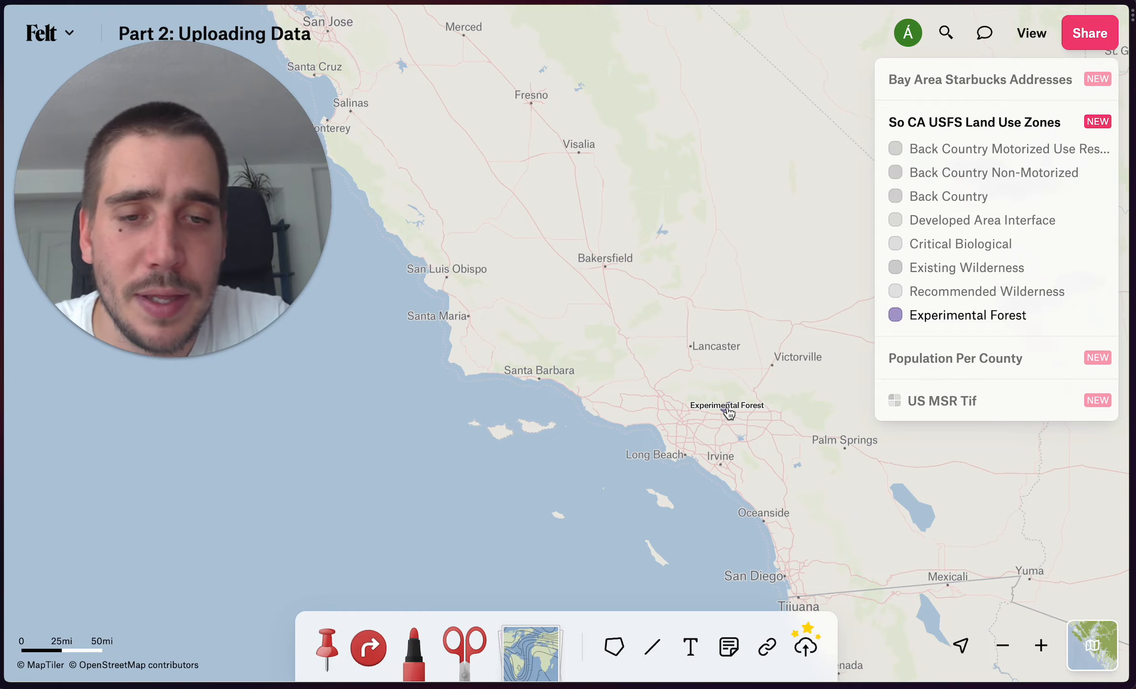
{"action": "scroll", "coordinate": [729, 412], "scroll_direction": "up", "scroll_amount": 5}
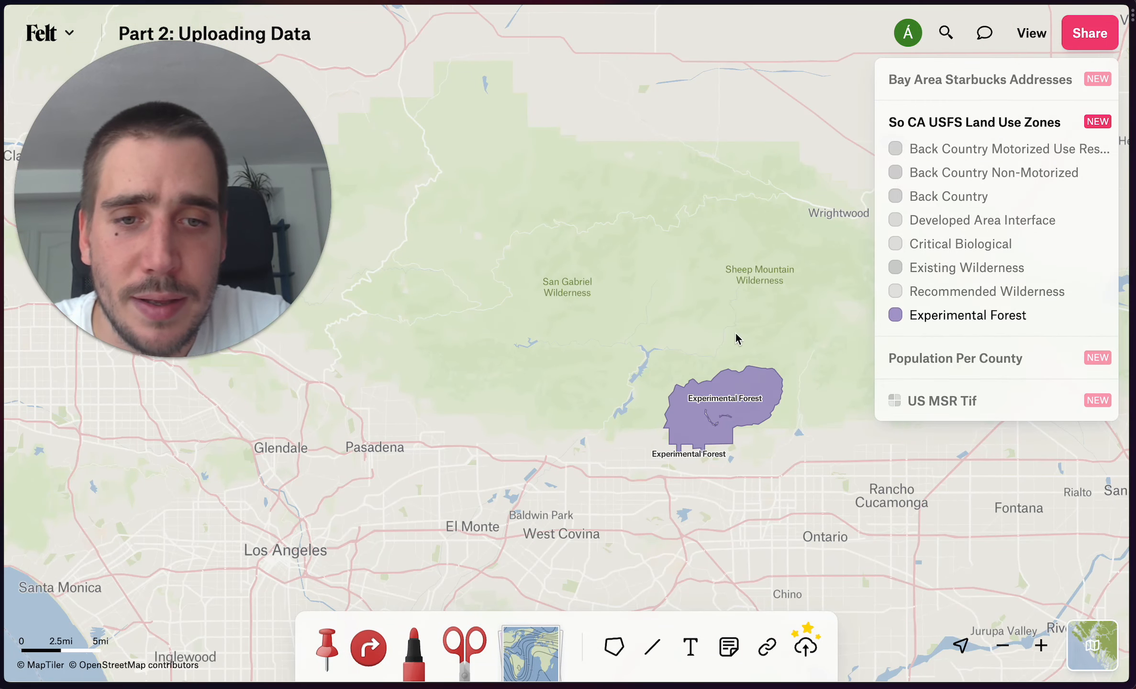
{"action": "left_click_drag", "start_coordinate": [735, 332], "coordinate": [669, 277]}
{"action": "scroll", "coordinate": [670, 277], "scroll_direction": "up", "scroll_amount": 3}
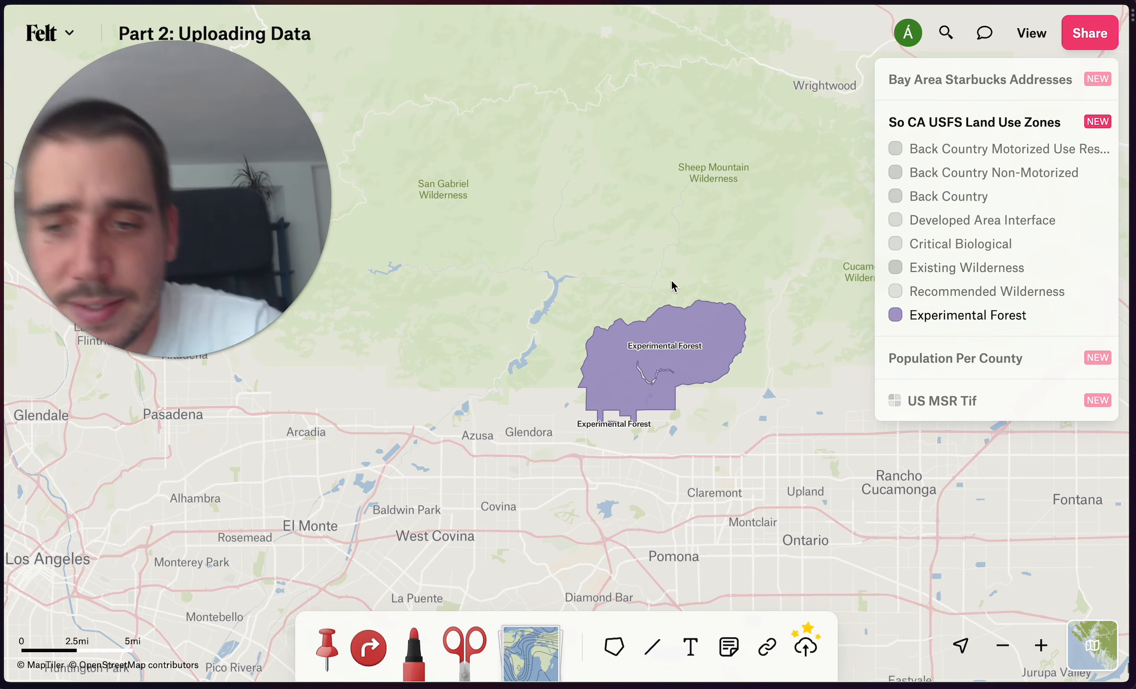
{"action": "scroll", "coordinate": [672, 282], "scroll_direction": "down", "scroll_amount": 3}
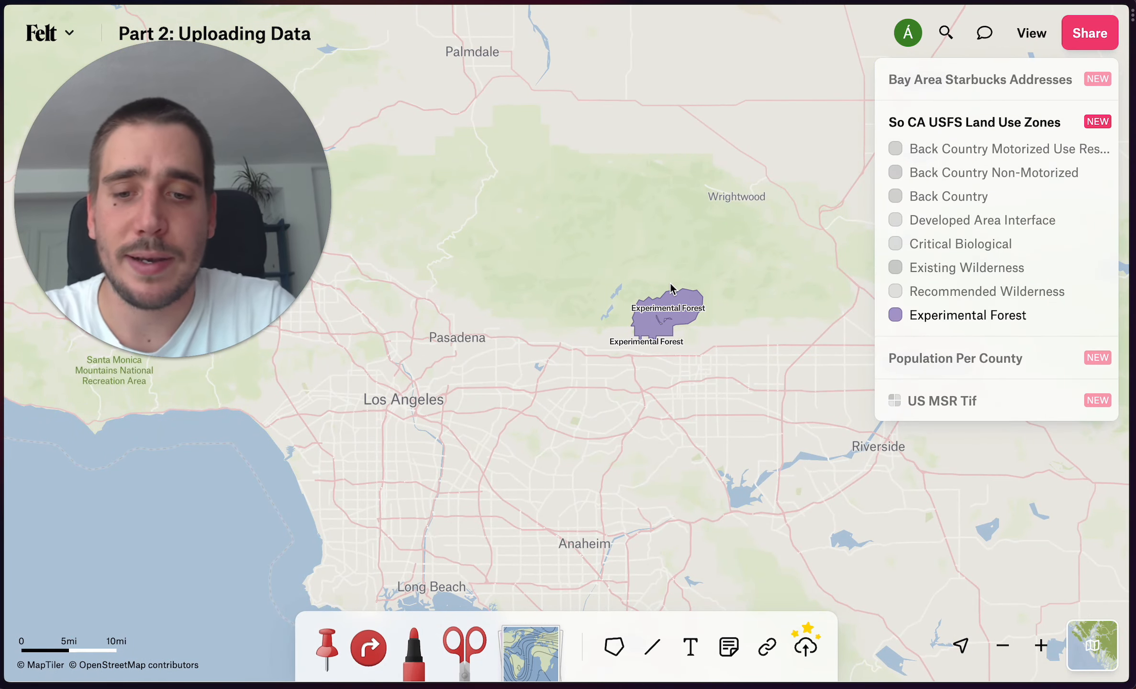
{"action": "scroll", "coordinate": [671, 282], "scroll_direction": "down", "scroll_amount": 2}
Search the web for "experimental forest los angeles" and open the Wikipedia article on San Dimas Experimental Forest
{"action": "key", "text": "super+t"}
{"action": "type", "text": "experimental forest"}
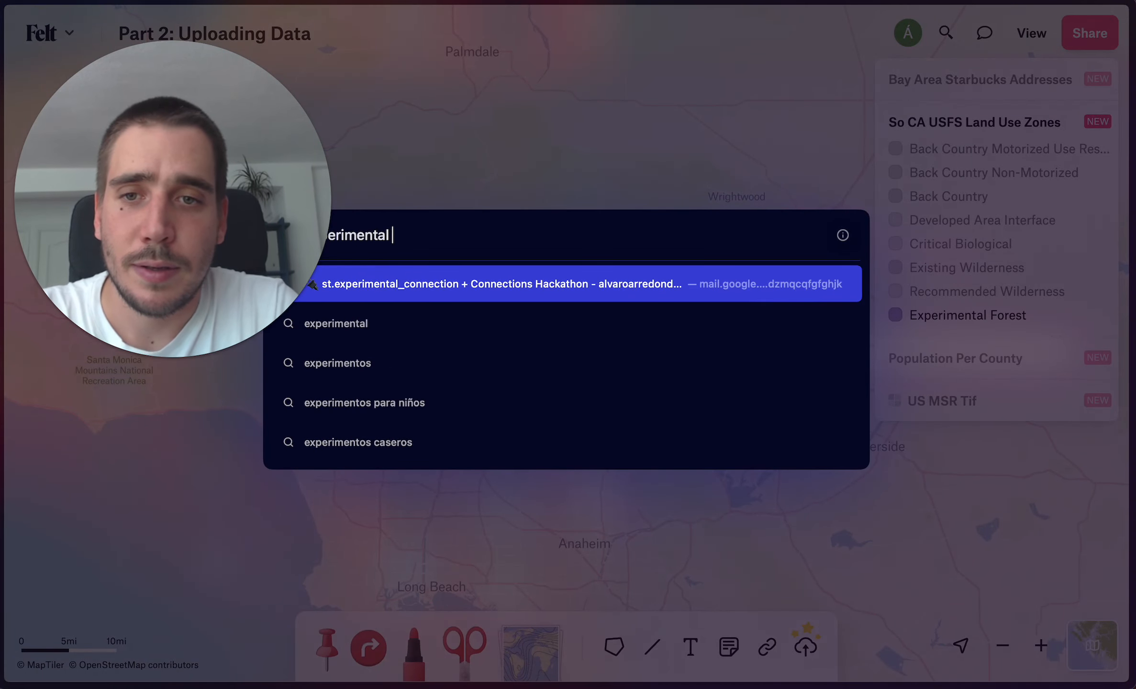
{"action": "type", "text": " los angeles"}
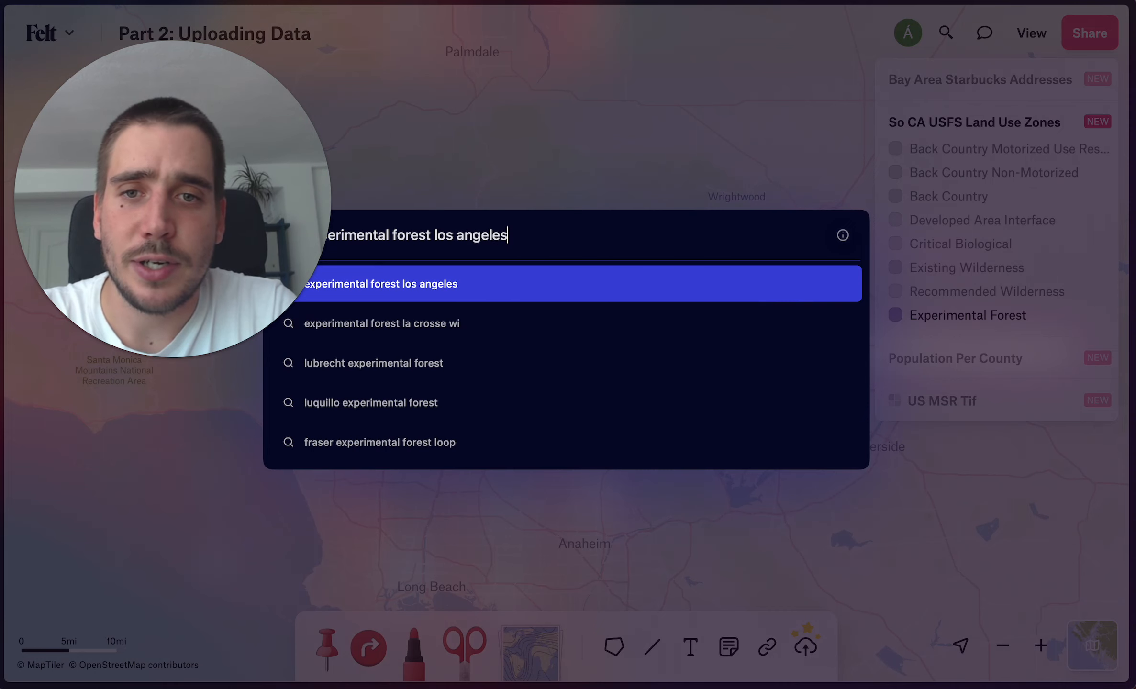
{"action": "key", "text": "Return"}
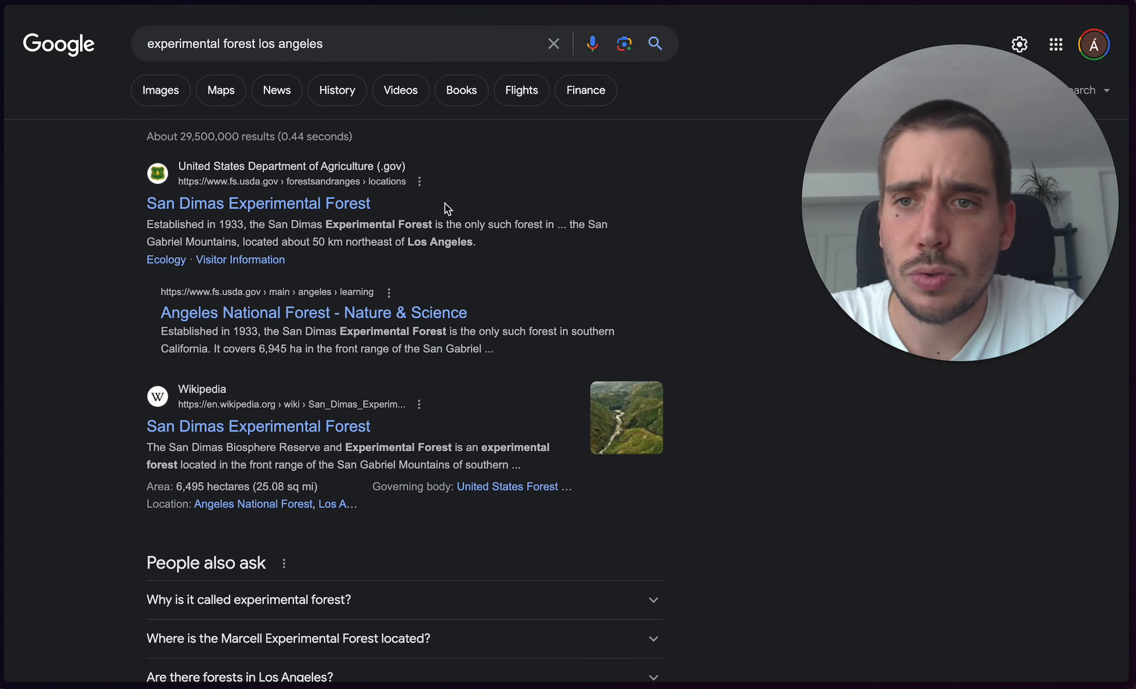
{"action": "left_click", "coordinate": [177, 428]}
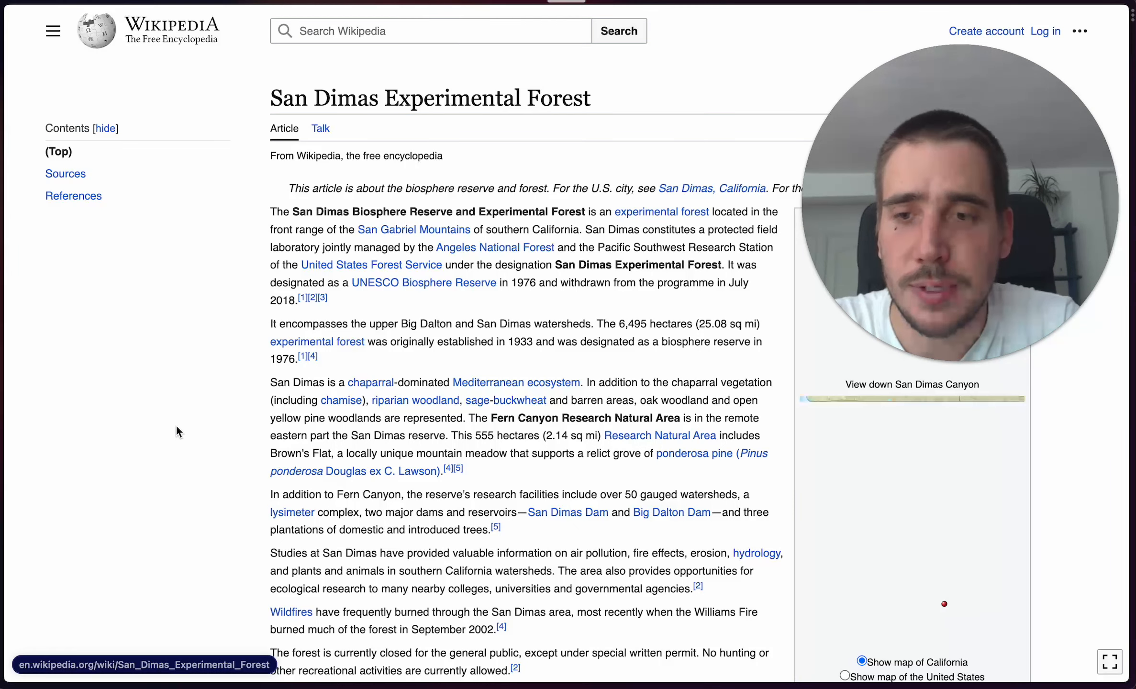
Copy the Wikipedia article's URL, switch back to the Felt map and paste it there as a link preview card
{"action": "key", "text": "super+shift+c"}
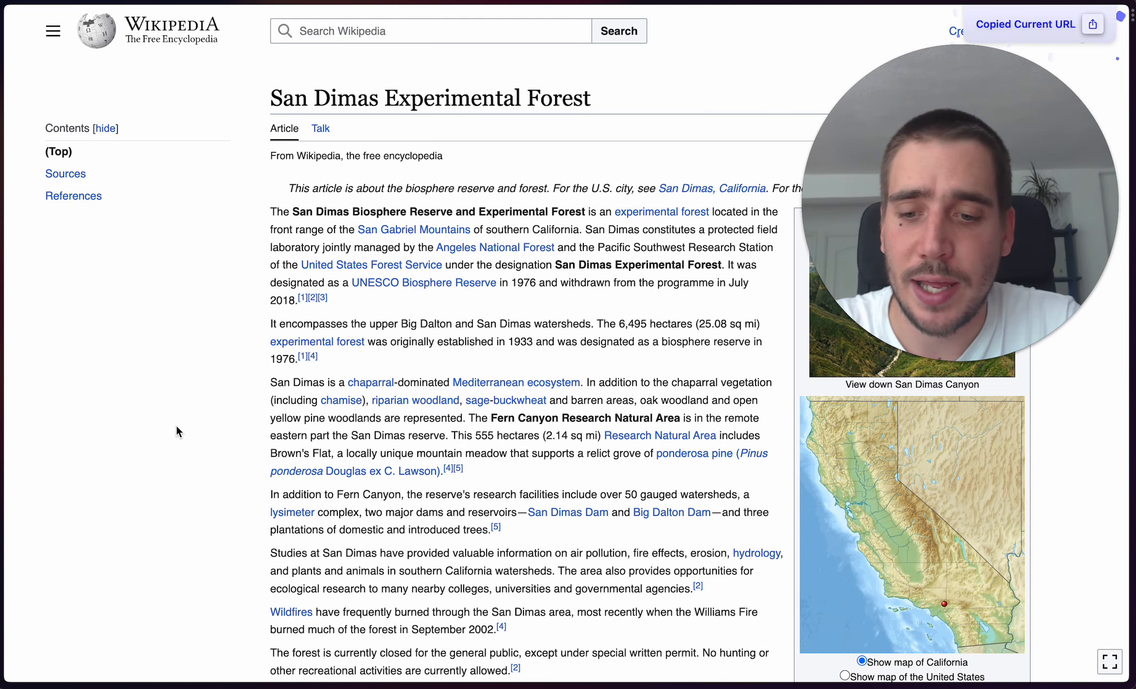
{"action": "key", "text": "super+s"}
{"action": "left_click", "coordinate": [91, 267]}
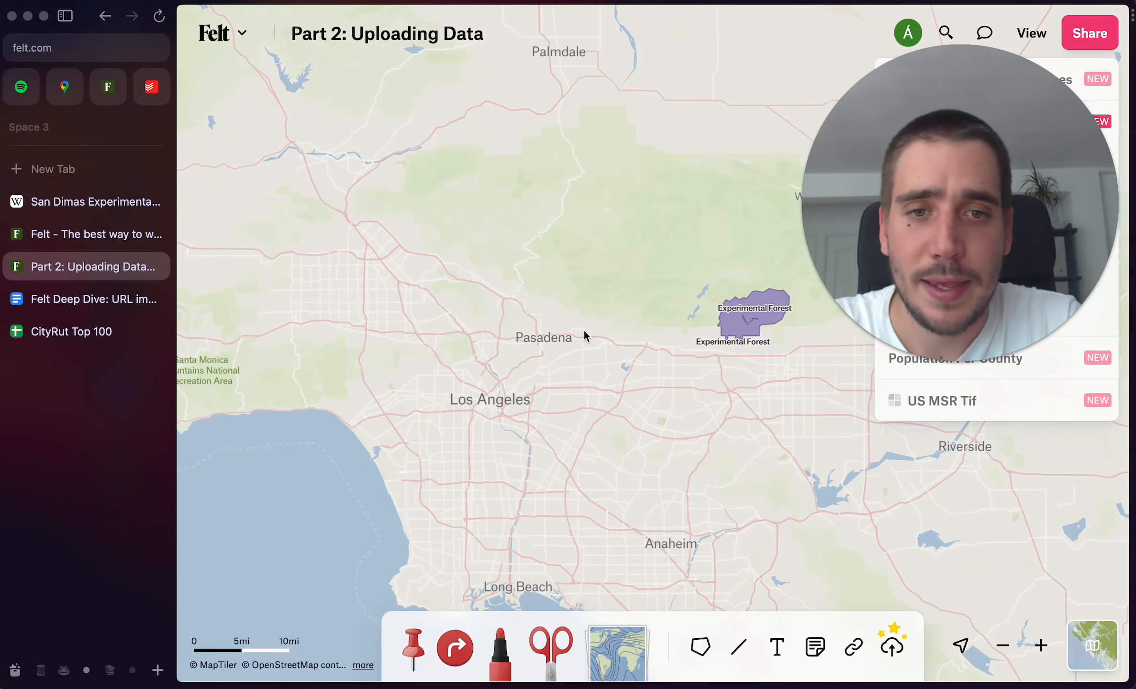
{"action": "key", "text": "super+v"}
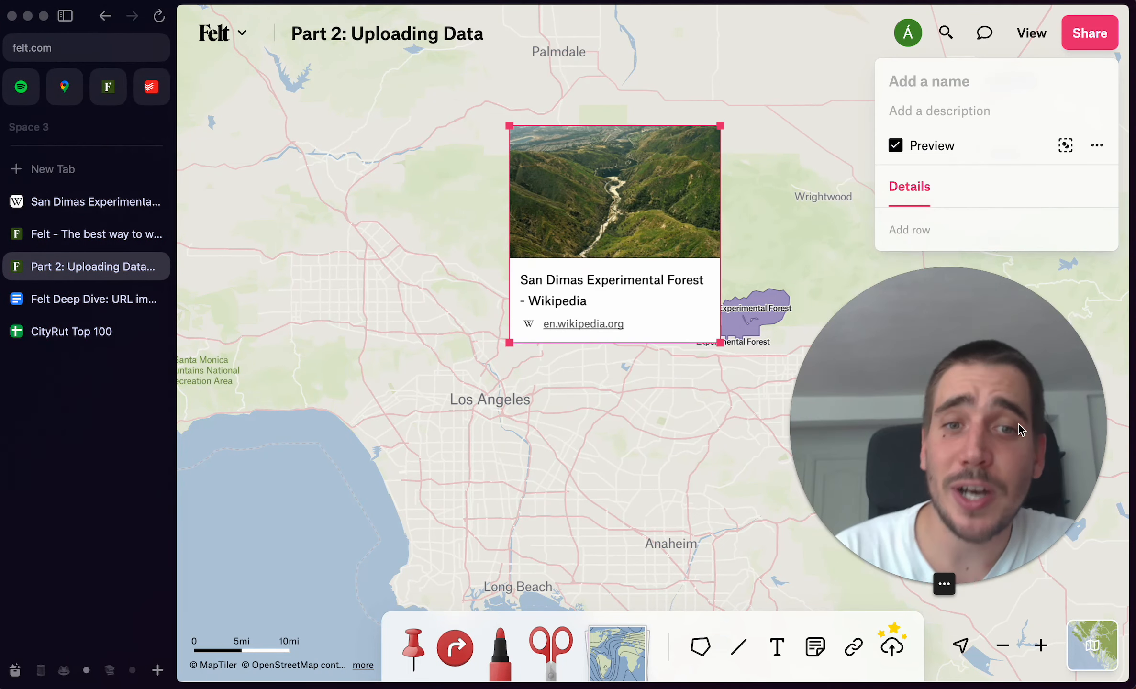
Shrink the San Dimas Experimental Forest link card and place it just northwest of the Experimental Forest polygon
{"action": "left_click_drag", "start_coordinate": [621, 289], "coordinate": [584, 263]}
{"action": "left_click", "coordinate": [484, 417]}
{"action": "key", "text": "super+s"}
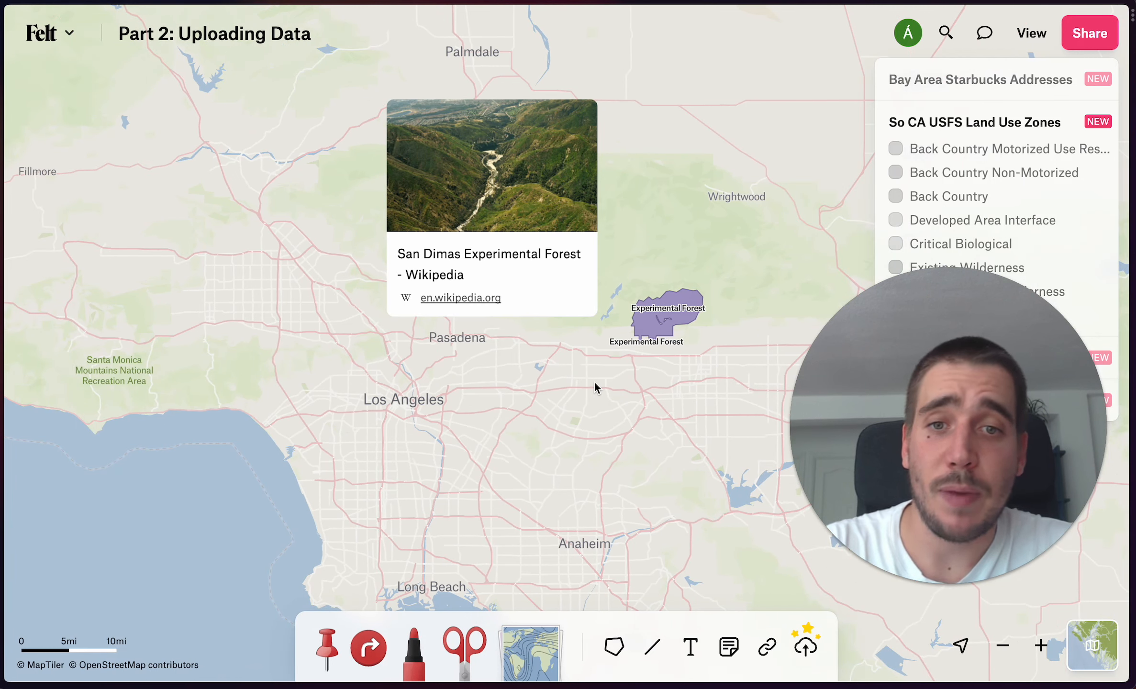
{"action": "left_click", "coordinate": [570, 309]}
{"action": "left_click_drag", "start_coordinate": [599, 317], "coordinate": [530, 247]}
{"action": "left_click_drag", "start_coordinate": [489, 209], "coordinate": [571, 263]}
{"action": "left_click", "coordinate": [677, 248]}
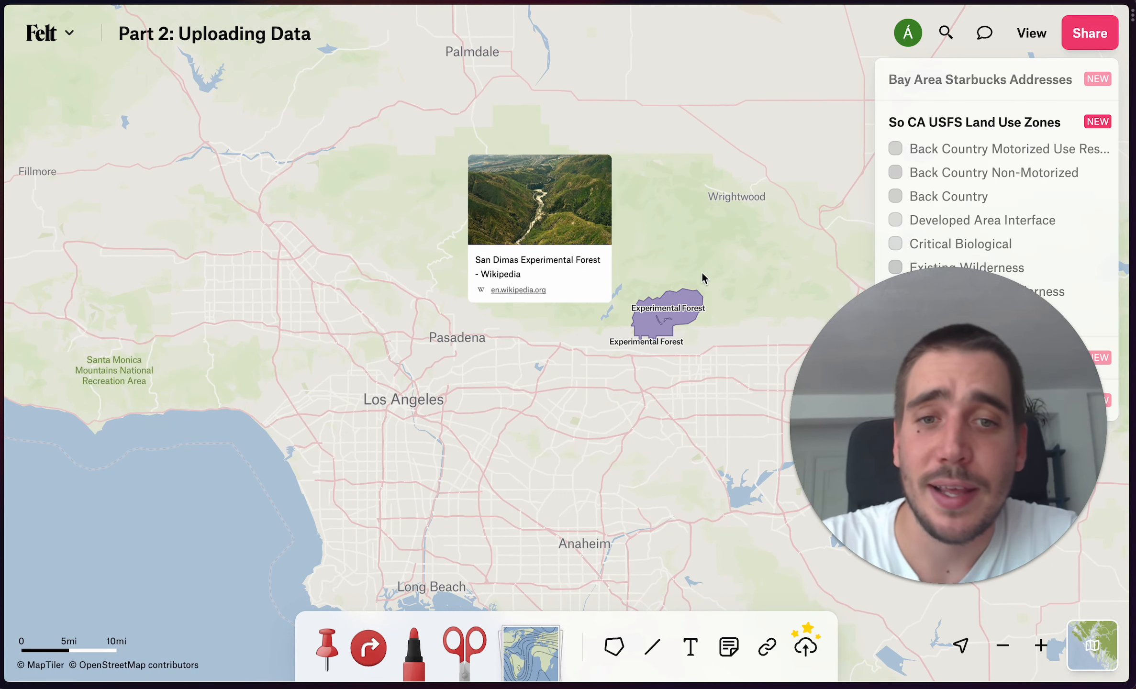
End the isolation of the Experimental Forest category so that all land use zones are shown across Southern California
{"action": "scroll", "coordinate": [675, 330], "scroll_direction": "down", "scroll_amount": 1}
{"action": "left_click_drag", "start_coordinate": [910, 376], "coordinate": [154, 395]}
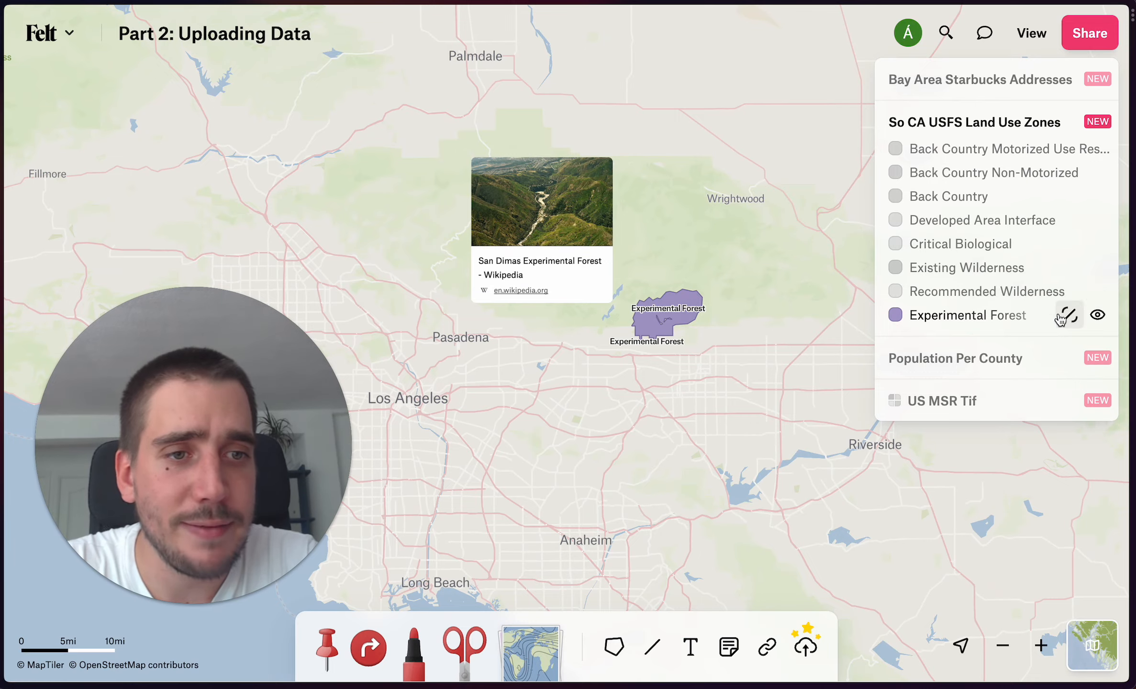
{"action": "left_click", "coordinate": [1068, 314]}
{"action": "scroll", "coordinate": [750, 387], "scroll_direction": "down", "scroll_amount": 5}
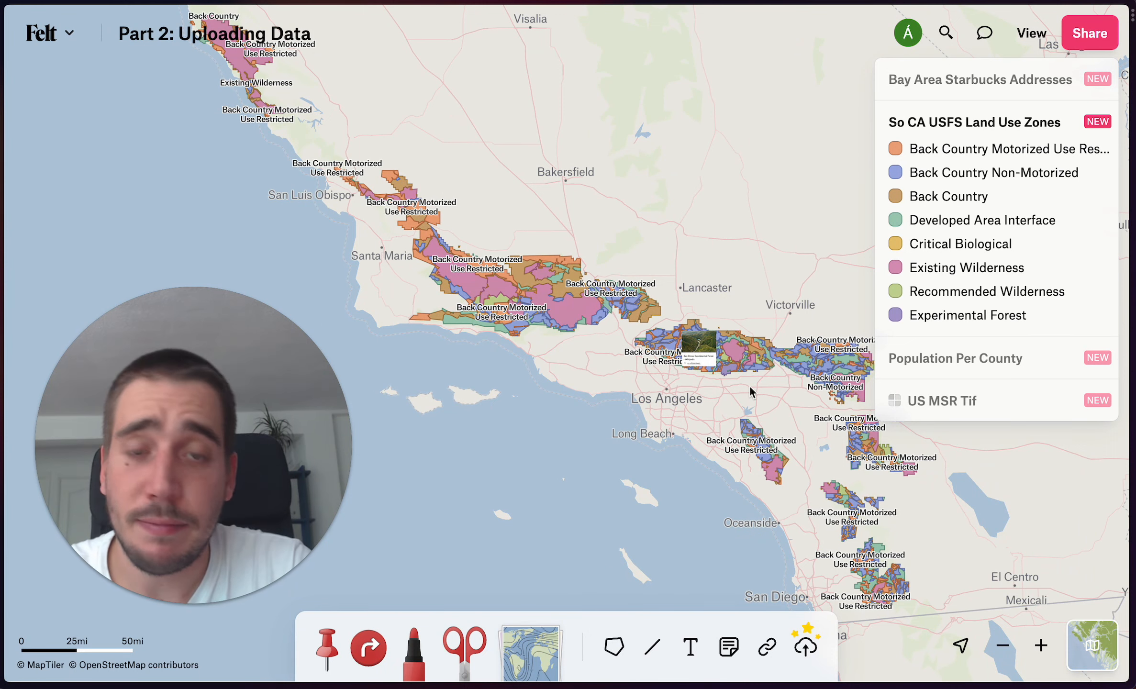
Hide the So CA USFS Land Use Zones layer on the map of Southern California
{"action": "scroll", "coordinate": [750, 388], "scroll_direction": "down", "scroll_amount": 1}
{"action": "scroll", "coordinate": [750, 388], "scroll_direction": "down", "scroll_amount": 2}
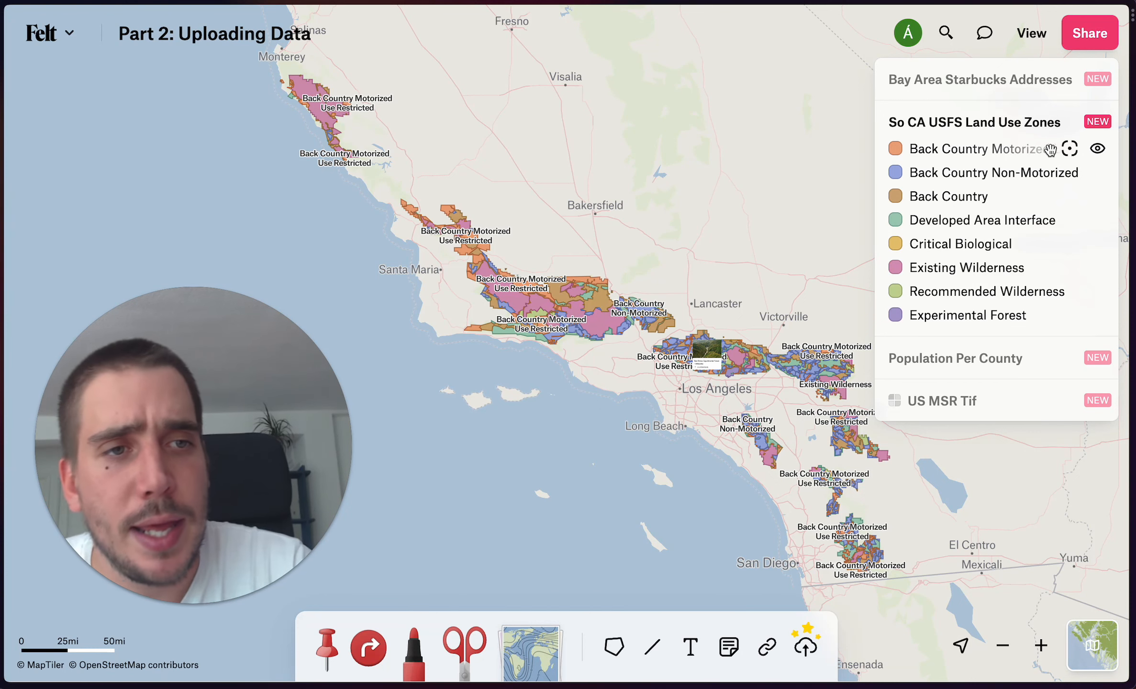
{"action": "left_click", "coordinate": [1097, 123]}
{"action": "scroll", "coordinate": [663, 379], "scroll_direction": "down", "scroll_amount": 2}
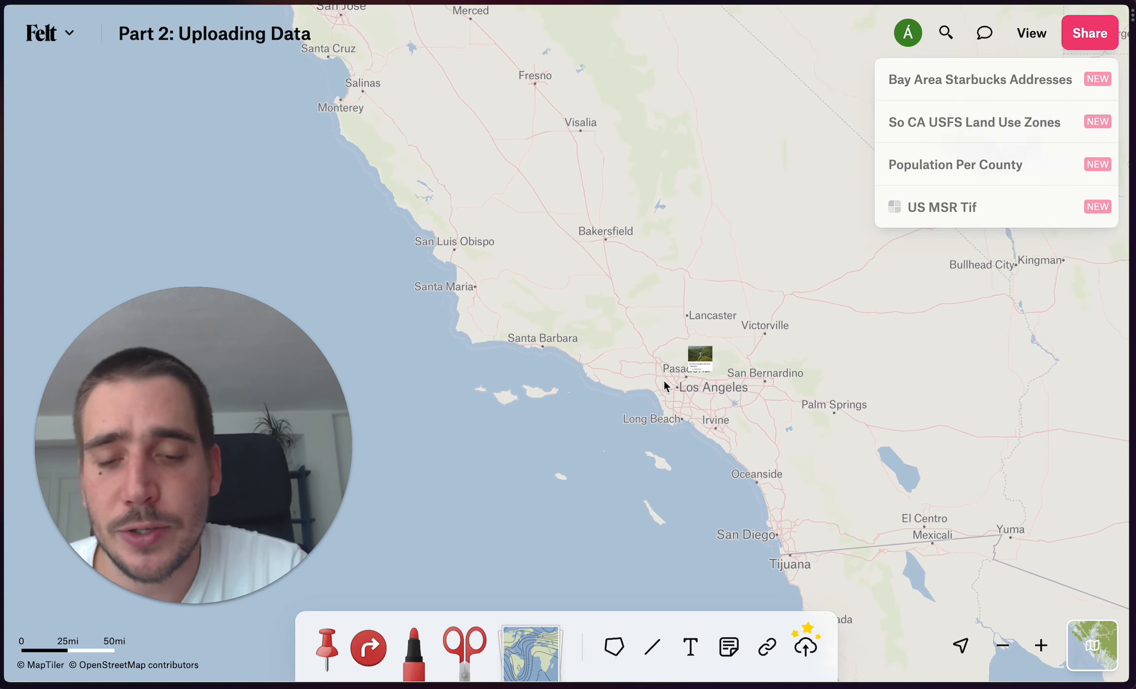
Add the Bathymetry, Bicycle Lanes, Buildings and Graticules layers from the General category of the layer library to the map
{"action": "left_click", "coordinate": [530, 642]}
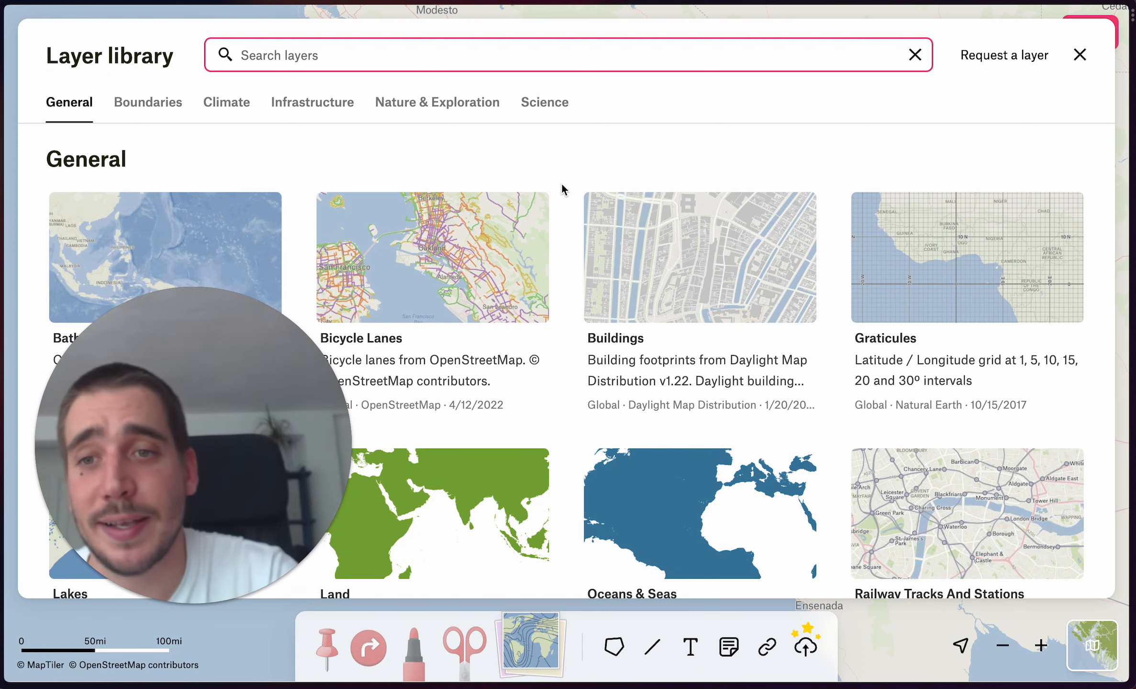
{"action": "left_click", "coordinate": [197, 234]}
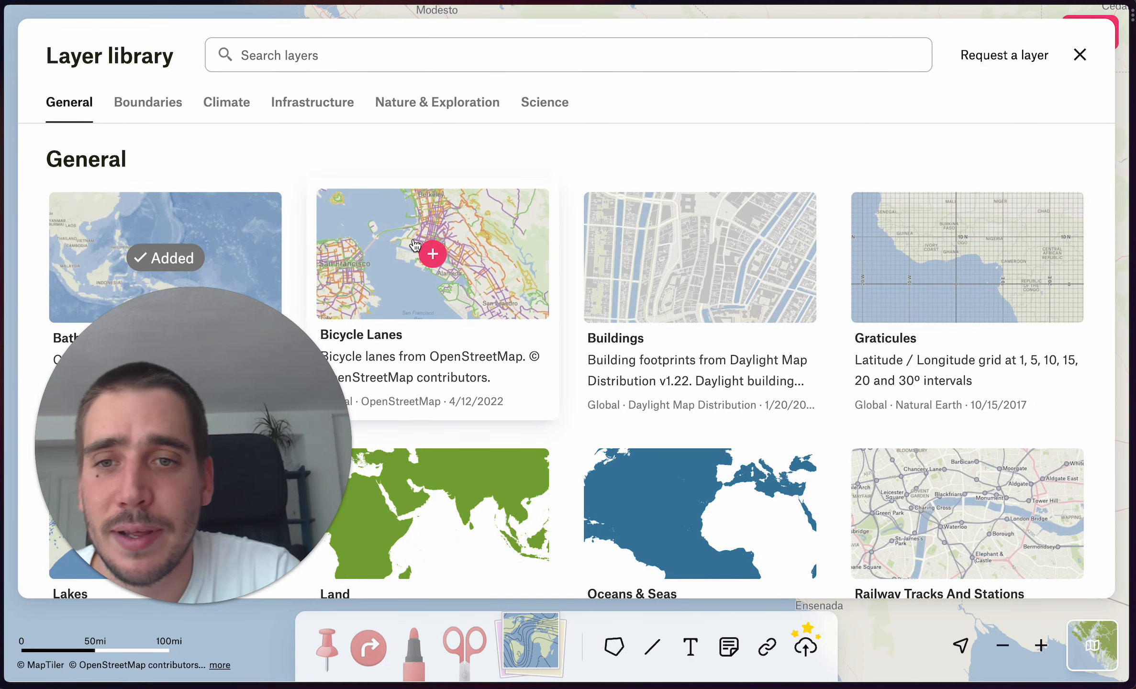
{"action": "left_click", "coordinate": [415, 246]}
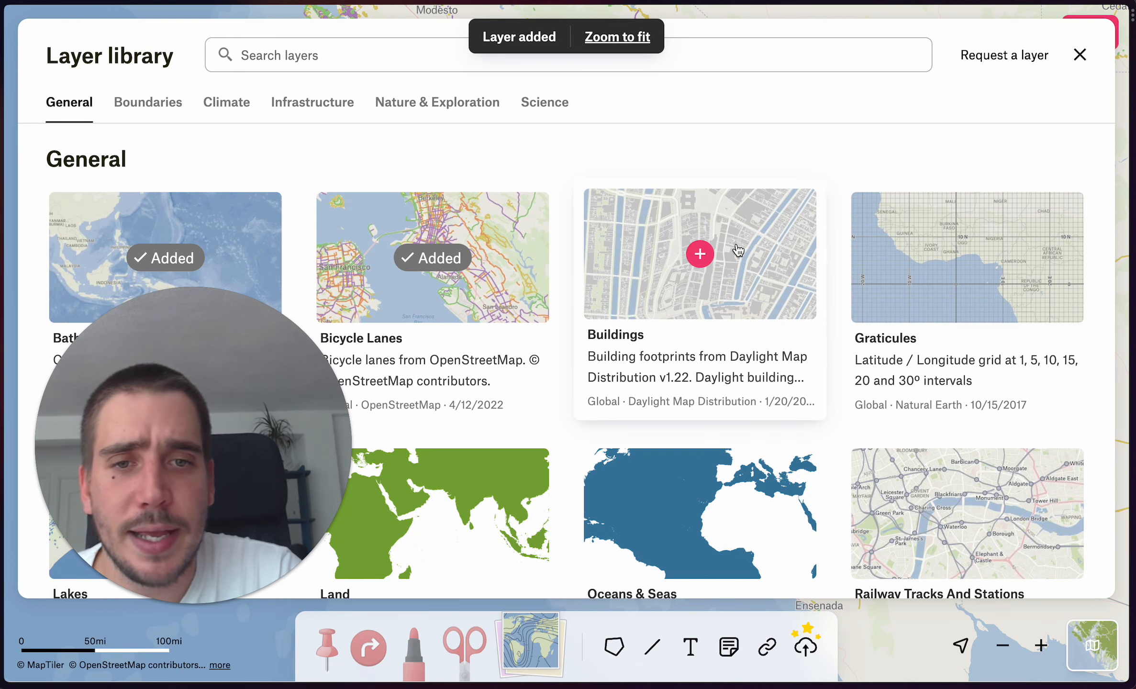
{"action": "left_click", "coordinate": [737, 250]}
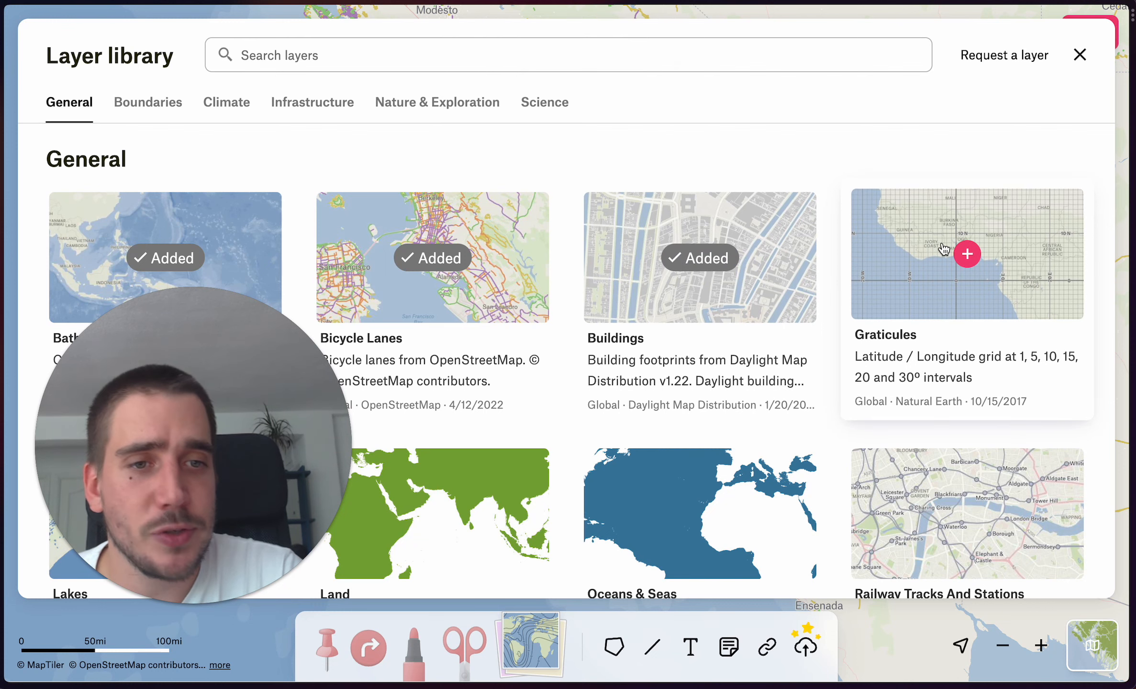
{"action": "left_click", "coordinate": [969, 239]}
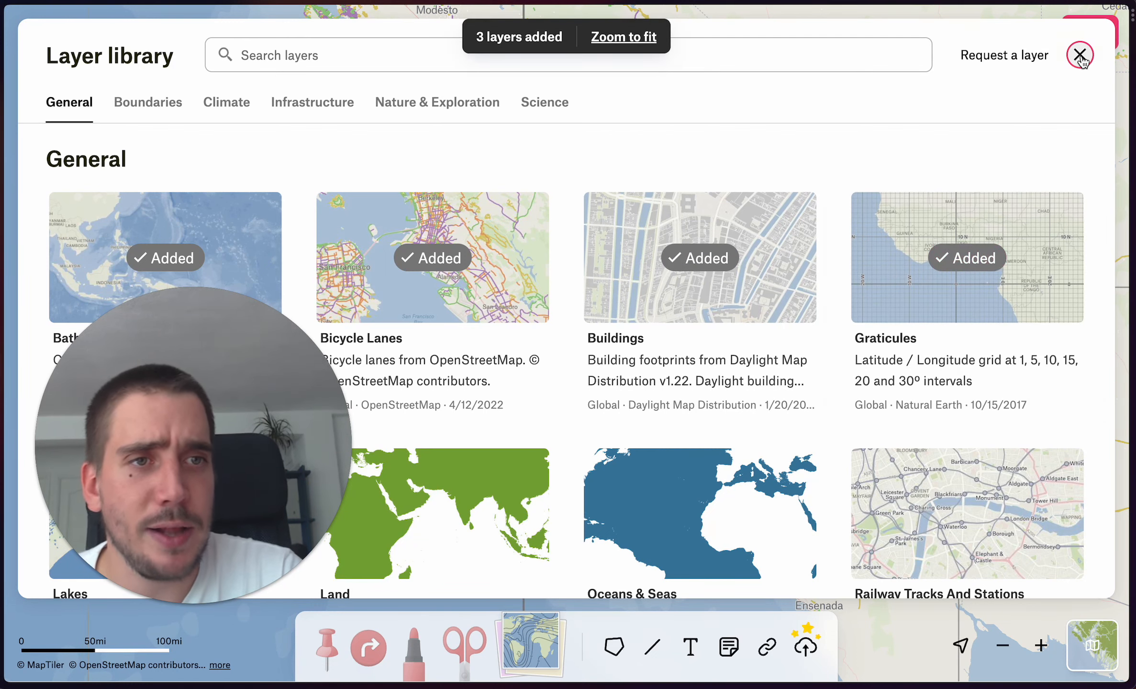
{"action": "left_click", "coordinate": [1079, 55]}
Switch the 30º and 15º graticule lines off and back on over North America, and hide the whole Graticules layer
{"action": "scroll", "coordinate": [591, 316], "scroll_direction": "down", "scroll_amount": 5}
{"action": "left_click_drag", "start_coordinate": [707, 322], "coordinate": [548, 334]}
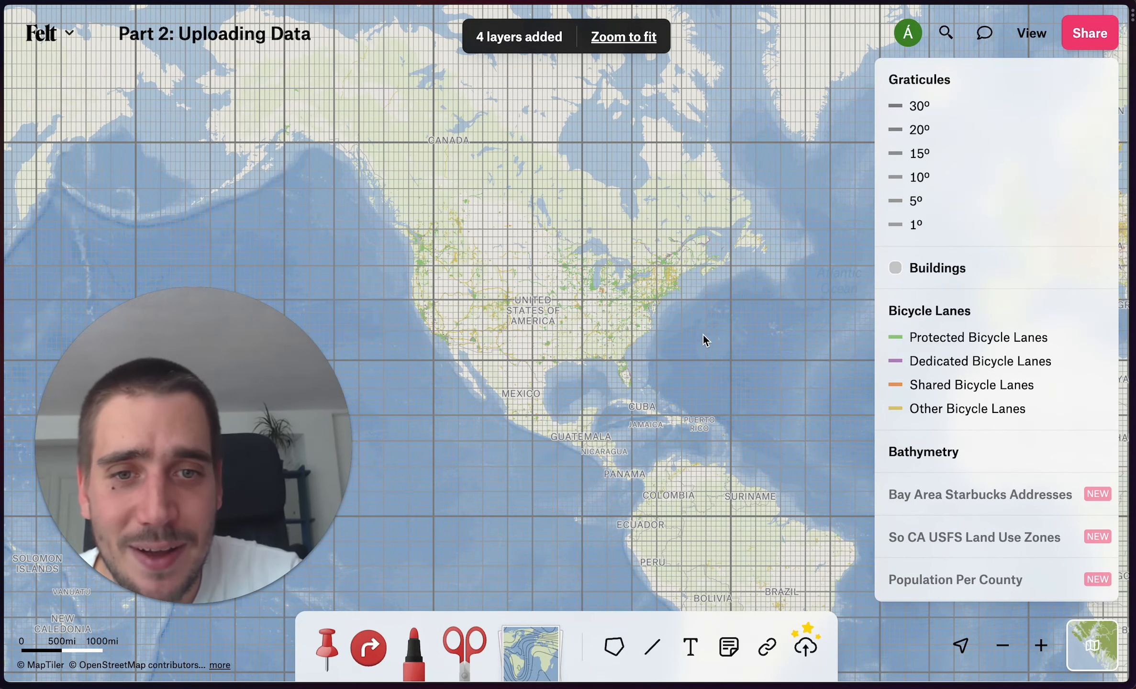
{"action": "left_click_drag", "start_coordinate": [717, 339], "coordinate": [664, 359]}
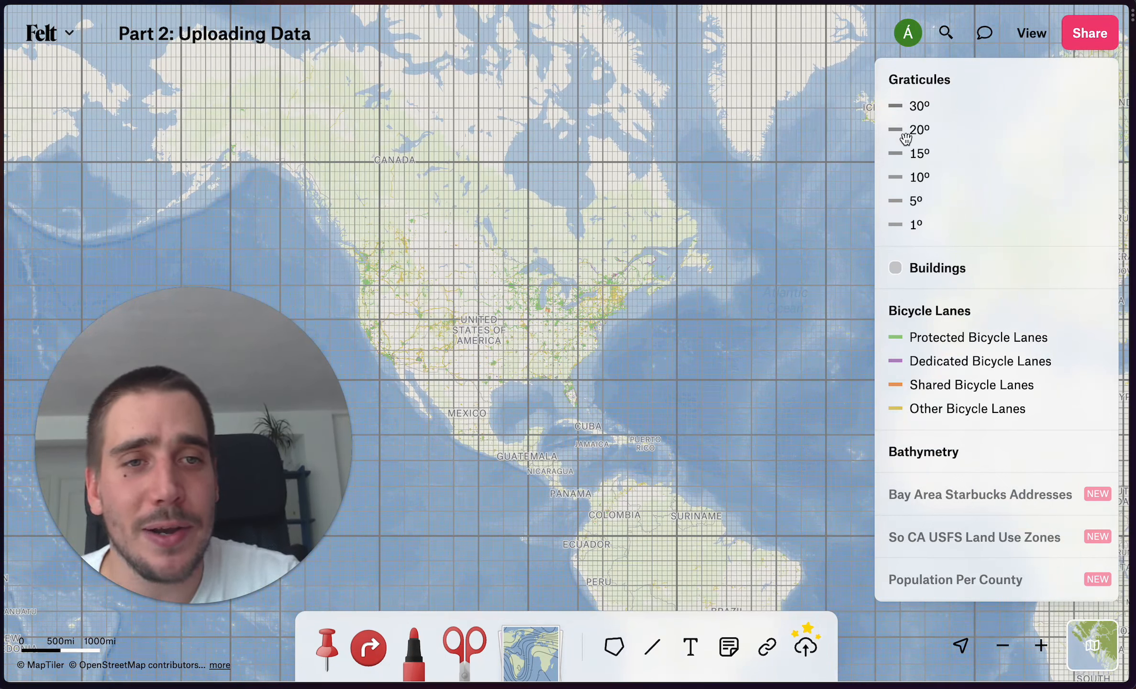
{"action": "left_click", "coordinate": [1104, 113]}
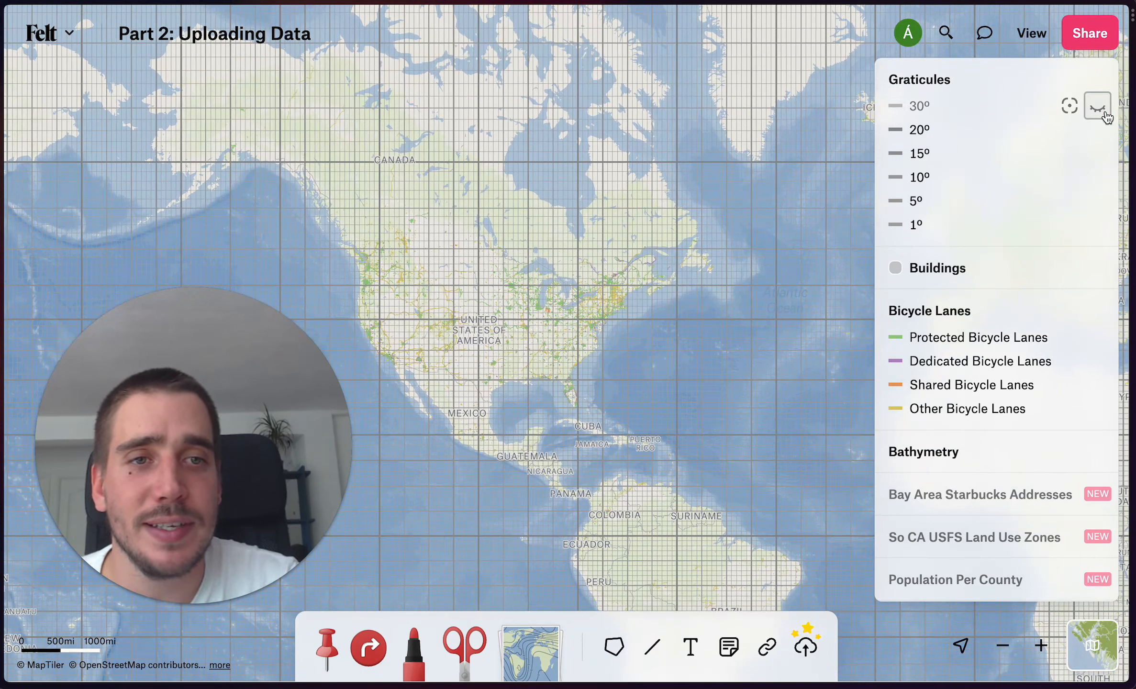
{"action": "left_click", "coordinate": [1104, 113]}
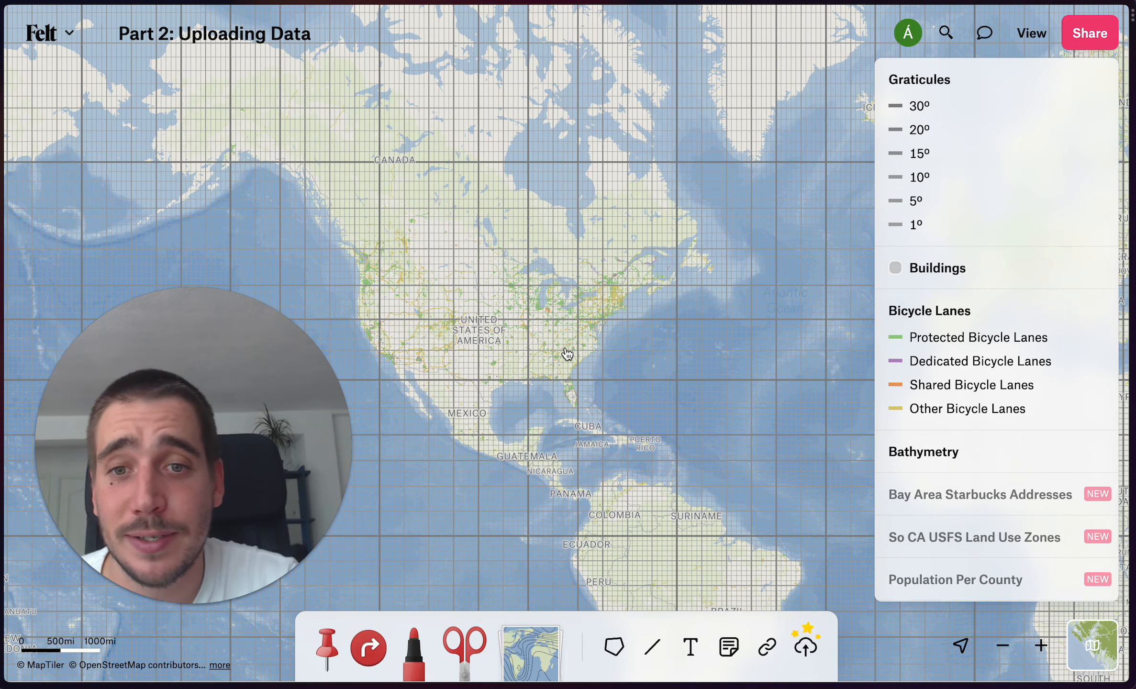
{"action": "left_click", "coordinate": [1098, 154]}
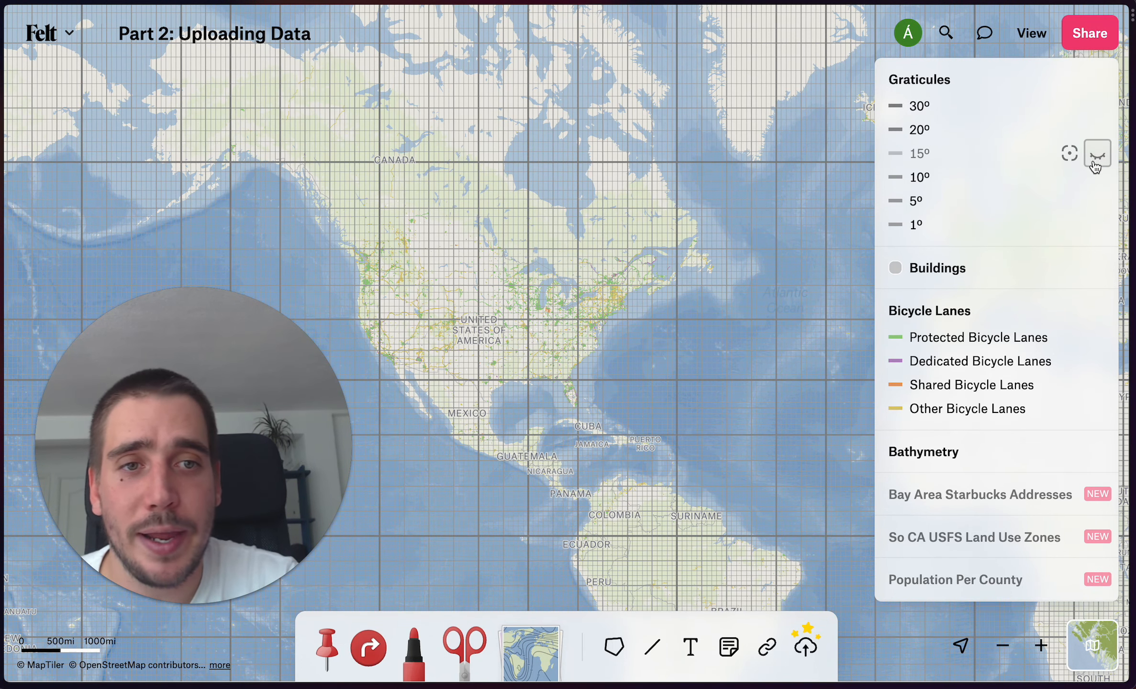
{"action": "left_click", "coordinate": [1097, 153]}
{"action": "left_click", "coordinate": [1098, 79]}
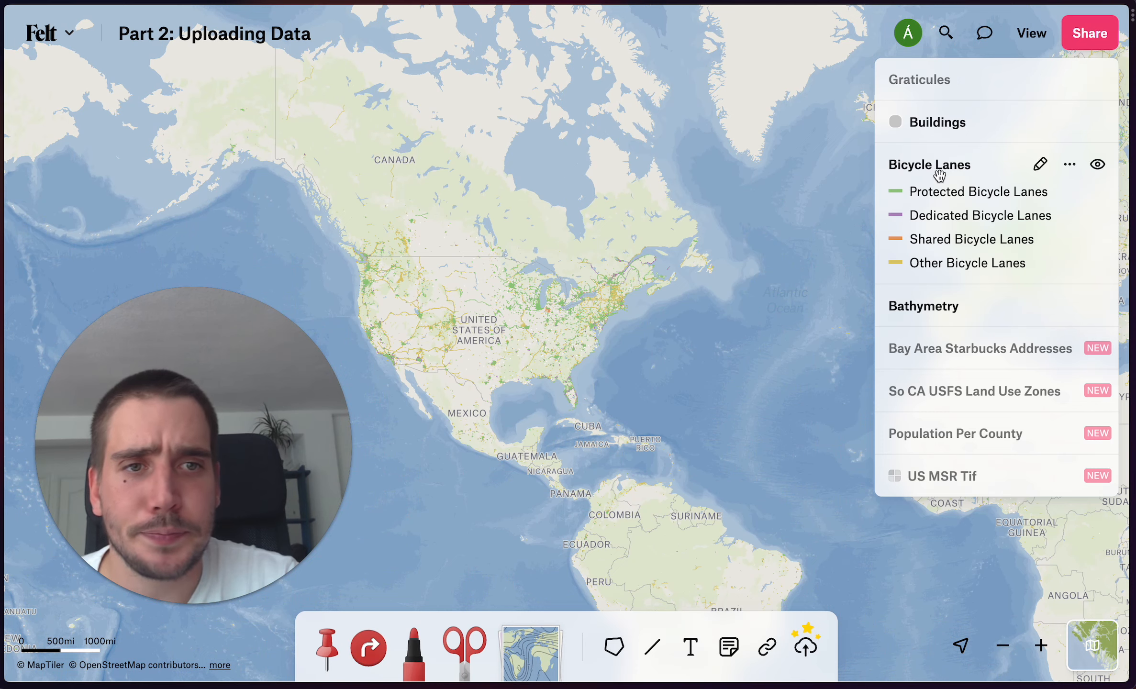
Recolor the Buildings layer's footprints around Midtown Manhattan, trying fills #EB9360 and #68C6DE before settling on #377CA4
{"action": "left_click_drag", "start_coordinate": [666, 322], "coordinate": [689, 315]}
{"action": "scroll", "coordinate": [658, 301], "scroll_direction": "up", "scroll_amount": 10}
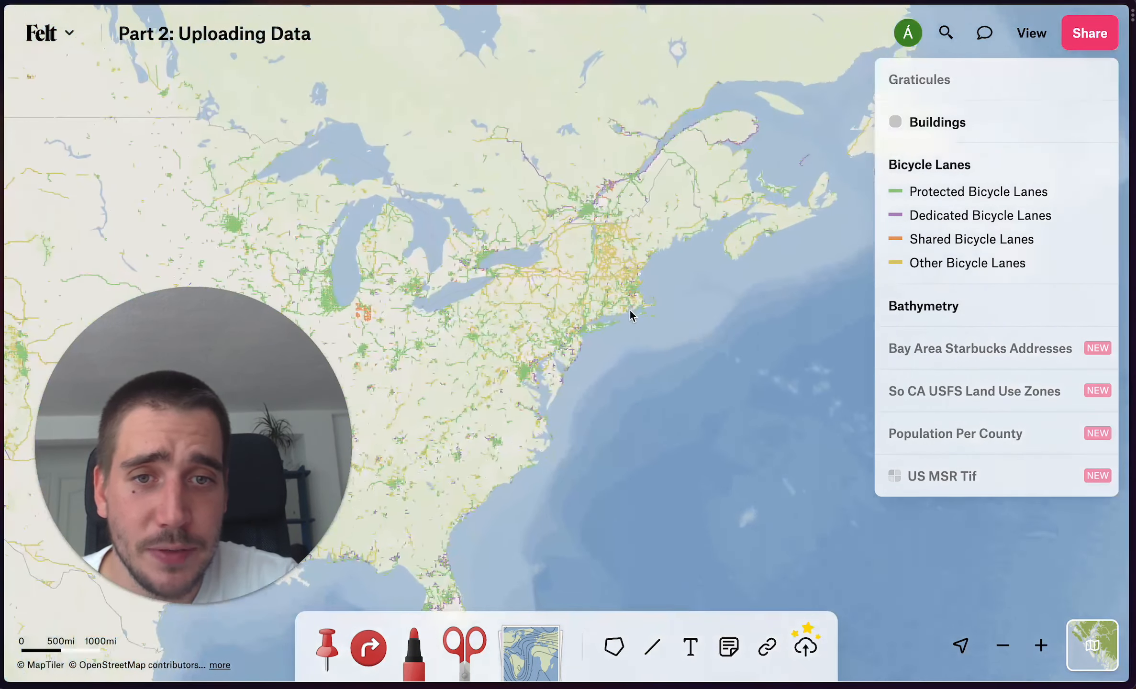
{"action": "scroll", "coordinate": [674, 301], "scroll_direction": "up", "scroll_amount": 5}
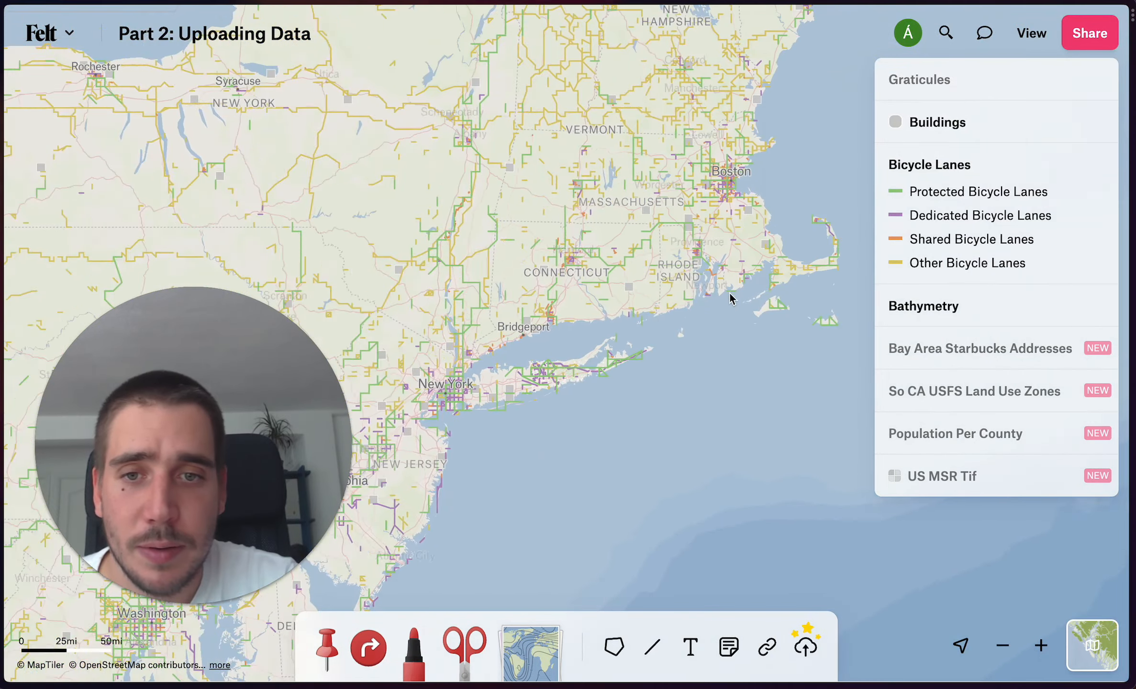
{"action": "scroll", "coordinate": [547, 386], "scroll_direction": "up", "scroll_amount": 10}
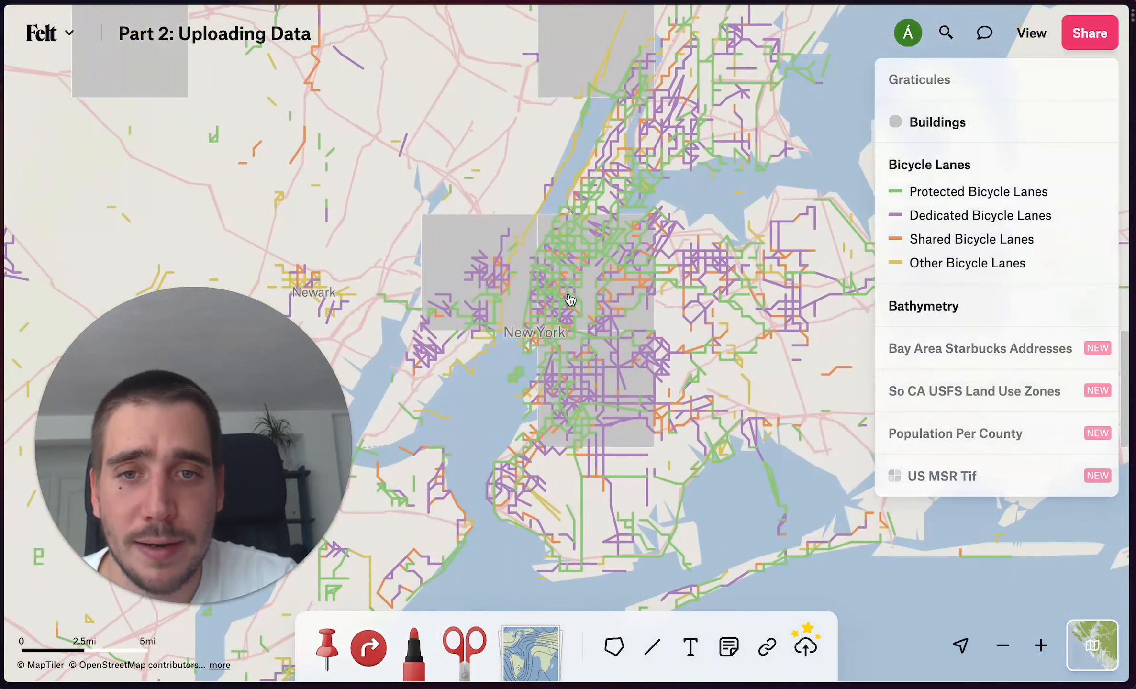
{"action": "scroll", "coordinate": [540, 251], "scroll_direction": "up", "scroll_amount": 5}
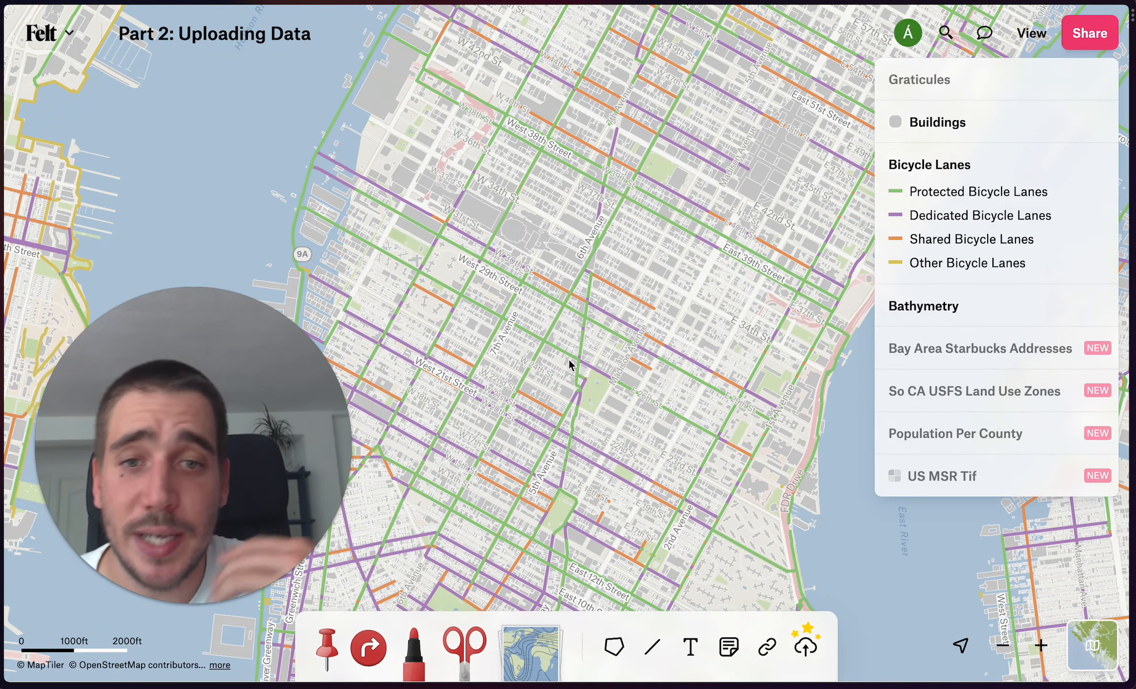
{"action": "scroll", "coordinate": [568, 357], "scroll_direction": "up", "scroll_amount": 4}
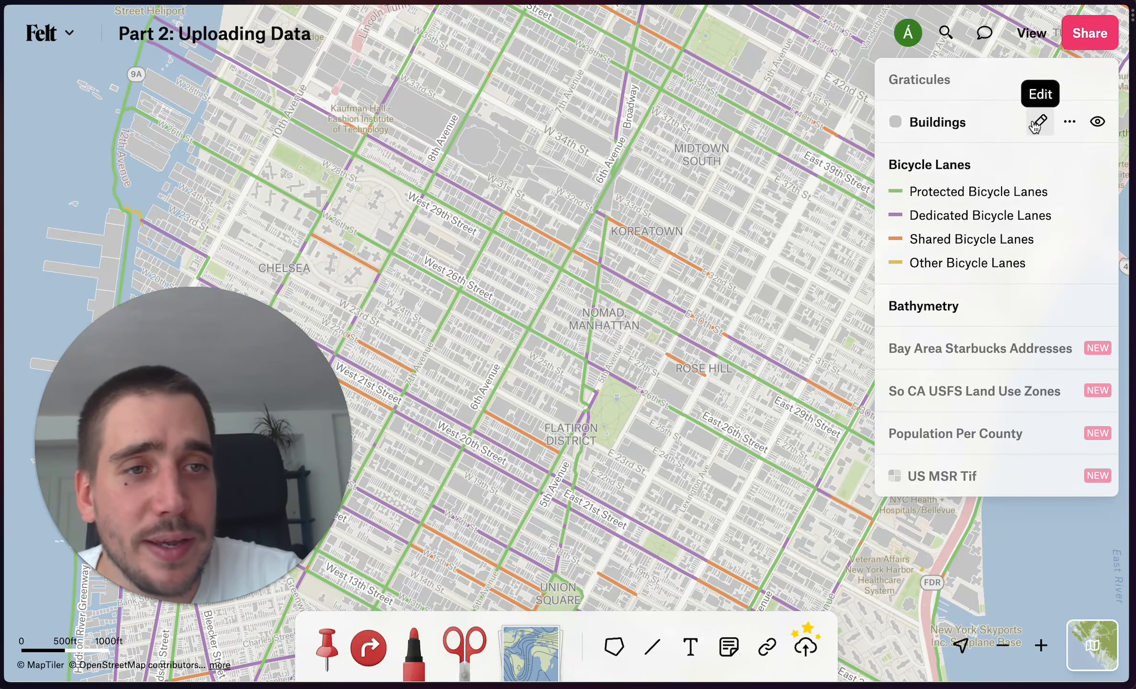
{"action": "left_click", "coordinate": [1035, 125]}
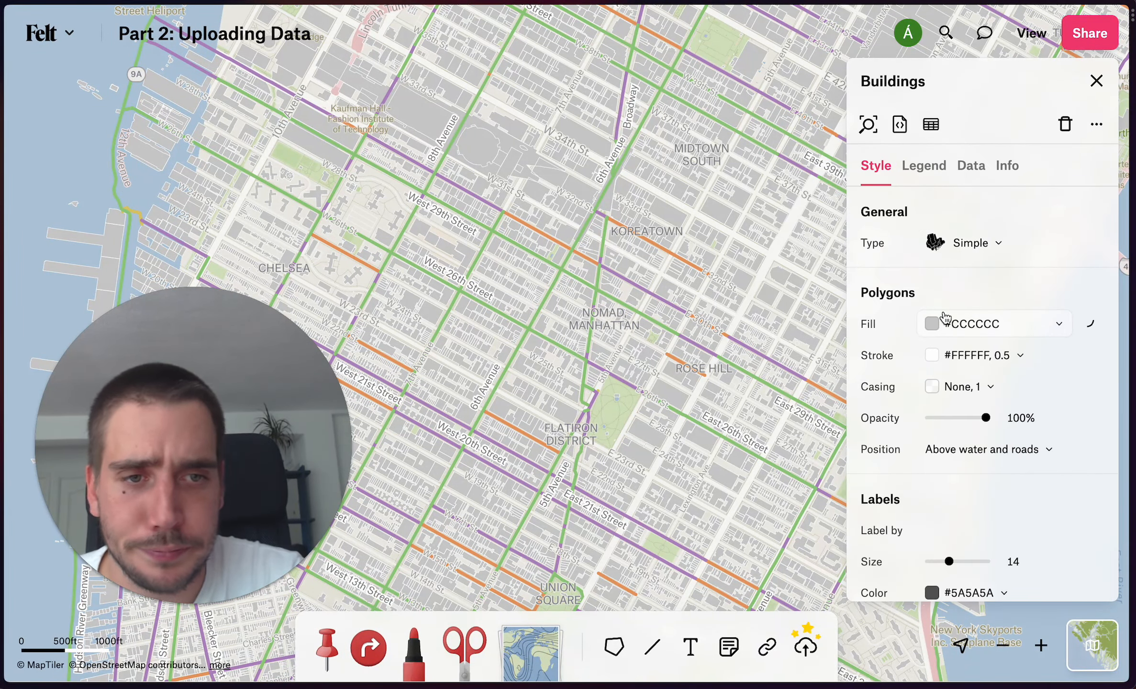
{"action": "left_click", "coordinate": [946, 320]}
{"action": "left_click", "coordinate": [774, 244]}
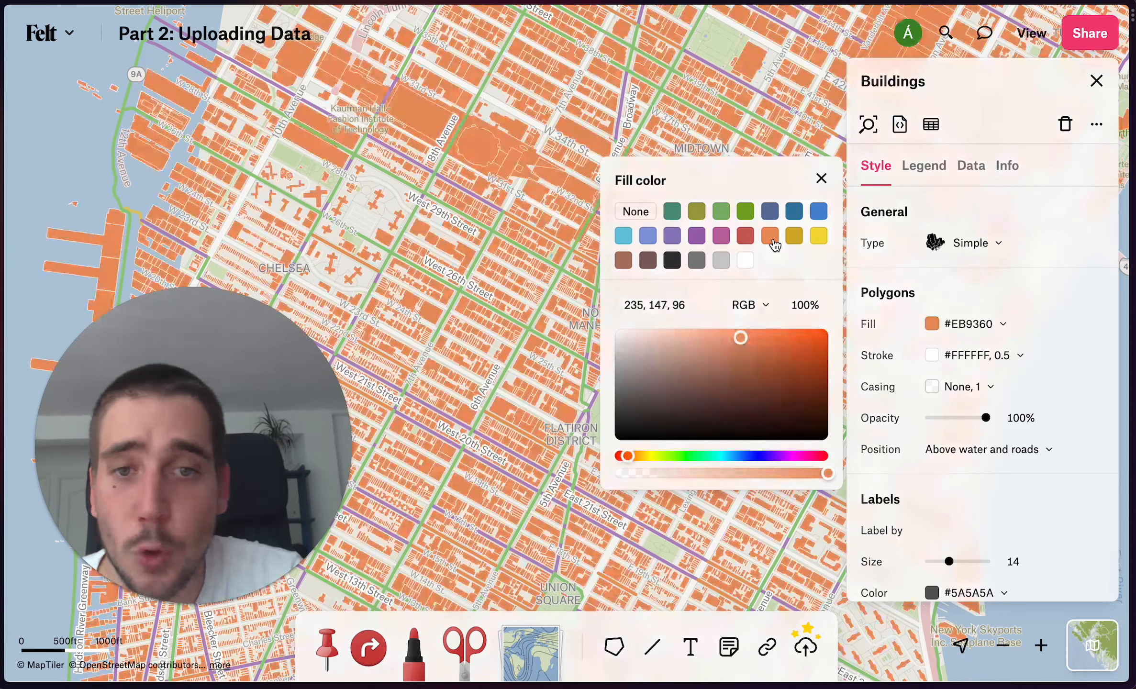
{"action": "left_click", "coordinate": [624, 237]}
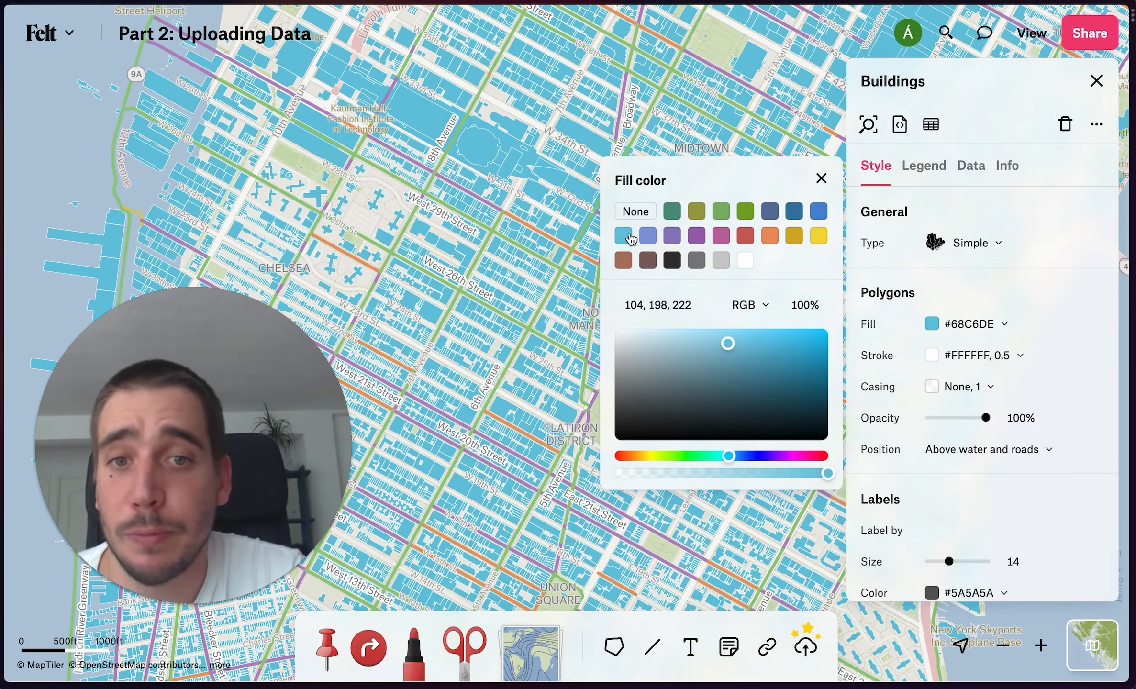
{"action": "left_click", "coordinate": [794, 211]}
{"action": "left_click", "coordinate": [821, 178]}
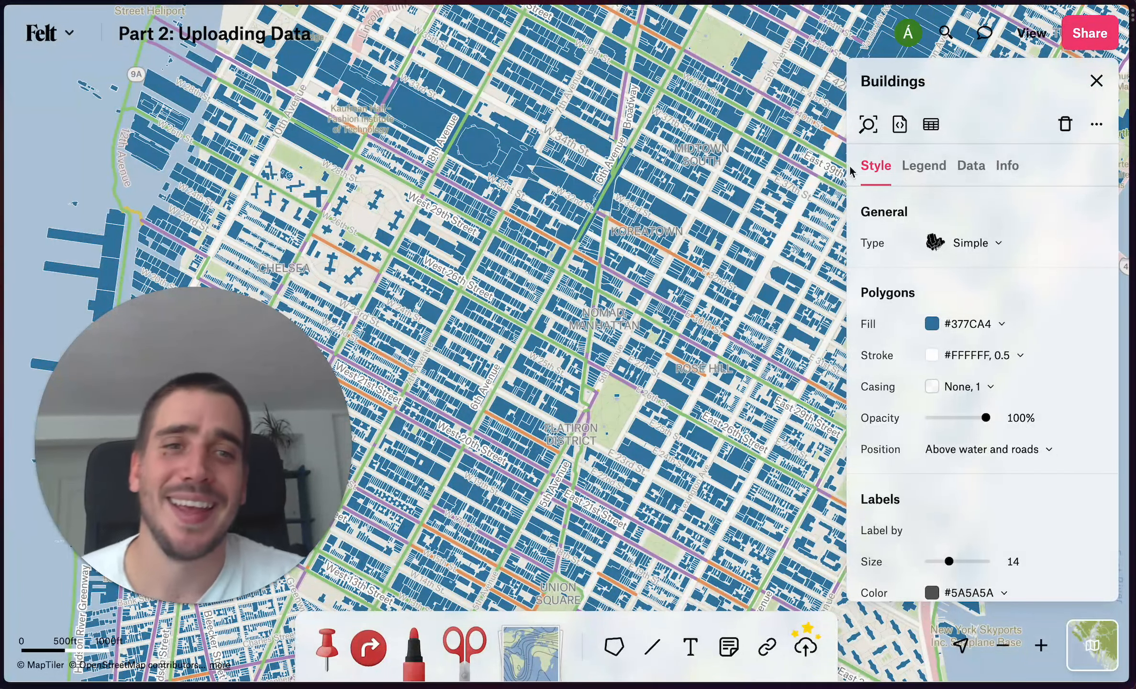
{"action": "left_click", "coordinate": [1096, 80]}
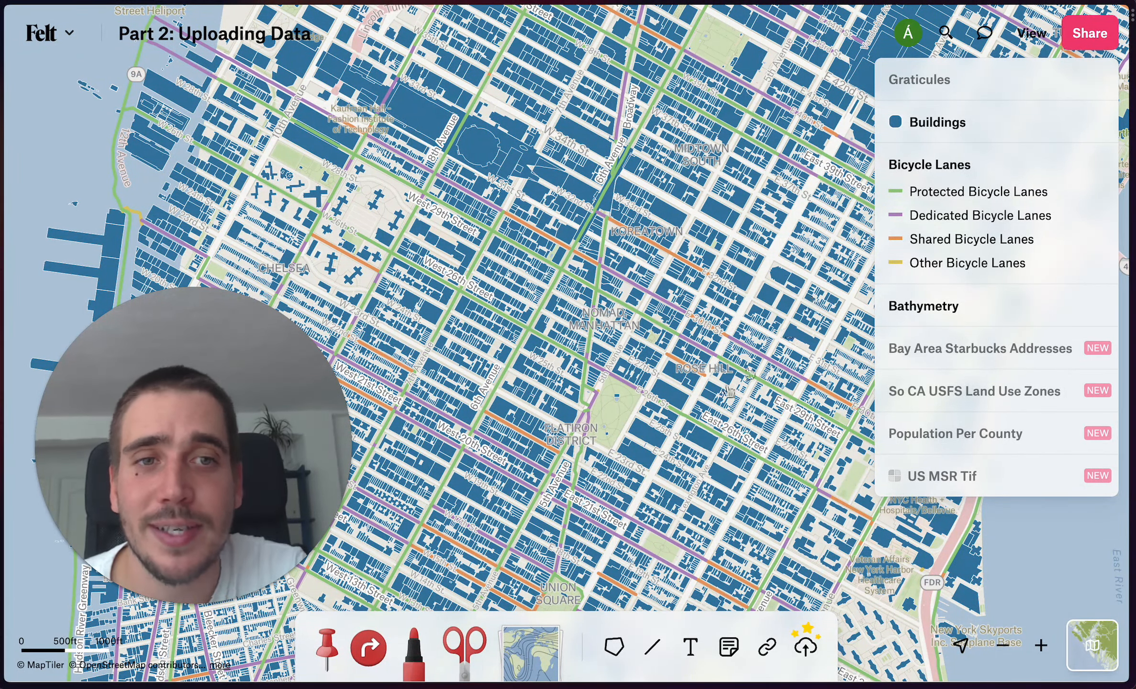
Browse the layer library's General, Boundaries, Infrastructure, Nature & Exploration and Science categories without adding a layer
{"action": "left_click", "coordinate": [531, 639]}
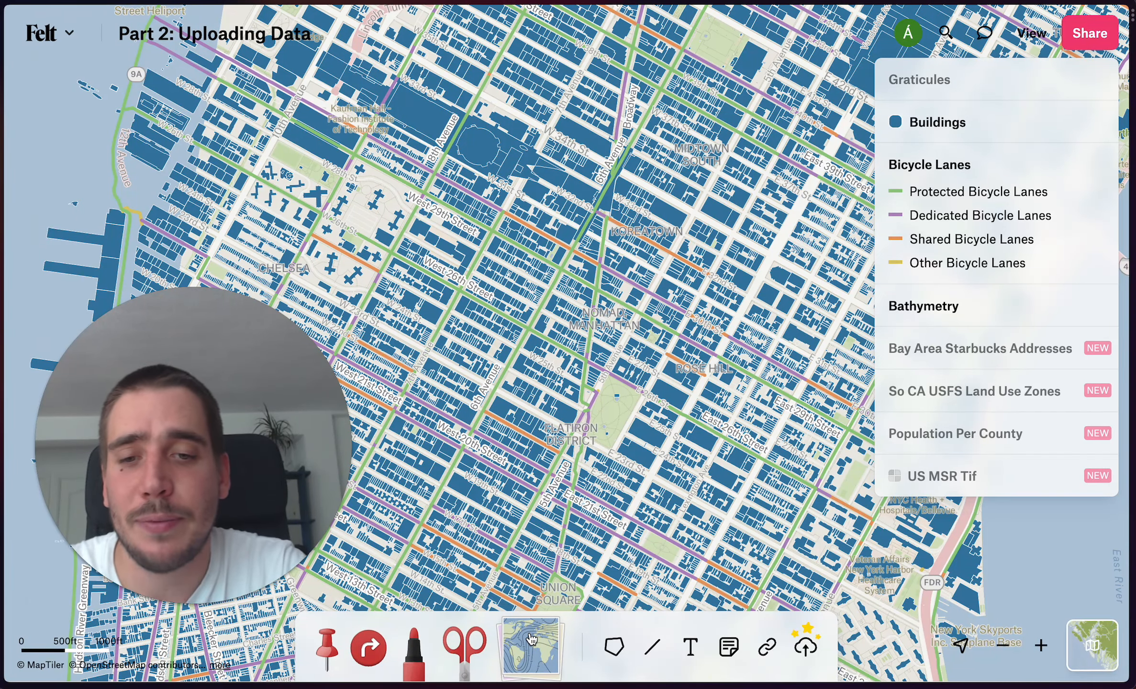
{"action": "scroll", "coordinate": [533, 483], "scroll_direction": "down", "scroll_amount": 2}
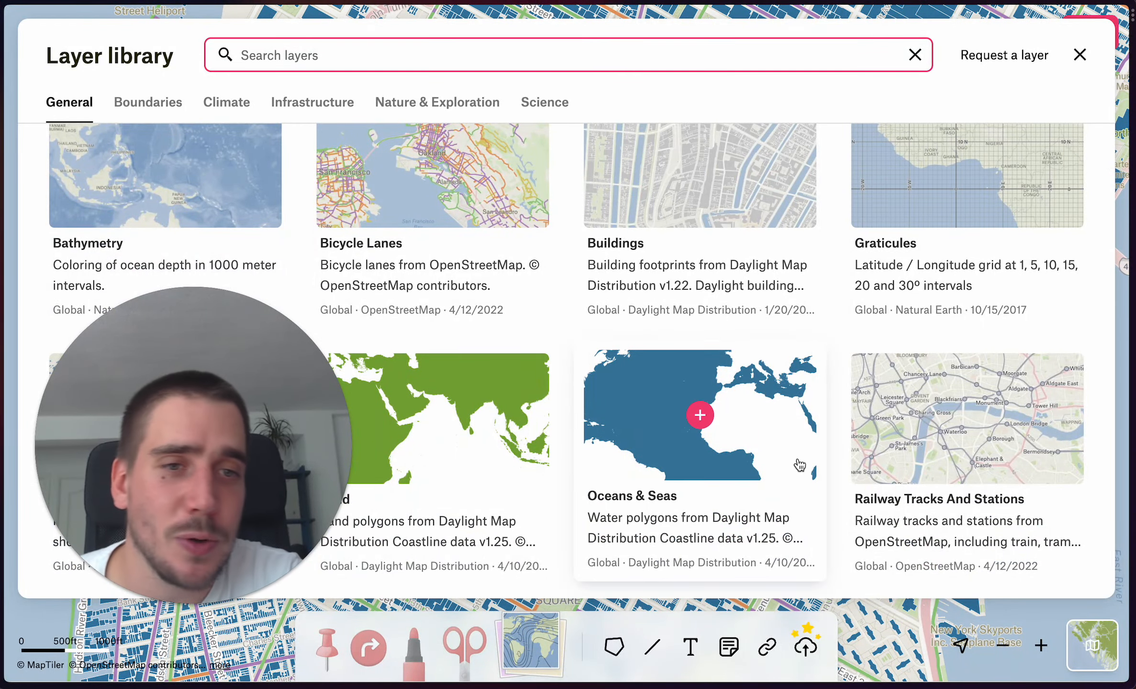
{"action": "scroll", "coordinate": [814, 455], "scroll_direction": "down", "scroll_amount": 3}
{"action": "scroll", "coordinate": [814, 460], "scroll_direction": "down", "scroll_amount": 5}
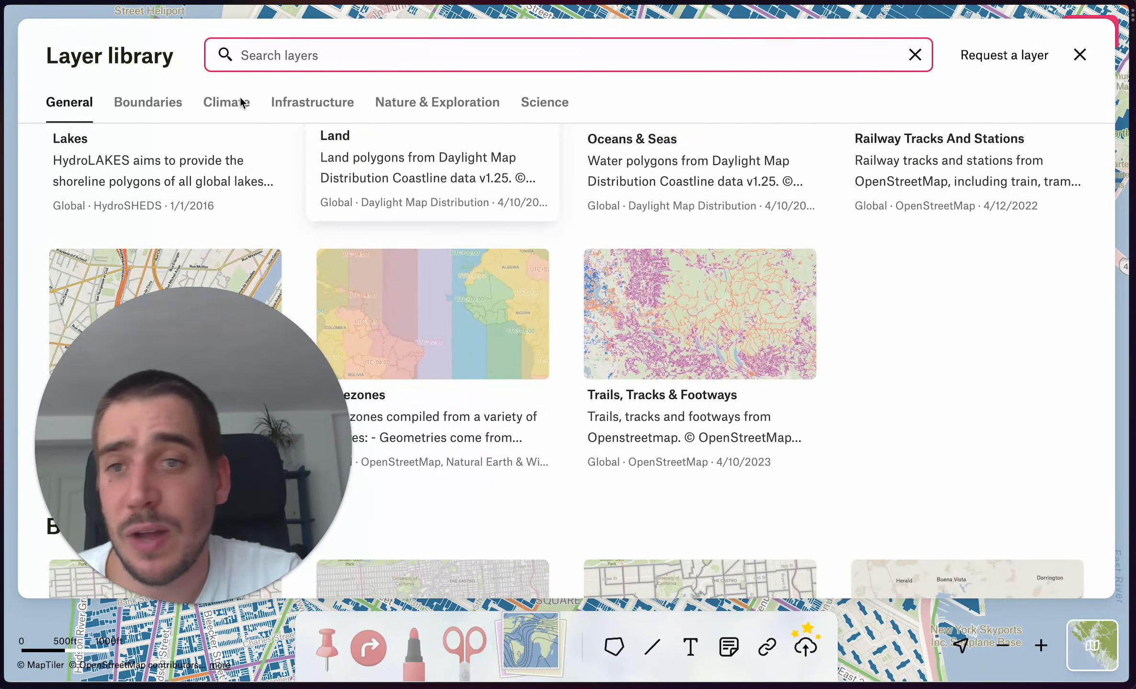
{"action": "left_click", "coordinate": [168, 110]}
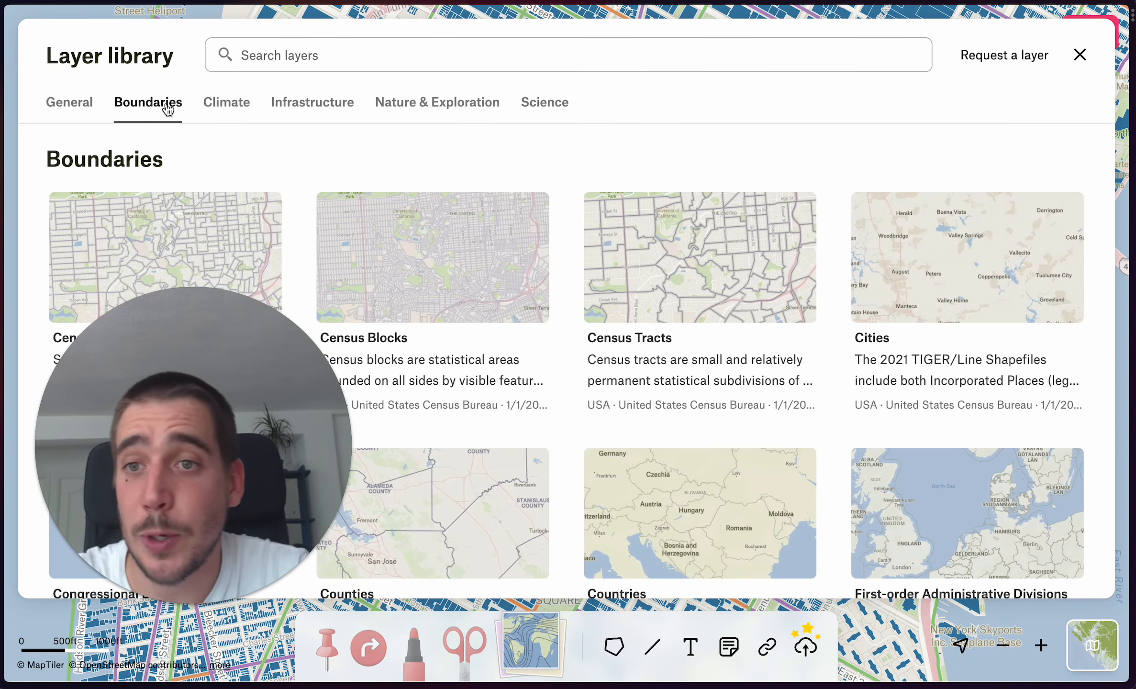
{"action": "left_click", "coordinate": [318, 107]}
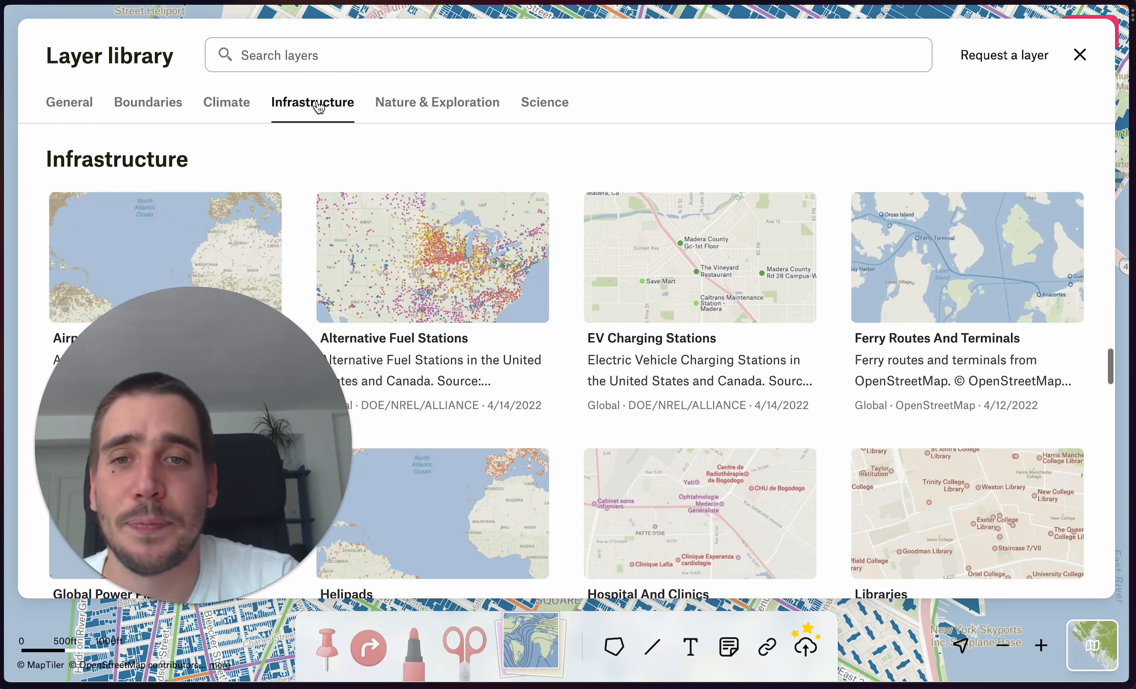
{"action": "left_click", "coordinate": [426, 101]}
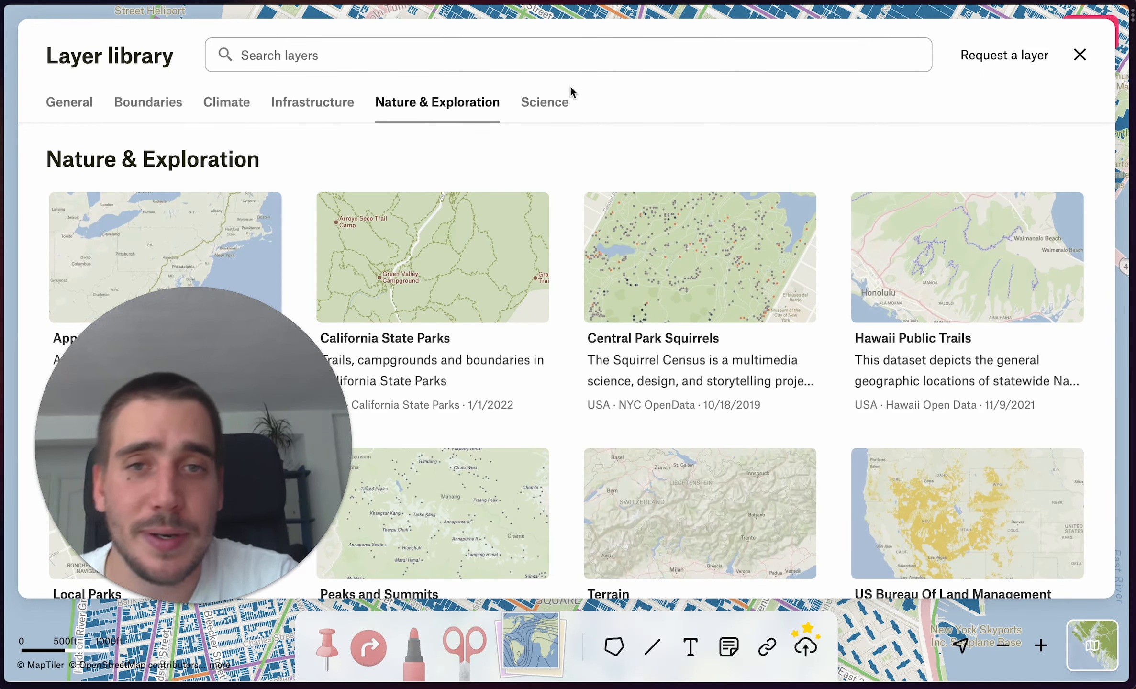
{"action": "left_click", "coordinate": [524, 110]}
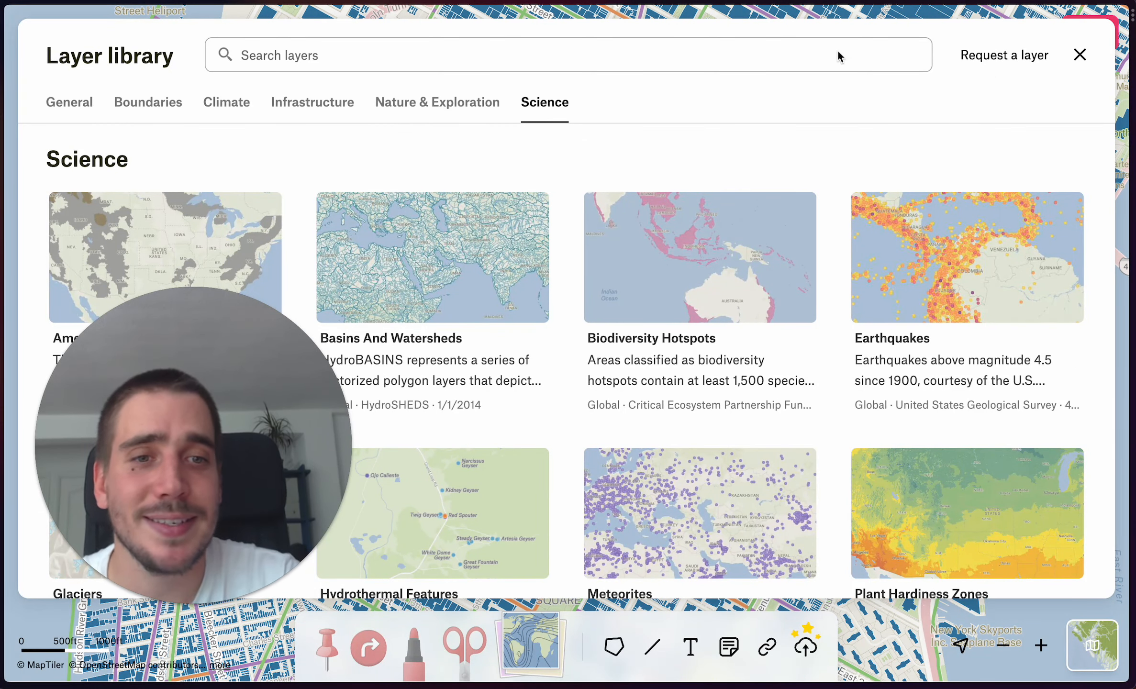
{"action": "left_click", "coordinate": [1080, 55]}
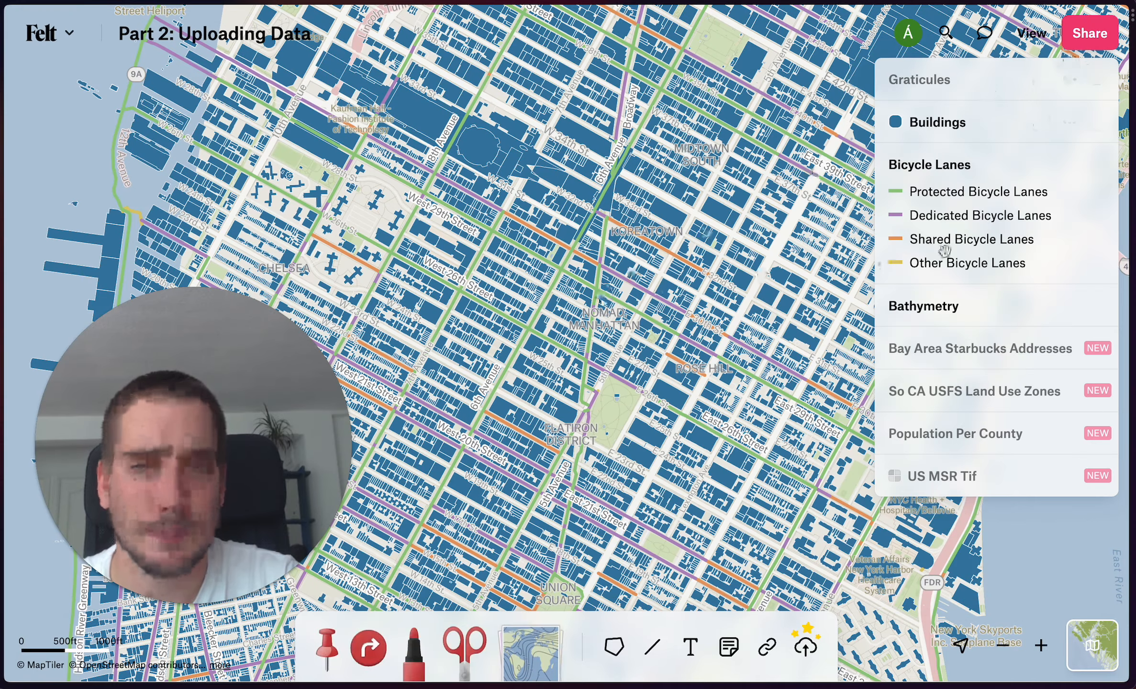
Hide the Bicycle Lanes, Buildings and Bathymetry layers, and return to the So CA USFS Land Use Zones area around the San Dimas link card
{"action": "left_click", "coordinate": [1098, 163]}
{"action": "left_click", "coordinate": [1099, 126]}
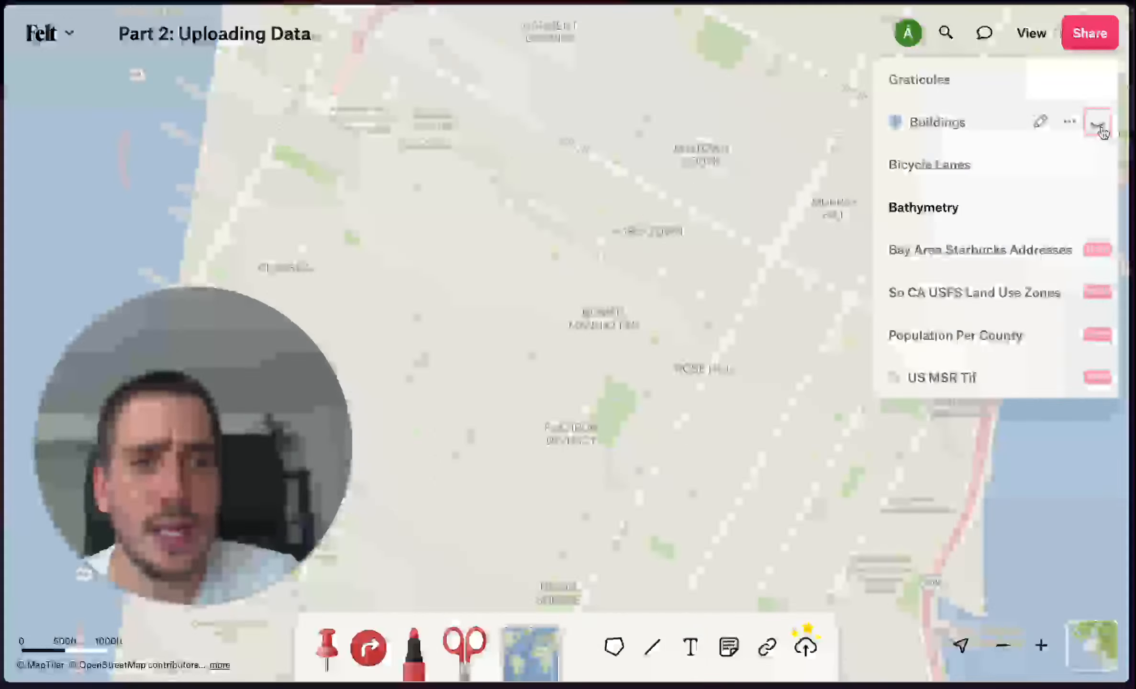
{"action": "left_click", "coordinate": [1100, 206]}
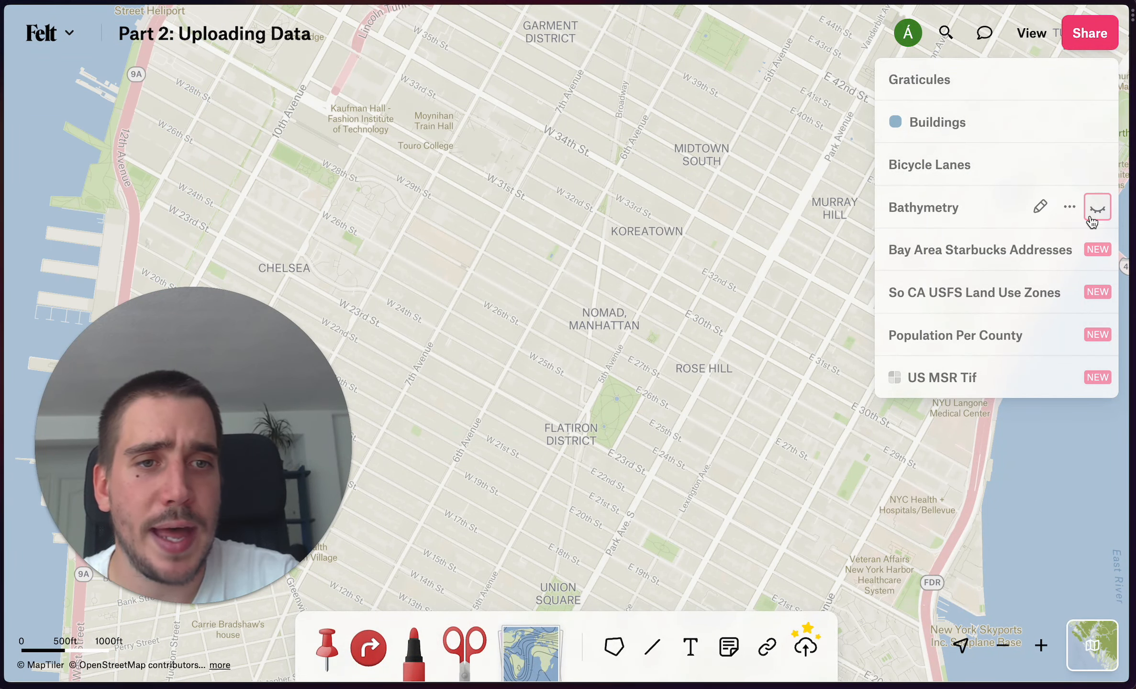
{"action": "left_click", "coordinate": [971, 293]}
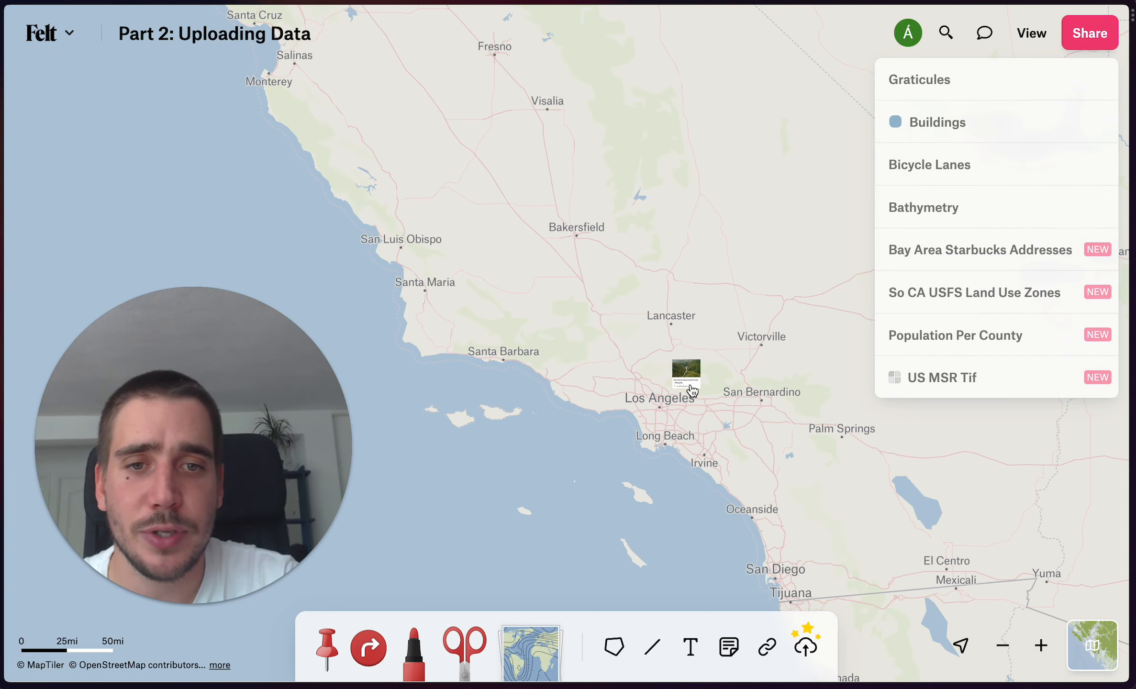
{"action": "scroll", "coordinate": [680, 394], "scroll_direction": "up", "scroll_amount": 5}
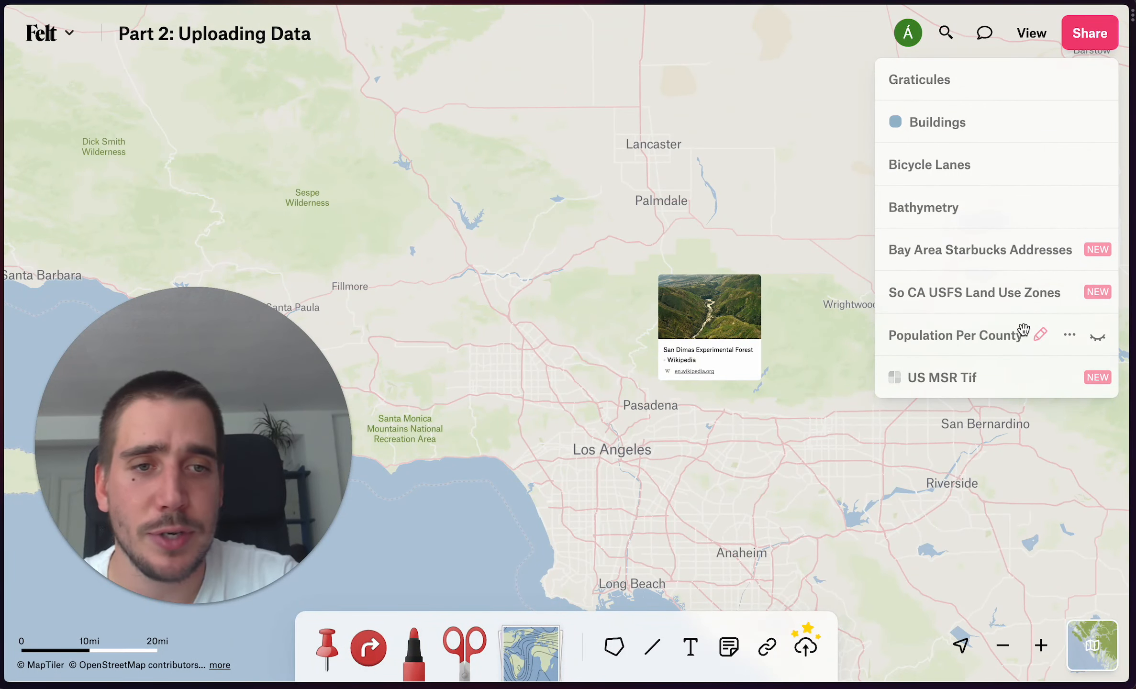
Show the So CA USFS Land Use Zones layer and view its zones around the San Dimas link card
{"action": "left_click", "coordinate": [1096, 294]}
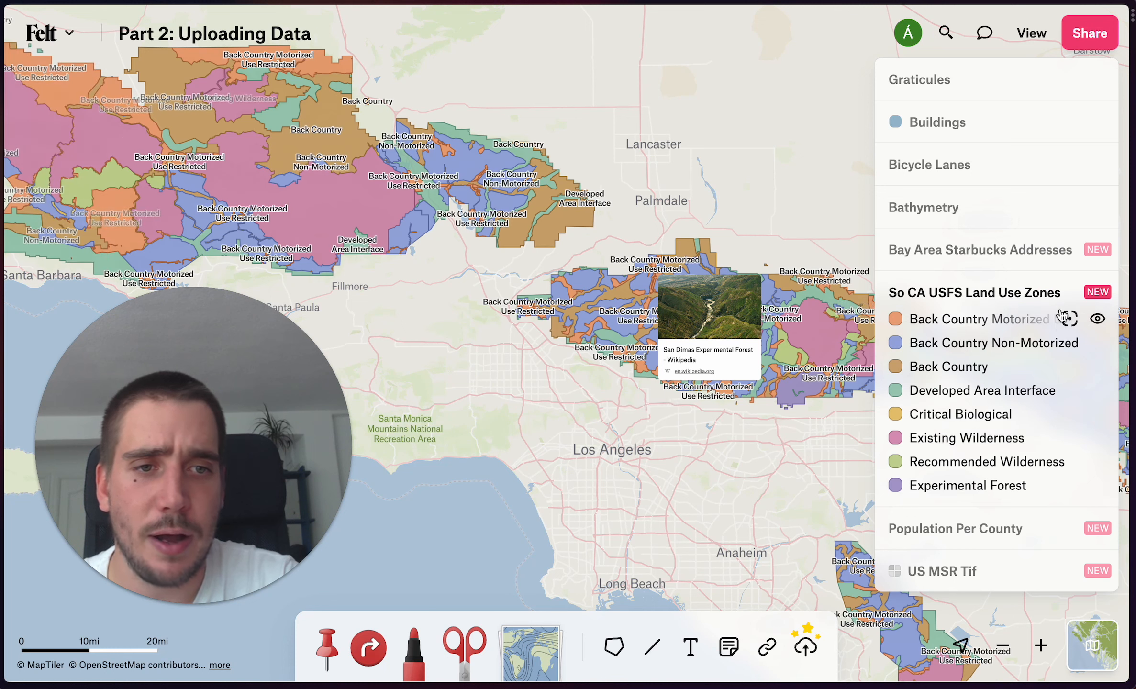
{"action": "scroll", "coordinate": [715, 402], "scroll_direction": "up", "scroll_amount": 5}
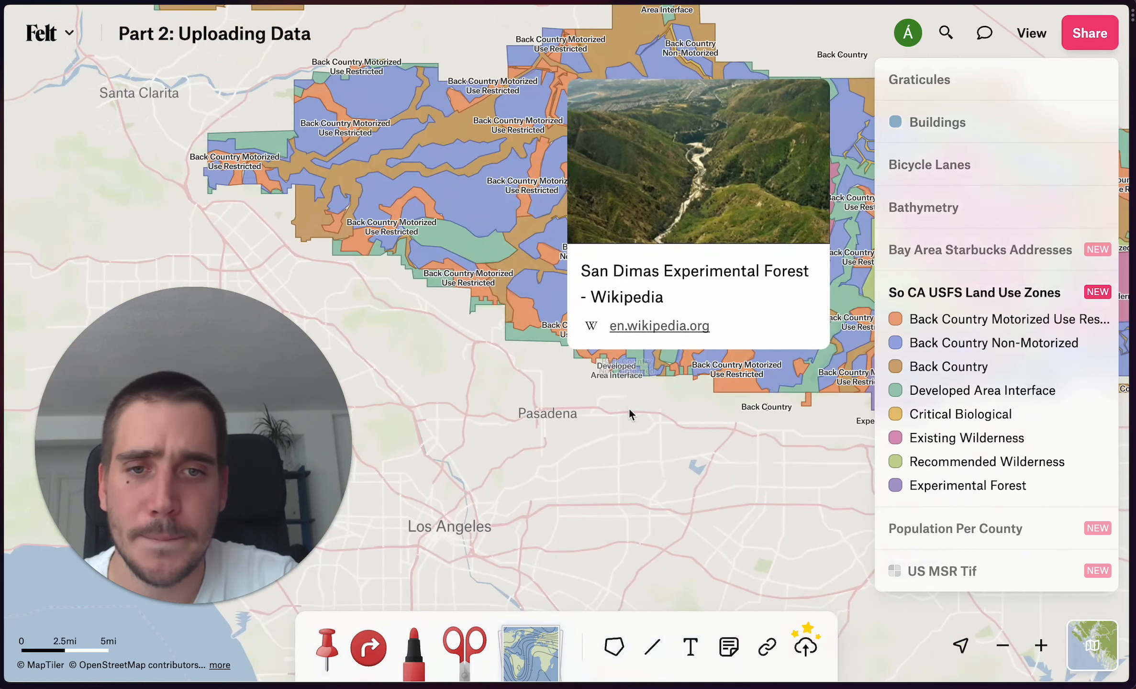
{"action": "scroll", "coordinate": [629, 488], "scroll_direction": "up", "scroll_amount": 1}
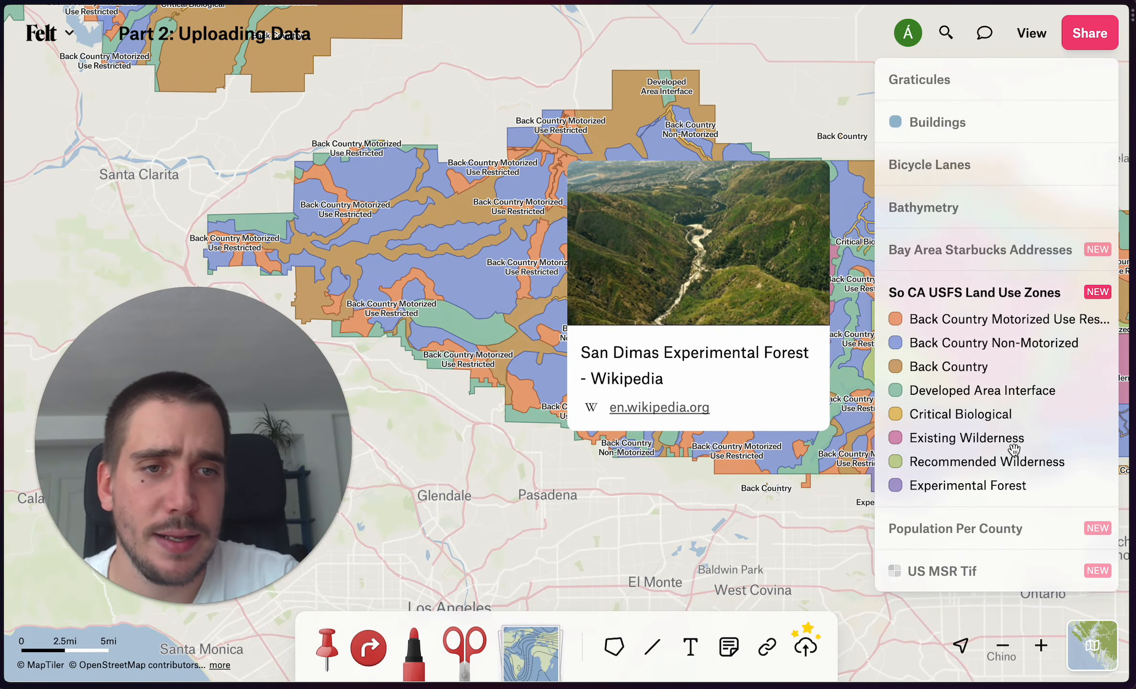
{"action": "mouse_move", "coordinate": [1096, 290]}
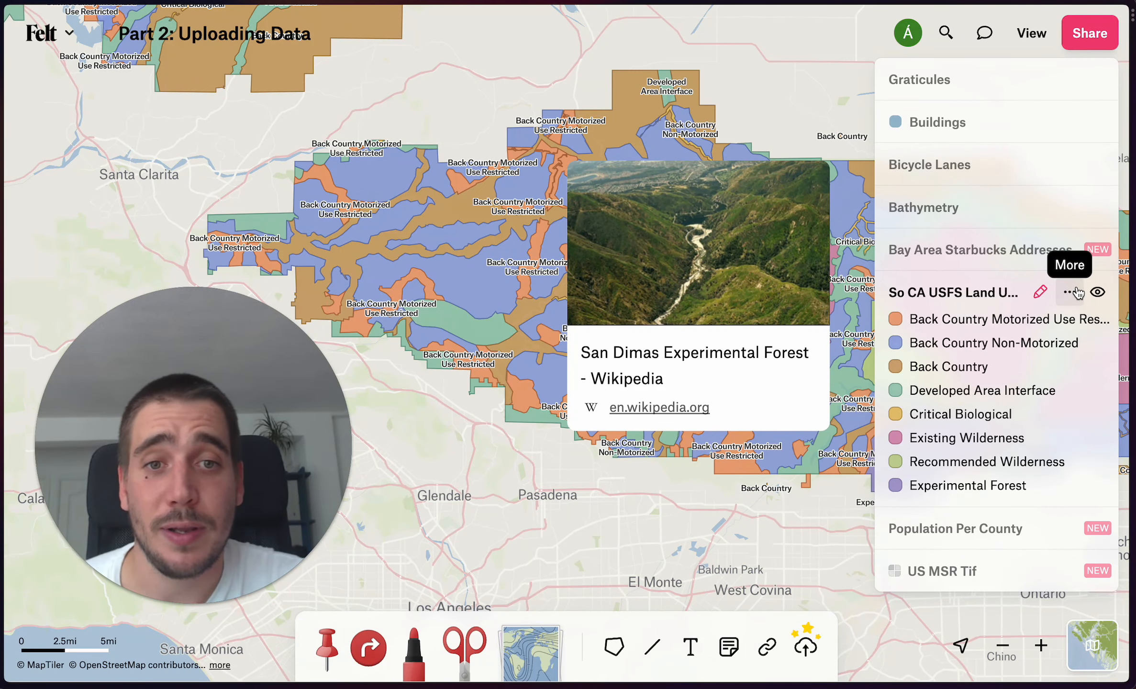
Publish the So CA USFS Land Use Zones layer to the Felt Deep Dive team's library
{"action": "left_click", "coordinate": [532, 644]}
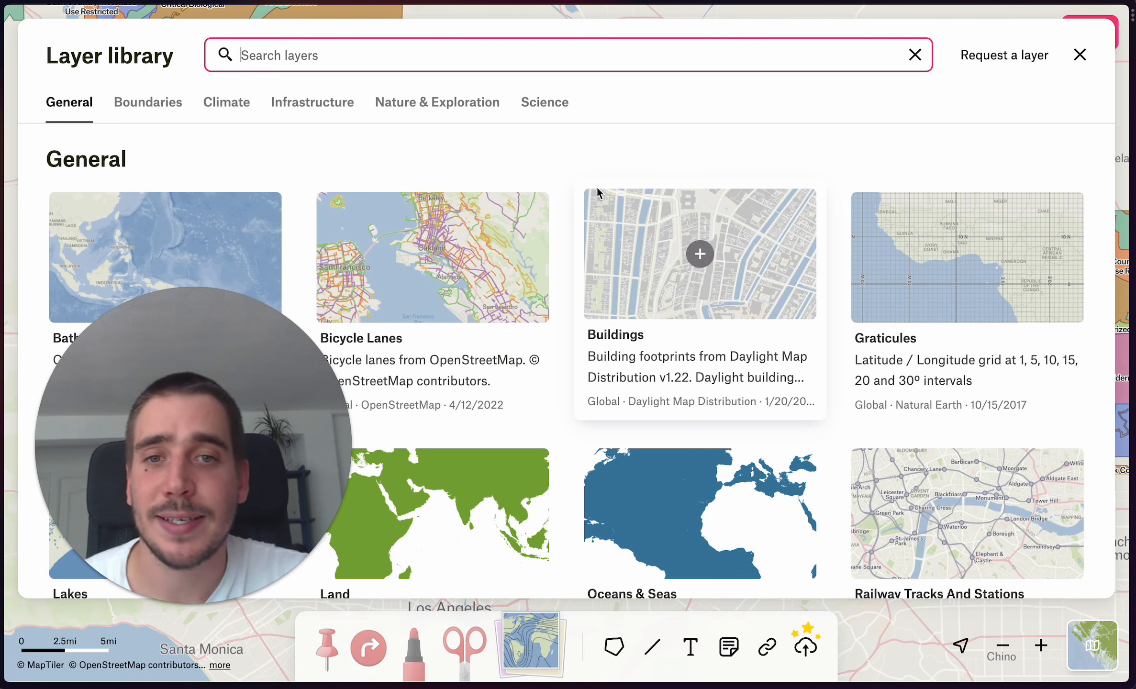
{"action": "left_click", "coordinate": [1081, 56]}
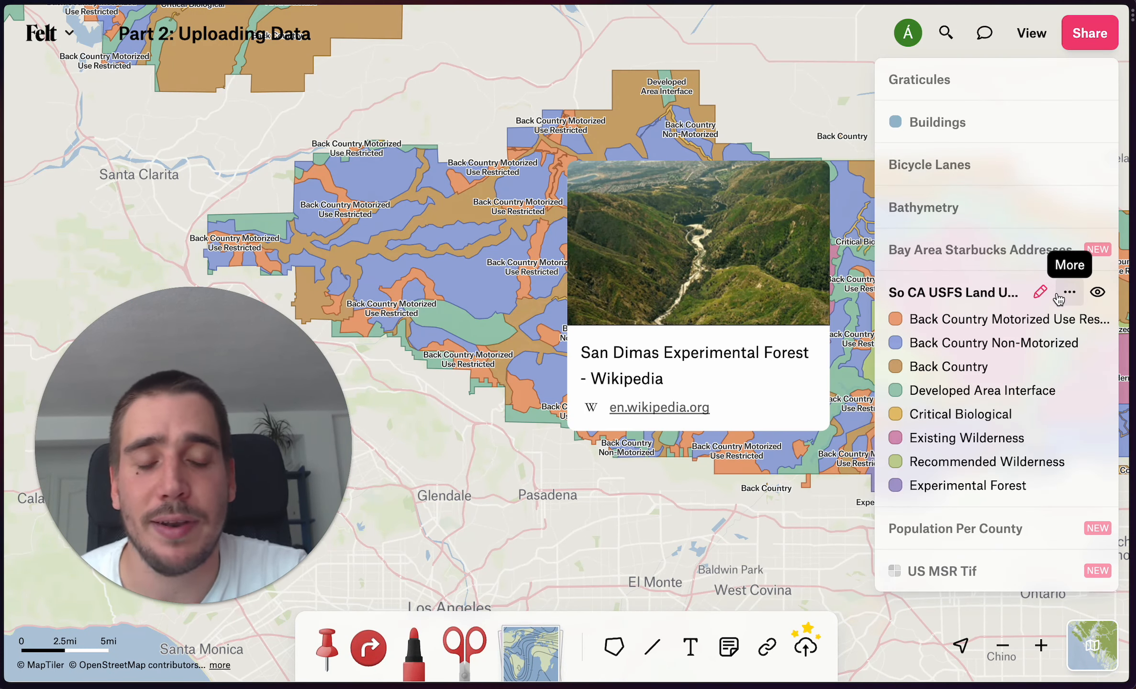
{"action": "left_click", "coordinate": [1068, 293]}
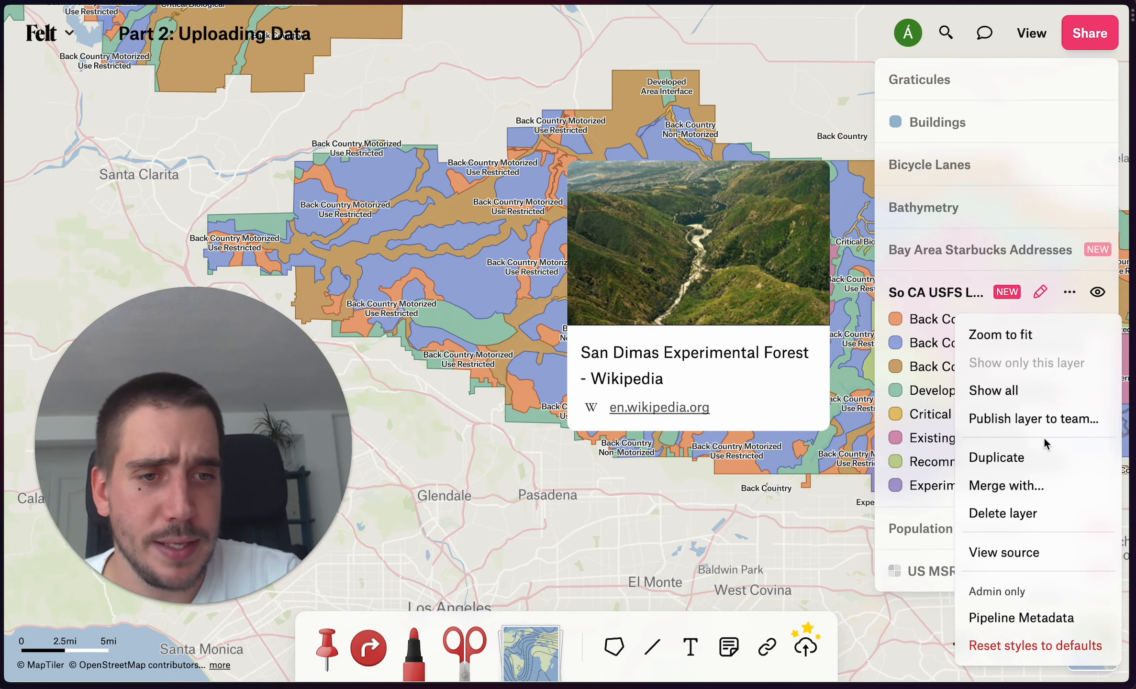
{"action": "left_click", "coordinate": [1040, 420]}
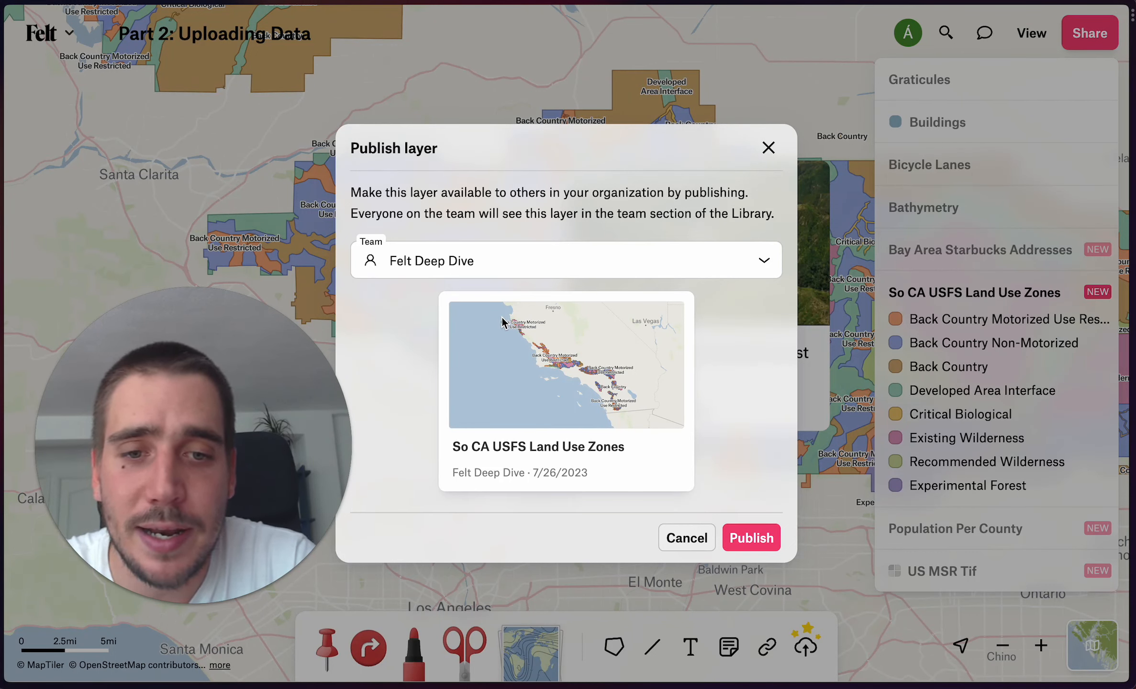
{"action": "left_click", "coordinate": [752, 538]}
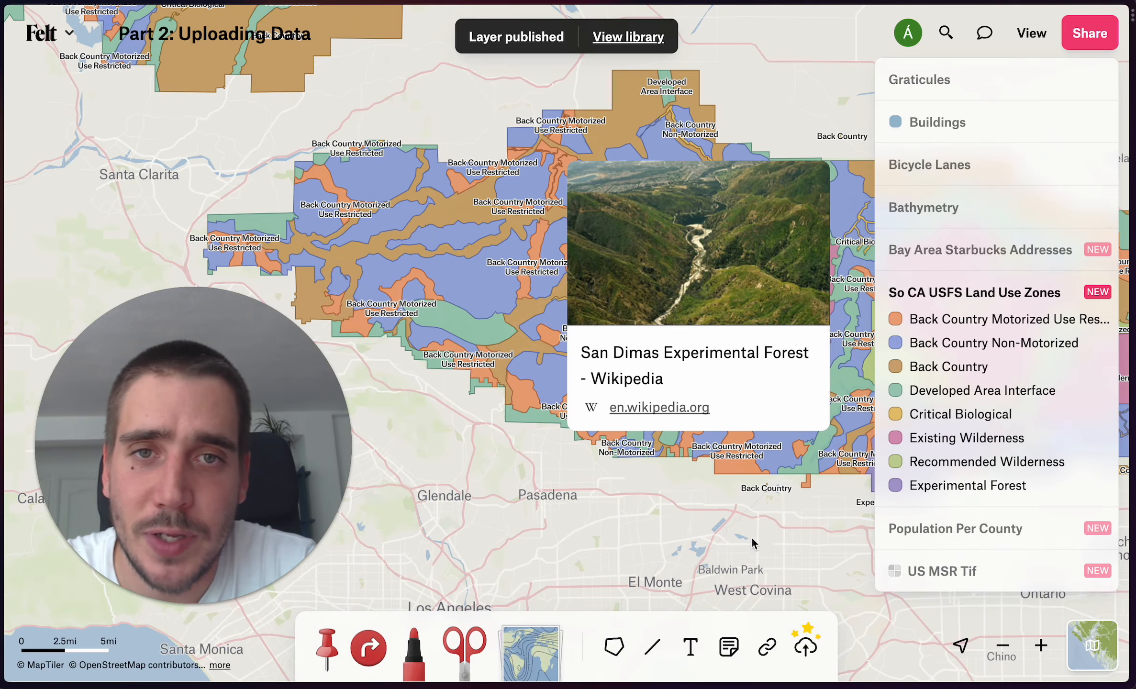
Check the Felt Deep Dive section of the layer library for the published So CA USFS Land Use Zones layer
{"action": "left_click", "coordinate": [618, 40]}
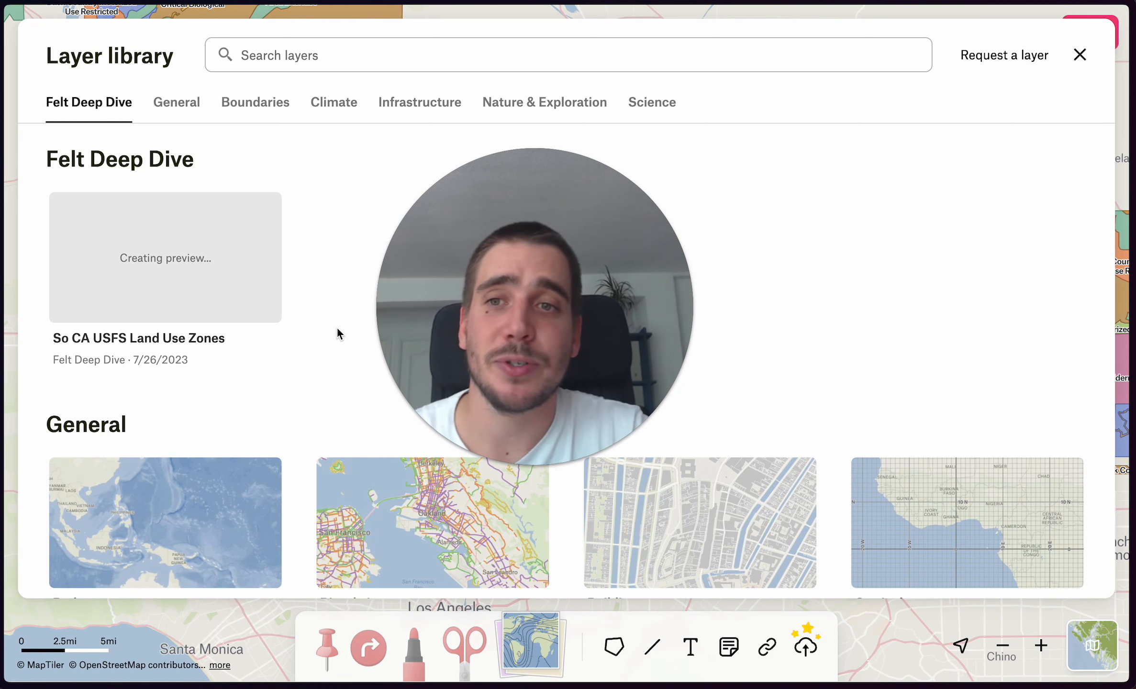
{"action": "left_click", "coordinate": [1077, 50]}
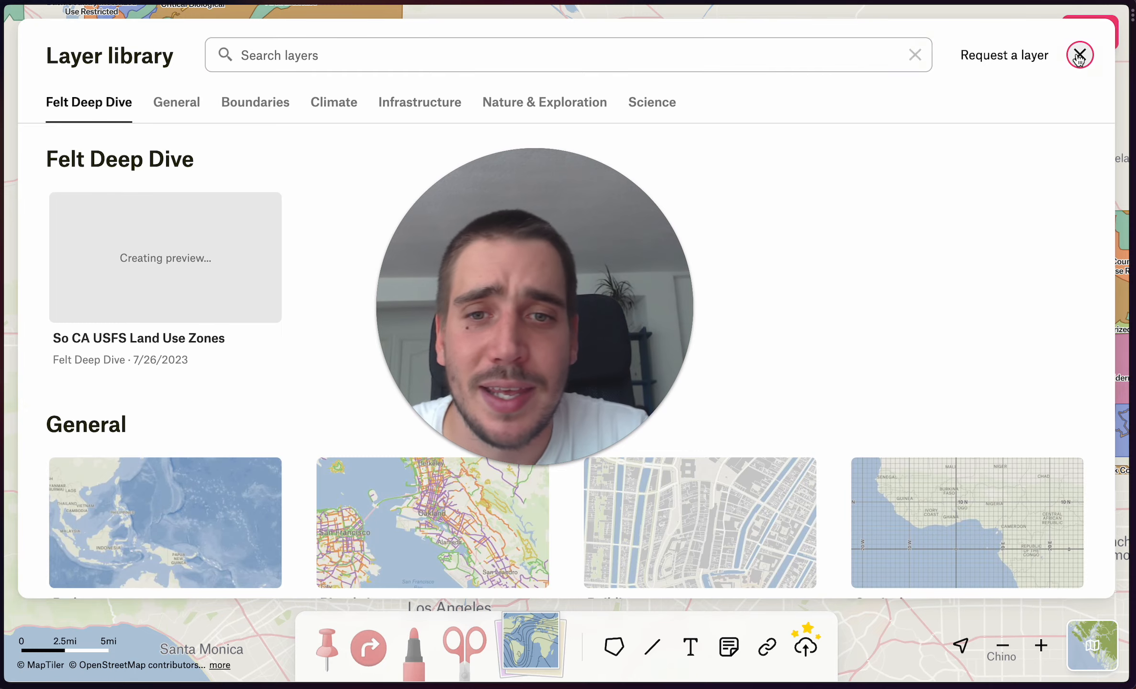
{"action": "left_click", "coordinate": [1079, 54]}
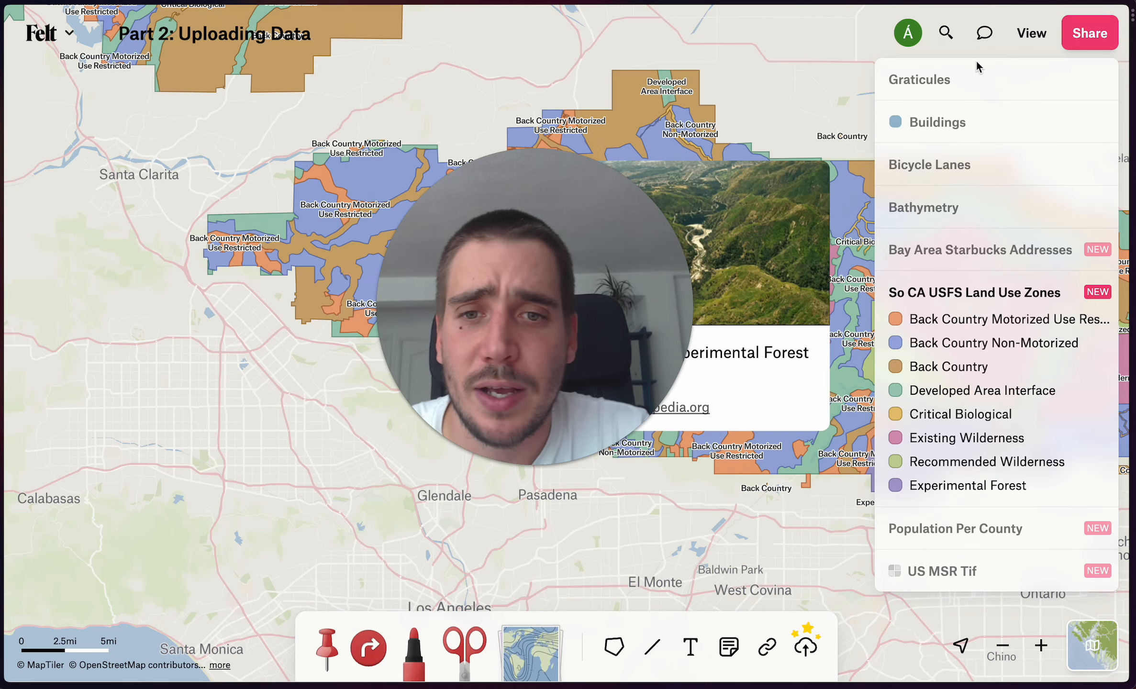
Leave the map for the home page and list the recently viewed maps
{"action": "left_click", "coordinate": [59, 42]}
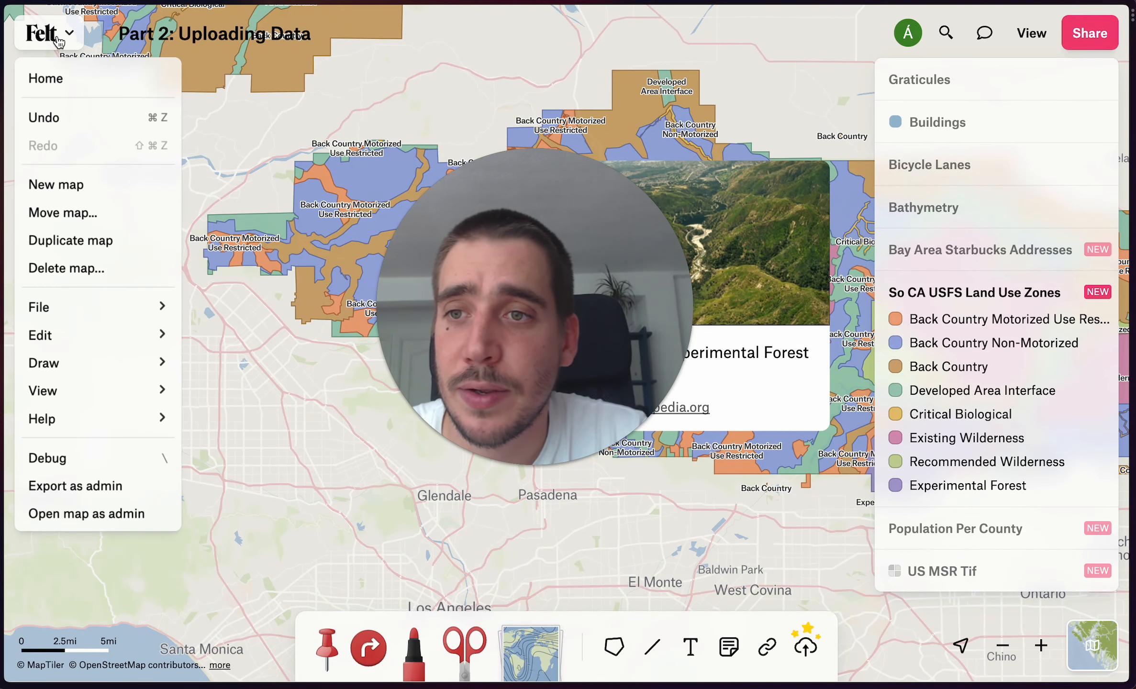
{"action": "left_click", "coordinate": [85, 79]}
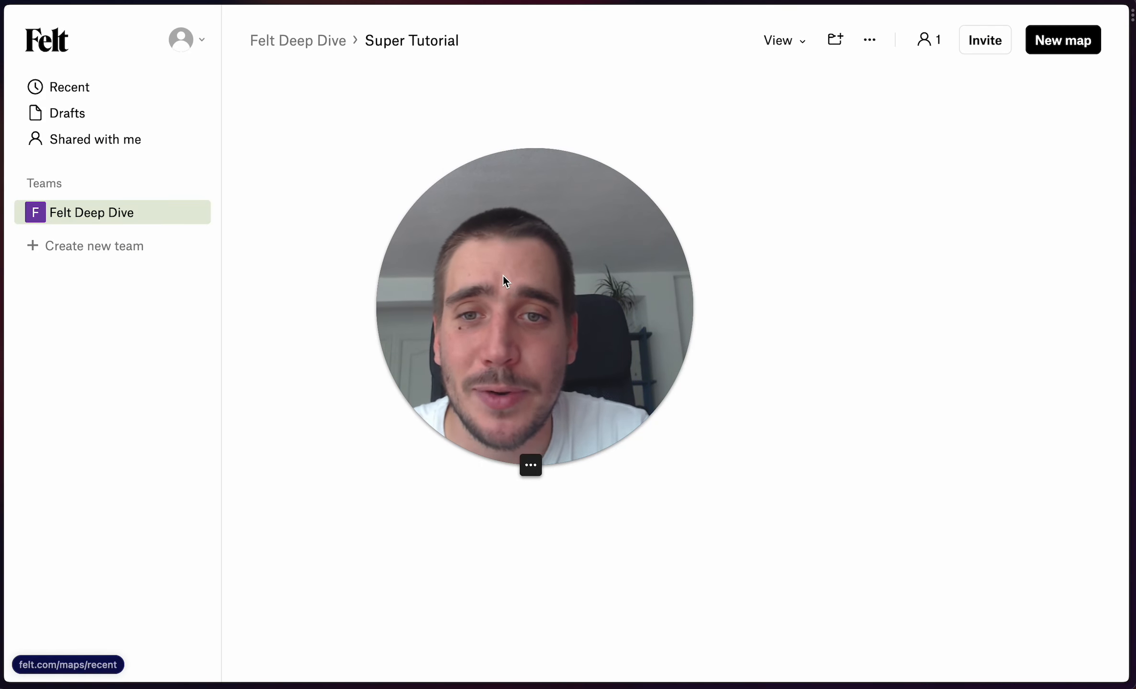
{"action": "left_click_drag", "start_coordinate": [462, 287], "coordinate": [614, 388]}
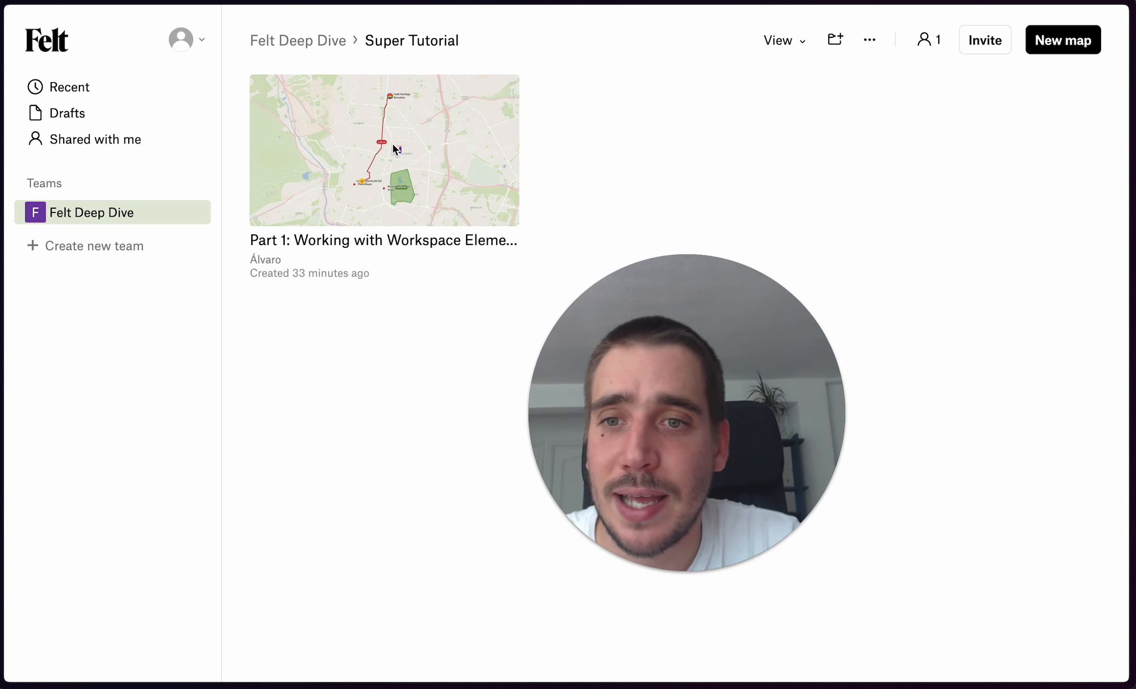
{"action": "left_click", "coordinate": [93, 99]}
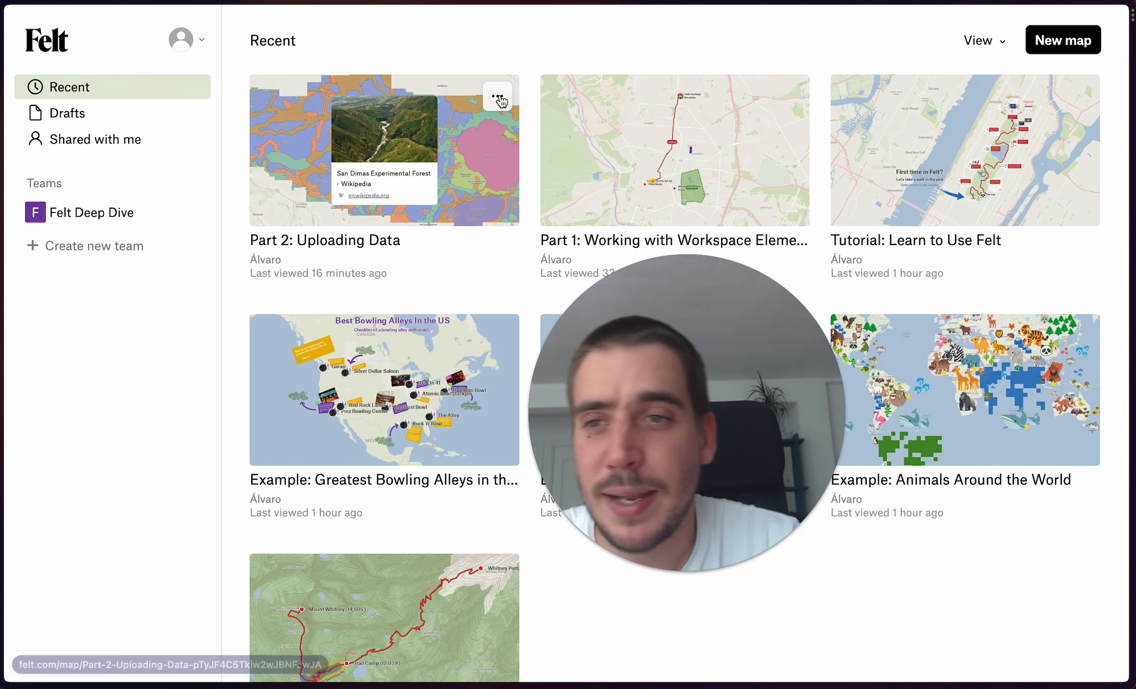
Move the Part 2: Uploading Data map into the Super Tutorial folder of the Felt Deep Dive team, and show that folder
{"action": "left_click", "coordinate": [499, 99]}
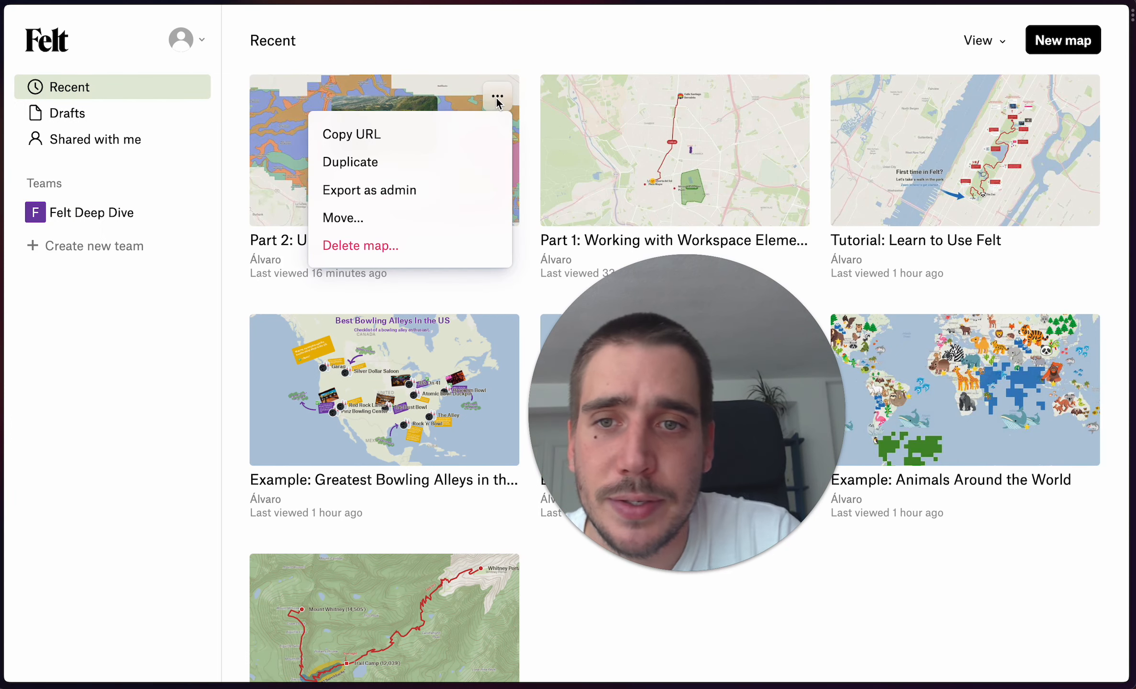
{"action": "left_click", "coordinate": [400, 220]}
{"action": "left_click", "coordinate": [400, 268]}
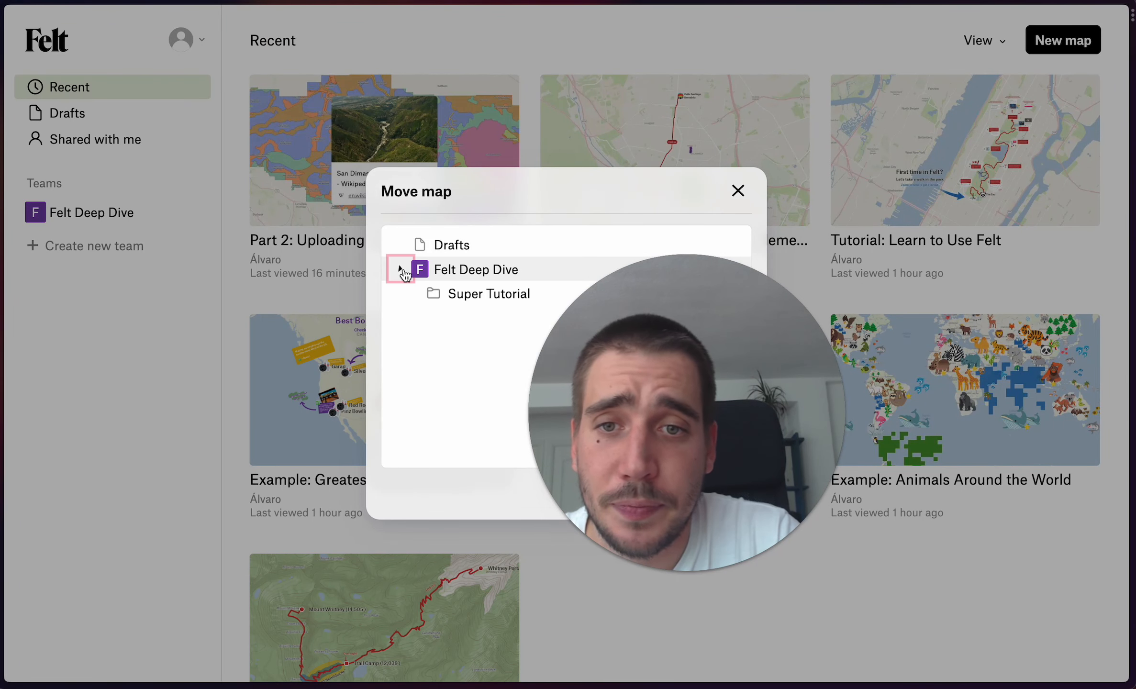
{"action": "left_click", "coordinate": [452, 294]}
{"action": "left_click_drag", "start_coordinate": [685, 373], "coordinate": [966, 269]}
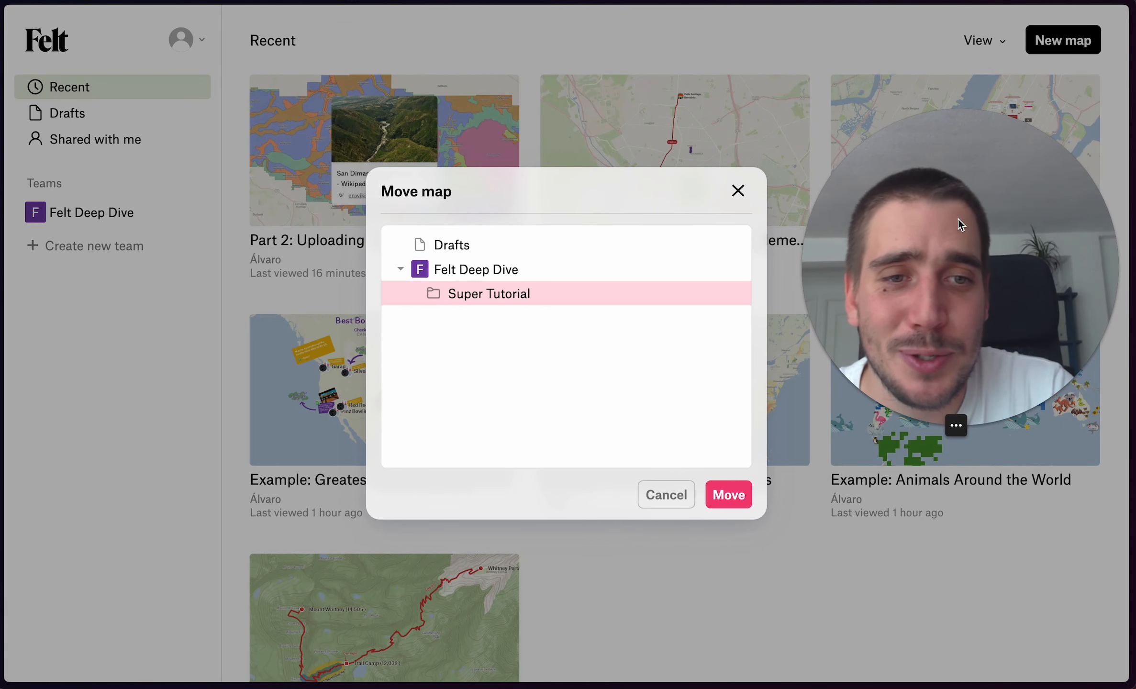
{"action": "left_click", "coordinate": [724, 497]}
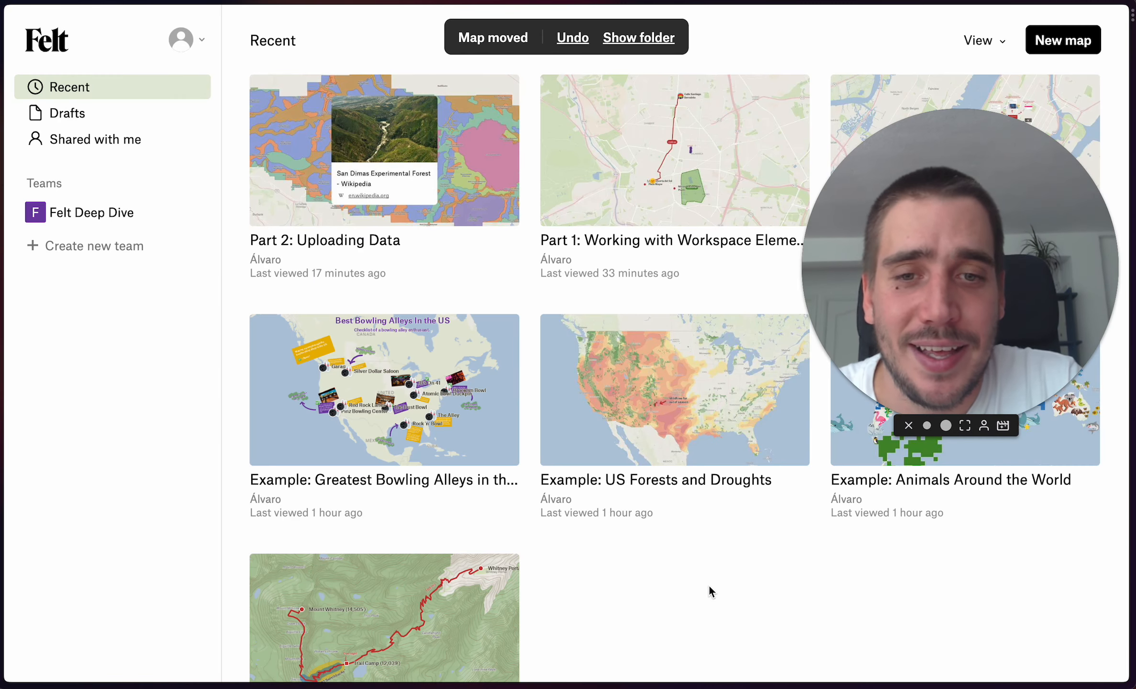
{"action": "left_click", "coordinate": [633, 38]}
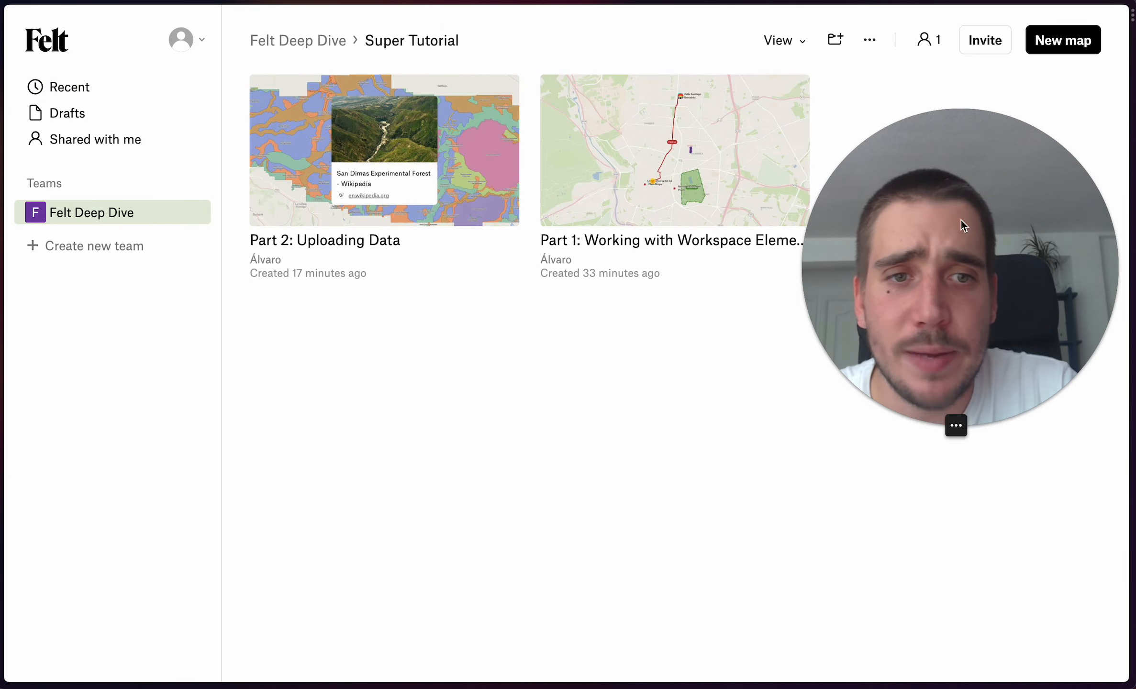
{"action": "left_click_drag", "start_coordinate": [959, 229], "coordinate": [959, 382]}
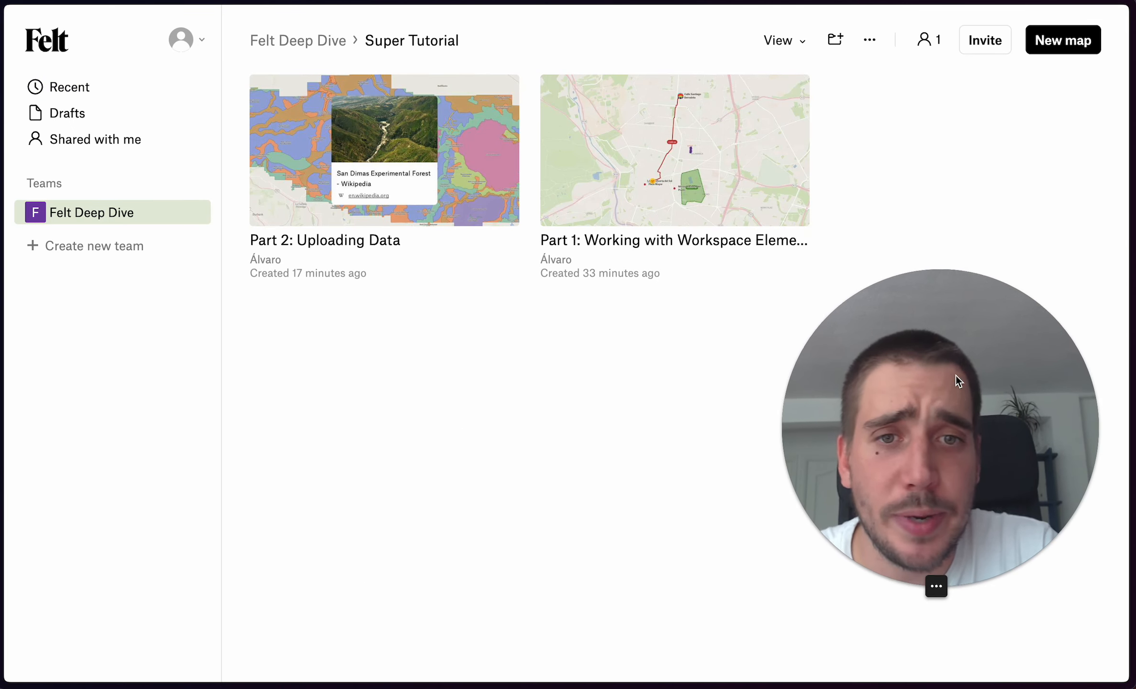
Create a new map in the Super Tutorial folder and name it "Part 3: Sharing & Collaborating"
{"action": "left_click", "coordinate": [1046, 50]}
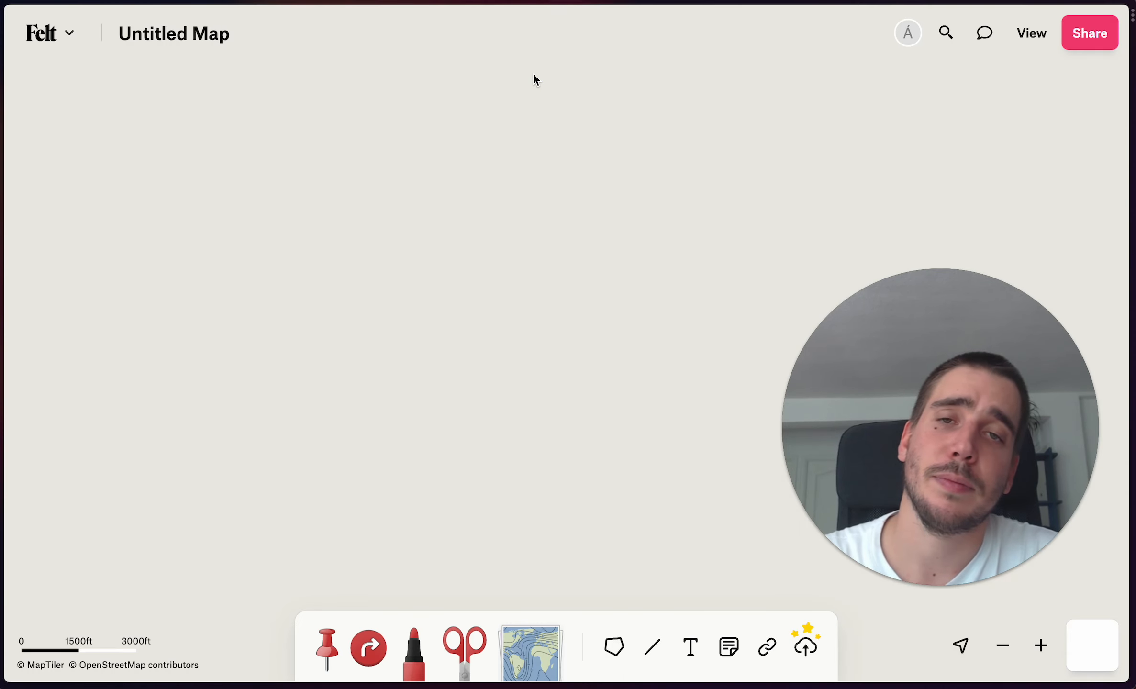
{"action": "left_click", "coordinate": [203, 36]}
{"action": "type", "text": "Part "}
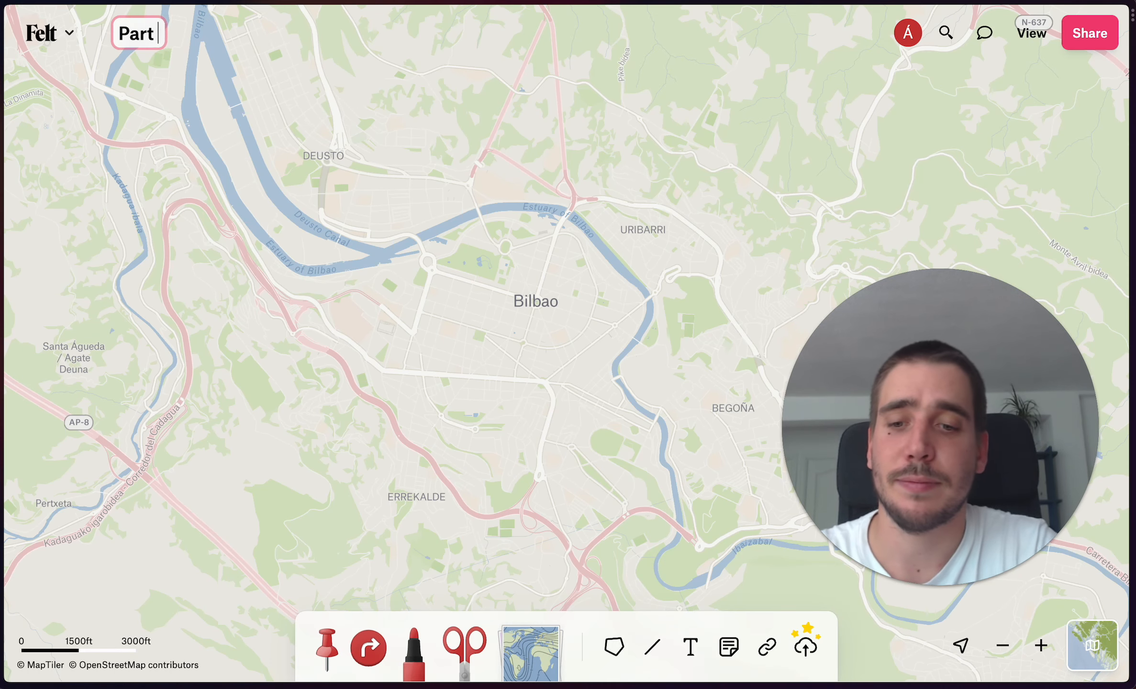
{"action": "type", "text": "3: Sharin"}
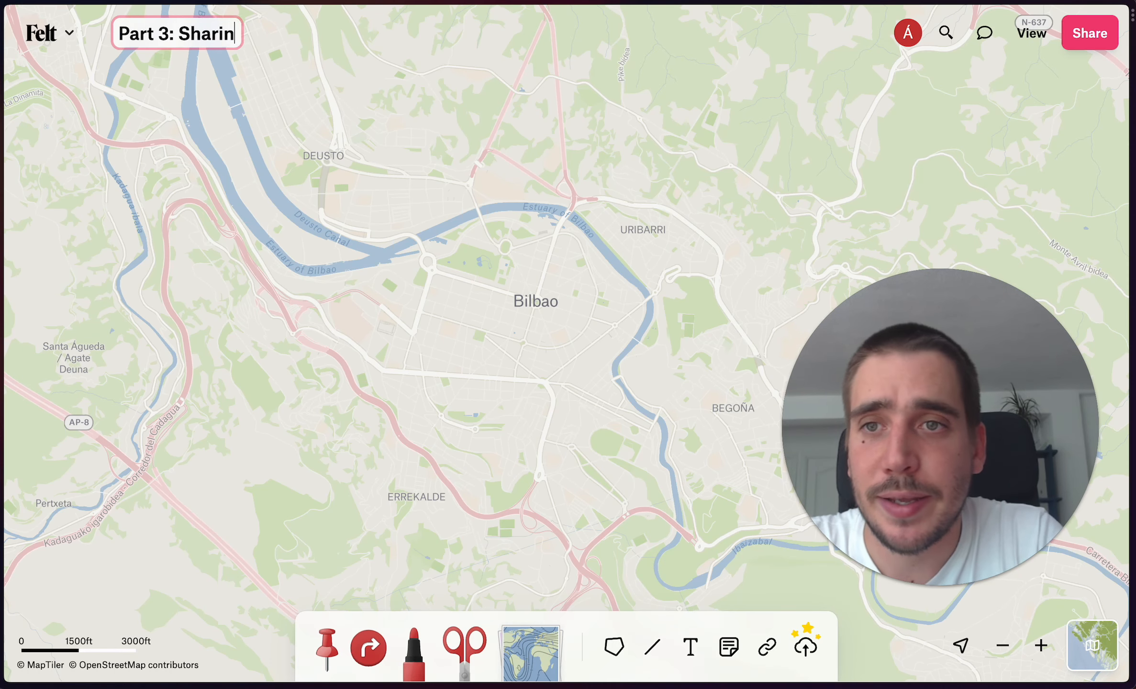
{"action": "type", "text": "g &"}
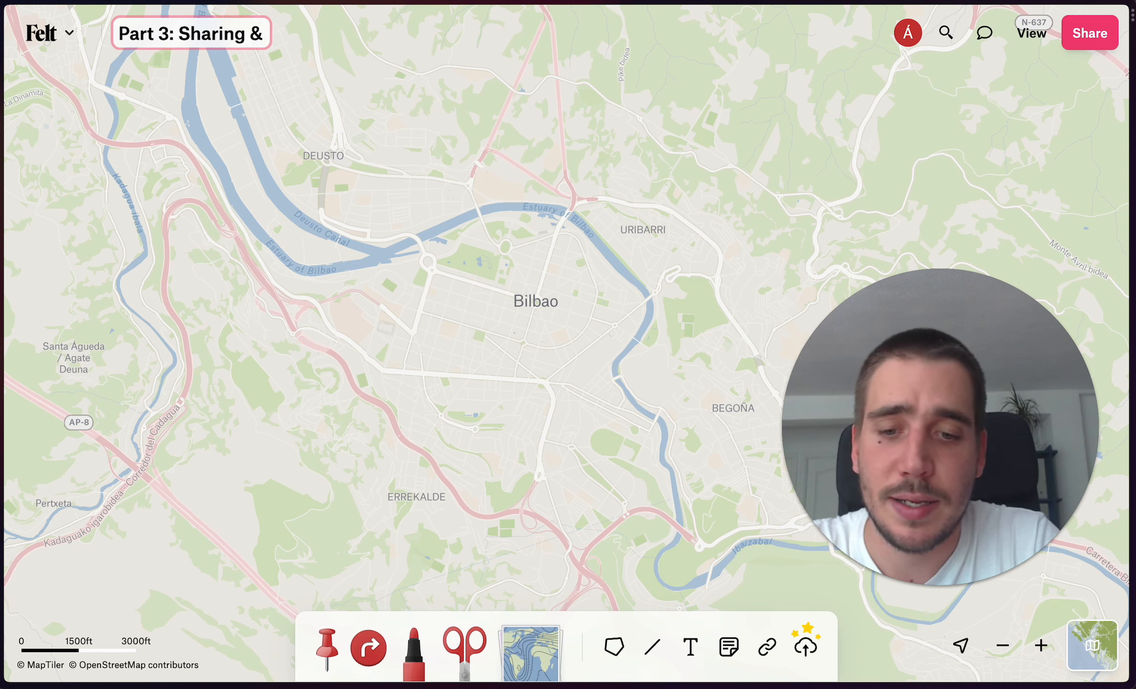
{"action": "type", "text": " Mo"}
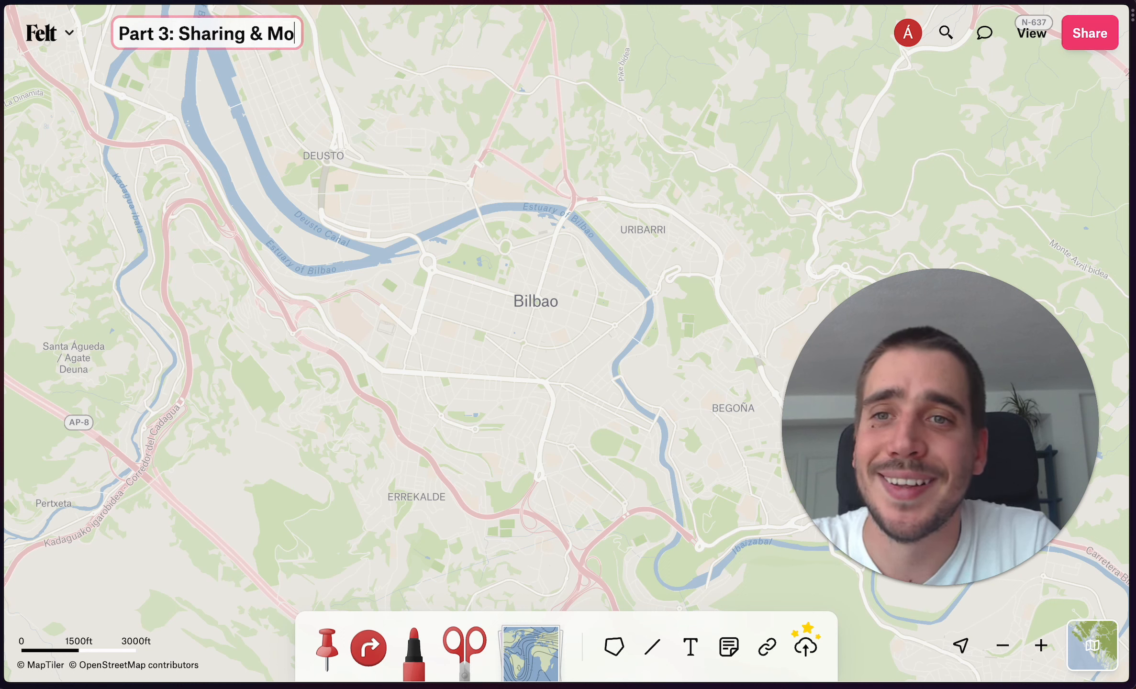
{"action": "key", "text": "BackSpace"}
{"action": "key", "text": "BackSpace"}
{"action": "type", "text": "Collaborating"}
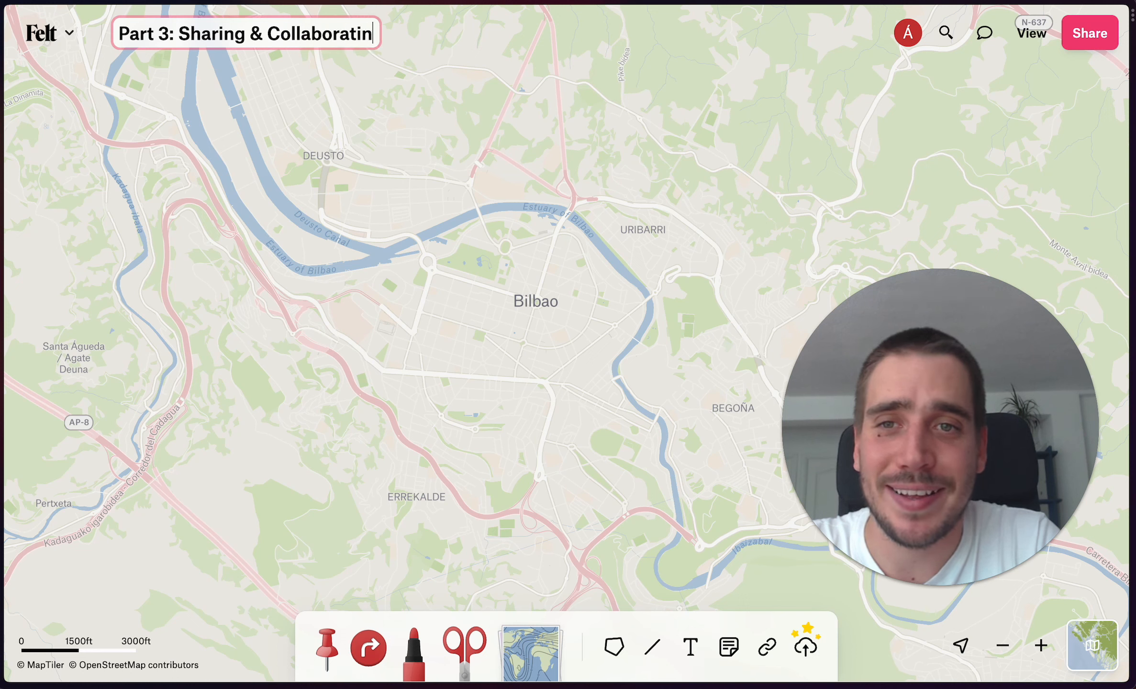
{"action": "mouse_move", "coordinate": [139, 90]}
{"action": "left_click", "coordinate": [473, 213]}
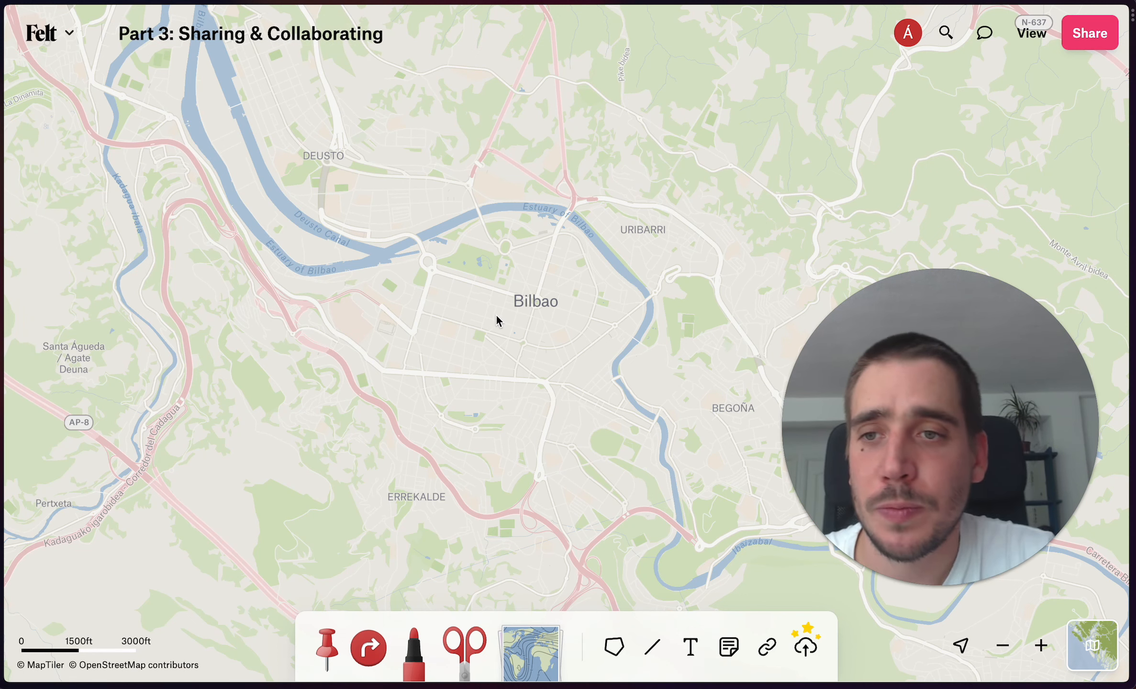
Add So CA USFS Land Use Zones from the Felt Deep Dive library to the new map, and return to the Super Tutorial folder
{"action": "left_click", "coordinate": [530, 646]}
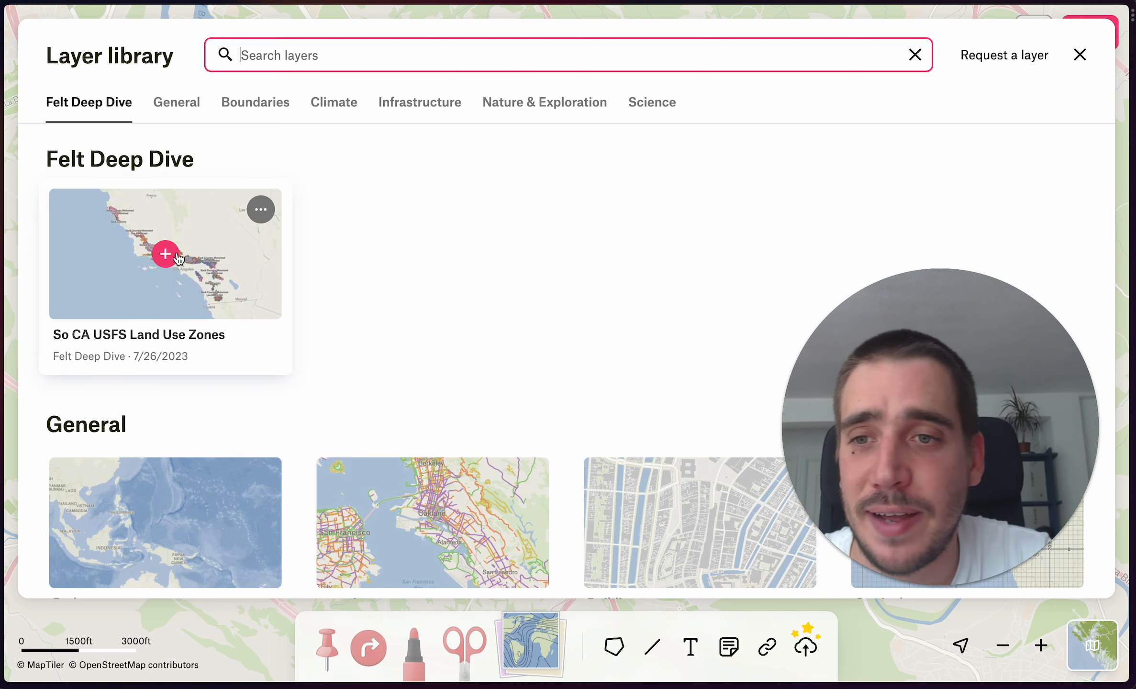
{"action": "left_click", "coordinate": [166, 254]}
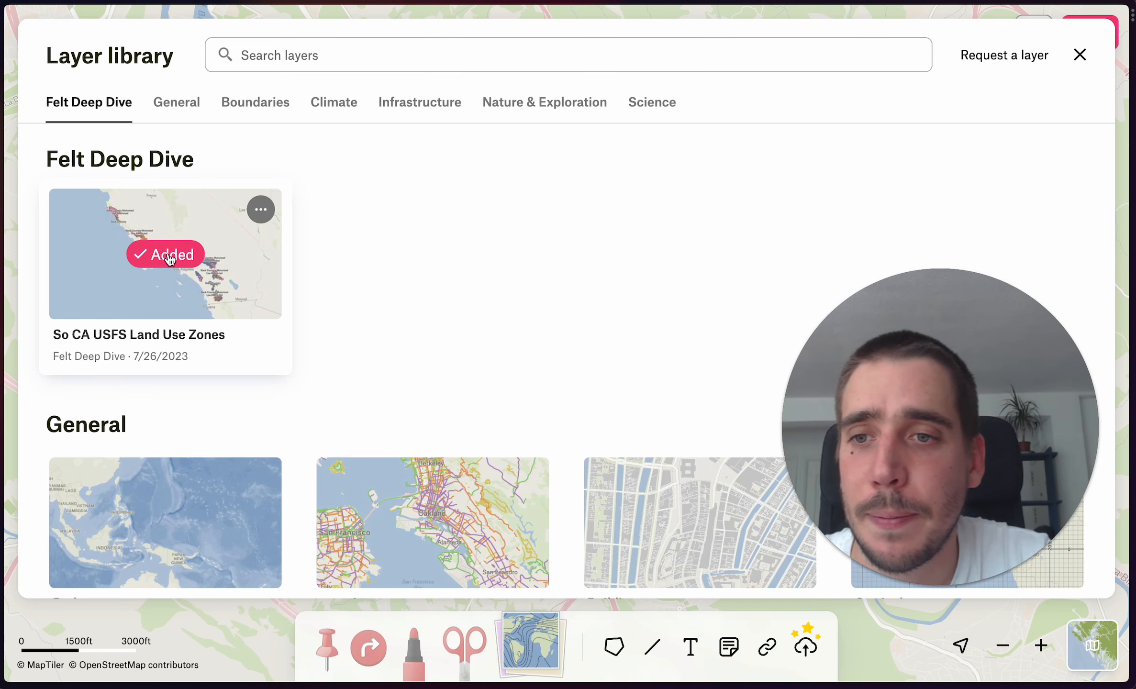
{"action": "left_click", "coordinate": [1079, 55]}
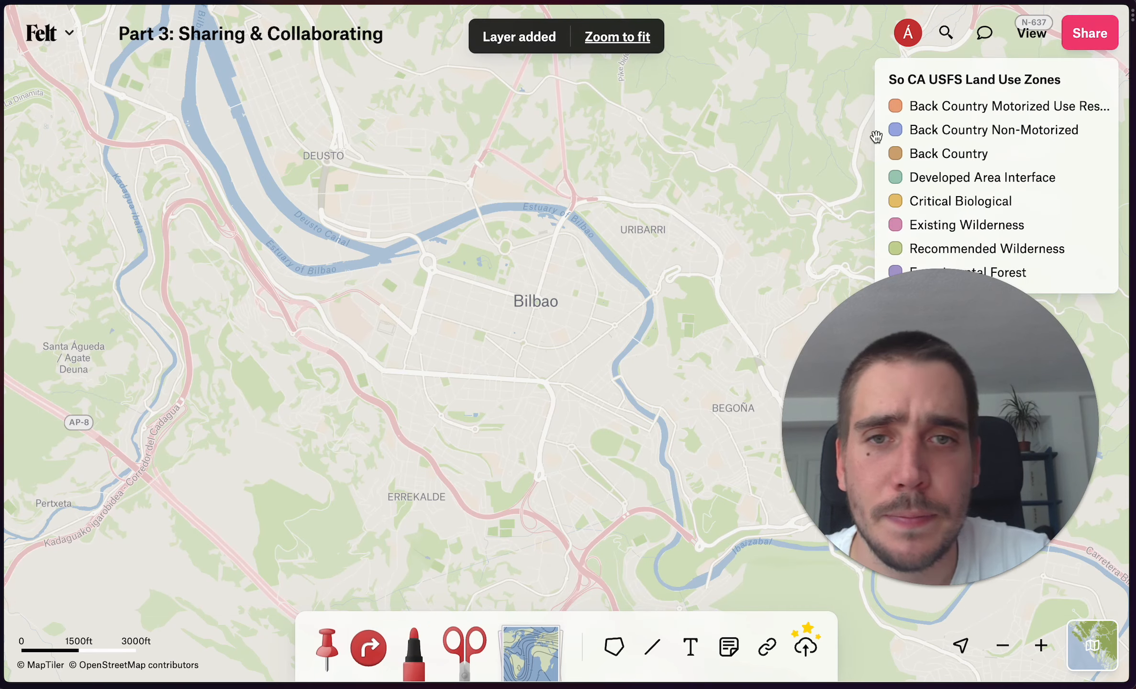
{"action": "left_click", "coordinate": [616, 49]}
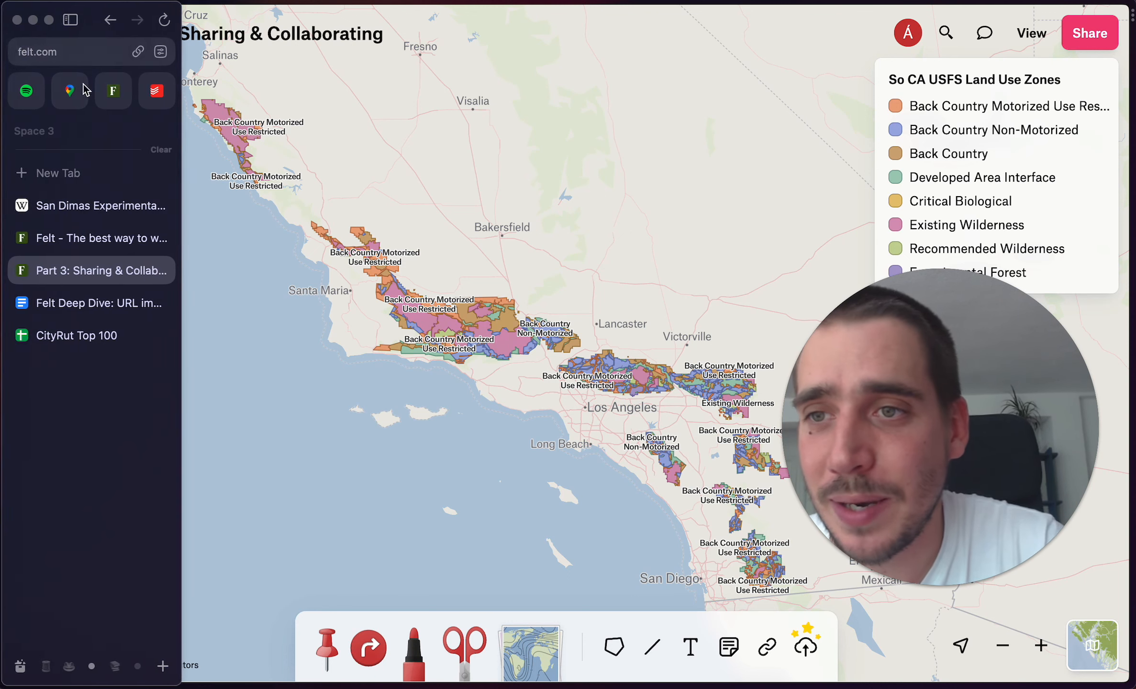
{"action": "left_click", "coordinate": [48, 32]}
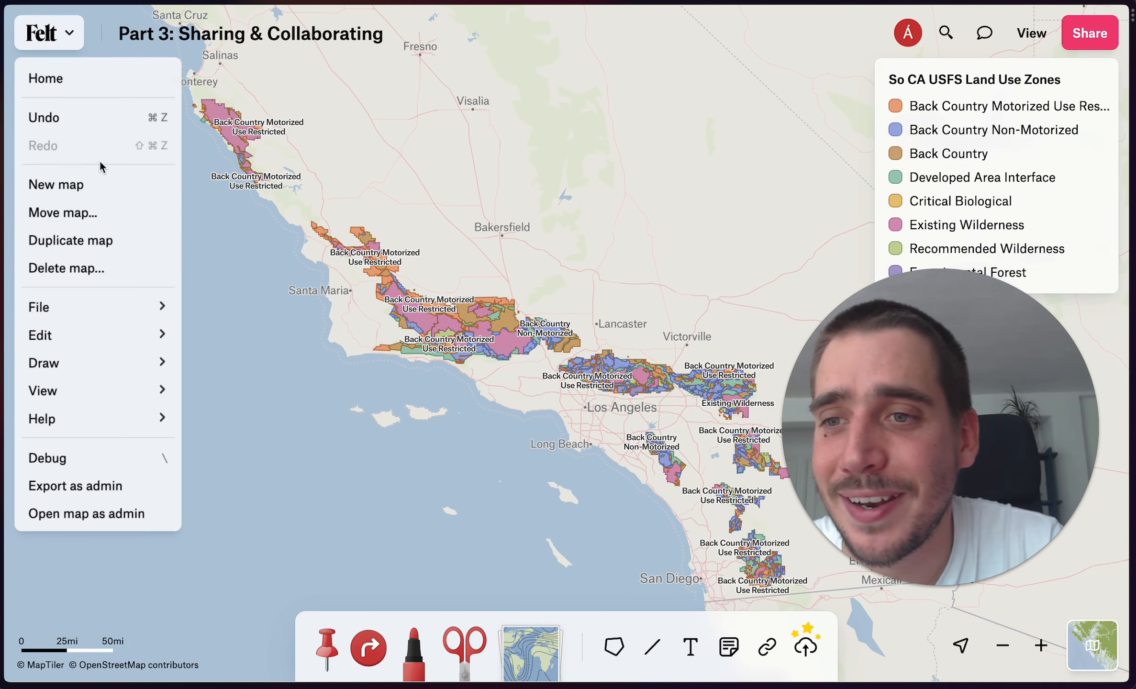
{"action": "left_click", "coordinate": [117, 78]}
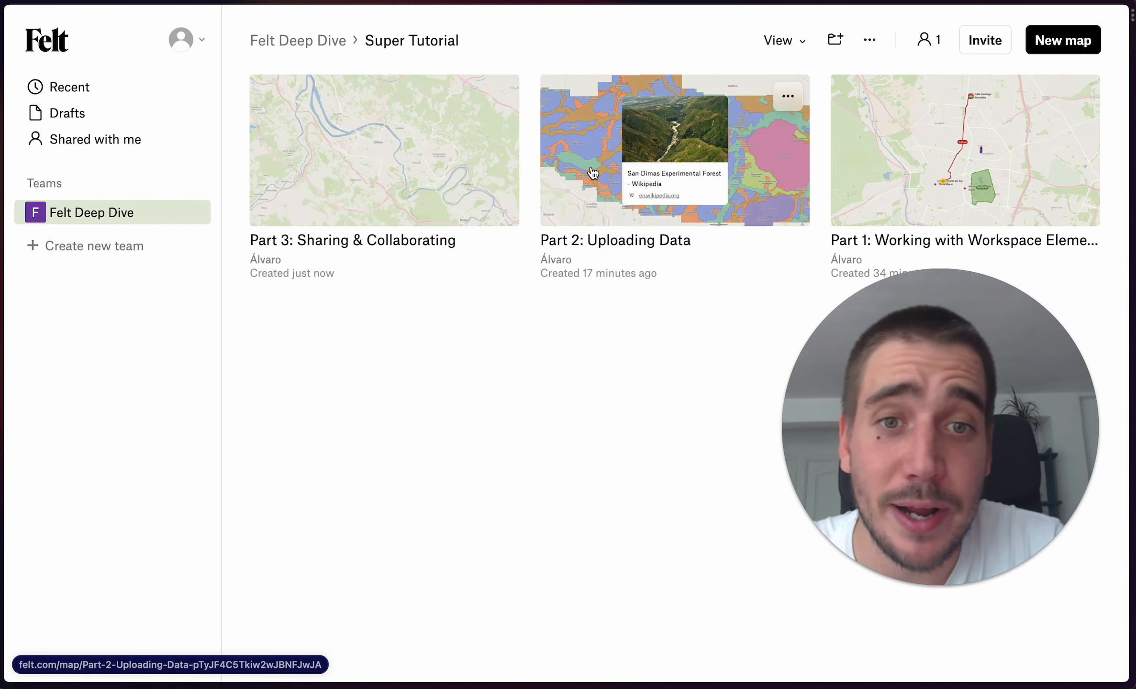
Open the Part 2: Uploading Data map and hide the So CA USFS Land Use Zones layer
{"action": "left_click", "coordinate": [592, 172]}
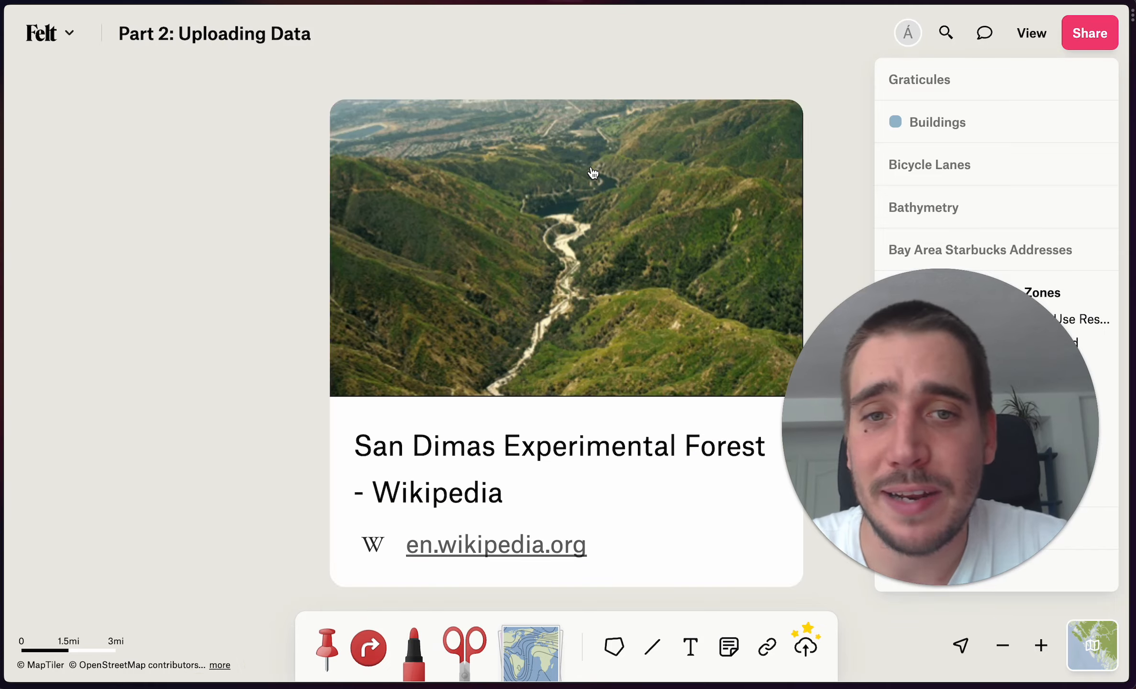
{"action": "scroll", "coordinate": [645, 51], "scroll_direction": "down", "scroll_amount": 10}
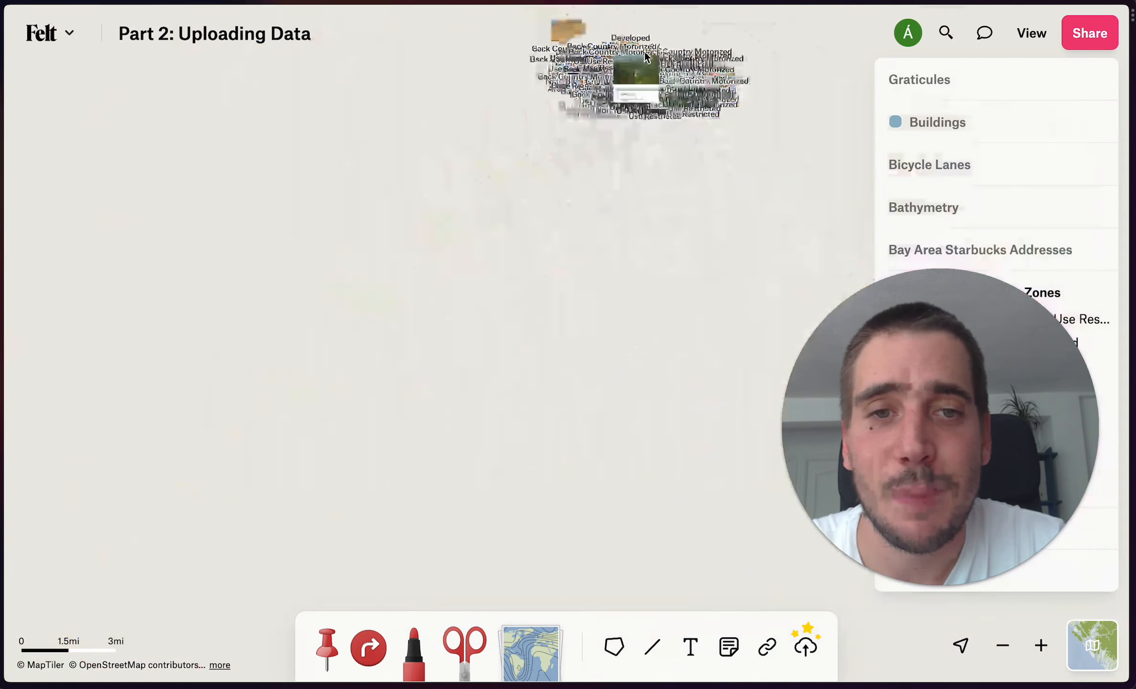
{"action": "left_click_drag", "start_coordinate": [819, 375], "coordinate": [113, 272]}
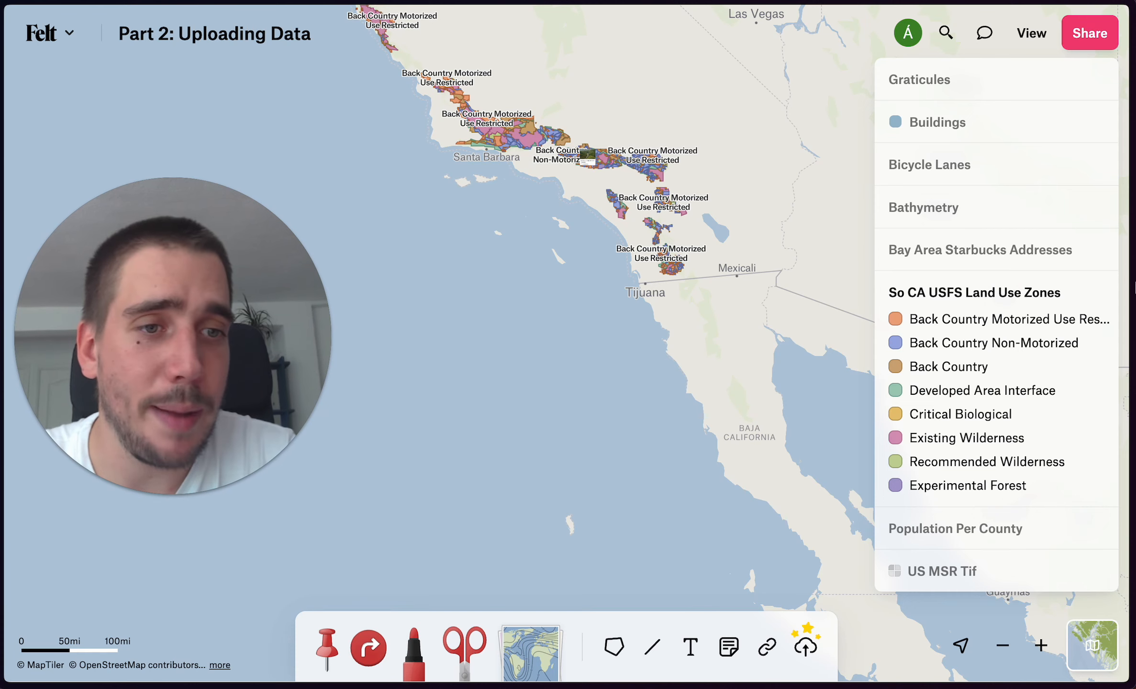
{"action": "left_click", "coordinate": [1098, 294]}
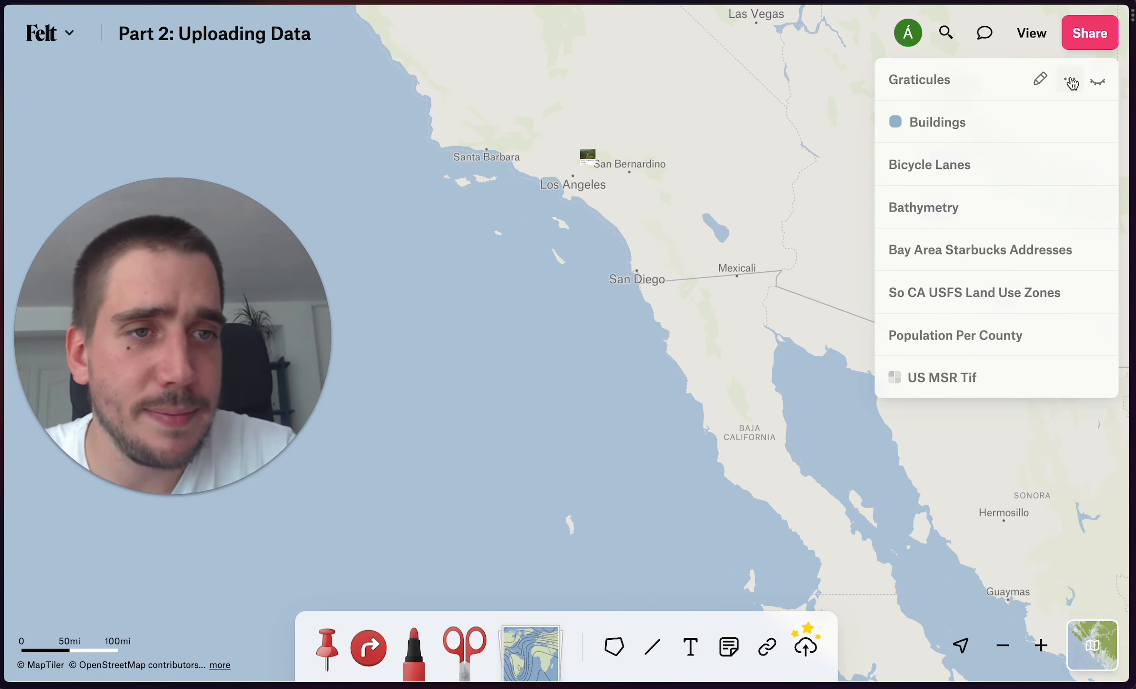
Delete the Graticules, Buildings, Bicycle Lanes and Bathymetry layers from the map
{"action": "left_click", "coordinate": [1070, 79]}
{"action": "left_click", "coordinate": [1034, 300]}
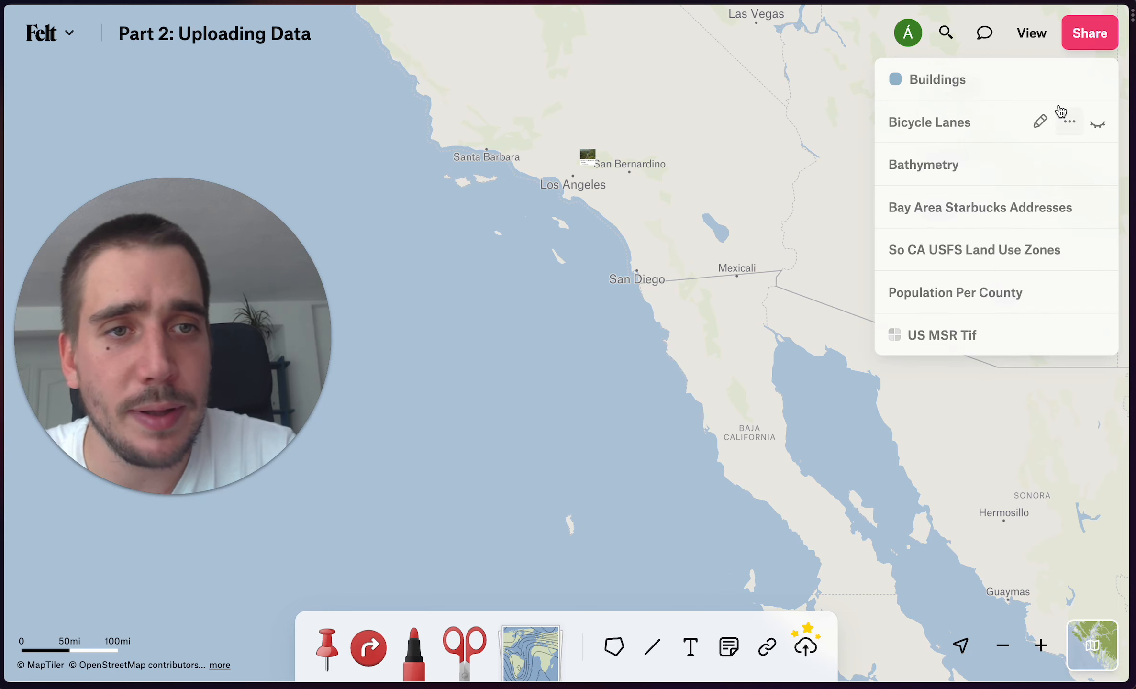
{"action": "left_click", "coordinate": [1070, 79]}
{"action": "left_click", "coordinate": [1035, 301]}
{"action": "left_click", "coordinate": [1070, 79]}
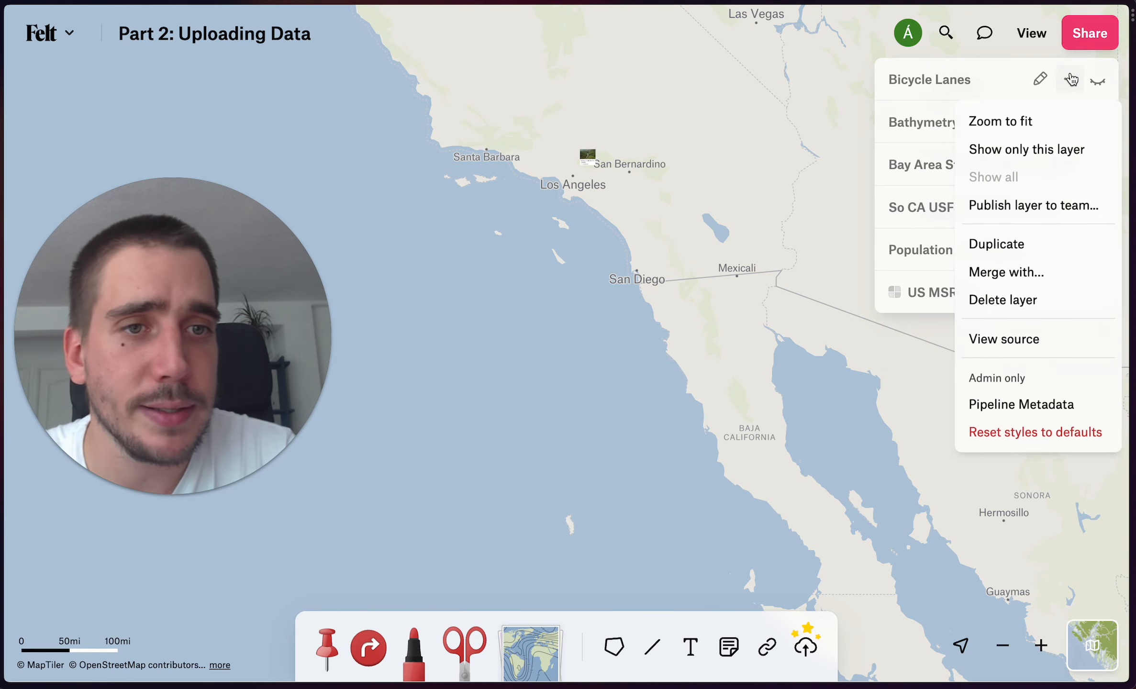
{"action": "left_click", "coordinate": [1060, 299]}
{"action": "left_click", "coordinate": [1070, 79]}
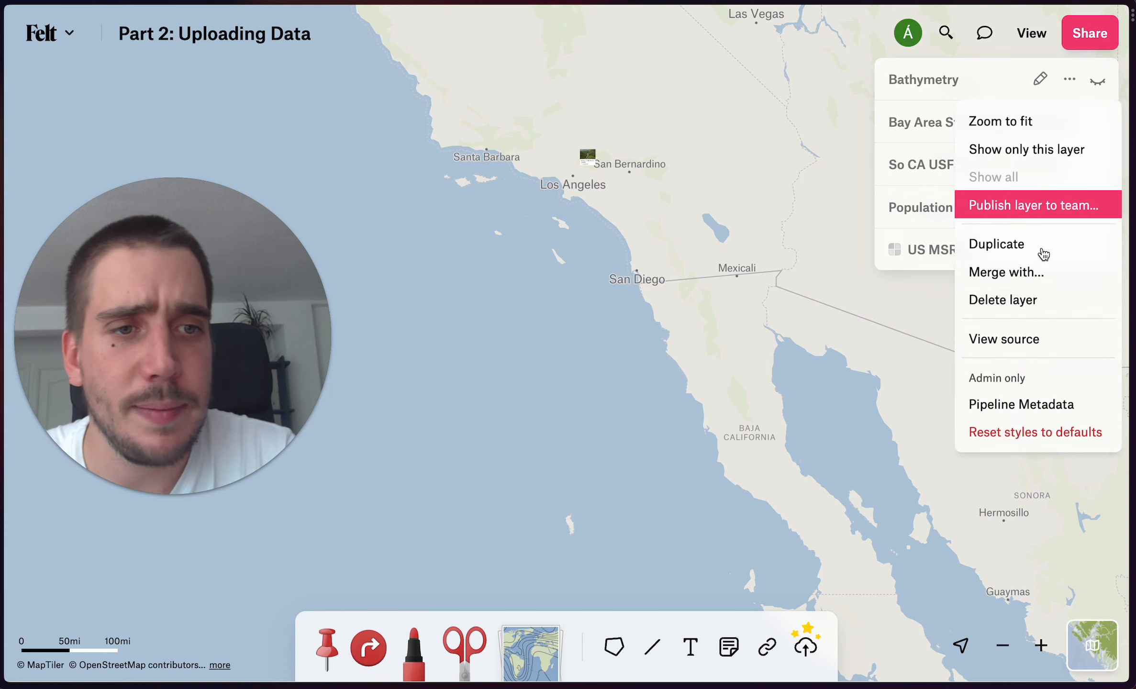
{"action": "left_click", "coordinate": [1038, 300]}
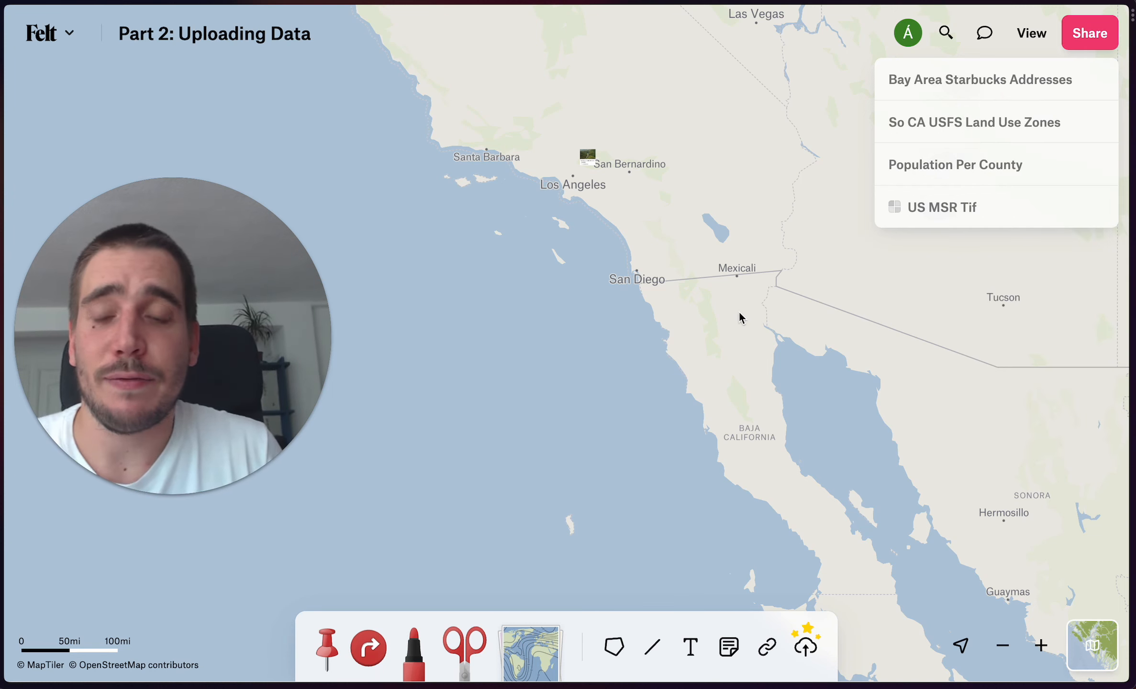
{"action": "mouse_move", "coordinate": [307, 324]}
{"action": "left_click_drag", "start_coordinate": [228, 279], "coordinate": [1011, 377]}
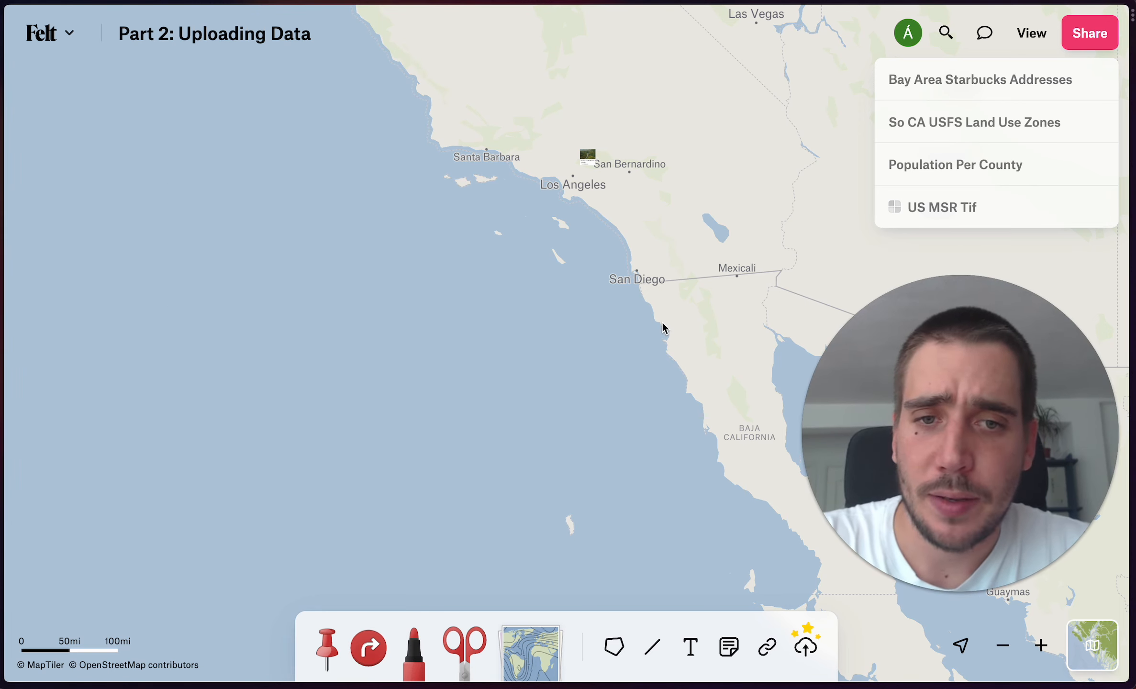
Switch to the Felt Deep Dive: URL imports document in Google Docs and review its listed data sources
{"action": "key", "text": "super+s"}
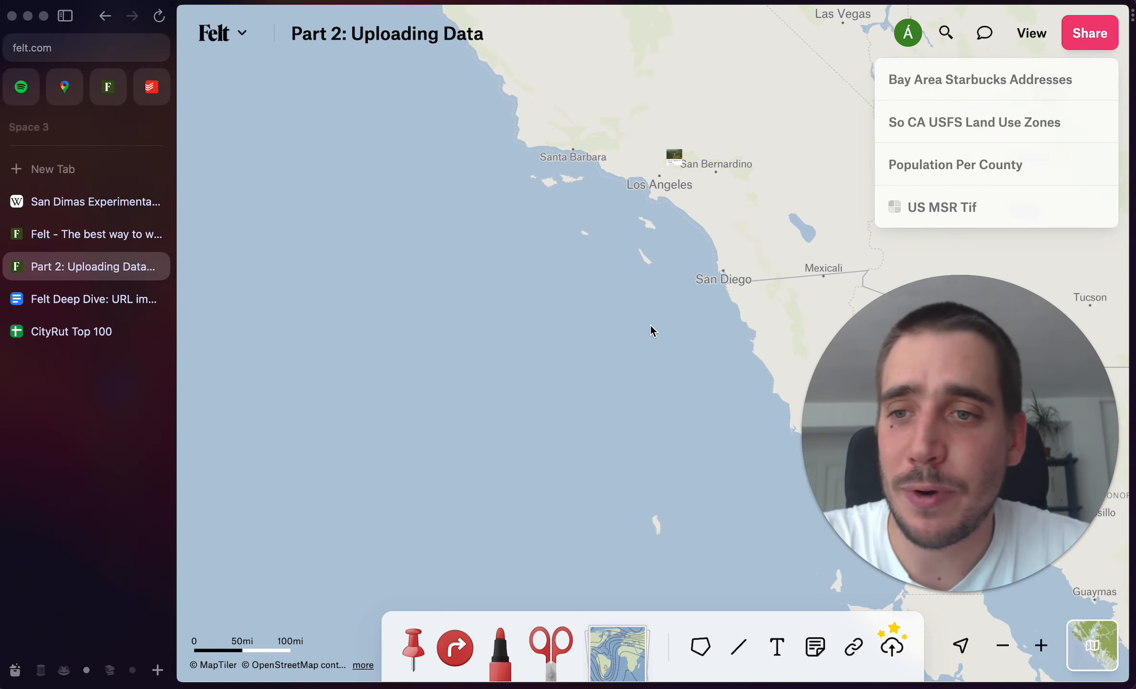
{"action": "left_click", "coordinate": [67, 301]}
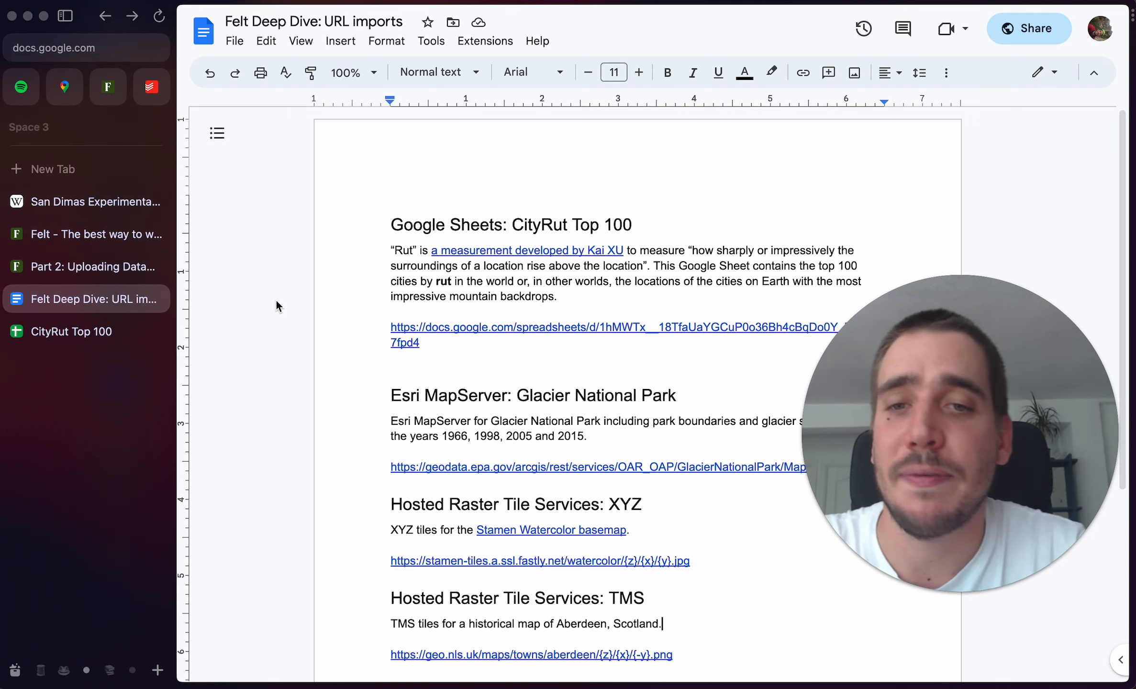
{"action": "left_click", "coordinate": [291, 305]}
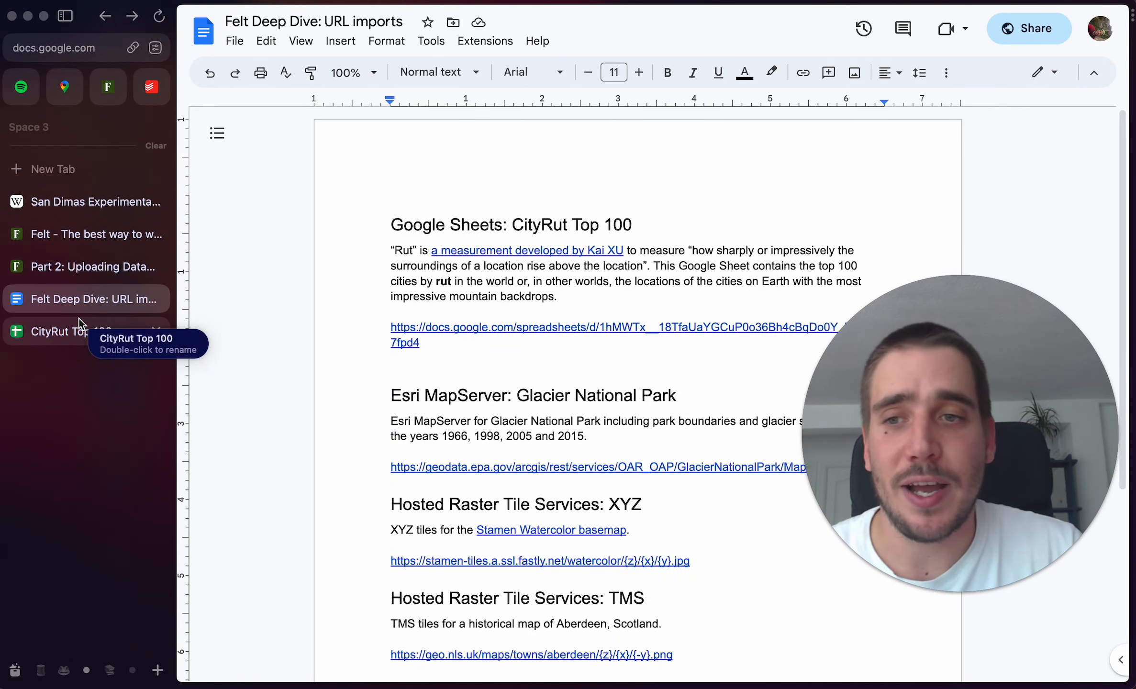
Switch to the CityRut Top 100 spreadsheet in Google Sheets and copy its sharing link
{"action": "left_click", "coordinate": [50, 339]}
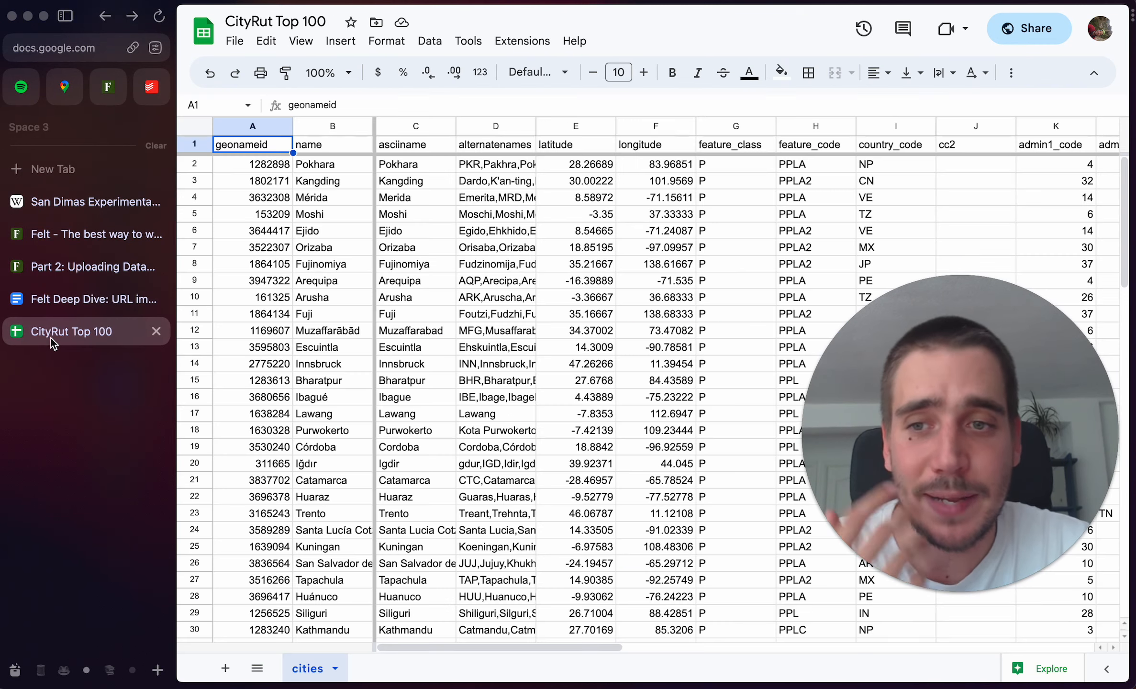
{"action": "left_click", "coordinate": [462, 247]}
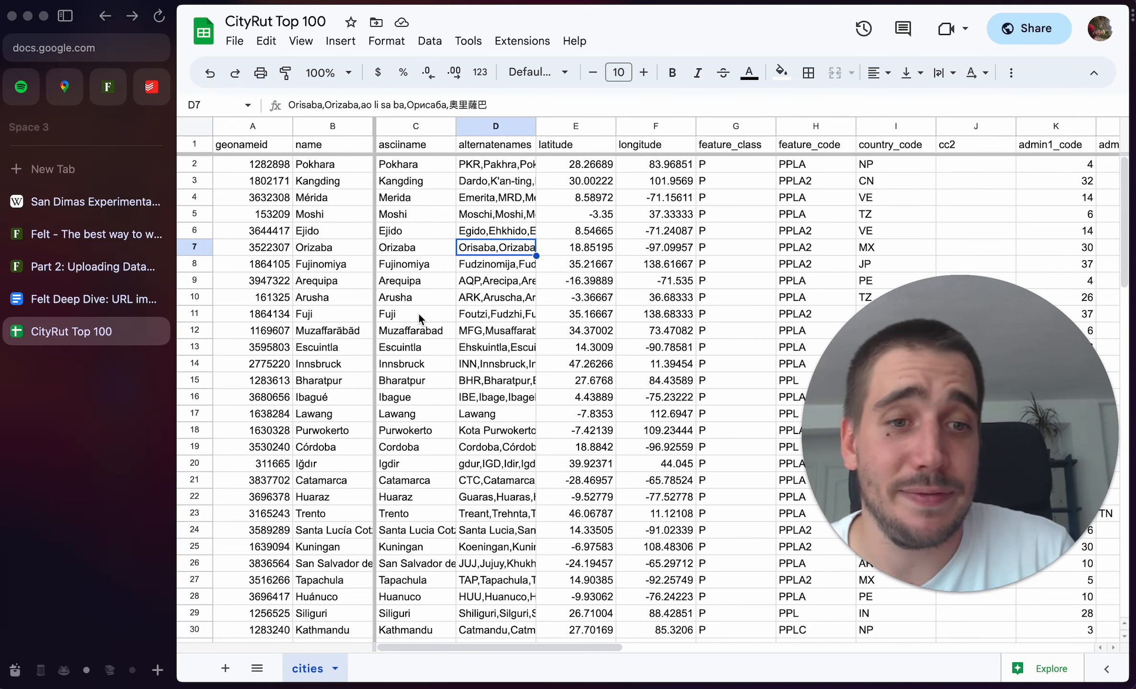
{"action": "left_click", "coordinate": [558, 267]}
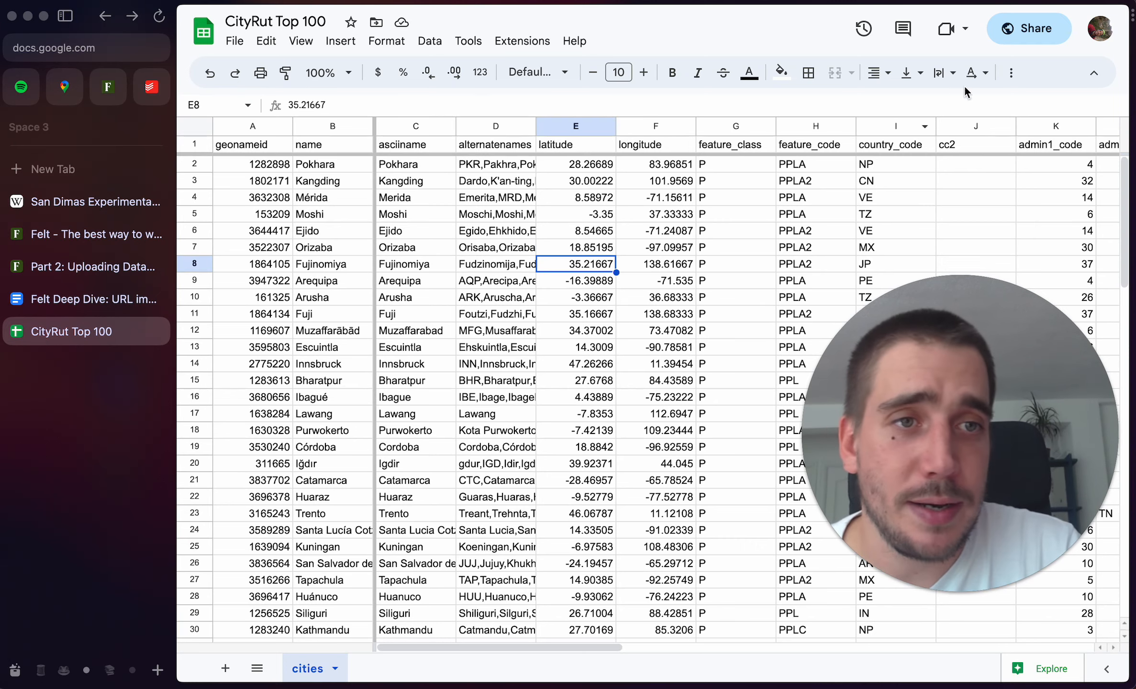
{"action": "left_click", "coordinate": [1037, 31]}
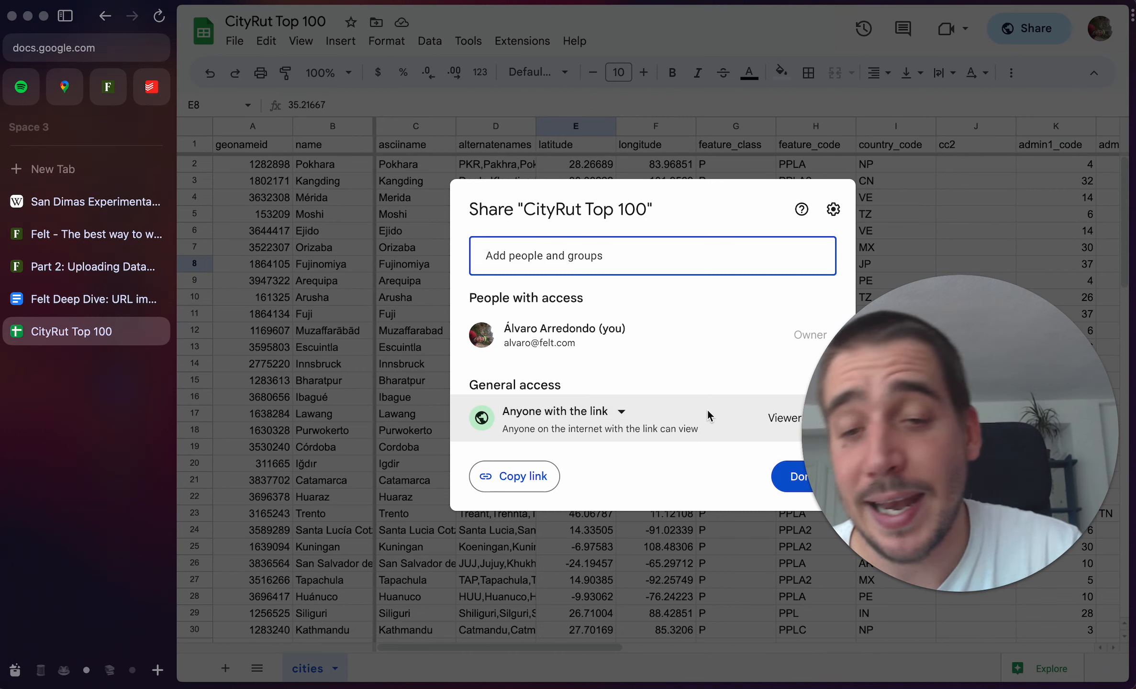
{"action": "left_click", "coordinate": [524, 489]}
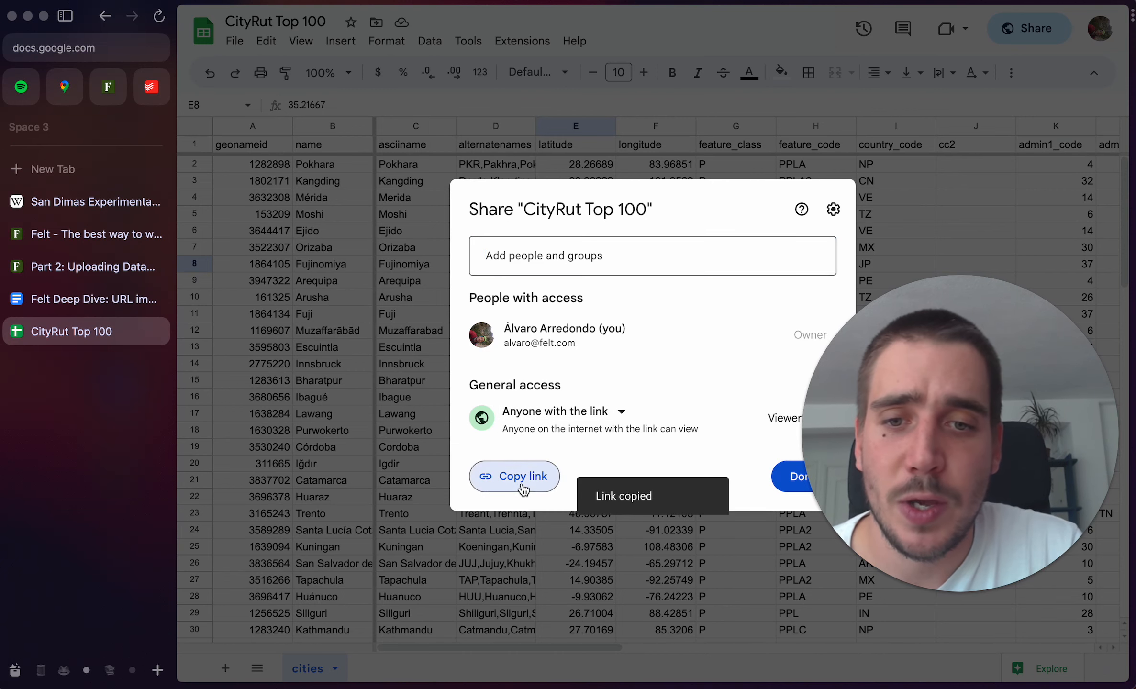
{"action": "left_click", "coordinate": [263, 253]}
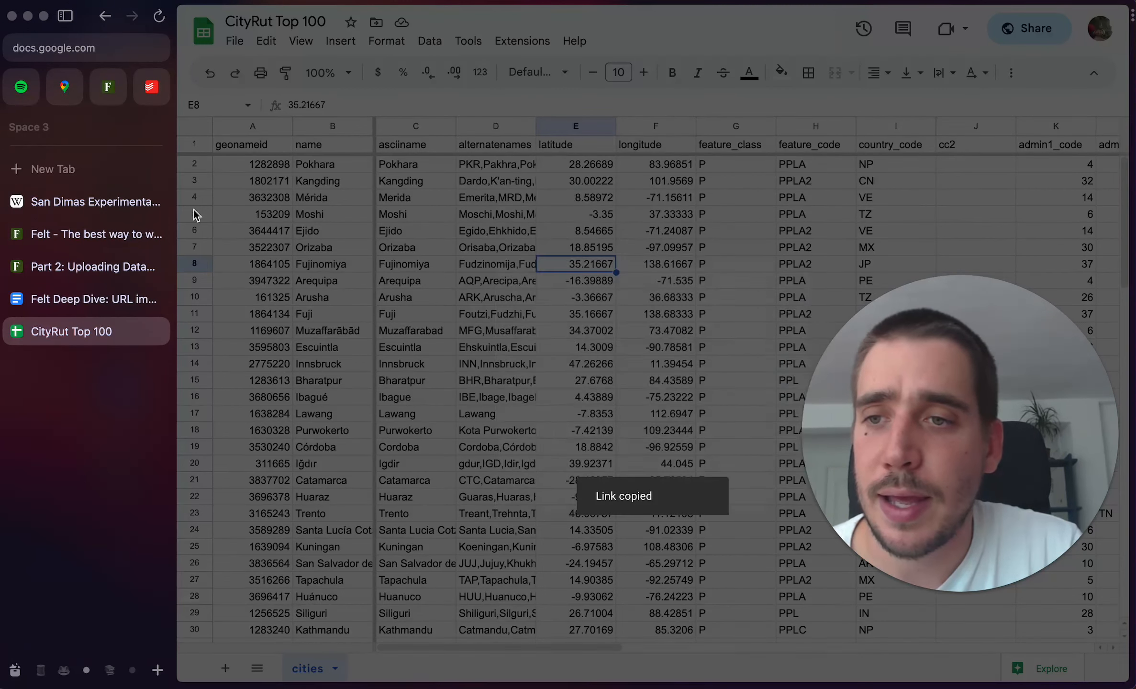
Return to the Part 2: Uploading Data map in Felt and add the CityRut Top 100 layer from the copied spreadsheet URL
{"action": "left_click", "coordinate": [93, 266]}
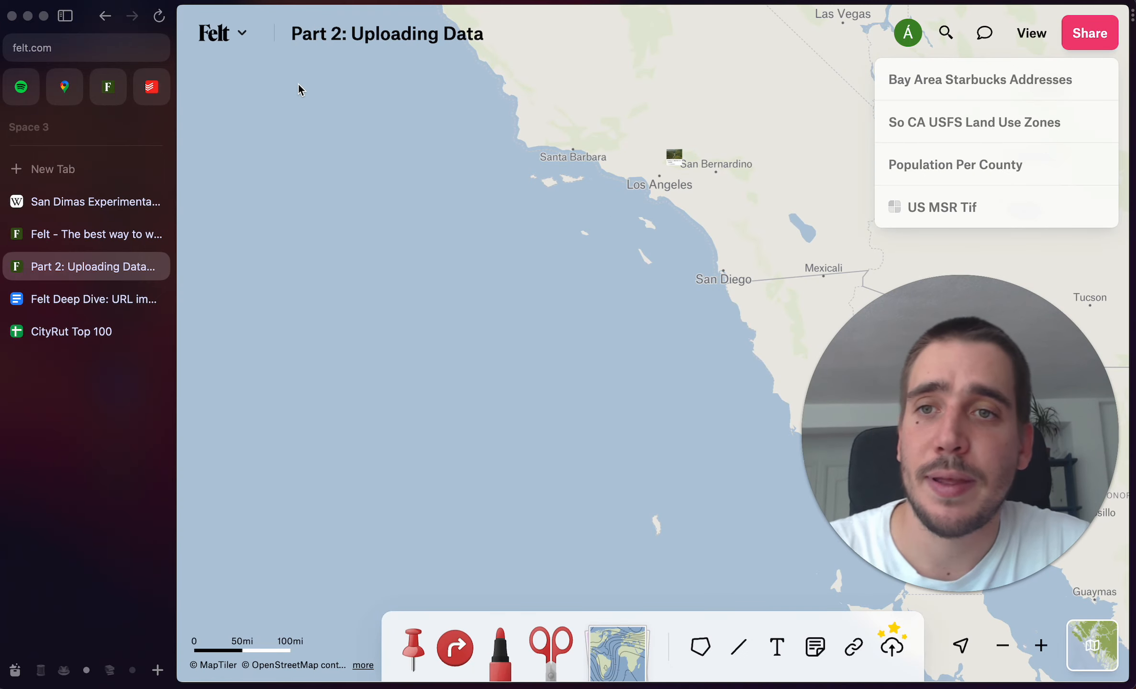
{"action": "left_click", "coordinate": [249, 40]}
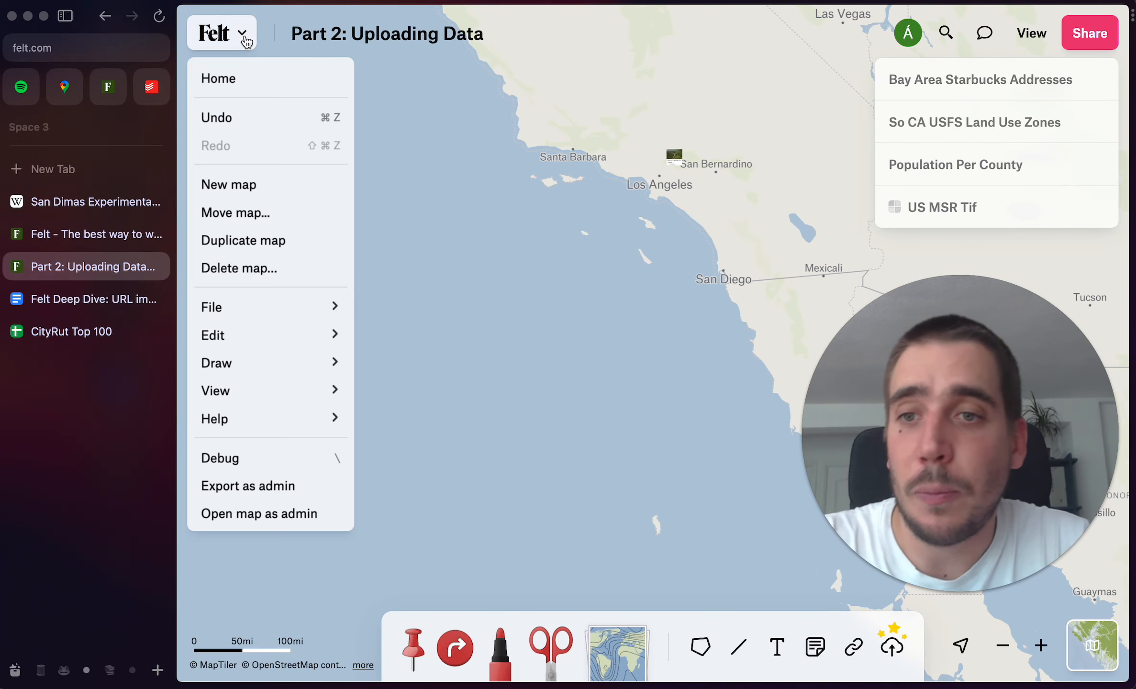
{"action": "mouse_move", "coordinate": [295, 319]}
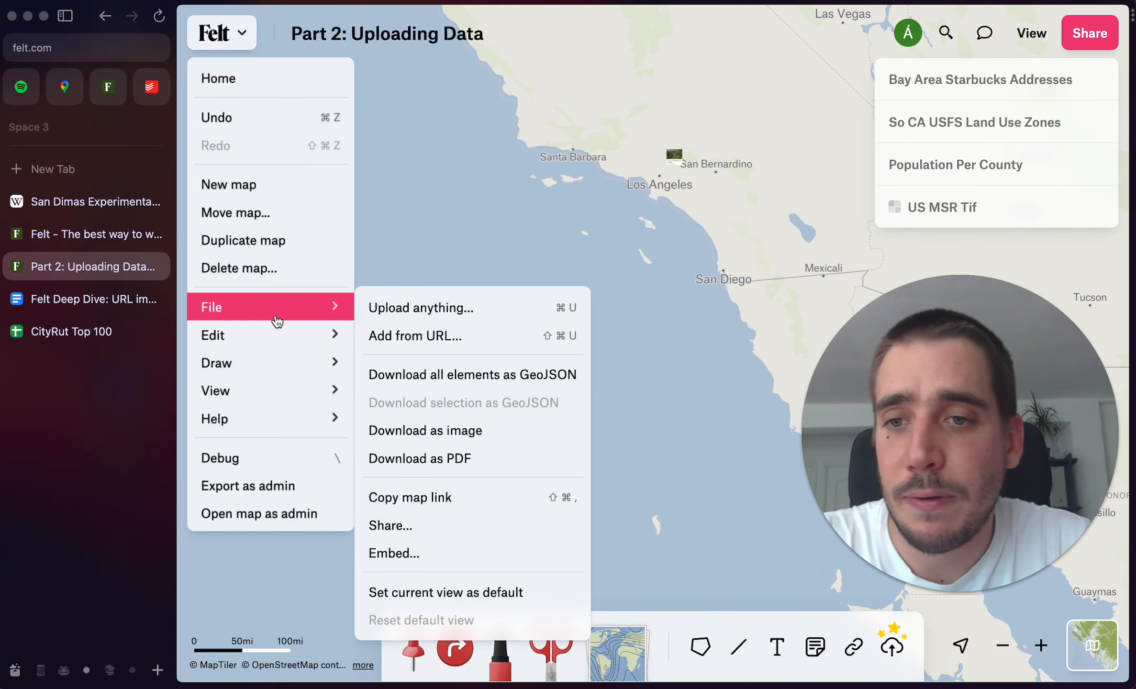
{"action": "left_click", "coordinate": [380, 341]}
{"action": "key", "text": "super+v"}
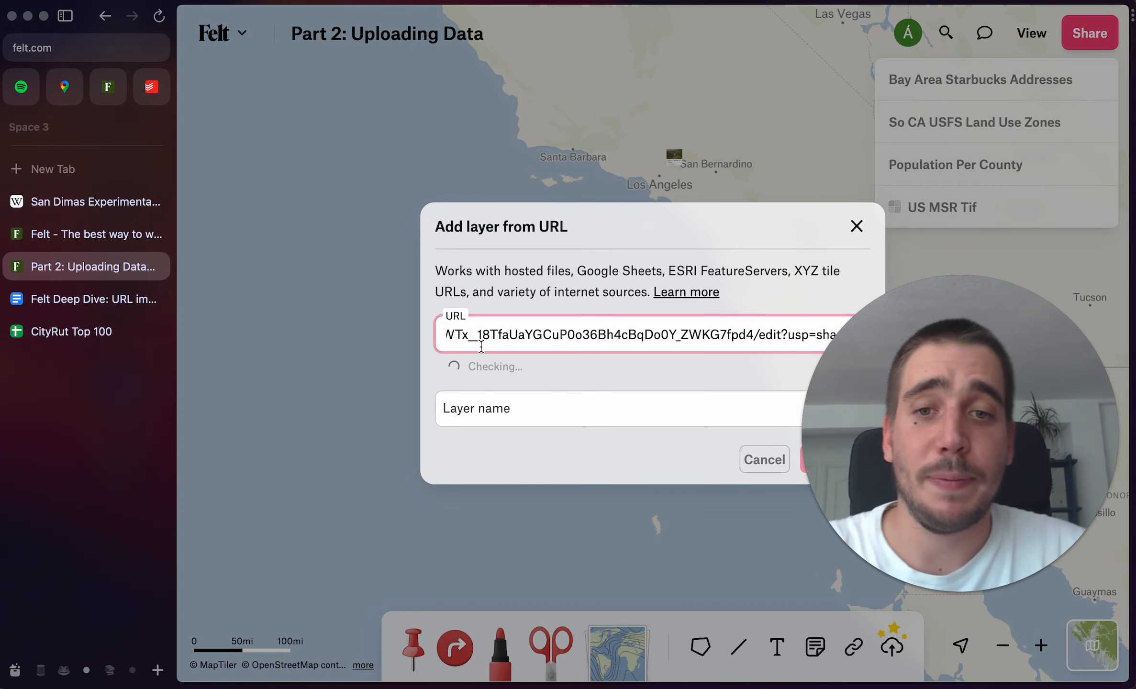
{"action": "left_click_drag", "start_coordinate": [893, 438], "coordinate": [875, 322]}
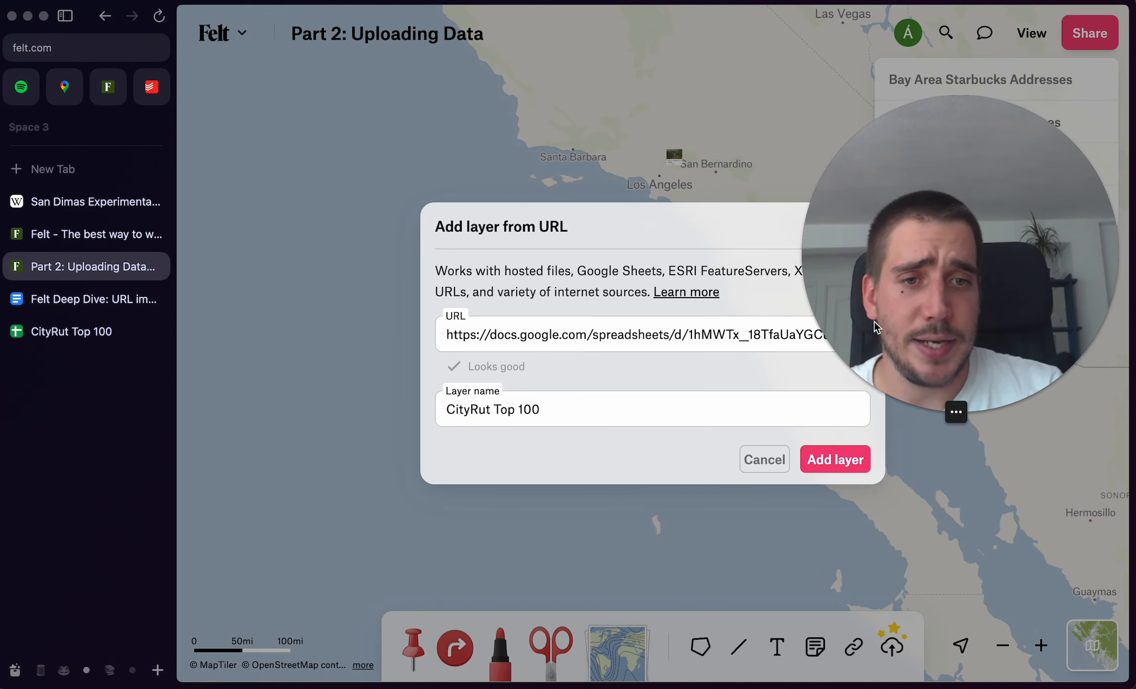
{"action": "left_click", "coordinate": [819, 465]}
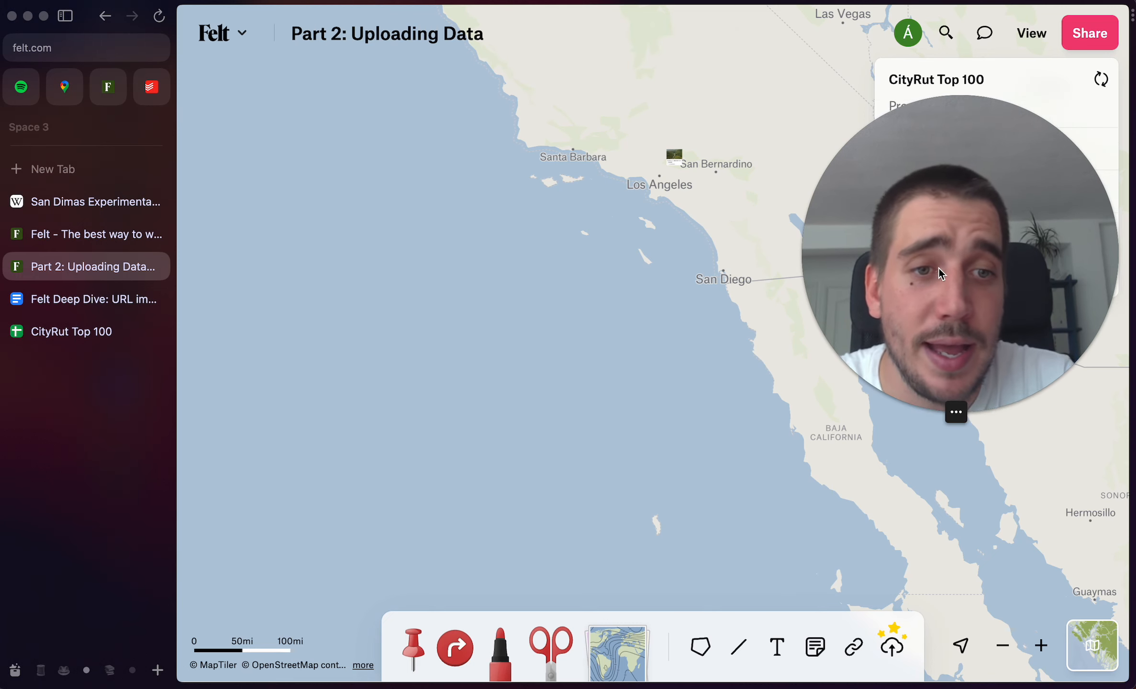
{"action": "left_click_drag", "start_coordinate": [963, 218], "coordinate": [963, 448]}
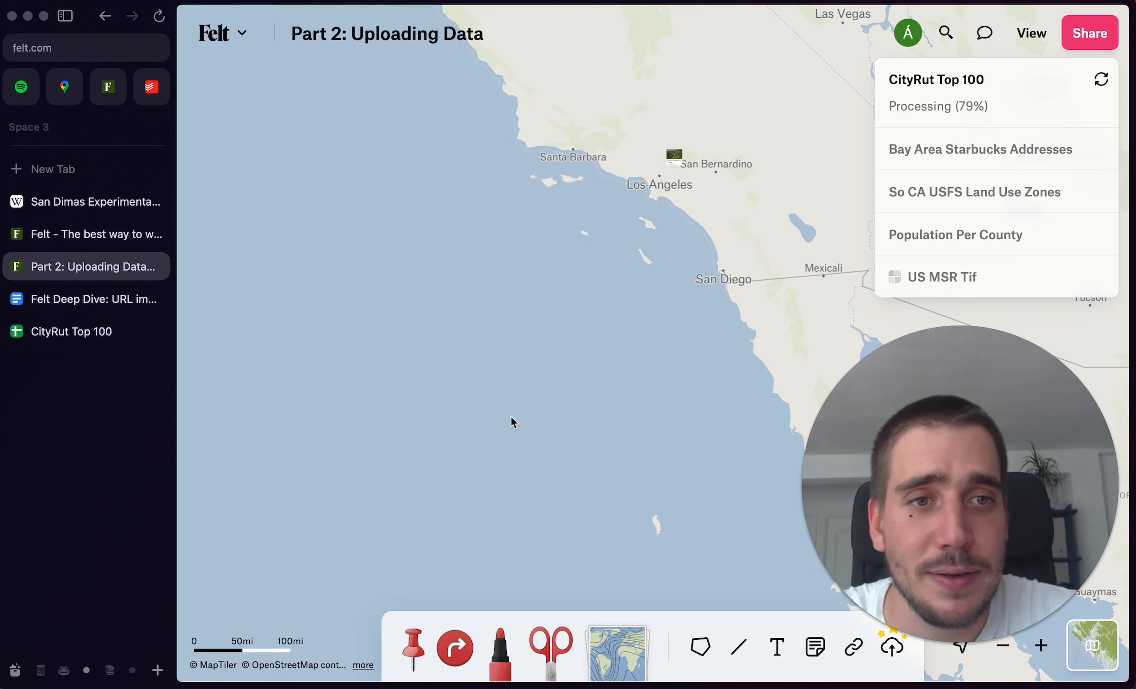
Change the style type of the CityRut Top 100 layer to Size range
{"action": "scroll", "coordinate": [511, 424], "scroll_direction": "down", "scroll_amount": 10}
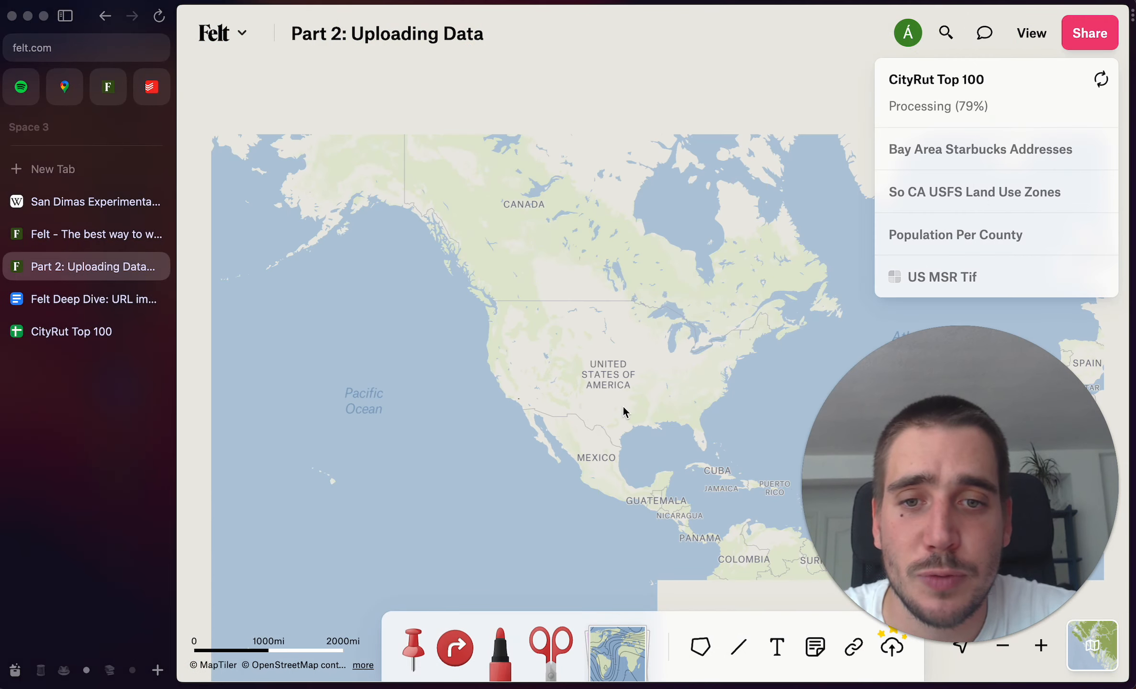
{"action": "left_click_drag", "start_coordinate": [685, 343], "coordinate": [347, 246]}
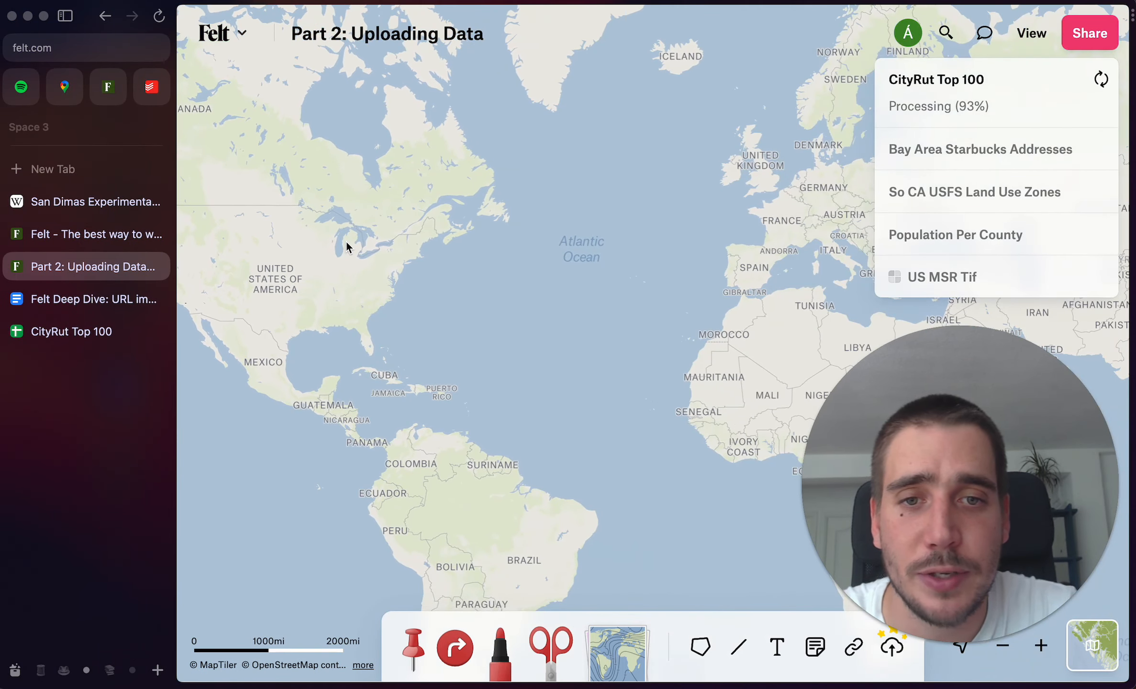
{"action": "key", "text": "super+s"}
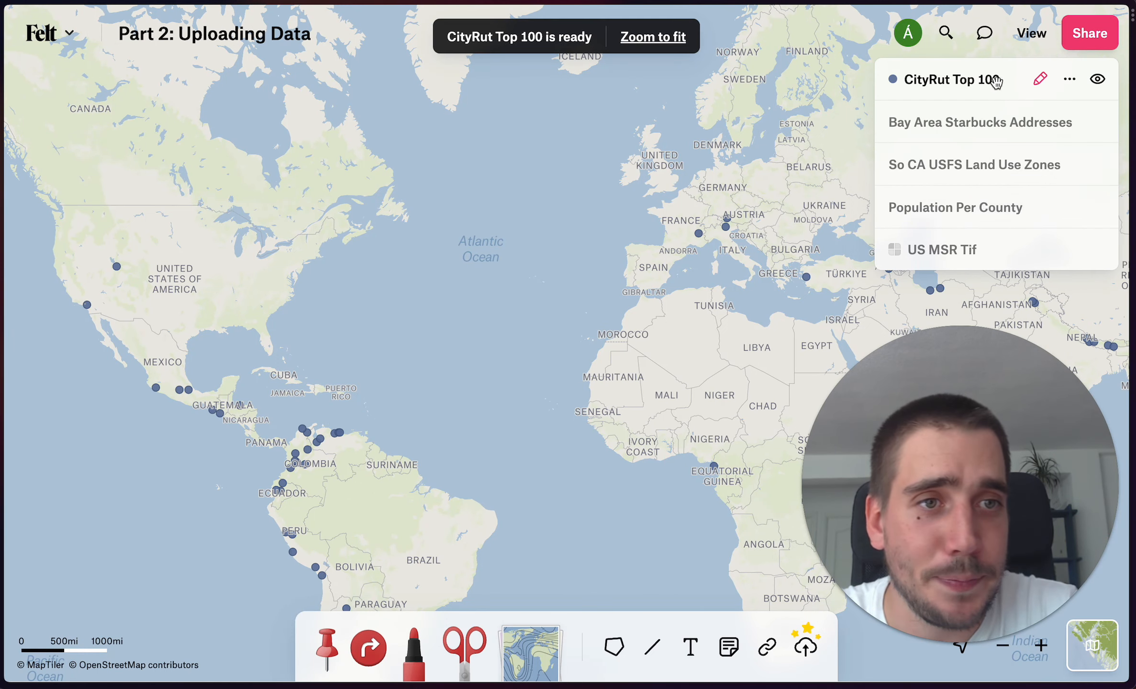
{"action": "left_click", "coordinate": [1040, 79]}
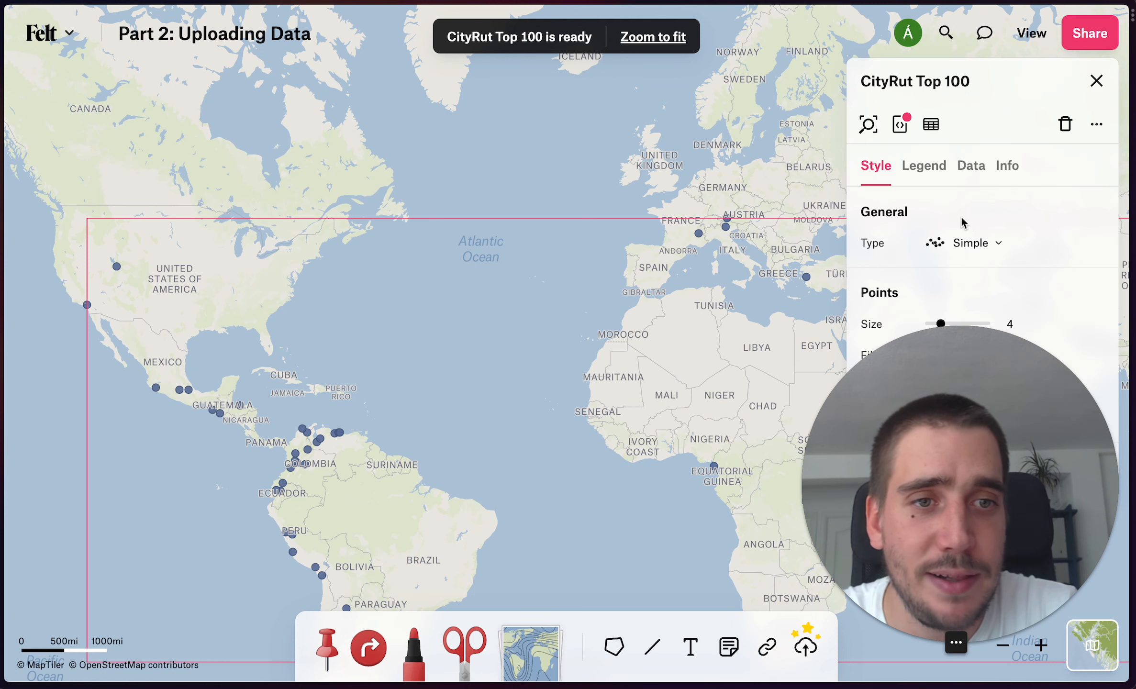
{"action": "mouse_move", "coordinate": [938, 444]}
{"action": "left_mouse_down"}
{"action": "mouse_move", "coordinate": [740, 443]}
{"action": "mouse_move", "coordinate": [459, 360]}
{"action": "mouse_move", "coordinate": [98, 533]}
{"action": "left_mouse_up"}
{"action": "left_click", "coordinate": [999, 250]}
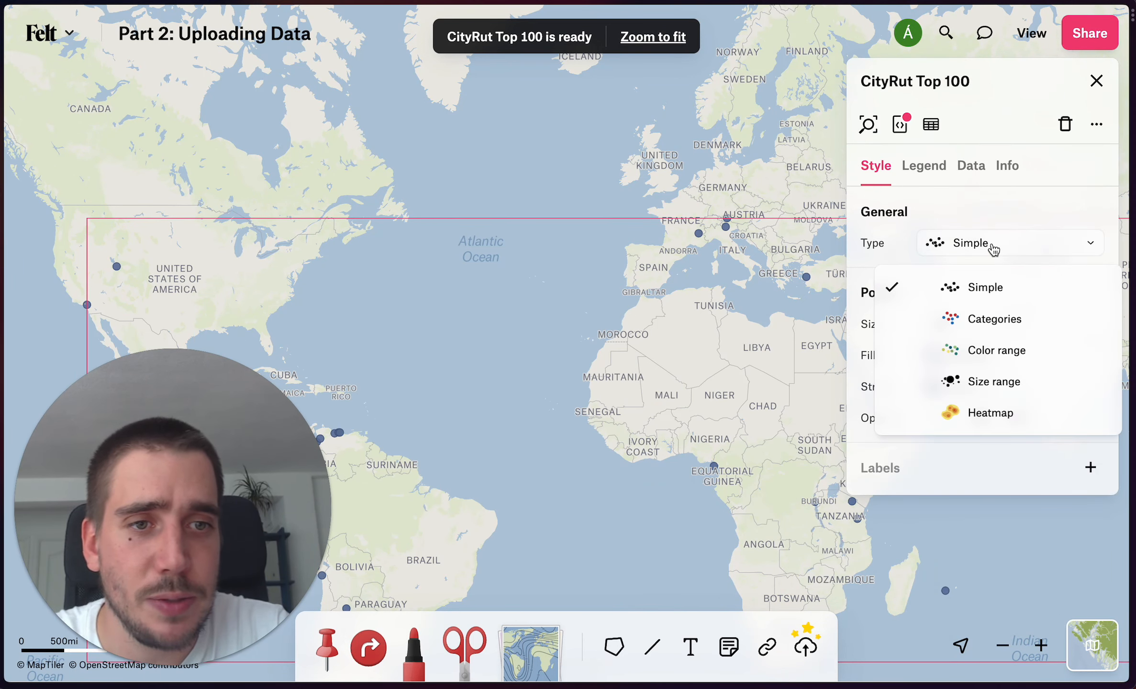
{"action": "left_click", "coordinate": [992, 387]}
{"action": "left_click", "coordinate": [639, 203]}
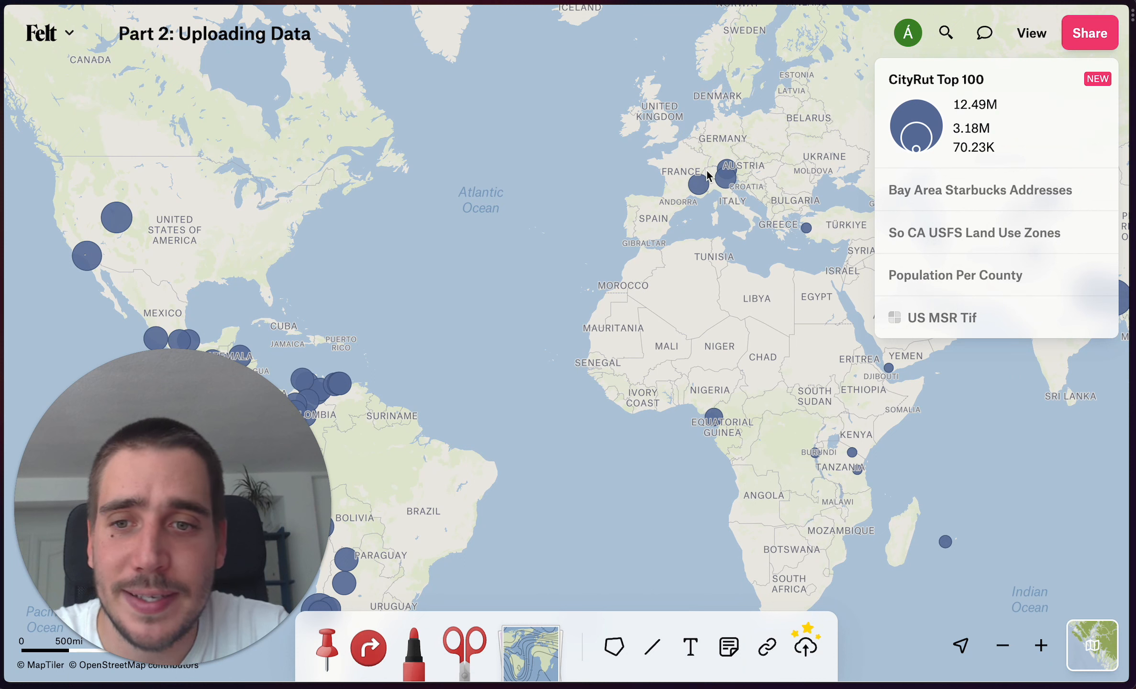
Set the size steps method of the CityRut Top 100 layer to Jenks and close its style settings
{"action": "left_click", "coordinate": [1041, 79]}
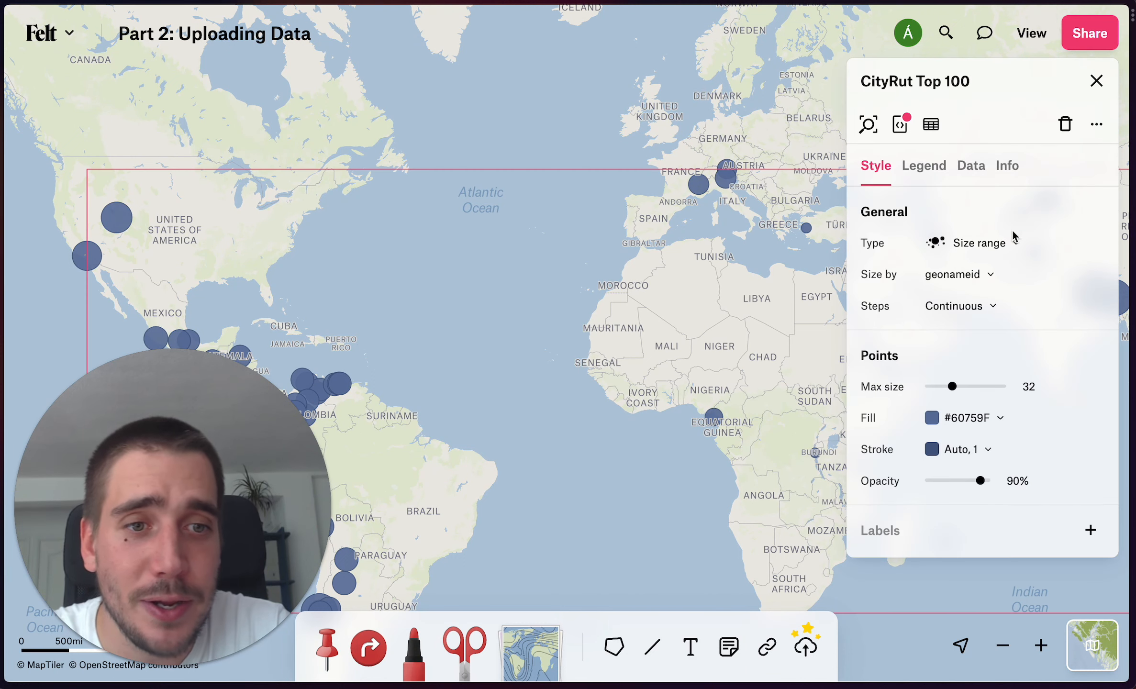
{"action": "left_click", "coordinate": [961, 314]}
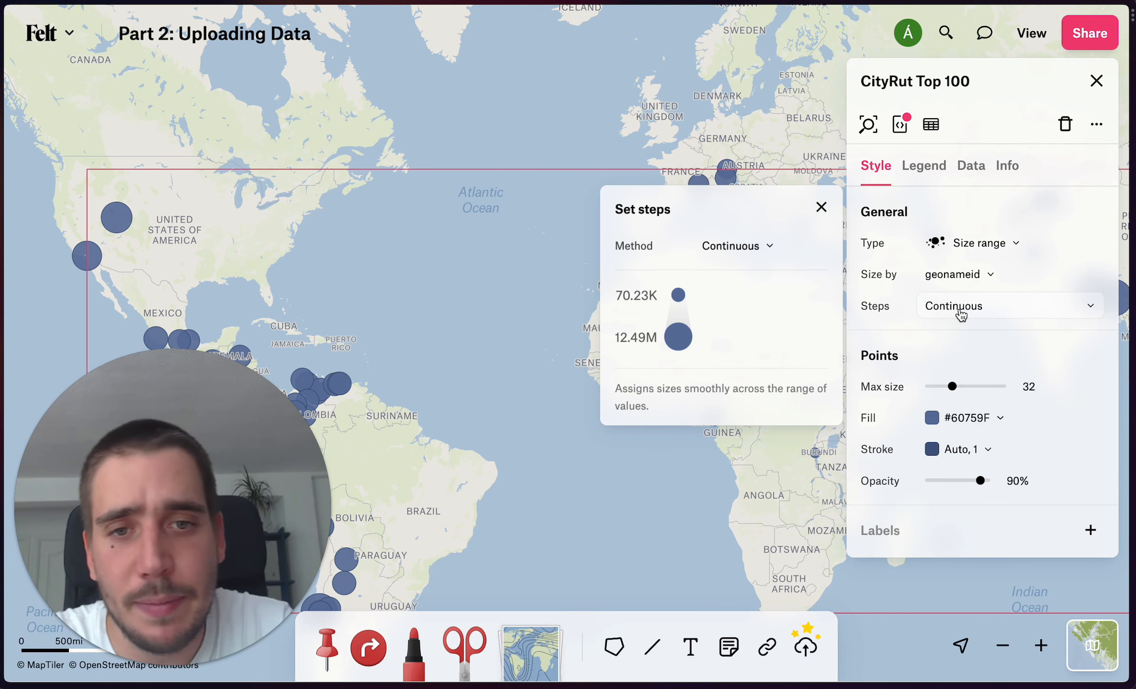
{"action": "left_click", "coordinate": [775, 249]}
{"action": "left_click", "coordinate": [750, 285]}
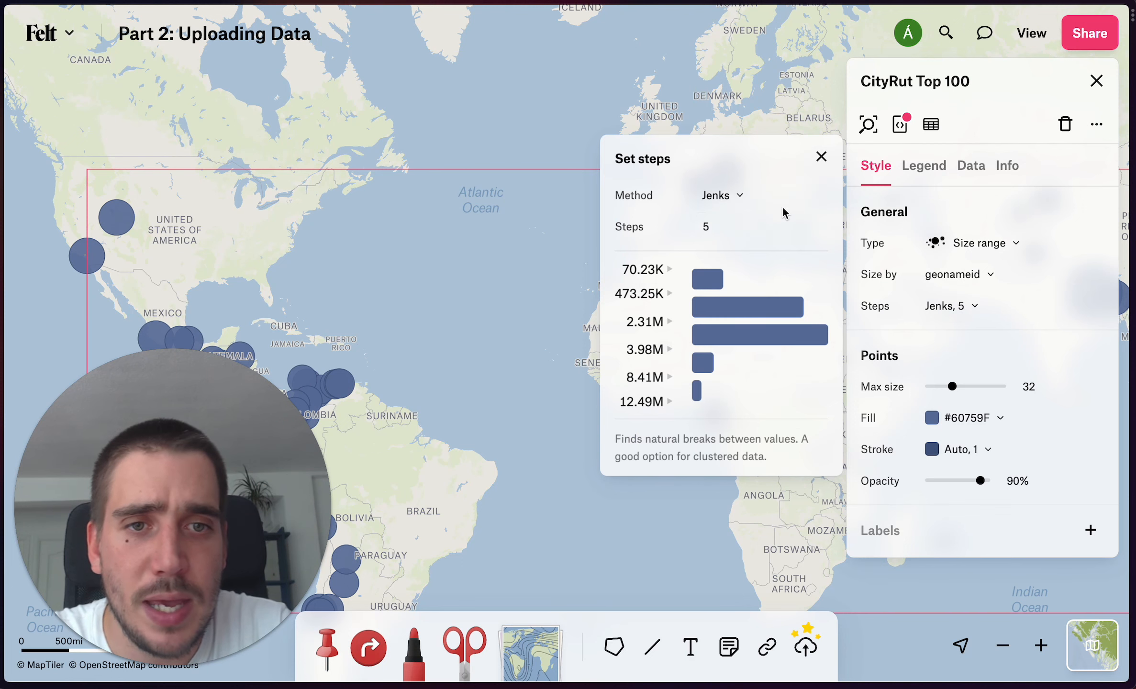
{"action": "left_click", "coordinate": [821, 157]}
{"action": "left_click", "coordinate": [1097, 80]}
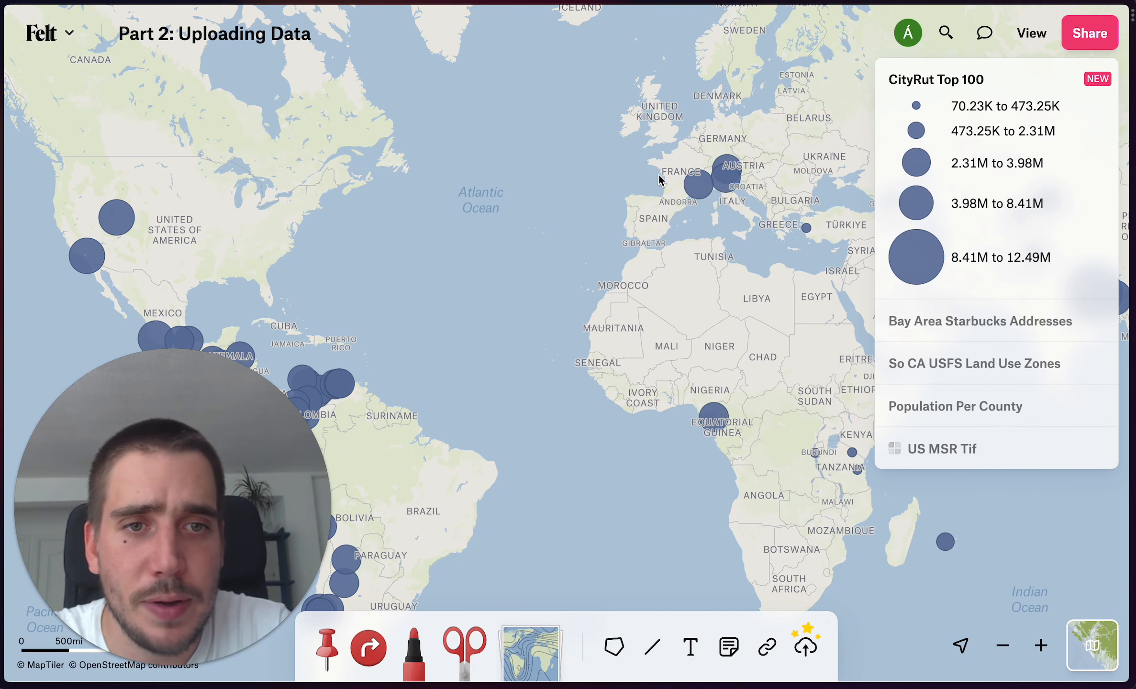
Inspect the attributes of the Manisa and Āmol points and compare the CityRut Top 100 circle sizes across the Americas, Africa and Asia
{"action": "left_click_drag", "start_coordinate": [617, 353], "coordinate": [488, 282]}
{"action": "mouse_move", "coordinate": [653, 252]}
{"action": "left_mouse_down"}
{"action": "mouse_move", "coordinate": [556, 307]}
{"action": "mouse_move", "coordinate": [523, 271]}
{"action": "mouse_move", "coordinate": [527, 369]}
{"action": "left_mouse_up"}
{"action": "left_click", "coordinate": [551, 193]}
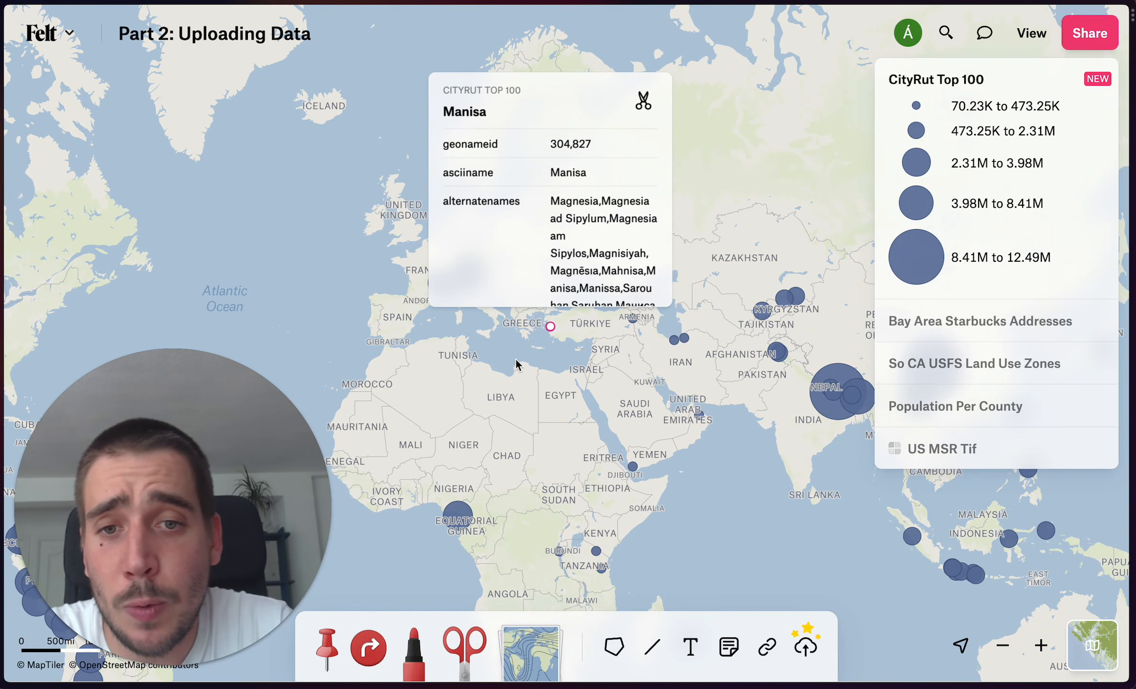
{"action": "left_click", "coordinate": [674, 341]}
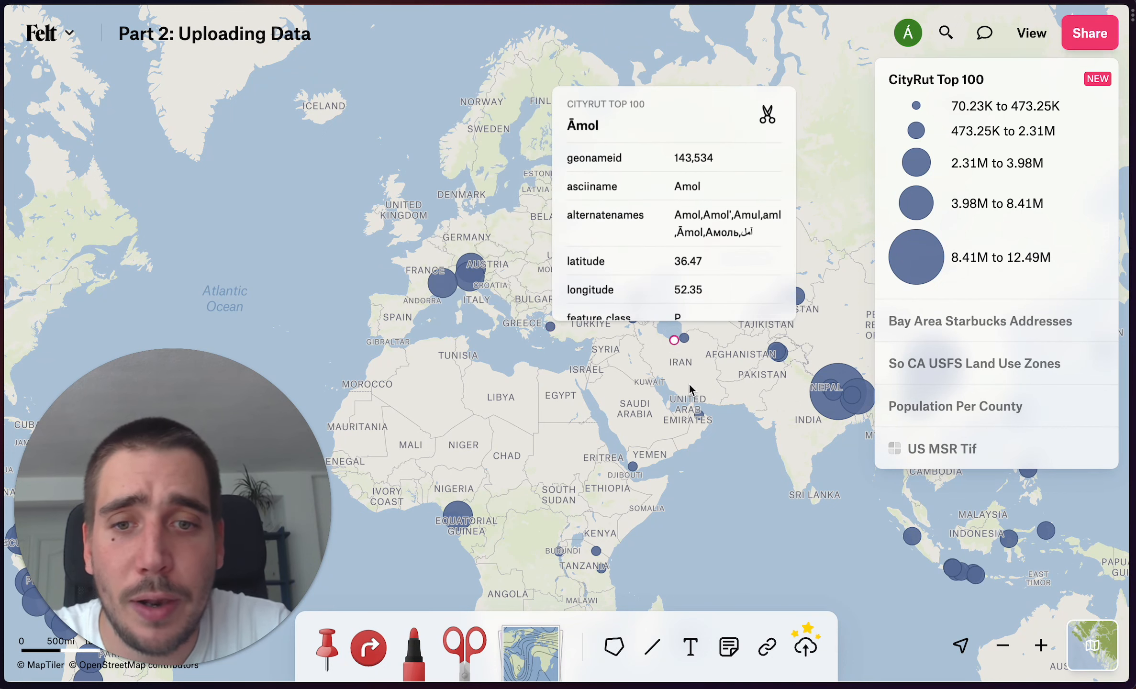
{"action": "left_click_drag", "start_coordinate": [690, 388], "coordinate": [794, 389]}
{"action": "left_click", "coordinate": [383, 353]}
{"action": "left_click_drag", "start_coordinate": [356, 351], "coordinate": [749, 156]}
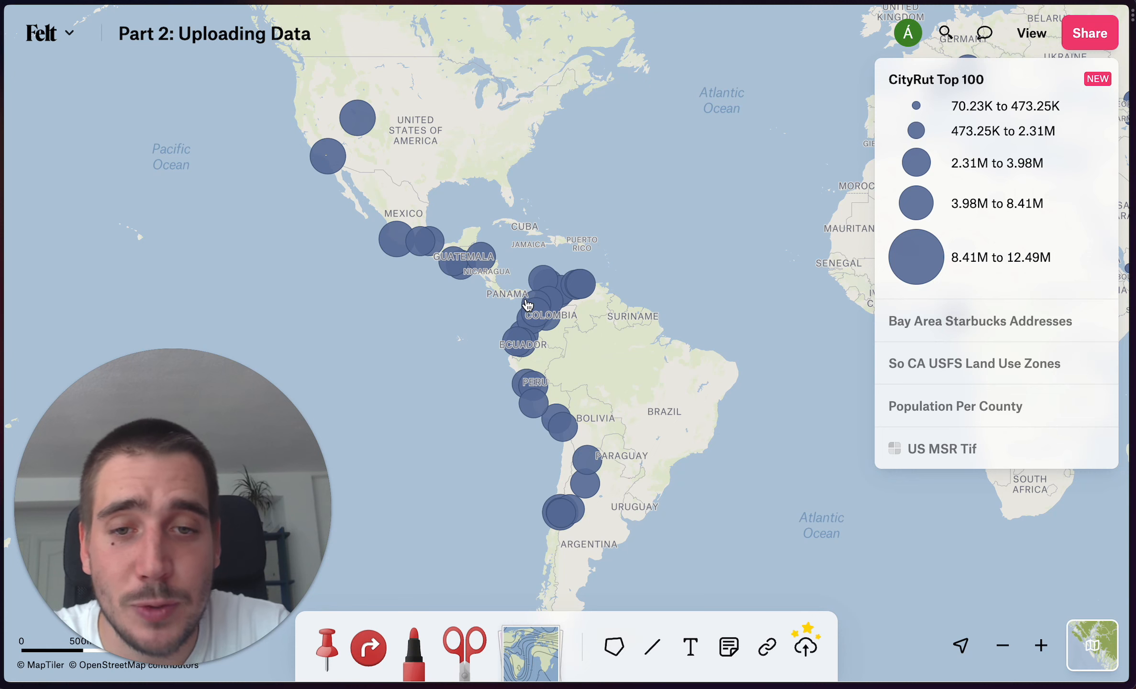
{"action": "left_click_drag", "start_coordinate": [783, 349], "coordinate": [621, 382]}
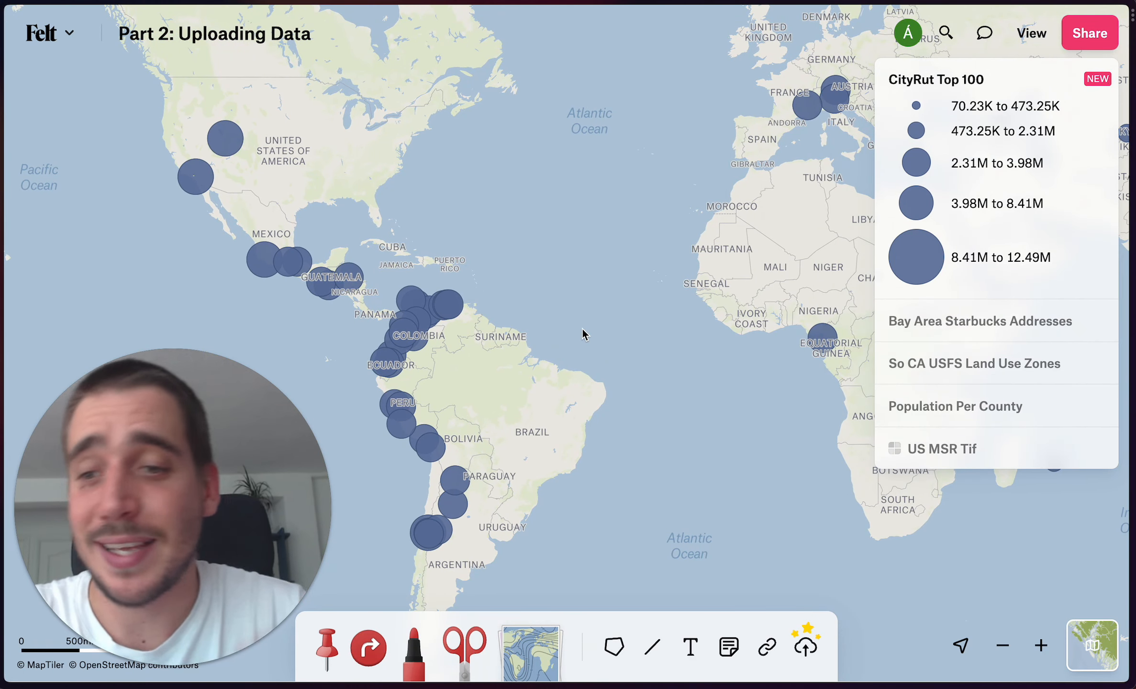
{"action": "left_click_drag", "start_coordinate": [674, 282], "coordinate": [504, 306]}
{"action": "left_click_drag", "start_coordinate": [715, 307], "coordinate": [371, 322]}
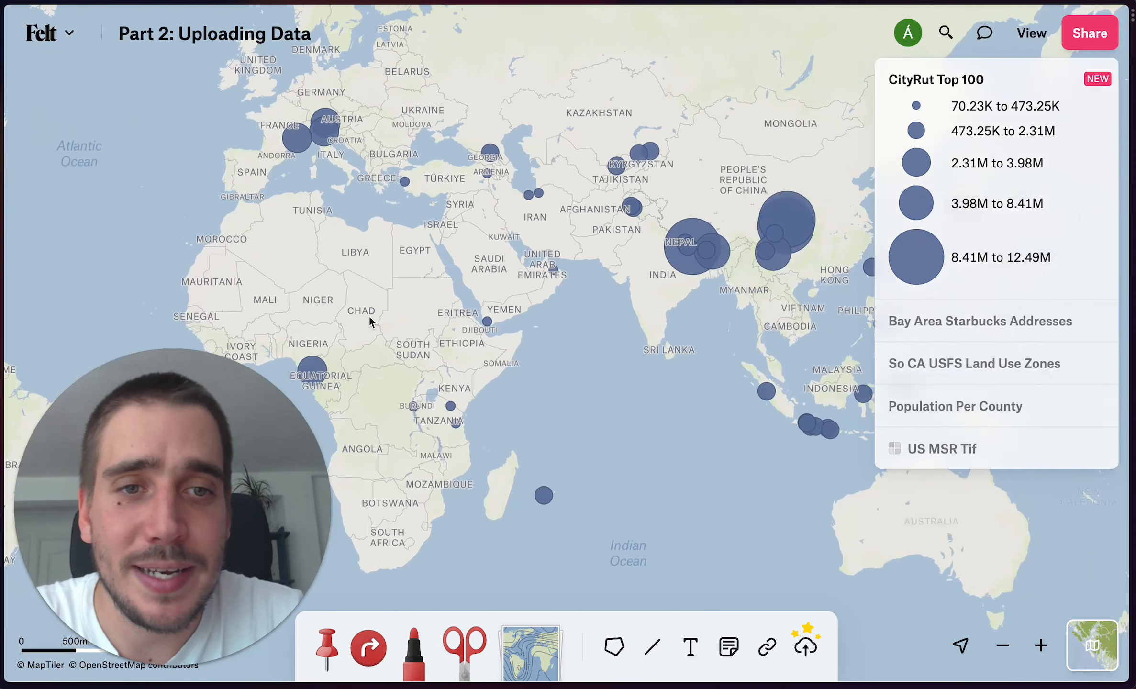
{"action": "left_click_drag", "start_coordinate": [660, 327], "coordinate": [547, 325]}
{"action": "scroll", "coordinate": [654, 263], "scroll_direction": "up", "scroll_amount": 5}
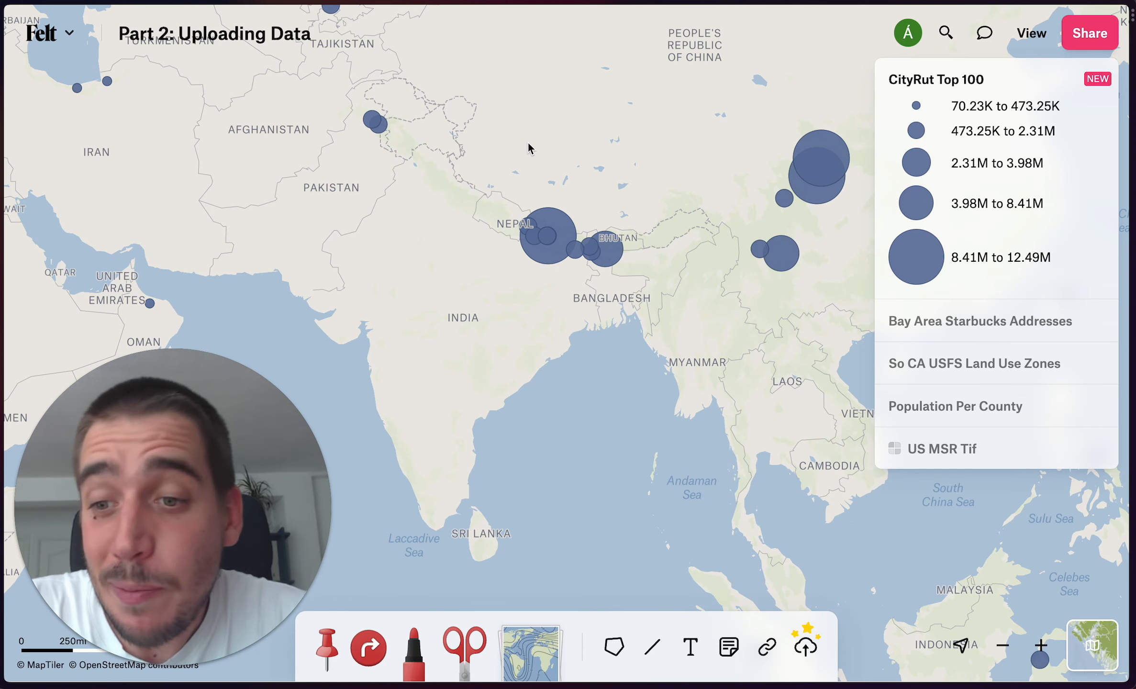
Open the Glacier National Park MapServer page from the Felt Deep Dive: URL imports document and copy its URL
{"action": "key", "text": "super+s"}
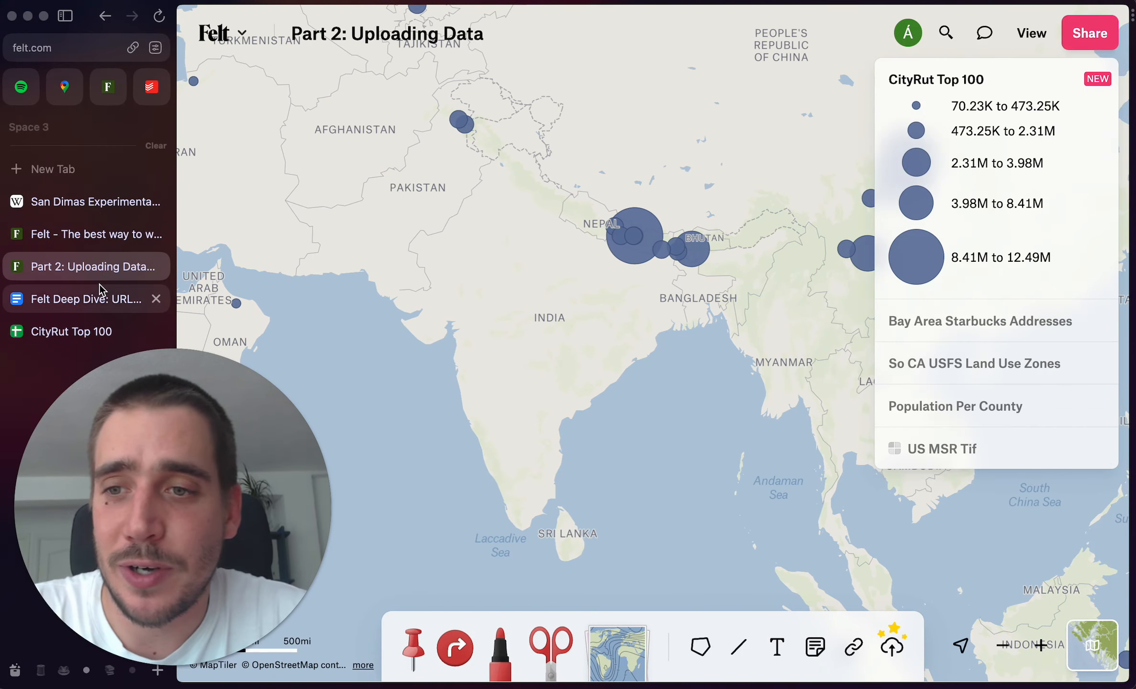
{"action": "left_click", "coordinate": [84, 296]}
{"action": "scroll", "coordinate": [380, 292], "scroll_direction": "down", "scroll_amount": 2}
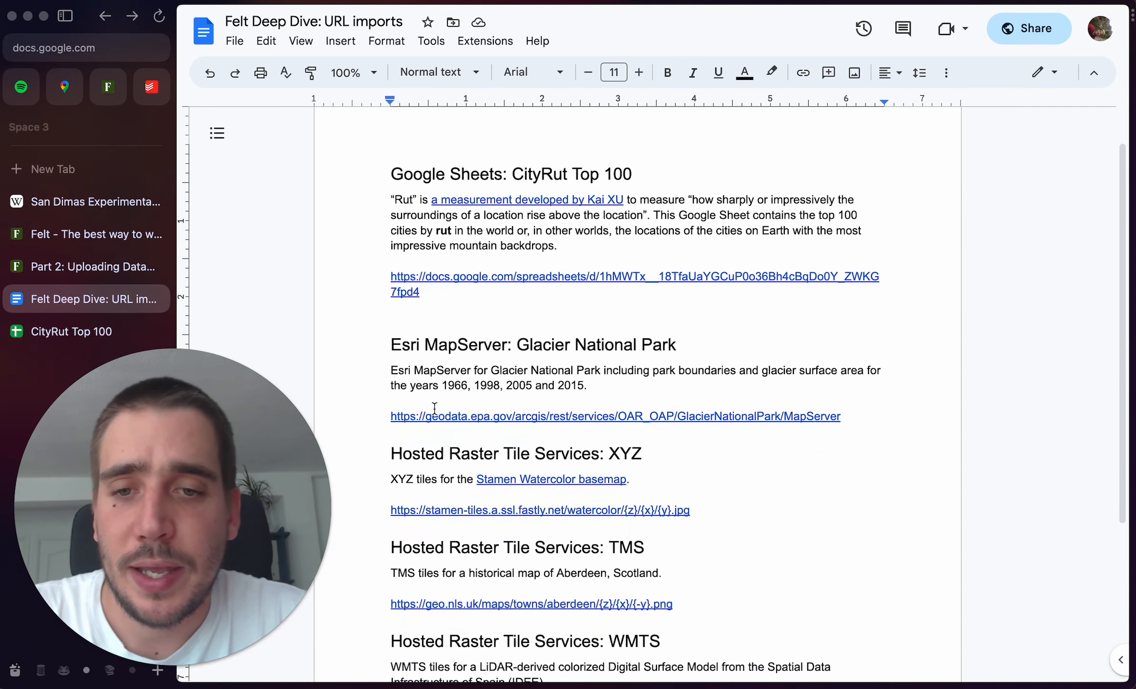
{"action": "left_click", "coordinate": [435, 419]}
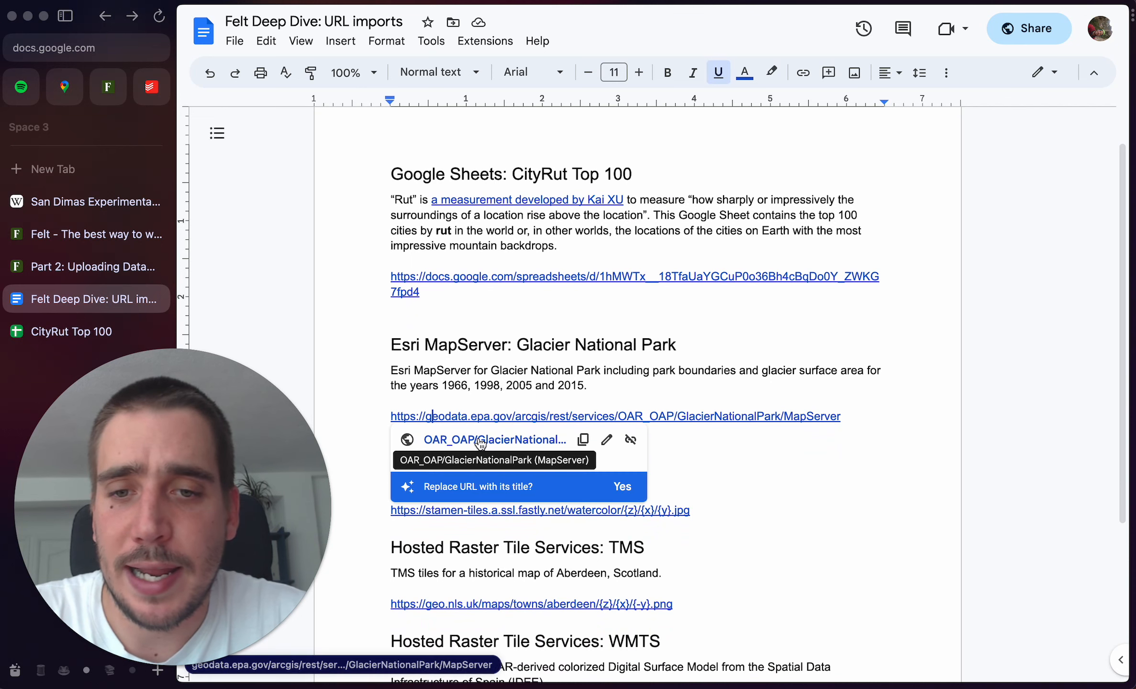
{"action": "left_click", "coordinate": [455, 438]}
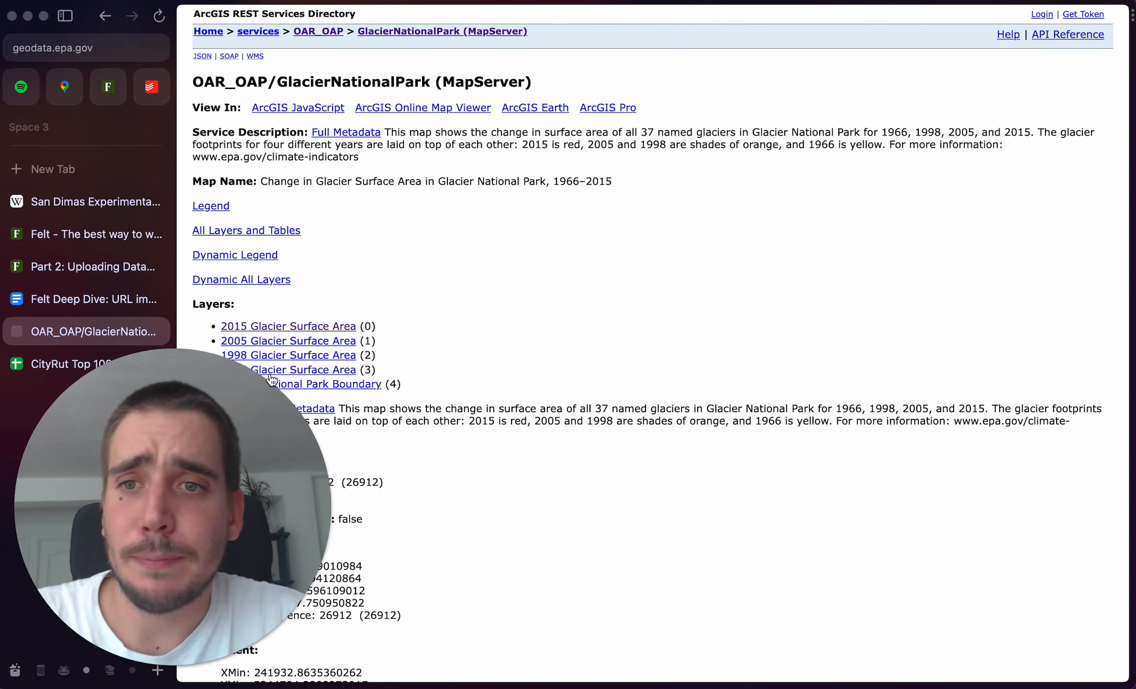
{"action": "key", "text": "super+s"}
{"action": "left_click_drag", "start_coordinate": [211, 442], "coordinate": [904, 395]}
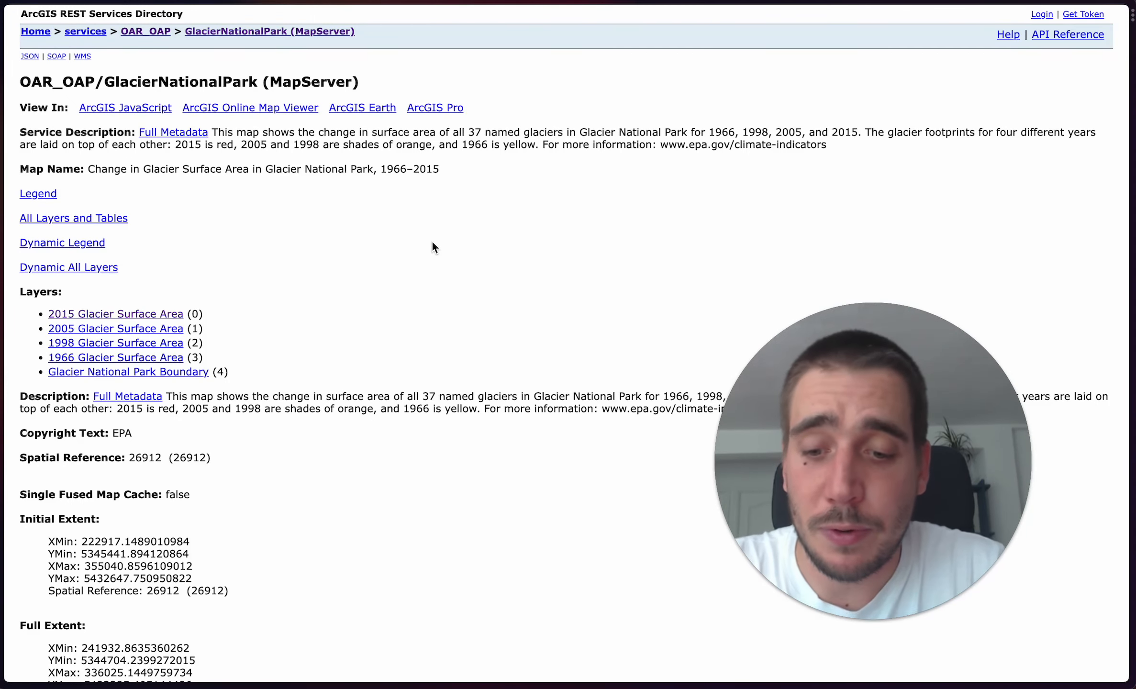
{"action": "key", "text": "super+shift+c"}
Return to the Part 2: Uploading Data map and add the copied MapServer URL as a layer named Glacier National Park
{"action": "mouse_move", "coordinate": [111, 222]}
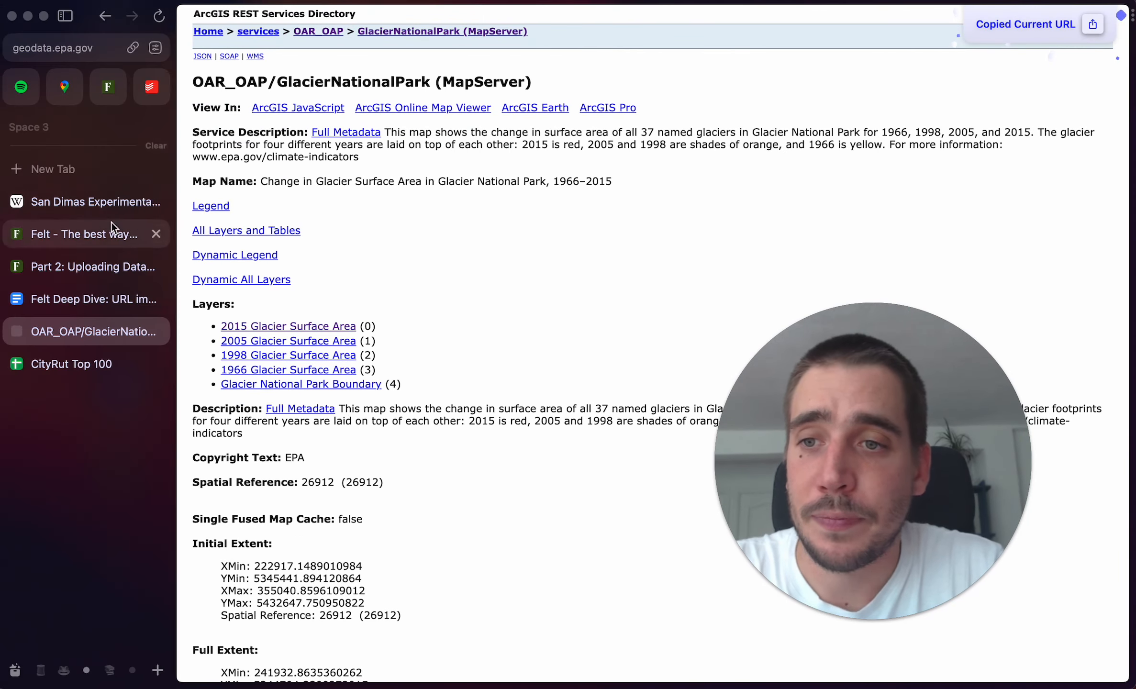
{"action": "left_click", "coordinate": [92, 273]}
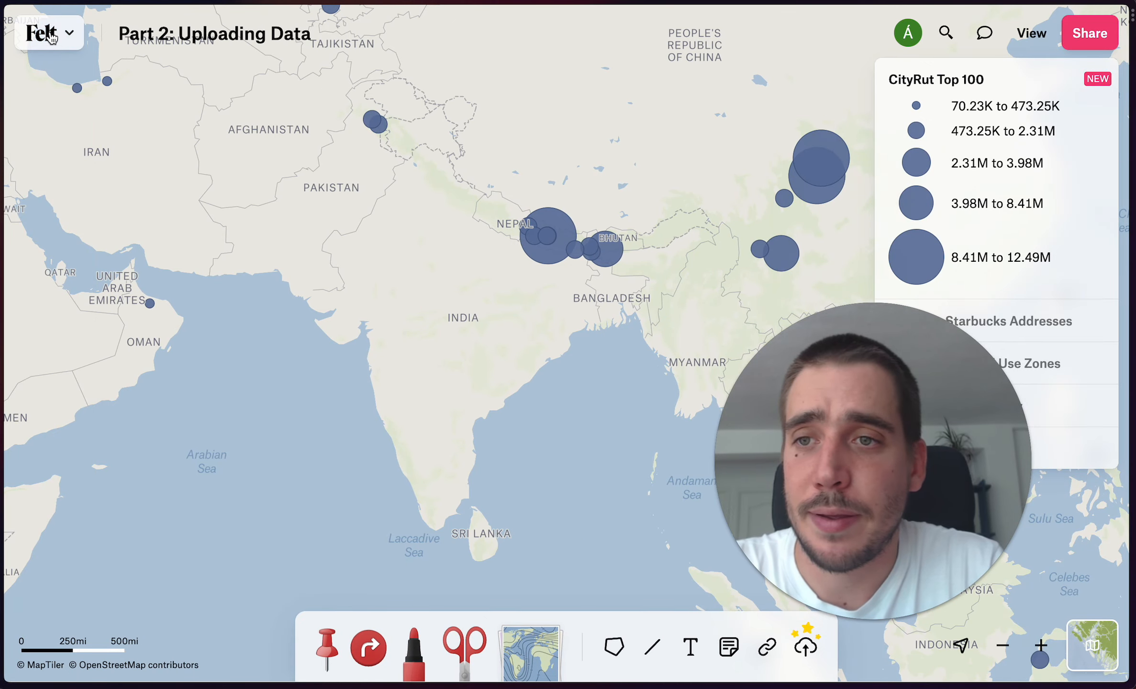
{"action": "left_click", "coordinate": [52, 37]}
{"action": "mouse_move", "coordinate": [112, 314]}
{"action": "left_click", "coordinate": [260, 342]}
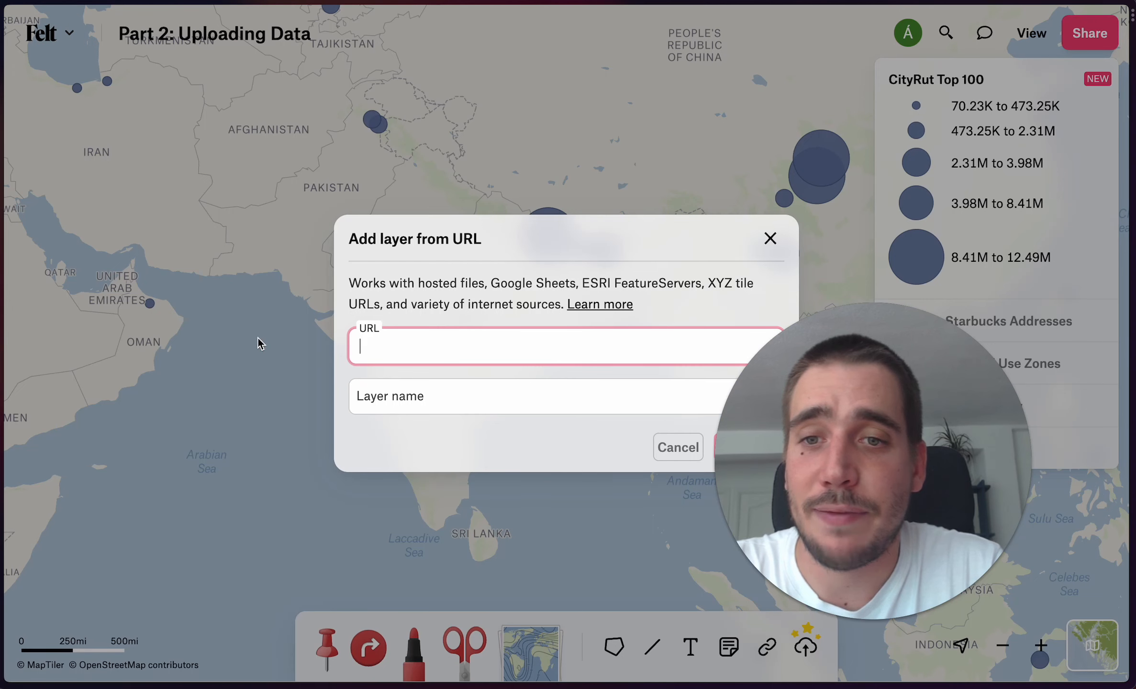
{"action": "key", "text": "super+v"}
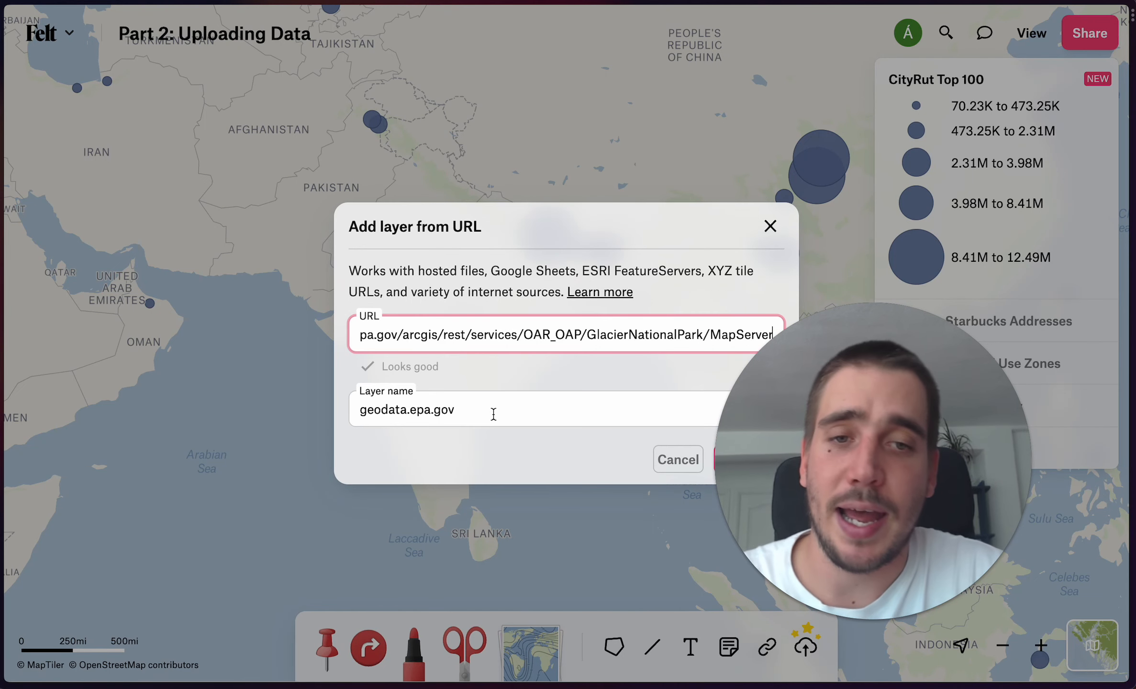
{"action": "double_click", "coordinate": [477, 412]}
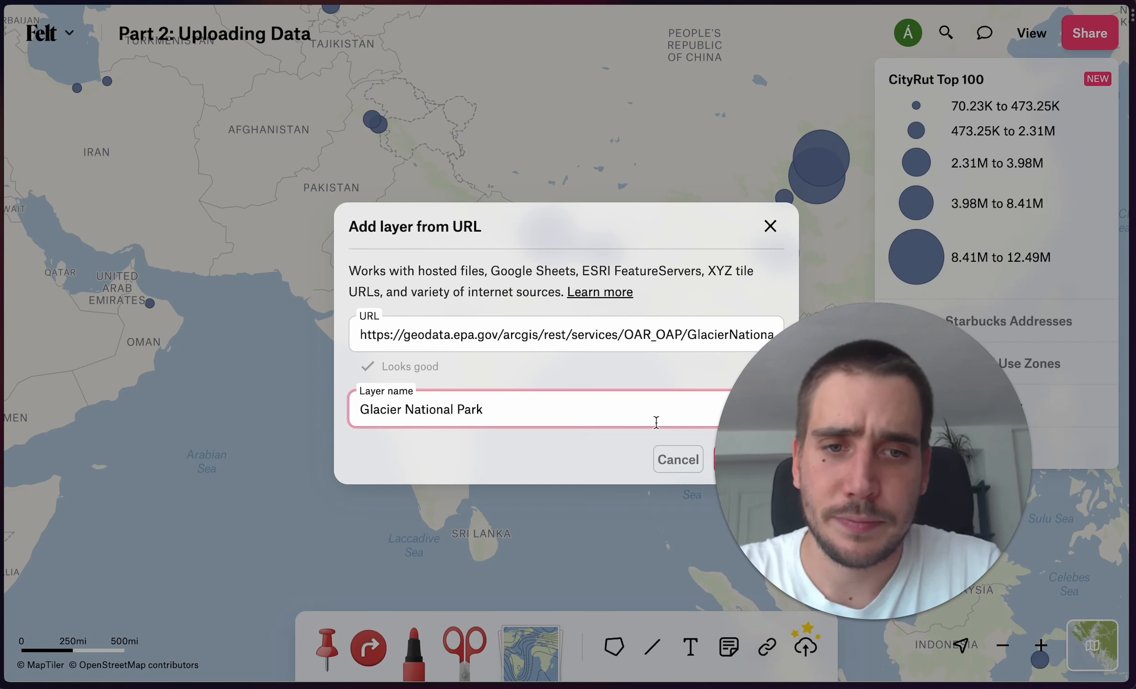
{"action": "left_click", "coordinate": [739, 458]}
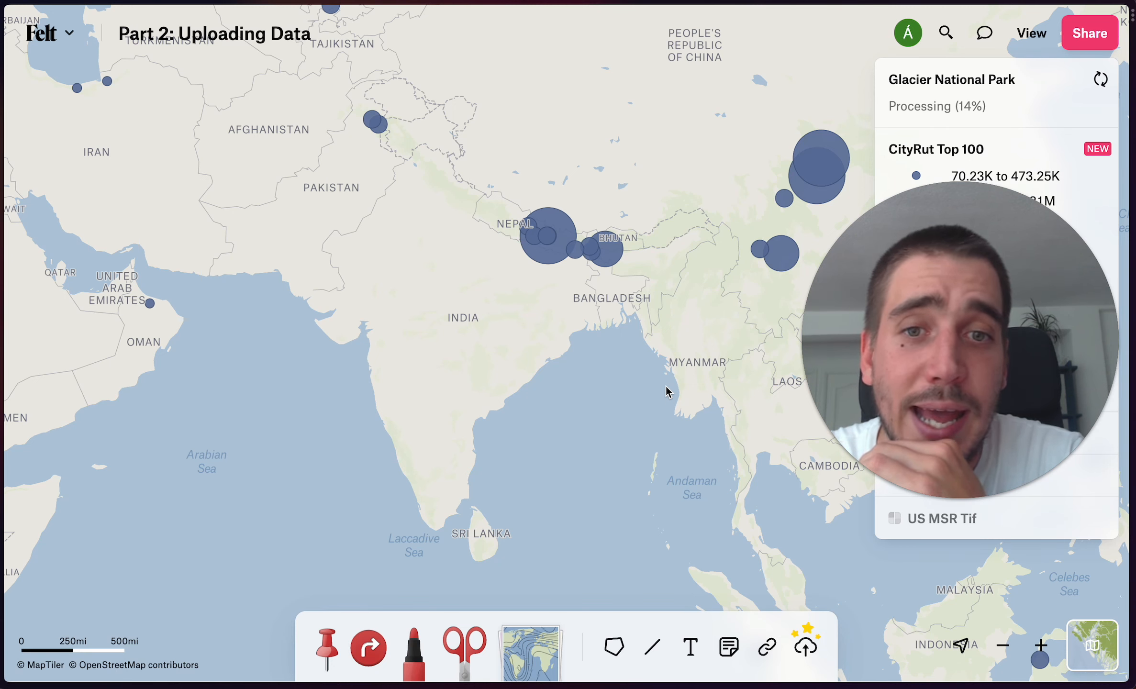
Hide the CityRut Top 100 layer
{"action": "left_click_drag", "start_coordinate": [953, 303], "coordinate": [299, 398]}
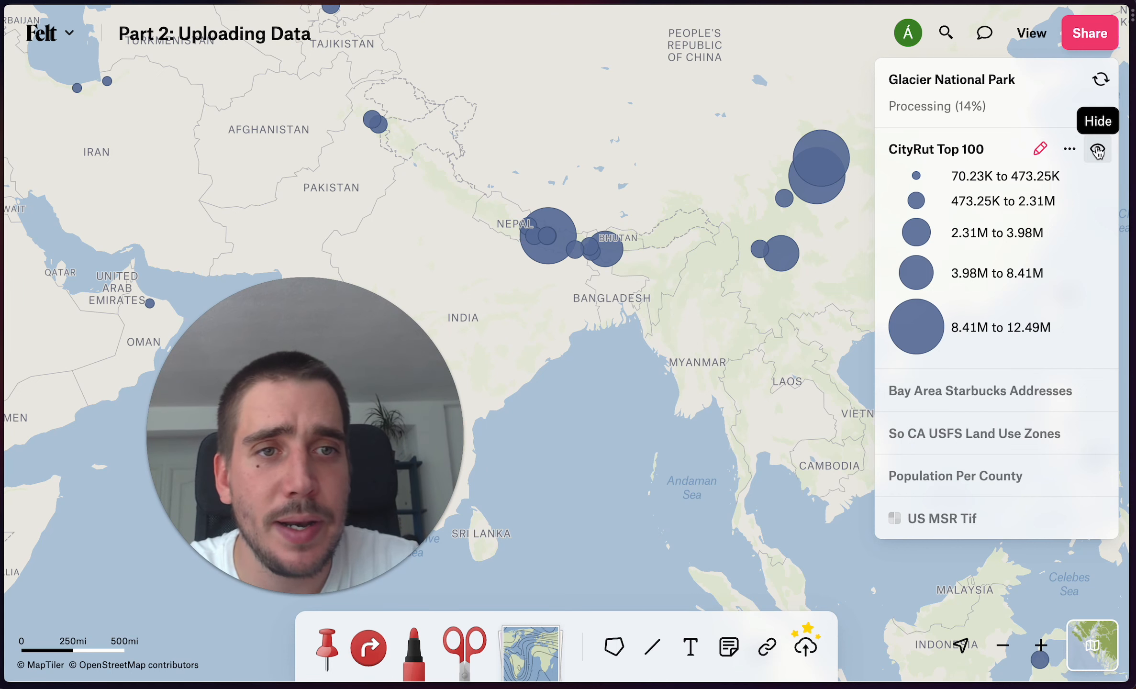
{"action": "left_click", "coordinate": [1099, 150]}
{"action": "left_click_drag", "start_coordinate": [347, 314], "coordinate": [1003, 350]}
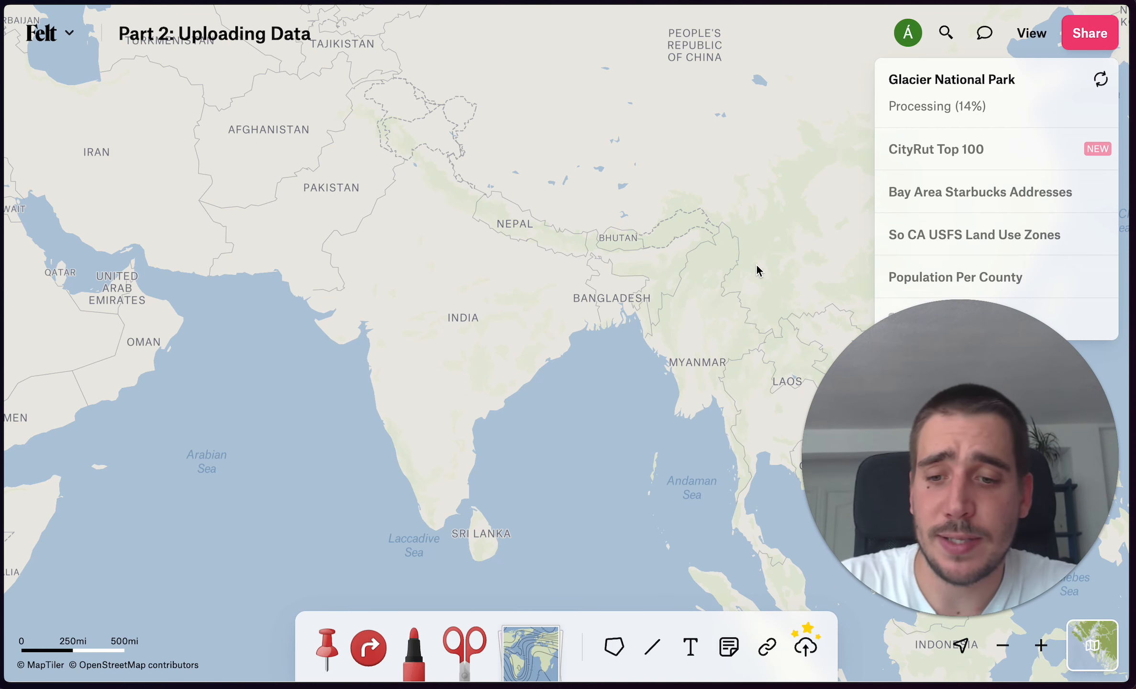
Check the source document and MapServer page during processing, then return to the map and zoom to fit the Glacier National Park layer
{"action": "key", "text": "ctrl+Tab"}
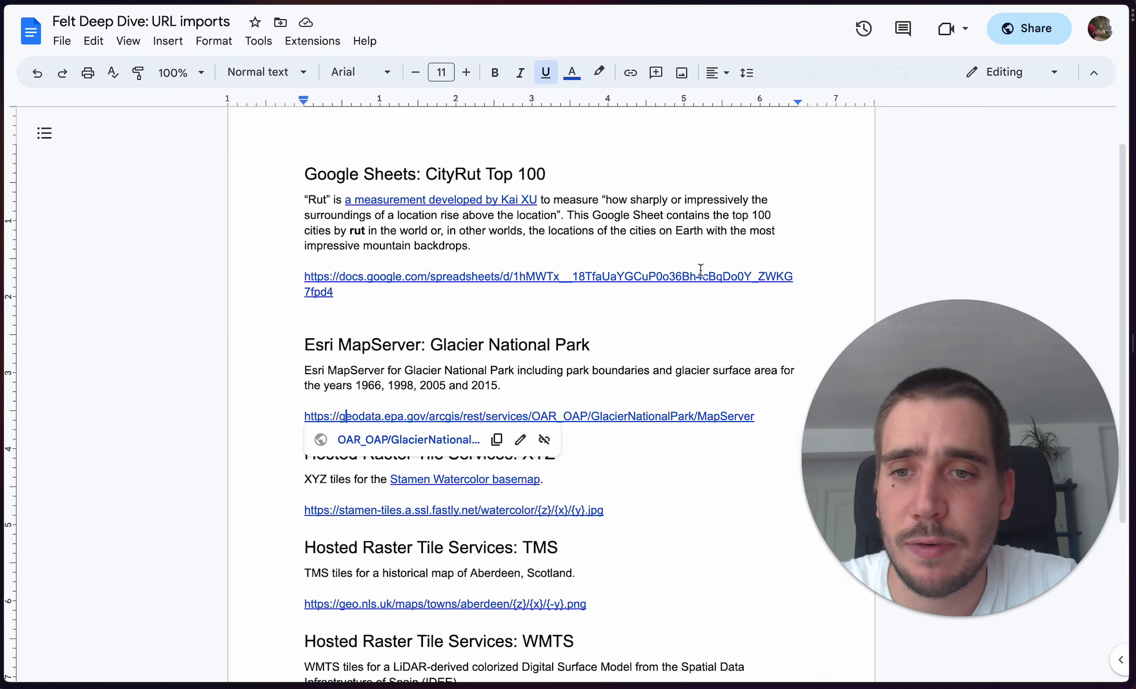
{"action": "key", "text": "ctrl+Tab"}
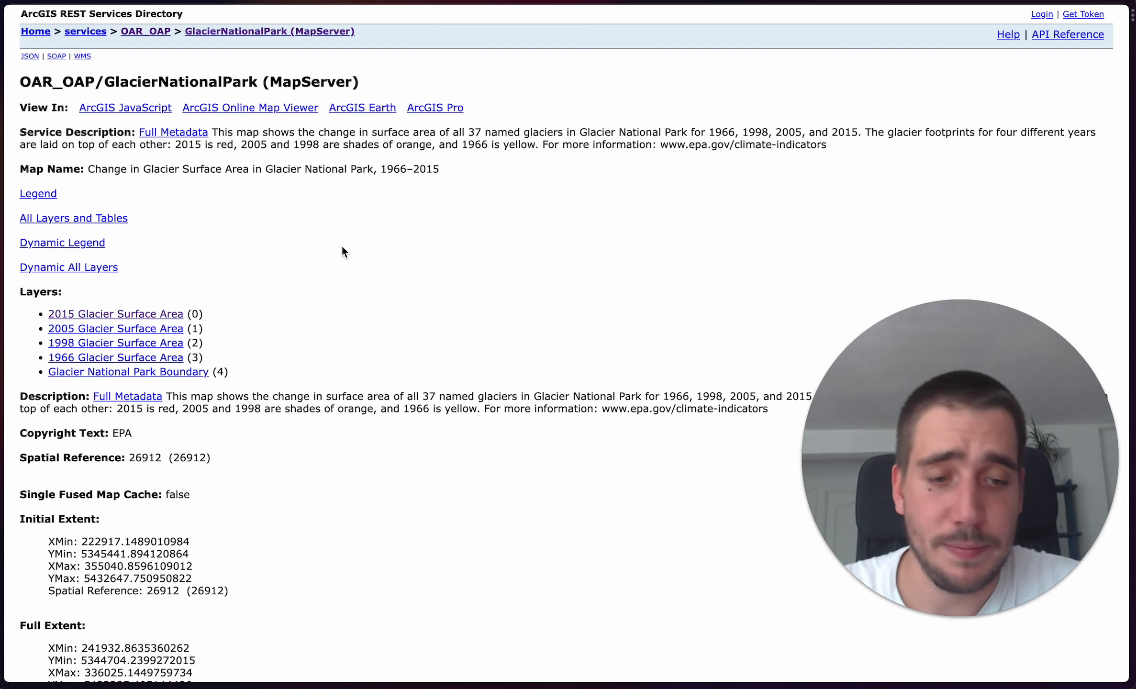
{"action": "key", "text": "ctrl+Tab"}
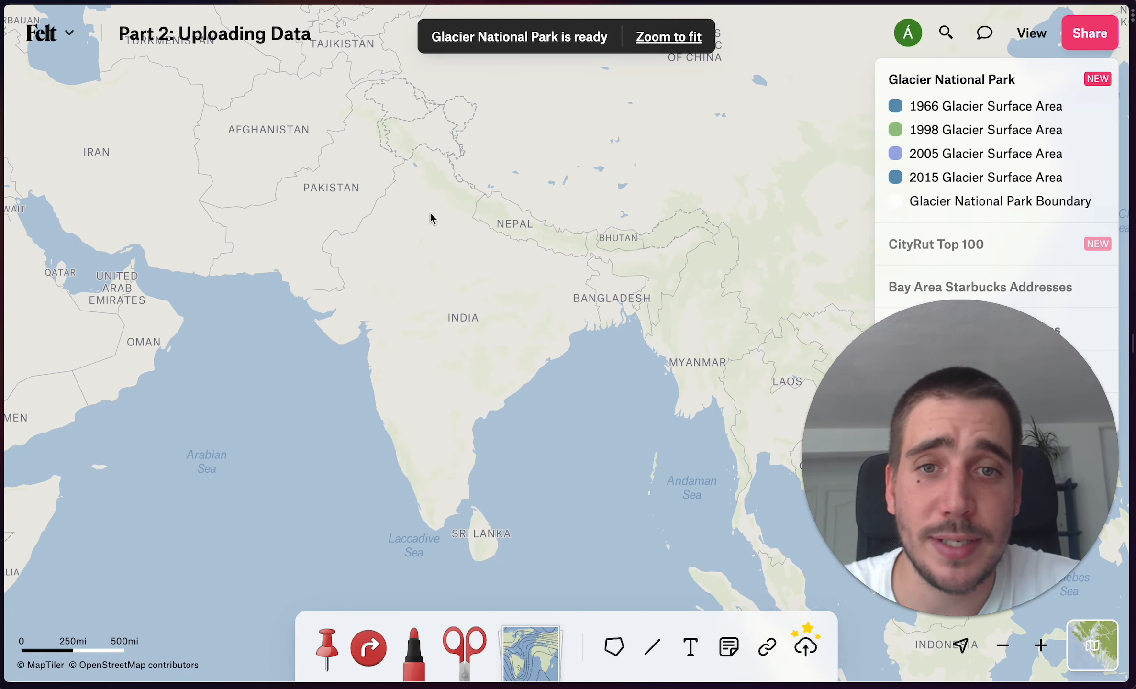
{"action": "left_click", "coordinate": [686, 46]}
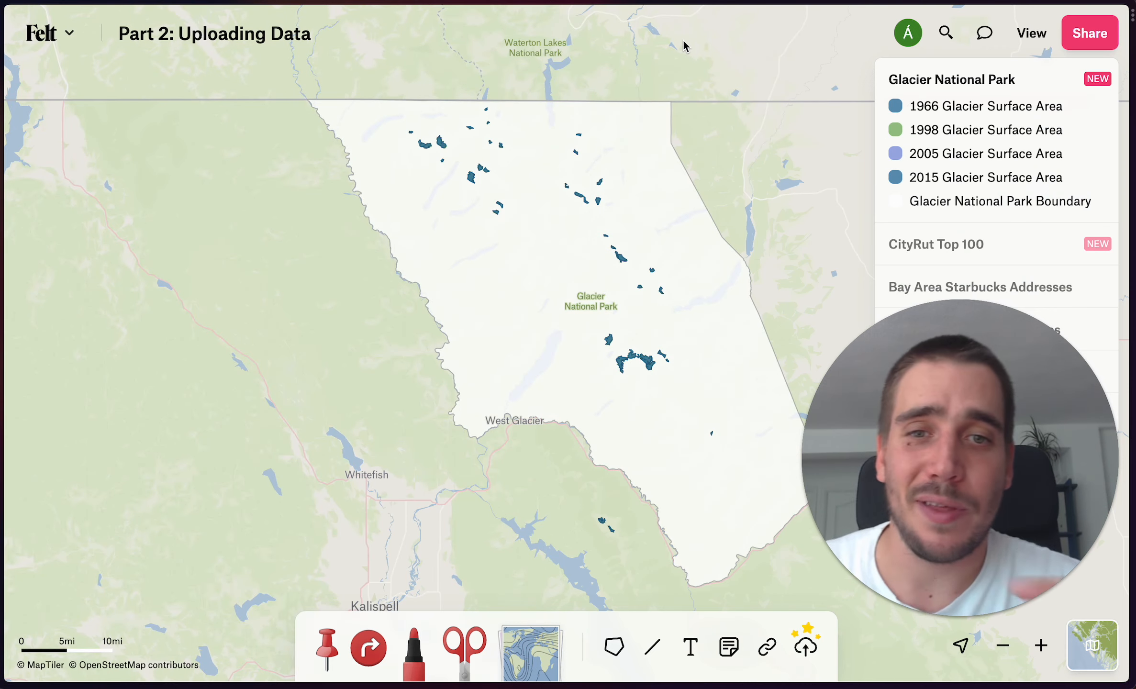
{"action": "left_click_drag", "start_coordinate": [989, 407], "coordinate": [205, 426]}
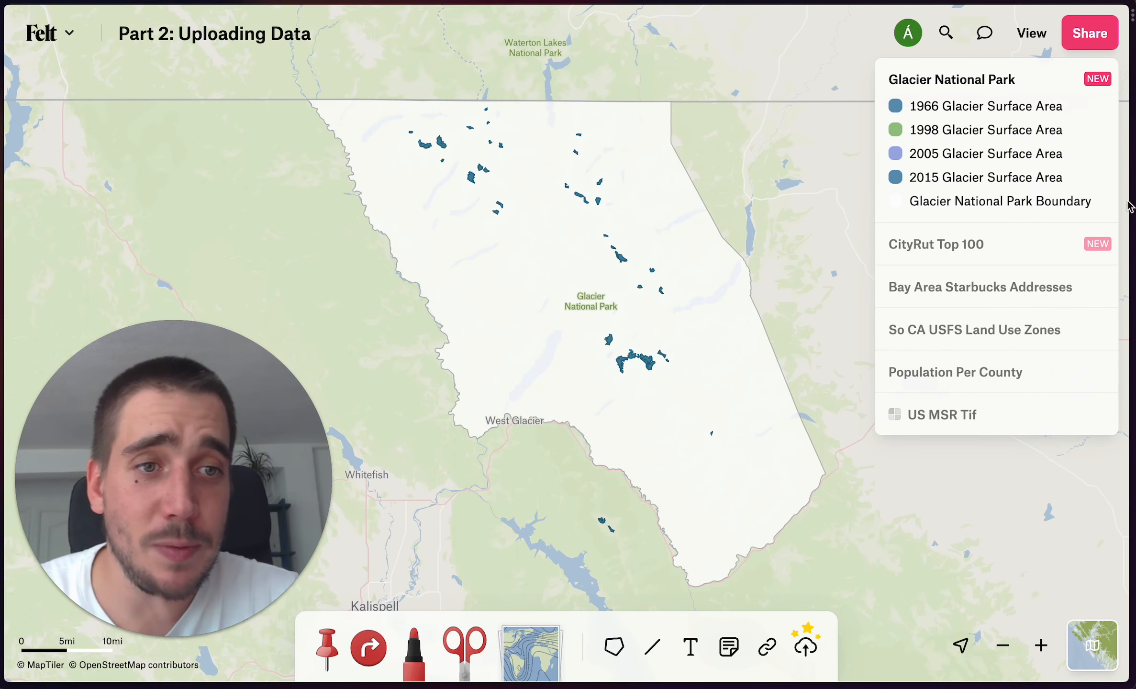
Hide the Glacier National Park Boundary and the 1966, 1998 and 2005 Glacier Surface Area sublayers, leaving only 2015 shown over the glaciers
{"action": "mouse_move", "coordinate": [1100, 210]}
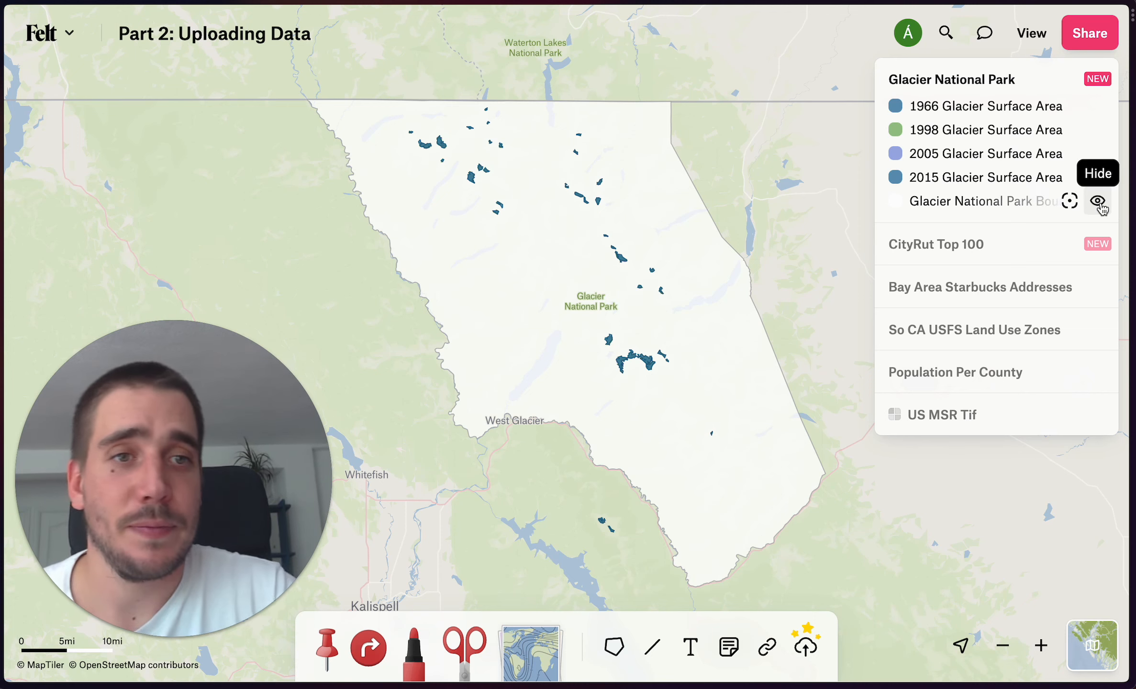
{"action": "left_click", "coordinate": [1098, 203]}
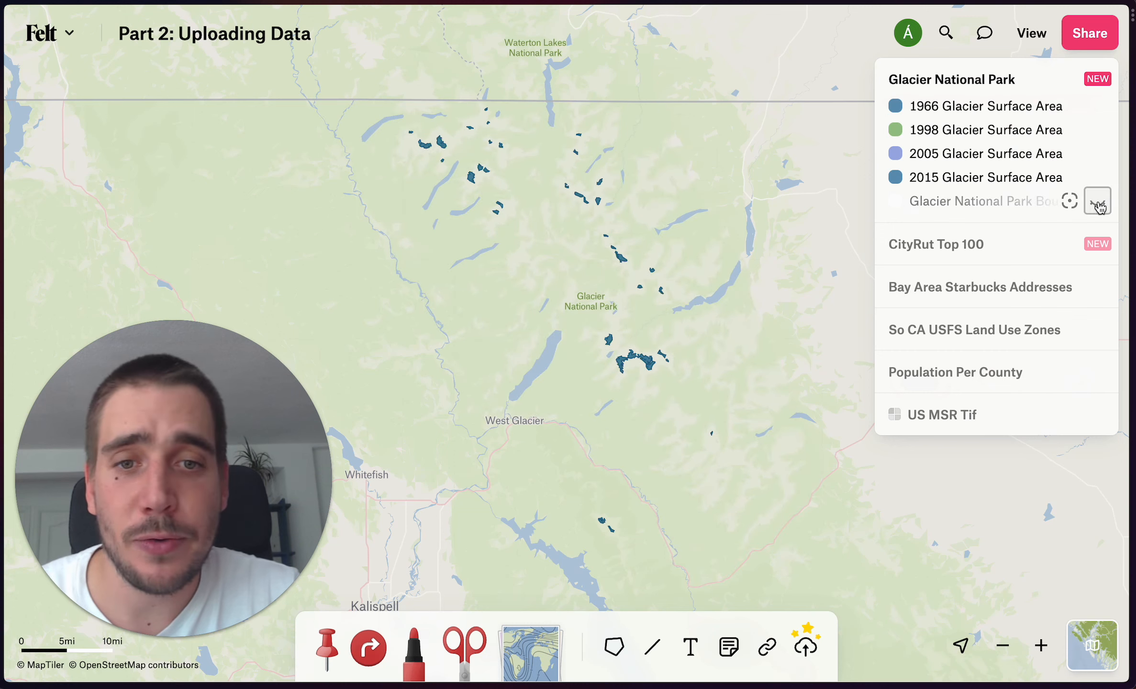
{"action": "scroll", "coordinate": [633, 369], "scroll_direction": "up", "scroll_amount": 5}
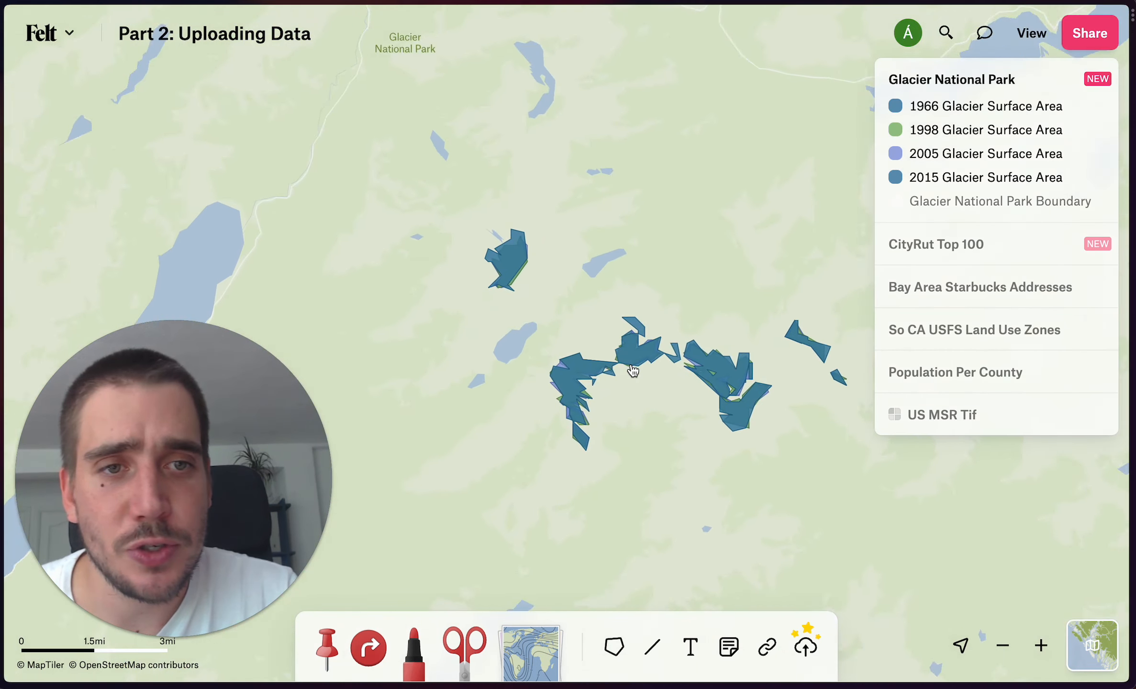
{"action": "scroll", "coordinate": [633, 369], "scroll_direction": "up", "scroll_amount": 5}
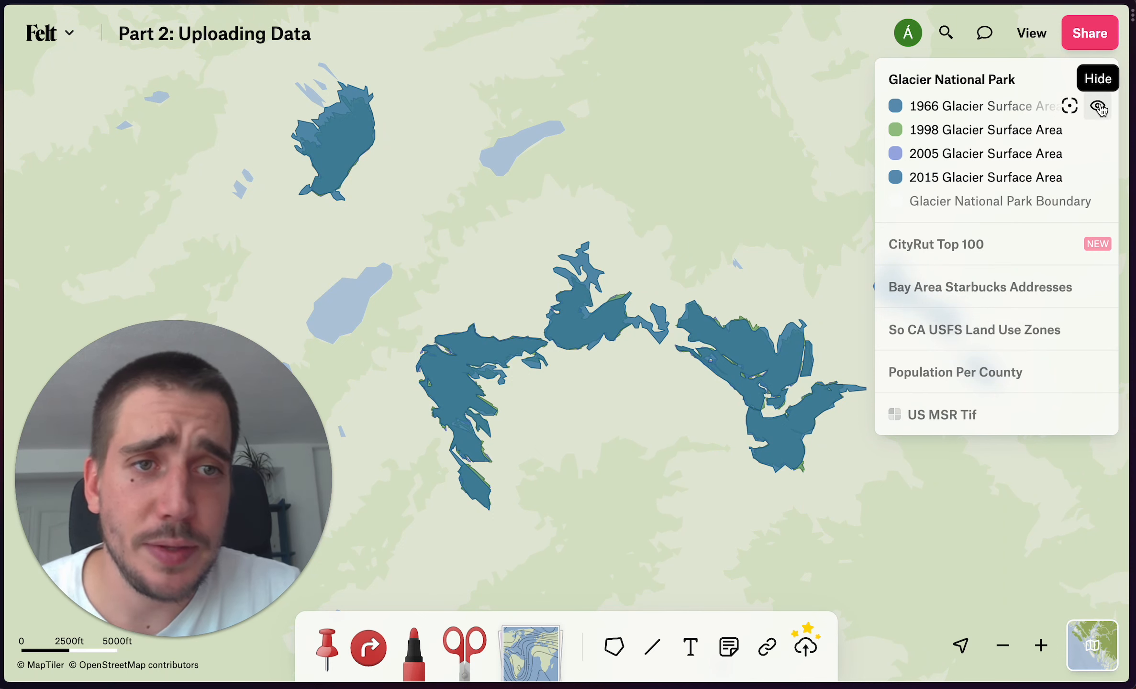
{"action": "left_click", "coordinate": [1098, 109]}
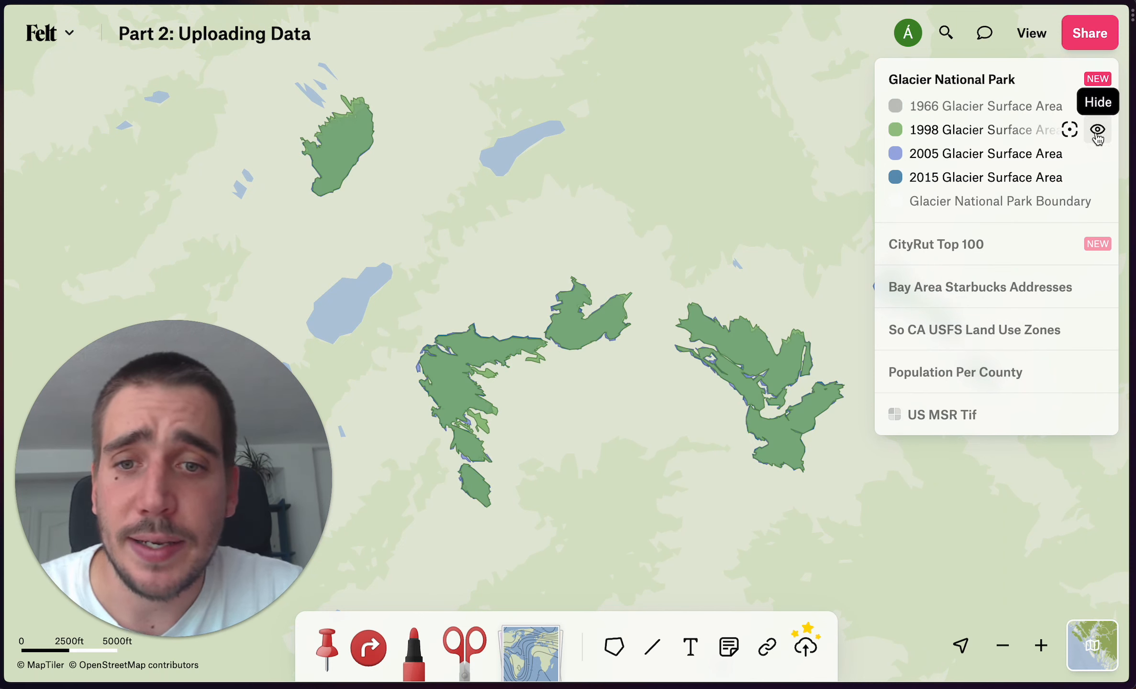
{"action": "left_click", "coordinate": [1097, 135]}
{"action": "left_click", "coordinate": [1098, 155]}
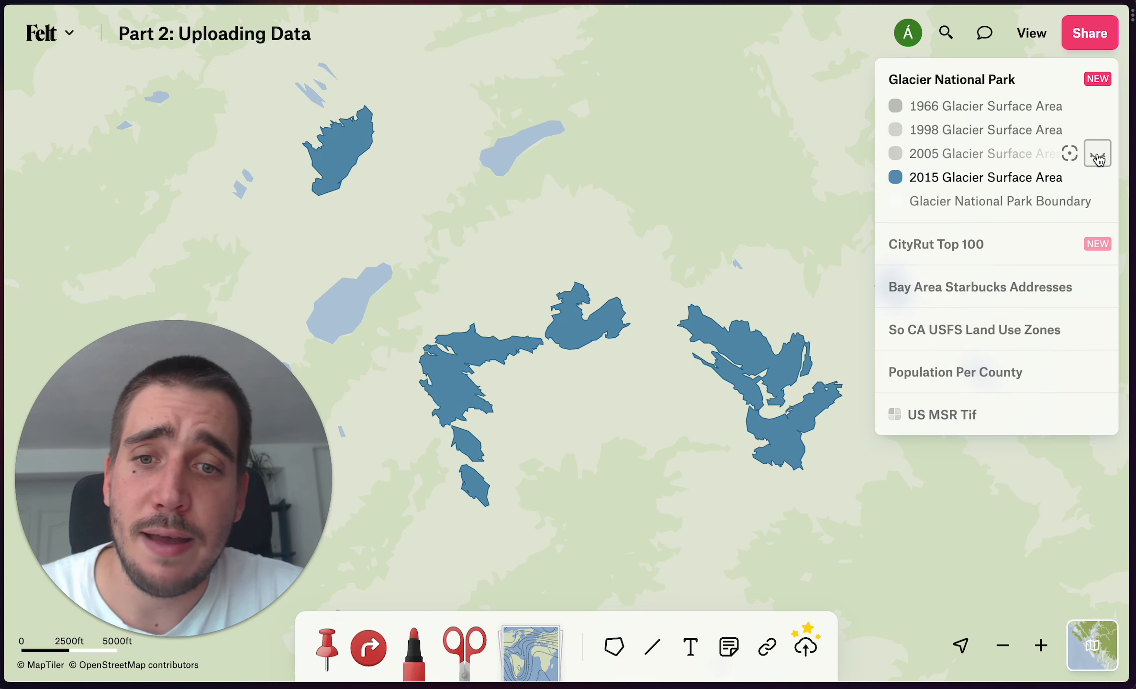
Show all sublayers of the Glacier National Park layer again and view the park within North America
{"action": "mouse_move", "coordinate": [1100, 177]}
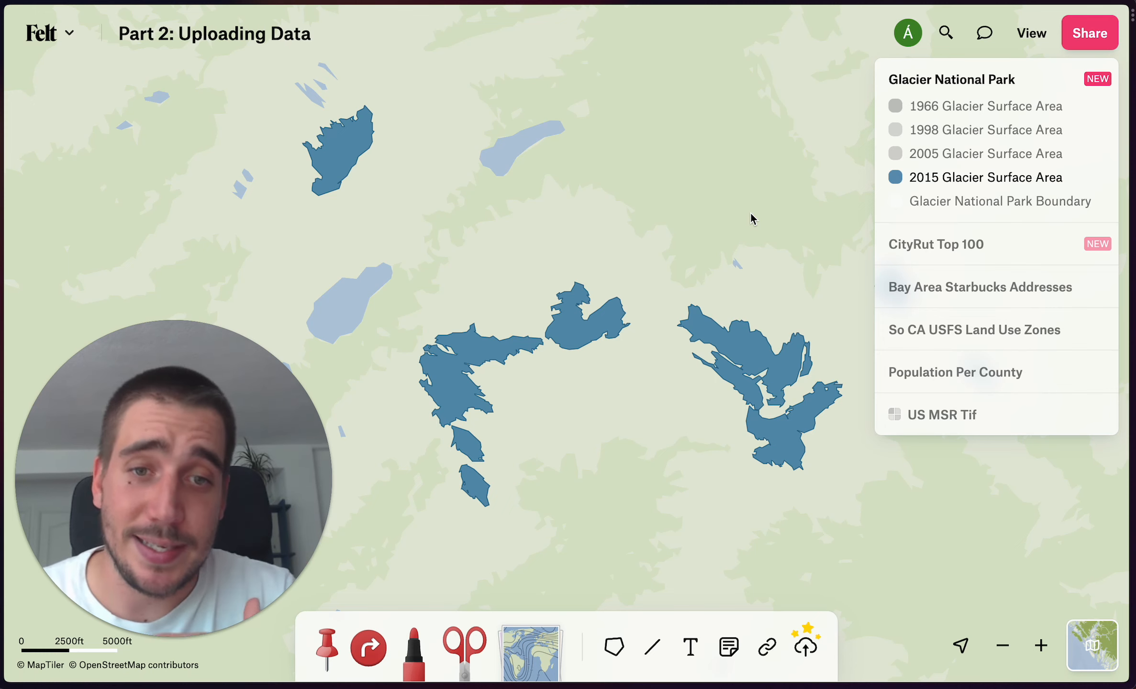
{"action": "left_click", "coordinate": [1069, 183]}
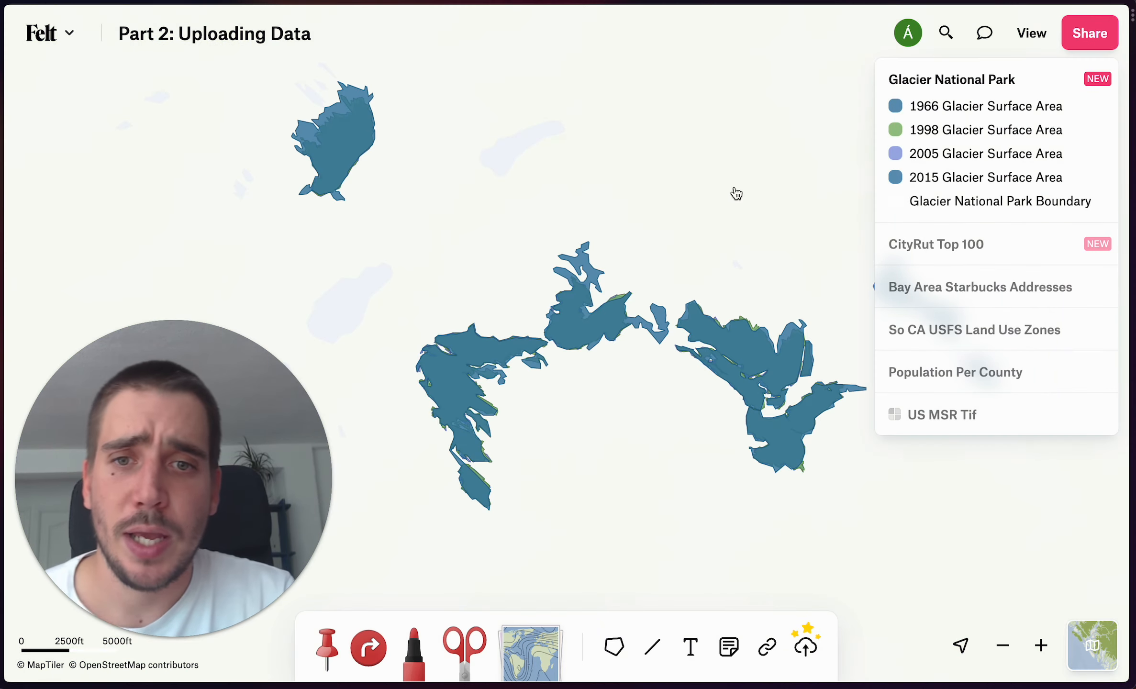
{"action": "scroll", "coordinate": [736, 190], "scroll_direction": "down", "scroll_amount": 10}
{"action": "left_click_drag", "start_coordinate": [725, 218], "coordinate": [487, 218]}
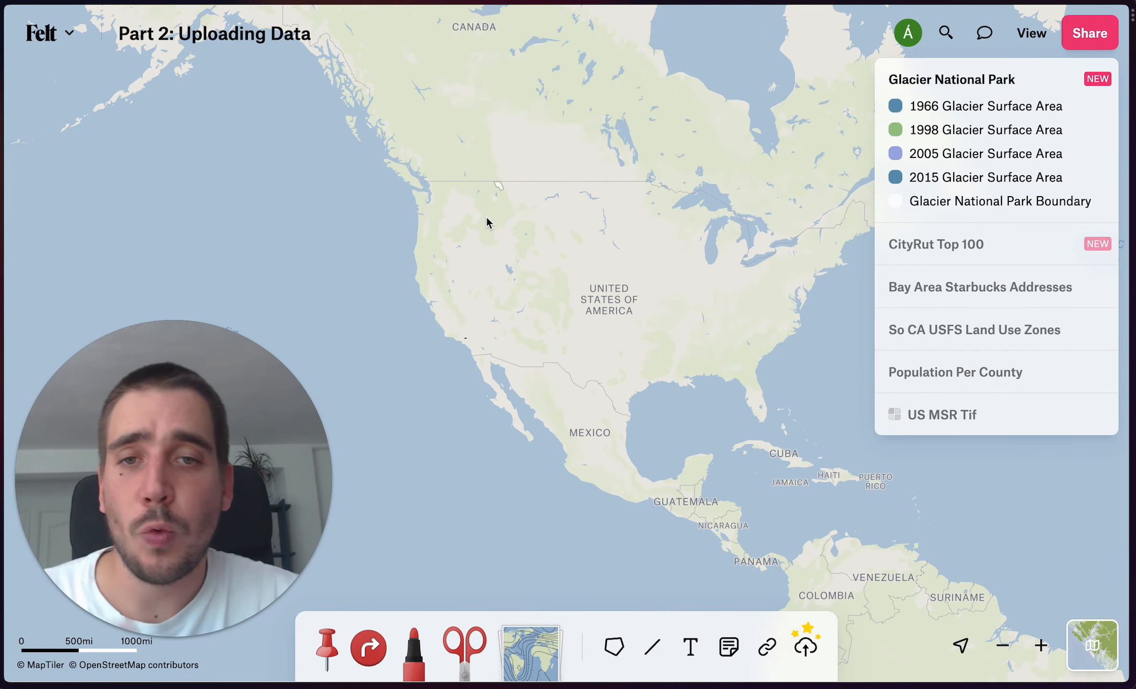
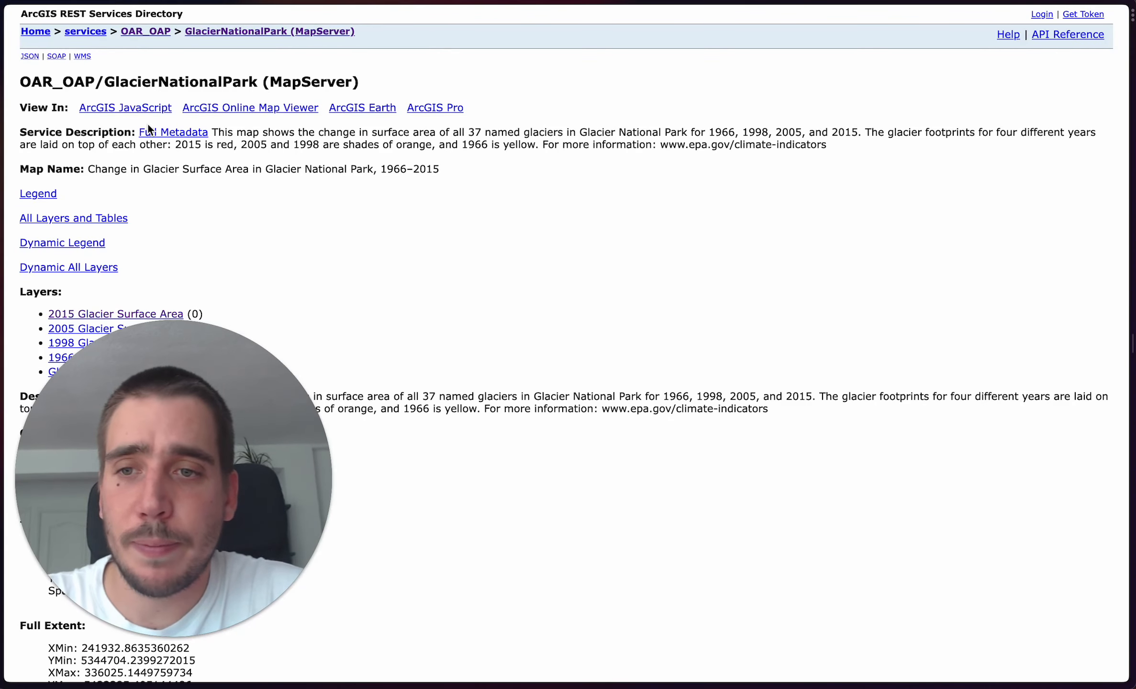
Copy the Stamen Watercolor XYZ tile URL from the Felt Deep Dive: URL imports document
{"action": "key", "text": "super+s"}
{"action": "left_click", "coordinate": [35, 293]}
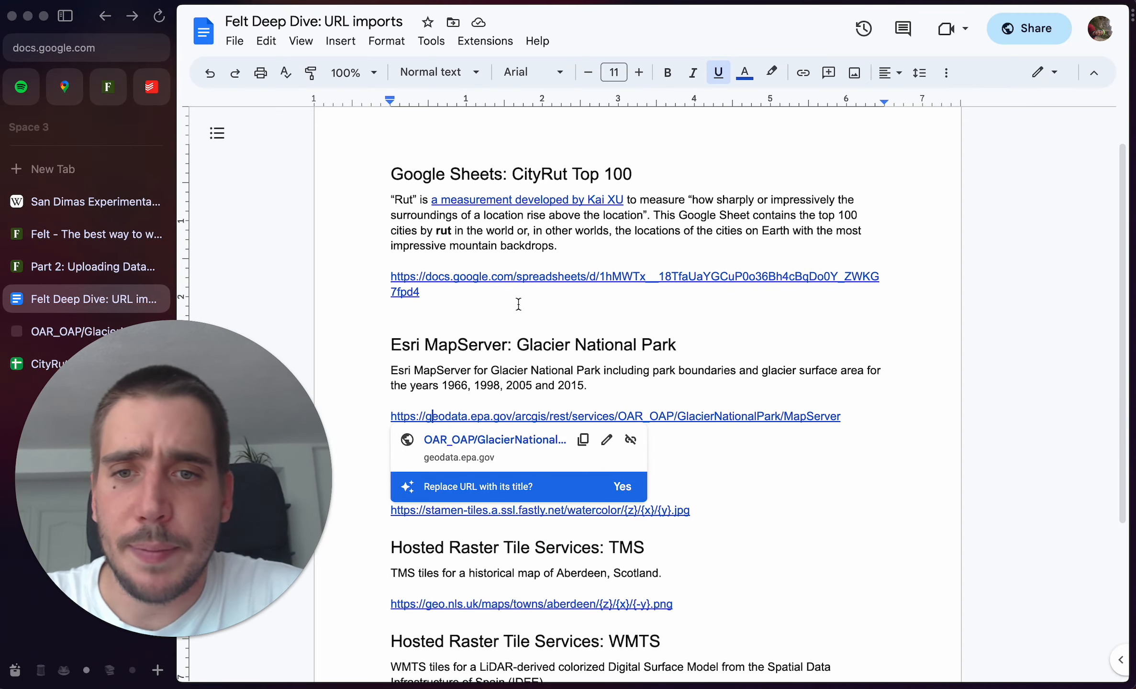
{"action": "scroll", "coordinate": [515, 304], "scroll_direction": "down", "scroll_amount": 3}
{"action": "scroll", "coordinate": [514, 304], "scroll_direction": "down", "scroll_amount": 2}
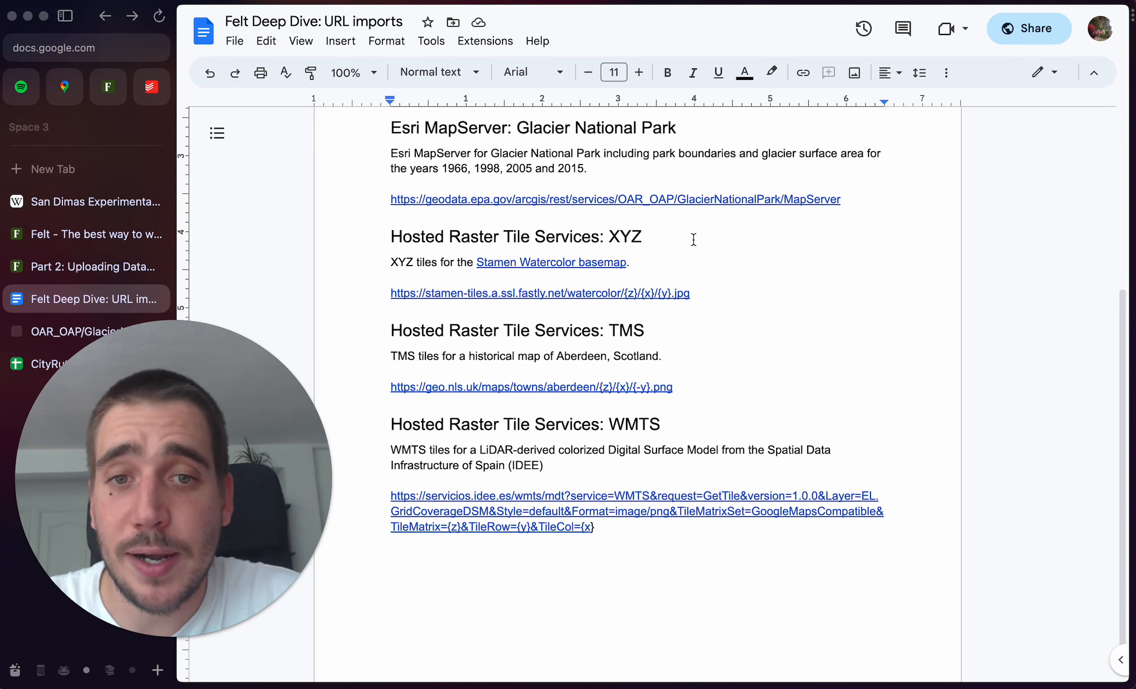
{"action": "double_click", "coordinate": [636, 238]}
{"action": "left_click", "coordinate": [668, 238]}
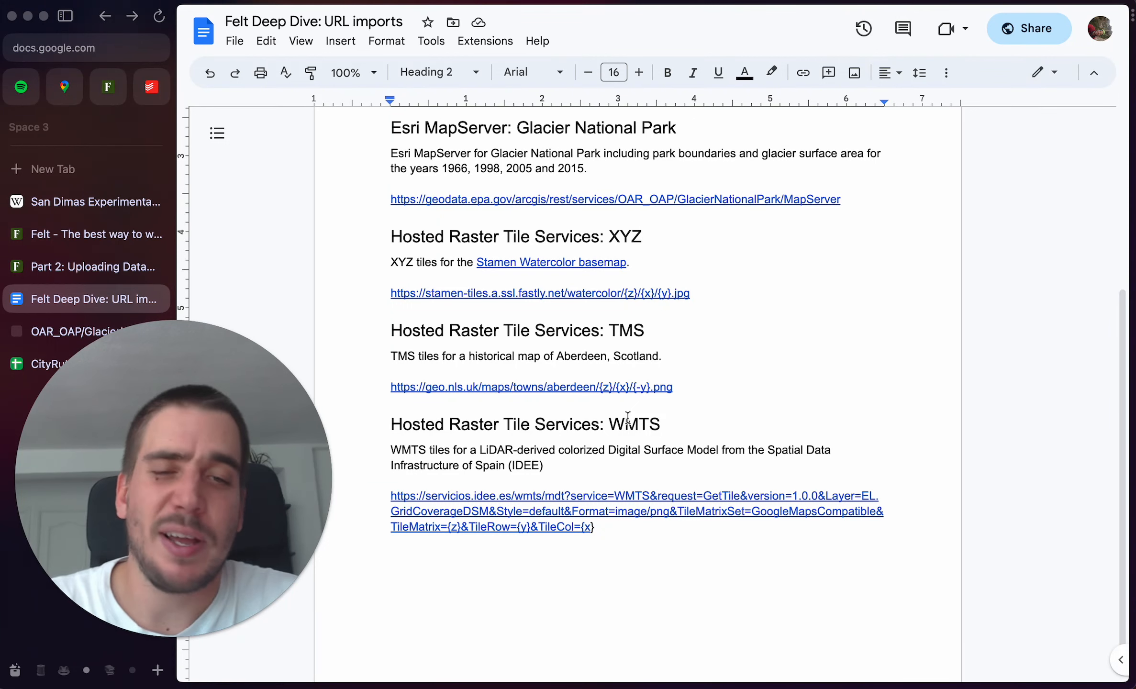
{"action": "left_click_drag", "start_coordinate": [691, 293], "coordinate": [381, 293]}
{"action": "key", "text": "super+c"}
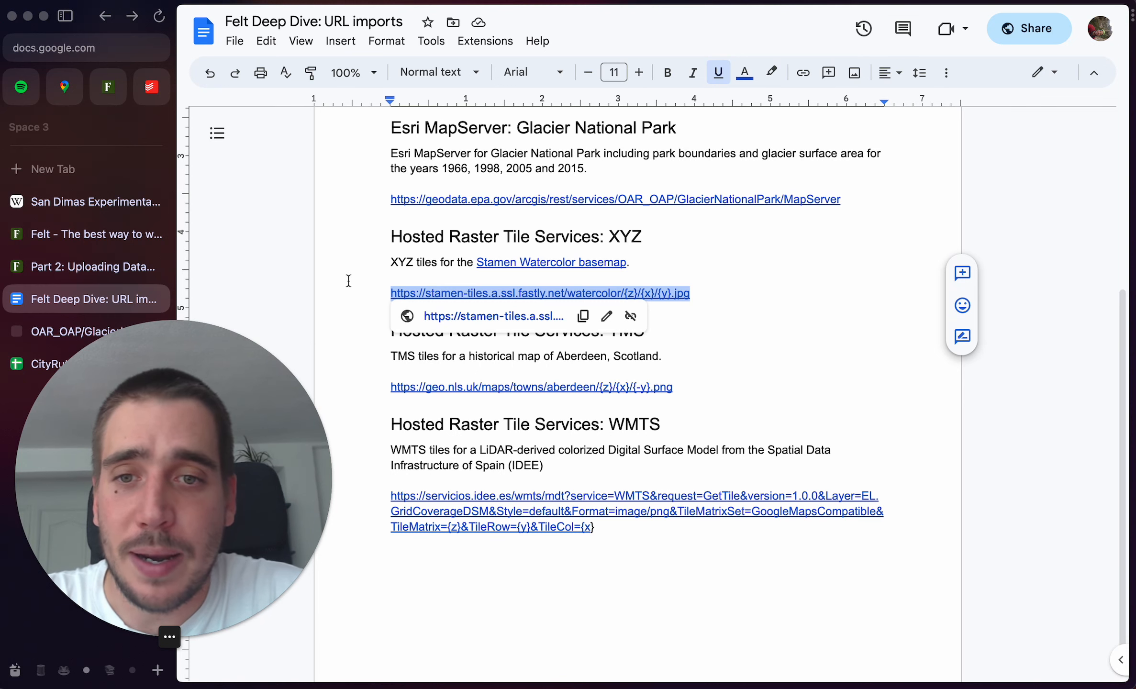
{"action": "left_click", "coordinate": [117, 98]}
{"action": "left_click", "coordinate": [69, 246]}
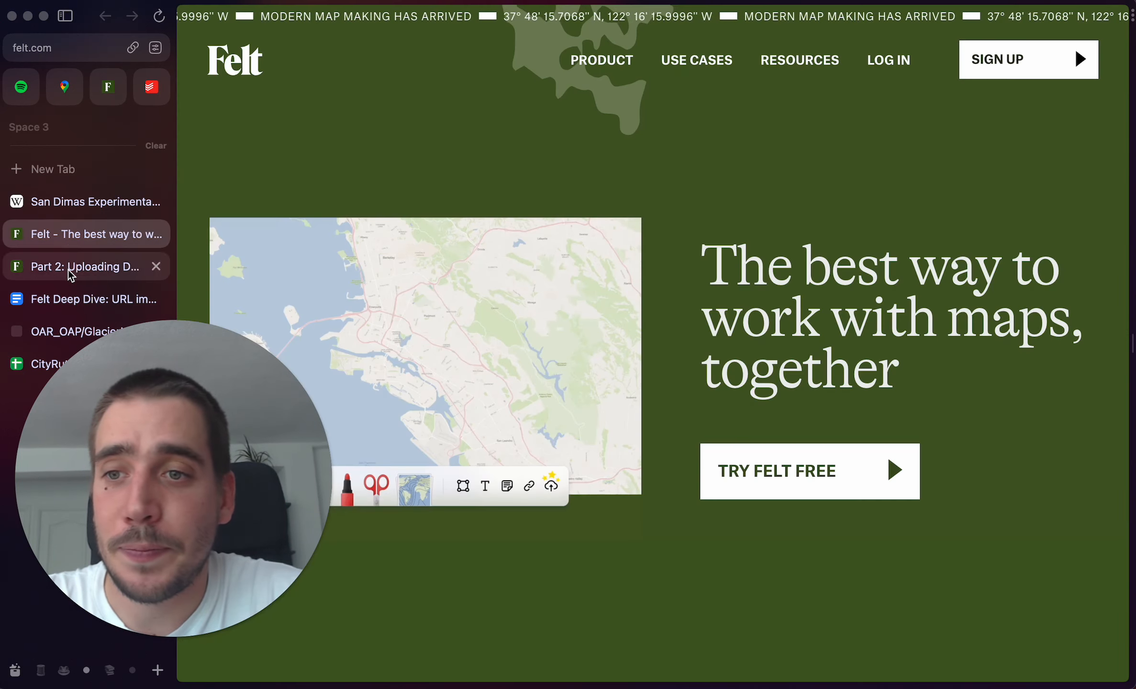
{"action": "left_click", "coordinate": [69, 270]}
{"action": "left_click", "coordinate": [221, 32]}
{"action": "mouse_move", "coordinate": [287, 308]}
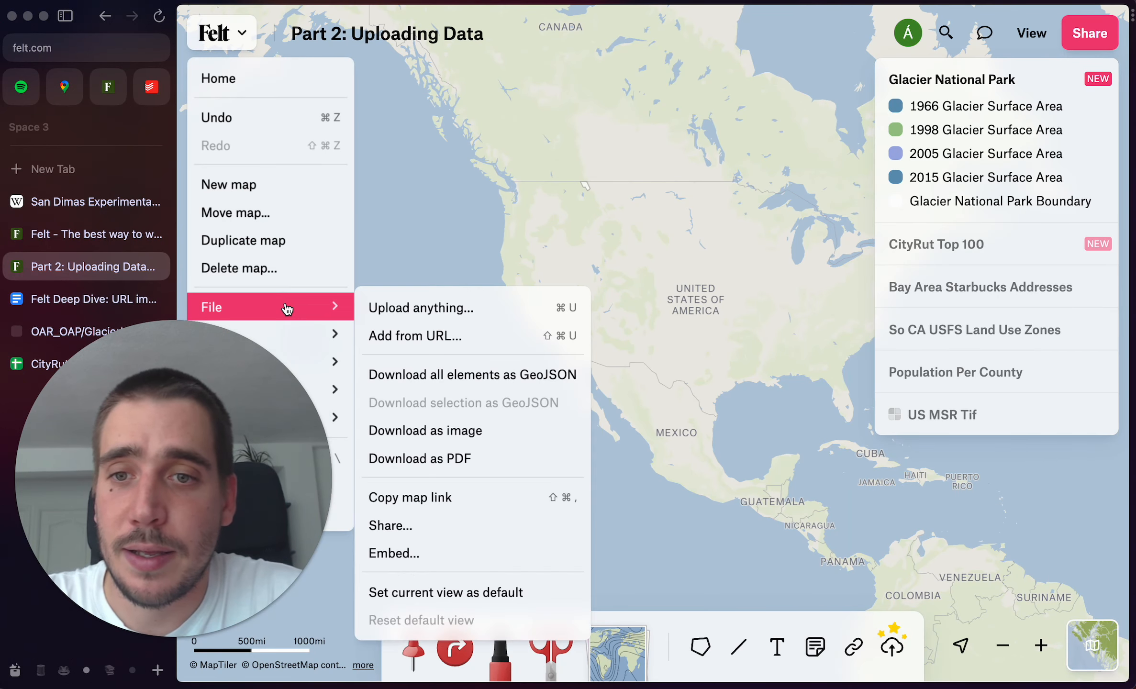
{"action": "left_click", "coordinate": [412, 336]}
{"action": "key", "text": "super+v"}
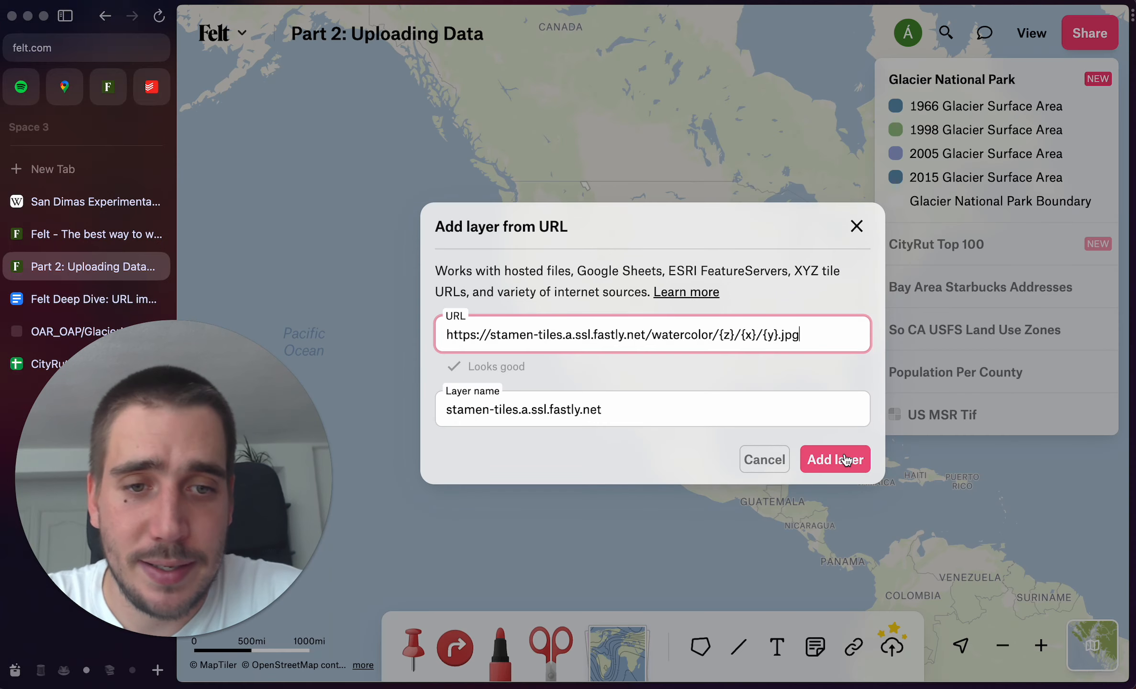
{"action": "left_click", "coordinate": [847, 461]}
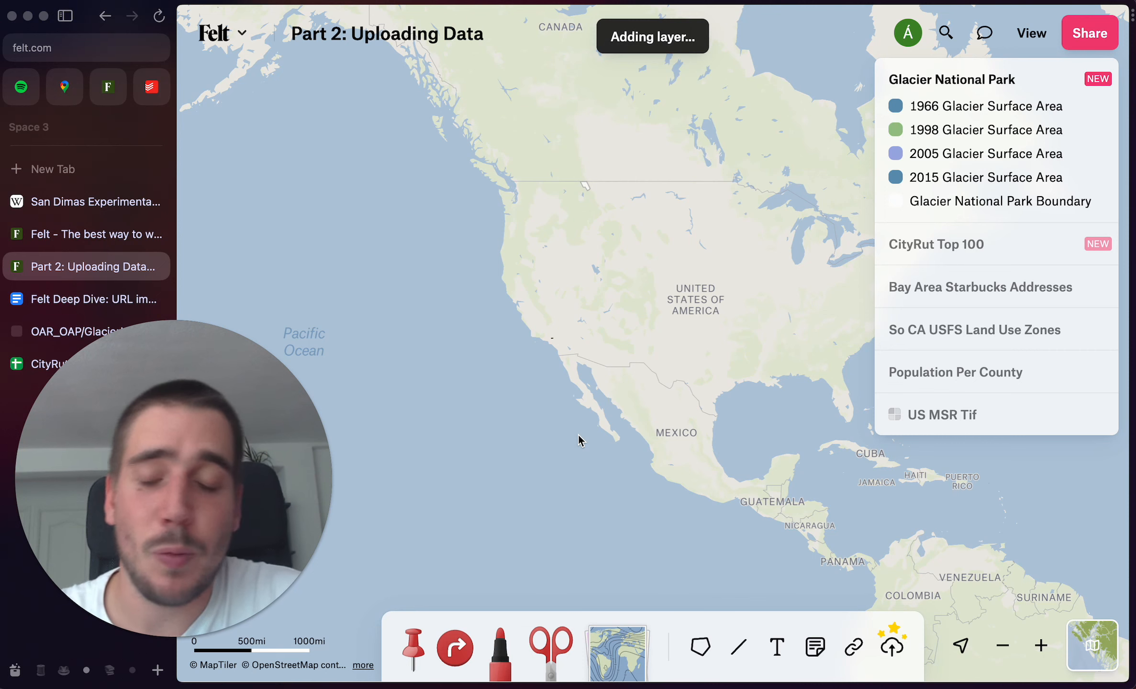
Set the Stamen Tiles layer's raster opacity to 39% and move the layer below US MSR Tif at the end of the layer list
{"action": "left_click_drag", "start_coordinate": [743, 362], "coordinate": [504, 376]}
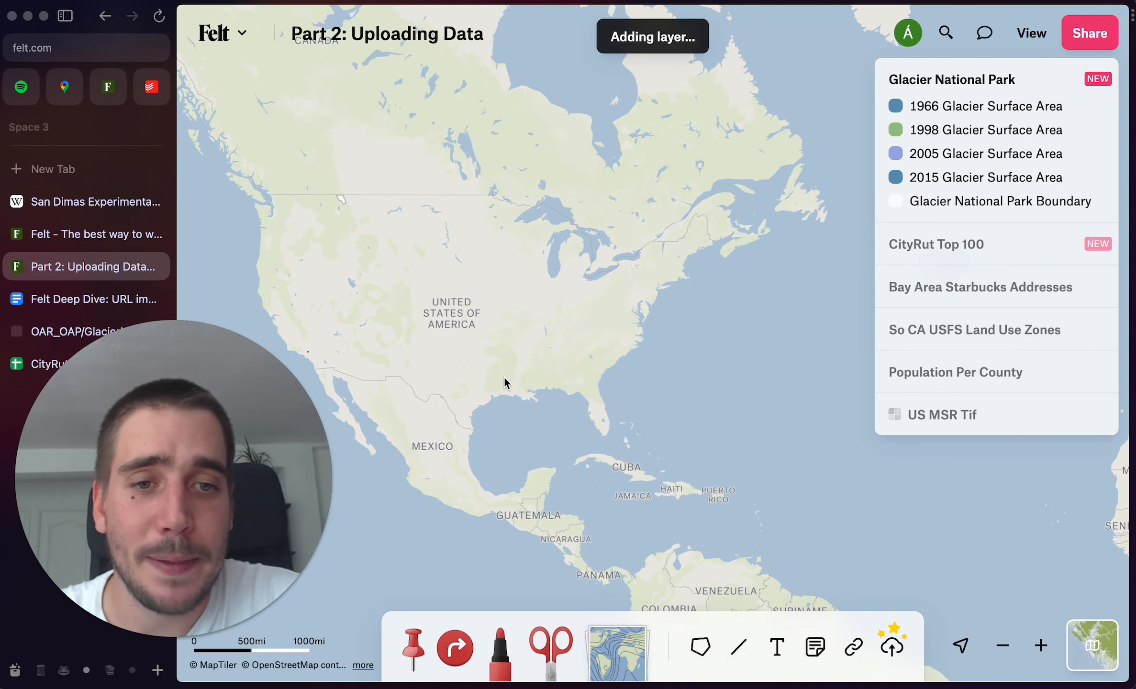
{"action": "scroll", "coordinate": [509, 374], "scroll_direction": "down", "scroll_amount": 3}
{"action": "left_click_drag", "start_coordinate": [658, 374], "coordinate": [470, 359]}
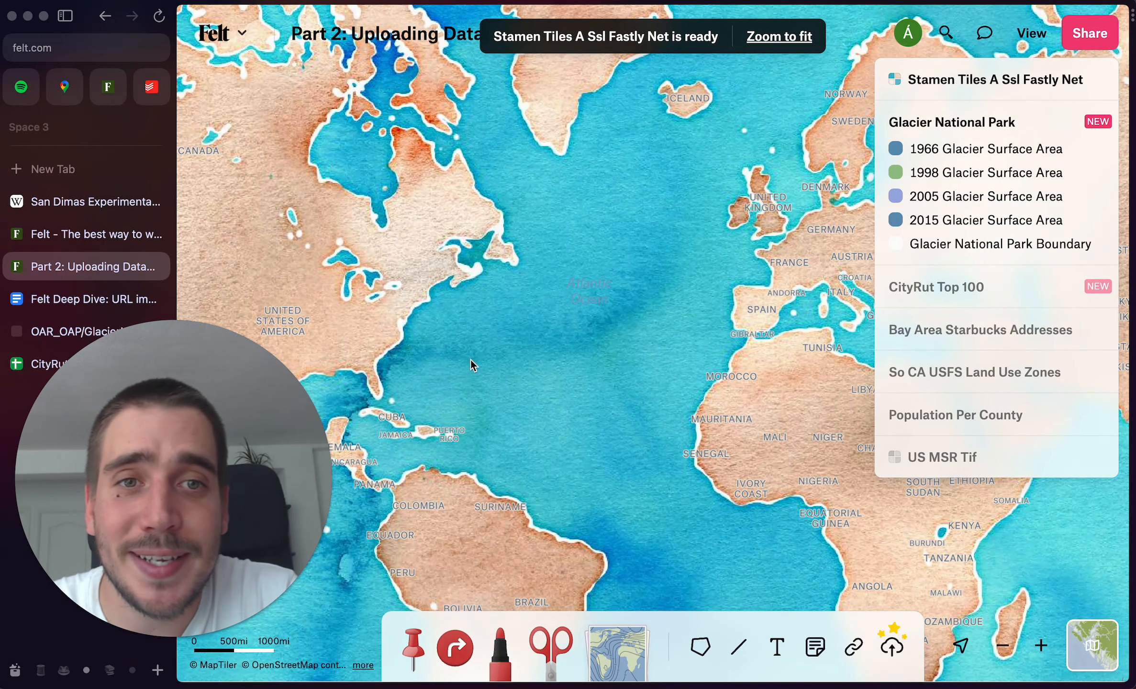
{"action": "mouse_move", "coordinate": [1068, 86]}
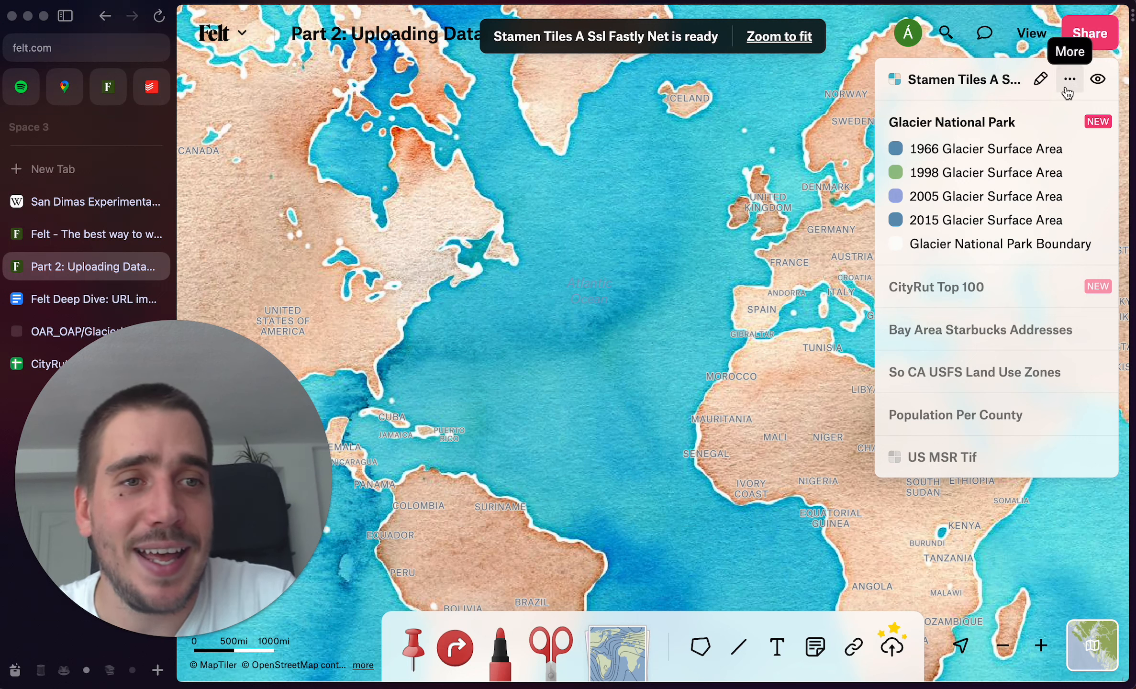
{"action": "left_click", "coordinate": [1043, 83]}
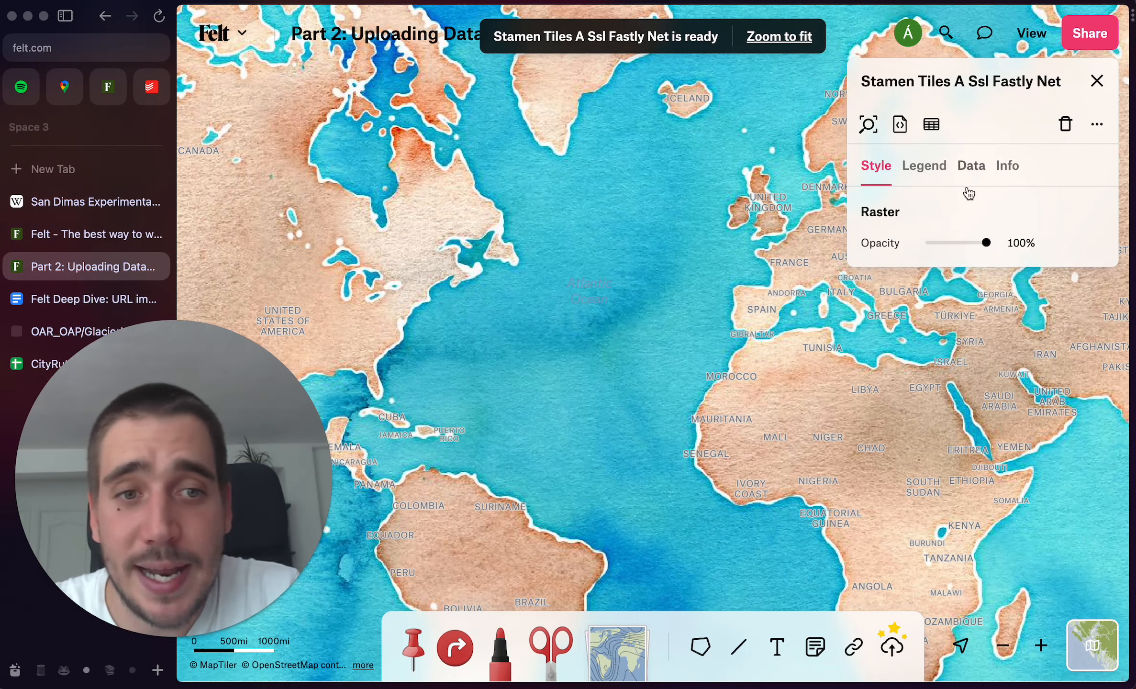
{"action": "left_click_drag", "start_coordinate": [986, 245], "coordinate": [949, 243]}
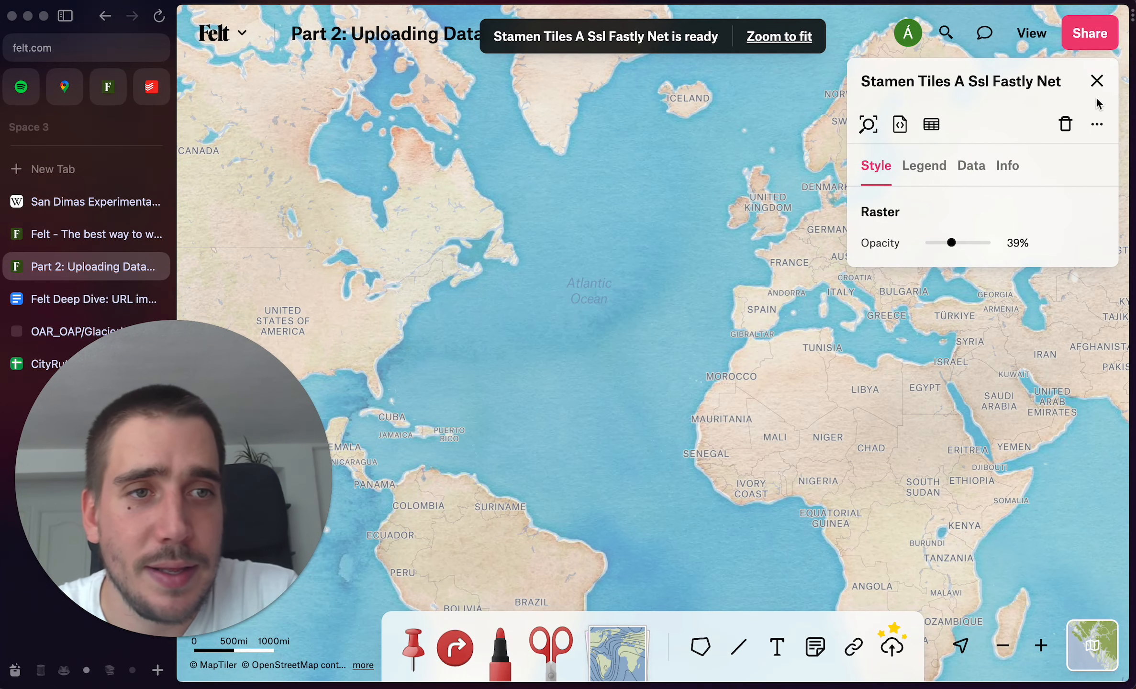
{"action": "left_click", "coordinate": [1097, 81]}
{"action": "left_click_drag", "start_coordinate": [1004, 85], "coordinate": [975, 459]}
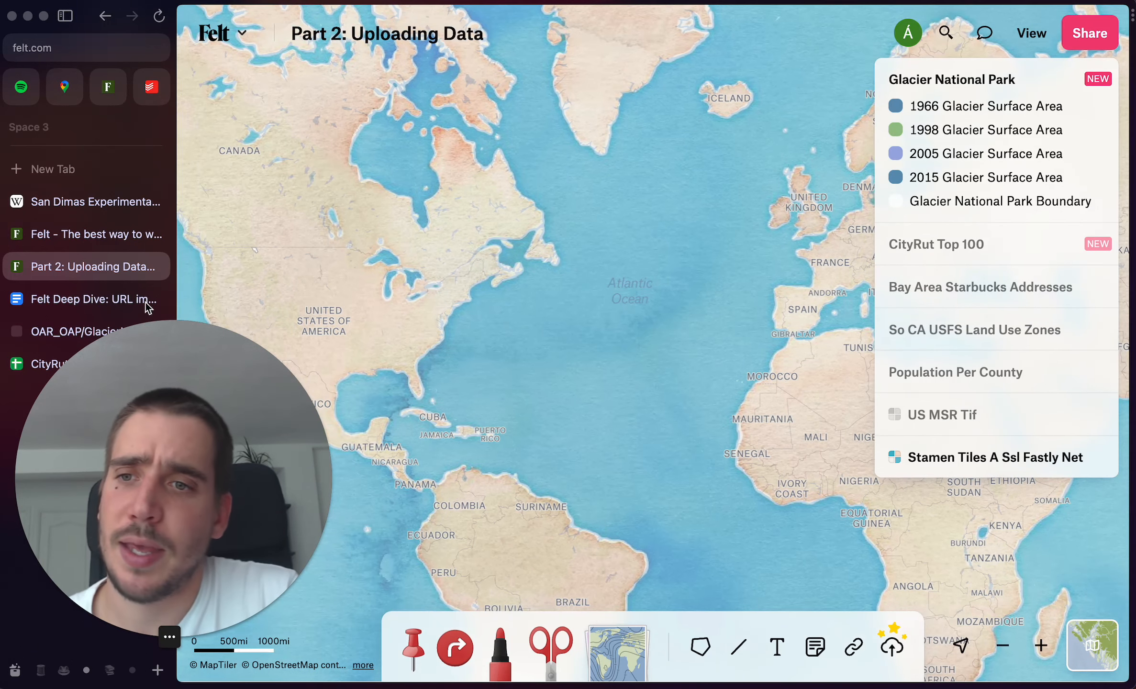
Copy the TMS tile URL for the historical map of Aberdeen from the URL imports document
{"action": "left_click", "coordinate": [55, 297]}
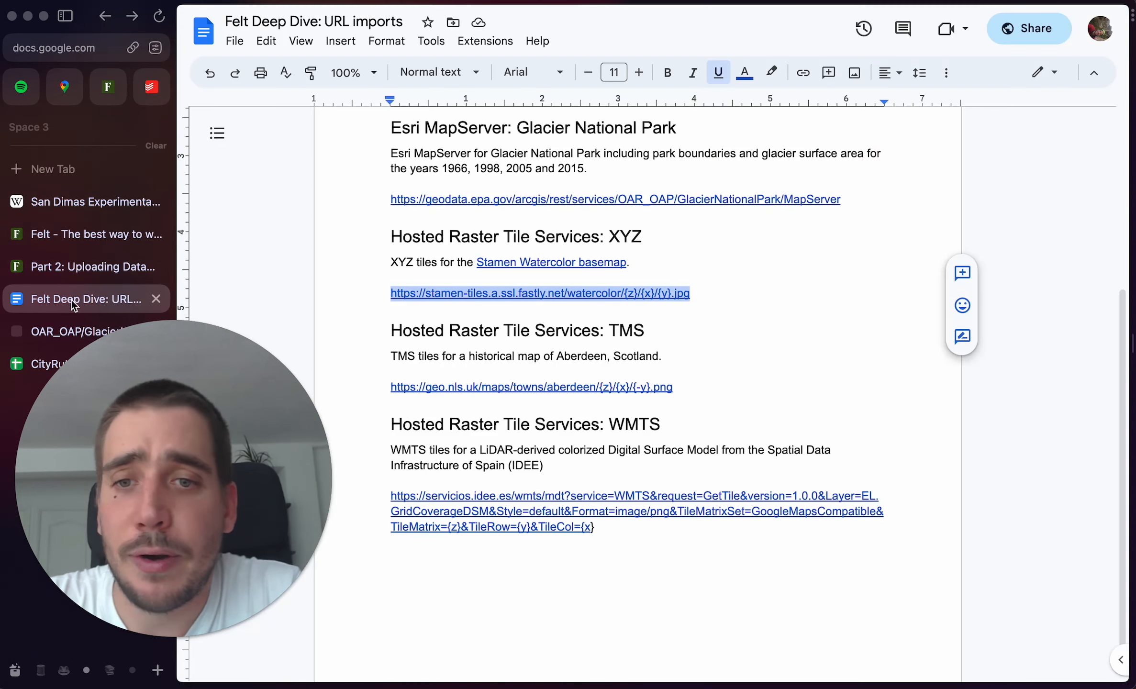
{"action": "left_click_drag", "start_coordinate": [698, 384], "coordinate": [377, 390]}
{"action": "left_click", "coordinate": [568, 355]}
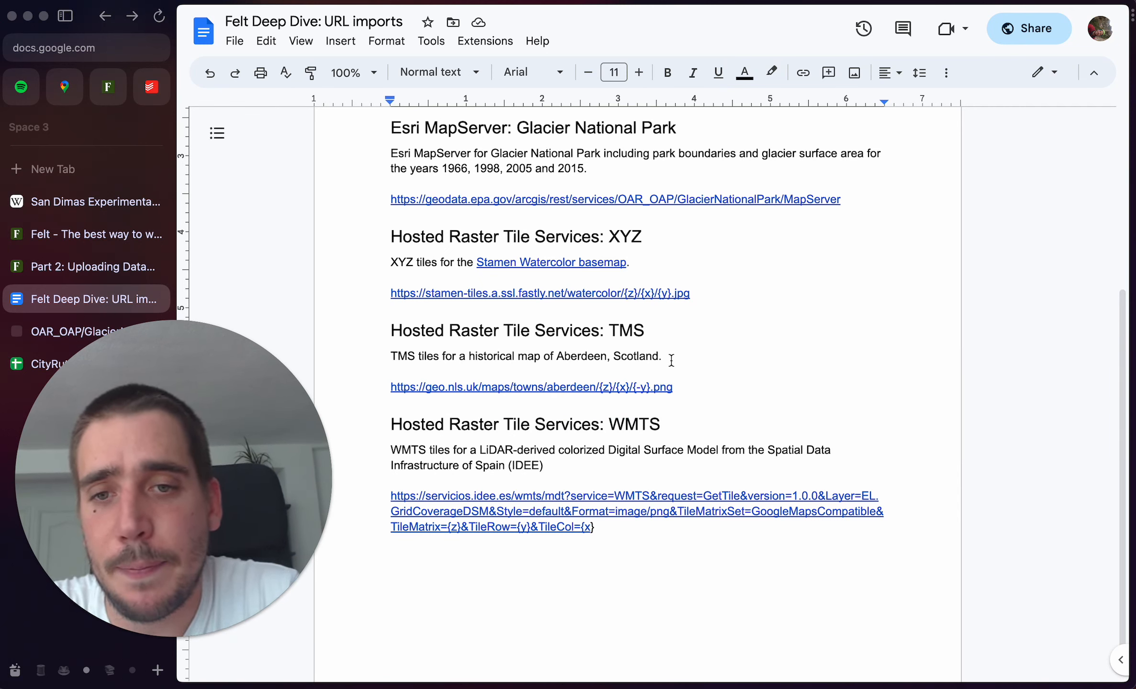
{"action": "left_click_drag", "start_coordinate": [690, 384], "coordinate": [391, 386]}
{"action": "key", "text": "super+c"}
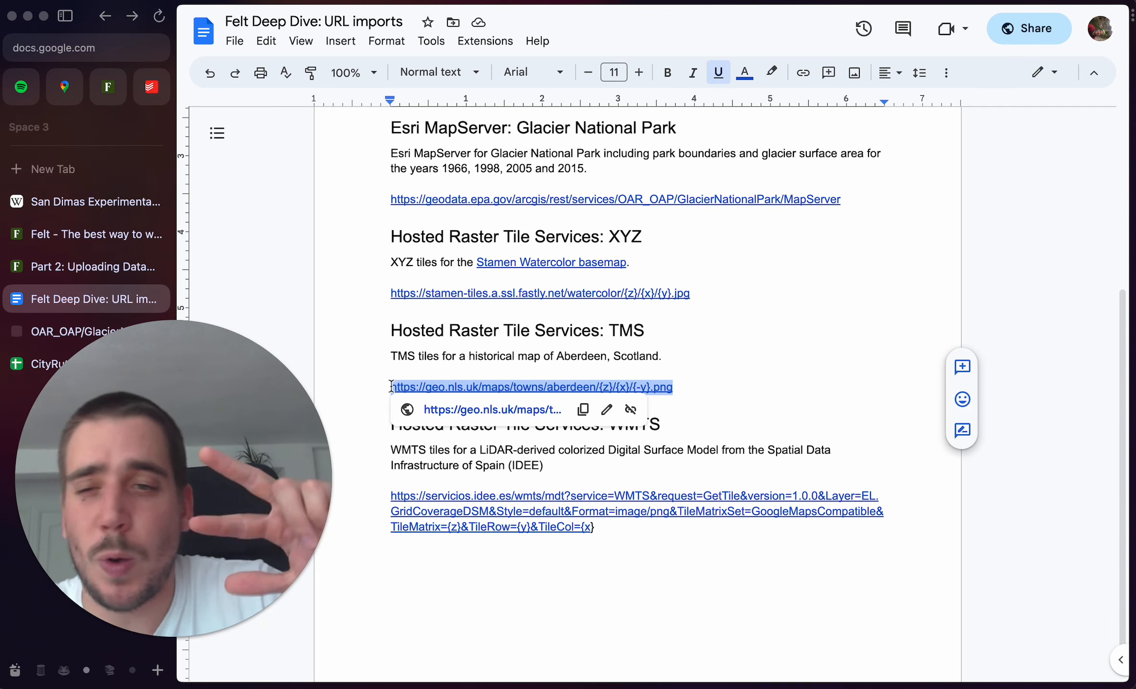
{"action": "left_click", "coordinate": [99, 267]}
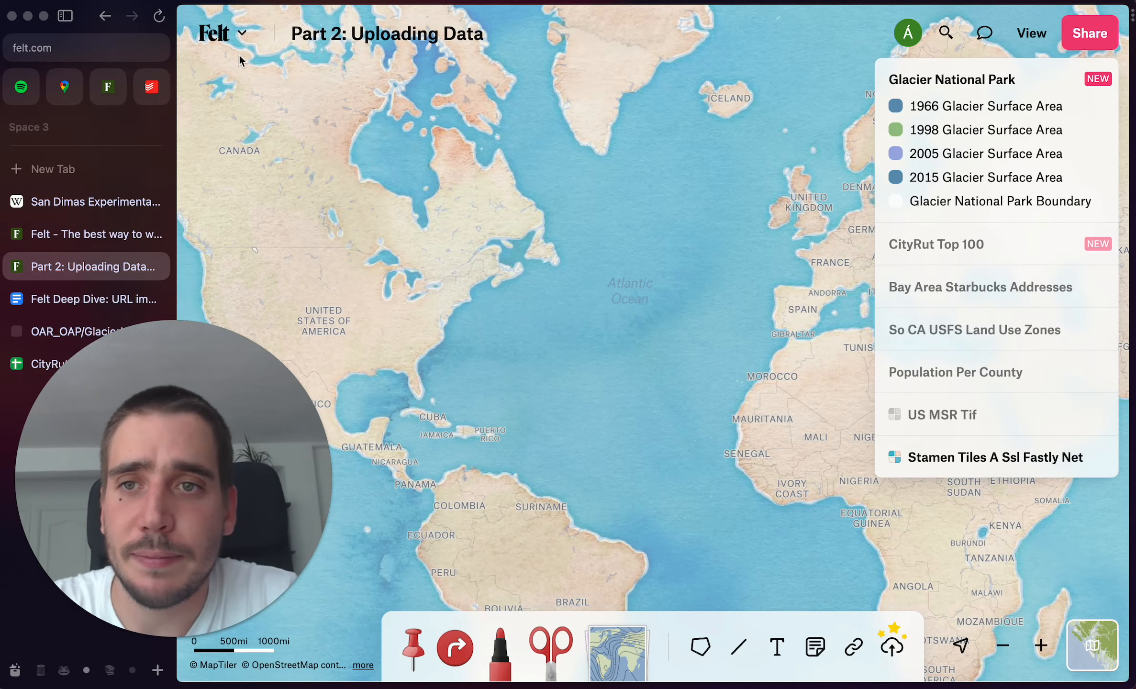
{"action": "left_click", "coordinate": [229, 38]}
{"action": "mouse_move", "coordinate": [318, 308]}
{"action": "left_click", "coordinate": [393, 336]}
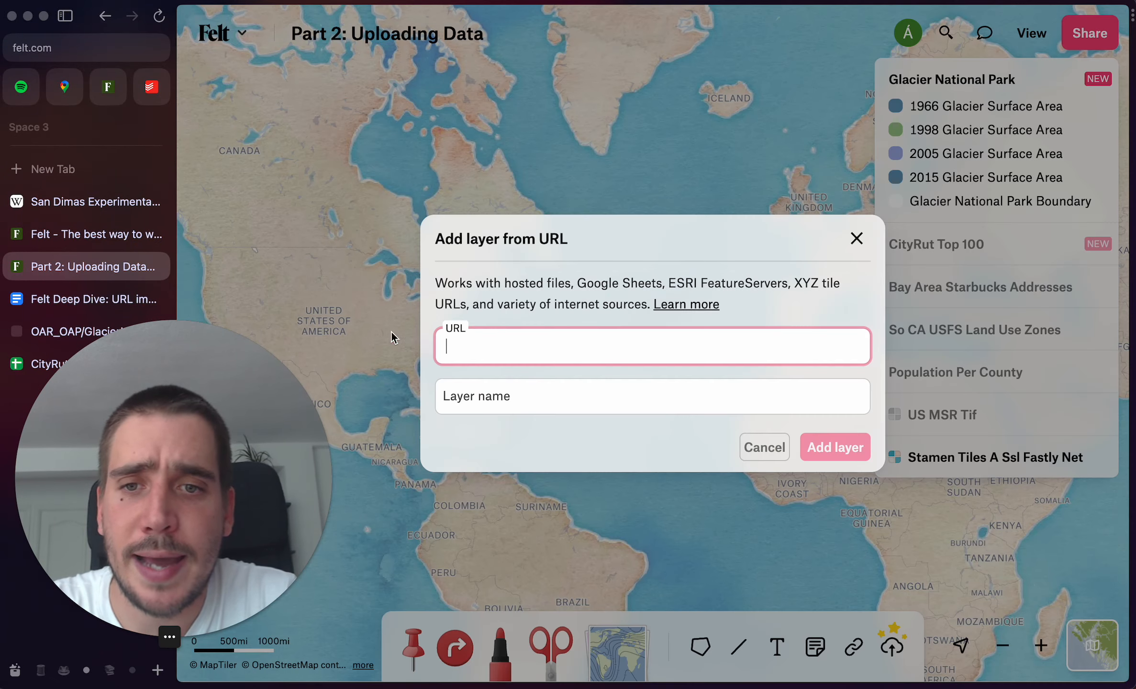
{"action": "key", "text": "super+v"}
{"action": "left_click", "coordinate": [681, 411]}
{"action": "key", "text": "super+a"}
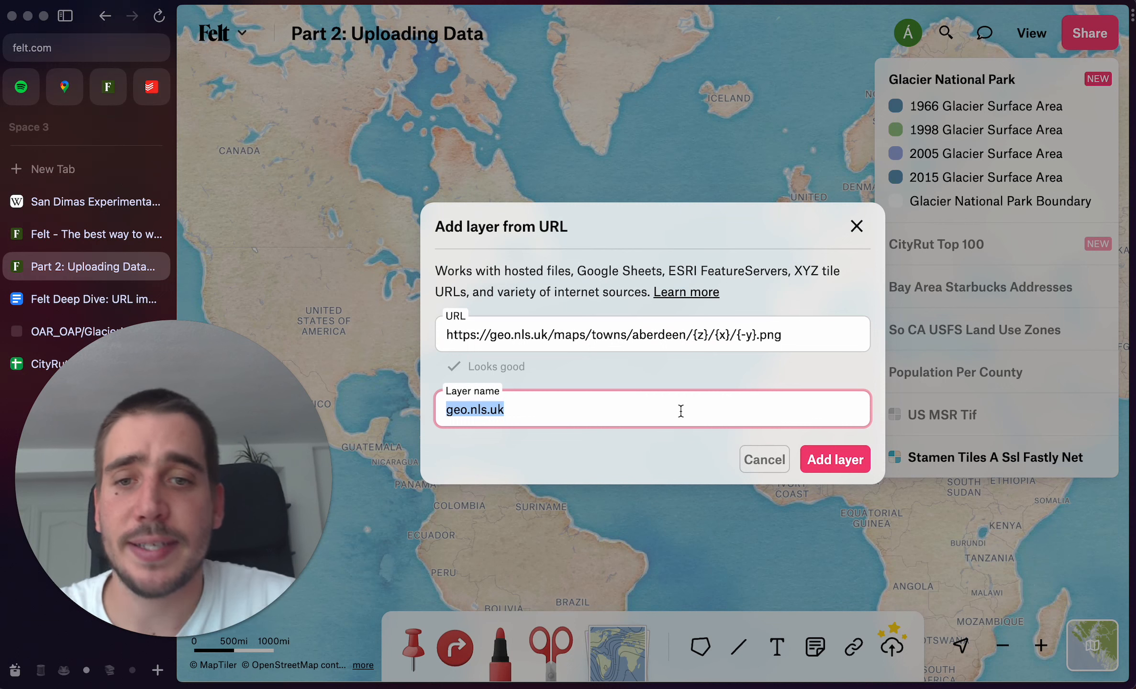
{"action": "type", "text": "His"}
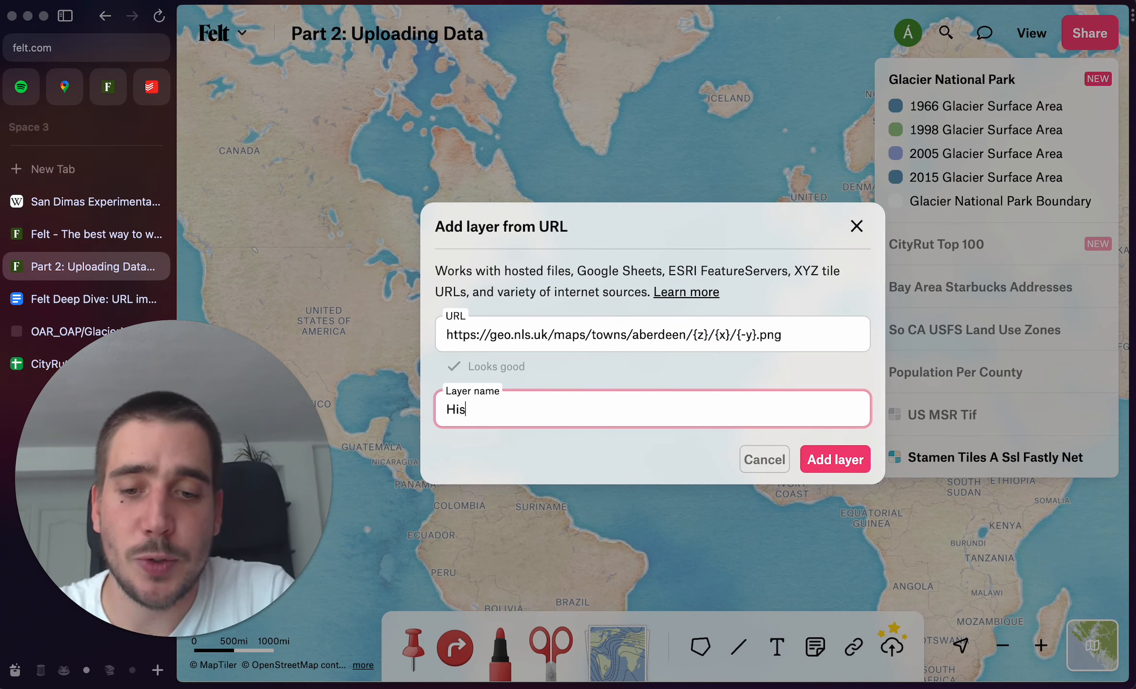
{"action": "type", "text": "torical Map of Abe"}
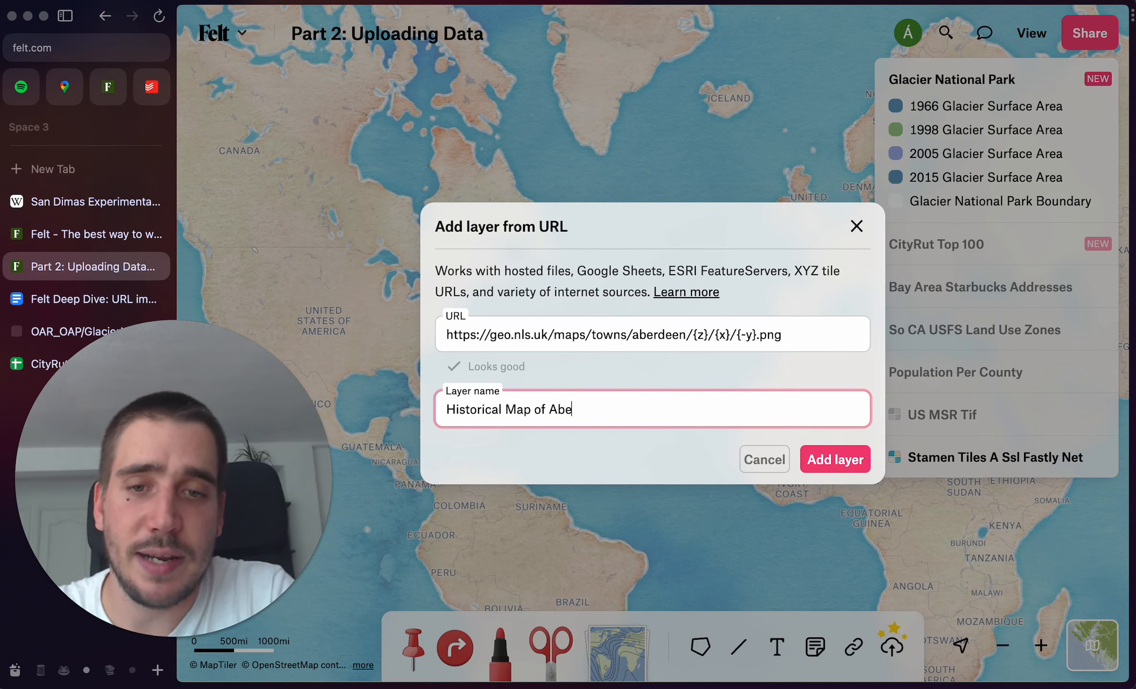
{"action": "type", "text": "rdeen"}
{"action": "left_click", "coordinate": [815, 462]}
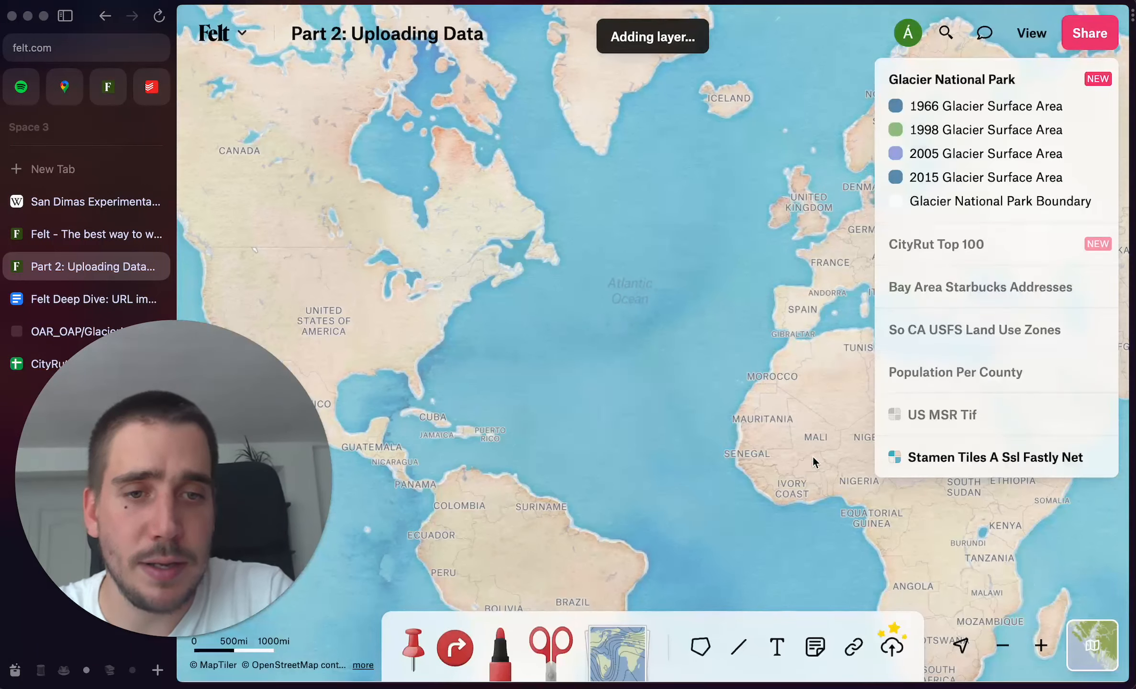
Search the map for "aberdeen" and go to Aberdeen in Aberdeen City, Scotland
{"action": "left_click_drag", "start_coordinate": [806, 246], "coordinate": [647, 261]}
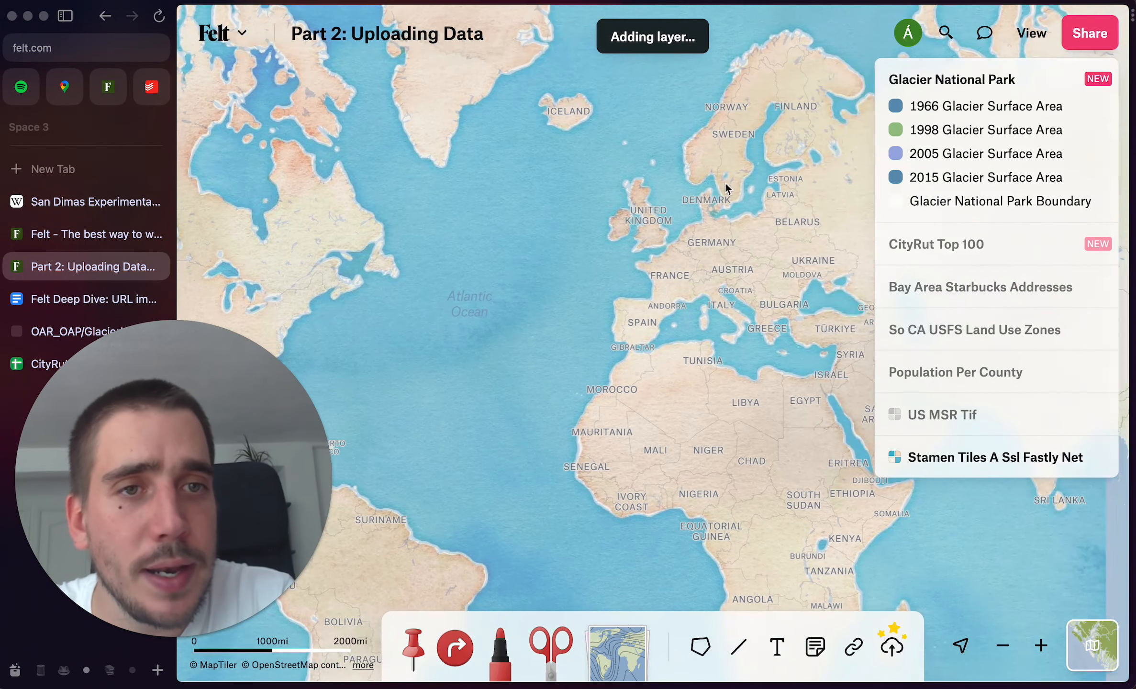
{"action": "left_click", "coordinate": [941, 47]}
{"action": "type", "text": "aberdeen"}
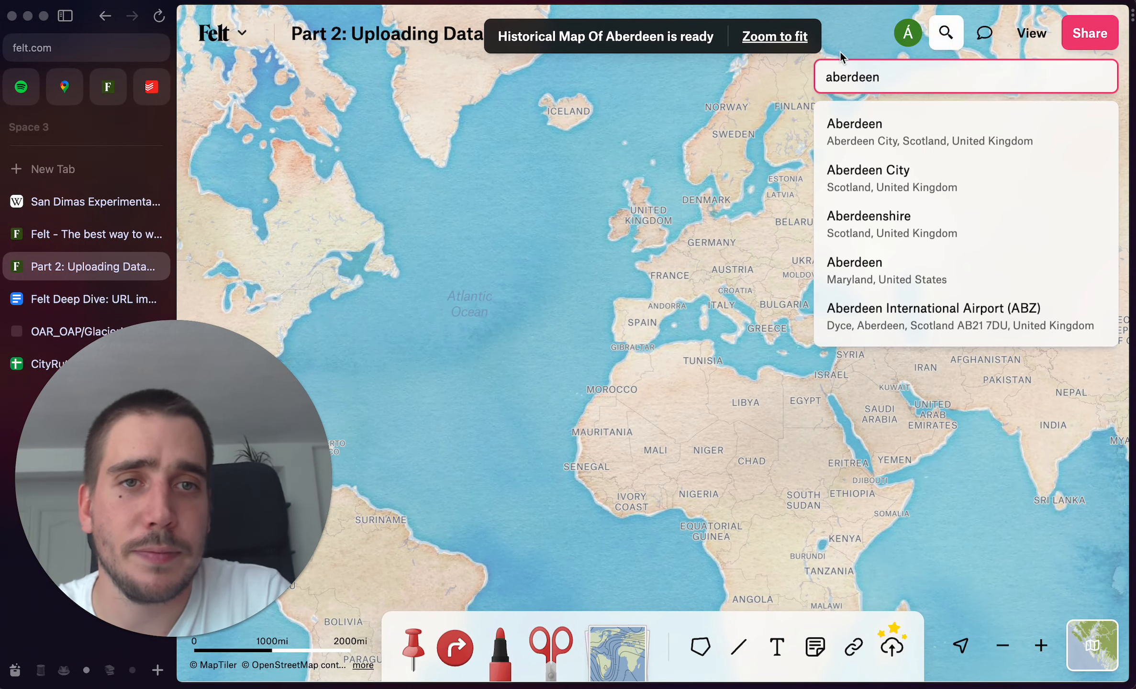
{"action": "left_click", "coordinate": [859, 138]}
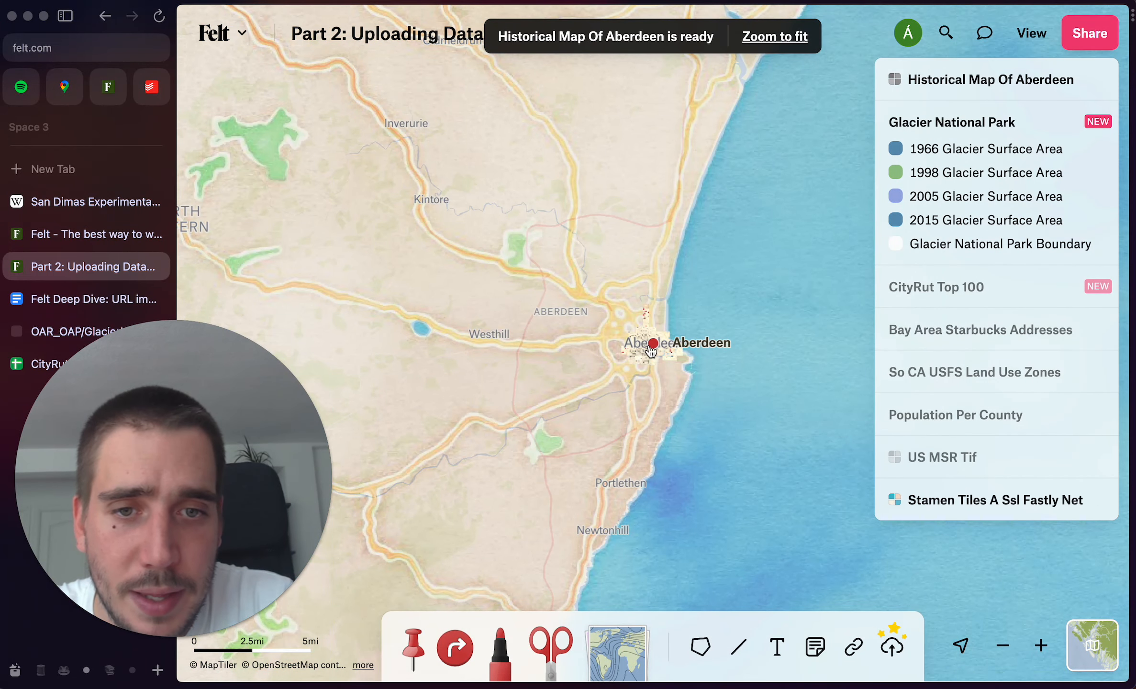
Hide the Stamen Tiles layer and examine the historical Aberdeen map at street level
{"action": "left_click", "coordinate": [1097, 500]}
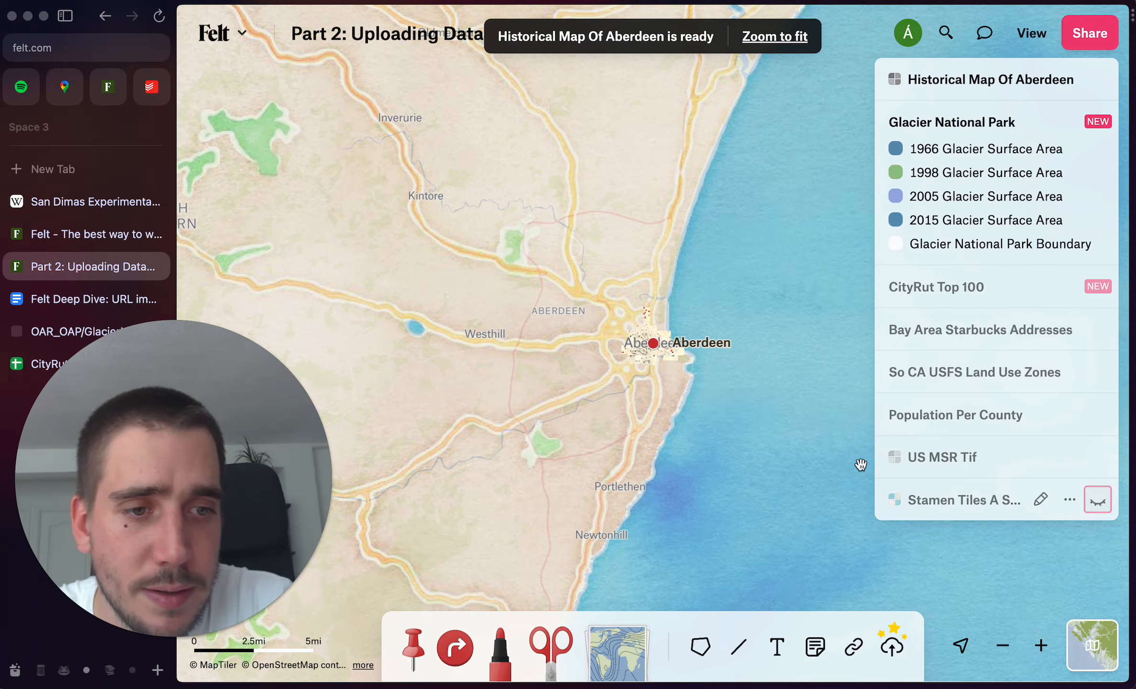
{"action": "scroll", "coordinate": [654, 350], "scroll_direction": "up", "scroll_amount": 10}
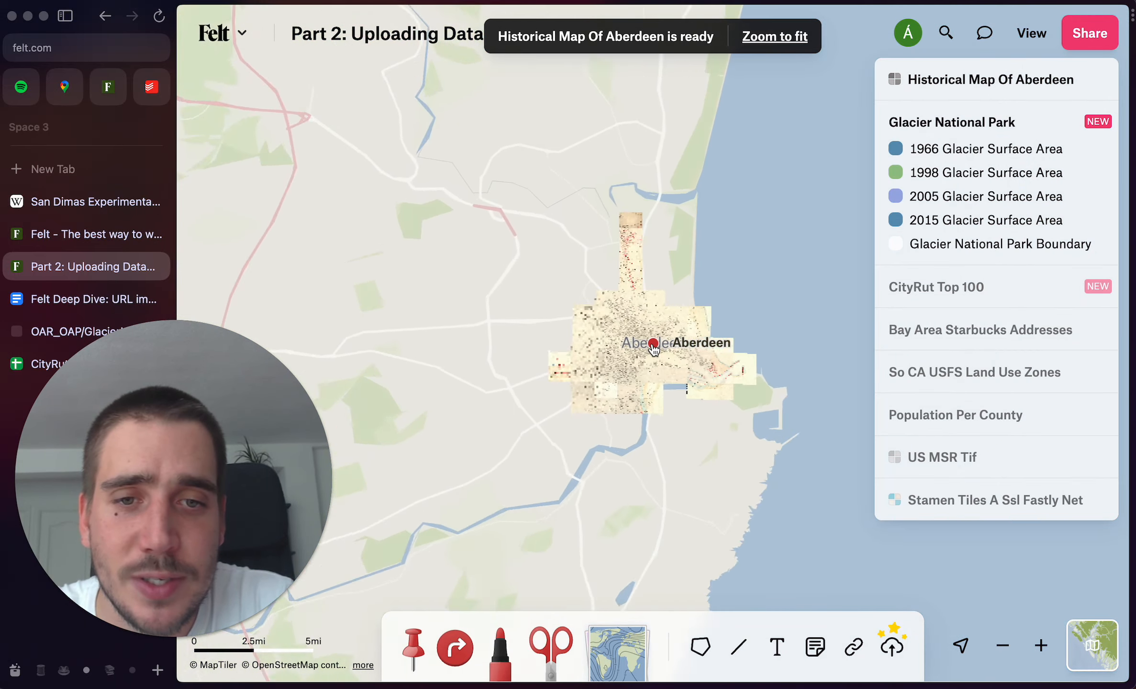
{"action": "scroll", "coordinate": [654, 349], "scroll_direction": "up", "scroll_amount": 5}
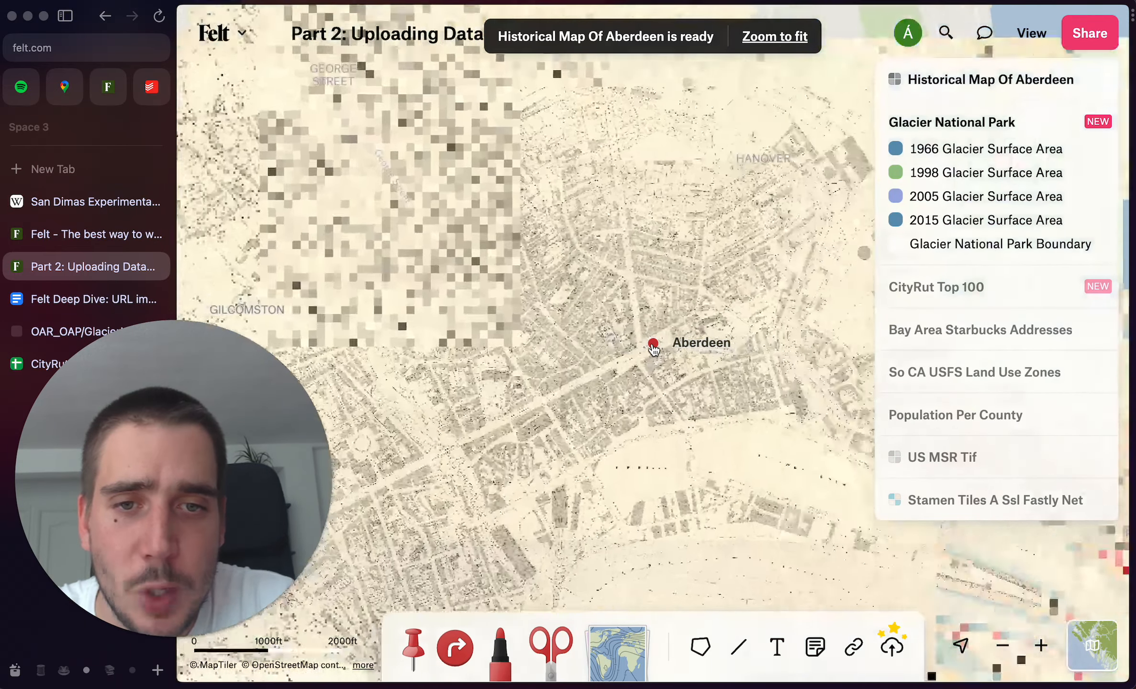
{"action": "scroll", "coordinate": [654, 350], "scroll_direction": "up", "scroll_amount": 5}
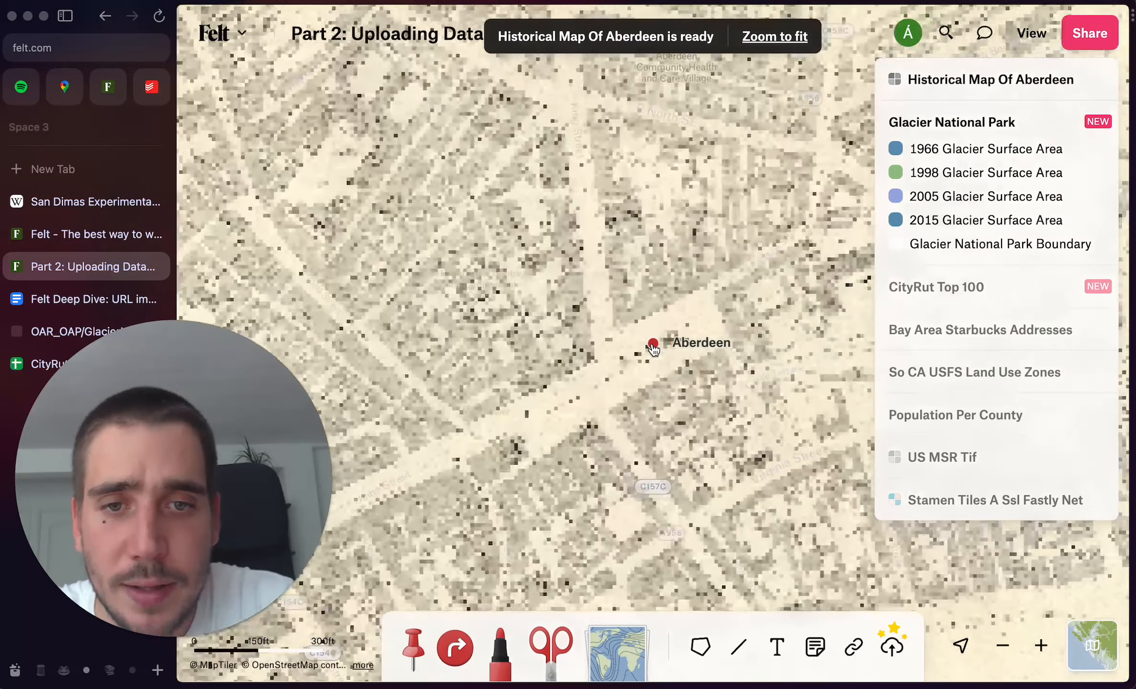
{"action": "scroll", "coordinate": [654, 349], "scroll_direction": "up", "scroll_amount": 2}
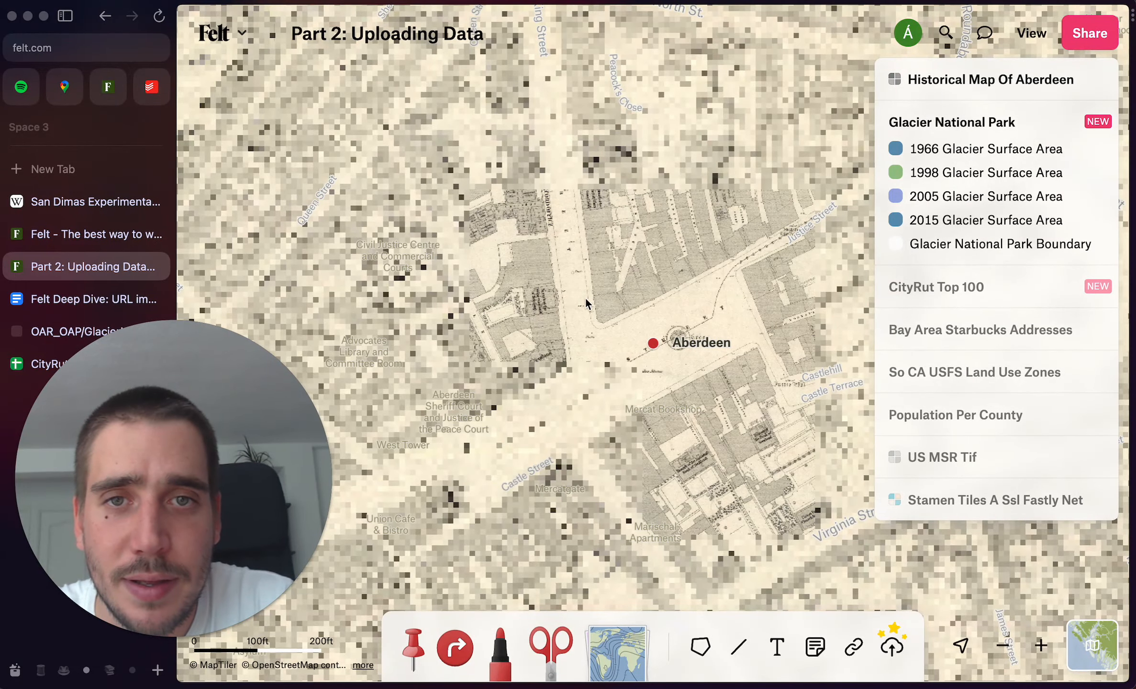
{"action": "mouse_move", "coordinate": [573, 214]}
{"action": "left_mouse_down"}
{"action": "mouse_move", "coordinate": [580, 288]}
{"action": "mouse_move", "coordinate": [604, 292]}
{"action": "mouse_move", "coordinate": [731, 280]}
{"action": "mouse_move", "coordinate": [790, 223]}
{"action": "left_mouse_up"}
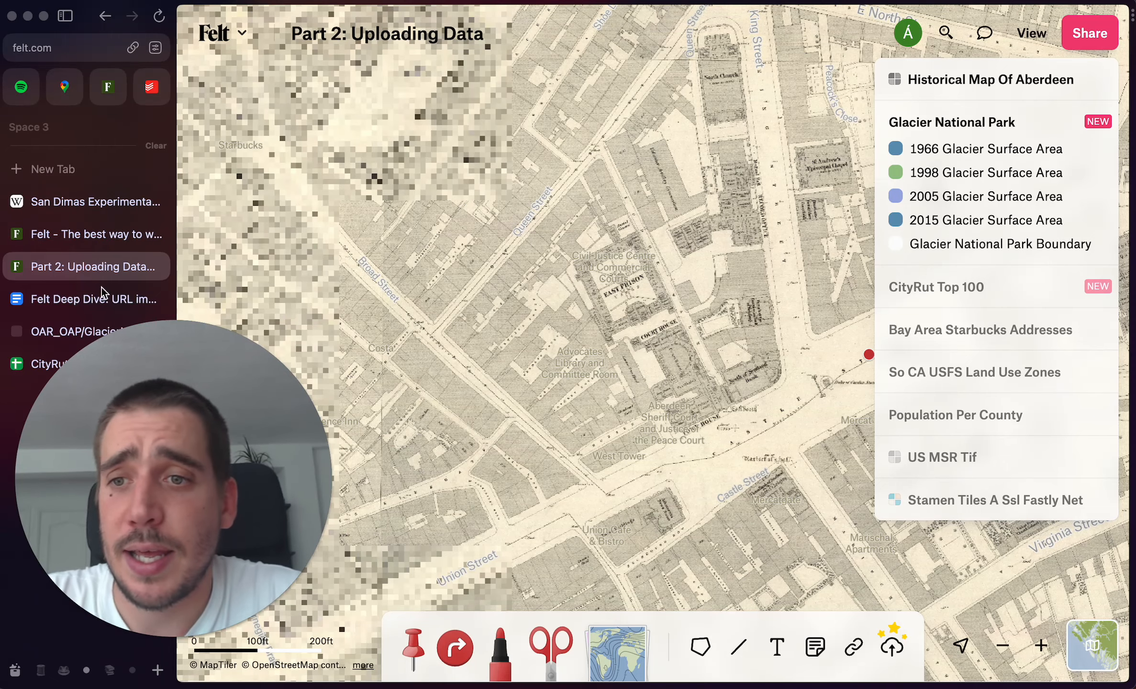
Copy the full WMTS tile URL for Spain's colorized Digital Surface Model from the document and return to the map
{"action": "left_click", "coordinate": [165, 294]}
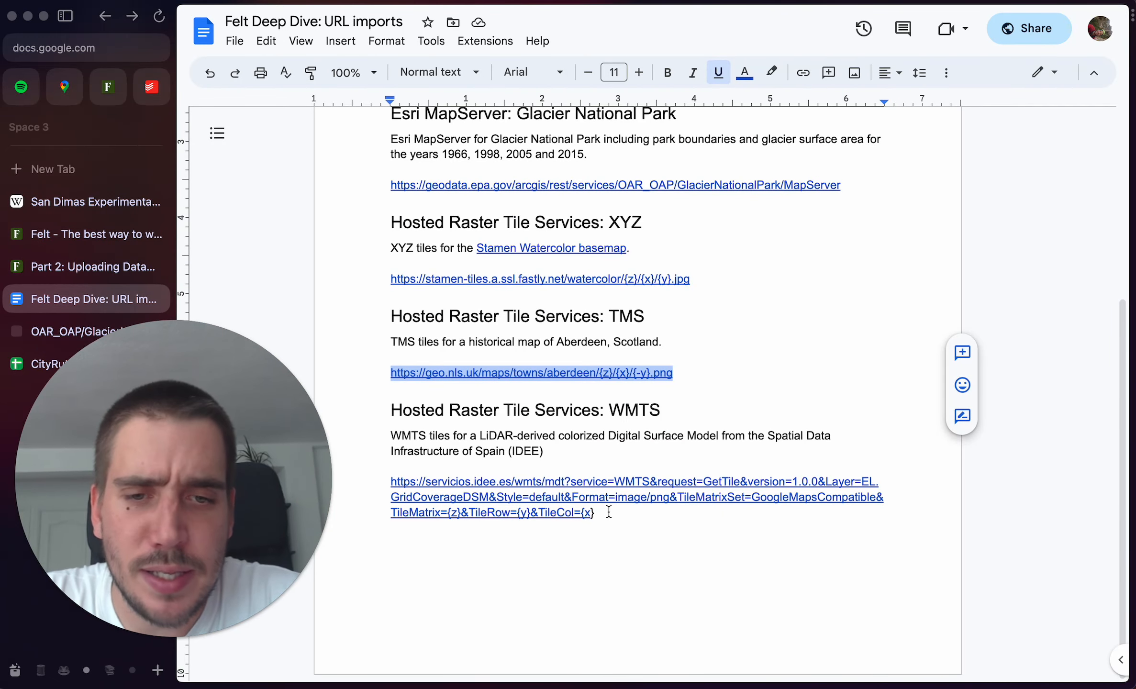
{"action": "left_click_drag", "start_coordinate": [600, 513], "coordinate": [391, 482]}
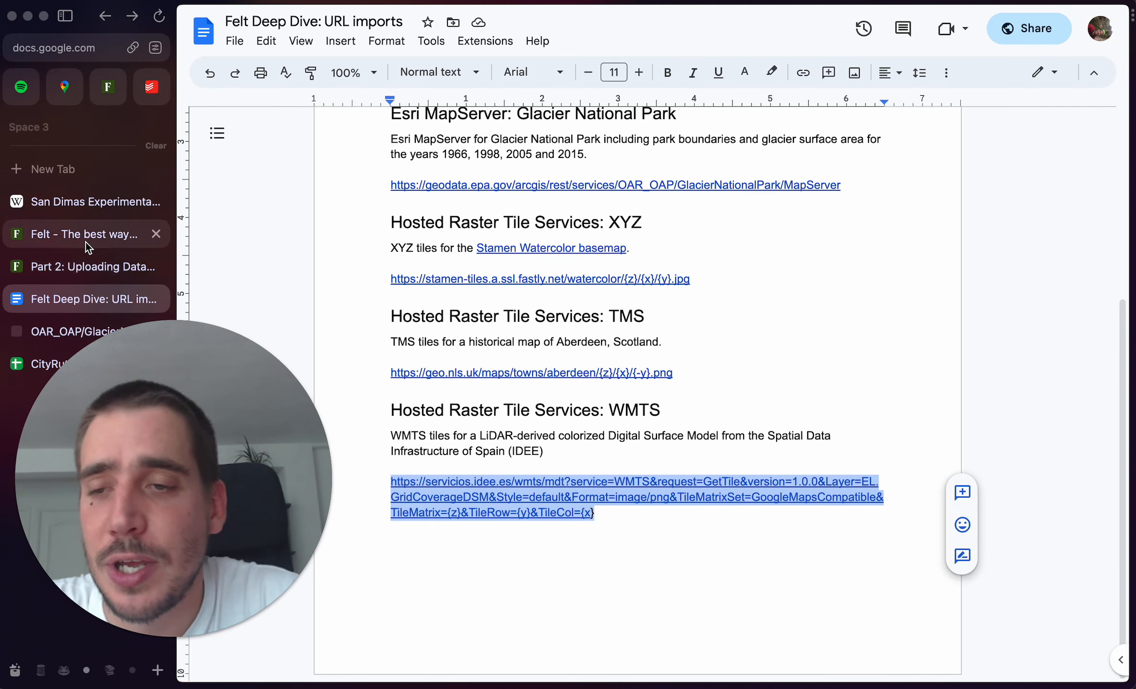
{"action": "left_click", "coordinate": [94, 261]}
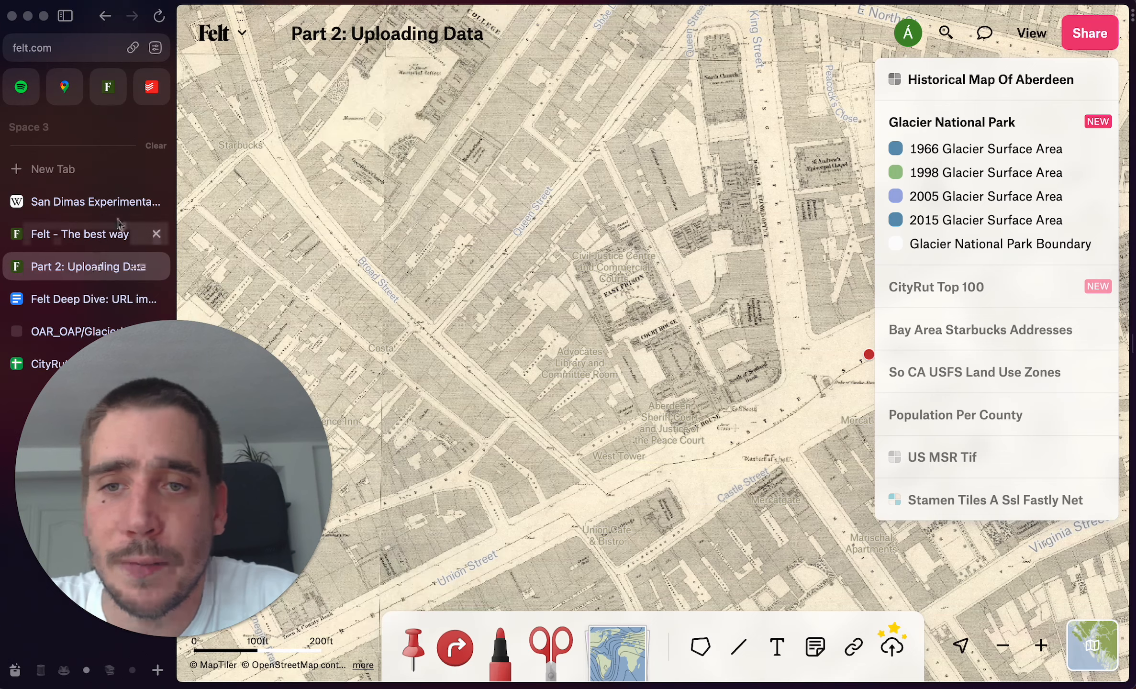
Add a map layer from the copied WMTS URL of Spain's Digital Surface Model, without entering a layer name
{"action": "left_click", "coordinate": [221, 33]}
{"action": "mouse_move", "coordinate": [330, 307]}
{"action": "left_click", "coordinate": [429, 333]}
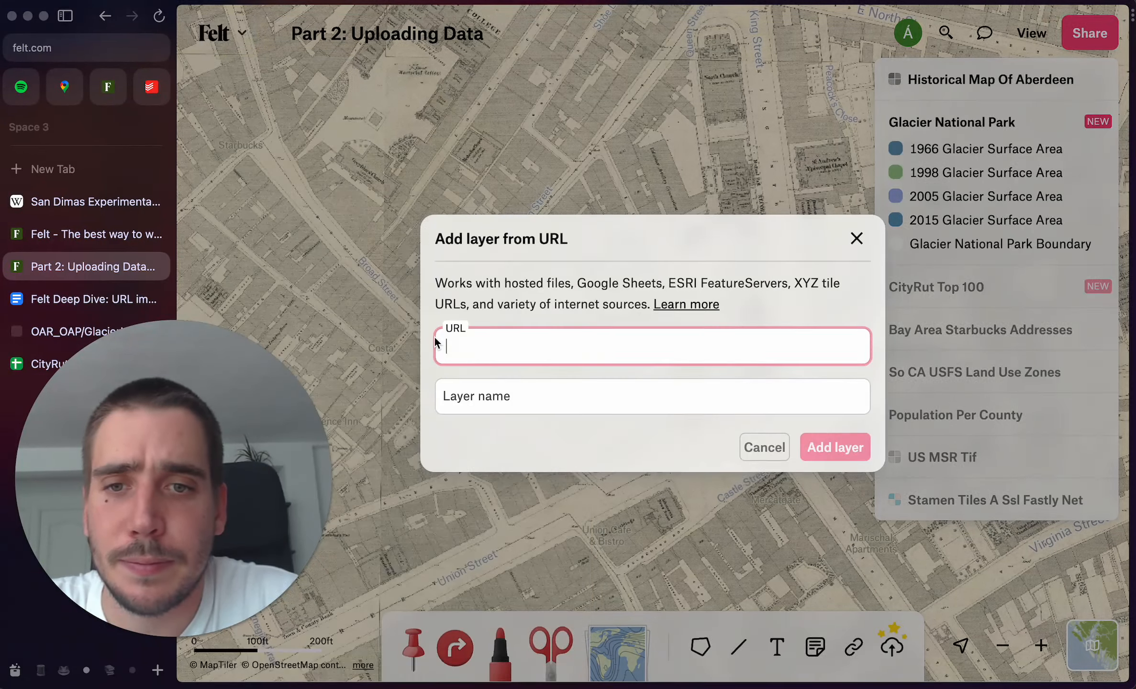
{"action": "key", "text": "super+v"}
{"action": "left_click", "coordinate": [830, 452]}
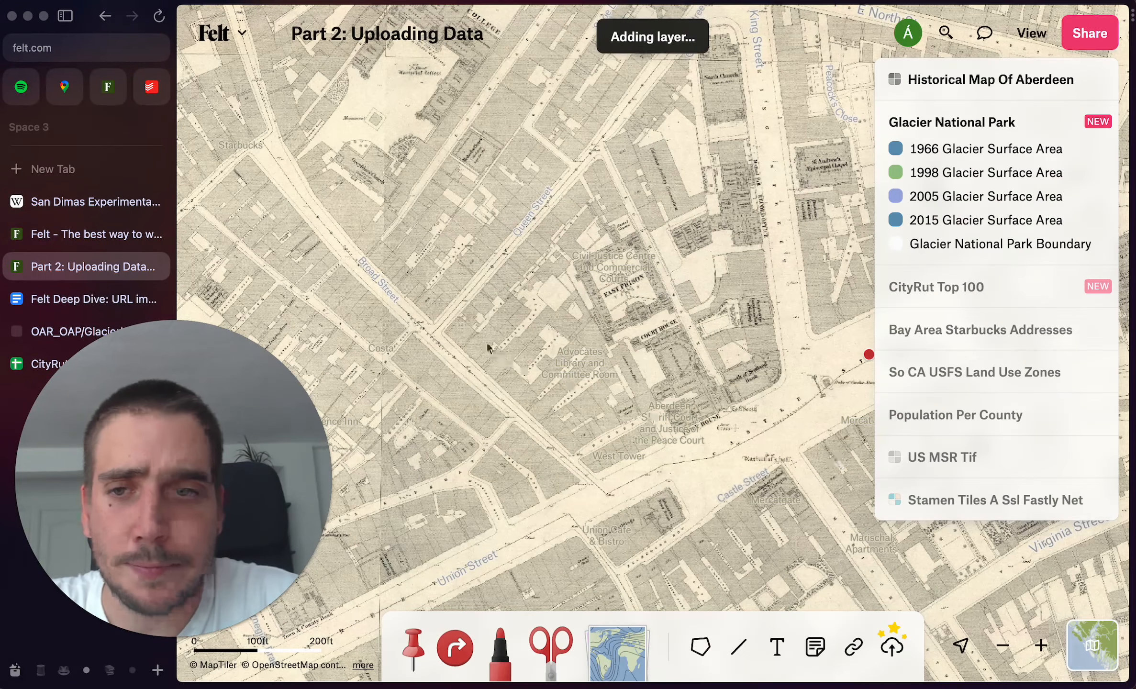
{"action": "key", "text": "super+s"}
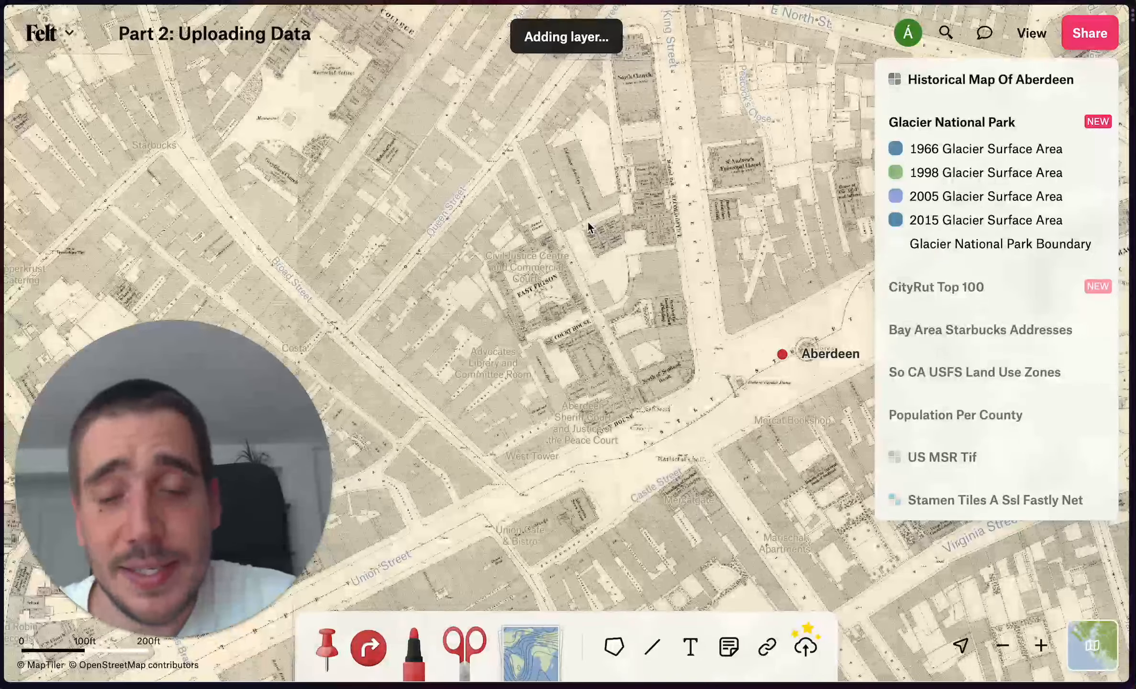
{"action": "left_click", "coordinate": [663, 46]}
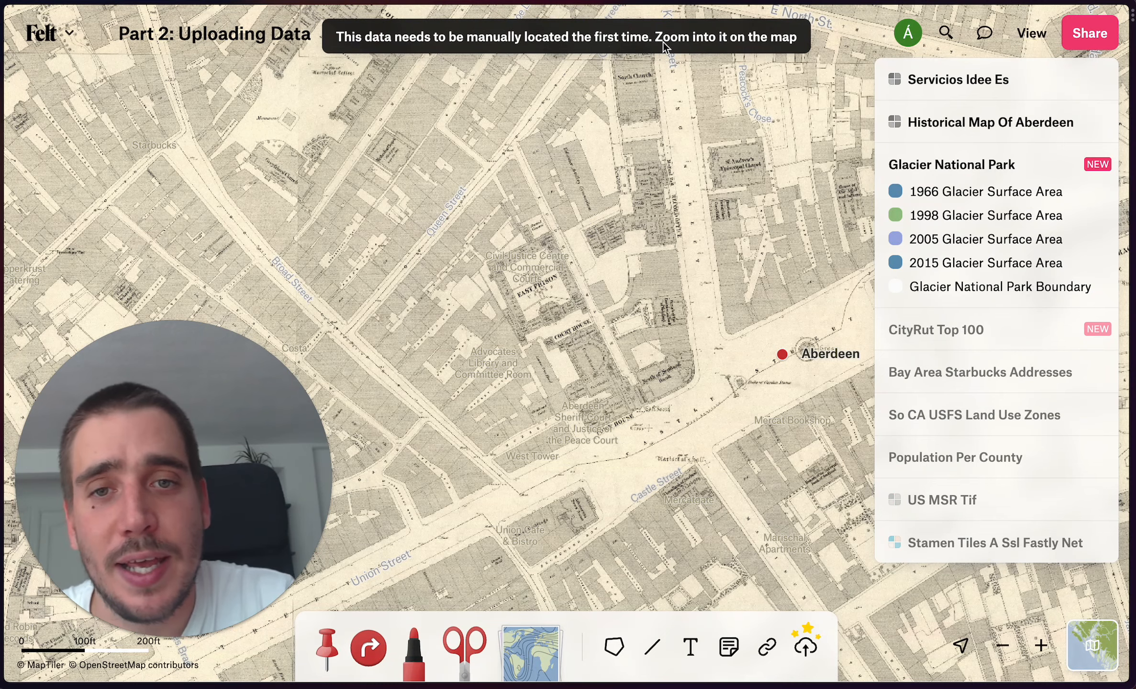
Locate the Servicios Idee Es layer for the first time by taking the map from Aberdeen to northeastern Spain
{"action": "scroll", "coordinate": [676, 234], "scroll_direction": "down", "scroll_amount": 5}
{"action": "scroll", "coordinate": [675, 234], "scroll_direction": "down", "scroll_amount": 5}
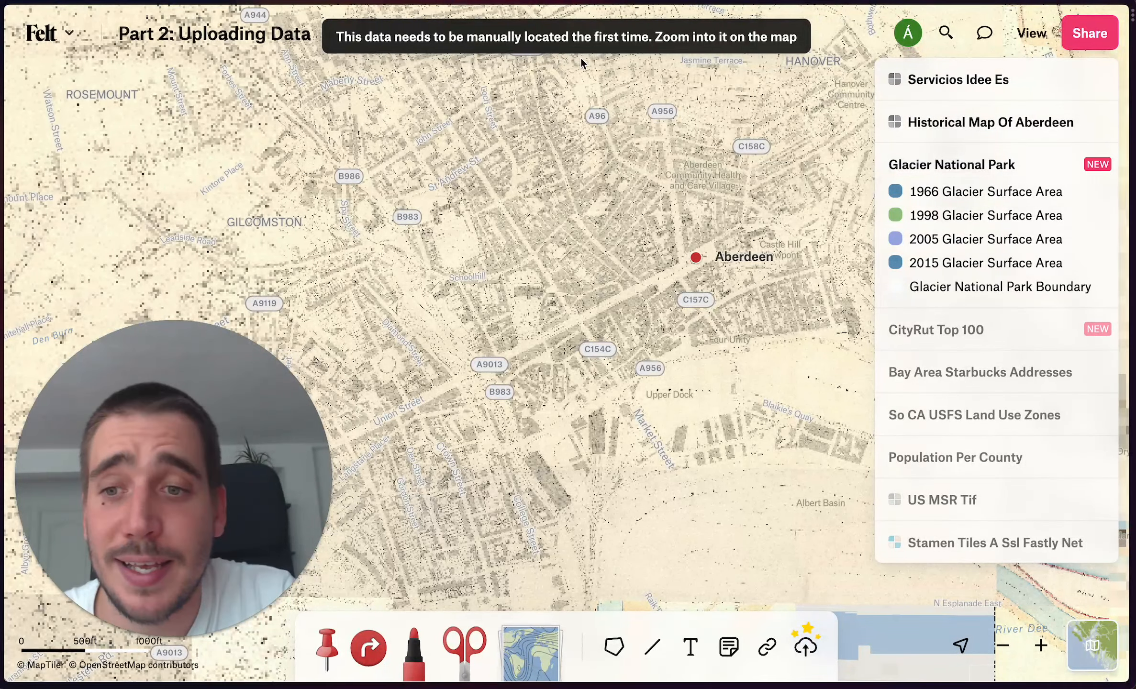
{"action": "scroll", "coordinate": [685, 202], "scroll_direction": "down", "scroll_amount": 5}
{"action": "scroll", "coordinate": [686, 201], "scroll_direction": "down", "scroll_amount": 10}
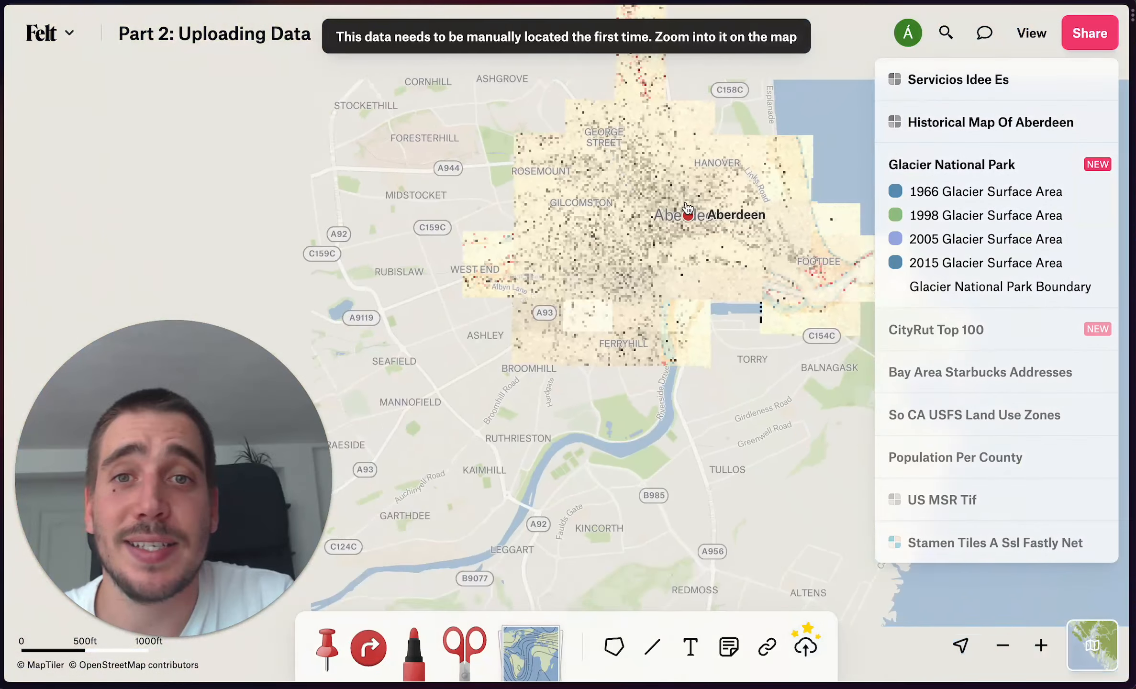
{"action": "scroll", "coordinate": [686, 204], "scroll_direction": "down", "scroll_amount": 3}
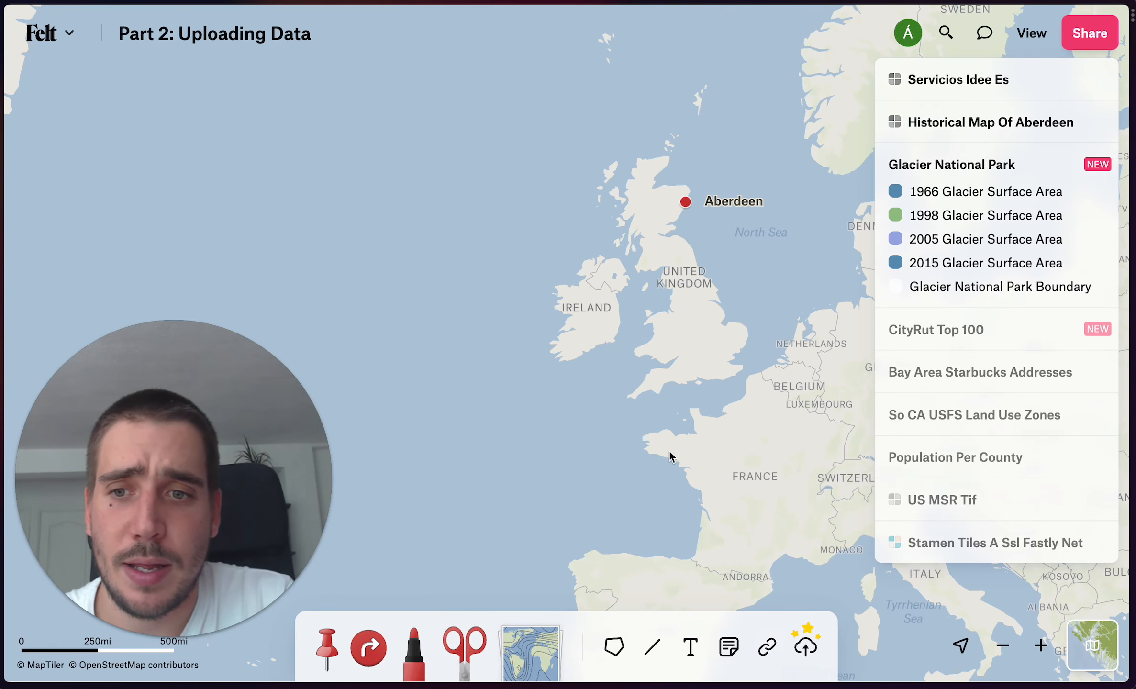
{"action": "left_click_drag", "start_coordinate": [672, 451], "coordinate": [673, 94]}
{"action": "scroll", "coordinate": [675, 283], "scroll_direction": "up", "scroll_amount": 5}
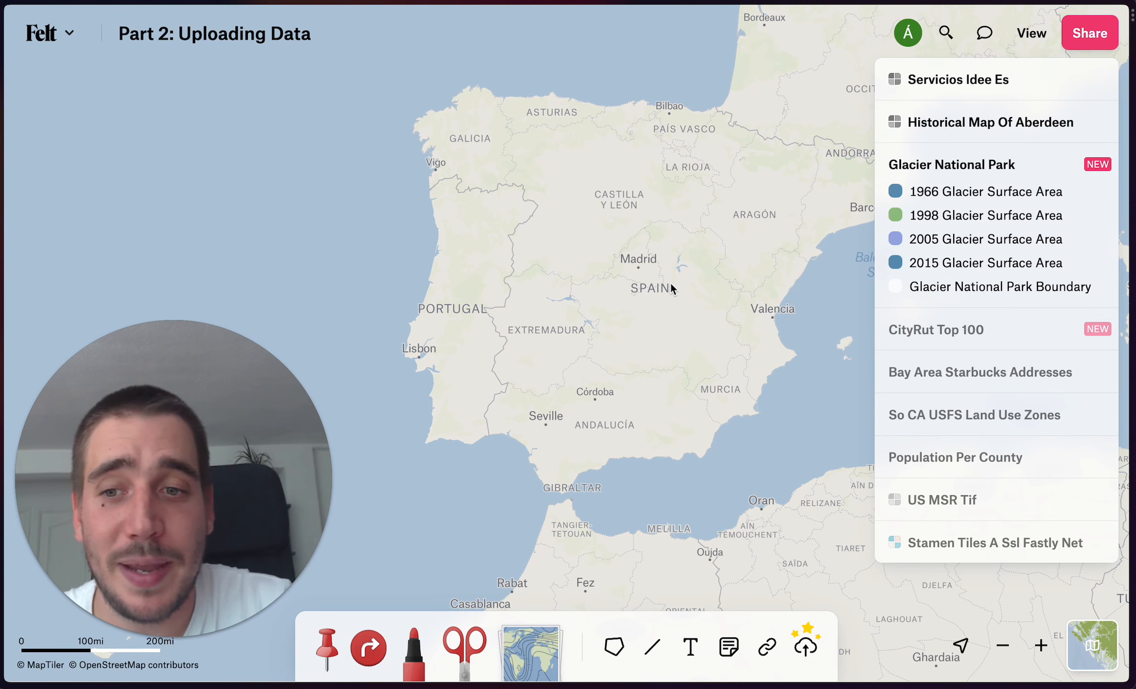
{"action": "left_click_drag", "start_coordinate": [798, 176], "coordinate": [694, 210]}
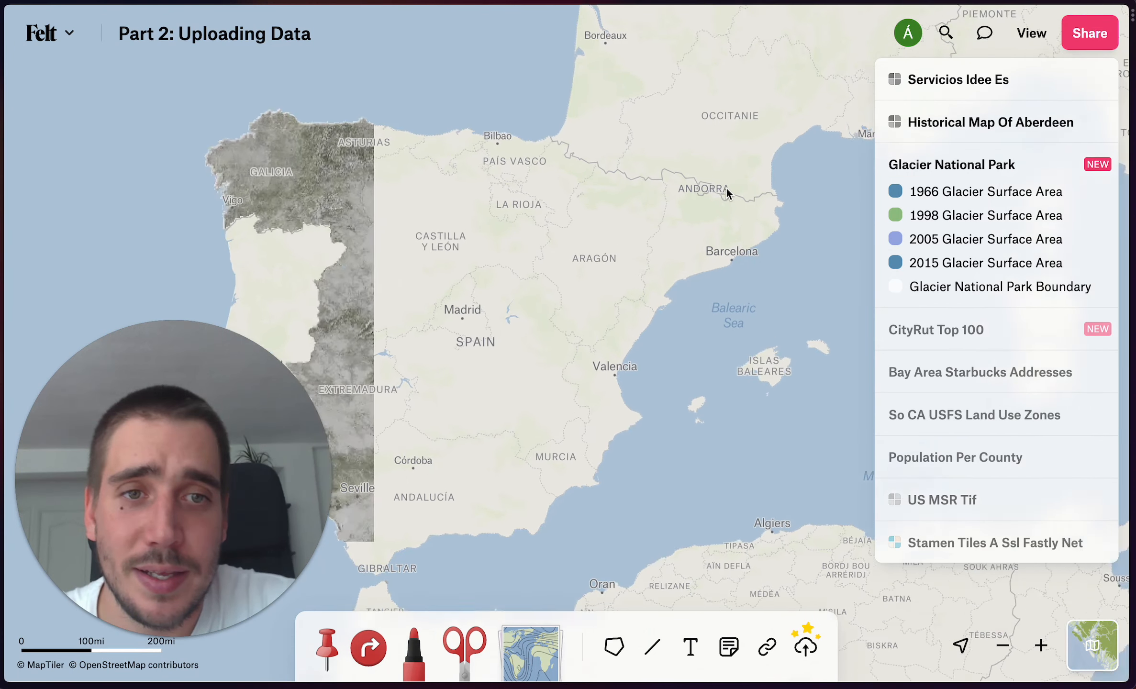
{"action": "scroll", "coordinate": [726, 186], "scroll_direction": "up", "scroll_amount": 5}
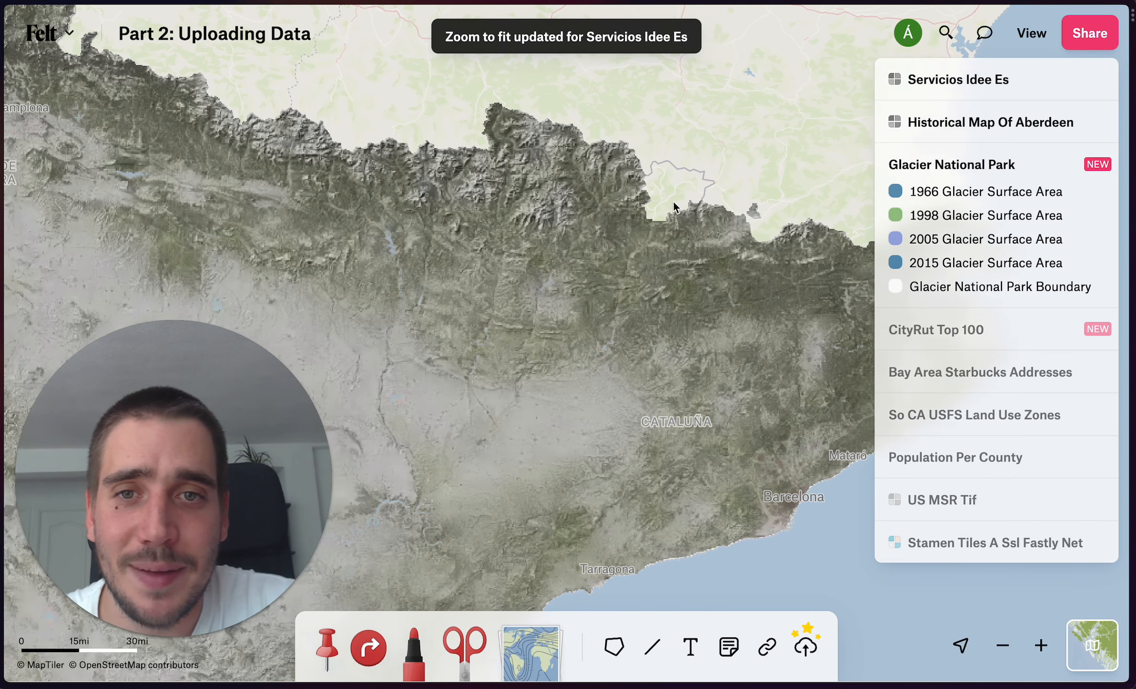
Examine the colorized surface model's terrain detail in the Pyrenees, down to the valley around Benasque and Cerler
{"action": "left_click_drag", "start_coordinate": [674, 207], "coordinate": [741, 207]}
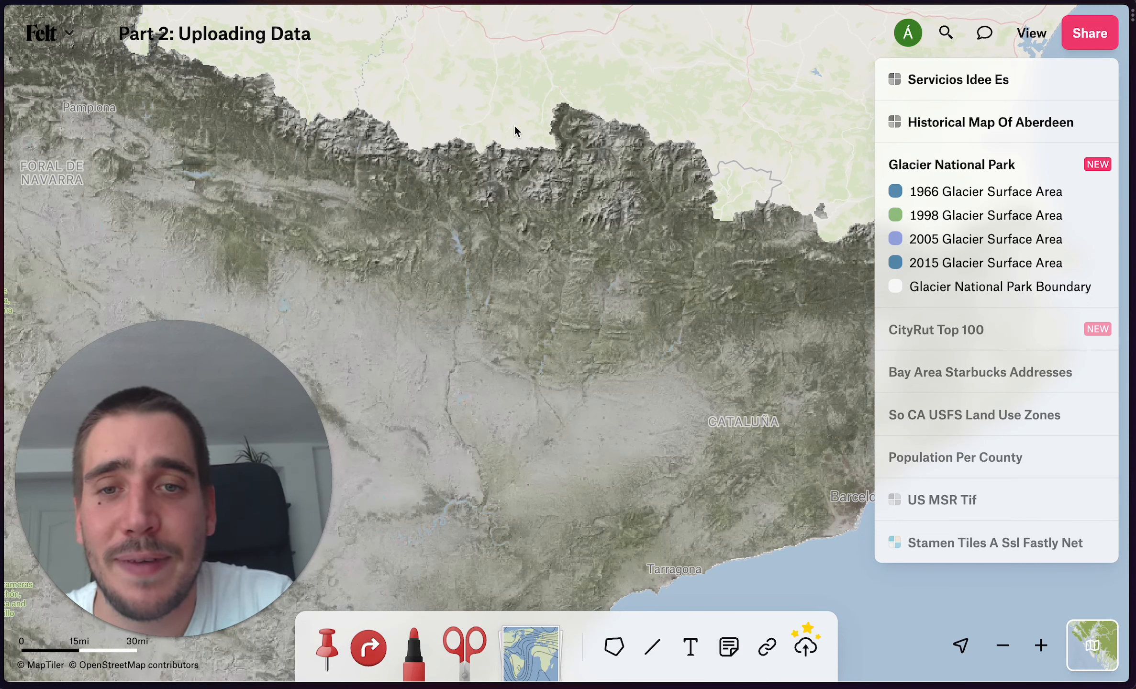
{"action": "scroll", "coordinate": [536, 167], "scroll_direction": "up", "scroll_amount": 5}
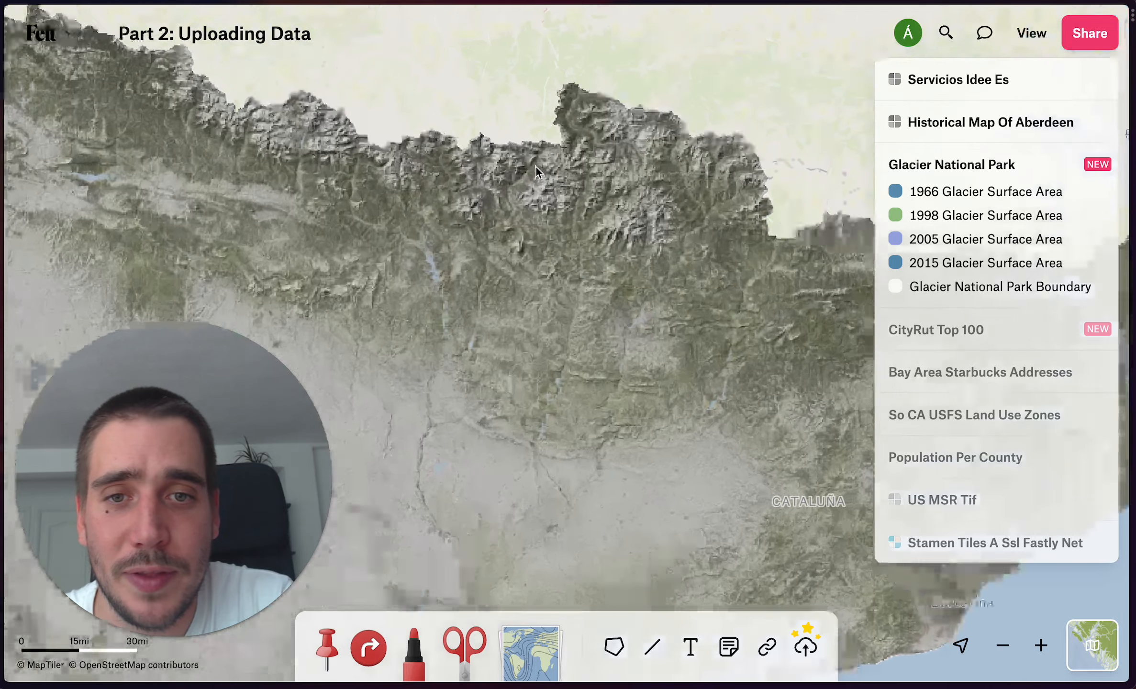
{"action": "scroll", "coordinate": [536, 167], "scroll_direction": "up", "scroll_amount": 3}
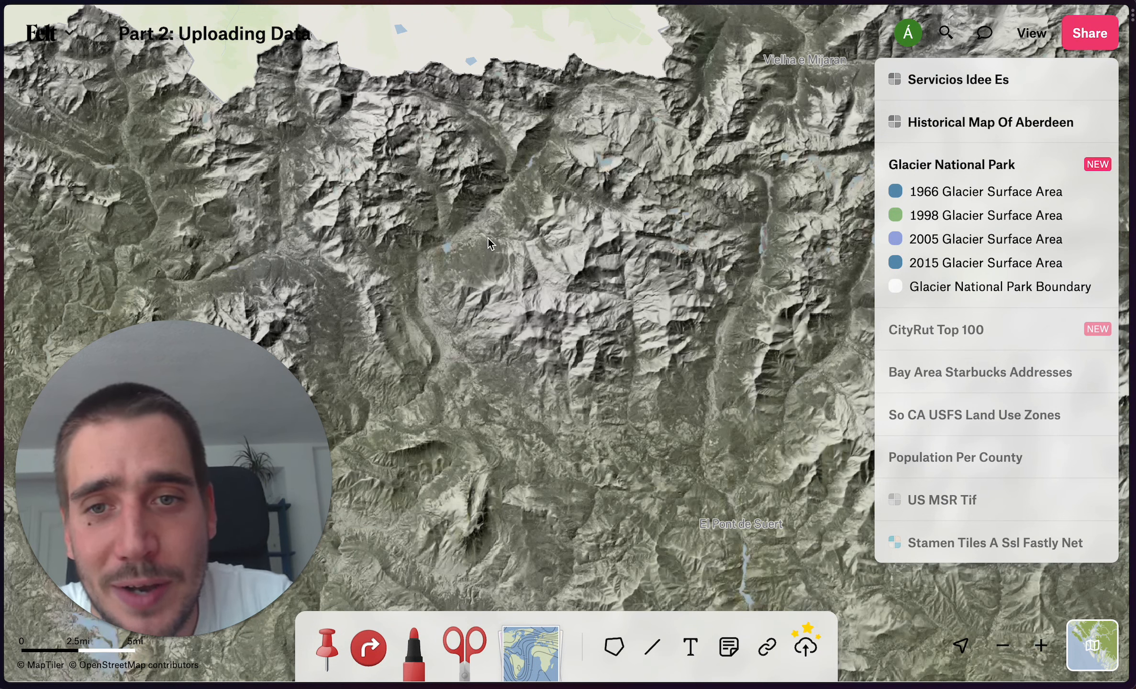
{"action": "scroll", "coordinate": [542, 181], "scroll_direction": "up", "scroll_amount": 5}
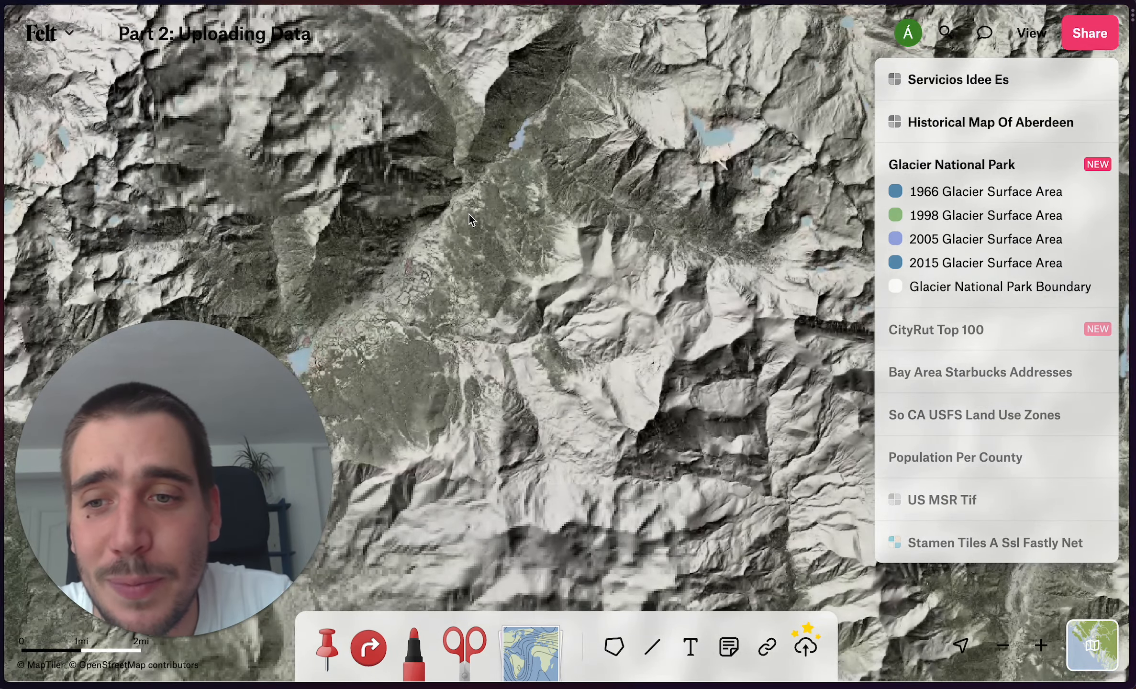
{"action": "left_click_drag", "start_coordinate": [455, 219], "coordinate": [562, 159]}
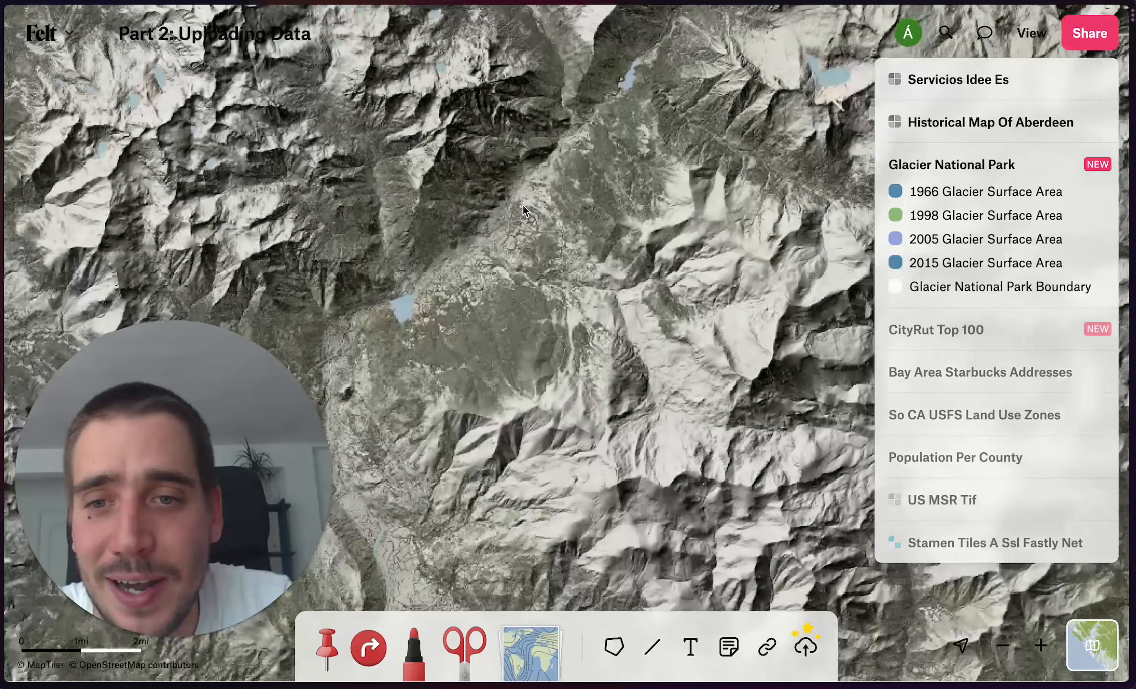
{"action": "scroll", "coordinate": [522, 205], "scroll_direction": "up", "scroll_amount": 5}
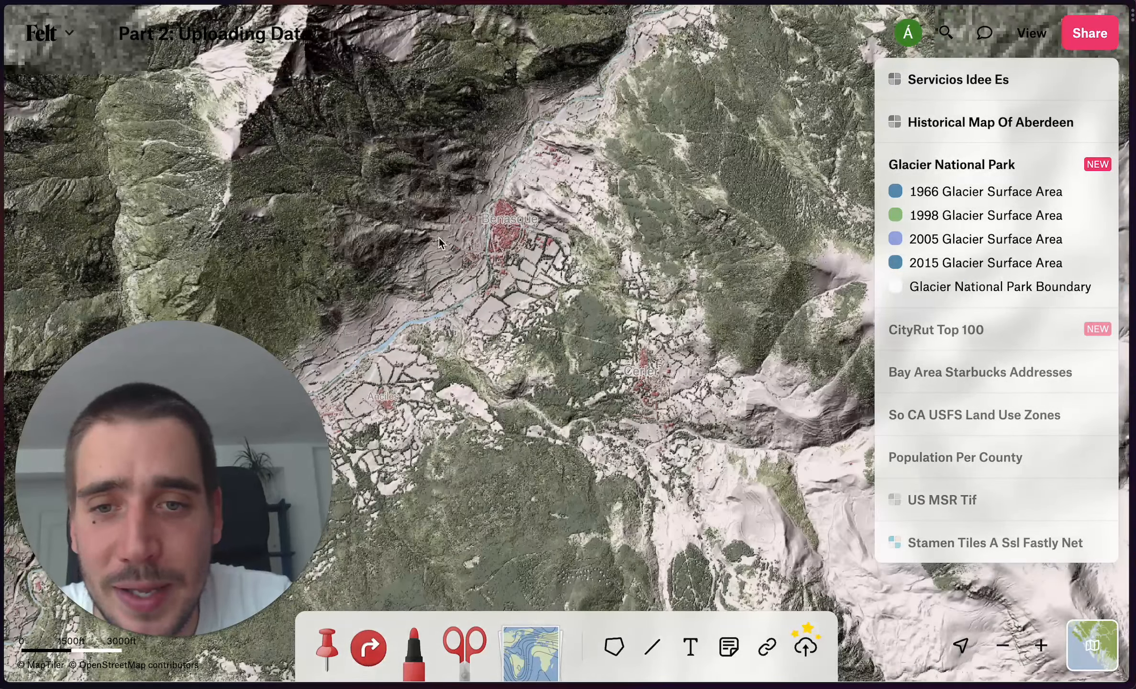
{"action": "left_click_drag", "start_coordinate": [438, 237], "coordinate": [522, 89]}
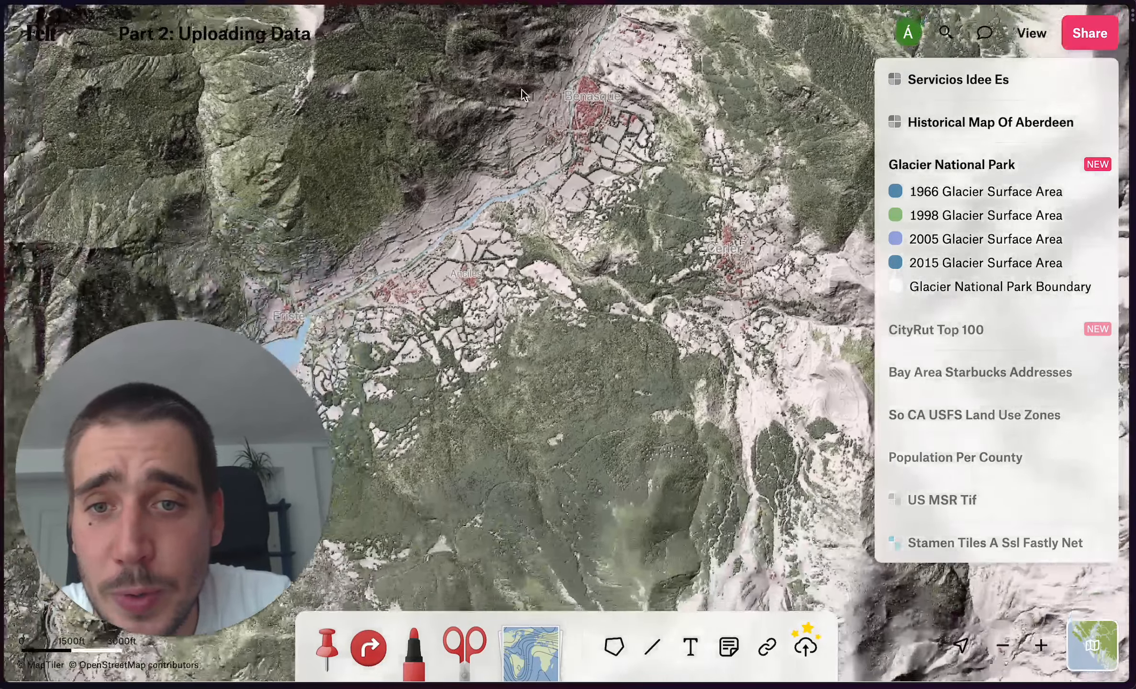
{"action": "left_click_drag", "start_coordinate": [547, 370], "coordinate": [399, 193]}
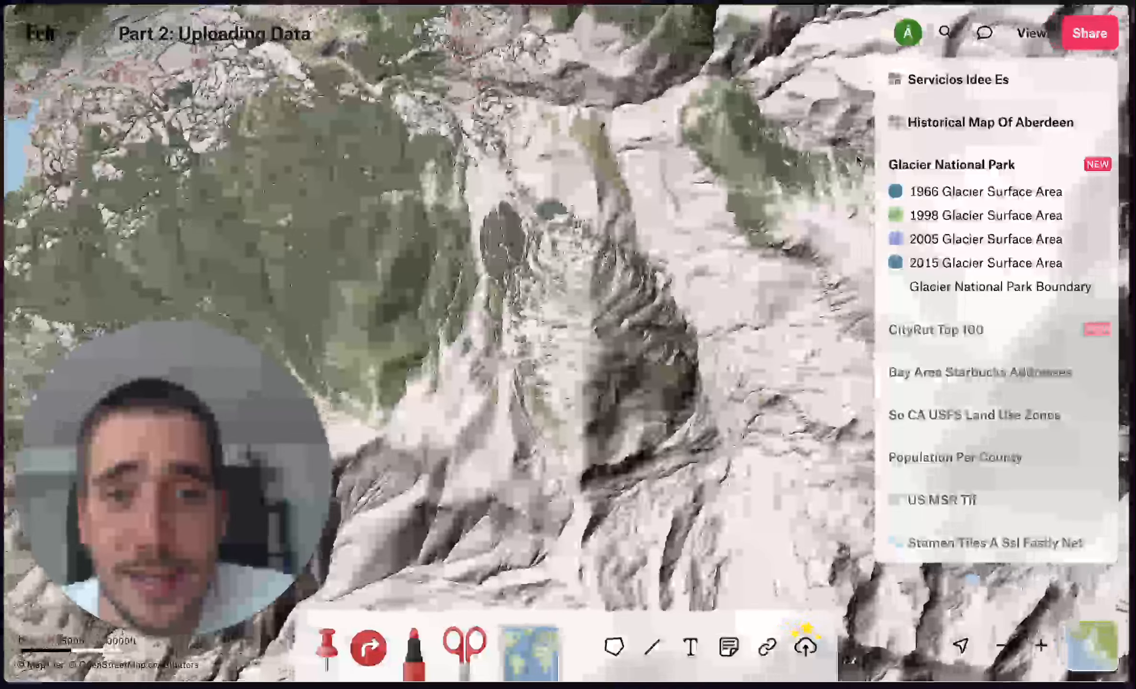
Hide the Servicios Idee Es, Historical Map Of Aberdeen and Glacier National Park layers
{"action": "left_click", "coordinate": [1097, 78]}
{"action": "mouse_move", "coordinate": [1096, 123]}
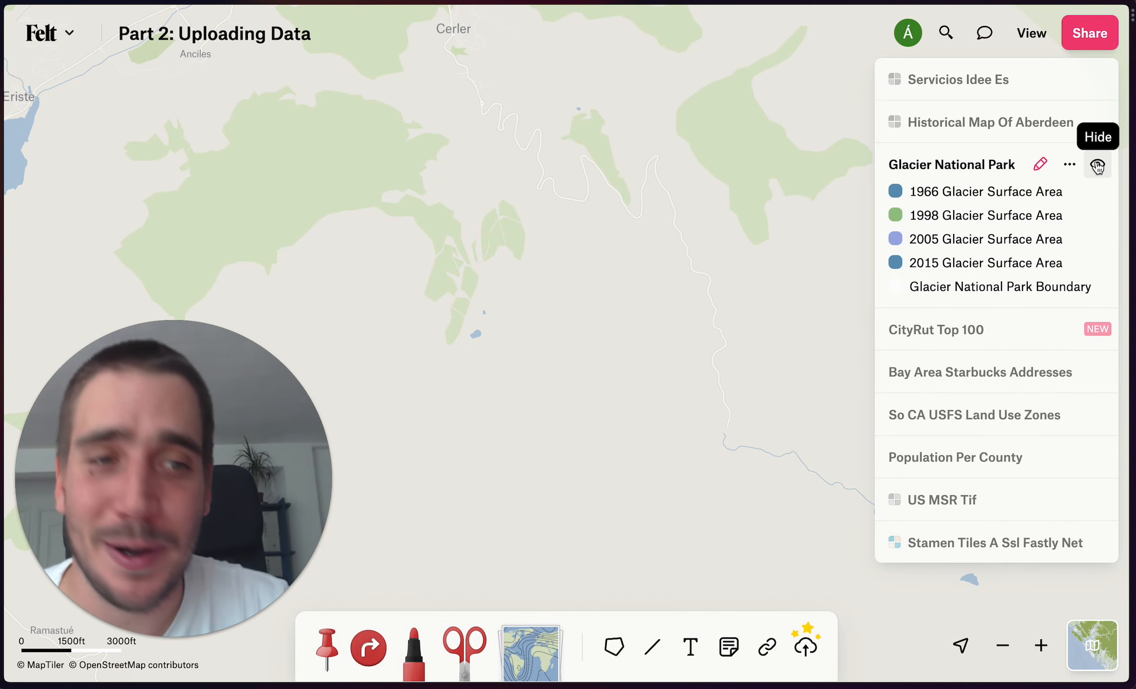
{"action": "left_click", "coordinate": [1098, 166]}
Return to the Super Tutorial project and open the map Part 3: Sharing & Collaborating
{"action": "left_click", "coordinate": [48, 32]}
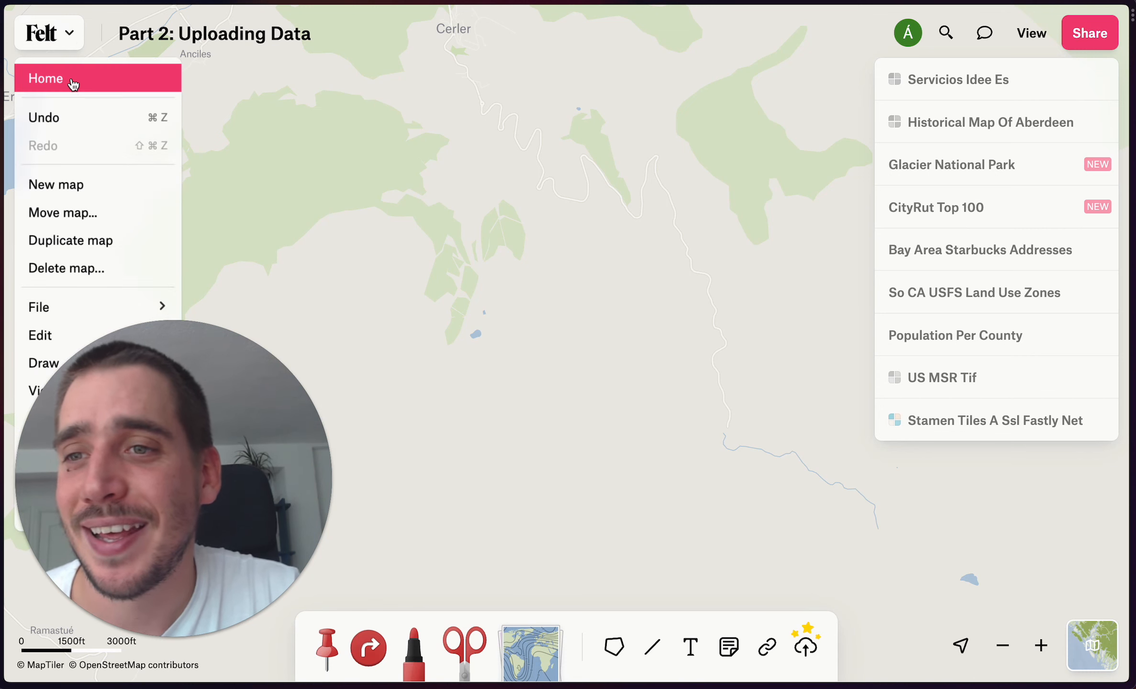
{"action": "left_click", "coordinate": [72, 82]}
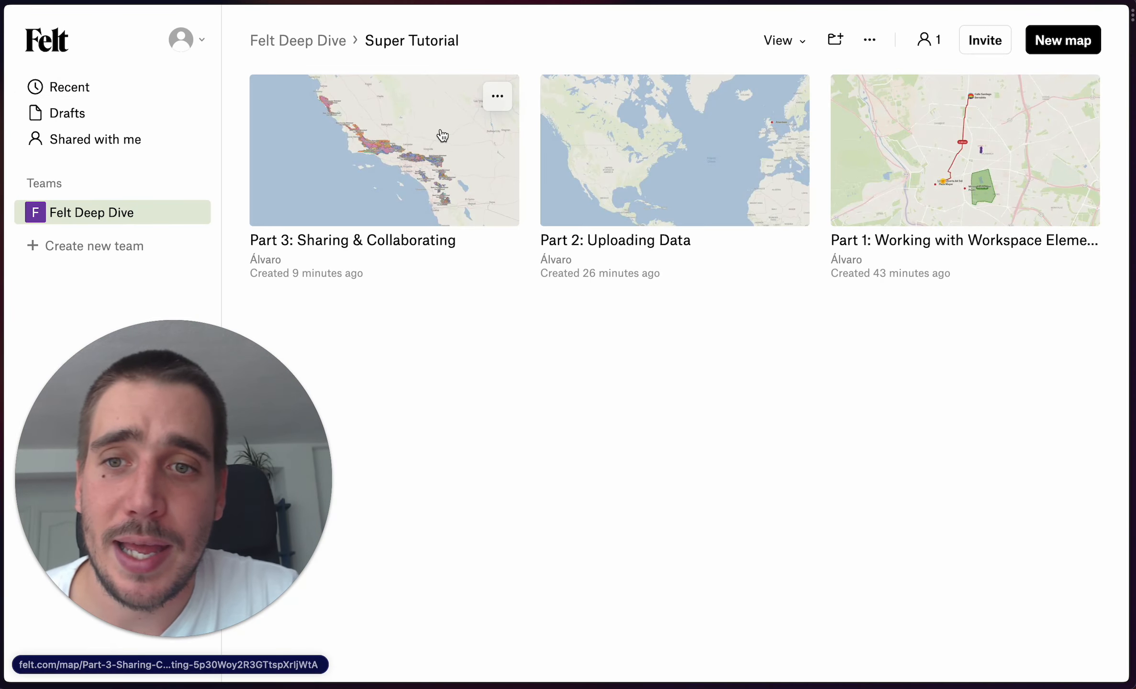
{"action": "left_click", "coordinate": [443, 137]}
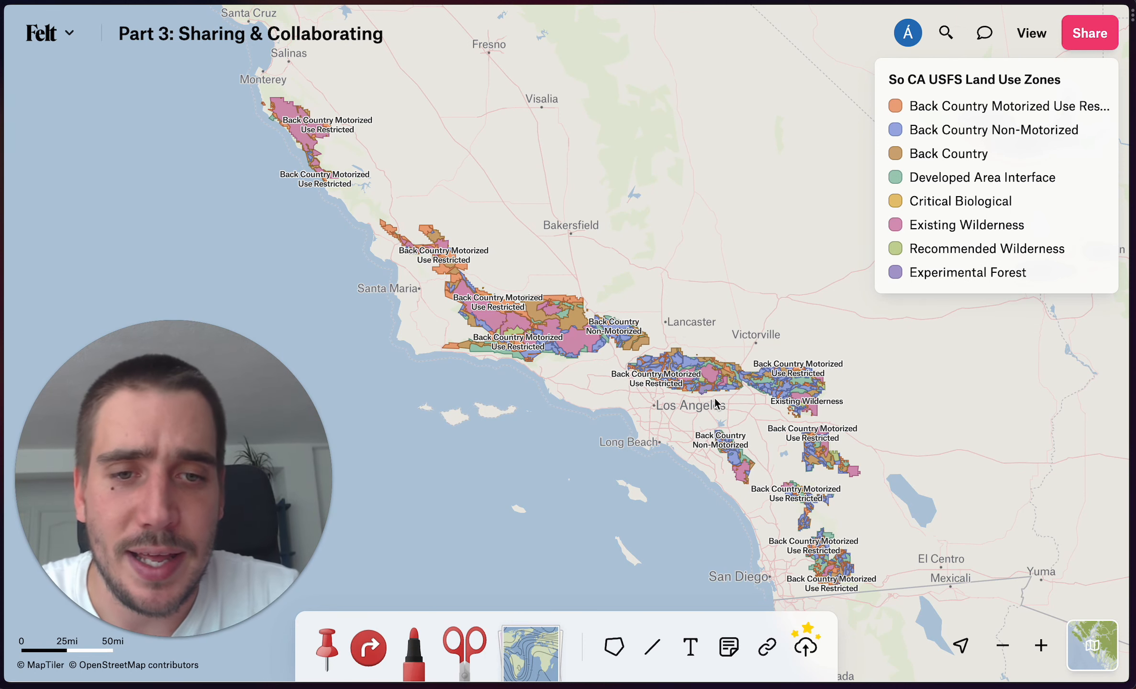
Clip the San Dimas Experimental Forest zone northeast of Los Angeles from the So CA USFS Land Use Zones layer to an element
{"action": "scroll", "coordinate": [717, 403], "scroll_direction": "up", "scroll_amount": 5}
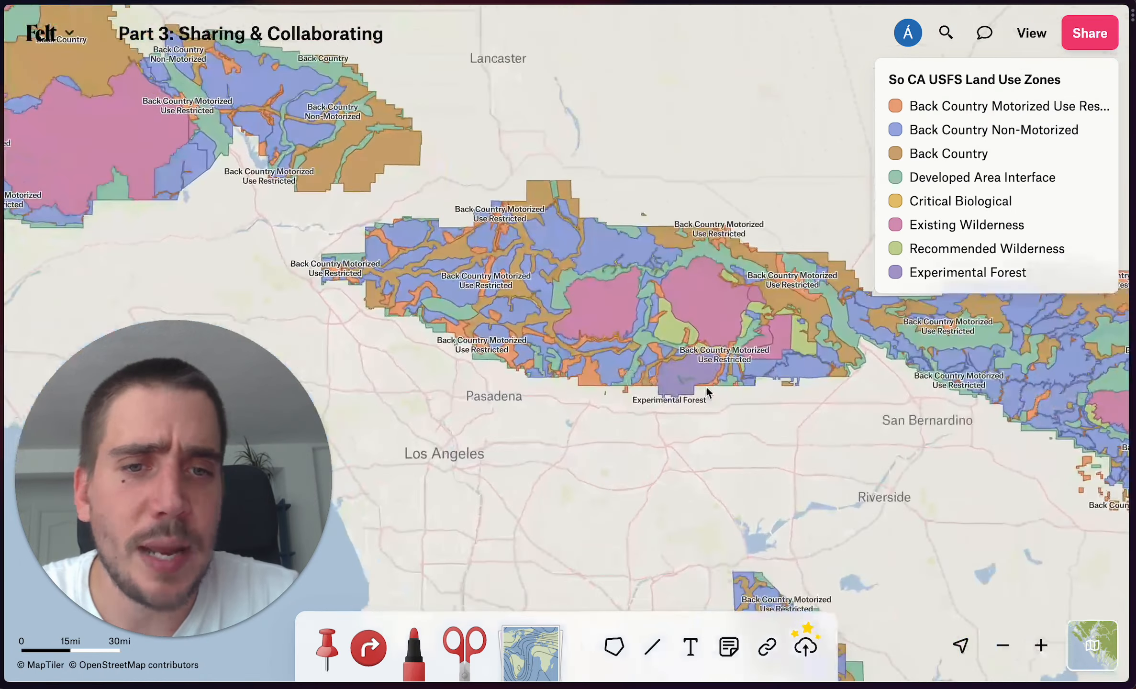
{"action": "scroll", "coordinate": [706, 386], "scroll_direction": "up", "scroll_amount": 5}
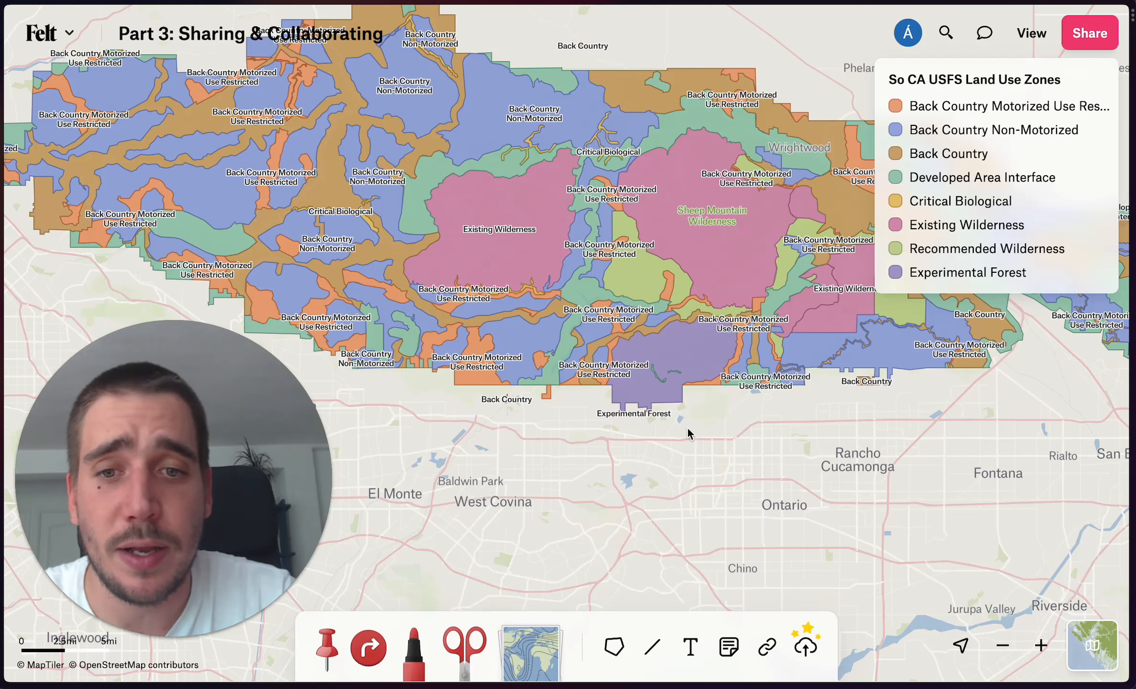
{"action": "left_click", "coordinate": [687, 355]}
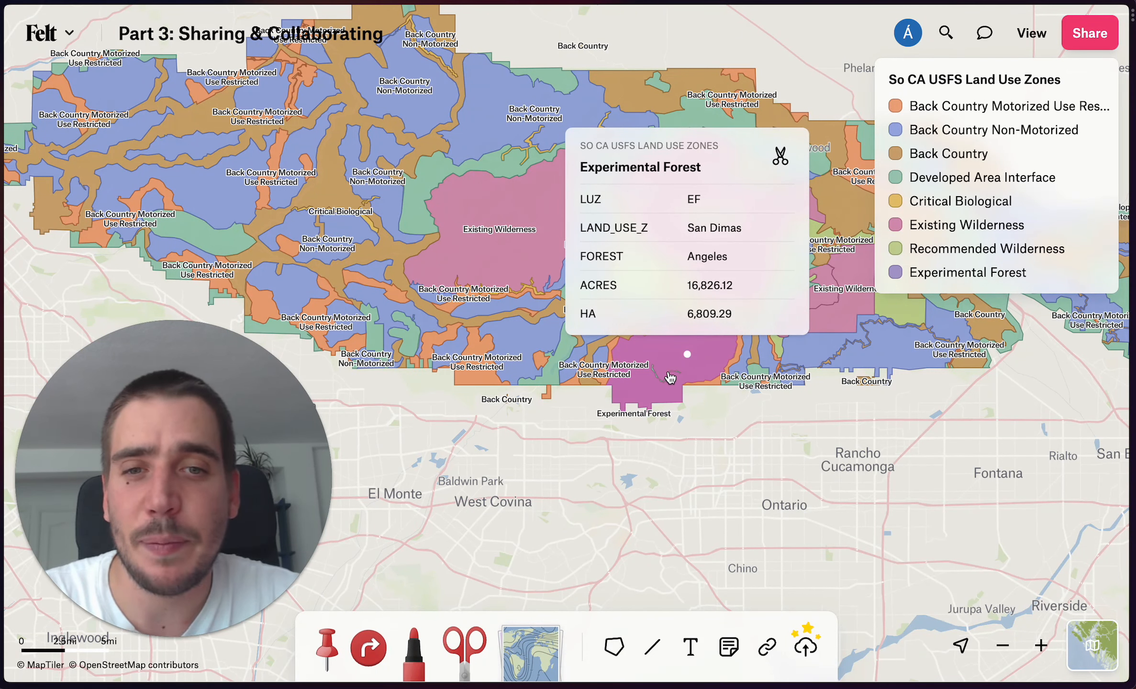
{"action": "left_click", "coordinate": [780, 156]}
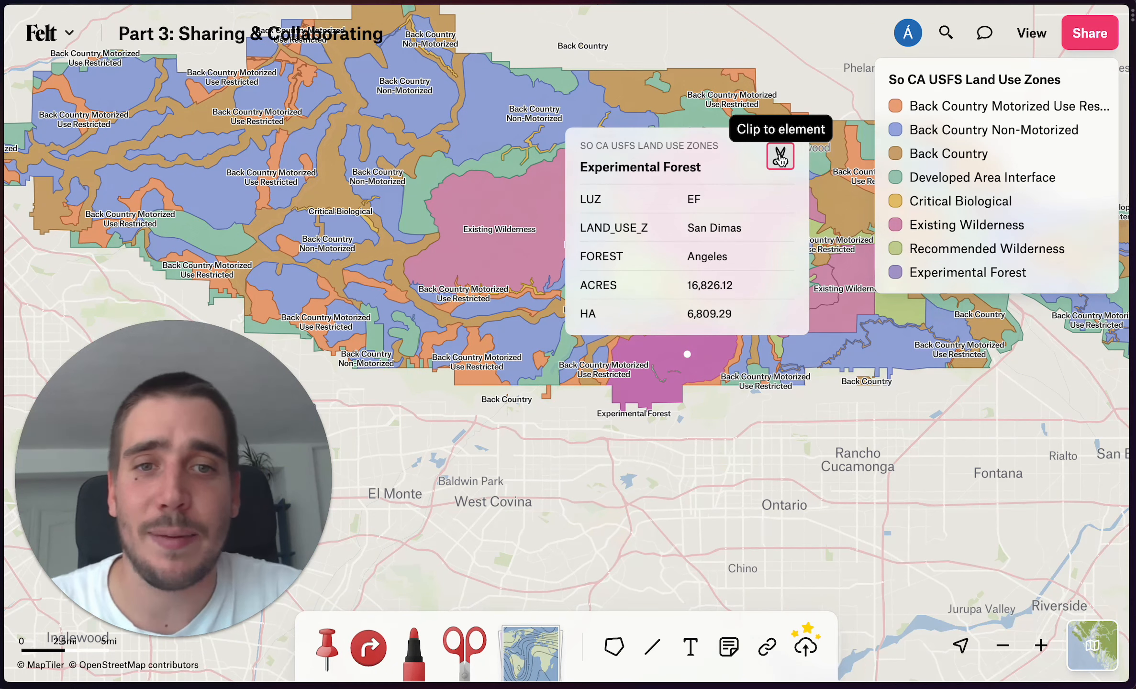
{"action": "left_click", "coordinate": [721, 421]}
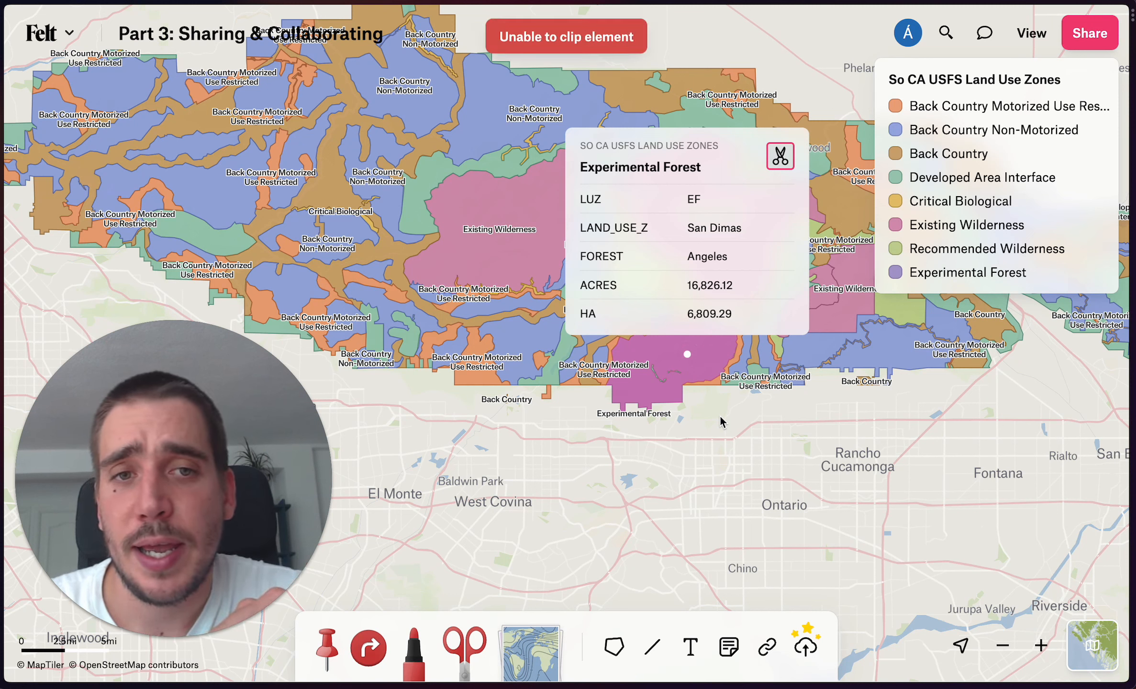
{"action": "left_click", "coordinate": [780, 158]}
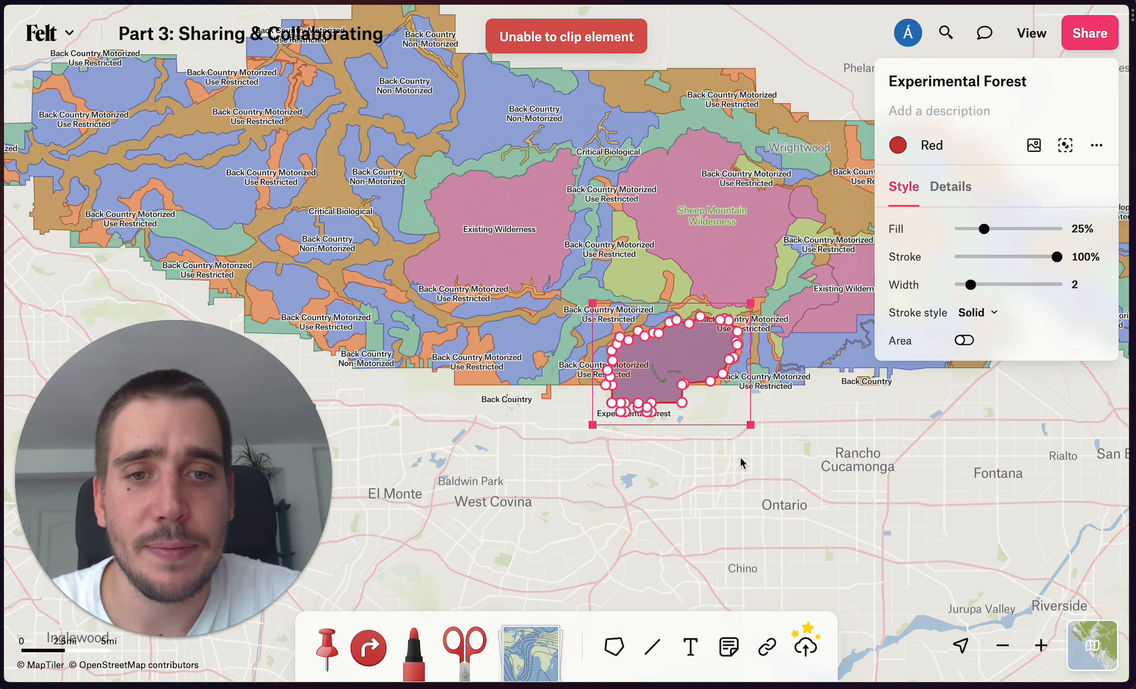
{"action": "left_click", "coordinate": [716, 463]}
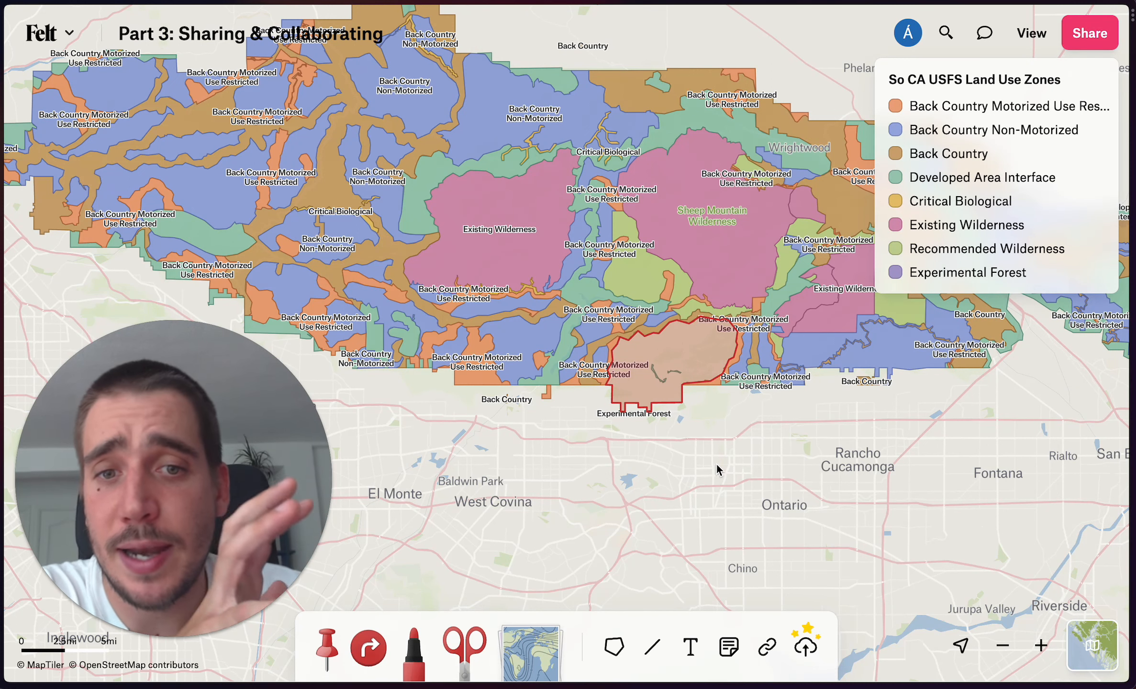
Set the clipped Experimental Forest element's fill to 56% and its stroke width to 4
{"action": "left_click", "coordinate": [694, 363]}
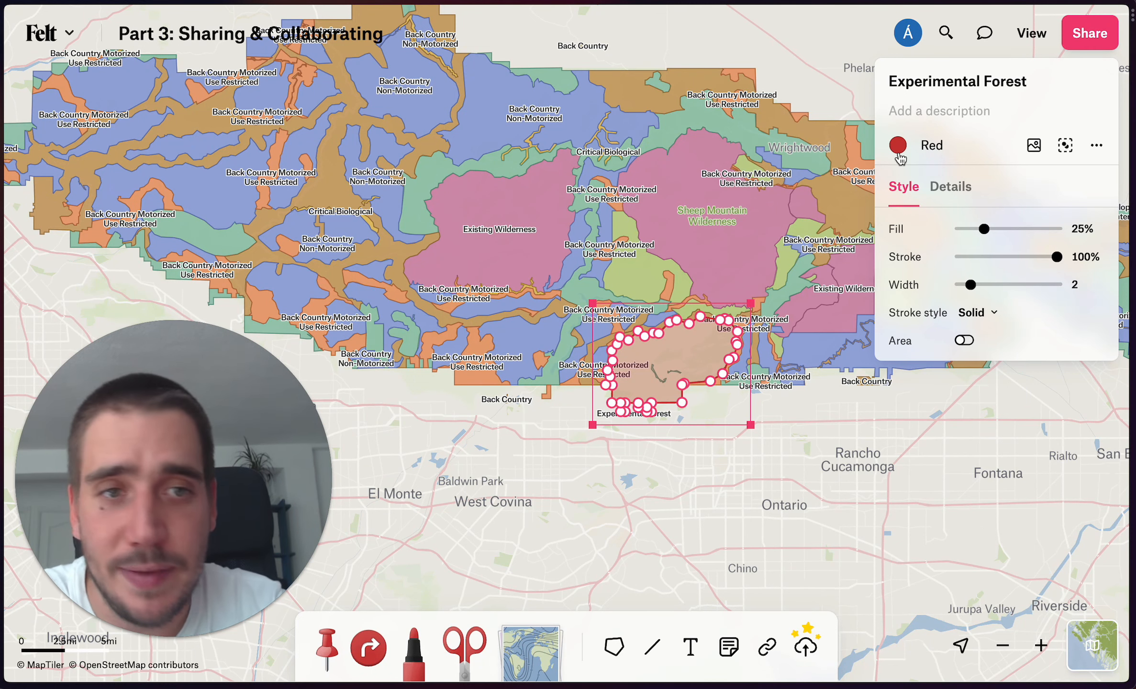
{"action": "left_click_drag", "start_coordinate": [984, 230], "coordinate": [1014, 230]}
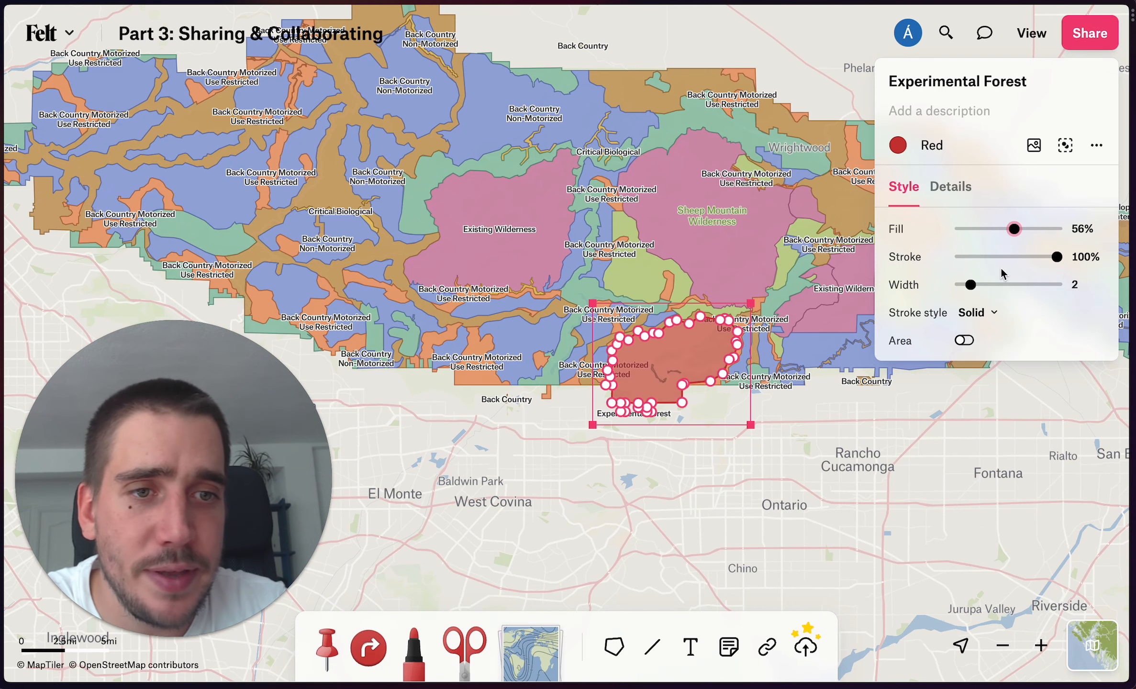
{"action": "left_click_drag", "start_coordinate": [971, 285], "coordinate": [993, 285]}
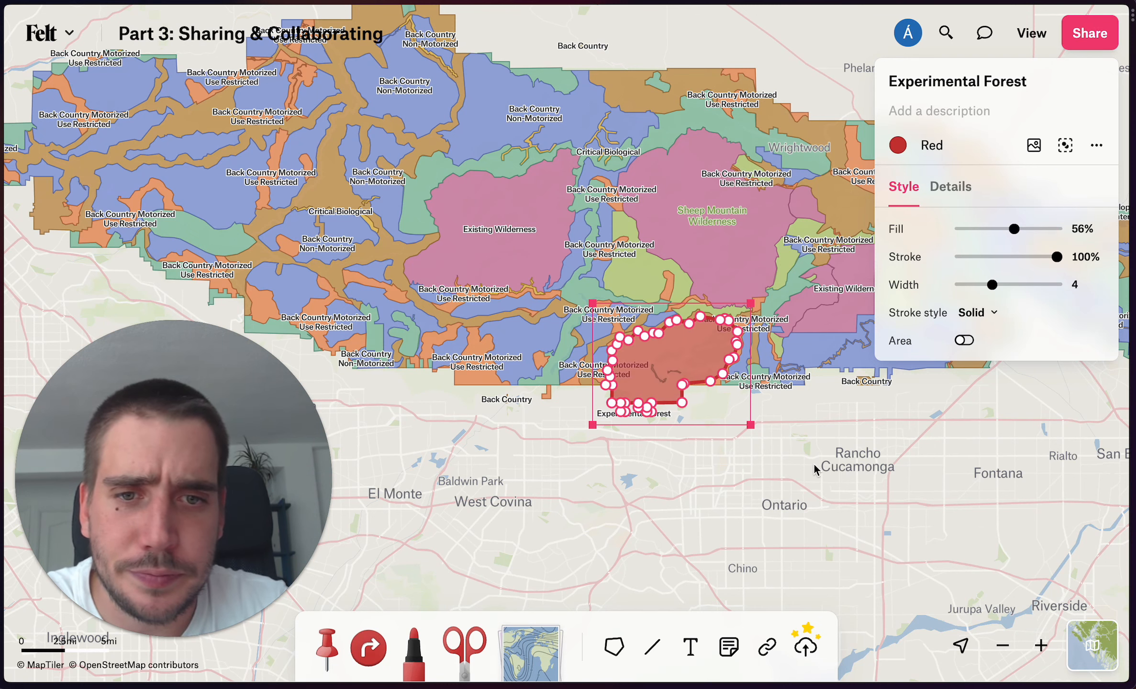
{"action": "scroll", "coordinate": [816, 471], "scroll_direction": "down", "scroll_amount": 3}
{"action": "left_click", "coordinate": [753, 514]}
{"action": "left_click_drag", "start_coordinate": [753, 514], "coordinate": [739, 437]}
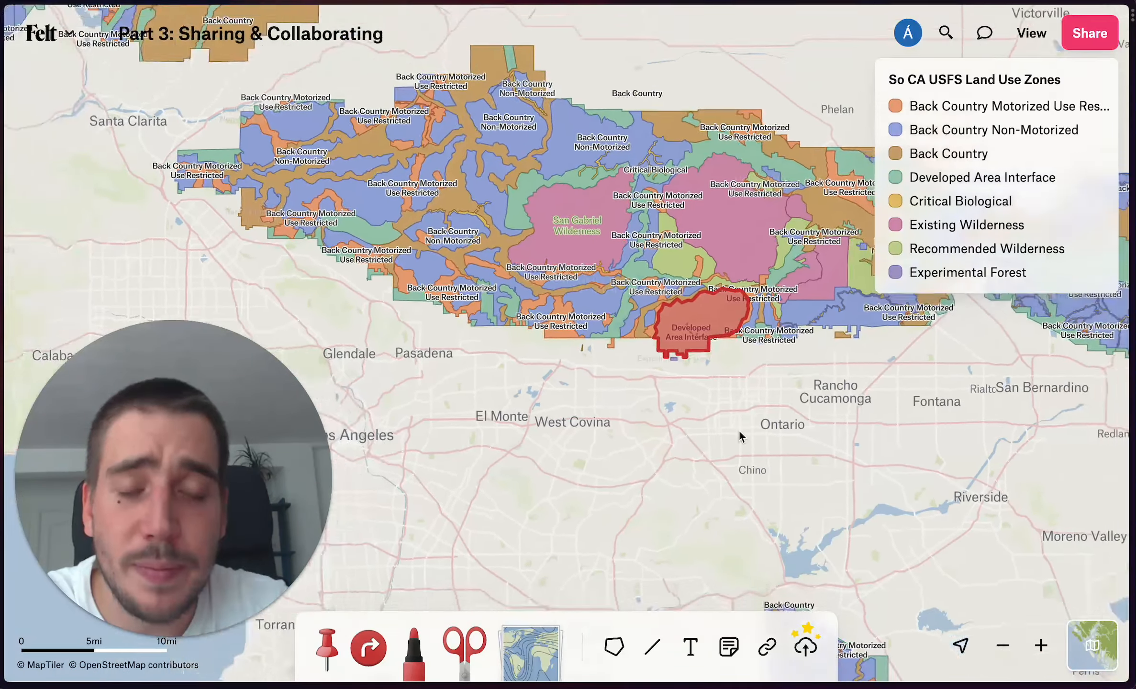
{"action": "scroll", "coordinate": [738, 430], "scroll_direction": "down", "scroll_amount": 1}
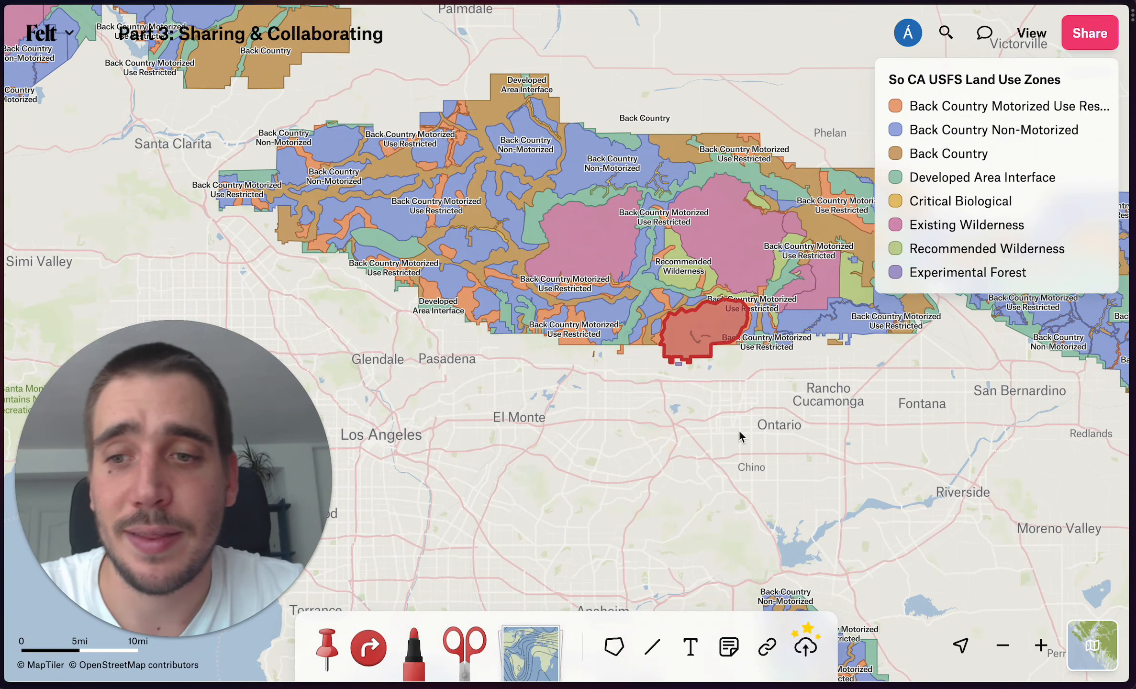
{"action": "scroll", "coordinate": [740, 408], "scroll_direction": "down", "scroll_amount": 1}
{"action": "left_click_drag", "start_coordinate": [741, 408], "coordinate": [699, 400]}
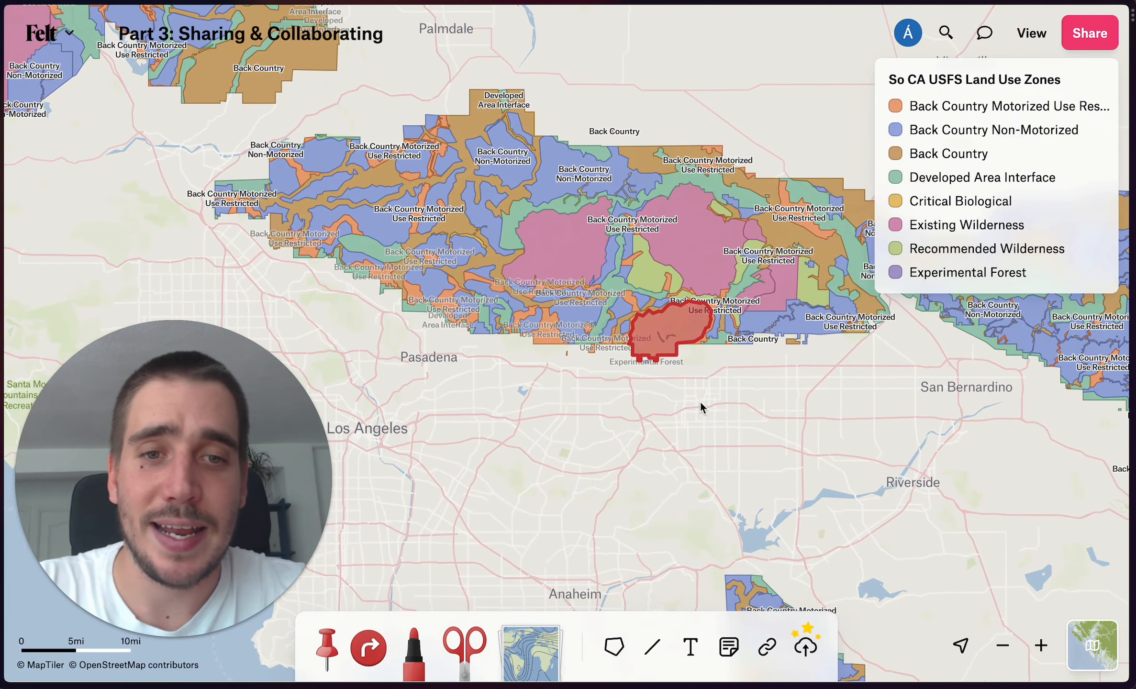
Add a red note reading "This is the San Dimas Experimental Forest!" between Los Angeles and Anheim, southwest of the clipped forest element
{"action": "left_click", "coordinate": [729, 647]}
{"action": "left_click", "coordinate": [527, 516]}
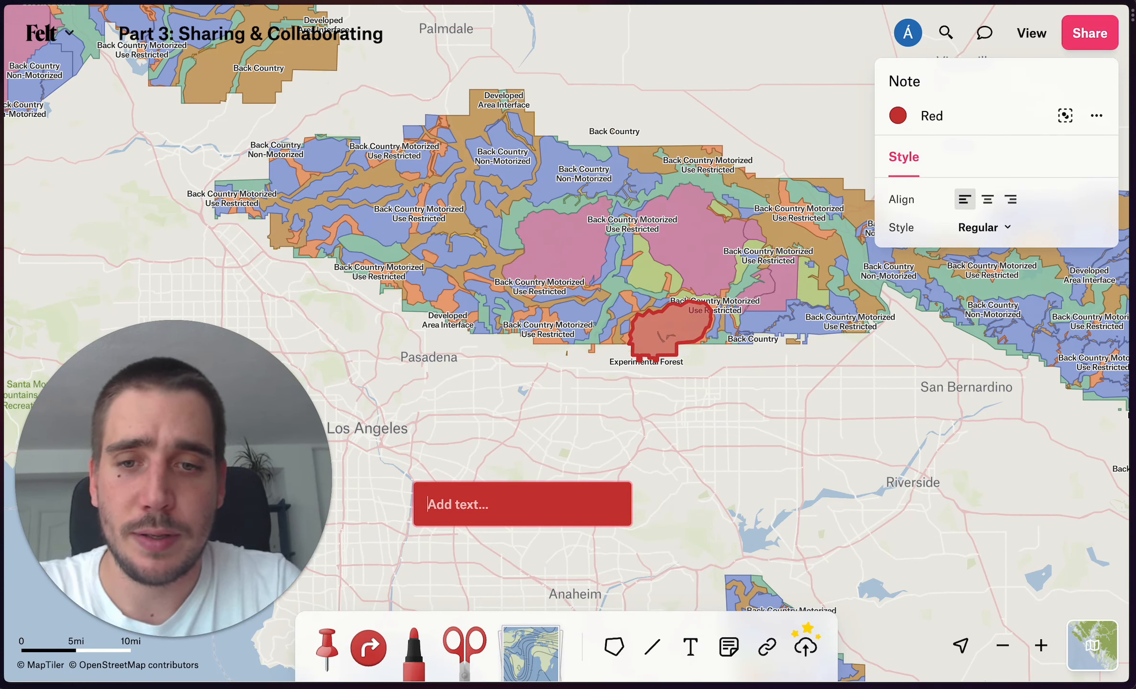
{"action": "type", "text": "This is the San Dimas E"}
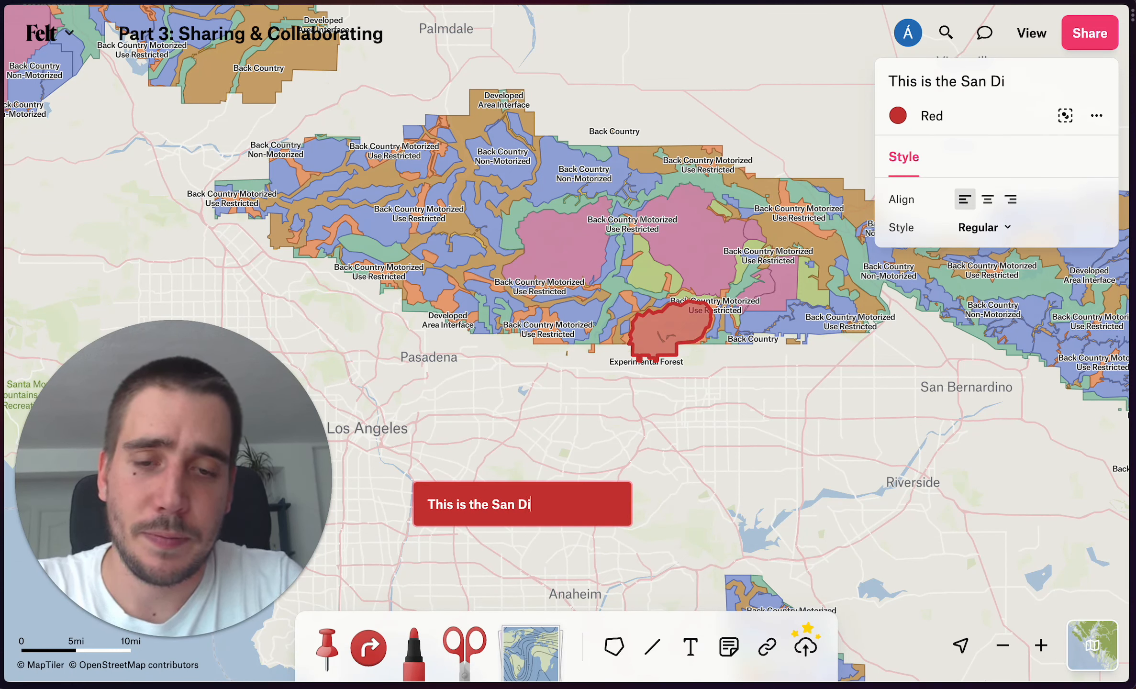
{"action": "key", "text": "BackSpace"}
{"action": "type", "text": "Exper"}
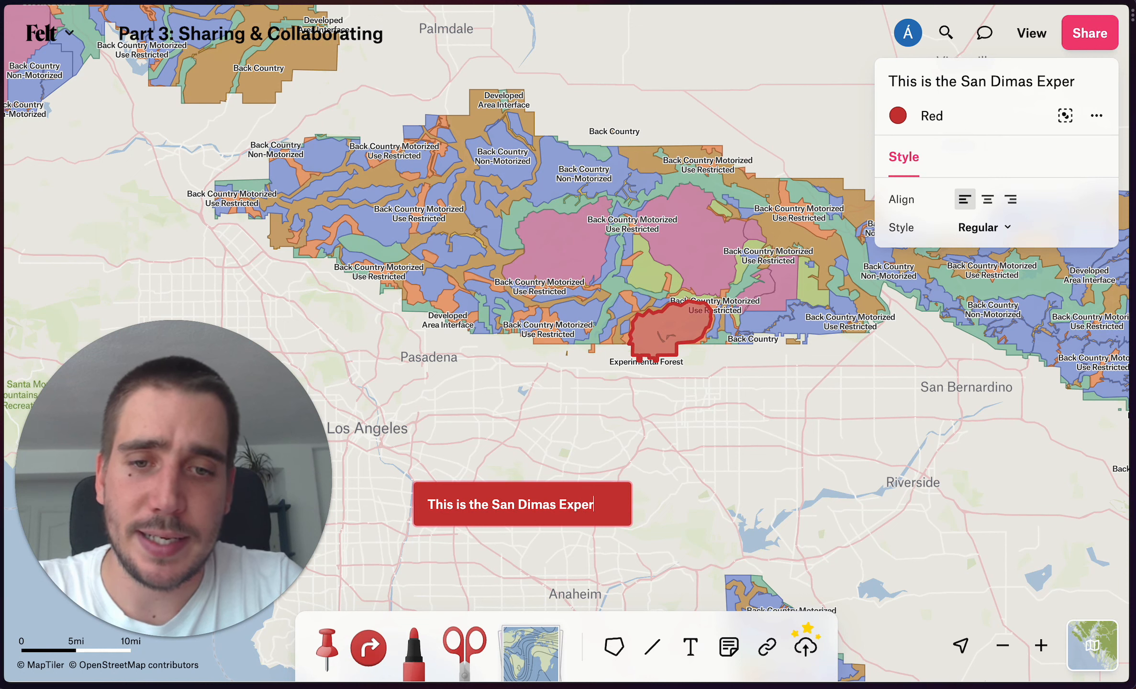
{"action": "type", "text": "imental Forest!"}
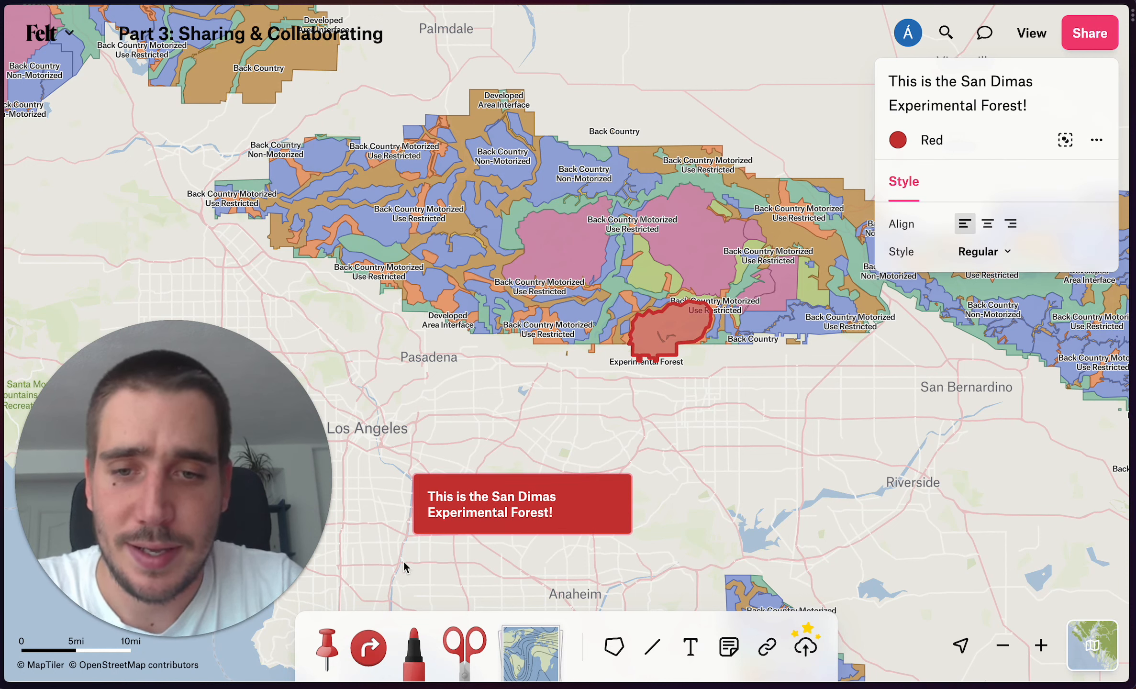
Draw a curved arrow with the thinnest red marker from the note up to the clipped Experimental Forest element
{"action": "left_click", "coordinate": [426, 623]}
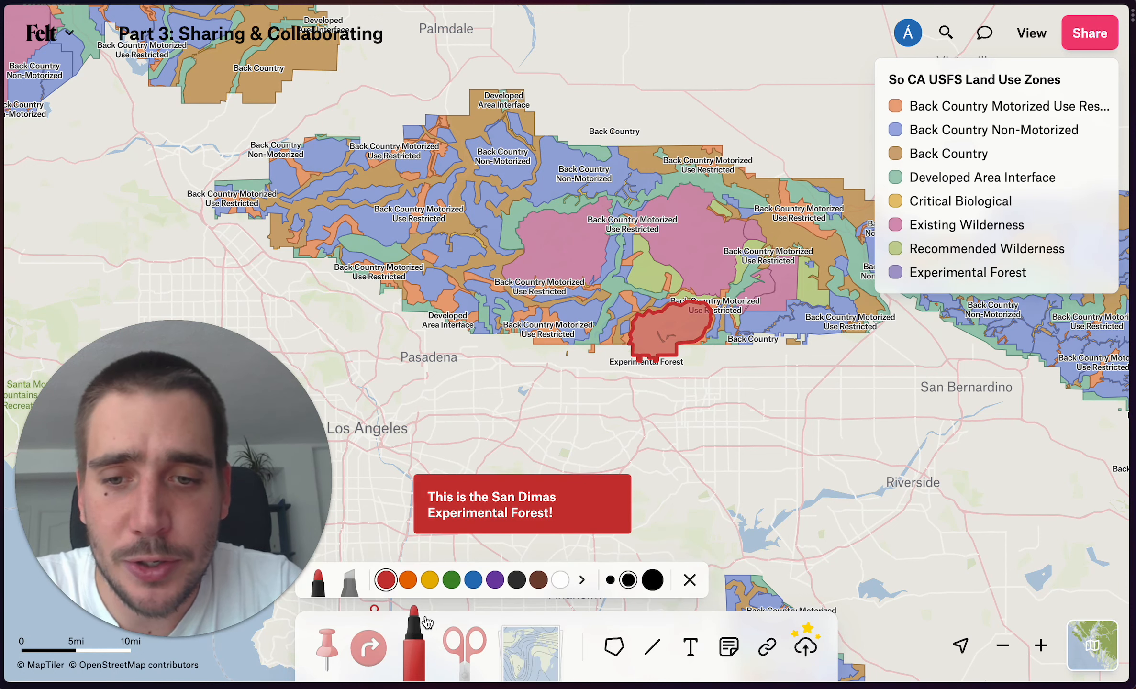
{"action": "left_click", "coordinate": [610, 580]}
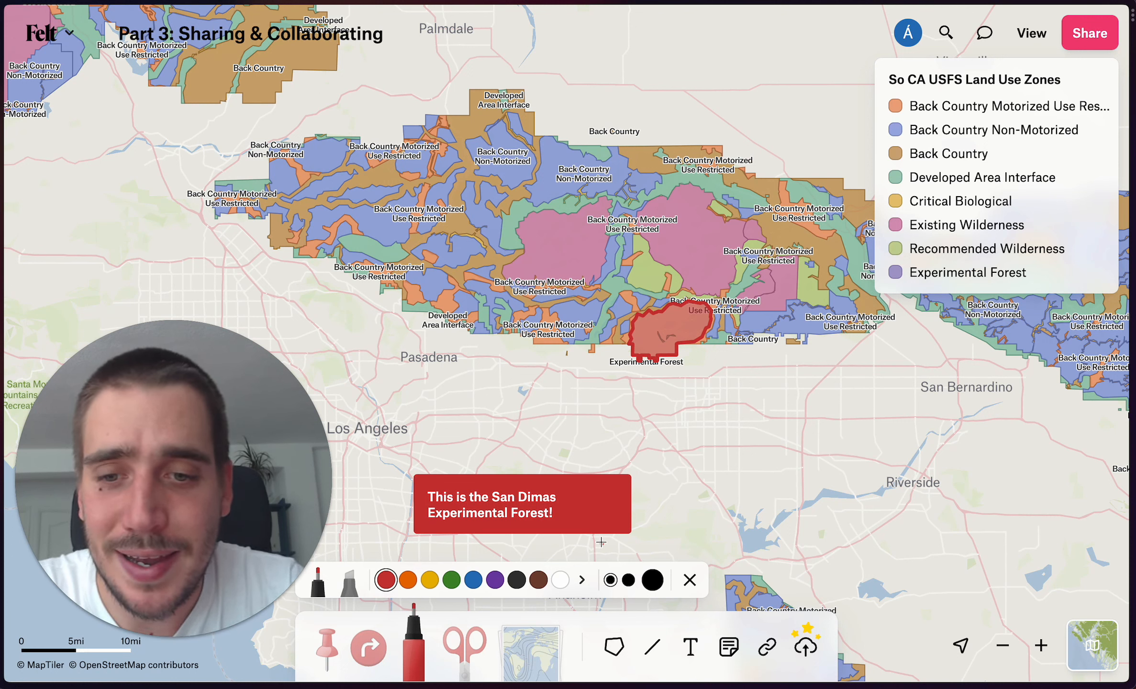
{"action": "mouse_move", "coordinate": [645, 493]}
{"action": "left_mouse_down"}
{"action": "mouse_move", "coordinate": [701, 441]}
{"action": "mouse_move", "coordinate": [697, 367]}
{"action": "left_mouse_up"}
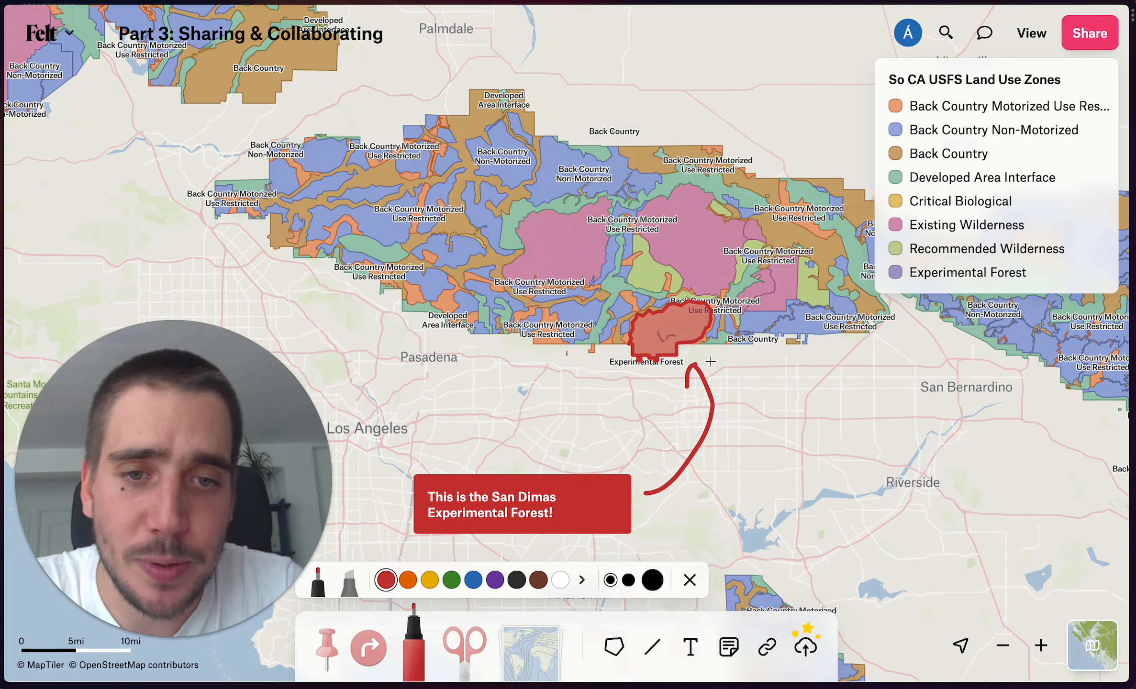
{"action": "left_click", "coordinate": [689, 581]}
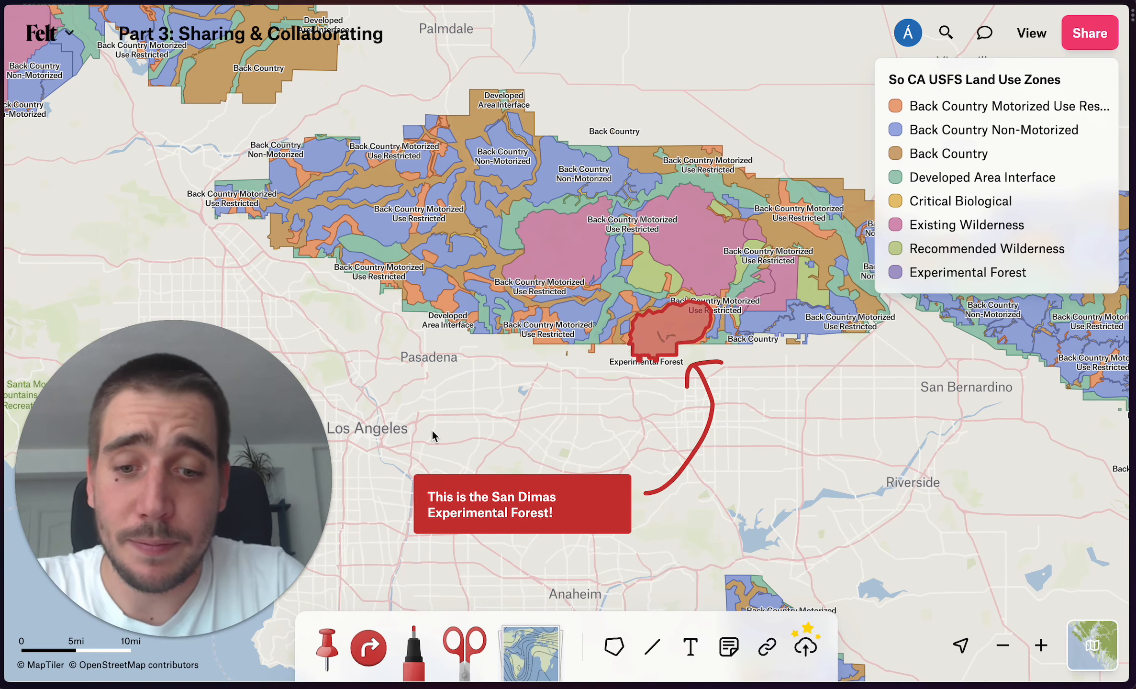
Switch to the Wikipedia article San Dimas Experimental Forest and copy its URL
{"action": "key", "text": "super+t"}
{"action": "type", "text": "san dimas"}
{"action": "key", "text": "Down"}
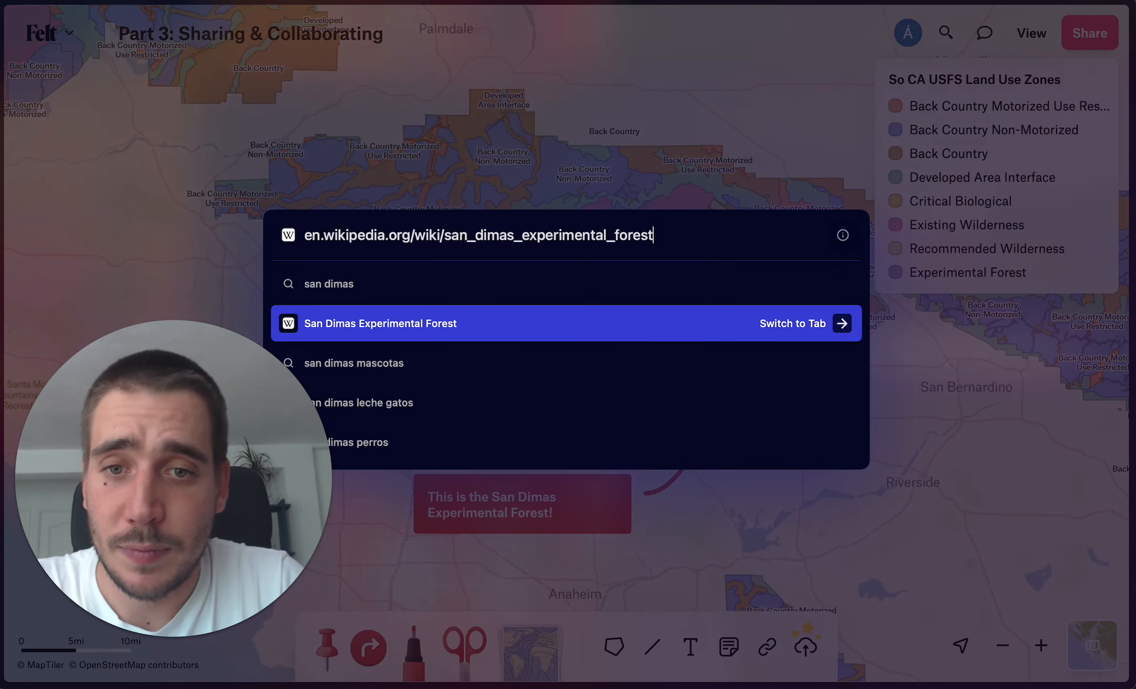
{"action": "key", "text": "Return"}
{"action": "key", "text": "super+shift+c"}
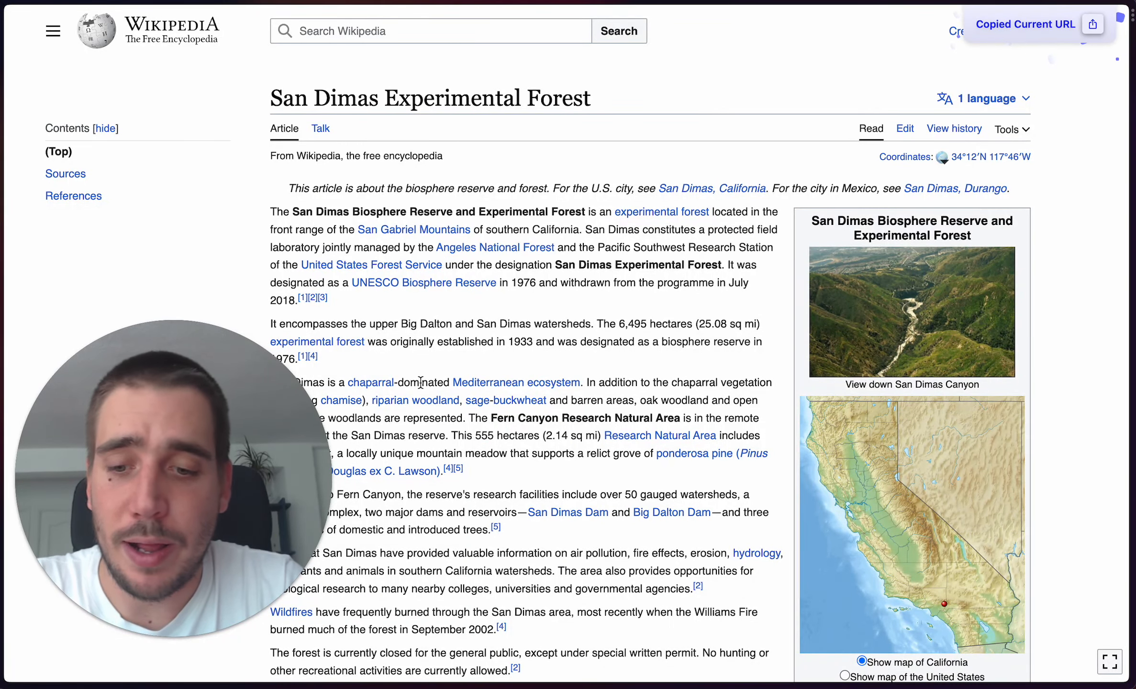
Return to the Part 3 map, paste the Wikipedia URL as a link card and place it east of the hand-drawn arrow
{"action": "key", "text": "super+s"}
{"action": "left_click", "coordinate": [79, 265]}
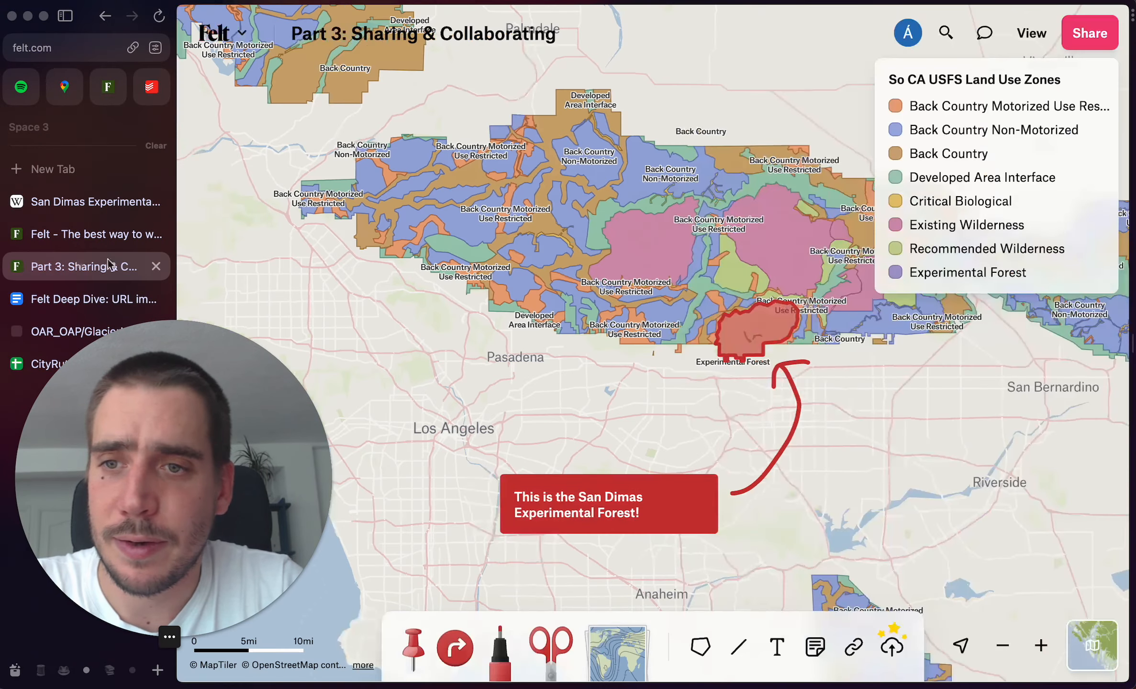
{"action": "key", "text": "super+v"}
{"action": "left_click_drag", "start_coordinate": [656, 357], "coordinate": [951, 444]}
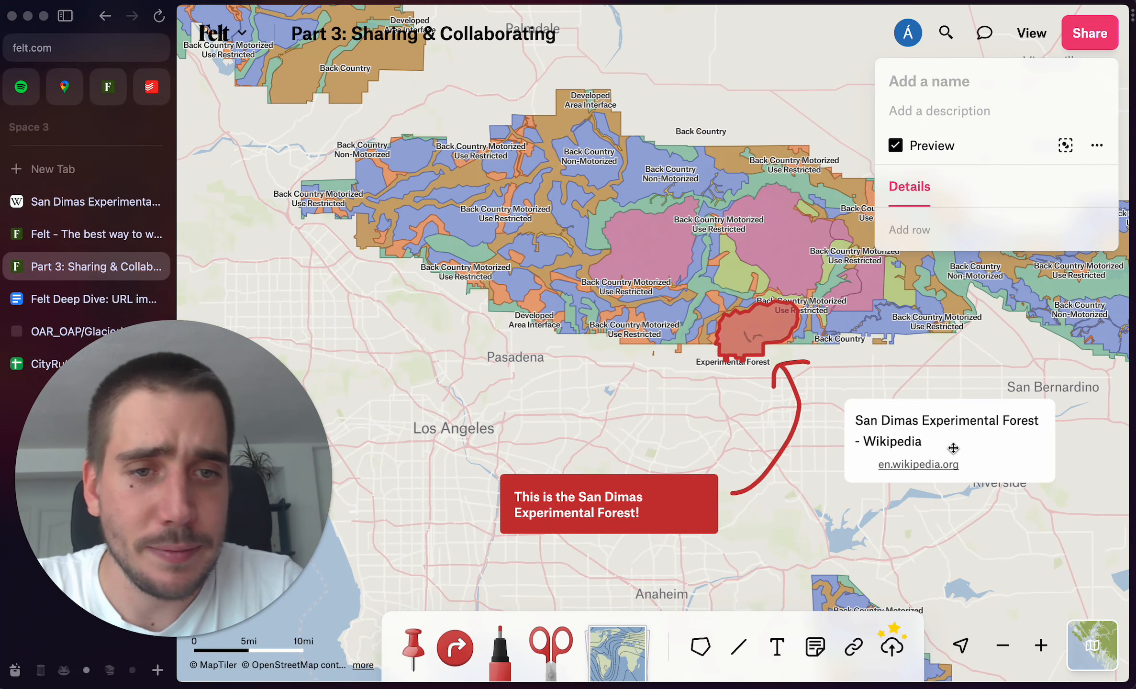
{"action": "left_click", "coordinate": [529, 384]}
{"action": "left_click_drag", "start_coordinate": [513, 387], "coordinate": [396, 362]}
{"action": "scroll", "coordinate": [396, 362], "scroll_direction": "down", "scroll_amount": 3}
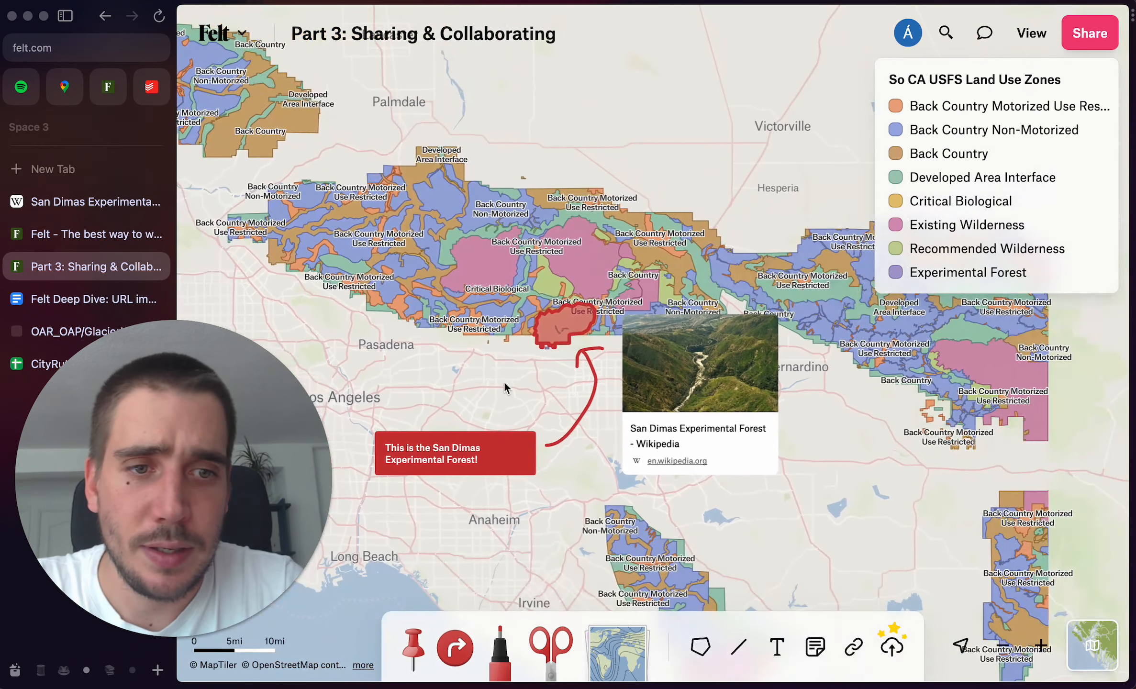
{"action": "scroll", "coordinate": [527, 406], "scroll_direction": "down", "scroll_amount": 2}
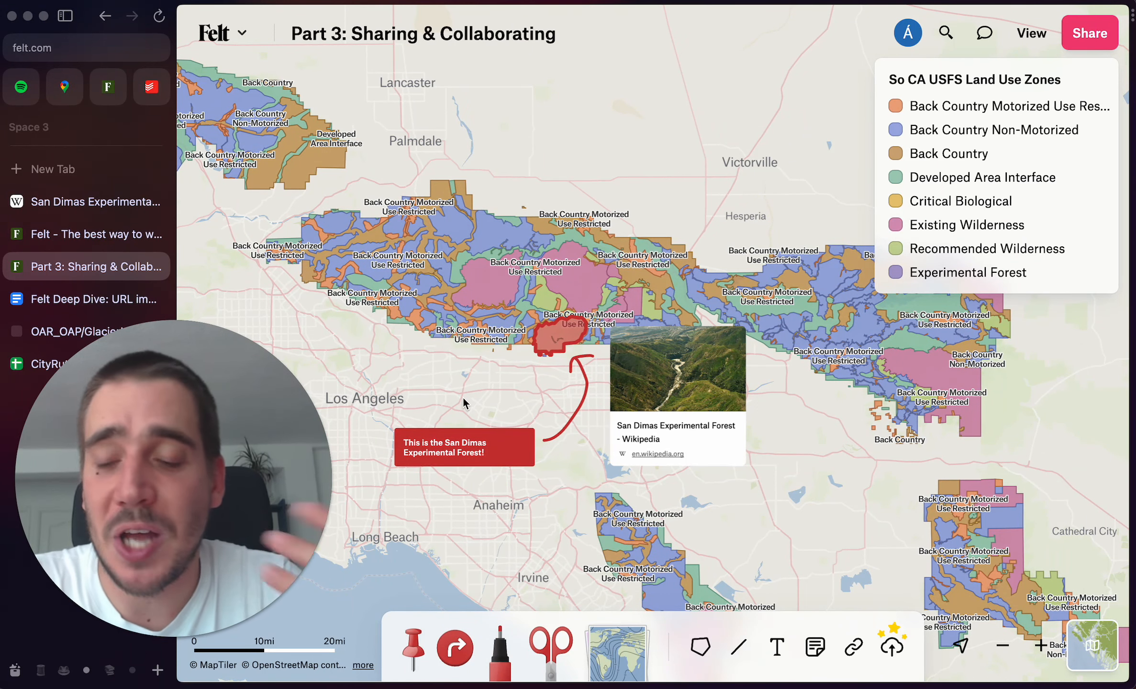
{"action": "key", "text": "super+s"}
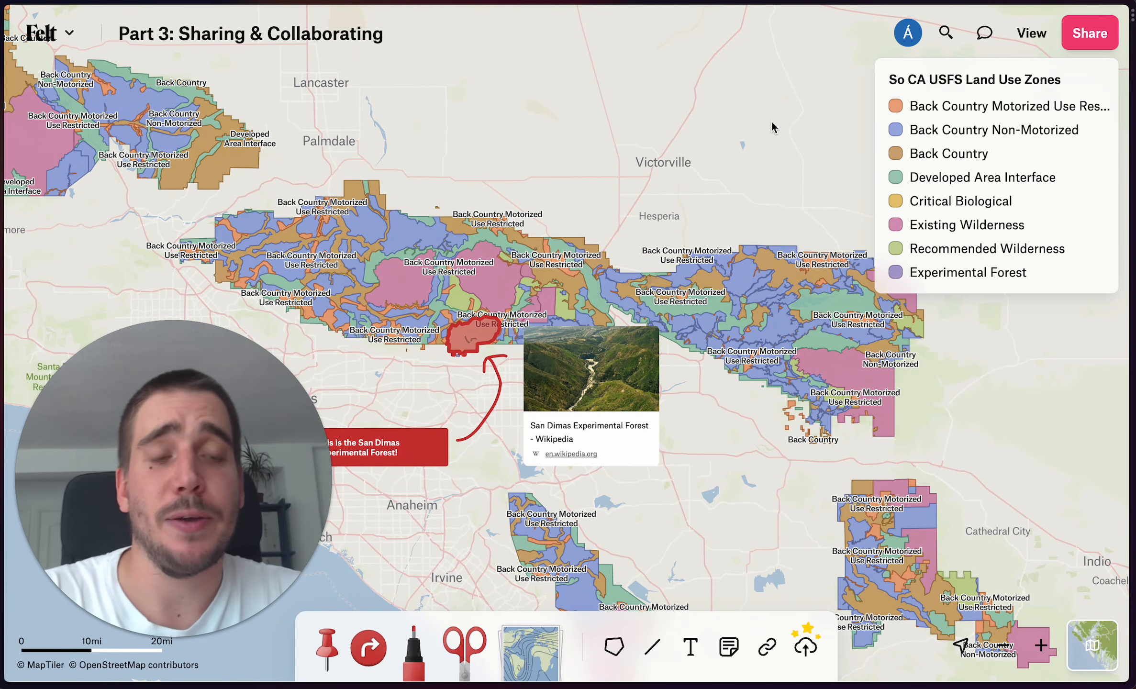
Copy the map's share link from its sharing options, leaving public access at View
{"action": "left_click", "coordinate": [1094, 43]}
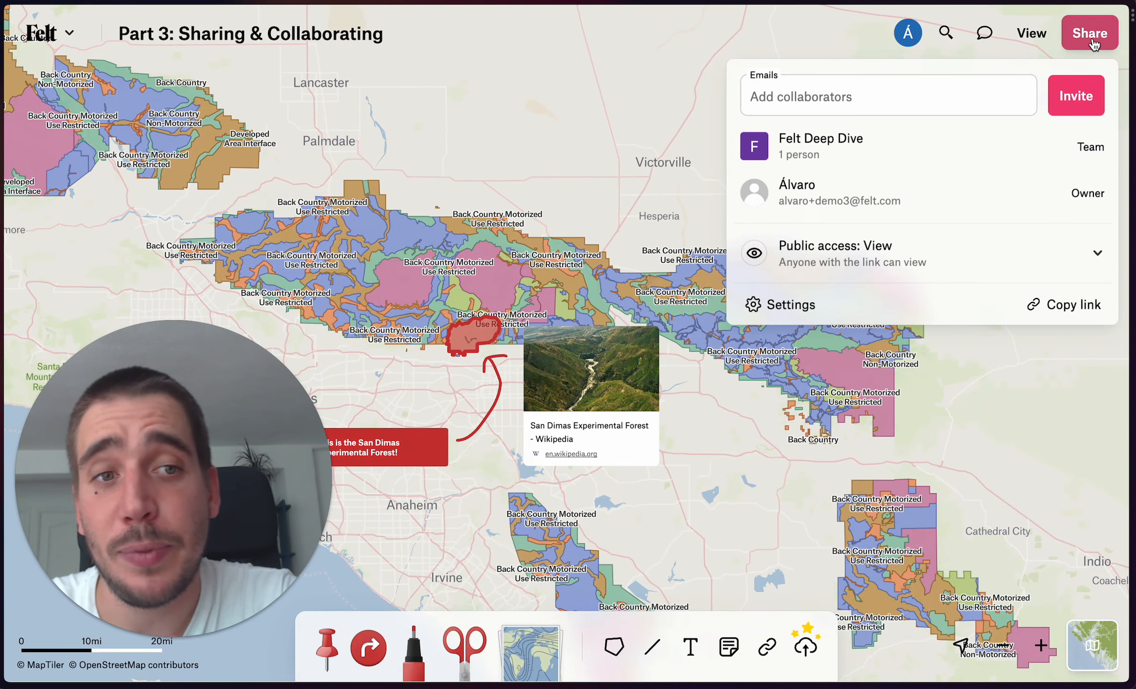
{"action": "left_click", "coordinate": [961, 96]}
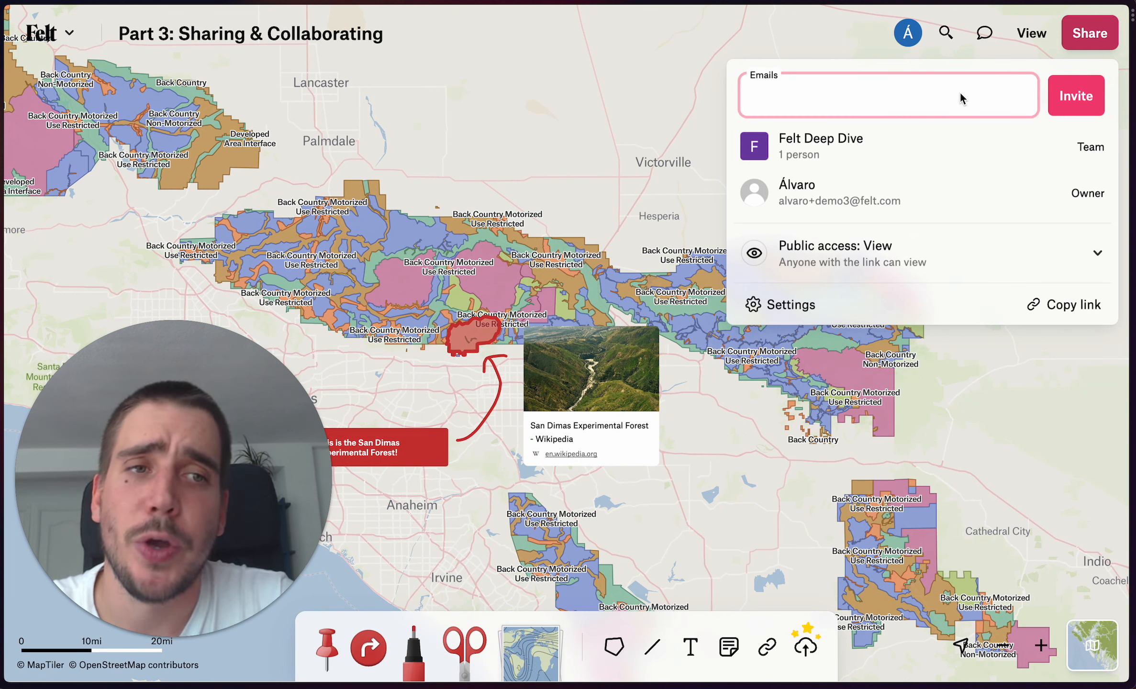
{"action": "left_click", "coordinate": [946, 149]}
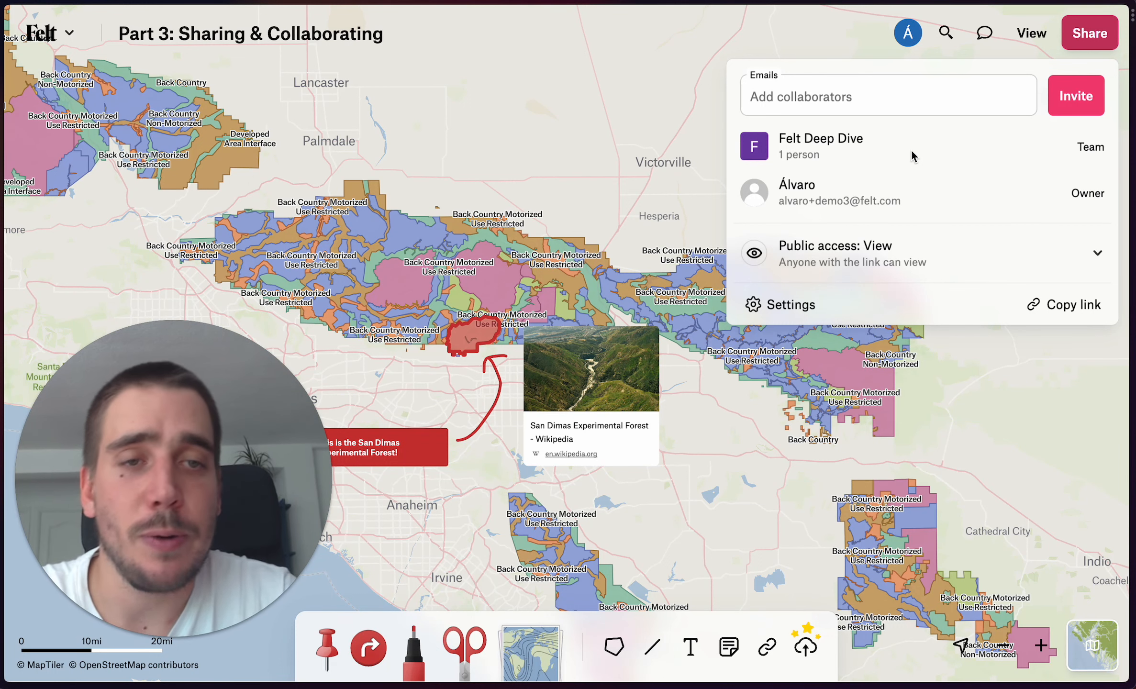
{"action": "left_click", "coordinate": [911, 102]}
{"action": "left_click", "coordinate": [926, 130]}
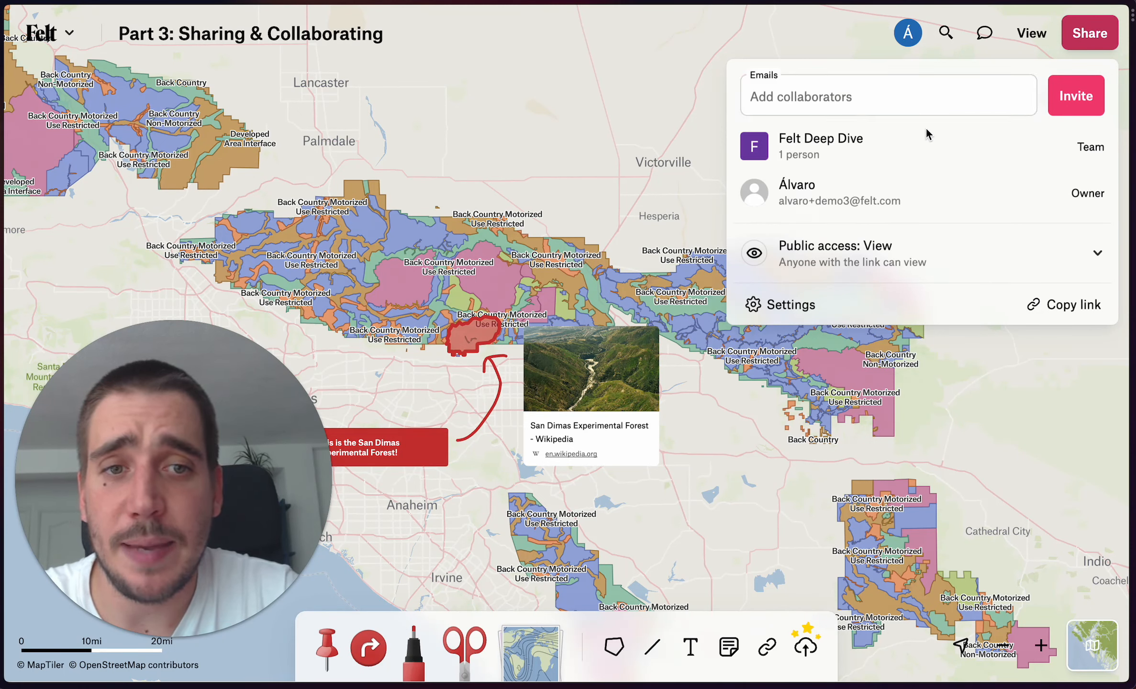
{"action": "left_click", "coordinate": [1047, 310]}
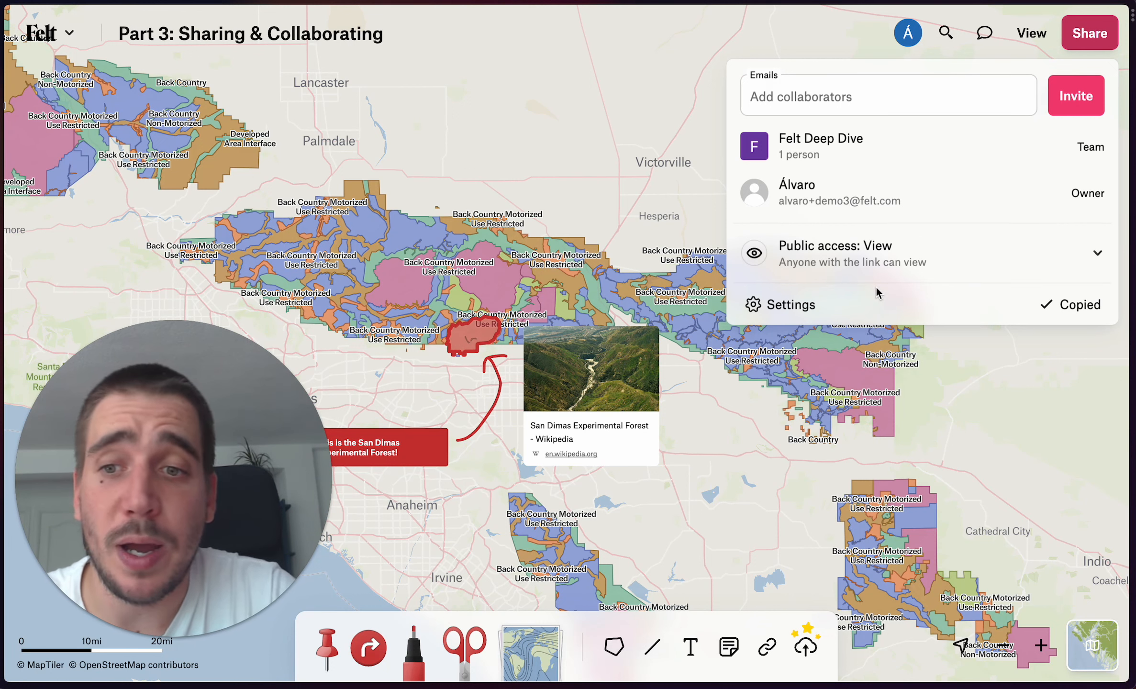
{"action": "left_click", "coordinate": [612, 163]}
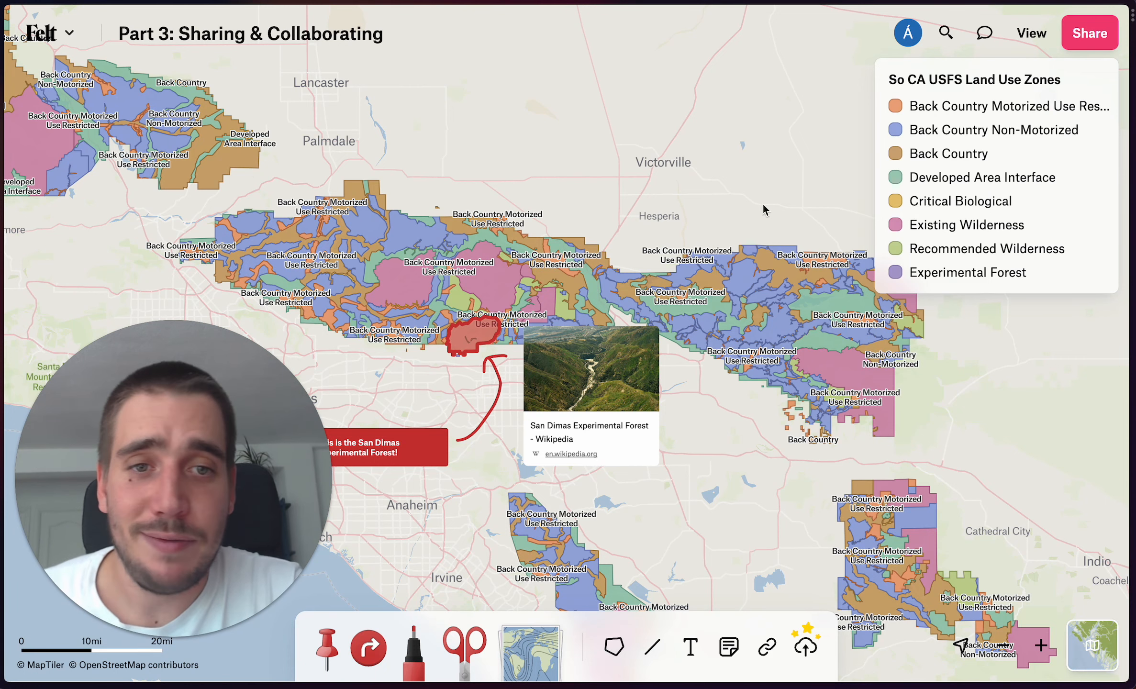
Narrow the map window to sit beside a Firefox private window and open the copied map link there
{"action": "left_click_drag", "start_coordinate": [1134, 154], "coordinate": [620, 176]}
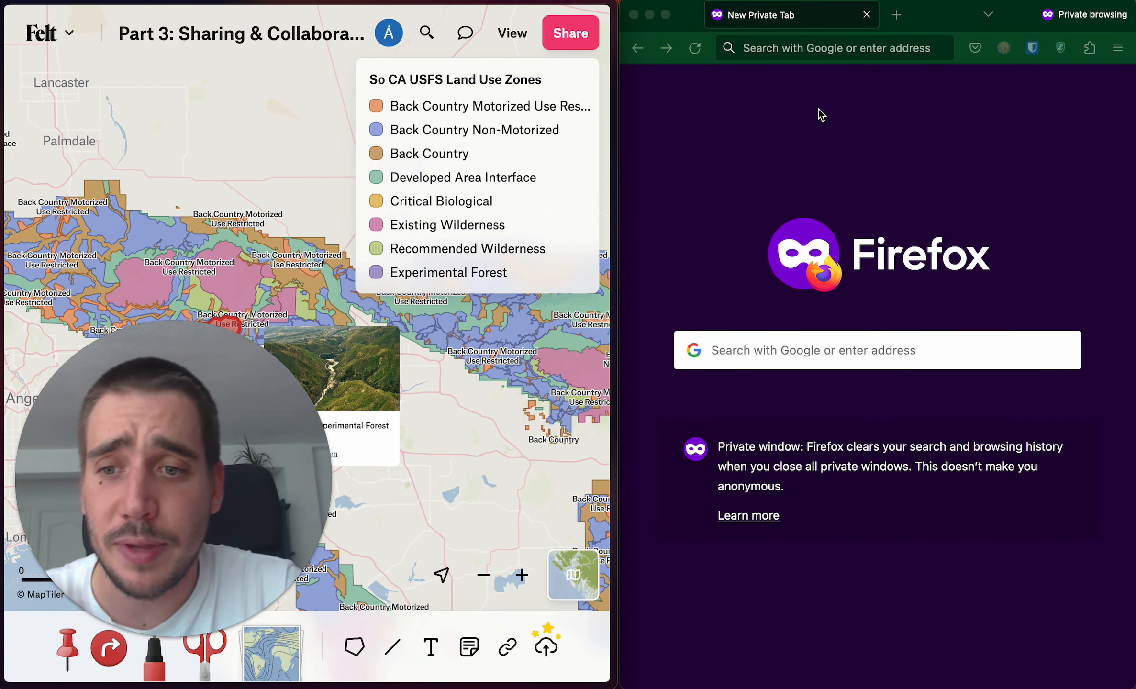
{"action": "left_click", "coordinate": [854, 68]}
{"action": "left_click", "coordinate": [883, 49]}
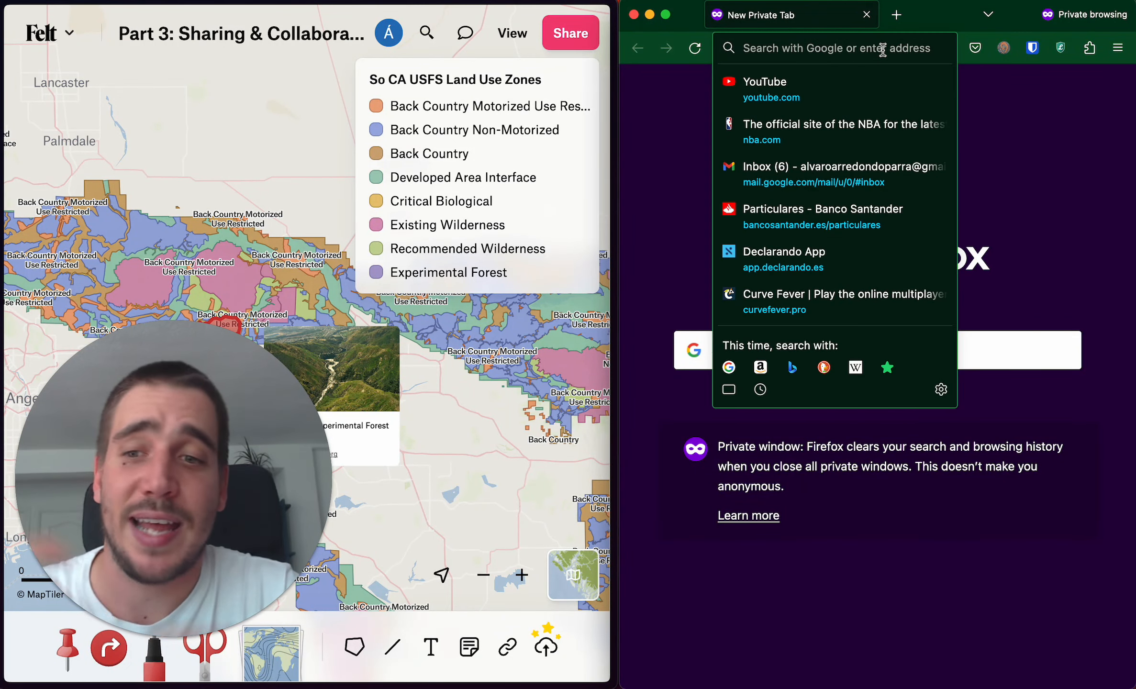
{"action": "left_click", "coordinate": [658, 145]}
{"action": "left_click", "coordinate": [824, 51]}
{"action": "key", "text": "super+v"}
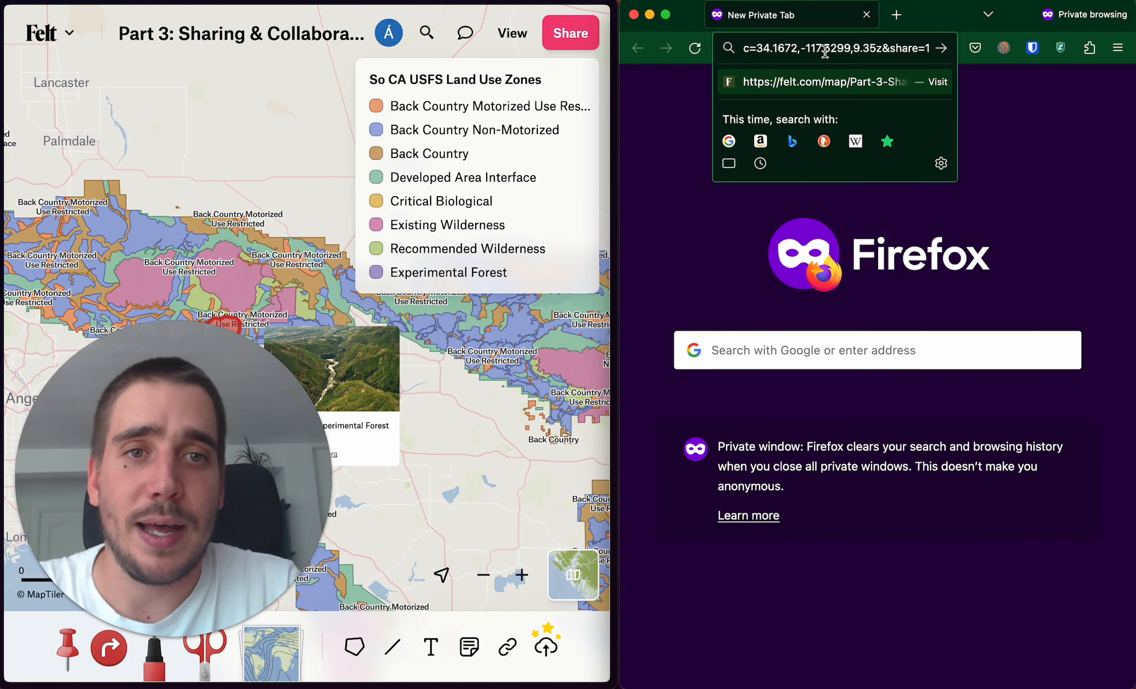
{"action": "key", "text": "Return"}
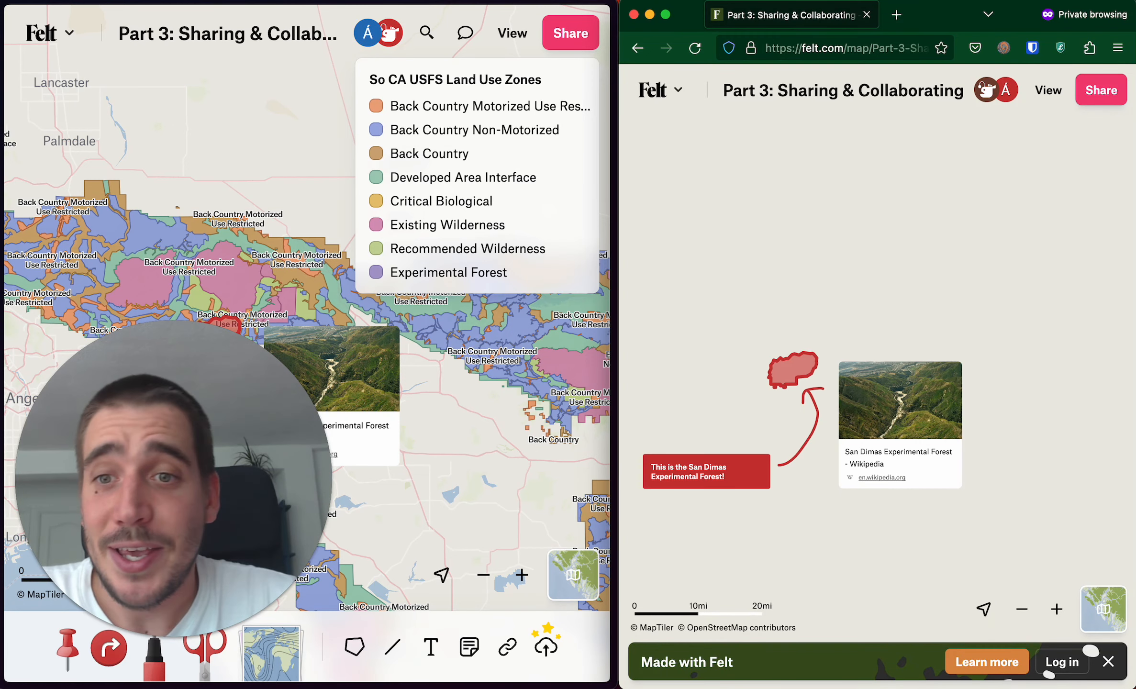
Check which viewers are active on the map and look around it in both the owner's and the private window
{"action": "left_click", "coordinate": [381, 50]}
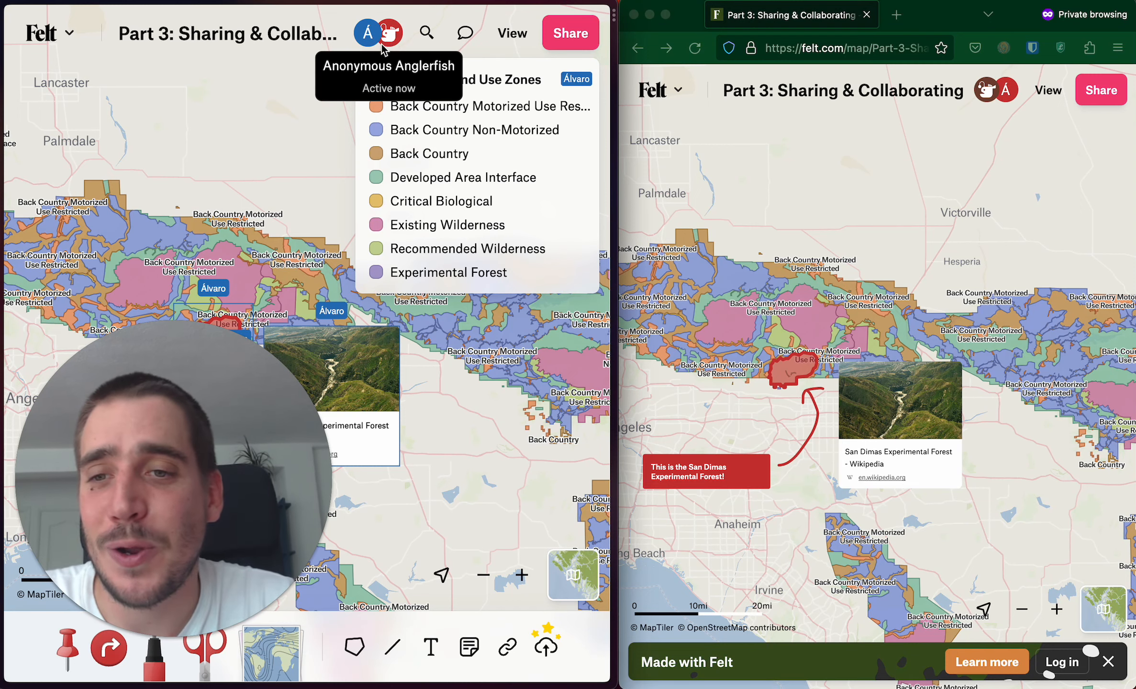
{"action": "left_click", "coordinate": [386, 46]}
{"action": "left_click", "coordinate": [801, 188]}
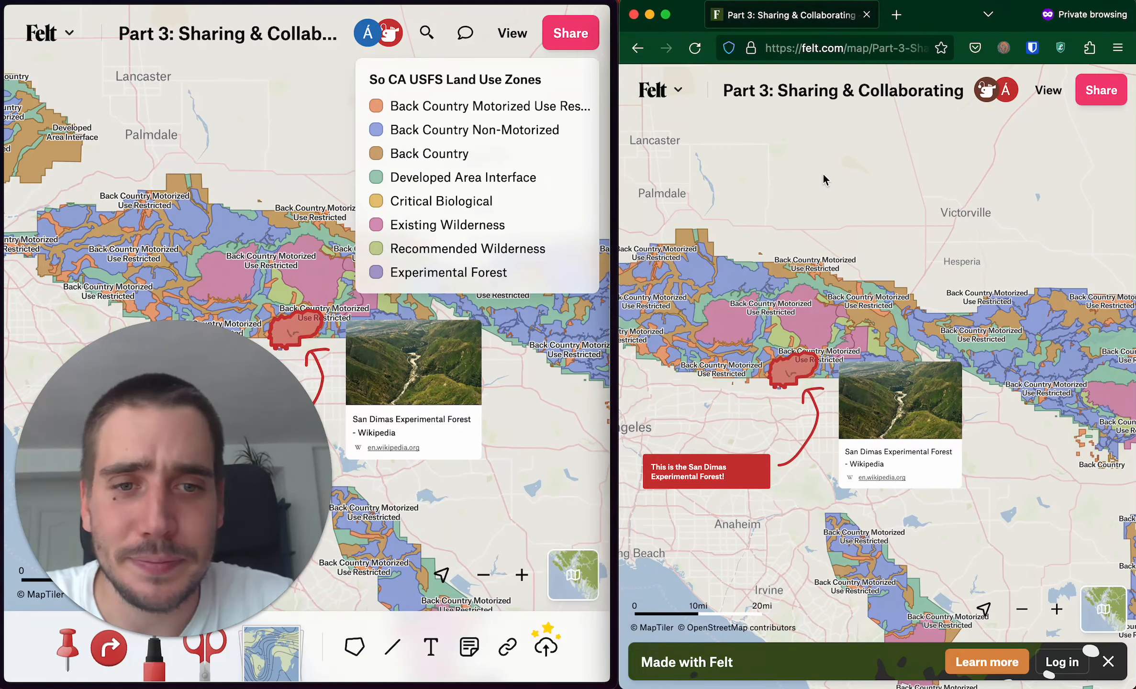
{"action": "left_click_drag", "start_coordinate": [755, 412], "coordinate": [860, 356]}
{"action": "left_click", "coordinate": [288, 158]}
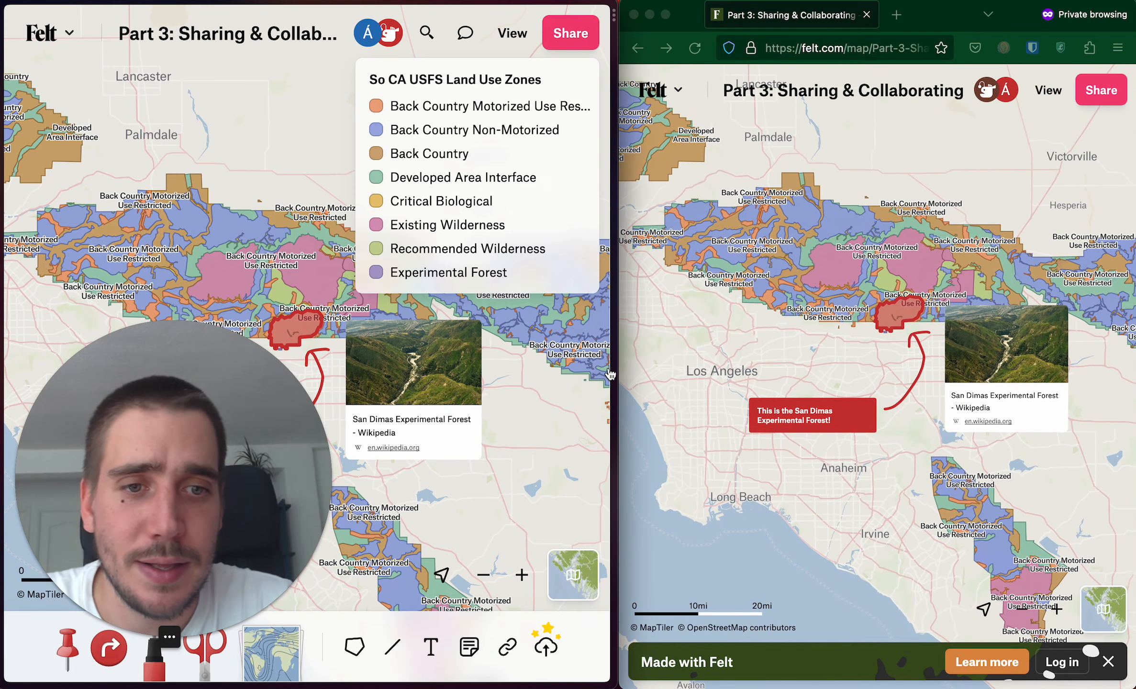
{"action": "left_click", "coordinate": [776, 369]}
{"action": "left_click_drag", "start_coordinate": [810, 371], "coordinate": [728, 373]}
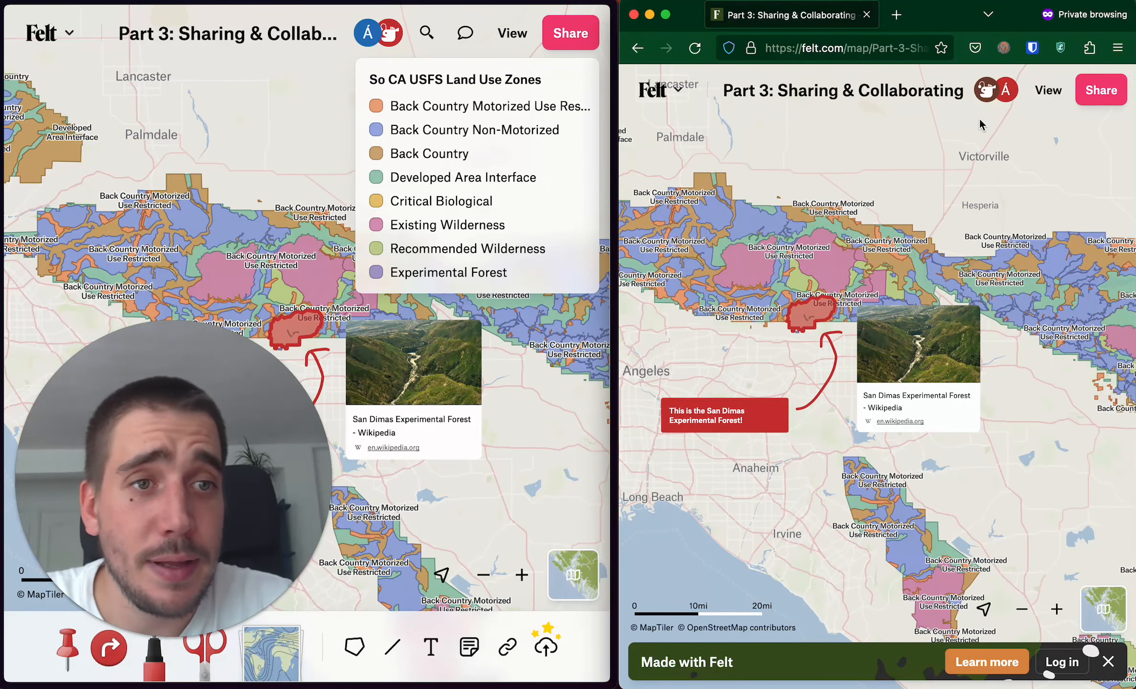
Display the legend in the private window's map and hide the Existing Wilderness and Developed Area Interface classes
{"action": "left_click", "coordinate": [1048, 90]}
{"action": "left_click", "coordinate": [1002, 301]}
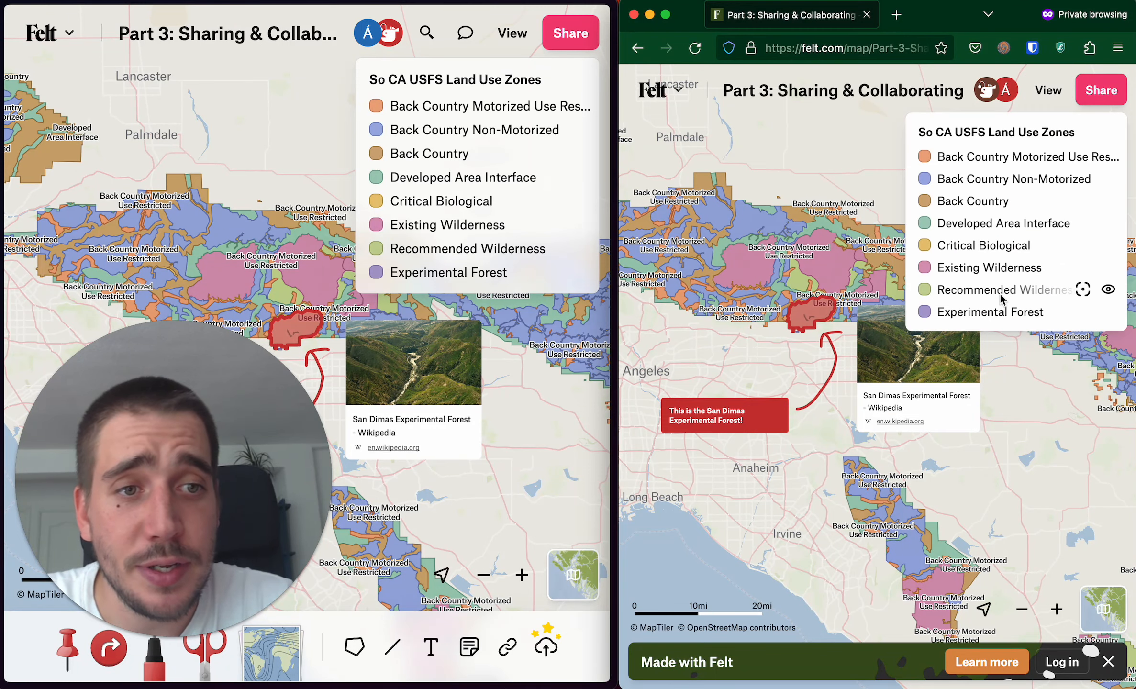
{"action": "left_click", "coordinate": [1107, 314]}
{"action": "left_click", "coordinate": [1107, 314]}
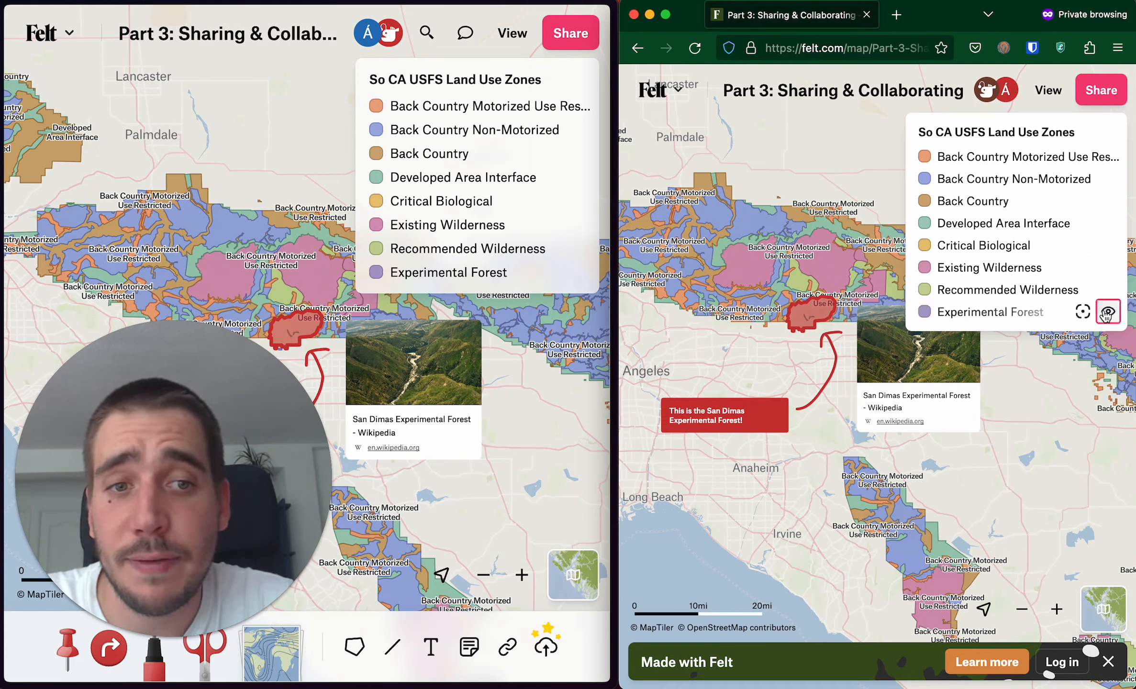
{"action": "left_click", "coordinate": [1109, 267]}
{"action": "left_click", "coordinate": [1109, 223]}
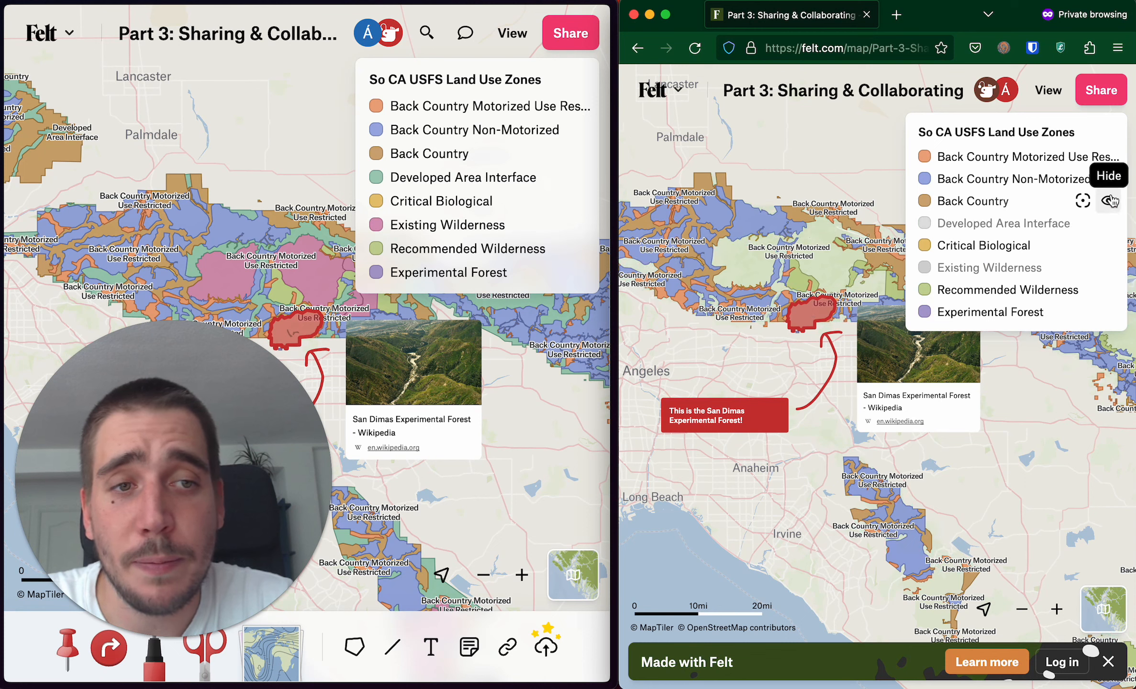
Make the Developed Area Interface and Existing Wilderness classes visible again in the private window's map
{"action": "left_click", "coordinate": [1109, 202]}
{"action": "left_click", "coordinate": [1108, 202]}
{"action": "left_click", "coordinate": [1108, 223]}
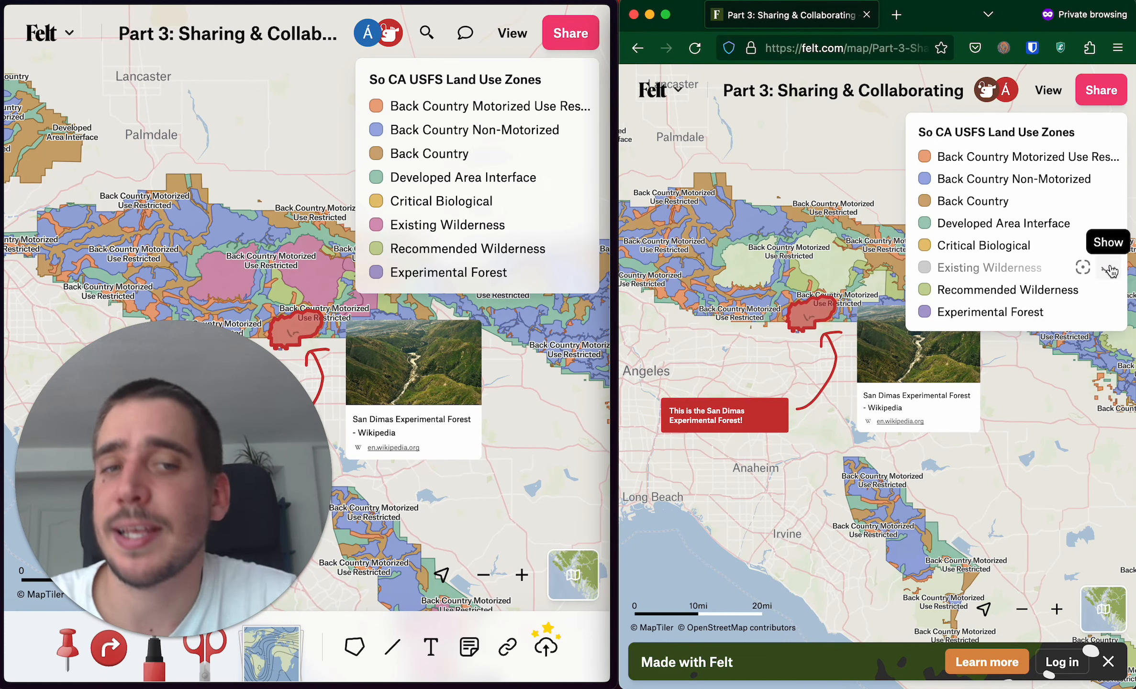
{"action": "left_click", "coordinate": [1109, 268]}
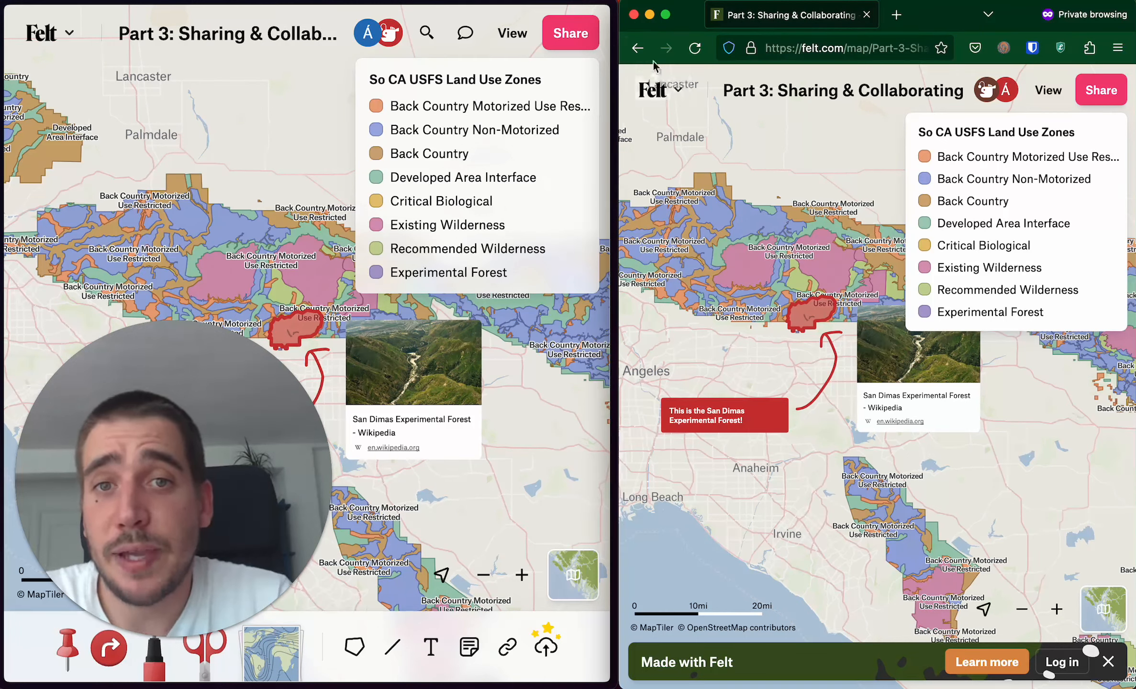
Set the map's public access to View and comment, and reload the map in the private window
{"action": "left_click", "coordinate": [570, 40]}
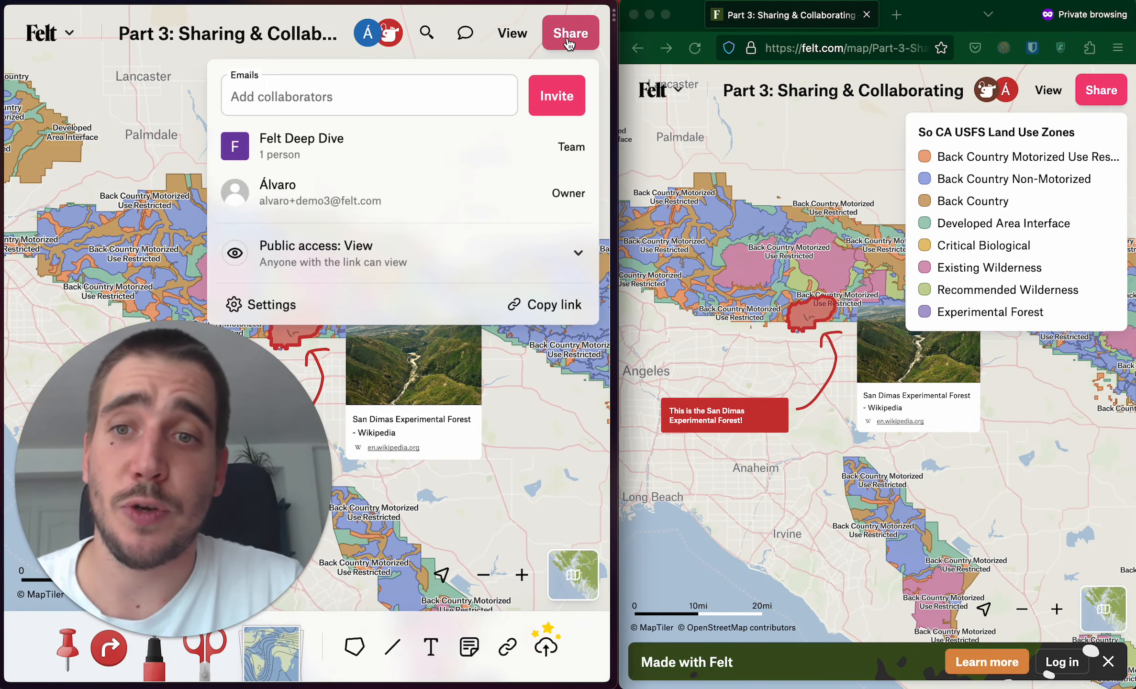
{"action": "left_click", "coordinate": [548, 266]}
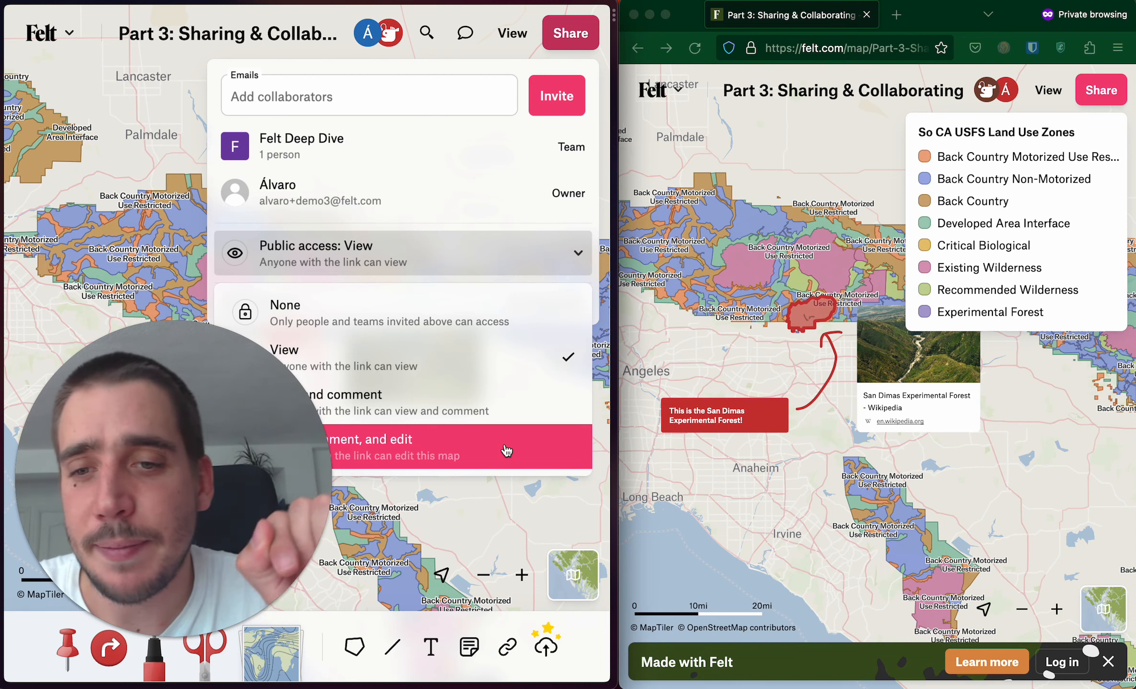
{"action": "left_click", "coordinate": [529, 407]}
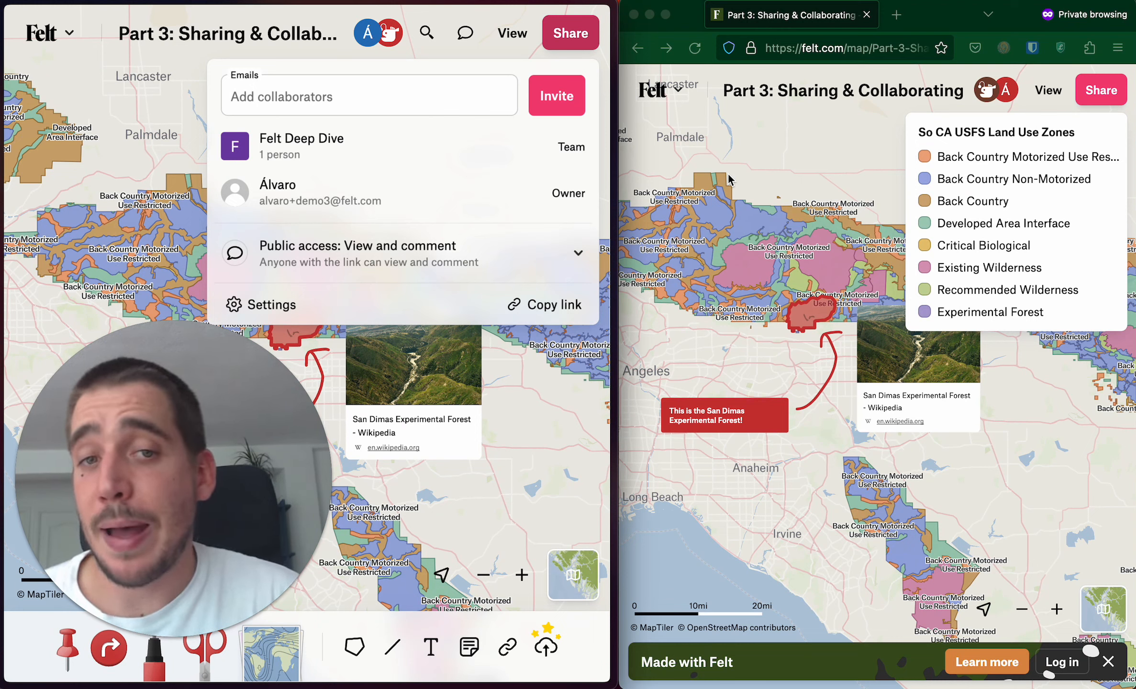
{"action": "left_click", "coordinate": [744, 162]}
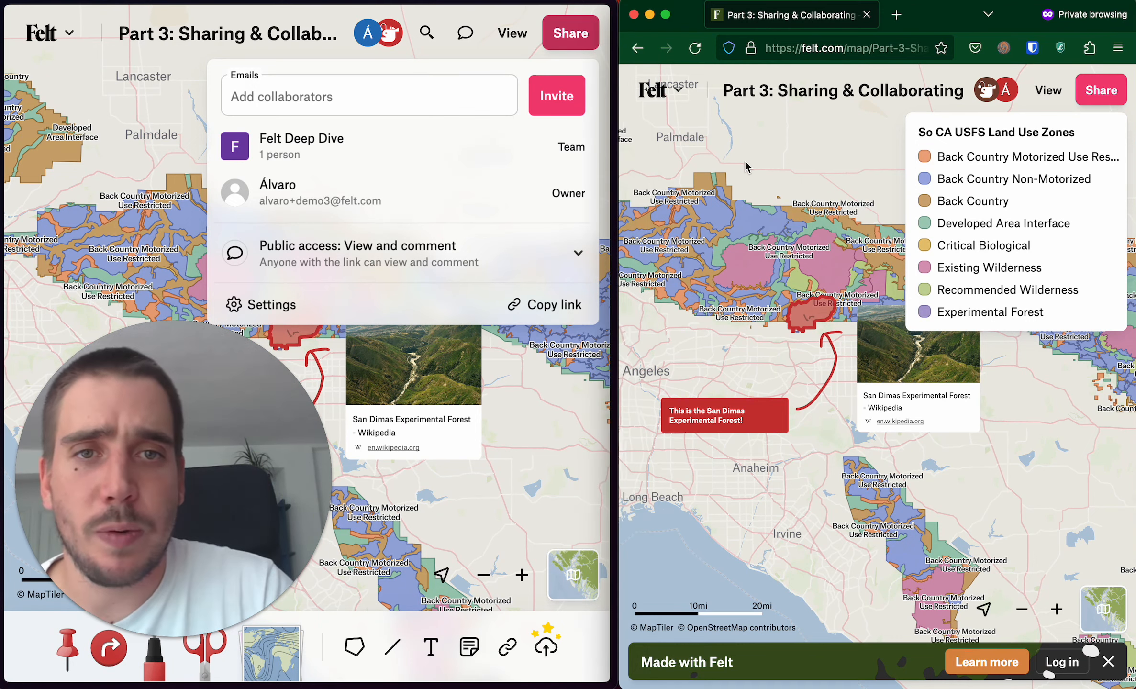
{"action": "left_click", "coordinate": [695, 49]}
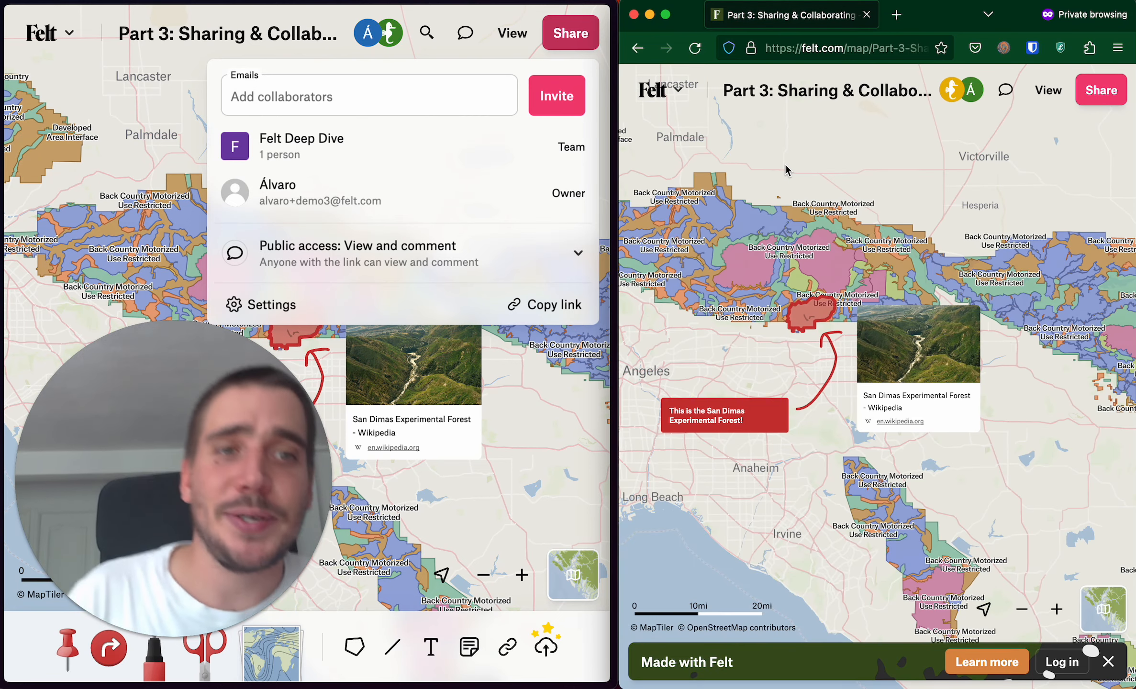
In the private window, post the anonymous comment "I was in this forest last year!" at the forest's northern edge south of Palmdale
{"action": "left_click", "coordinate": [1004, 98]}
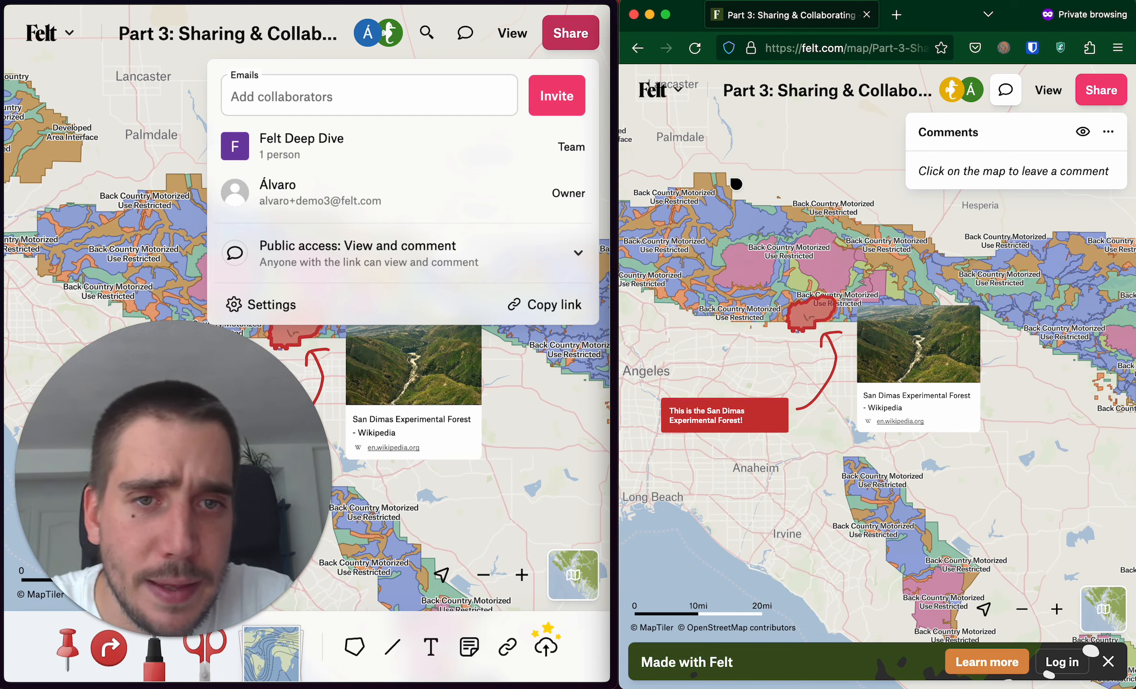
{"action": "left_click", "coordinate": [713, 187]}
{"action": "type", "text": "I was"}
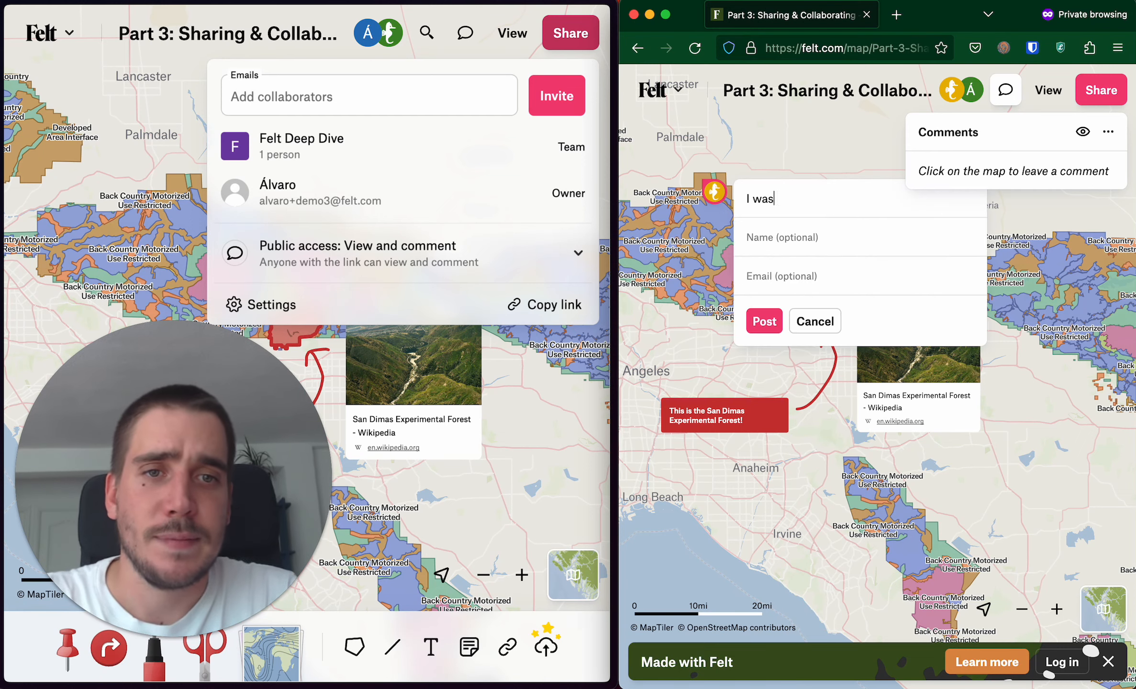
{"action": "type", "text": " in this forest last year!"}
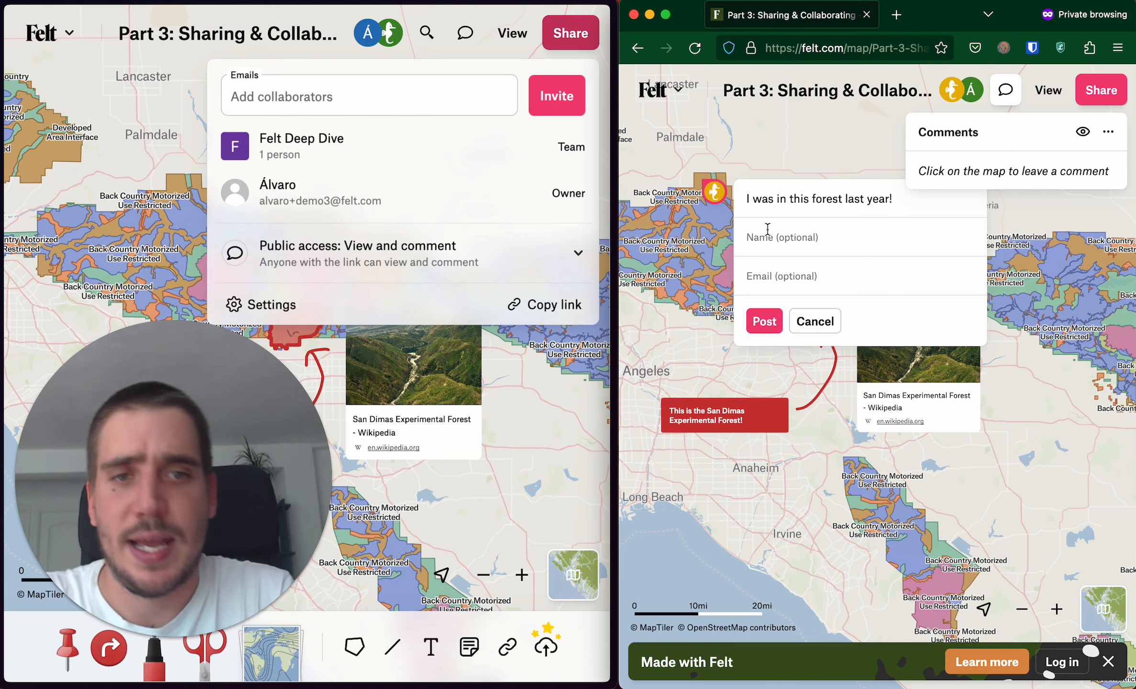
{"action": "left_click", "coordinate": [767, 234]}
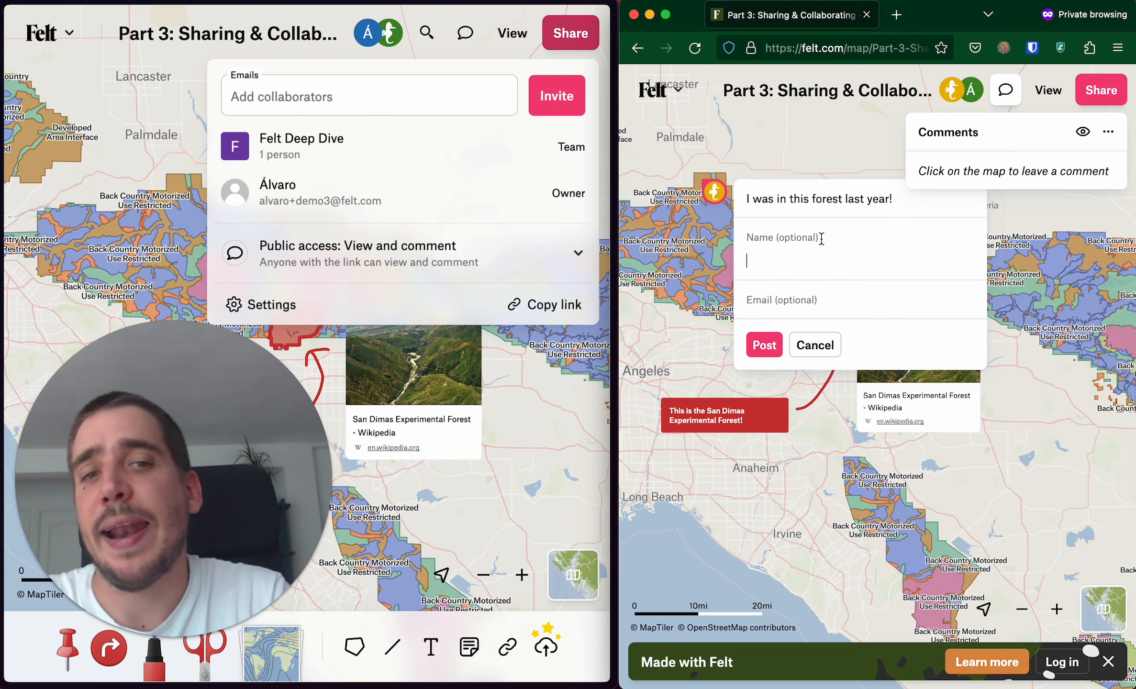
{"action": "left_click", "coordinate": [777, 303]}
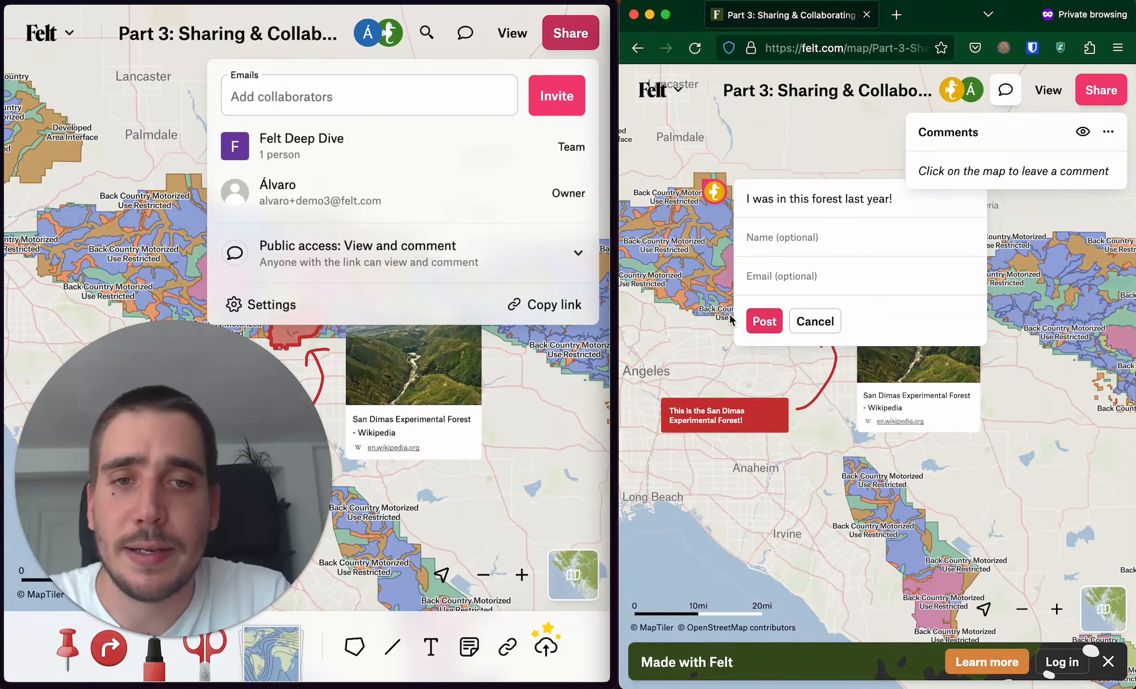
{"action": "left_click", "coordinate": [764, 321]}
Close the sharing settings in the owner's window and hide the legend there
{"action": "left_click", "coordinate": [529, 380]}
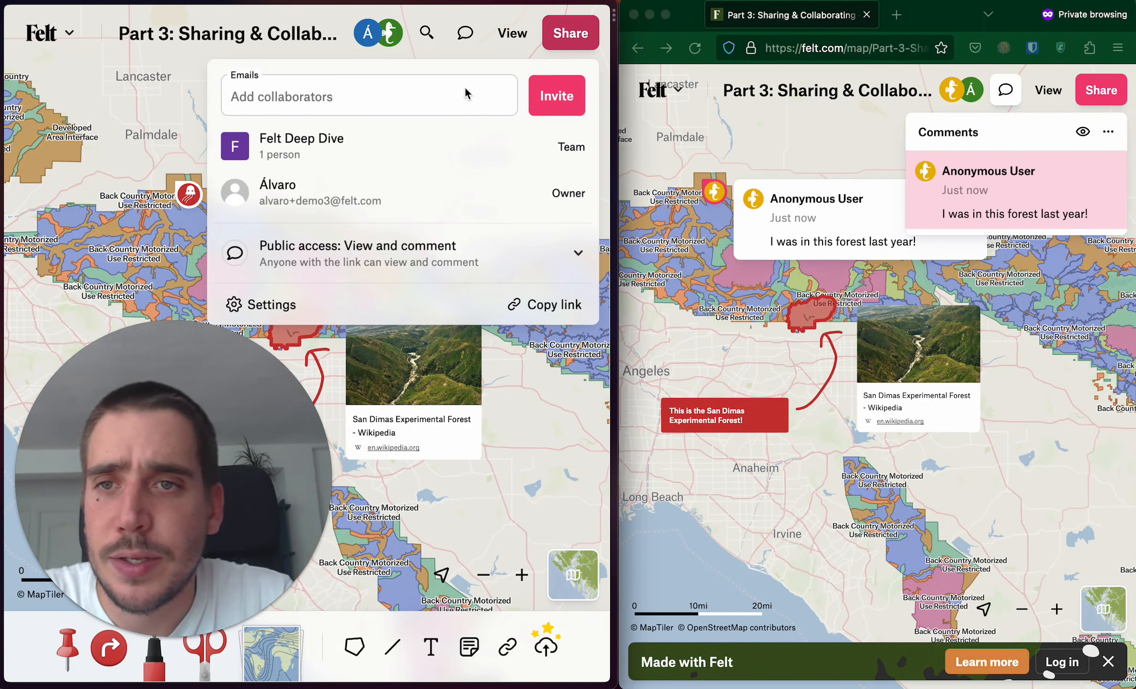
{"action": "left_click", "coordinate": [201, 119]}
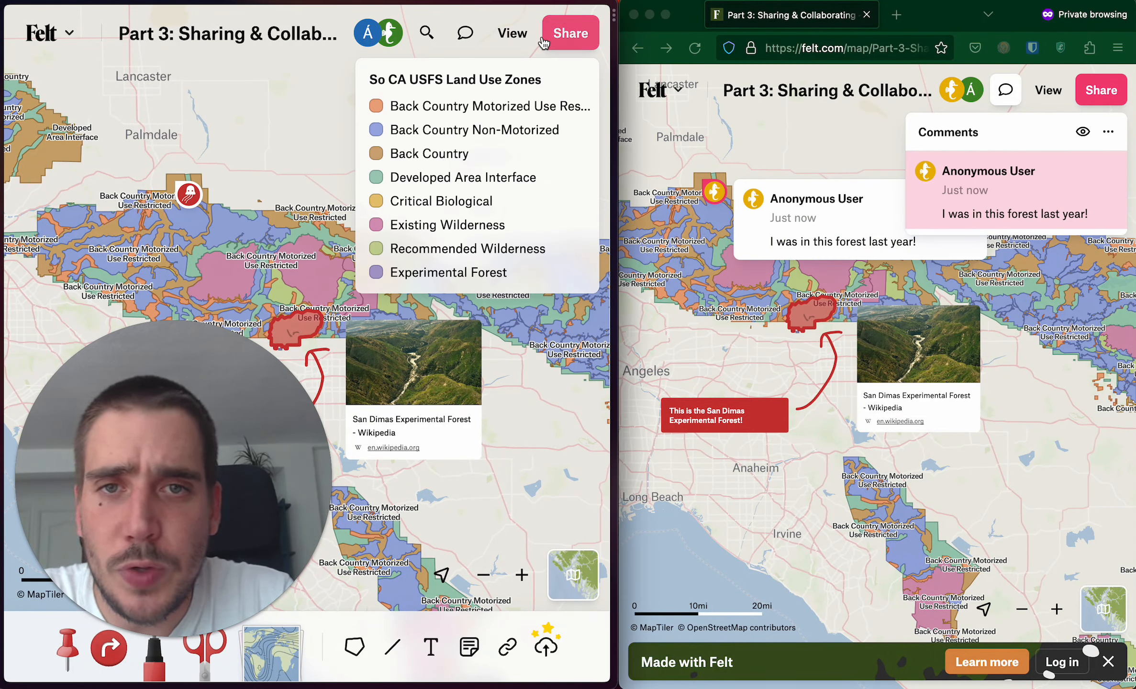
{"action": "left_click", "coordinate": [512, 33]}
{"action": "left_click", "coordinate": [461, 277]}
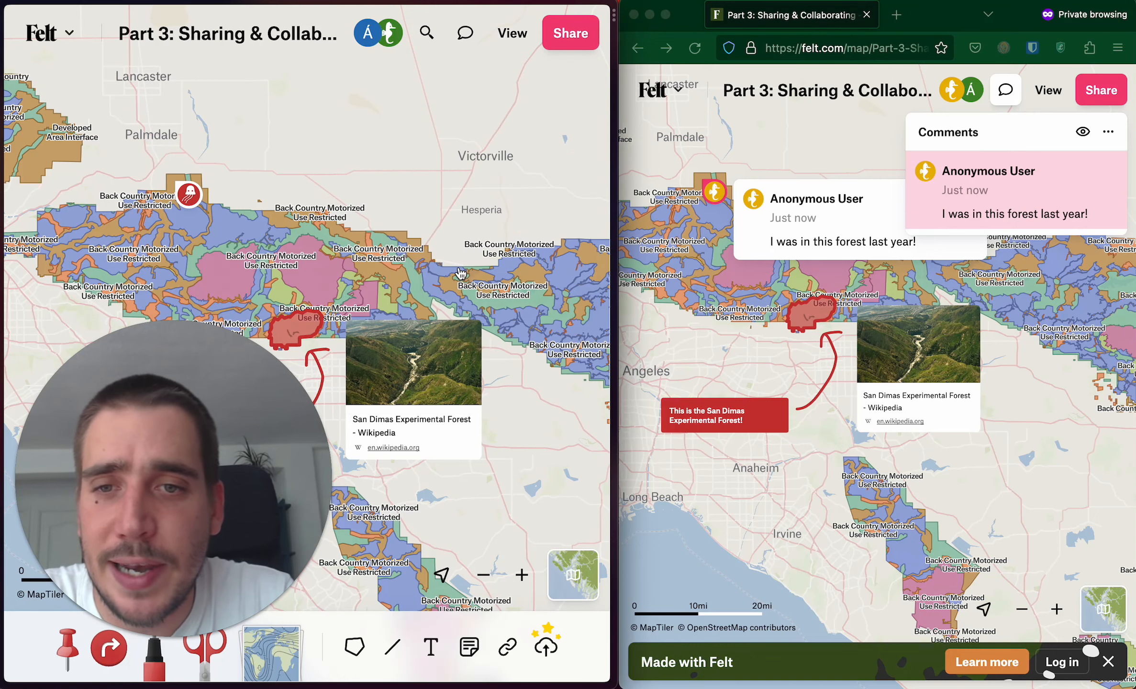
Reply "That's really cool :D" to the anonymous comment from the owner's map and close the thread
{"action": "left_click_drag", "start_coordinate": [374, 168], "coordinate": [427, 132]}
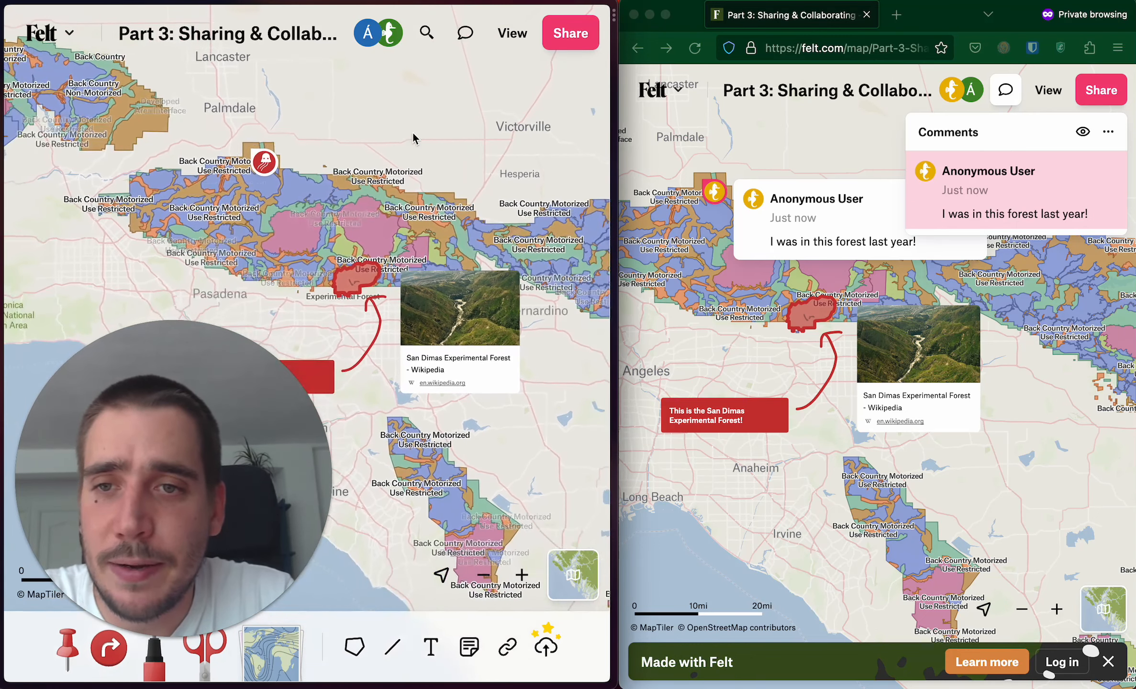
{"action": "scroll", "coordinate": [431, 153], "scroll_direction": "down", "scroll_amount": 2}
{"action": "left_click", "coordinate": [289, 183]}
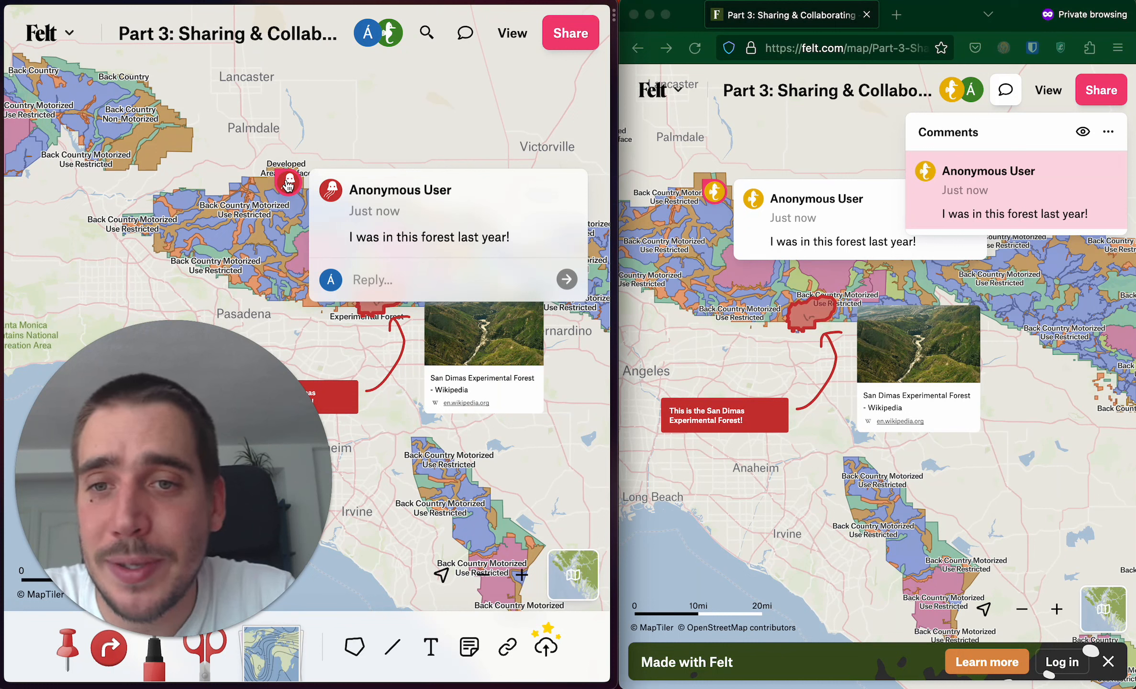
{"action": "left_click", "coordinate": [409, 278]}
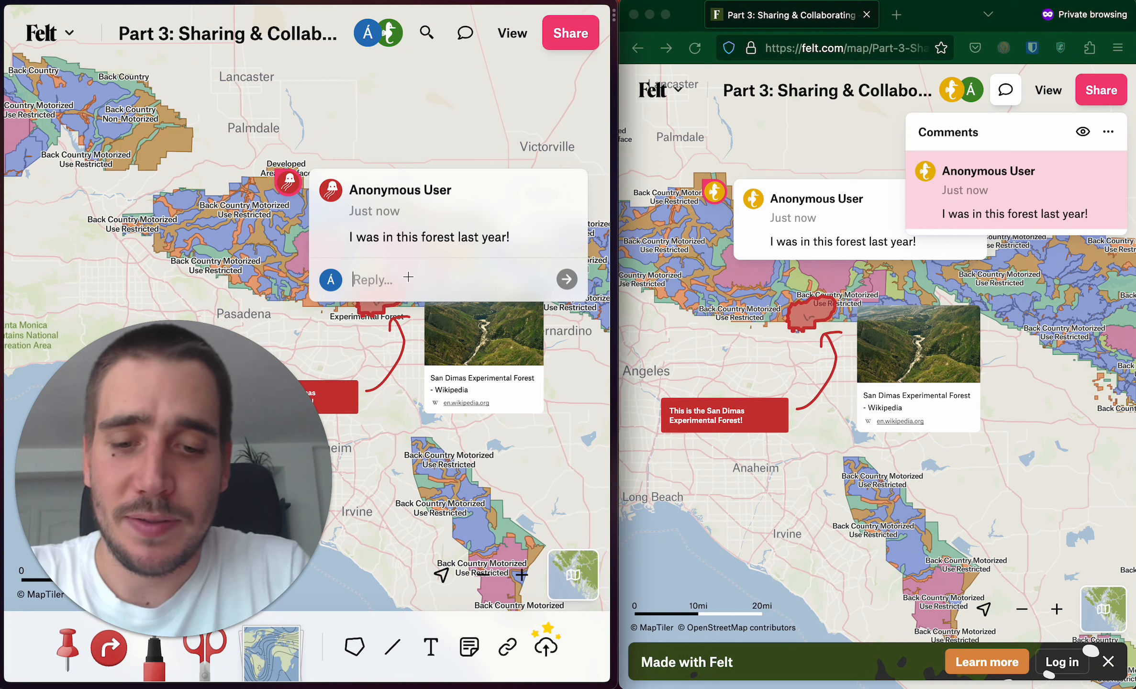
{"action": "type", "text": "That's really cool "}
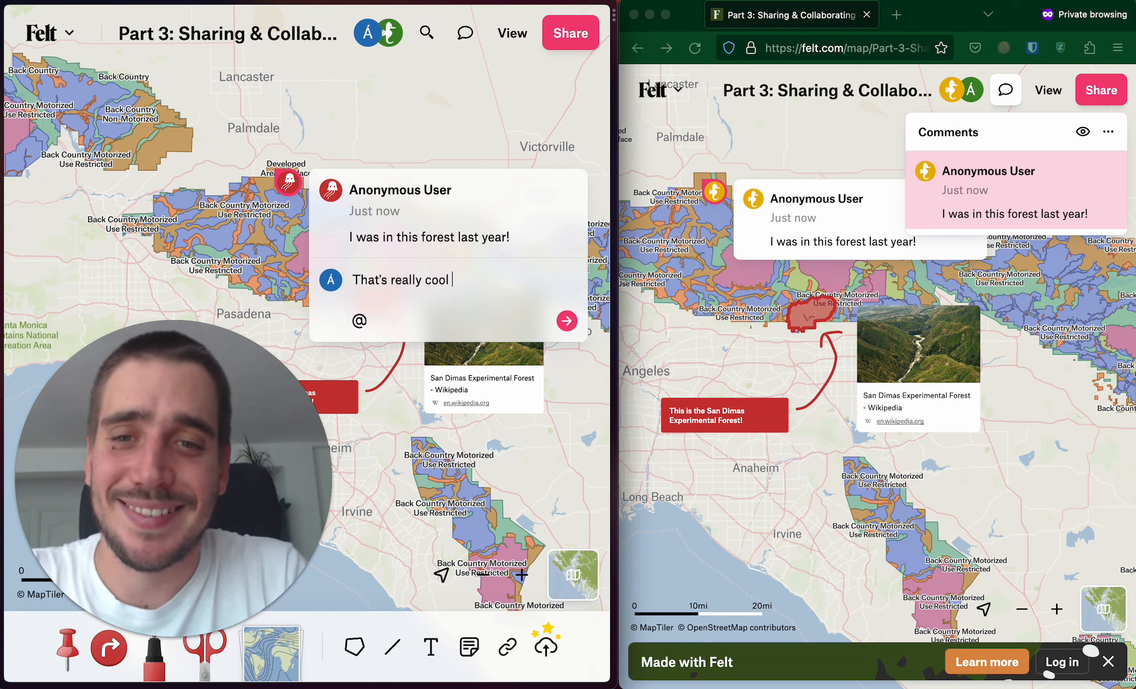
{"action": "type", "text": ":D"}
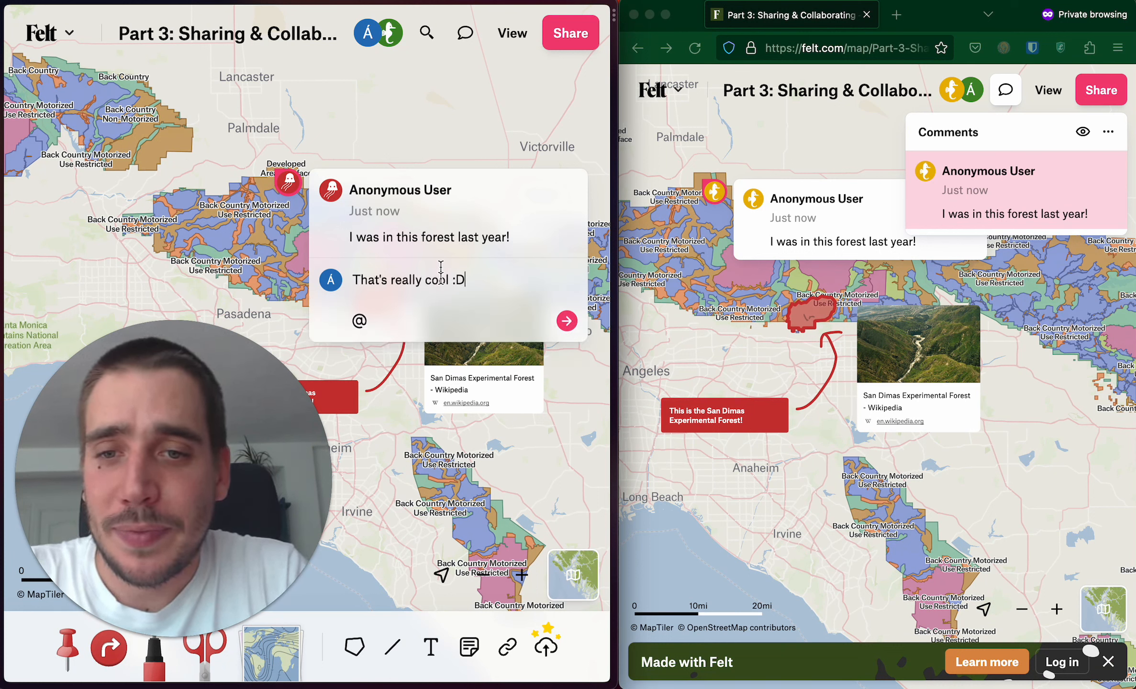
{"action": "left_click", "coordinate": [566, 321]}
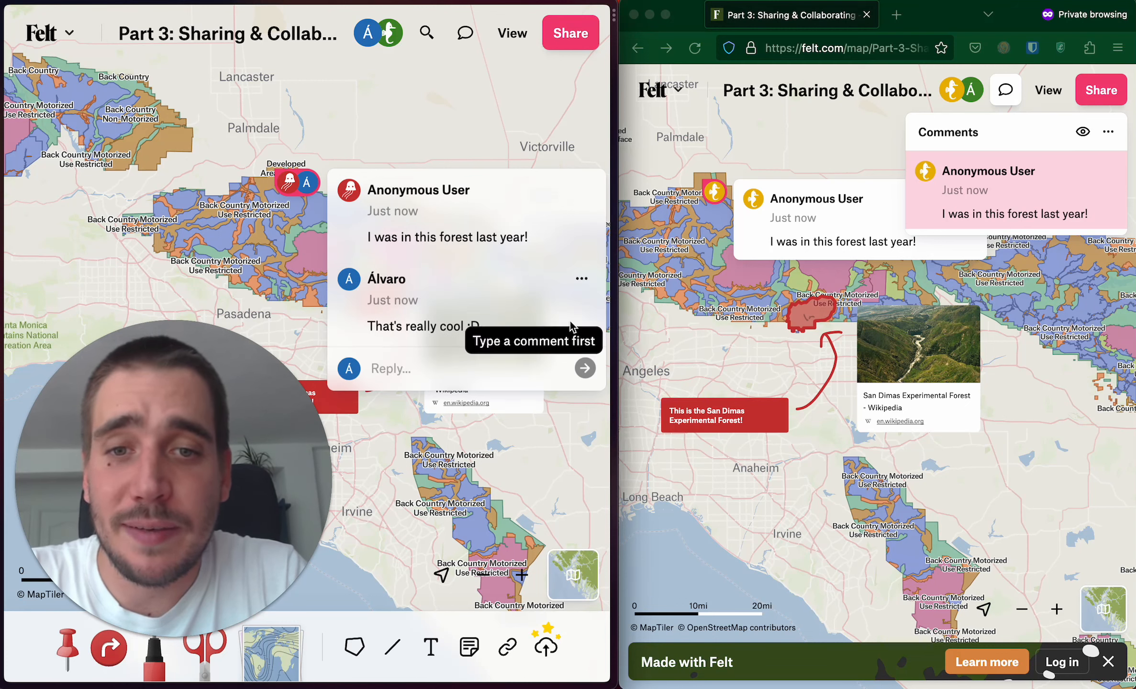
{"action": "left_click", "coordinate": [441, 113]}
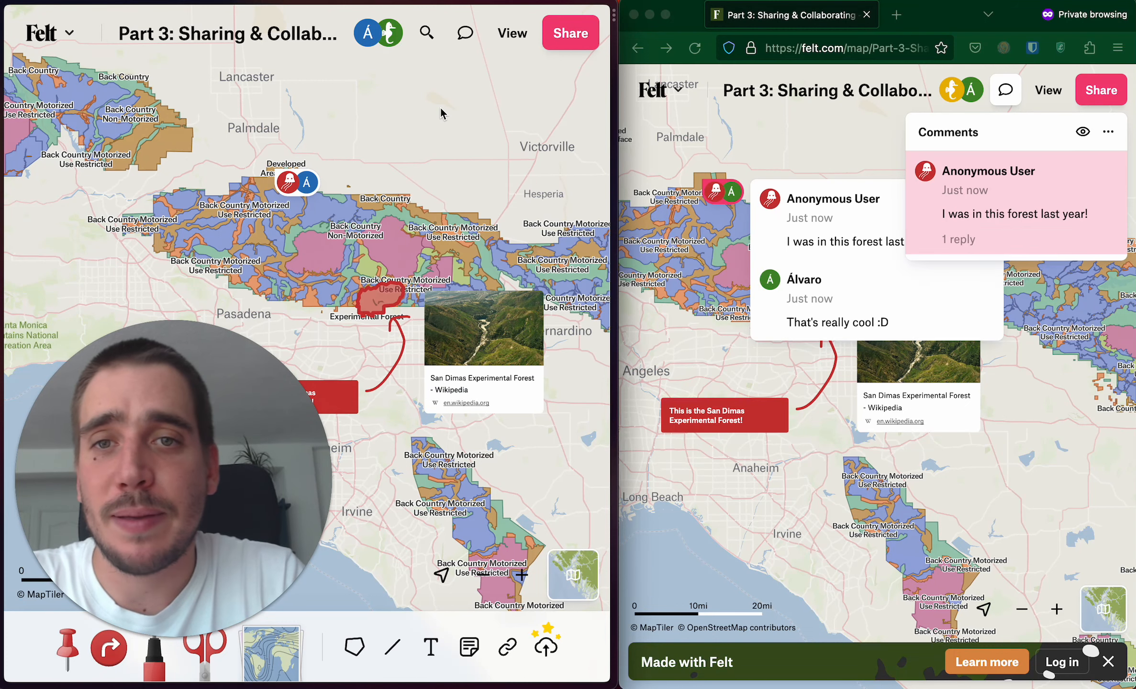
Post the comment "Anyone know anything about this place?" at the San Dimas Experimental Forest from the owner's map
{"action": "left_click", "coordinate": [512, 36]}
{"action": "left_click", "coordinate": [465, 34]}
{"action": "left_click", "coordinate": [470, 41]}
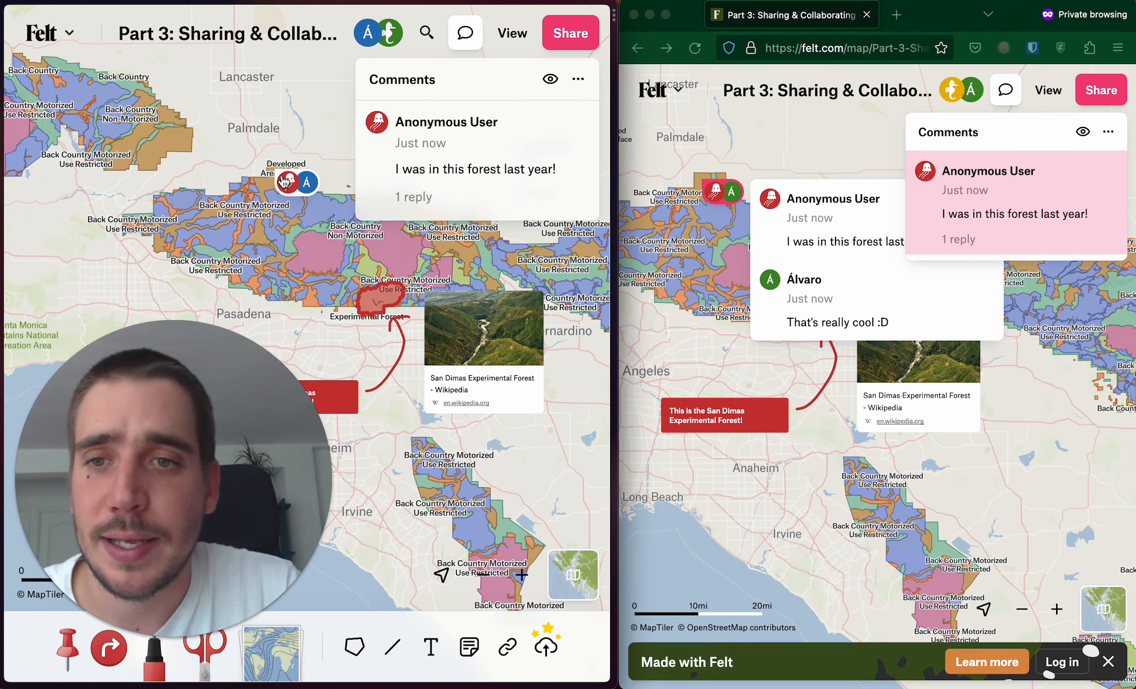
{"action": "left_click", "coordinate": [381, 309]}
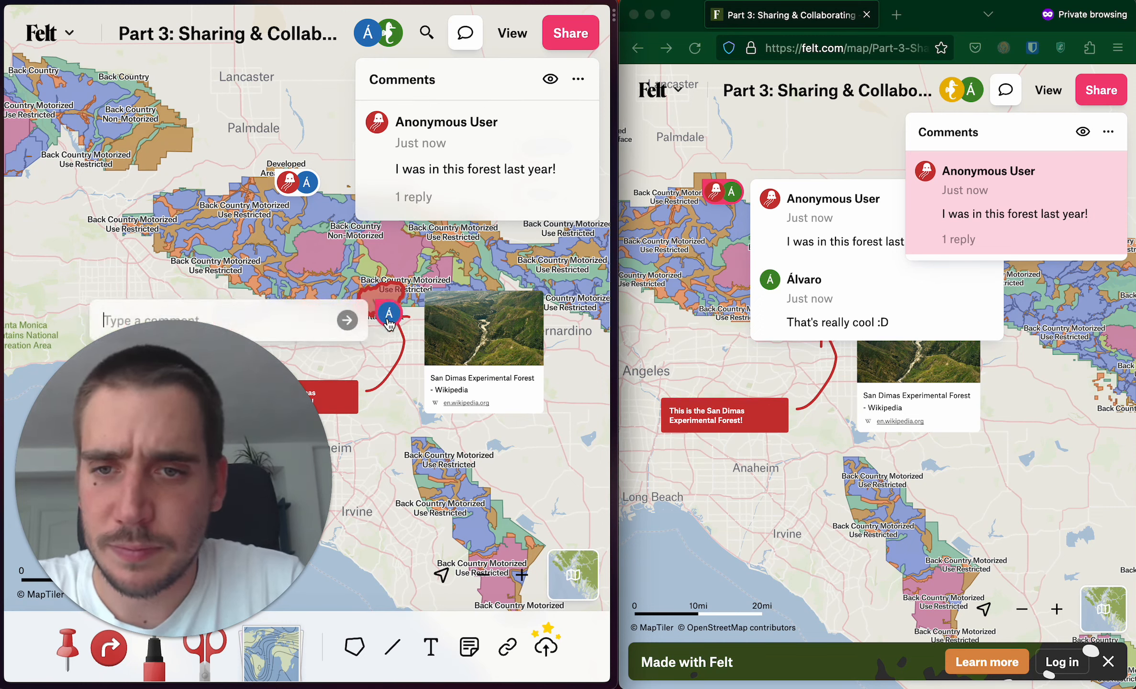
{"action": "type", "text": "Anyone know anythi"}
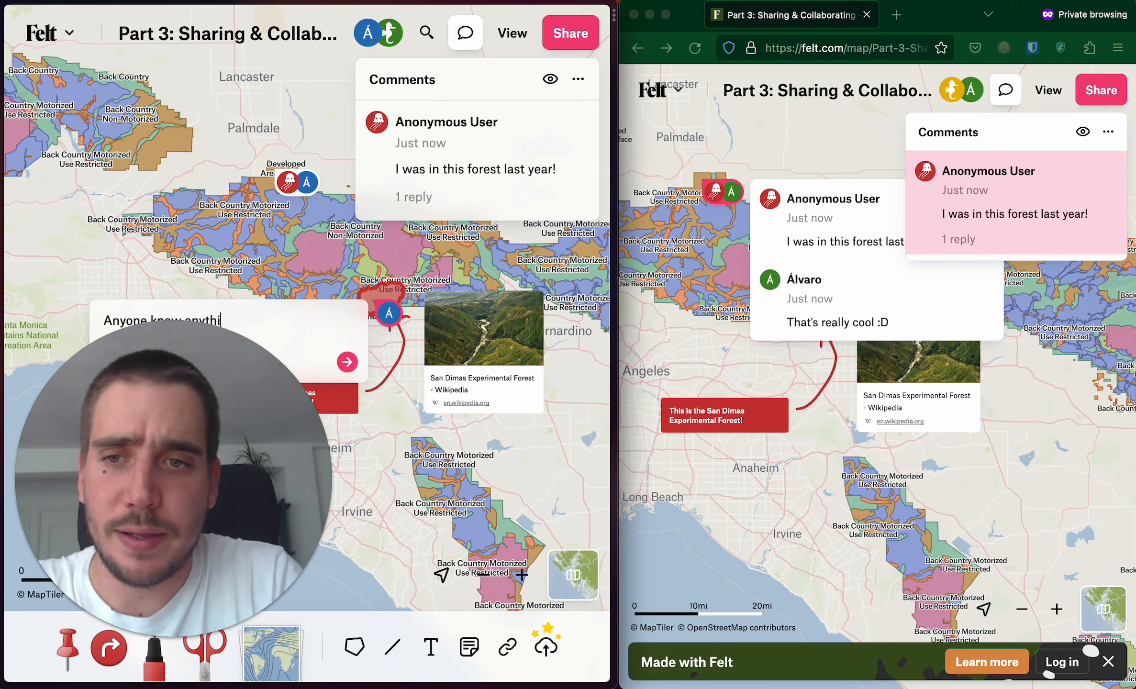
{"action": "type", "text": "ng about this place"}
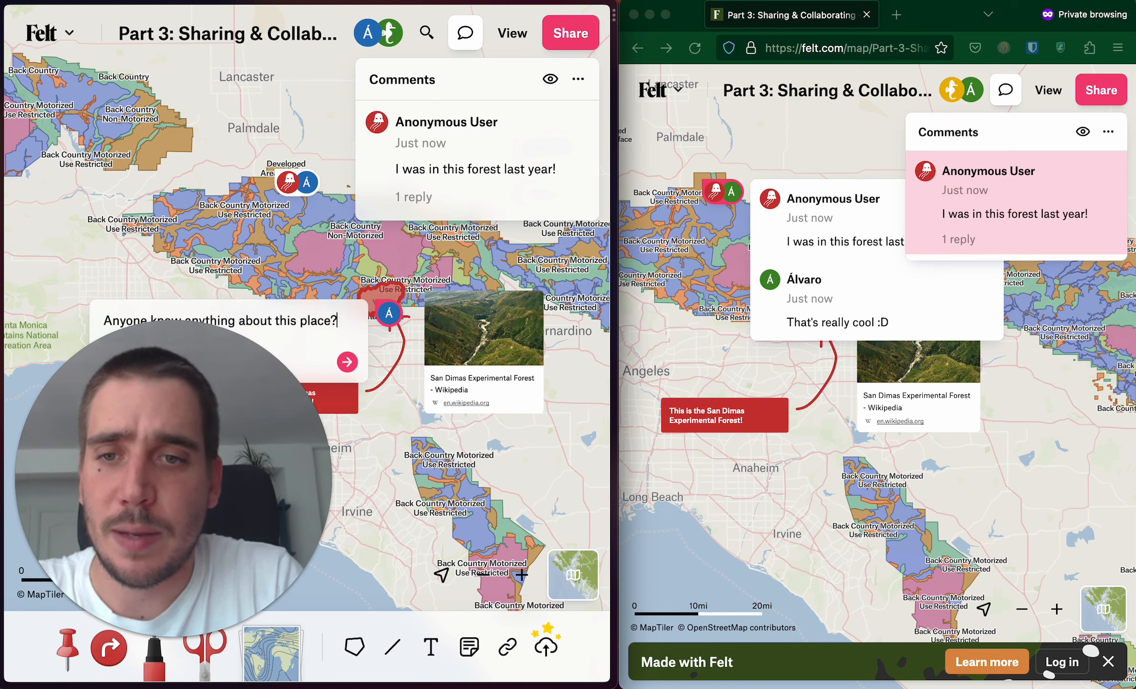
{"action": "type", "text": "?"}
{"action": "left_click", "coordinate": [347, 362]}
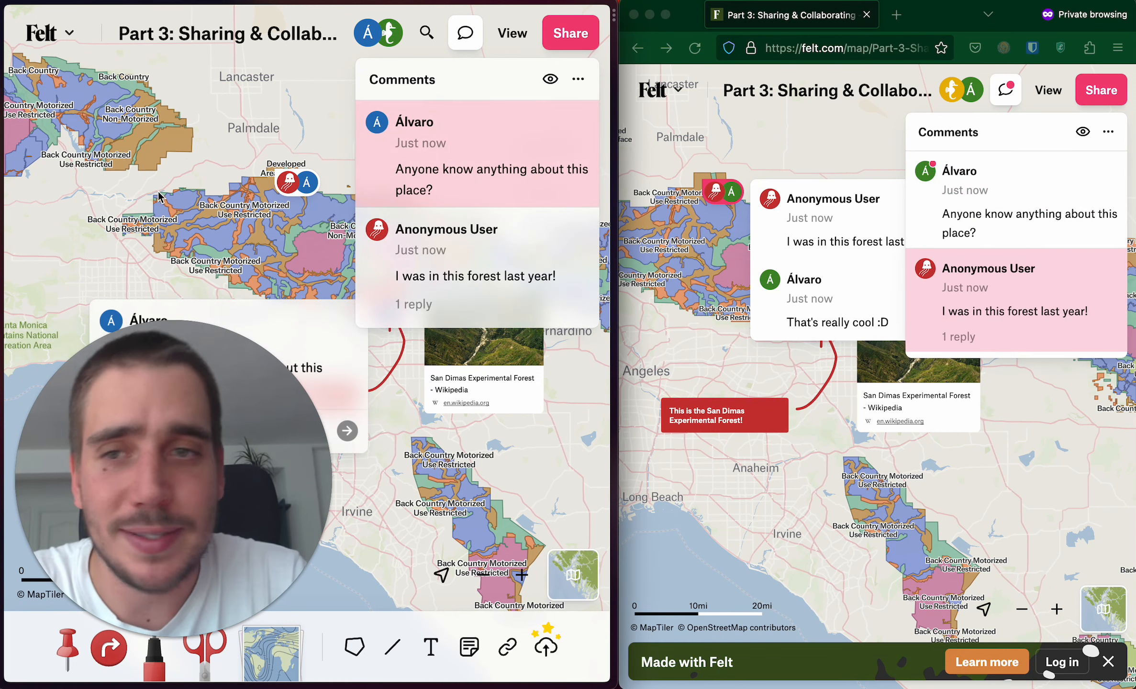
Close the comment list in the private window and view the owner's new comment on the map there
{"action": "left_click", "coordinate": [870, 131]}
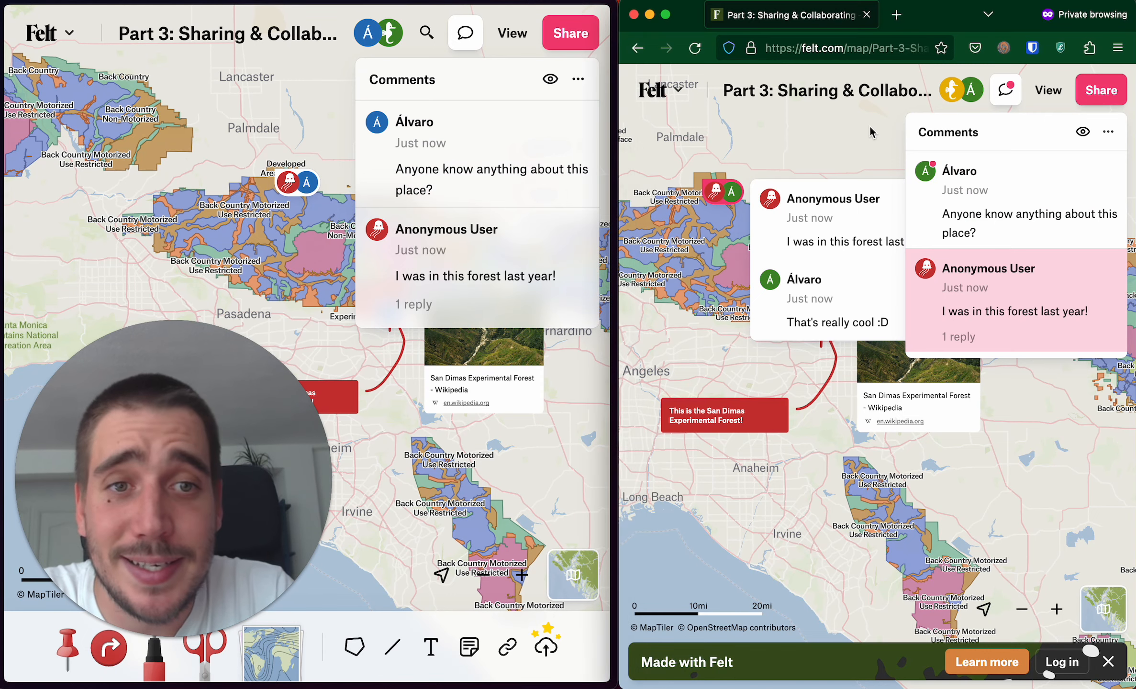
{"action": "left_click", "coordinate": [873, 134]}
{"action": "left_click", "coordinate": [1006, 90]}
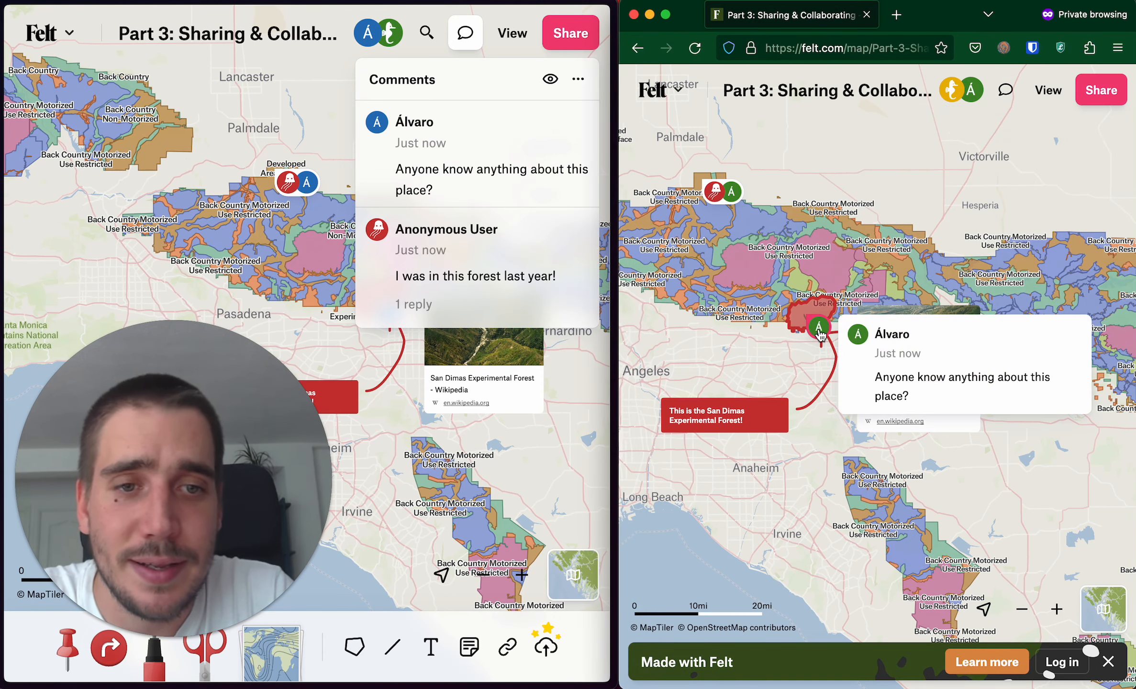
Close the comment list in the owner's map and delete the anonymous user's comment thread
{"action": "left_click", "coordinate": [319, 109]}
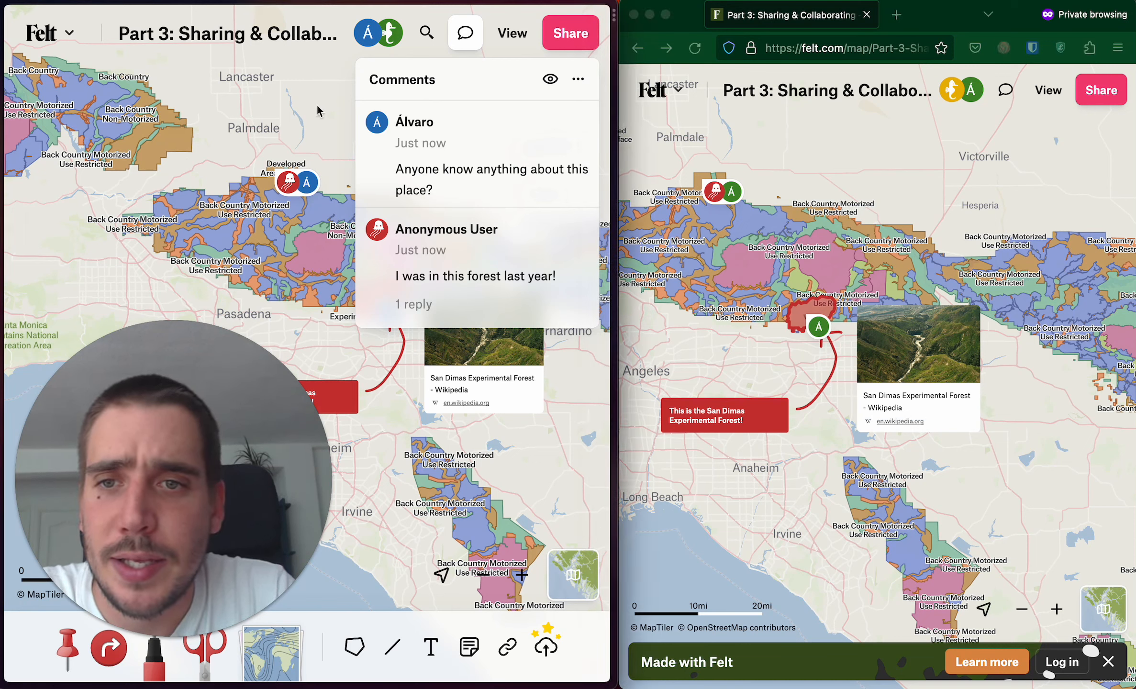
{"action": "left_click", "coordinate": [335, 91]}
{"action": "key", "text": "Escape"}
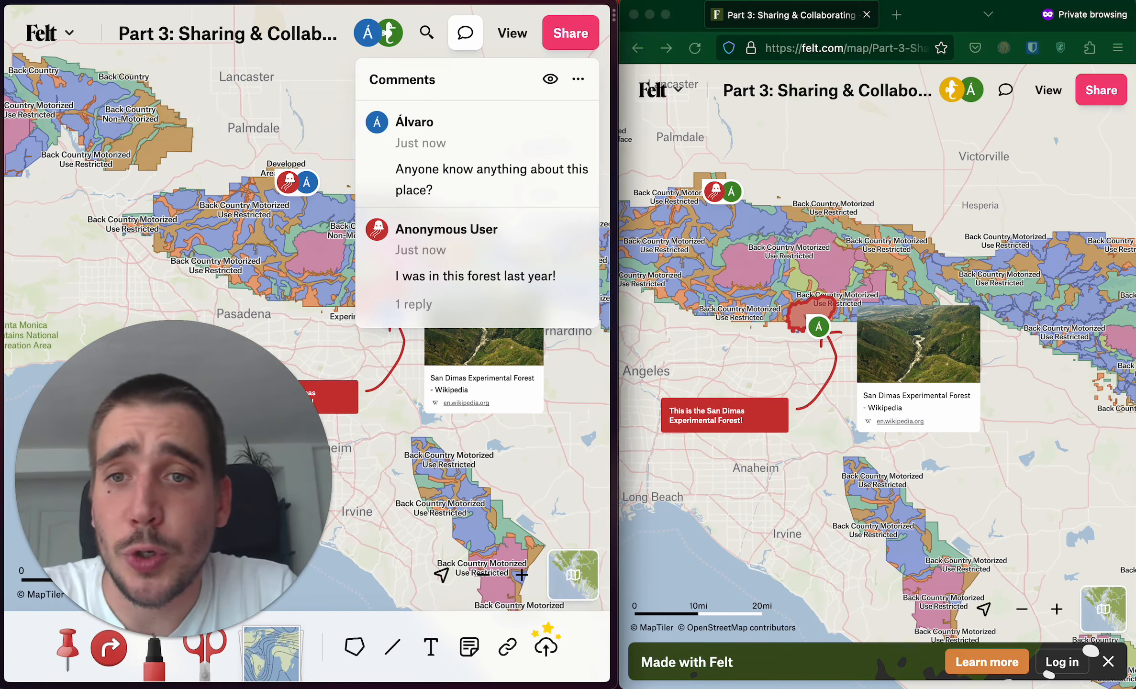
{"action": "left_click", "coordinate": [470, 46]}
{"action": "left_click", "coordinate": [299, 184]}
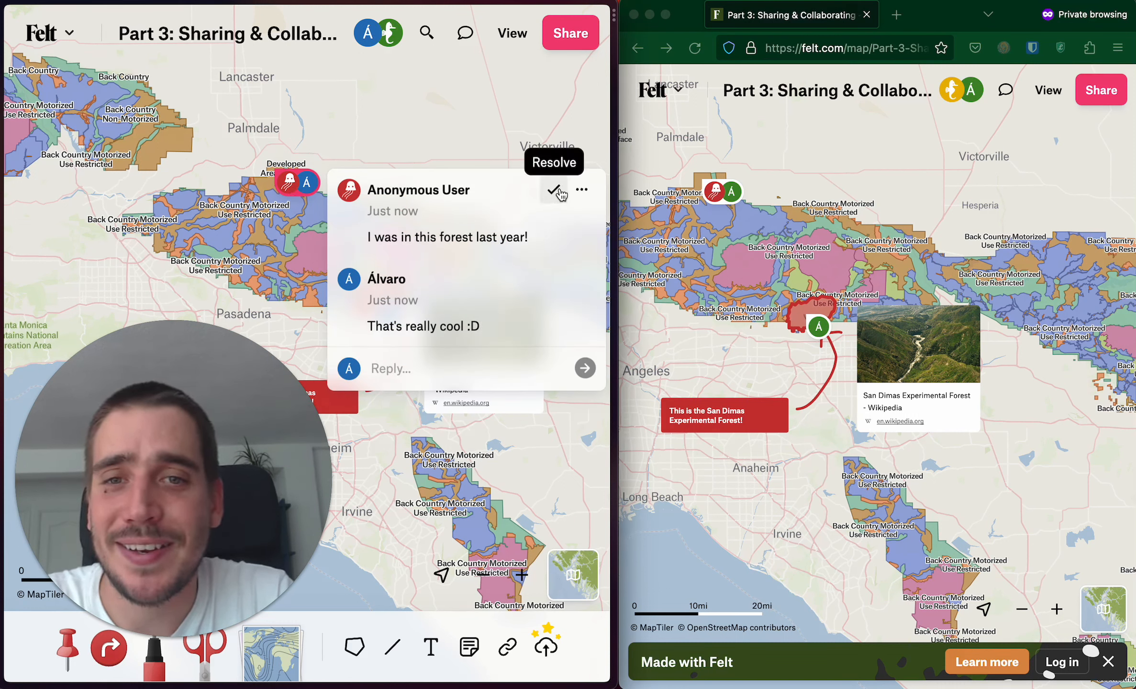
{"action": "left_click", "coordinate": [582, 189]}
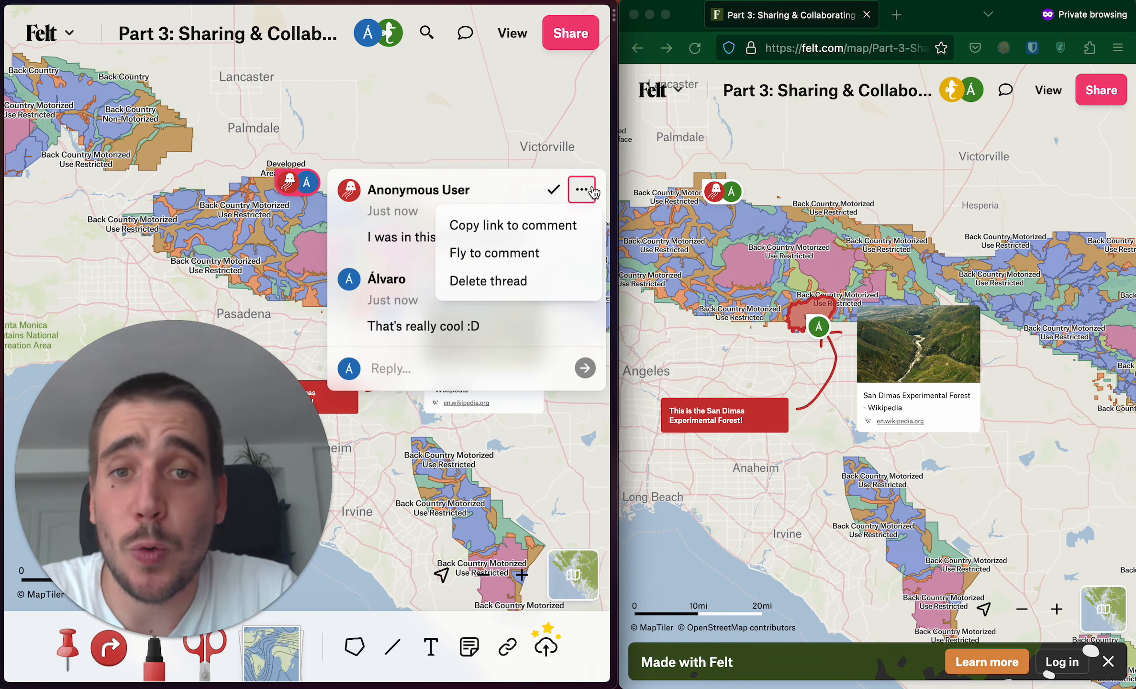
{"action": "left_click", "coordinate": [528, 288]}
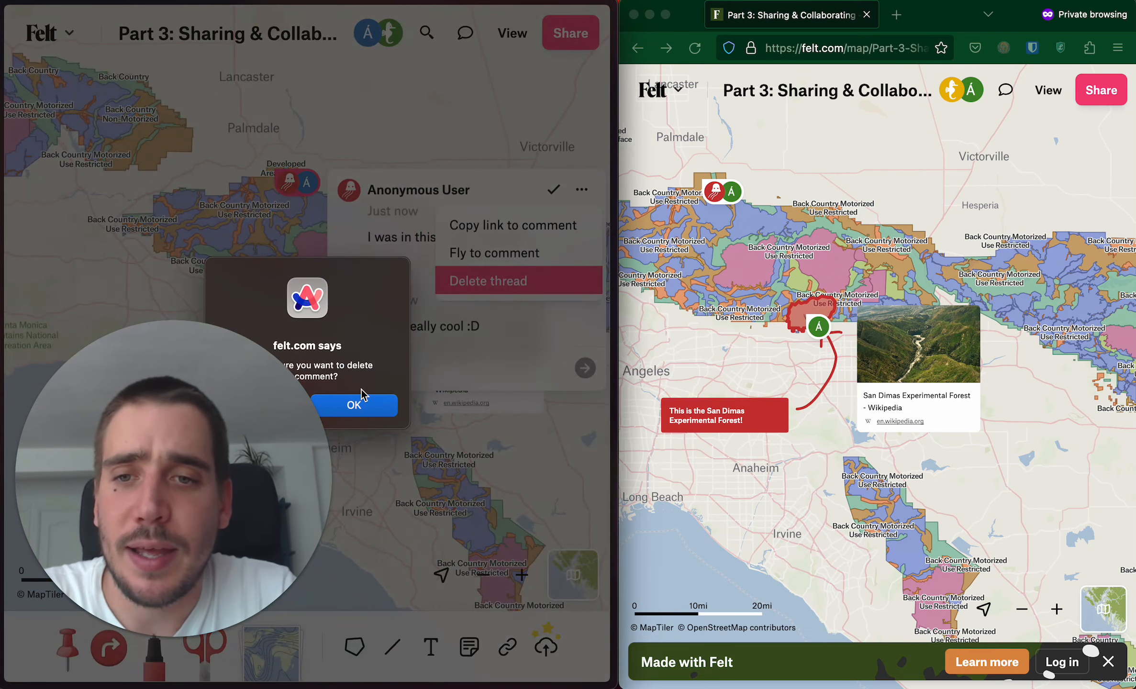
{"action": "left_click", "coordinate": [356, 406]}
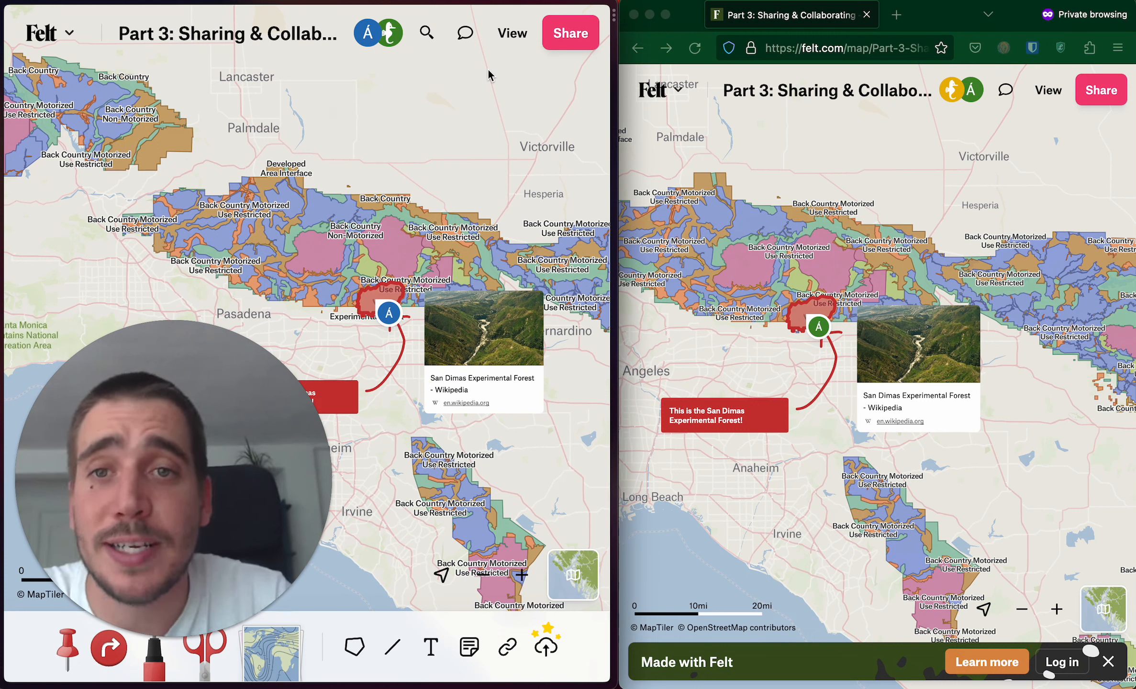
Look at the comment list's CSV and JSON download options in the owner's map, and close the list
{"action": "left_click", "coordinate": [466, 34]}
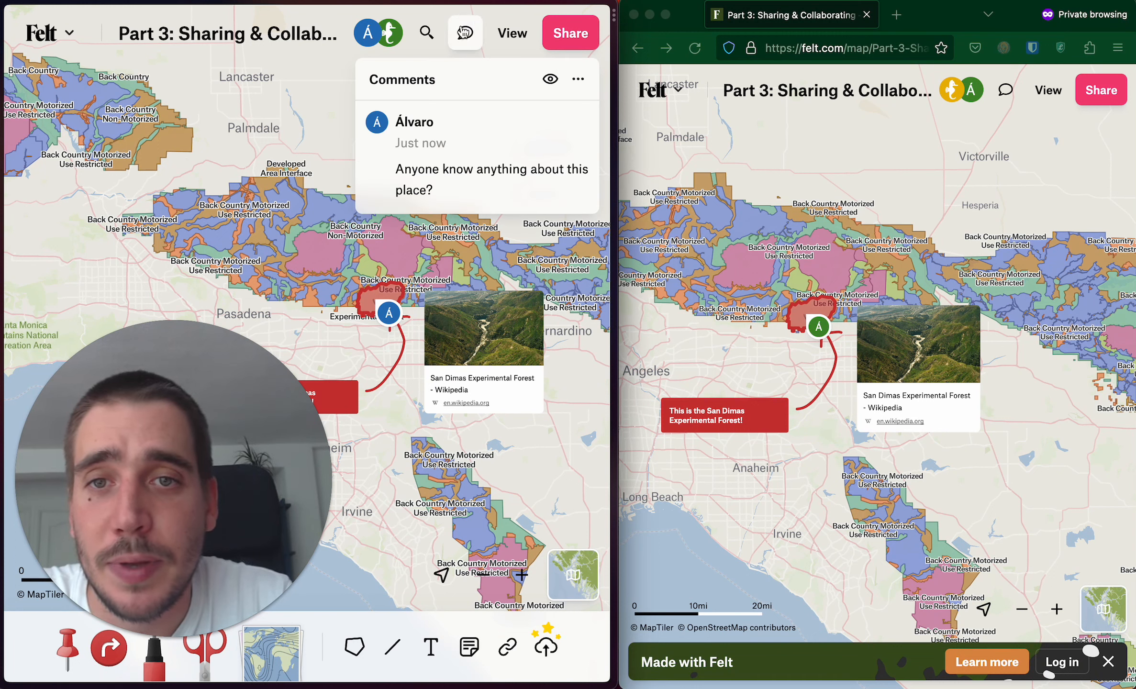
{"action": "left_click", "coordinate": [577, 81]}
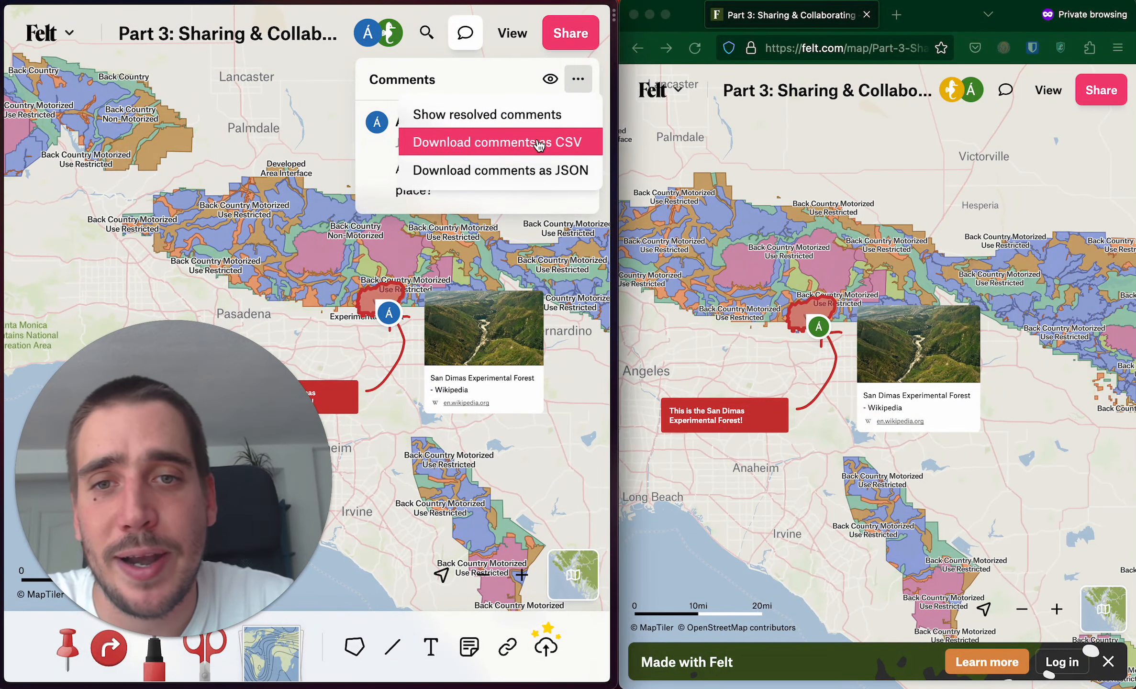
{"action": "left_click", "coordinate": [284, 108]}
{"action": "left_click", "coordinate": [344, 124]}
{"action": "key", "text": "Escape"}
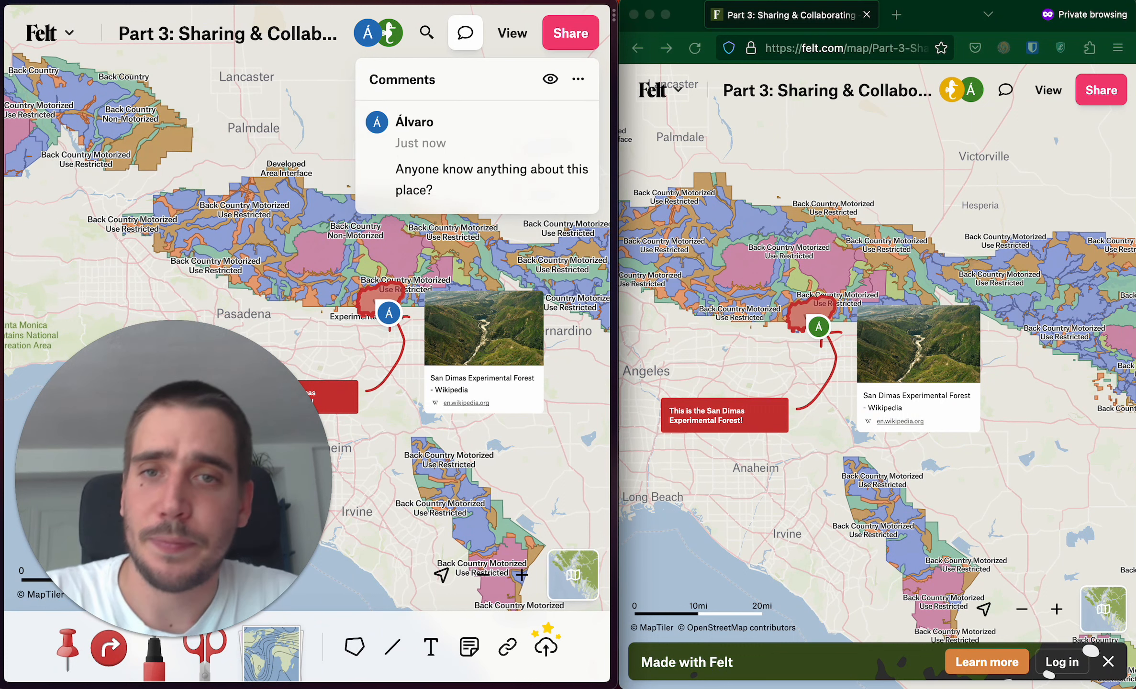
{"action": "key", "text": "Escape"}
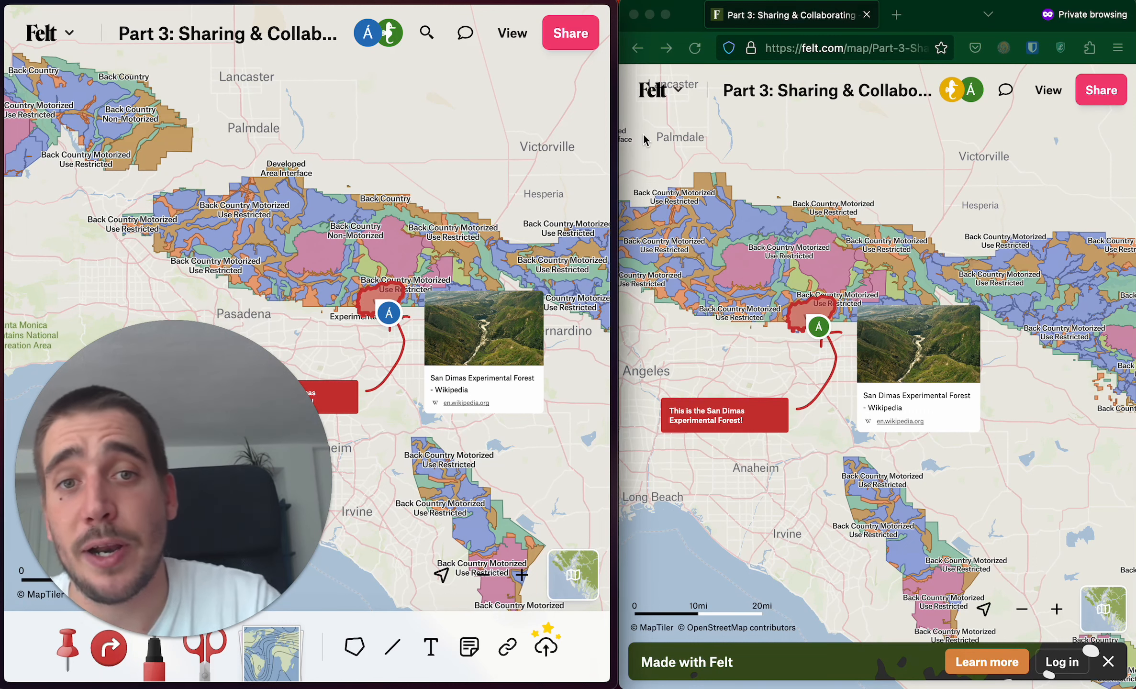
Widen the owner's map window and narrow the private window until it shows the compact mobile-style map layout
{"action": "left_click", "coordinate": [660, 153]}
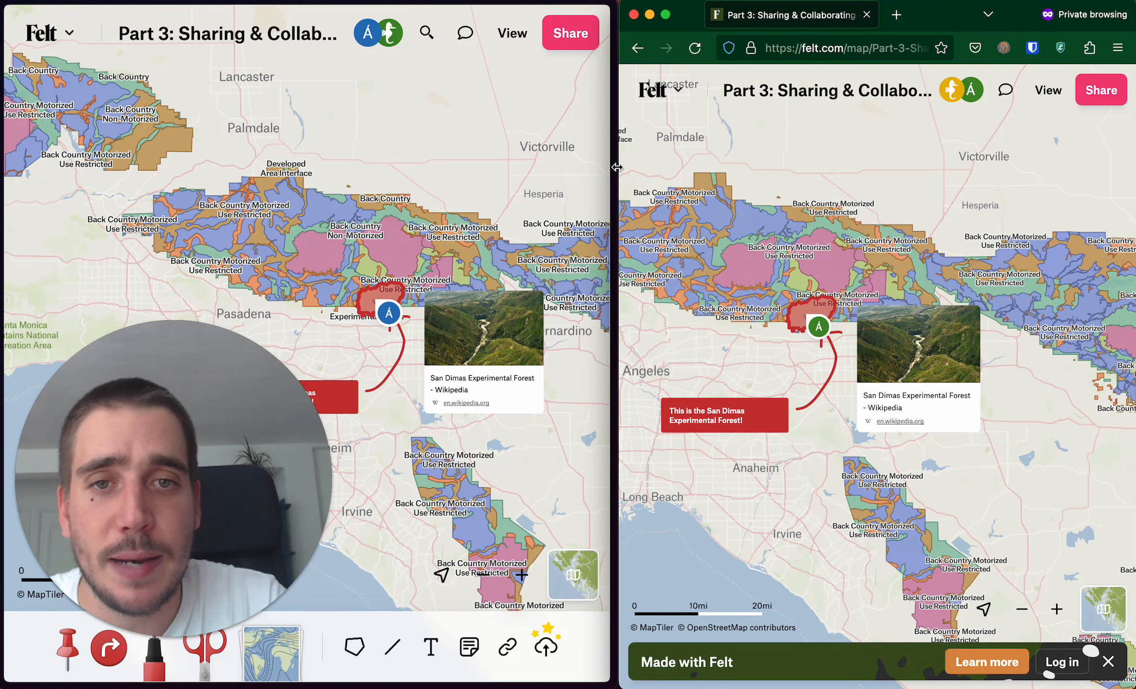
{"action": "left_click_drag", "start_coordinate": [617, 166], "coordinate": [785, 182]}
{"action": "left_click", "coordinate": [579, 177]}
{"action": "left_click", "coordinate": [634, 208]}
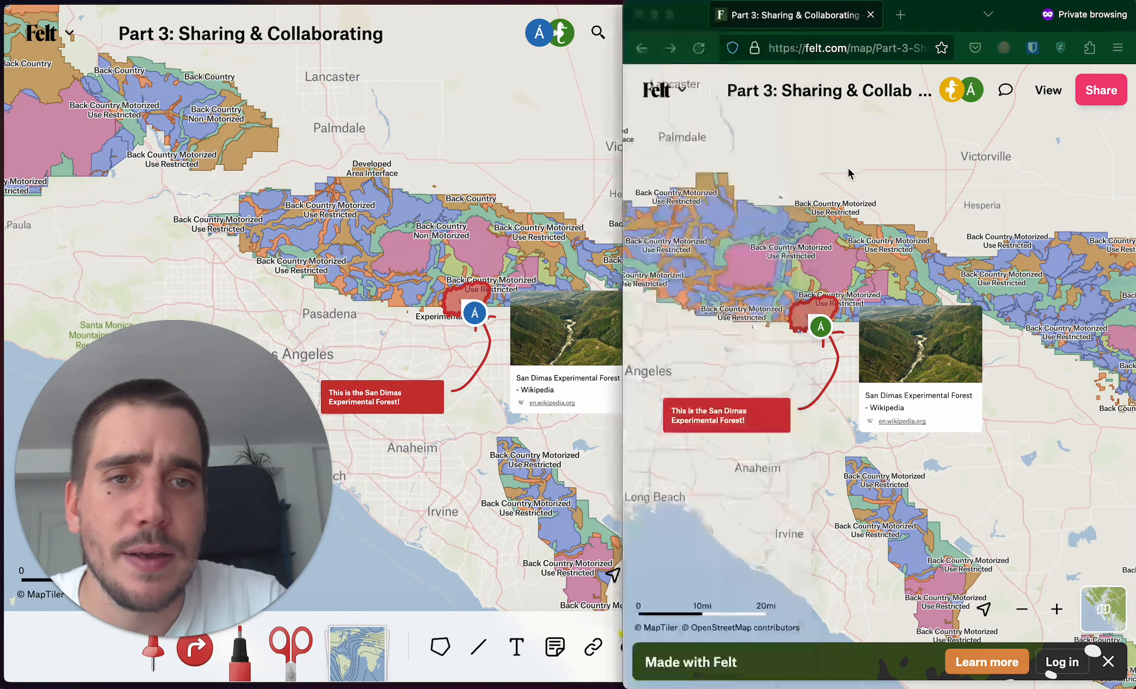
{"action": "left_click_drag", "start_coordinate": [623, 199], "coordinate": [785, 194]}
{"action": "left_click", "coordinate": [770, 200]}
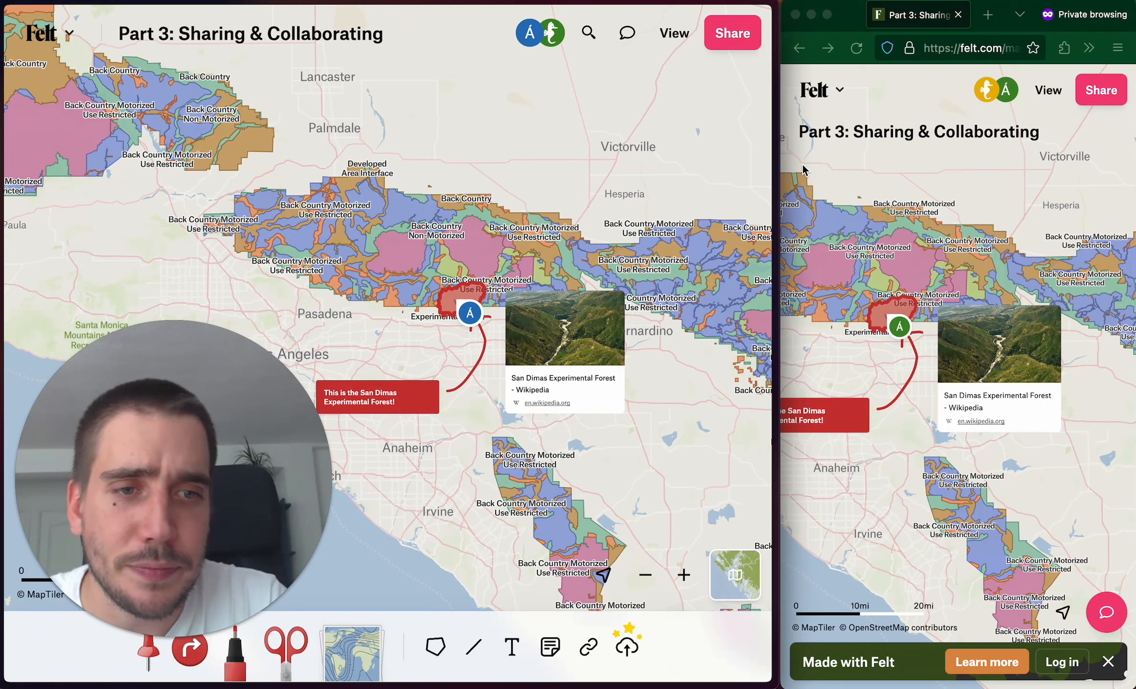
{"action": "left_click", "coordinate": [869, 171]}
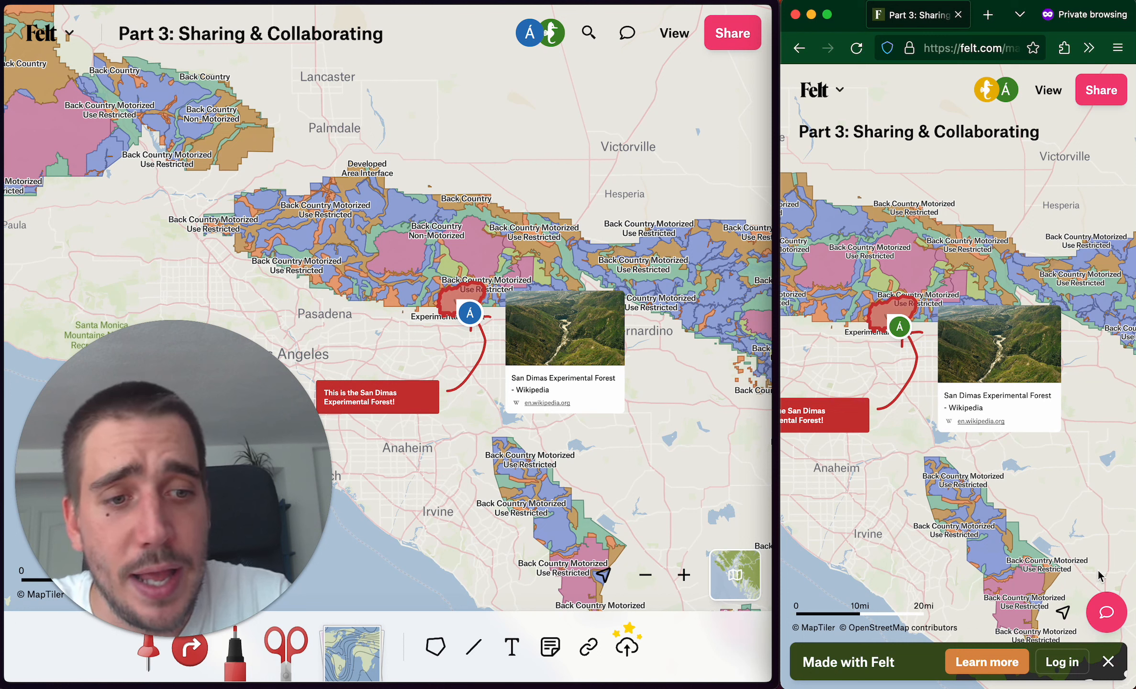
Post the comment "Why is the use restricted here?" anonymously from the private window on the eastern Back Country Motorized Use Restricted zone
{"action": "left_click", "coordinate": [1108, 616]}
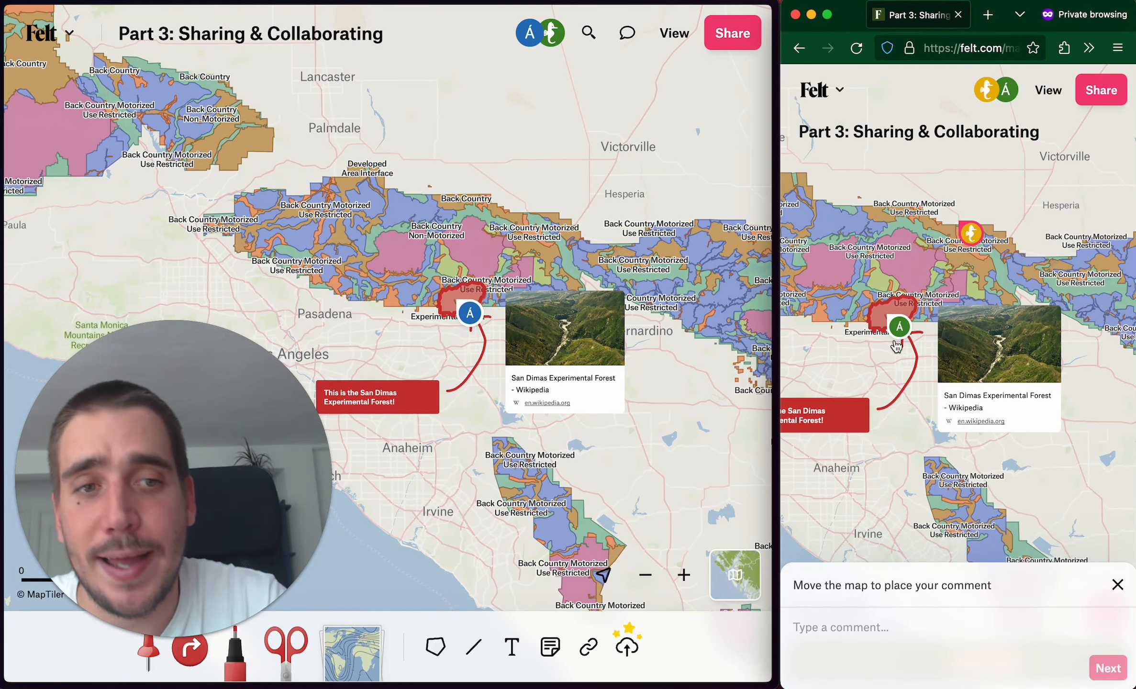
{"action": "scroll", "coordinate": [850, 372], "scroll_direction": "down", "scroll_amount": 10}
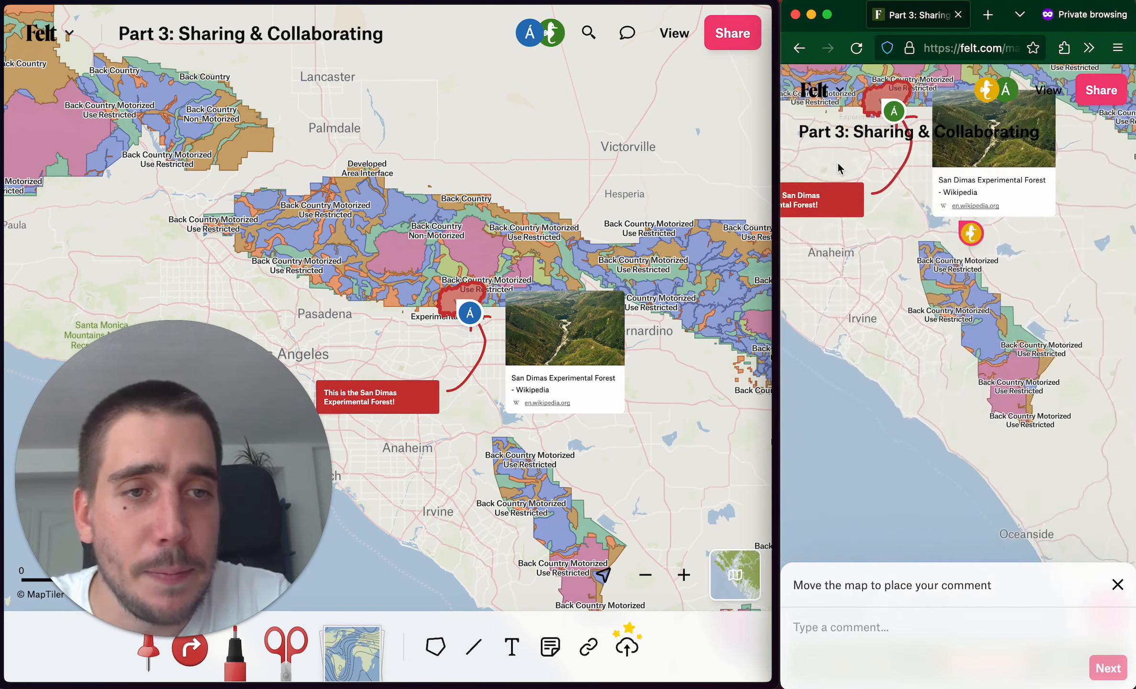
{"action": "scroll", "coordinate": [930, 266], "scroll_direction": "right", "scroll_amount": 6}
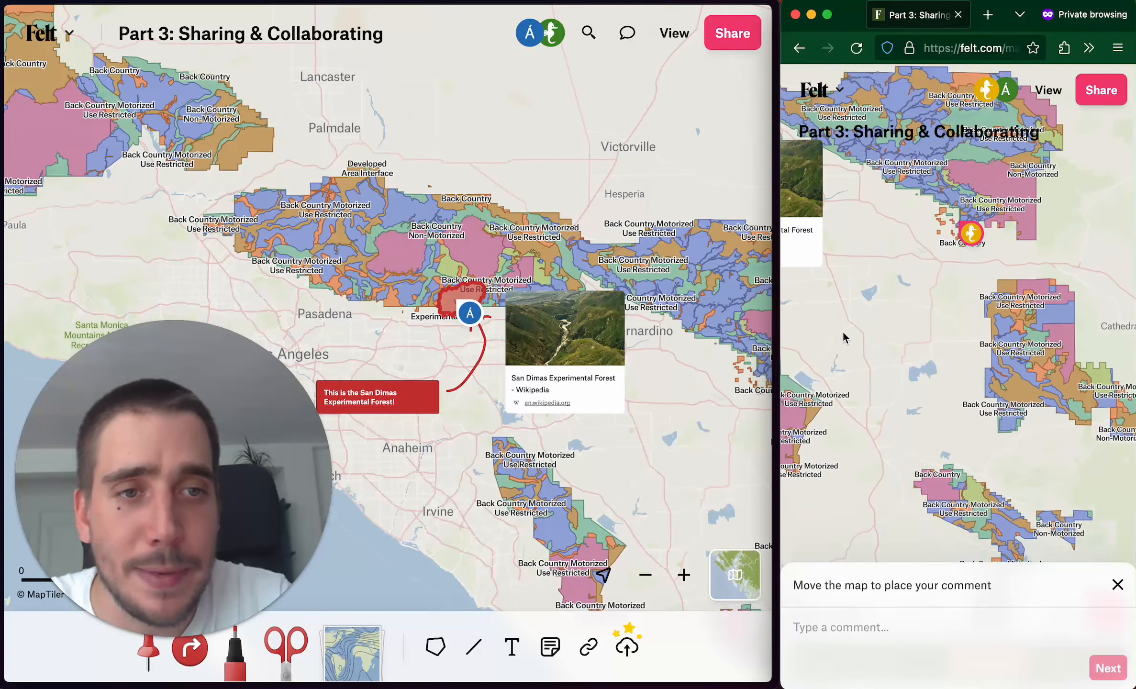
{"action": "left_click_drag", "start_coordinate": [831, 281], "coordinate": [832, 282]}
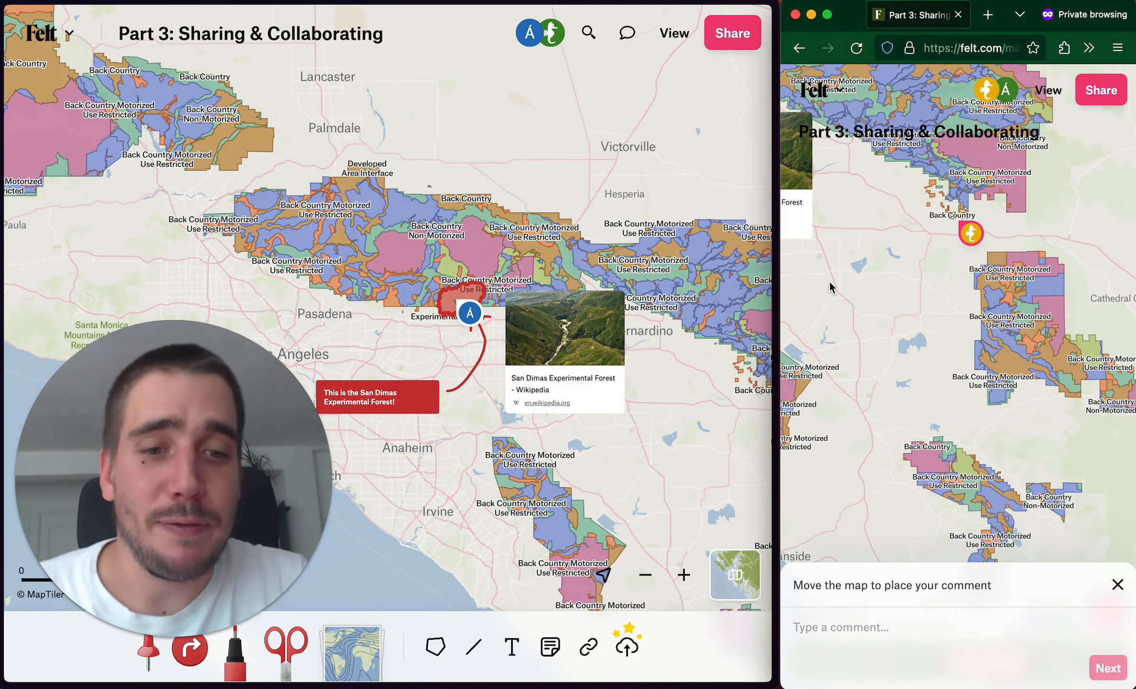
{"action": "left_click_drag", "start_coordinate": [916, 411], "coordinate": [897, 449]}
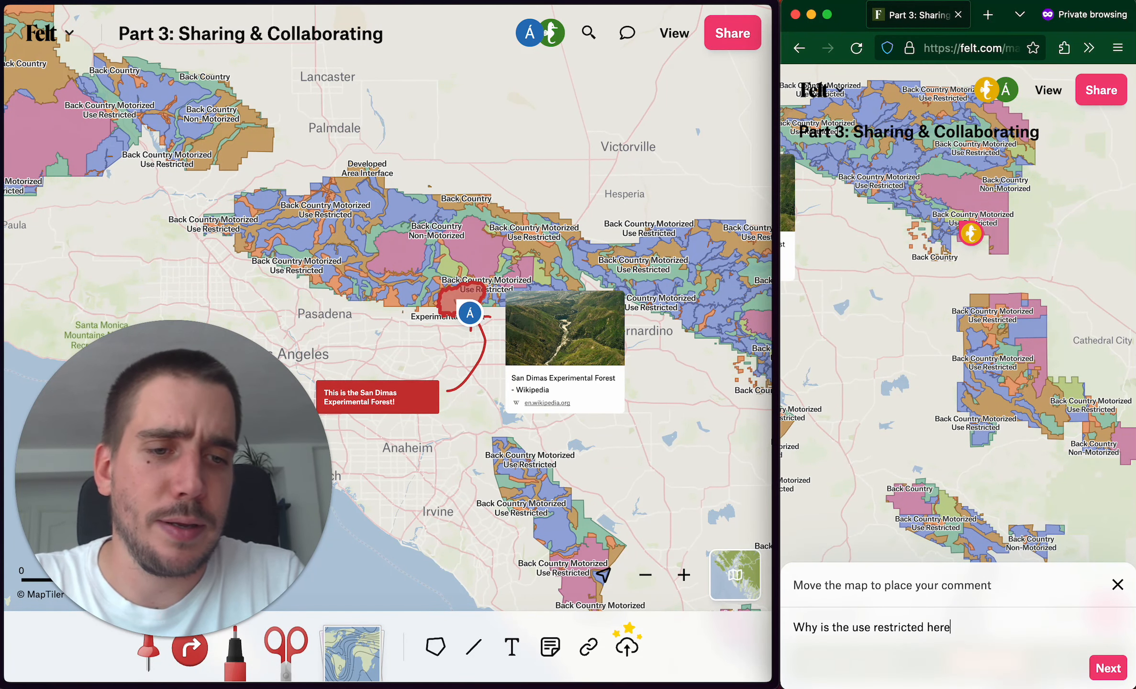
{"action": "left_click", "coordinate": [1110, 674]}
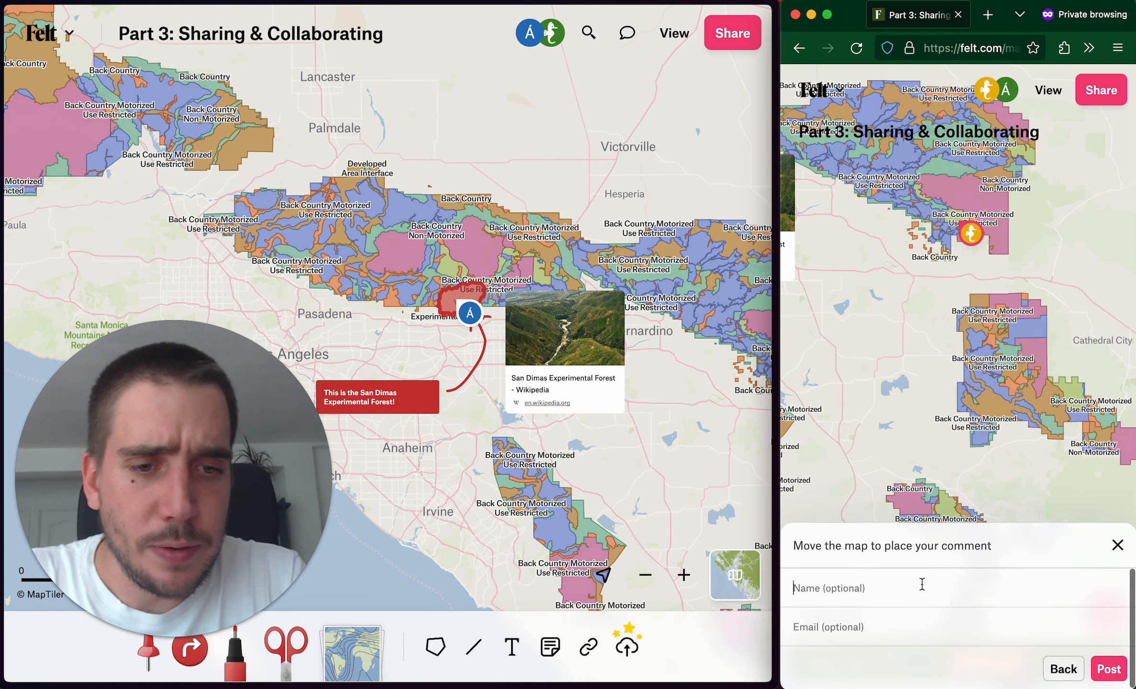
{"action": "left_click", "coordinate": [1096, 669]}
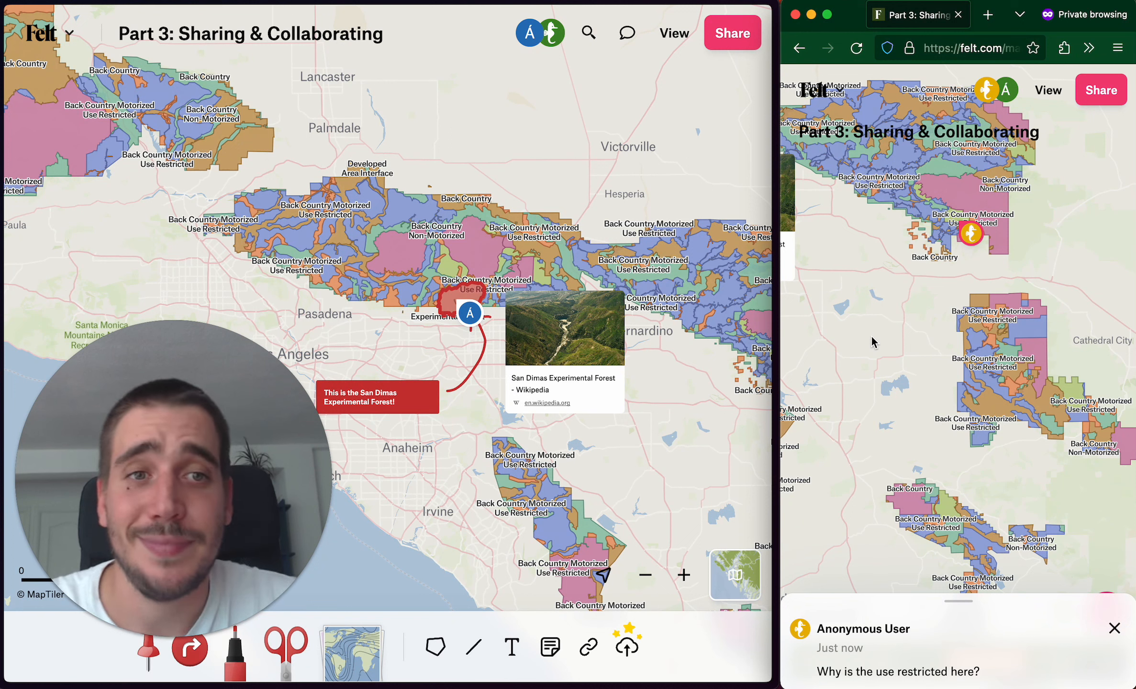
Expand the owner's map to the full screen width and frame the California coast with all the land use zones
{"action": "left_click", "coordinate": [740, 181]}
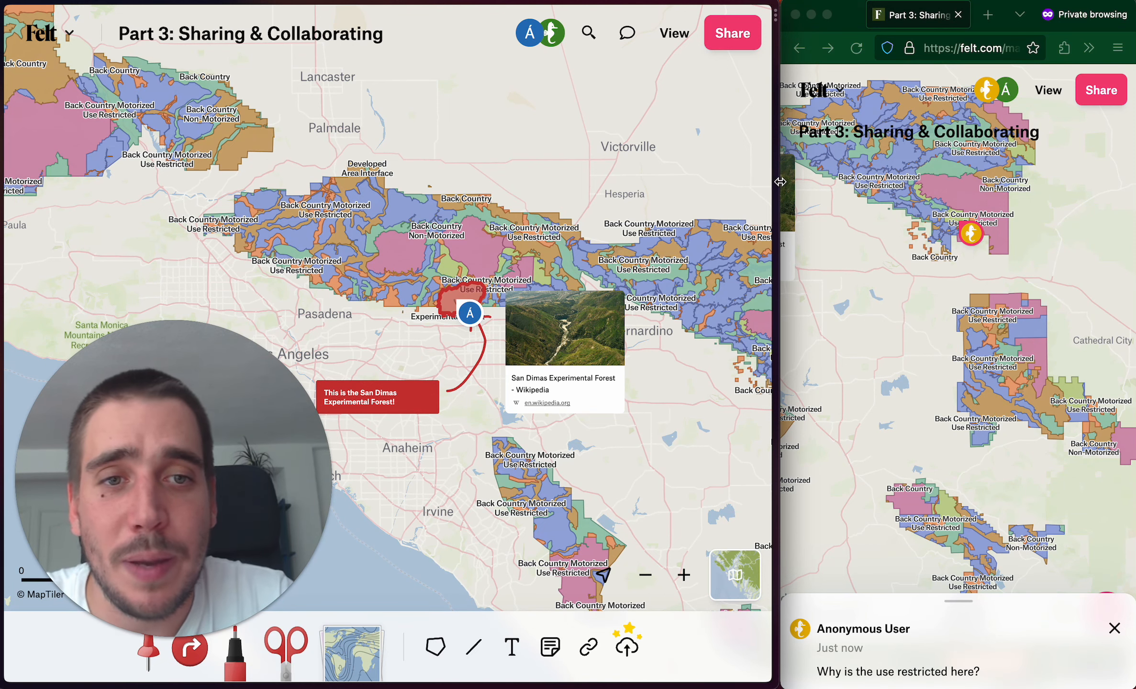
{"action": "left_click_drag", "start_coordinate": [777, 187], "coordinate": [1134, 188]}
{"action": "scroll", "coordinate": [519, 330], "scroll_direction": "down", "scroll_amount": 5}
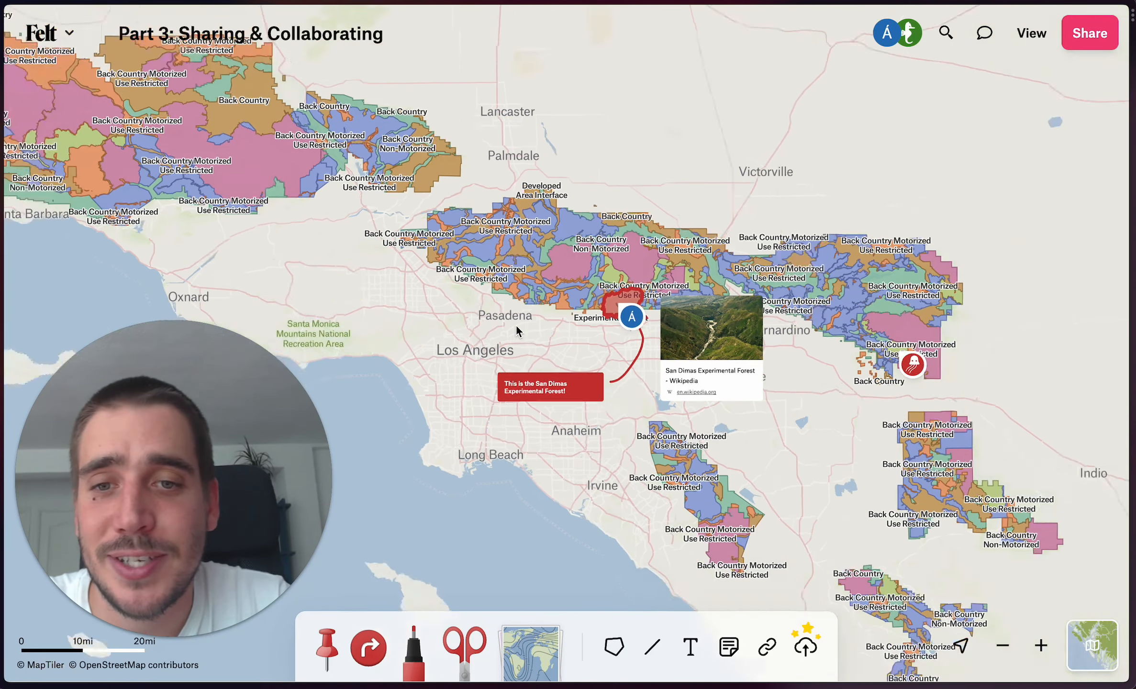
{"action": "scroll", "coordinate": [518, 328], "scroll_direction": "down", "scroll_amount": 5}
{"action": "left_click_drag", "start_coordinate": [551, 249], "coordinate": [694, 320]}
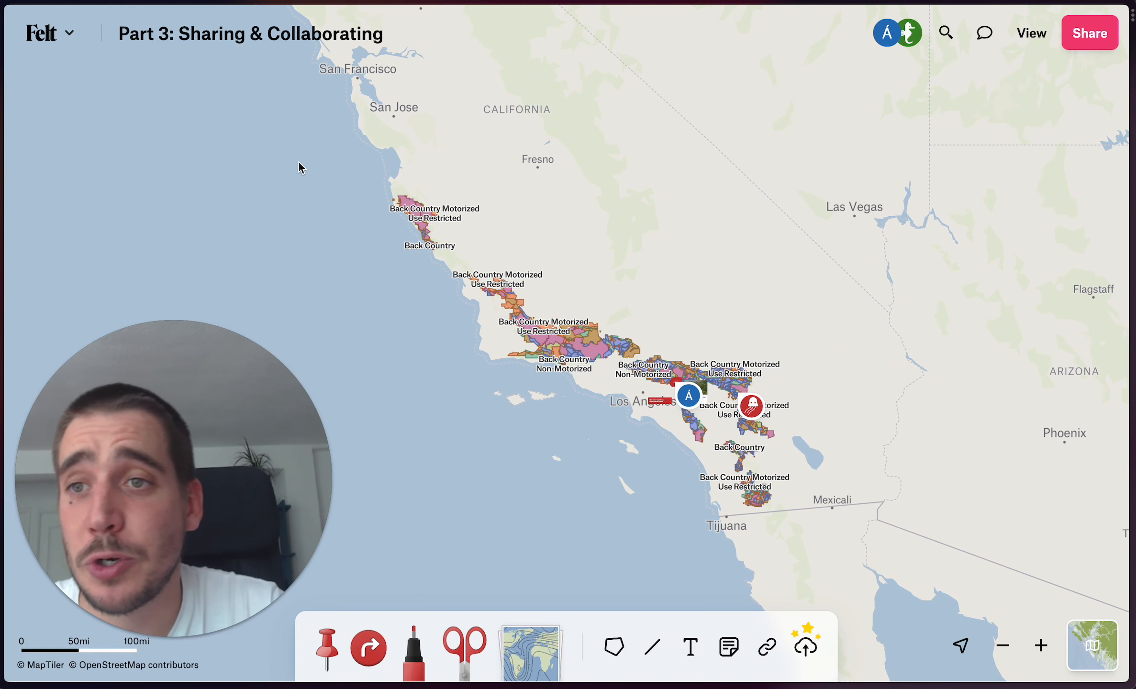
Download the current map view as an image with the legend included
{"action": "left_click_drag", "start_coordinate": [148, 419], "coordinate": [929, 321]}
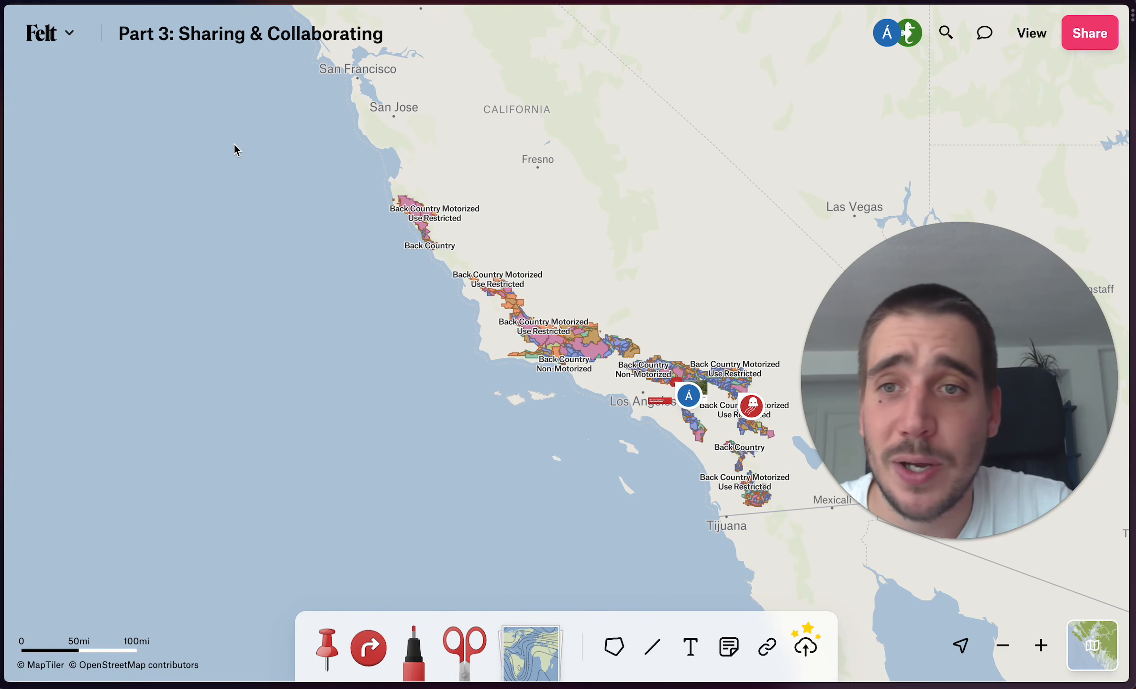
{"action": "left_click", "coordinate": [52, 47]}
{"action": "mouse_move", "coordinate": [104, 313]}
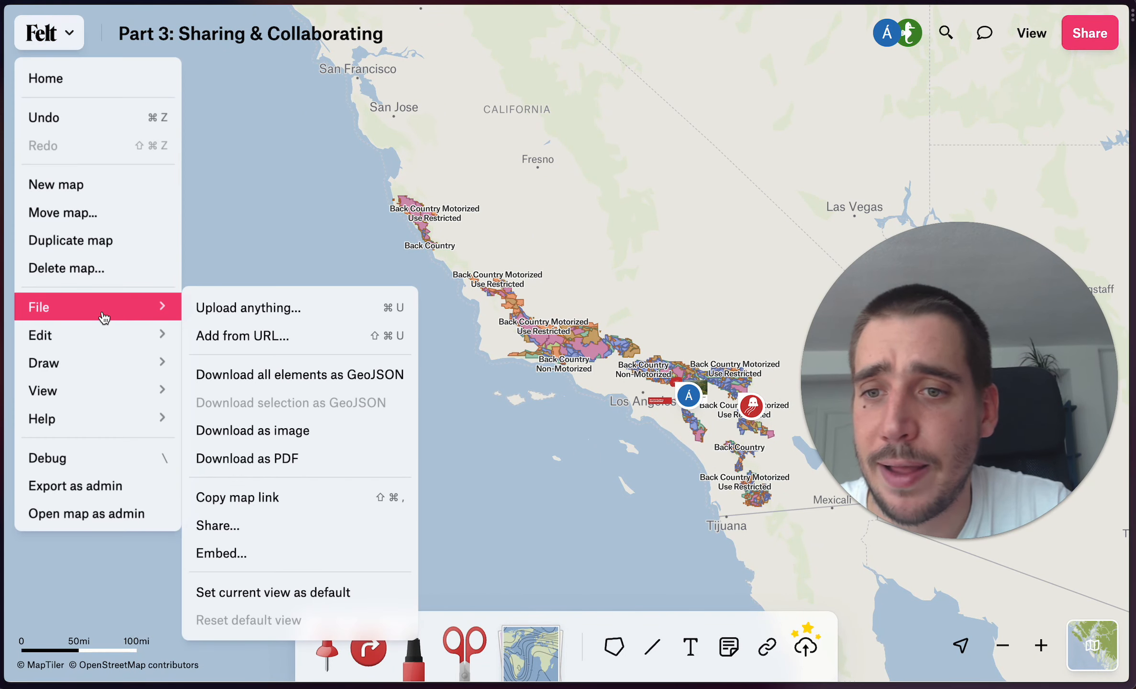
{"action": "left_click", "coordinate": [356, 441]}
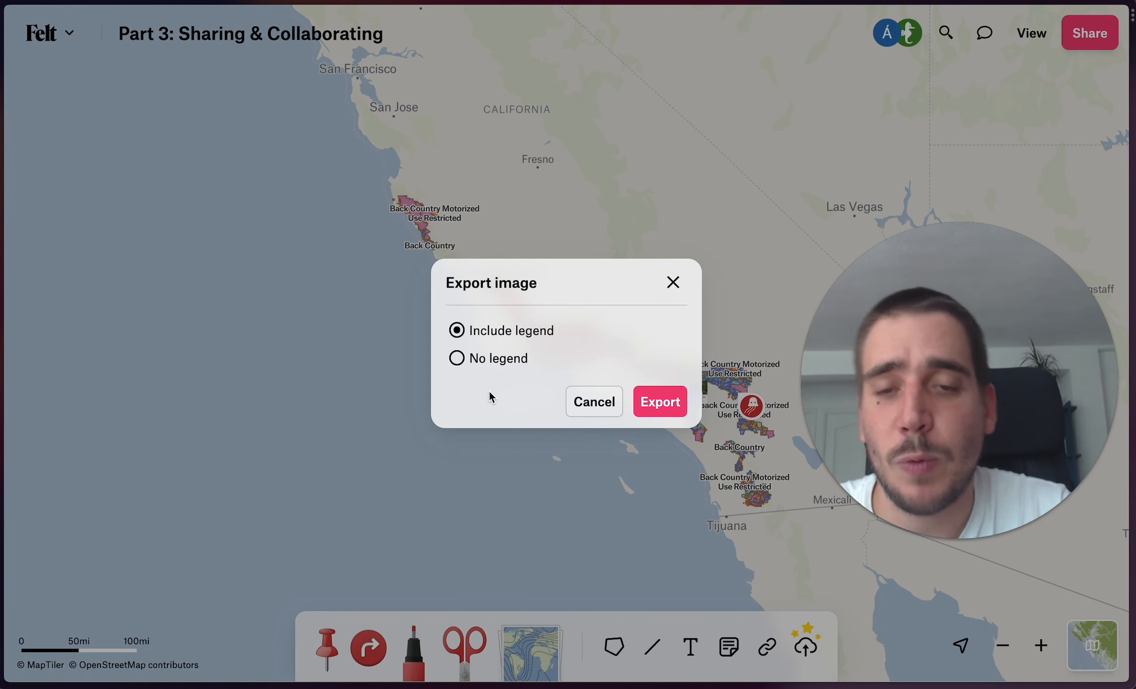
{"action": "left_click", "coordinate": [656, 400]}
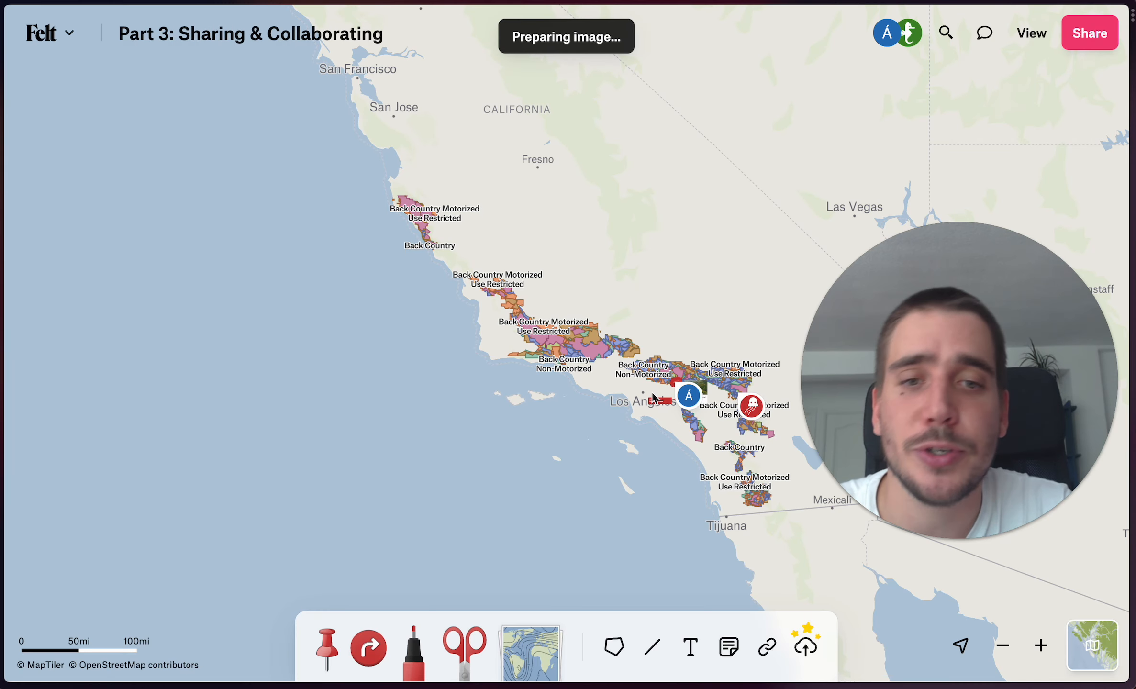
{"action": "left_click_drag", "start_coordinate": [919, 366], "coordinate": [132, 407]}
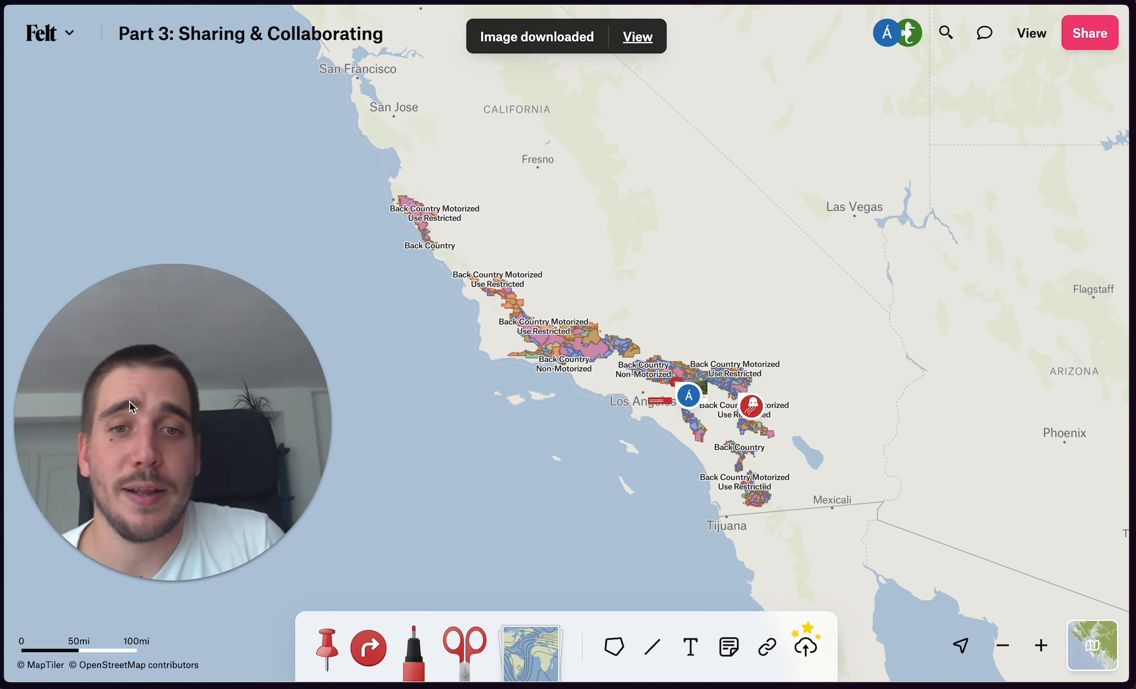
View the downloaded map image and inspect its land use zones up close
{"action": "left_click", "coordinate": [637, 37]}
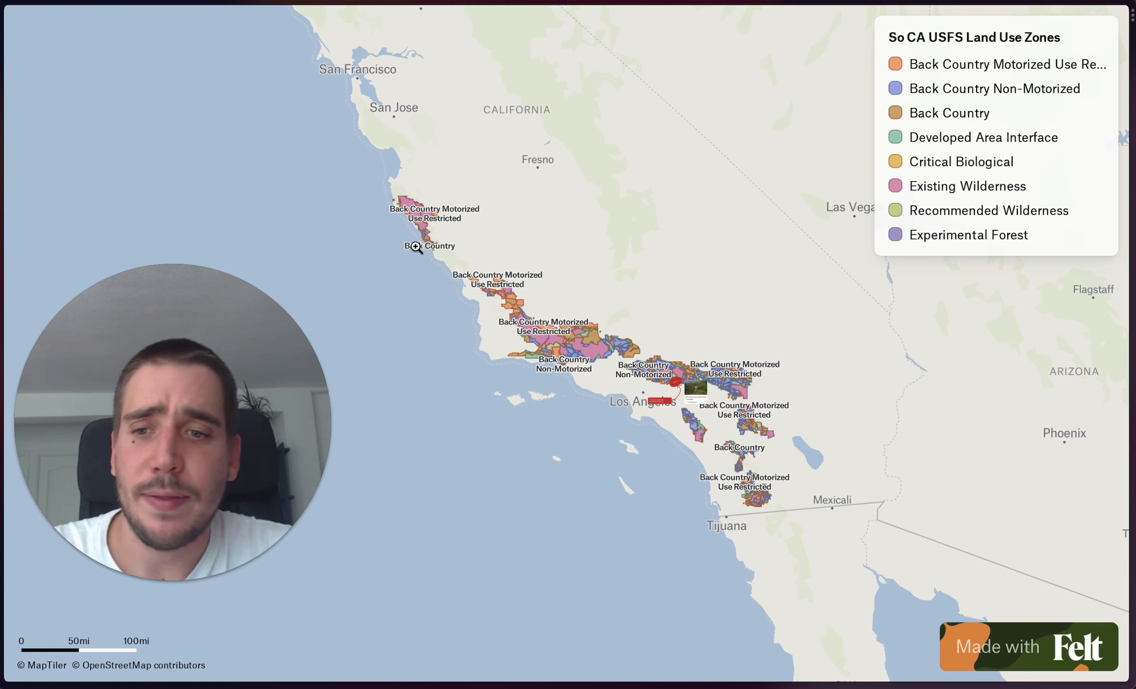
{"action": "left_click", "coordinate": [594, 310]}
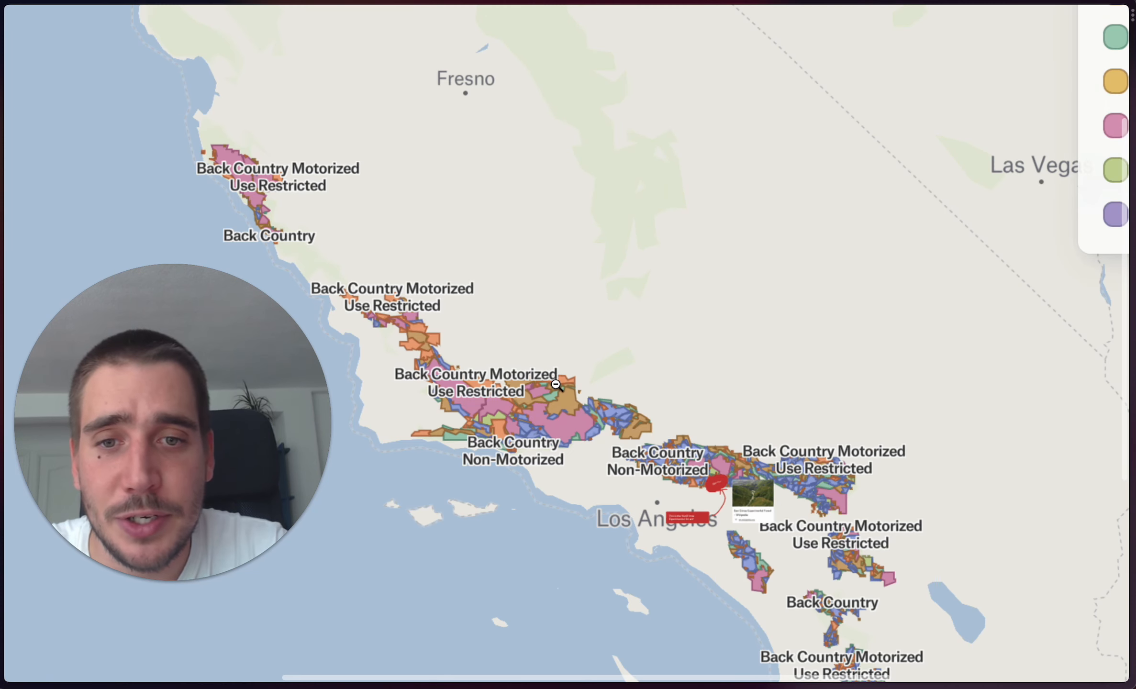
{"action": "left_click", "coordinate": [863, 261]}
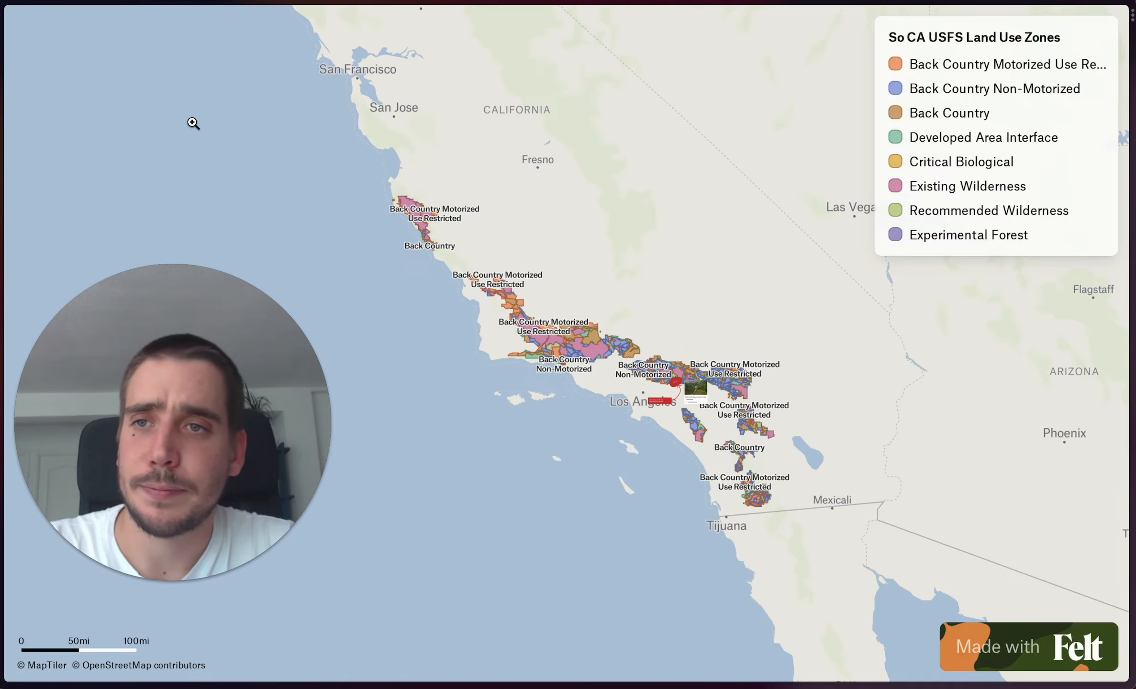
Return to the Part 3: Sharing & Collaborating map and hide the comments on it
{"action": "mouse_move", "coordinate": [3, 235]}
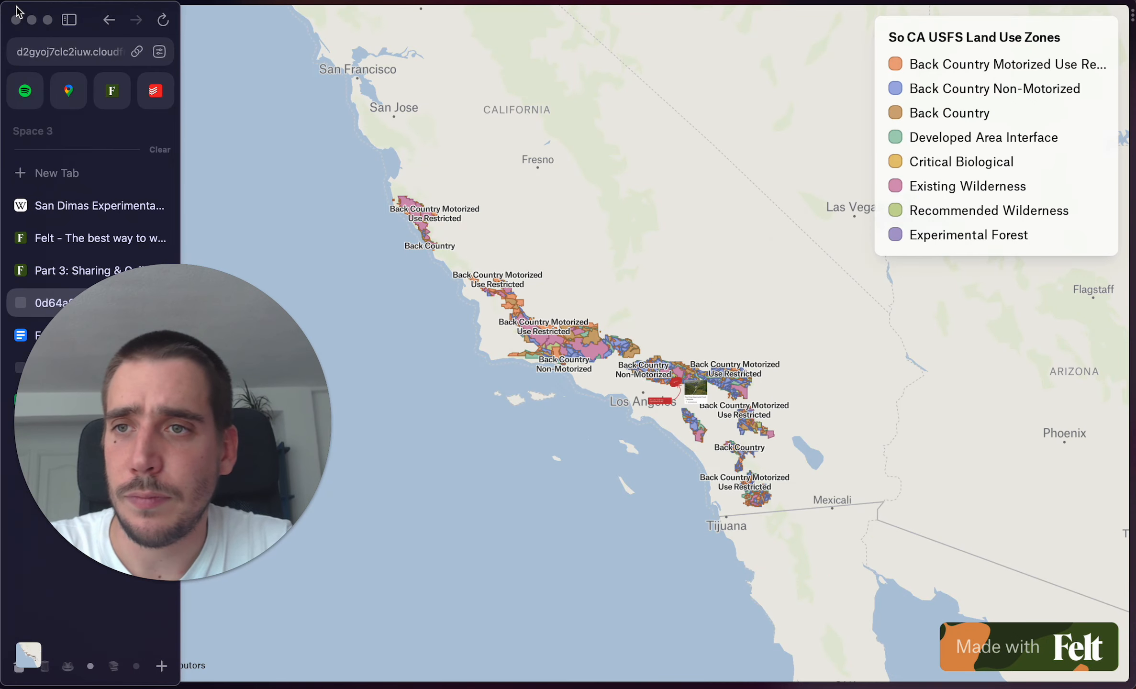
{"action": "left_click", "coordinate": [60, 238]}
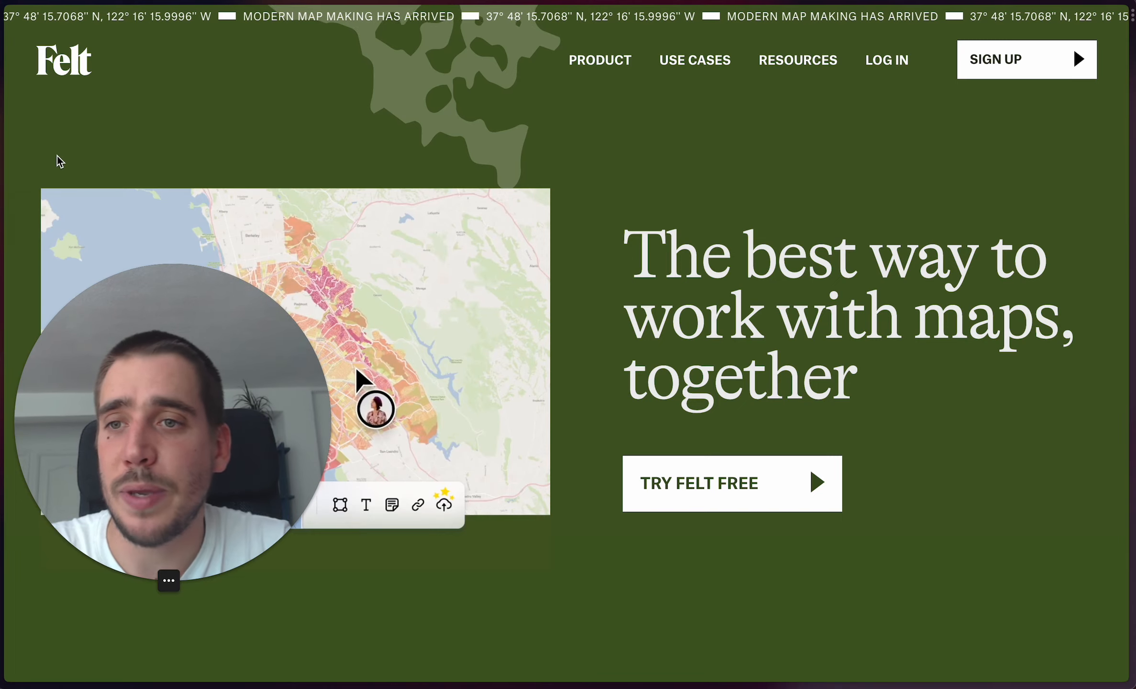
{"action": "key", "text": "super+s"}
{"action": "left_click", "coordinate": [57, 267]}
{"action": "key", "text": "super+s"}
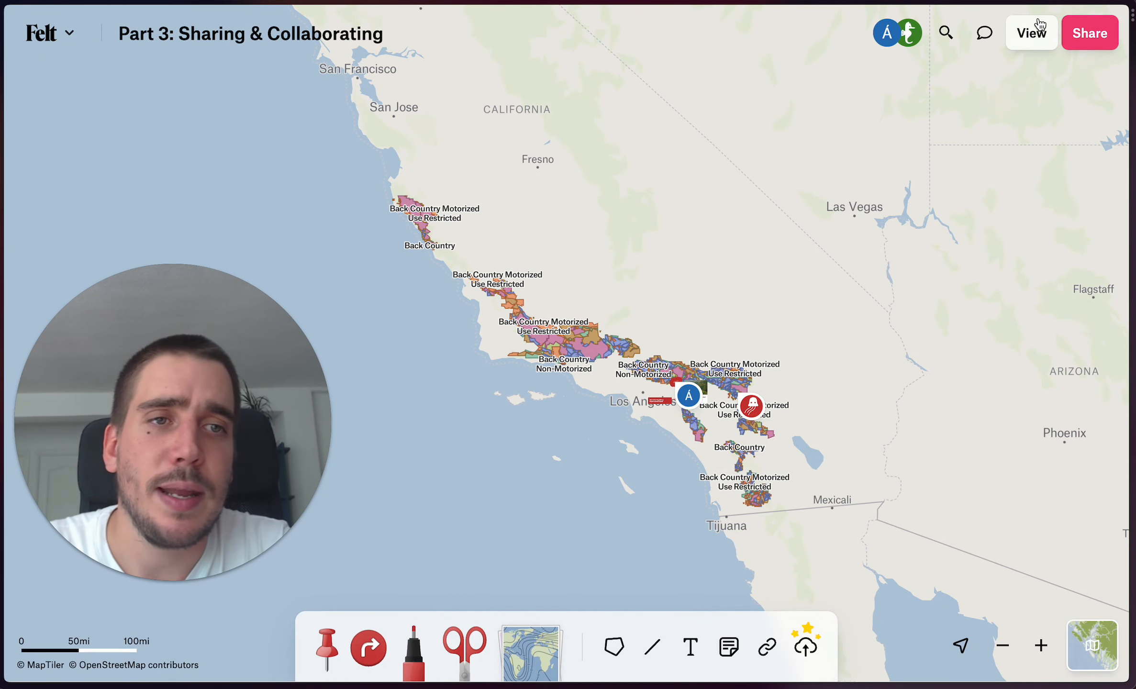
{"action": "left_click", "coordinate": [1029, 32]}
{"action": "left_click", "coordinate": [933, 323]}
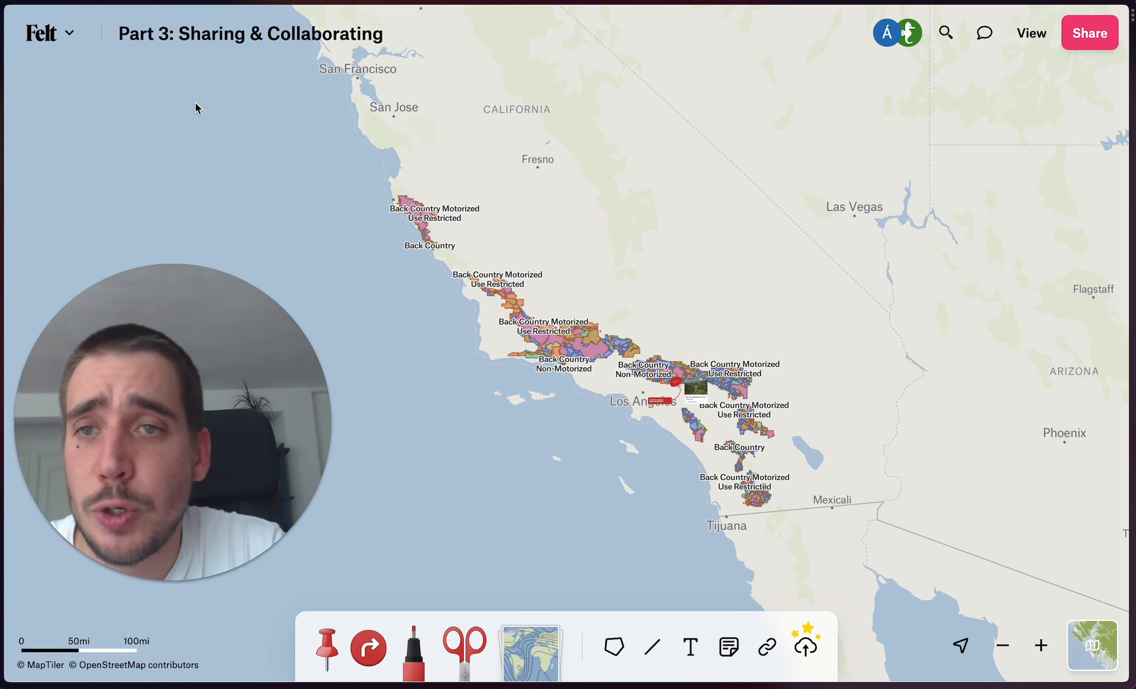
Bring up the map's embed settings with the Medium size HTML code and preview
{"action": "left_click", "coordinate": [66, 43]}
{"action": "left_click", "coordinate": [66, 44]}
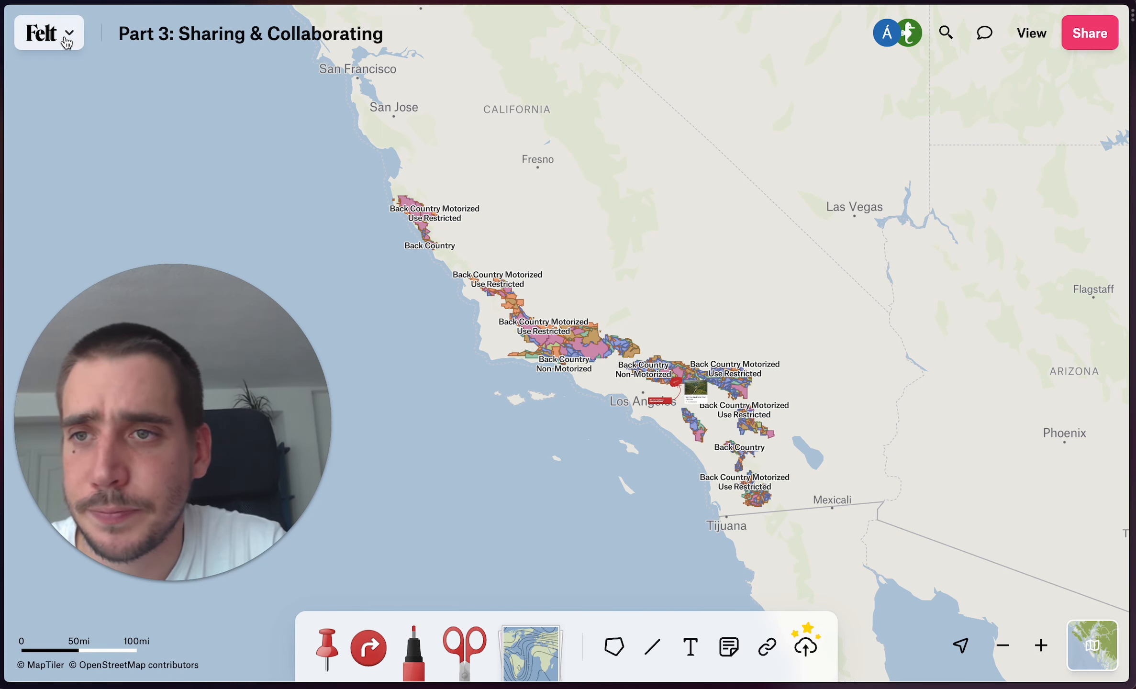
{"action": "left_click_drag", "start_coordinate": [168, 314], "coordinate": [1020, 153]}
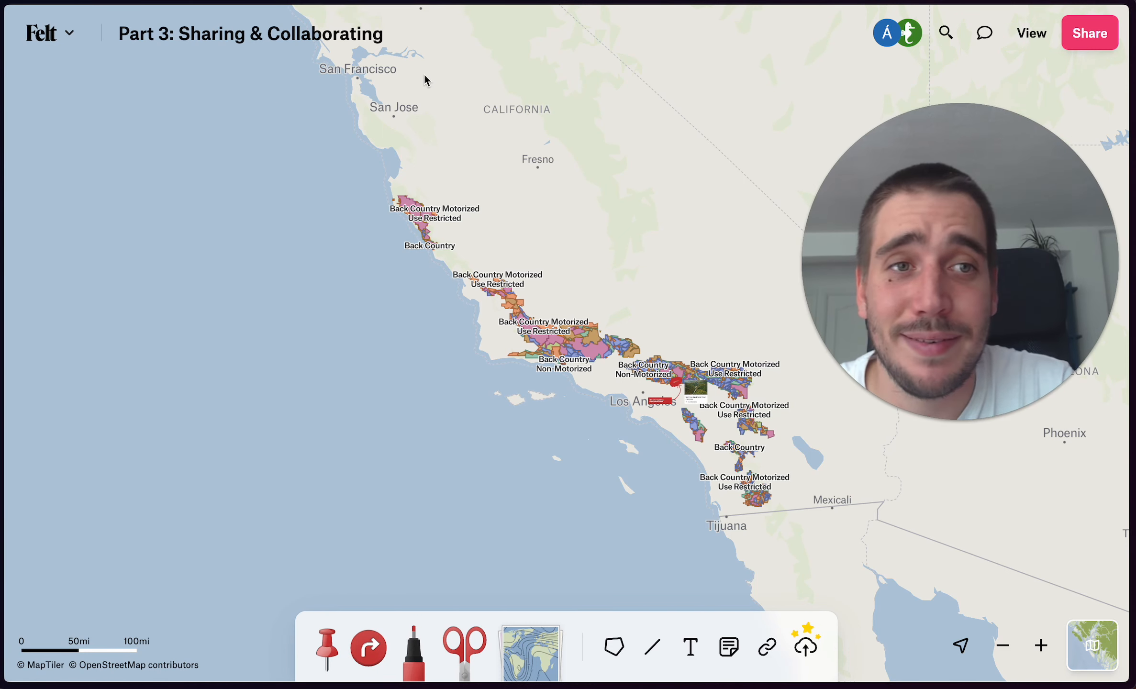
{"action": "left_click", "coordinate": [68, 37]}
{"action": "mouse_move", "coordinate": [96, 309]}
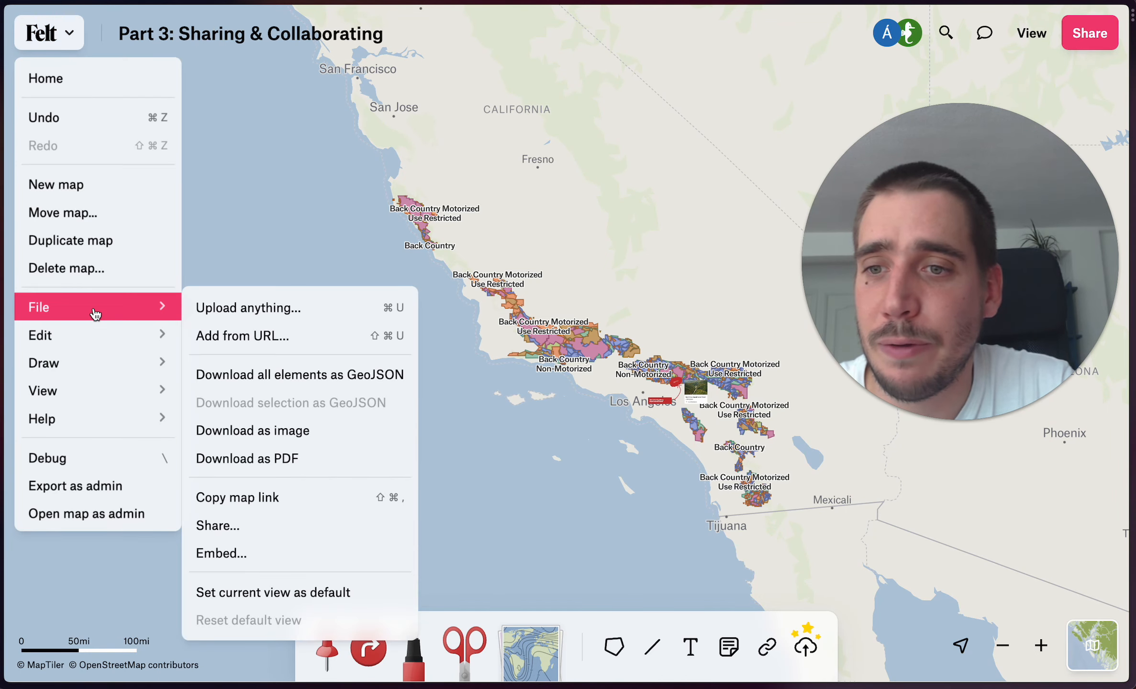
{"action": "left_click", "coordinate": [283, 545]}
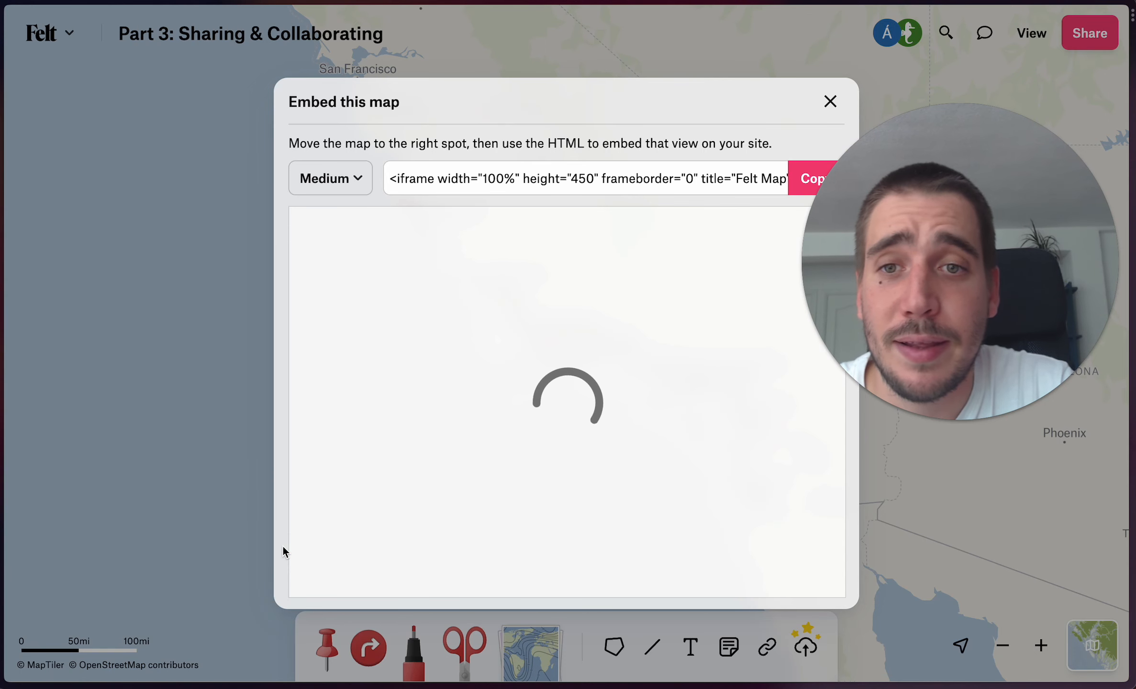
{"action": "mouse_move", "coordinate": [921, 260]}
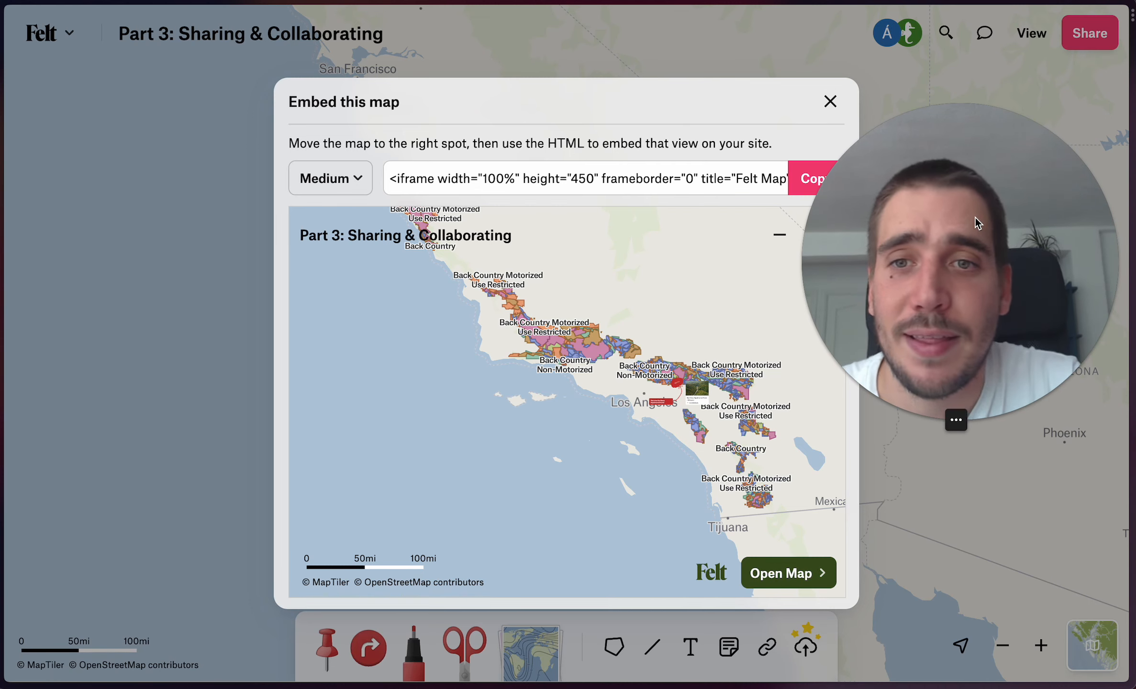
Review the size options available for the map embed, leaving Medium selected
{"action": "left_click_drag", "start_coordinate": [994, 205], "coordinate": [1009, 365]}
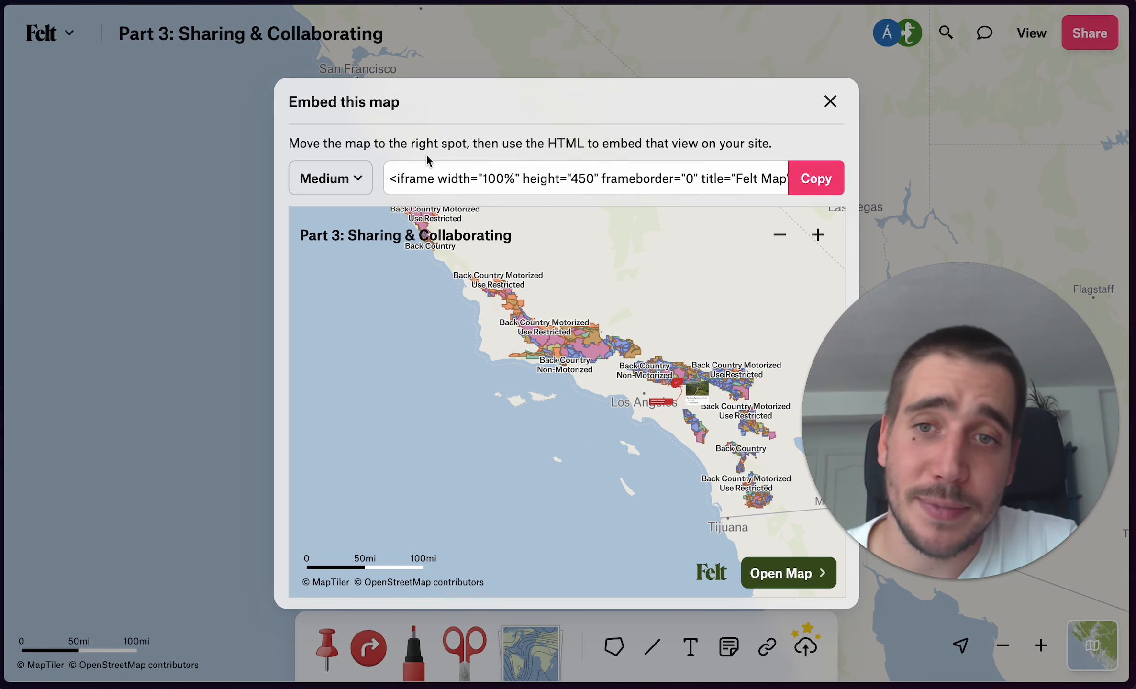
{"action": "left_click", "coordinate": [358, 181]}
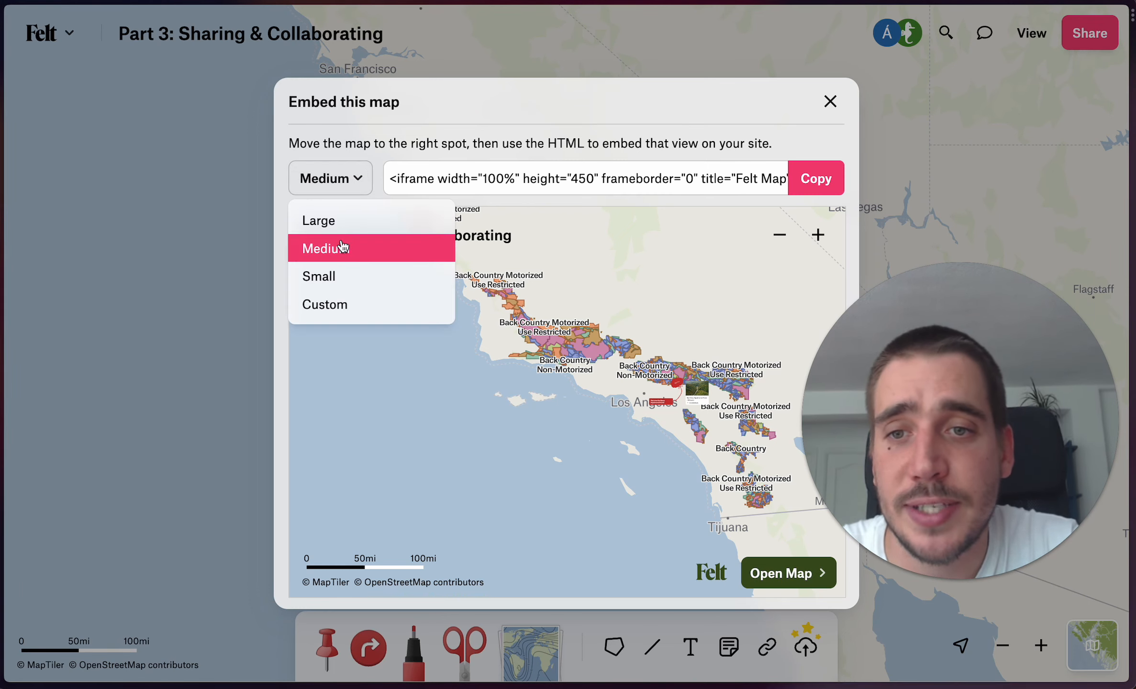
{"action": "left_click", "coordinate": [348, 155]}
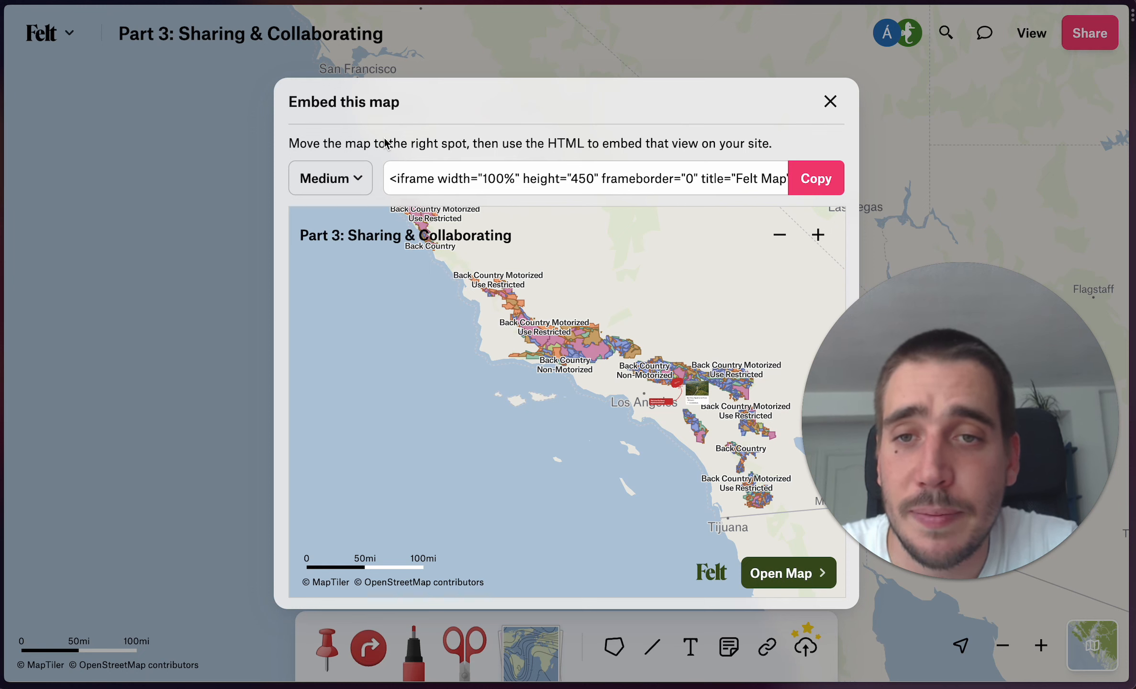
Frame the embed preview on the San Dimas Experimental Forest annotations near Los Angeles and copy the Medium embed HTML
{"action": "left_click_drag", "start_coordinate": [670, 316], "coordinate": [615, 271]}
{"action": "left_click", "coordinate": [818, 236]}
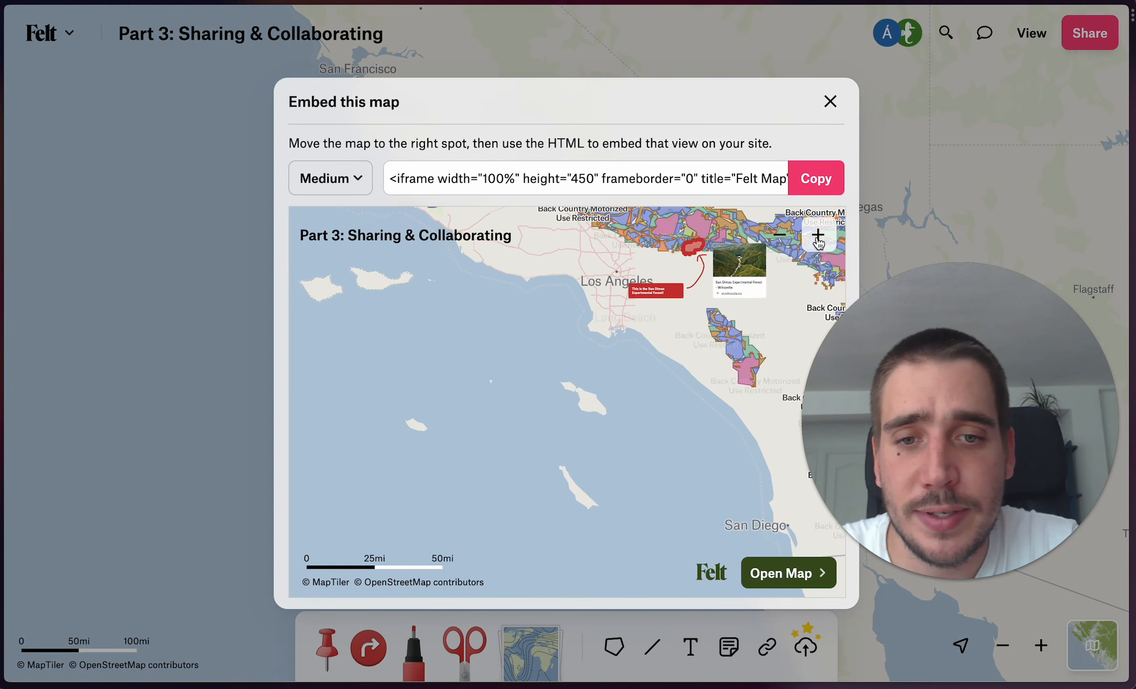
{"action": "left_click", "coordinate": [817, 236]}
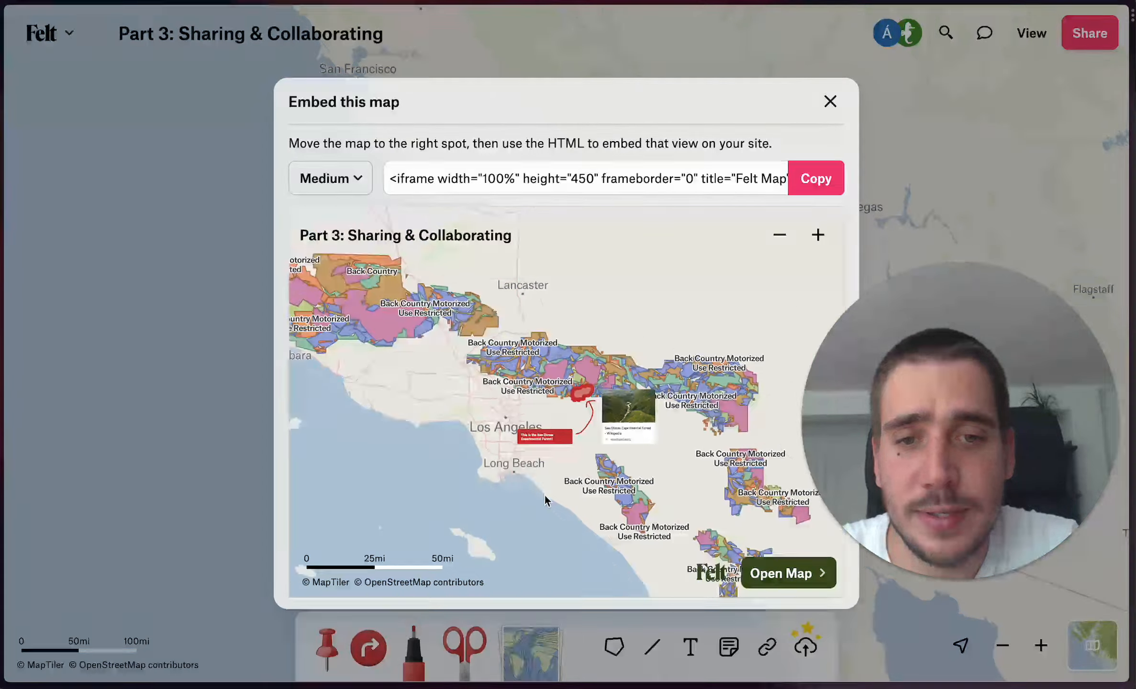
{"action": "left_click", "coordinate": [817, 235]}
{"action": "left_click", "coordinate": [818, 235]}
{"action": "left_click_drag", "start_coordinate": [537, 477], "coordinate": [494, 368]}
{"action": "left_click", "coordinate": [781, 235]}
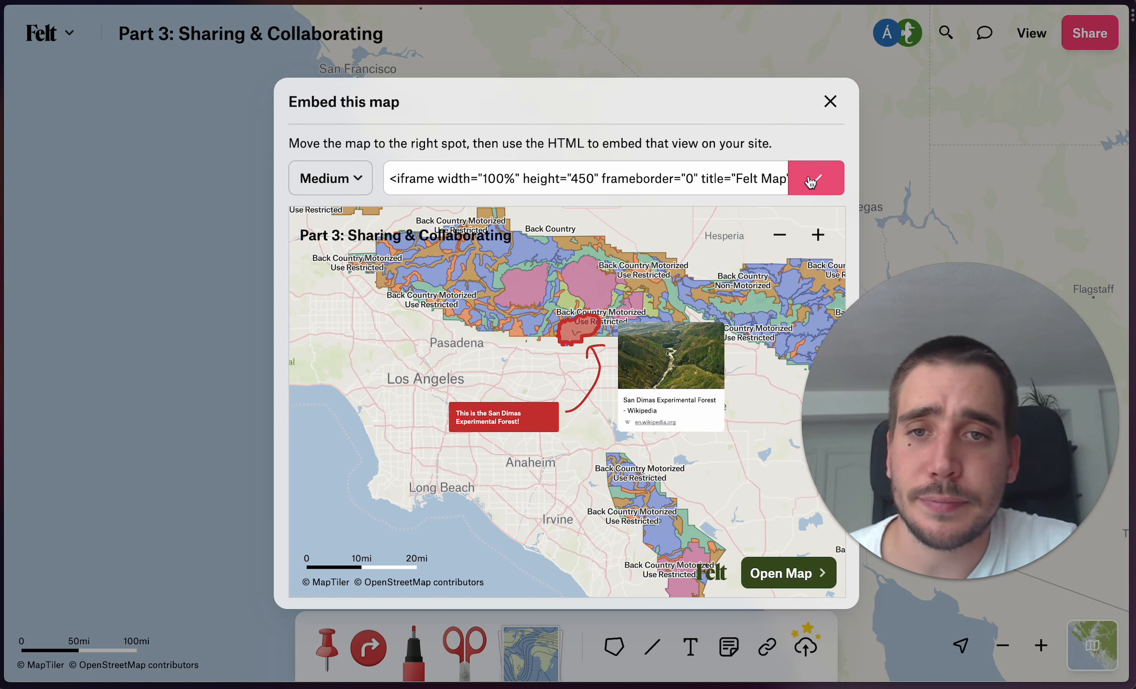
Switch to Visual Studio Code and replace the old iframe line in felt-embed.html with an empty line below the h1 heading
{"action": "key", "text": "super+space"}
{"action": "type", "text": "code"}
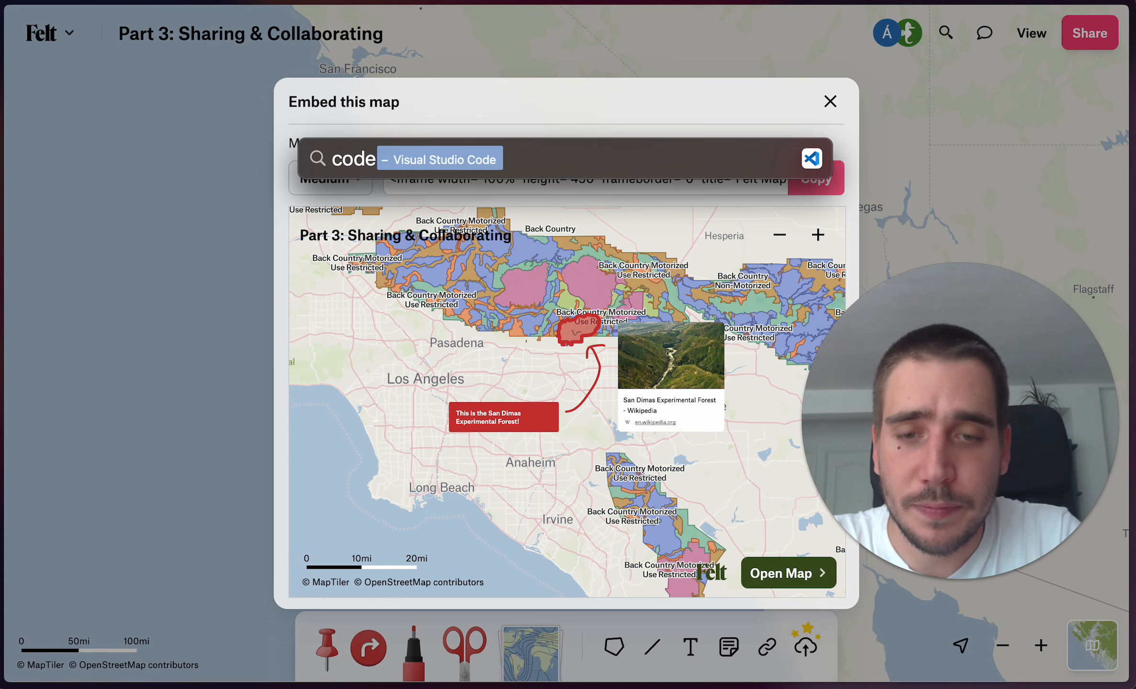
{"action": "key", "text": "Return"}
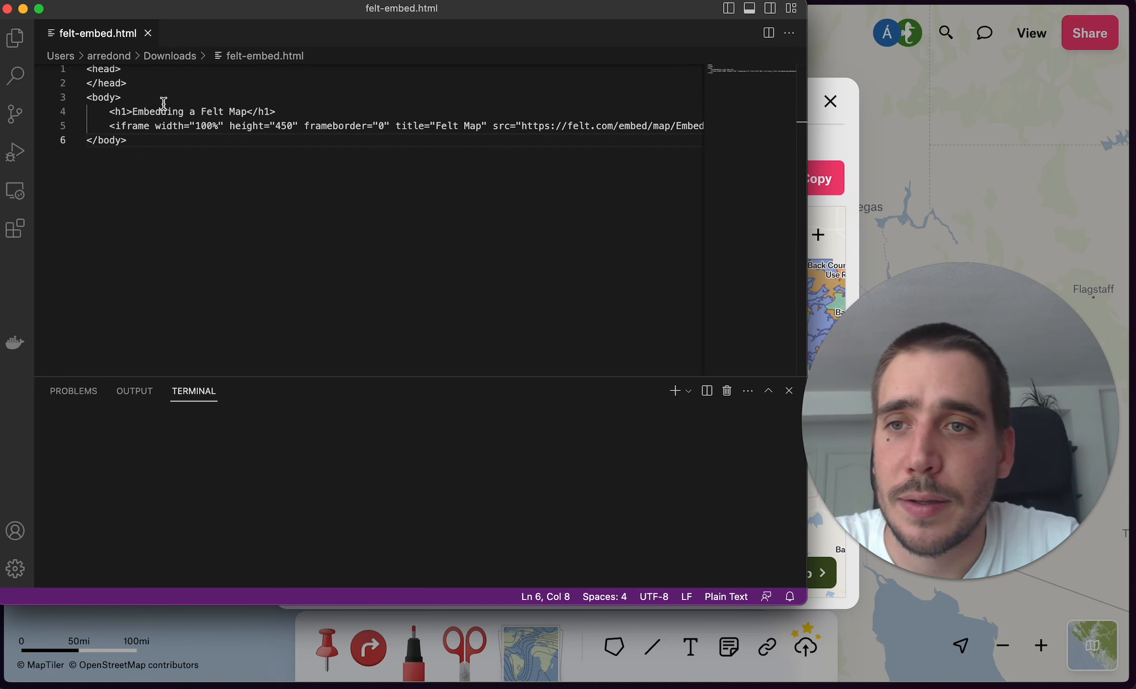
{"action": "triple_click", "coordinate": [164, 124]}
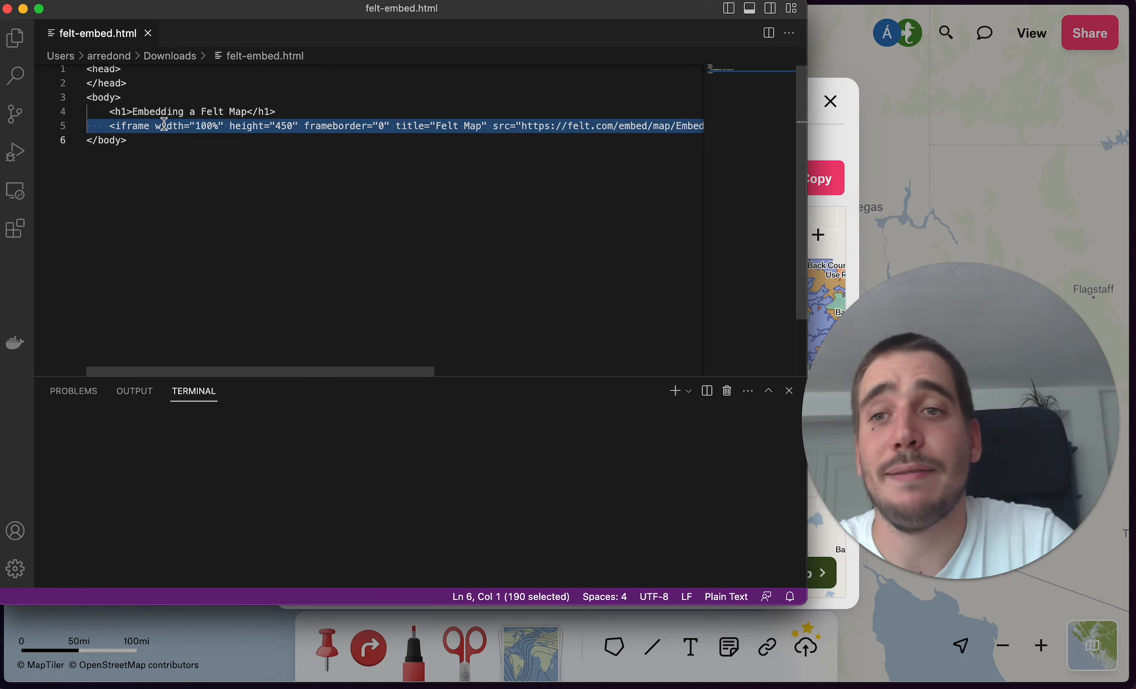
{"action": "key", "text": "BackSpace"}
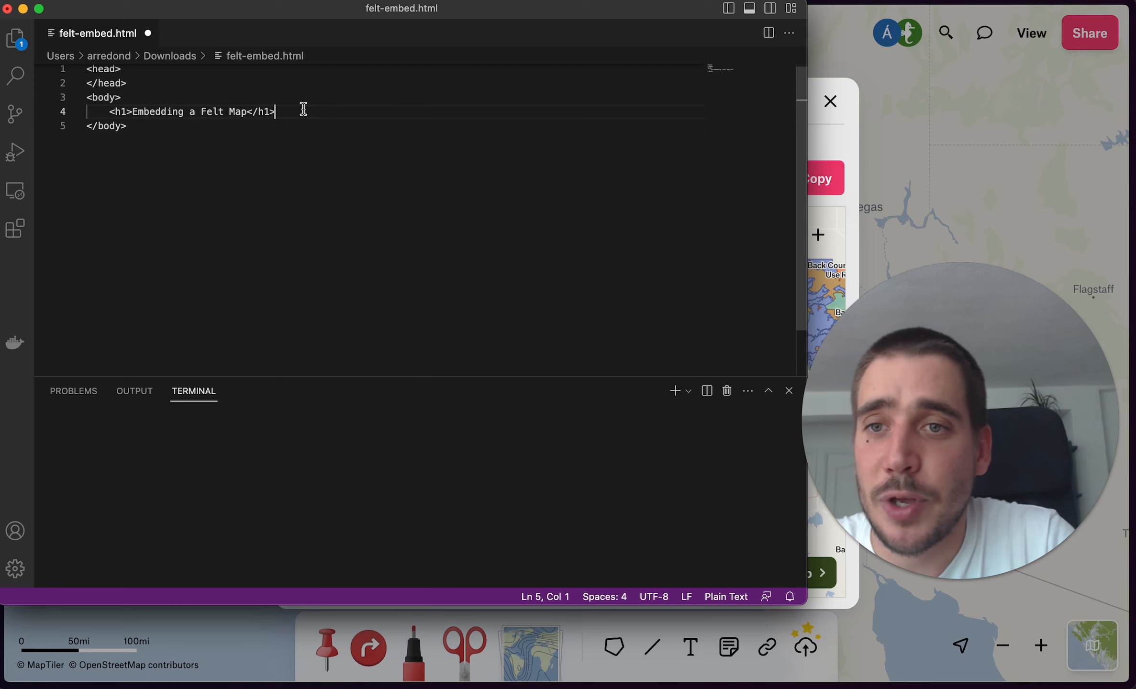
{"action": "left_click", "coordinate": [302, 112]}
{"action": "key", "text": "Return"}
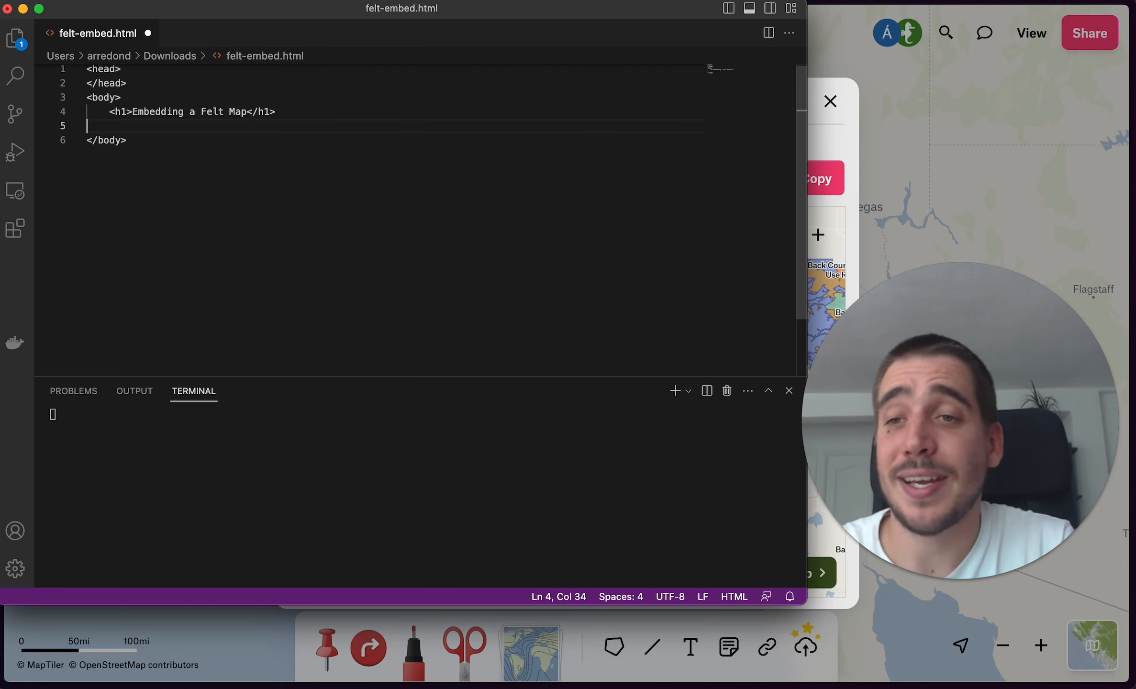
{"action": "key", "text": "BackSpace"}
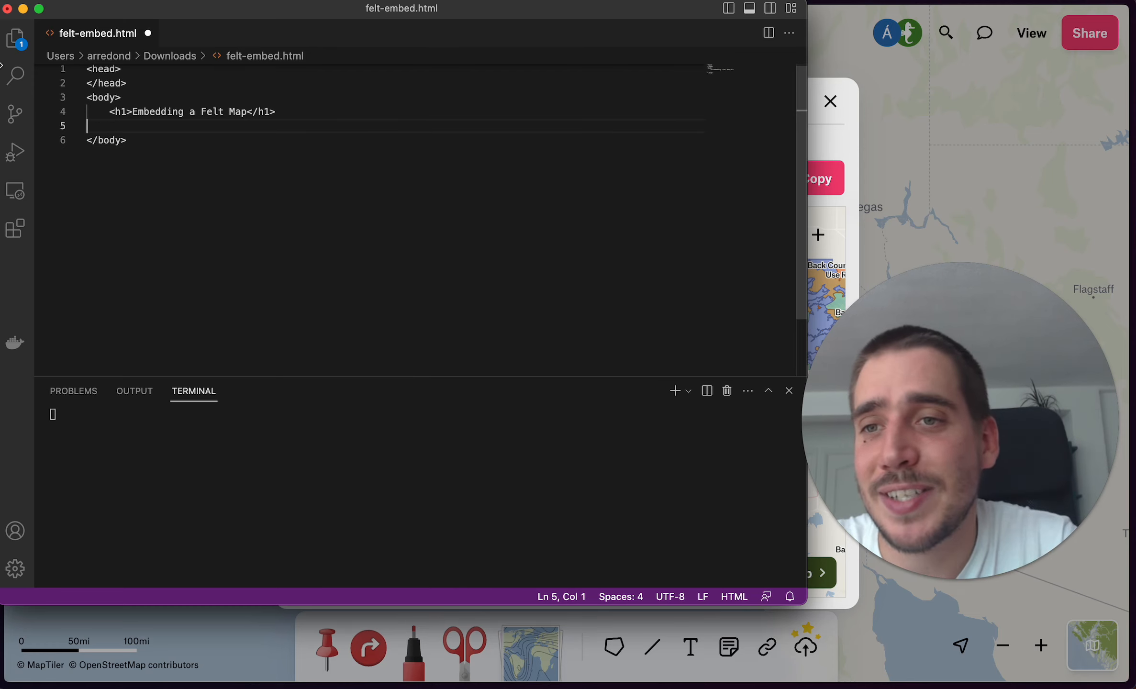